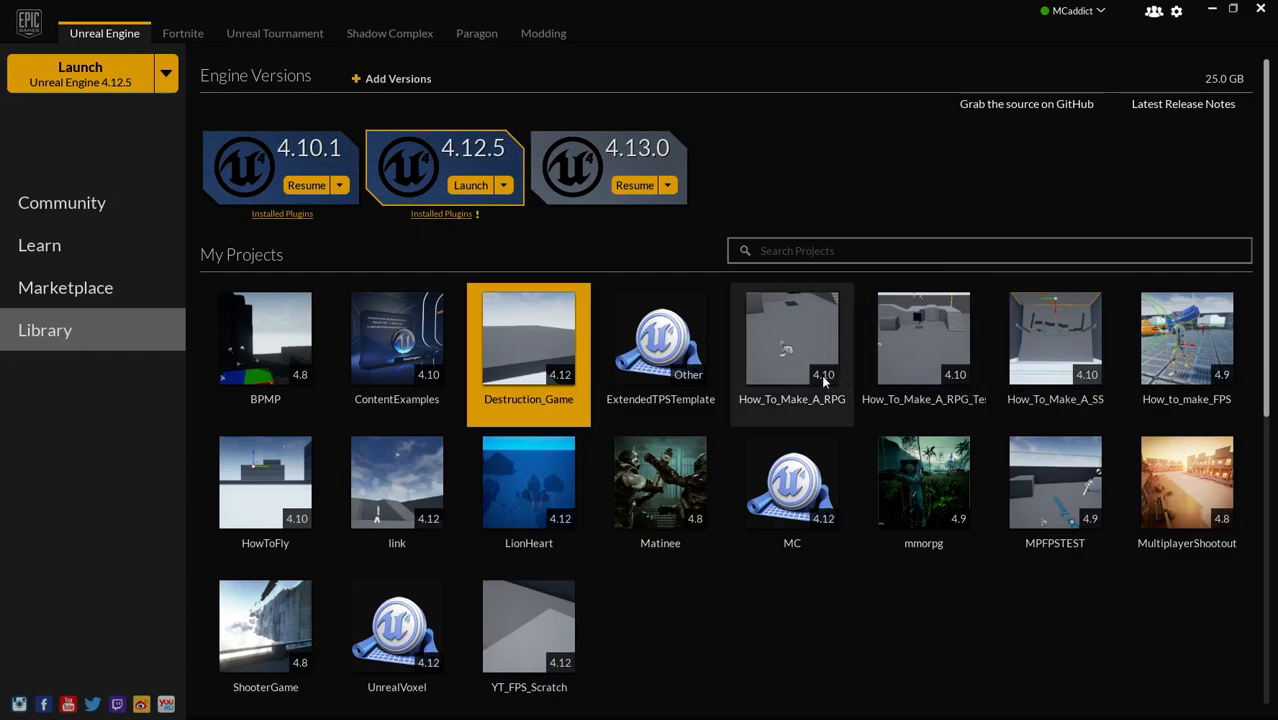
# Step: Launch Unreal Engine 4.12.5 and choose the Blueprint Third Person template for a new project
pyautogui.click(838, 398)
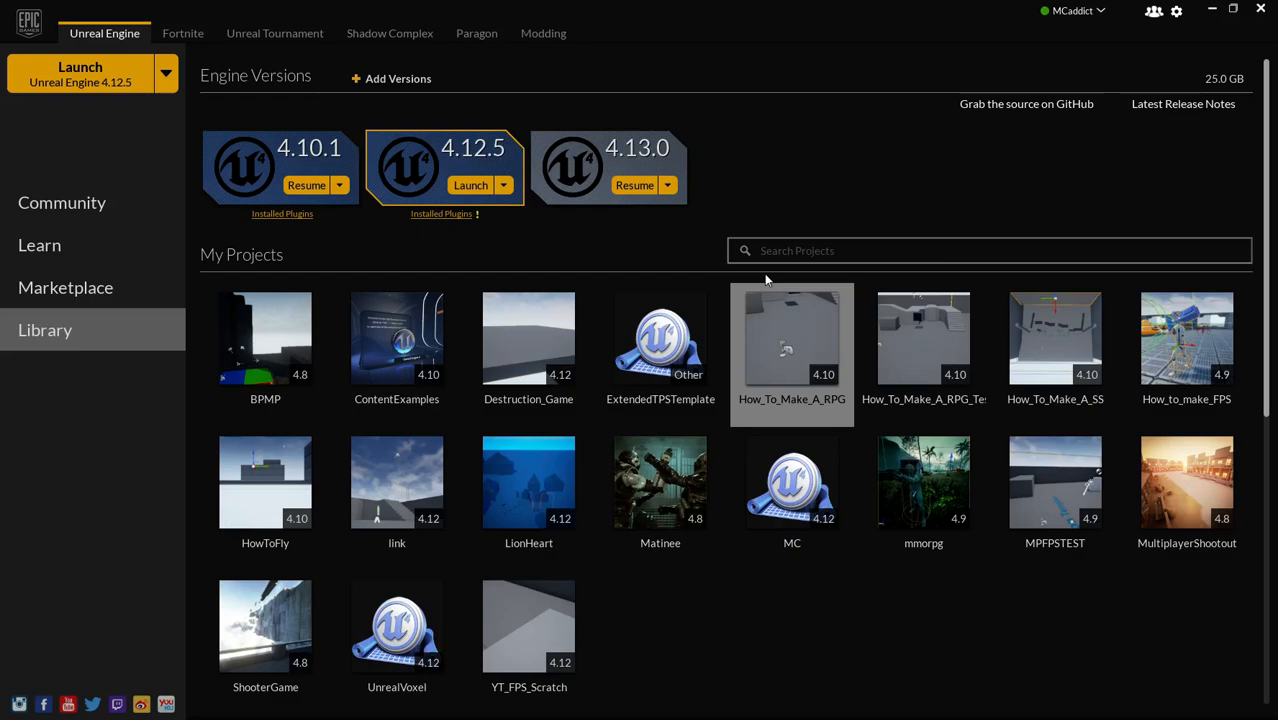
pyautogui.click(827, 330)
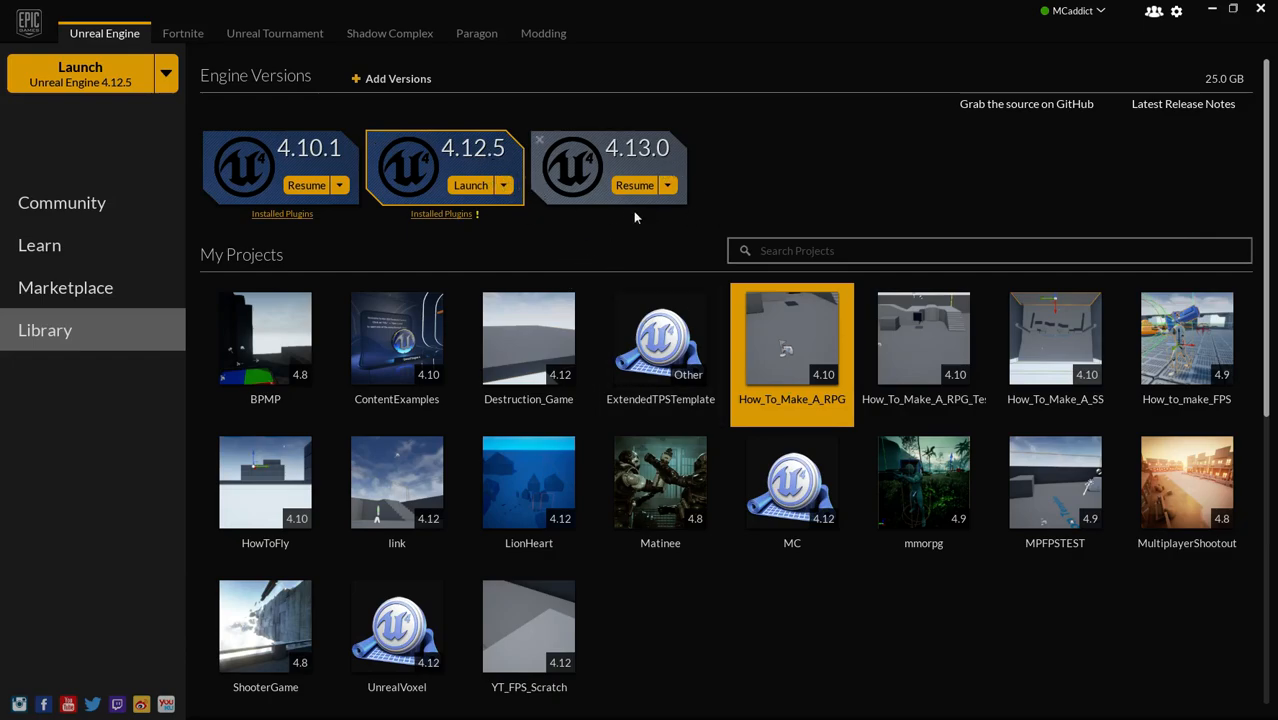
pyautogui.click(481, 186)
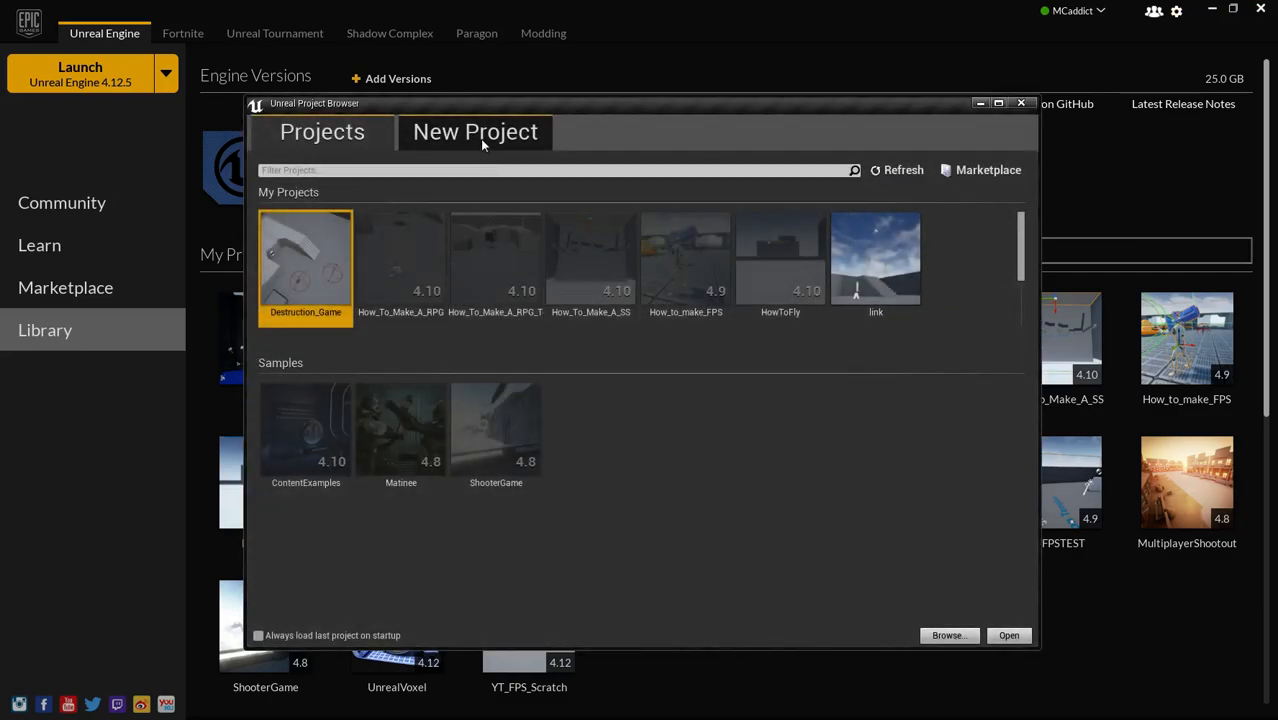
pyautogui.click(480, 138)
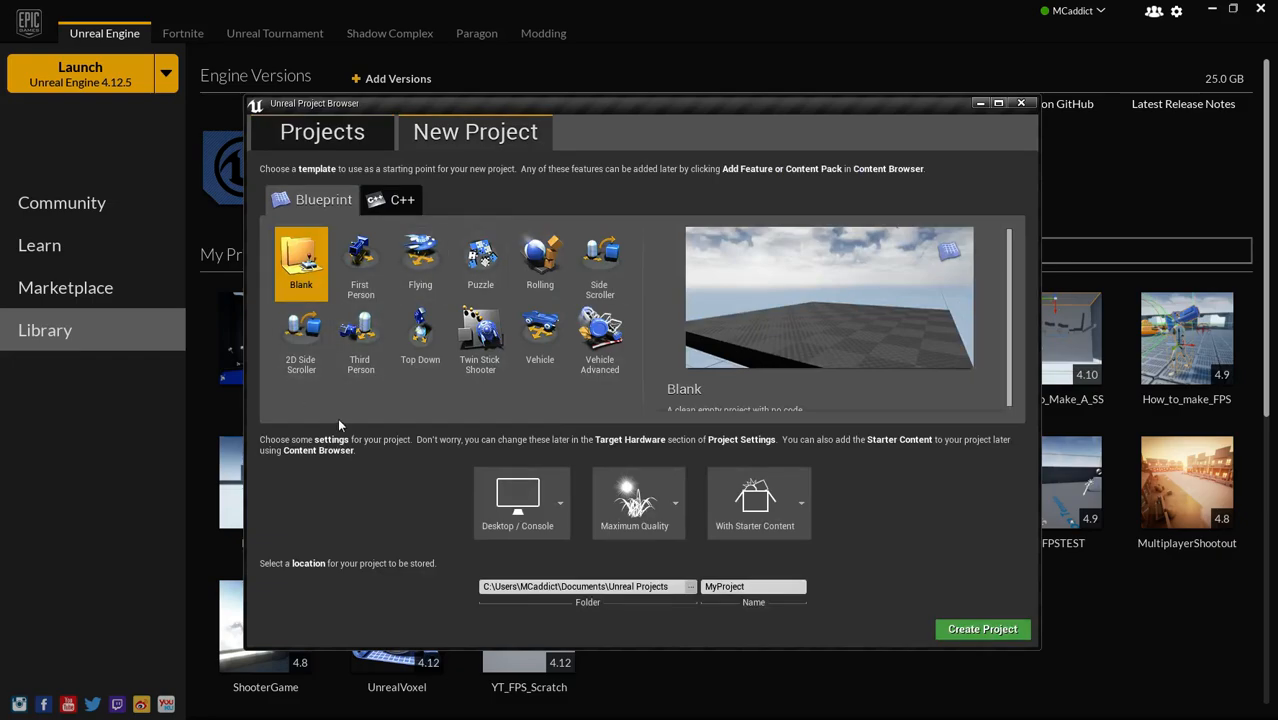
pyautogui.click(358, 358)
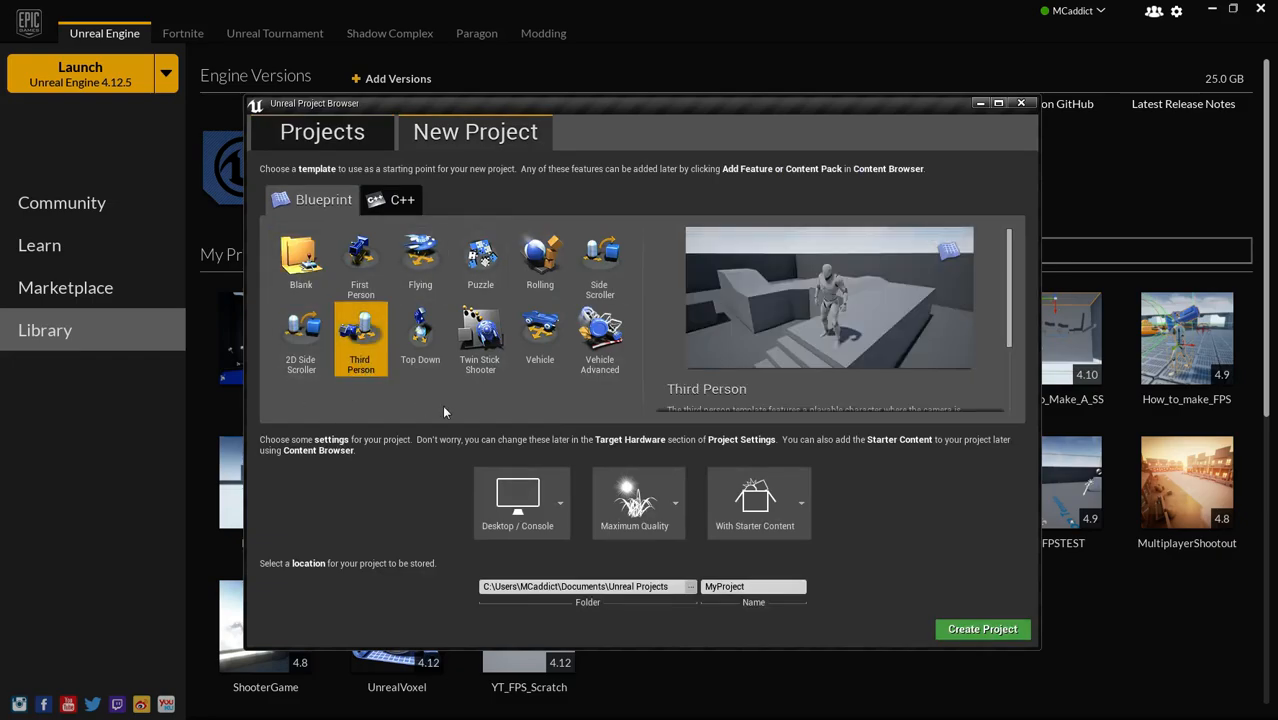
# Step: Name the new project YT_RPG
pyautogui.moveTo(757, 588); pyautogui.dragTo(687, 595)
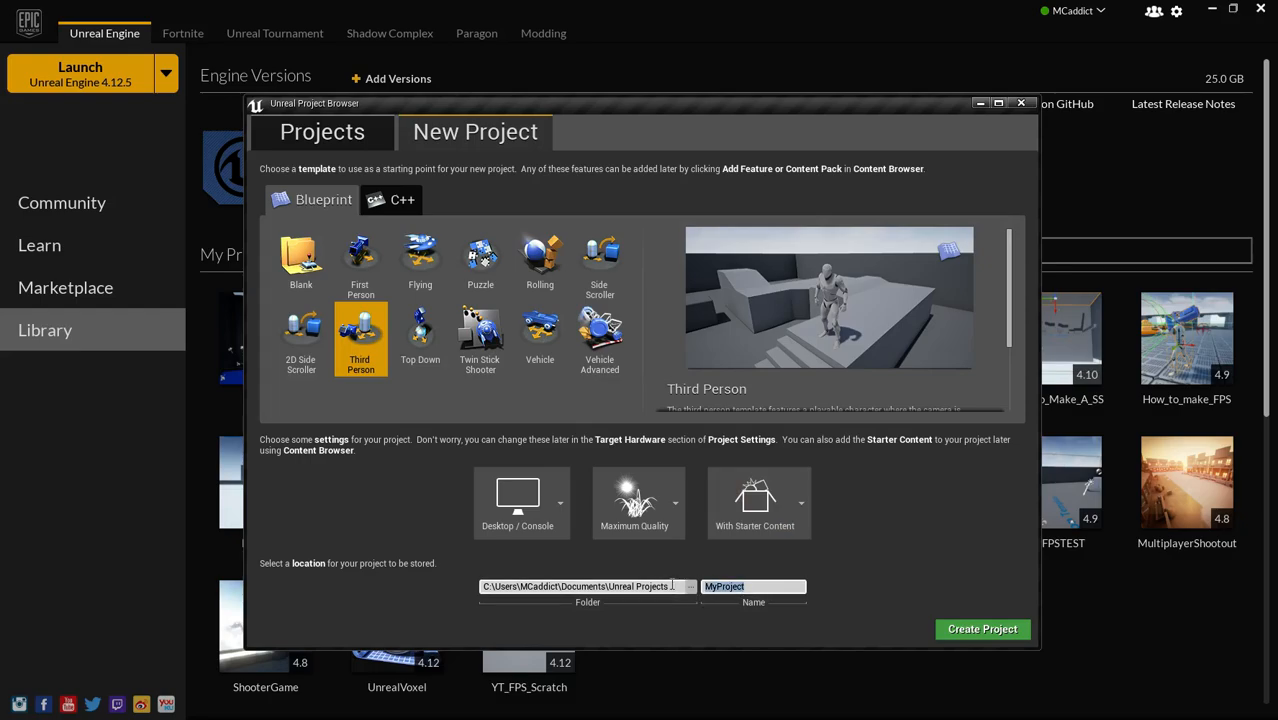
pyautogui.write('YT')
pyautogui.write('_RP')
pyautogui.write('G')
pyautogui.write('_')
pyautogui.write('BETTERTH')
pyautogui.write('ISTIME')
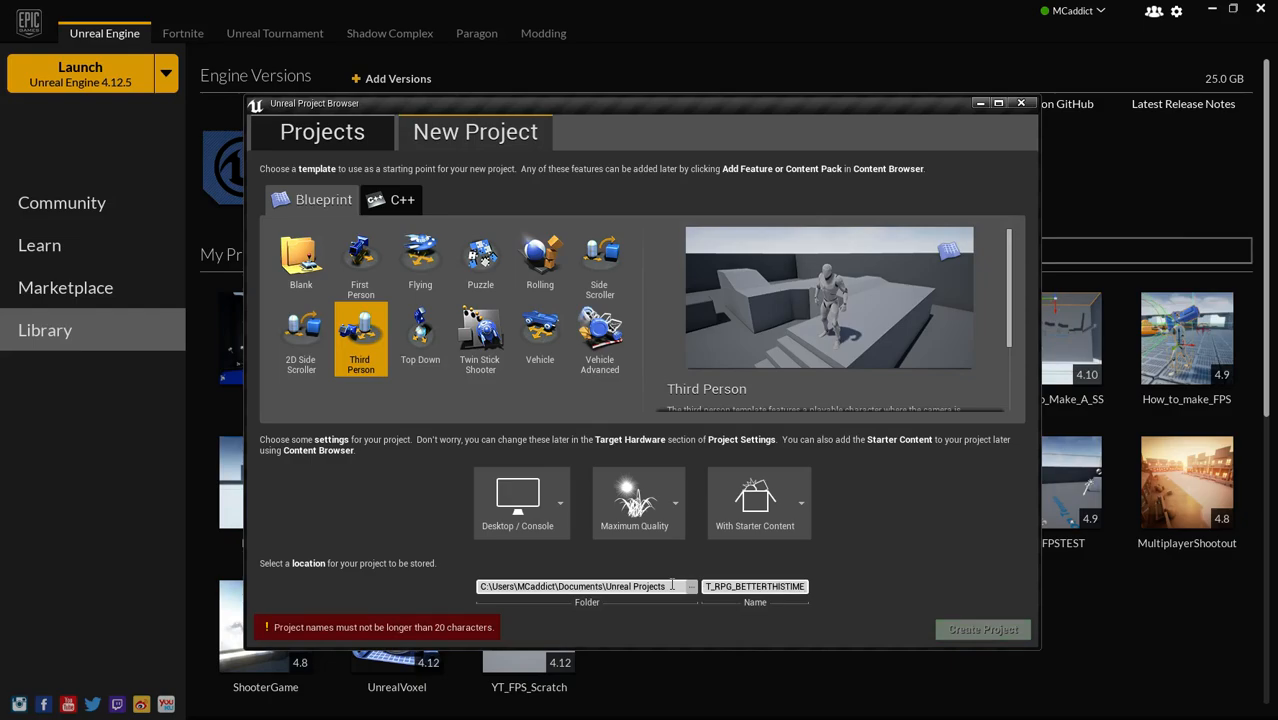
pyautogui.press('BackSpace')
pyautogui.press('BackSpace')
pyautogui.press('BackSpace')
pyautogui.press('BackSpace')
pyautogui.press('BackSpace')
pyautogui.press('BackSpace')
pyautogui.press('BackSpace')
pyautogui.press('BackSpace')
pyautogui.press('BackSpace')
pyautogui.press('BackSpace')
pyautogui.press('BackSpace')
pyautogui.press('BackSpace')
pyautogui.press('BackSpace')
pyautogui.press('BackSpace')
pyautogui.press('BackSpace')
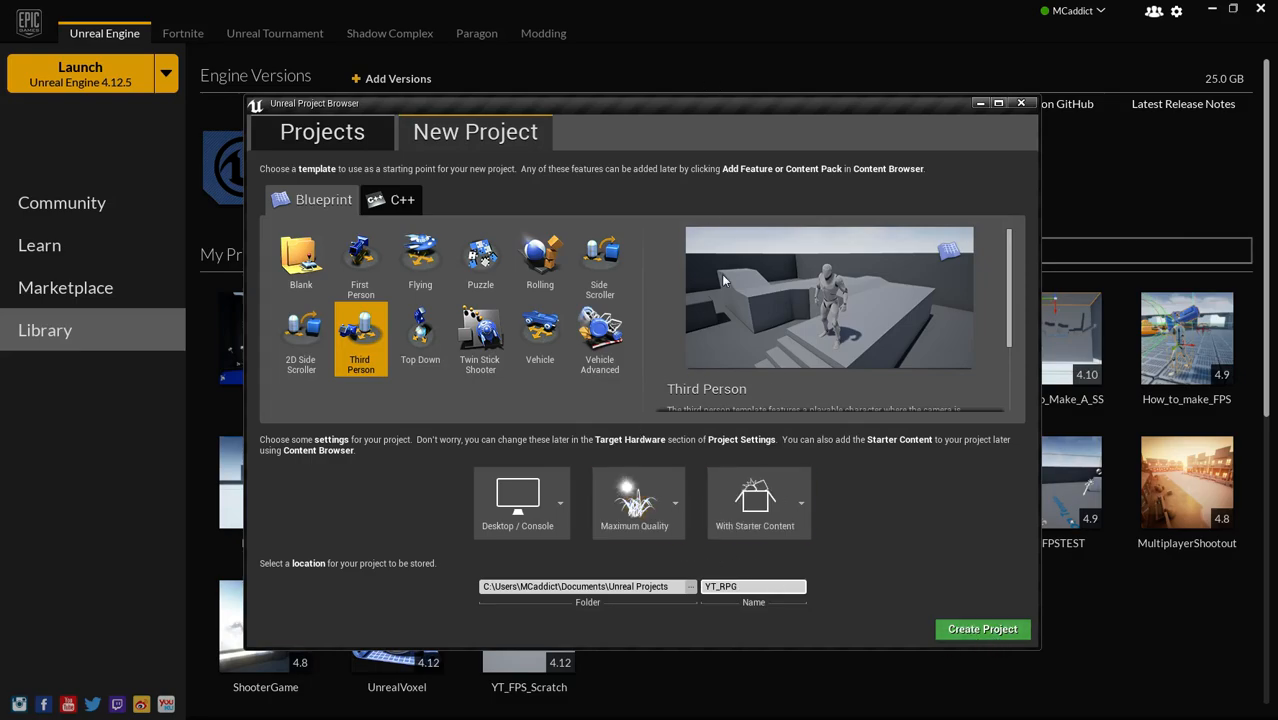
# Step: Review the starter content, quality and hardware options, then create the project with Desktop / Console, Maximum Quality and With Starter Content
pyautogui.click(782, 499)
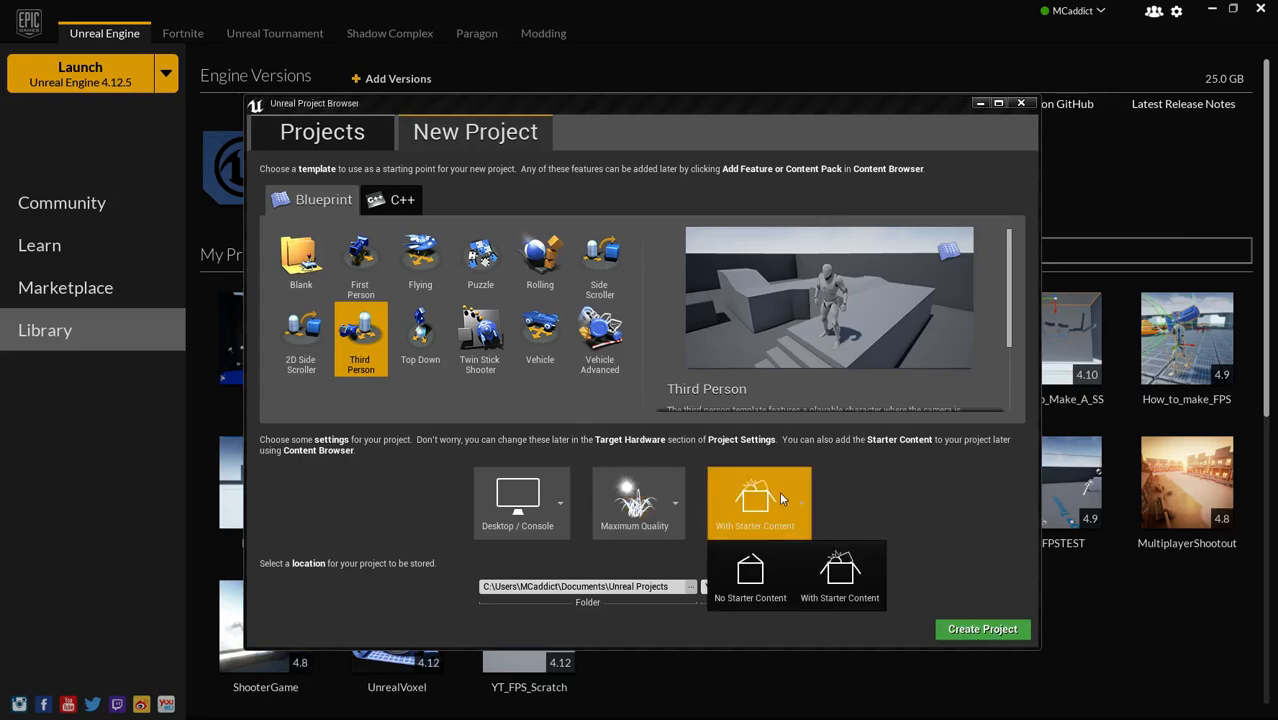
pyautogui.click(682, 531)
pyautogui.click(682, 531)
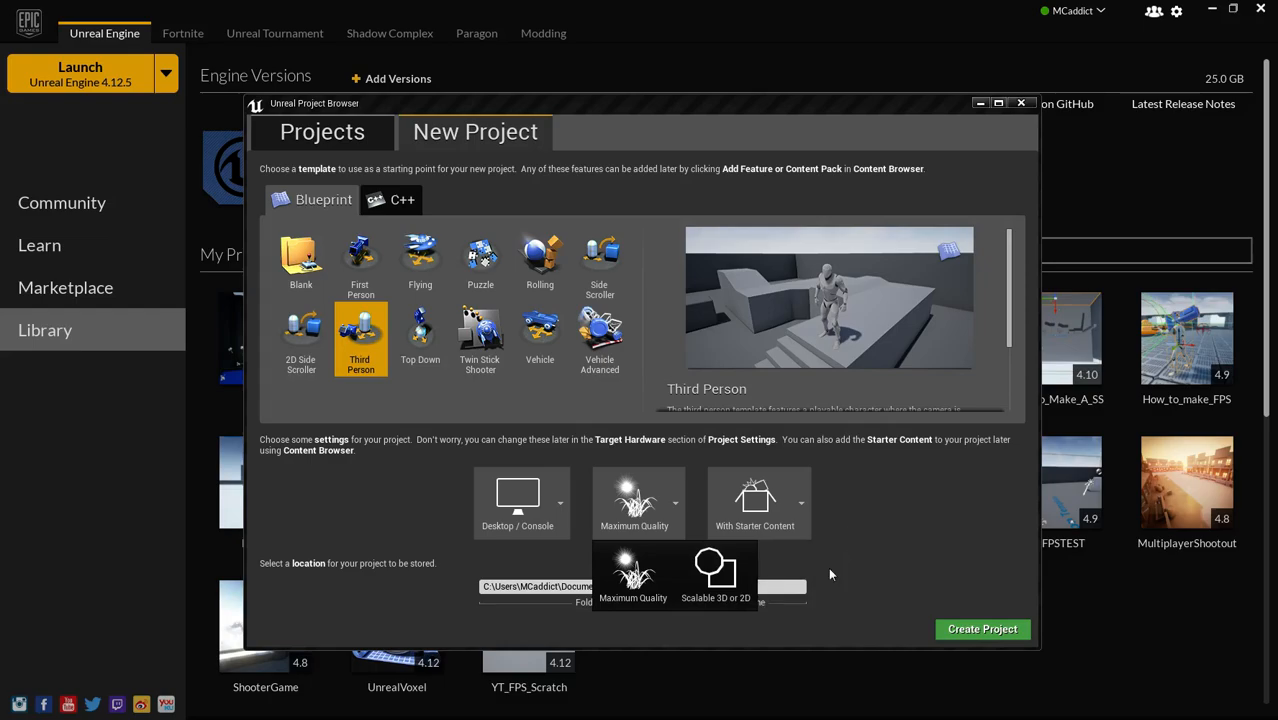
pyautogui.click(517, 523)
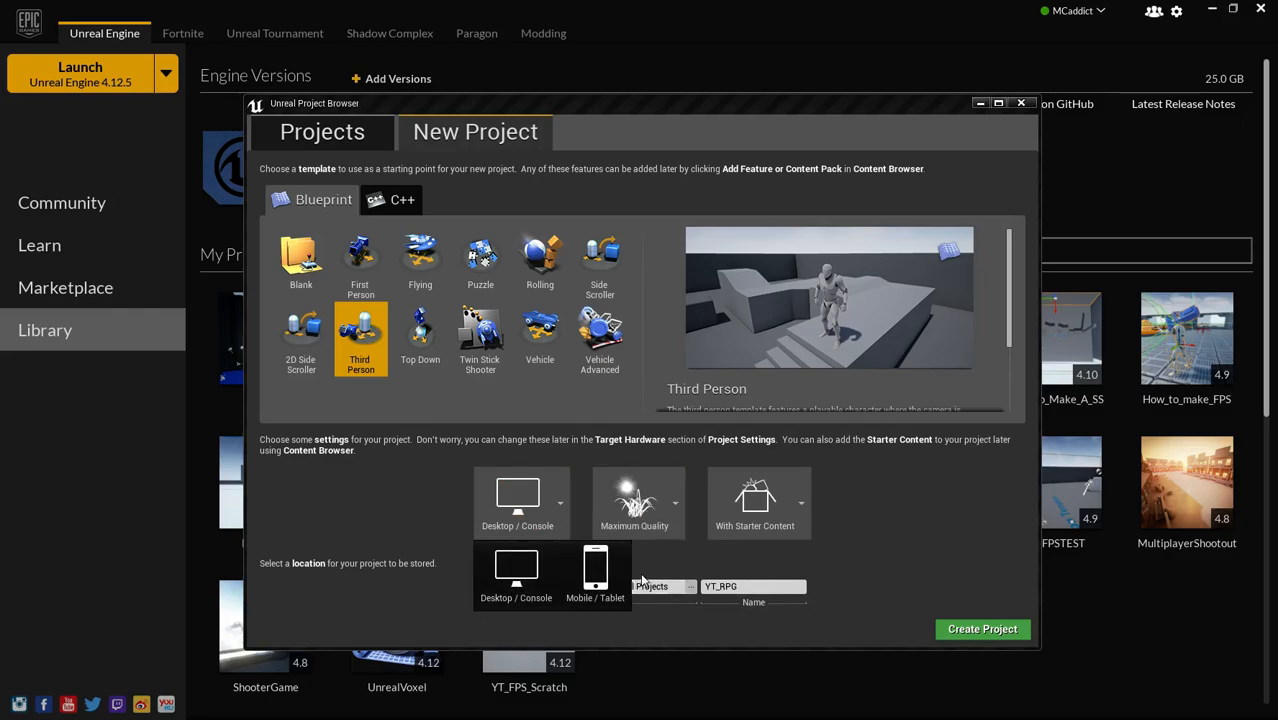
pyautogui.click(925, 488)
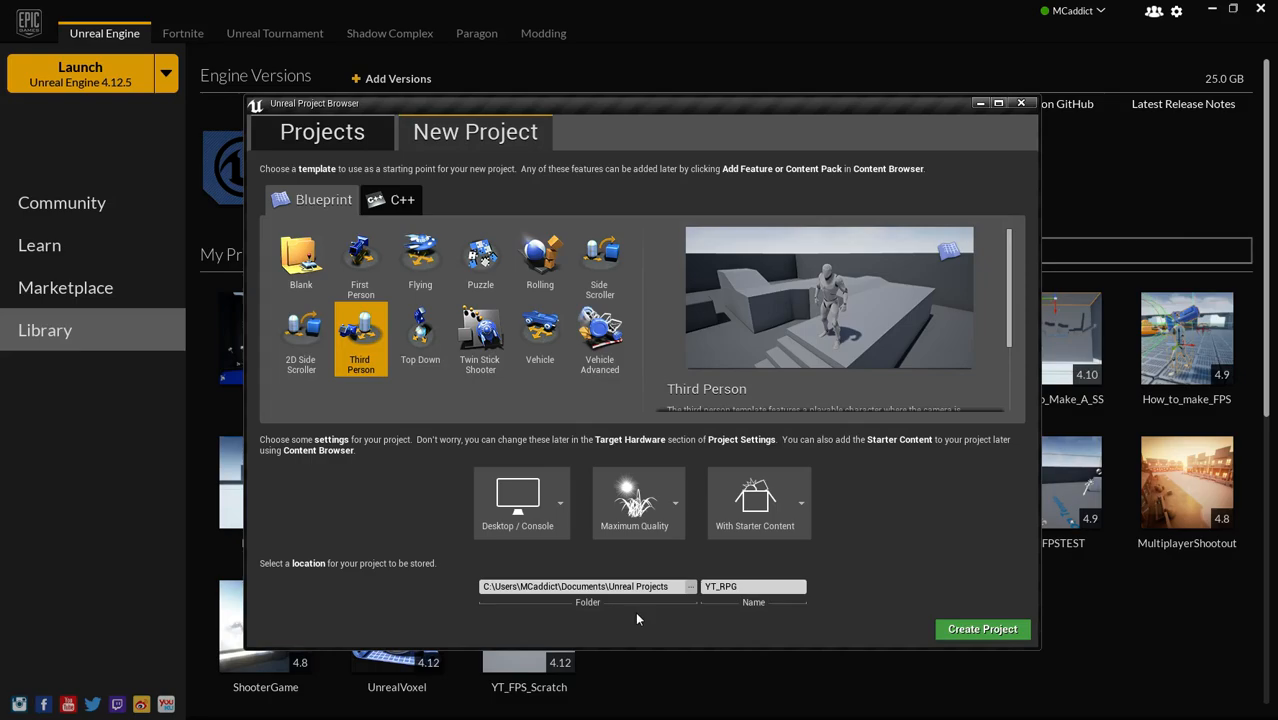
pyautogui.click(965, 632)
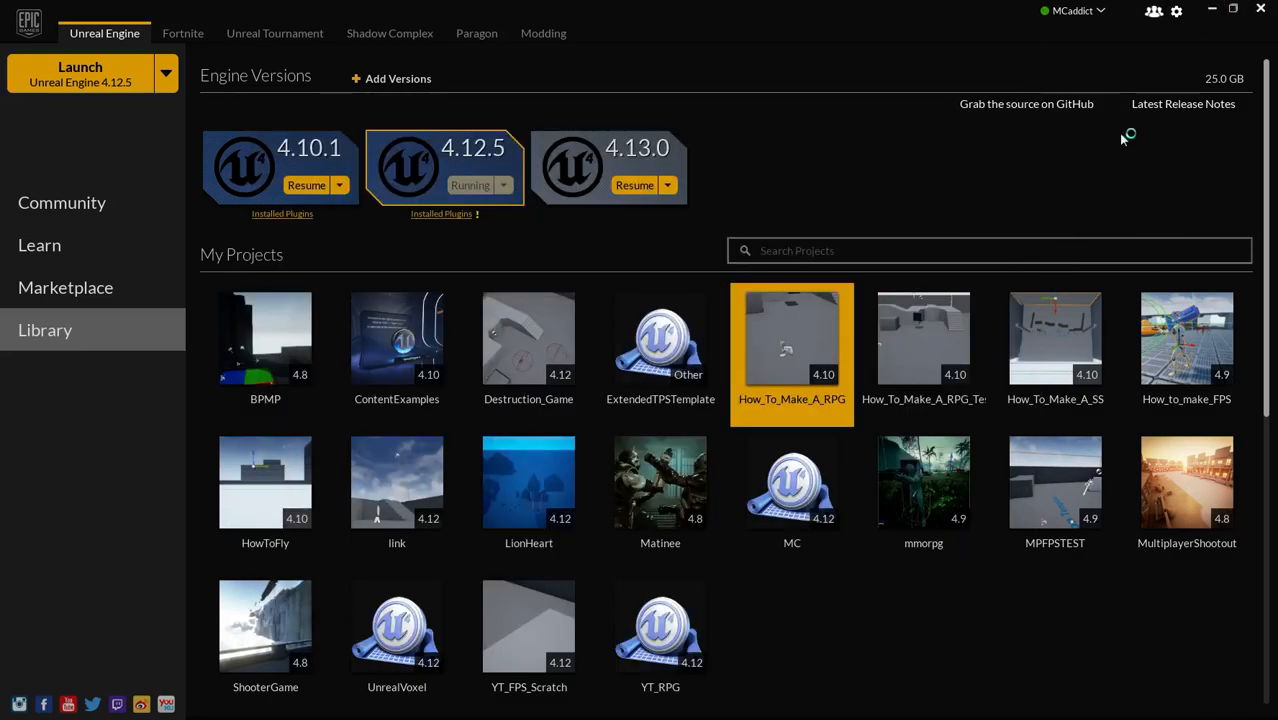
# Step: Look through the content packs in the Epic launcher's Vault and search the Marketplace for "blade"
pyautogui.scroll(-5, 1109, 170)
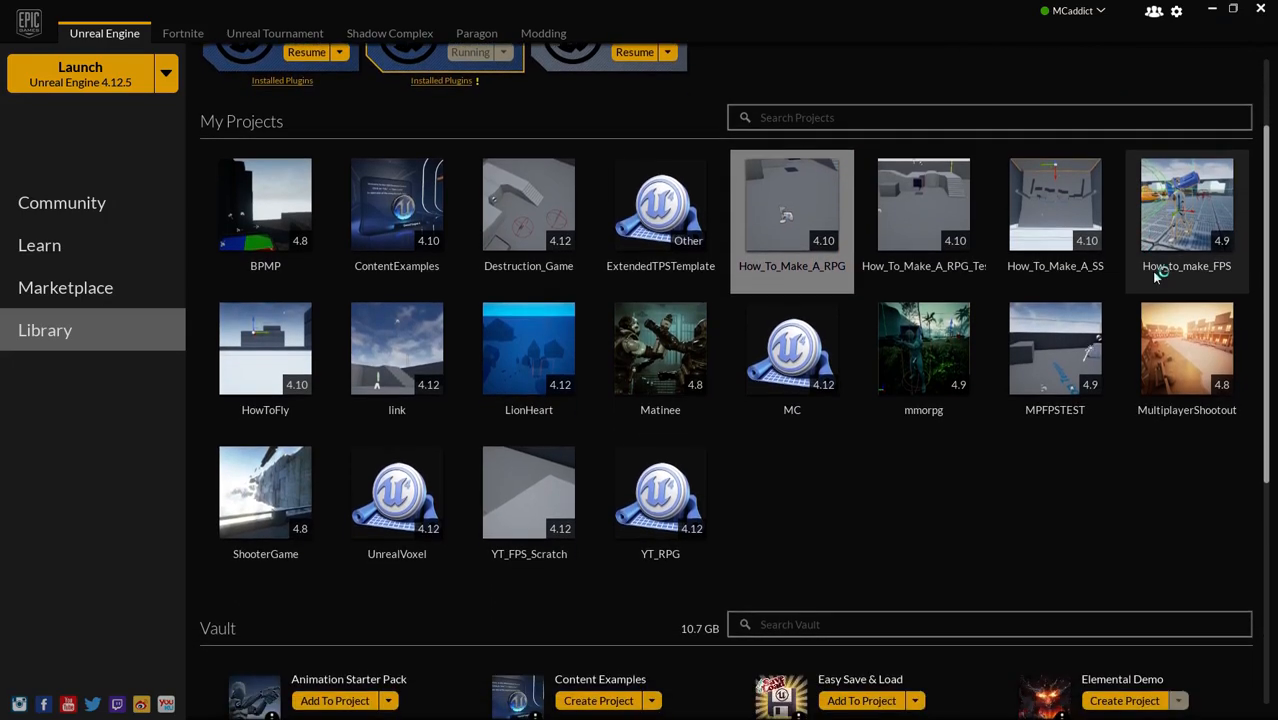
pyautogui.scroll(-3, 1100, 420)
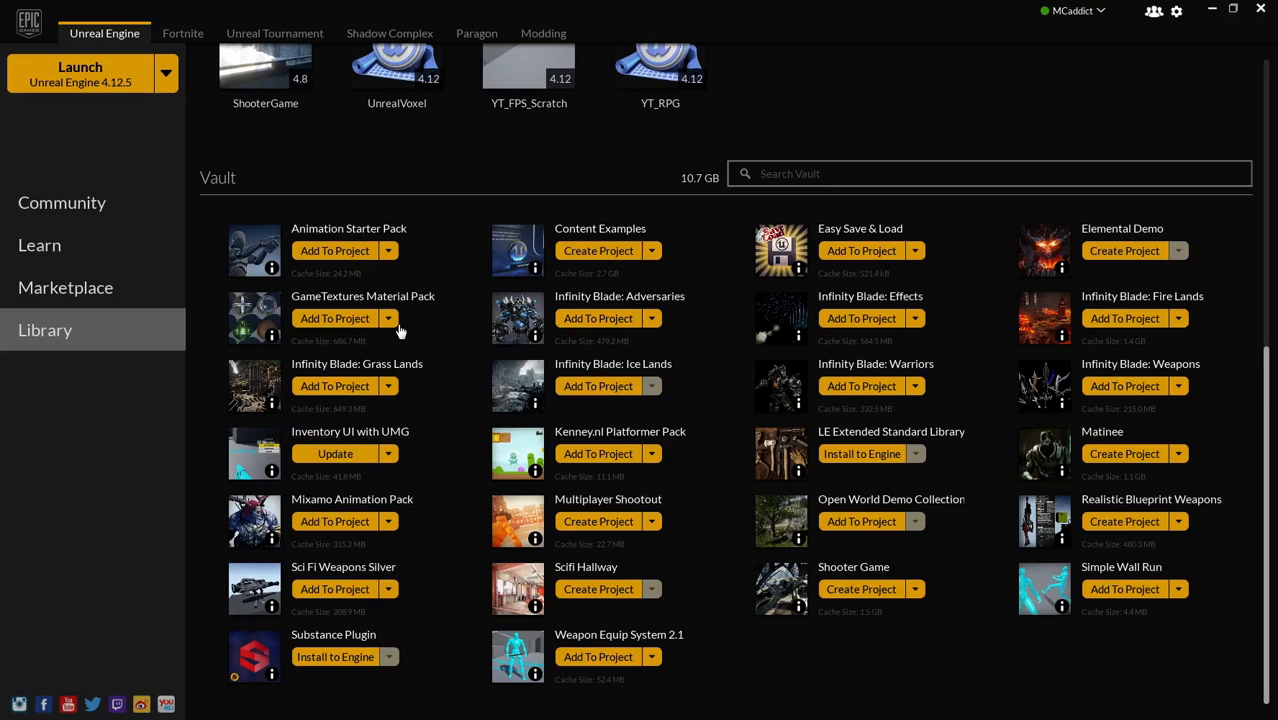
pyautogui.click(145, 303)
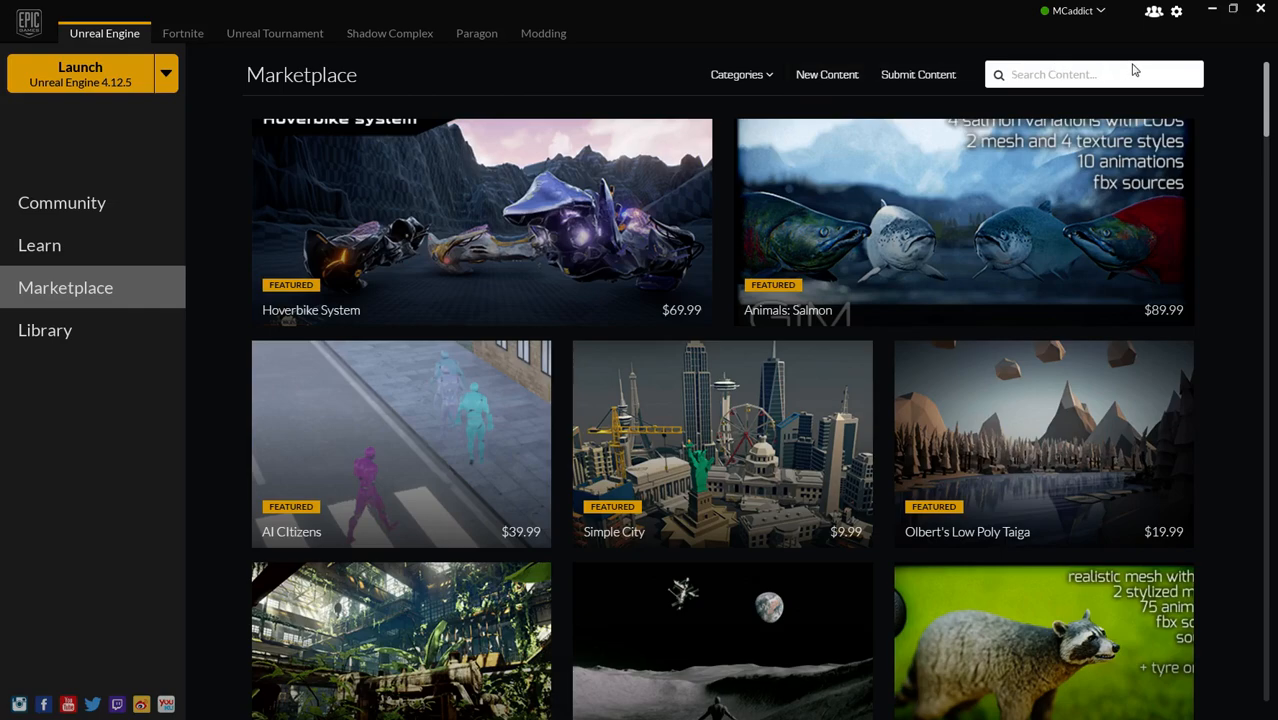
pyautogui.click(1110, 74)
pyautogui.write('in')
pyautogui.press('BackSpace')
pyautogui.press('BackSpace')
pyautogui.write('blade')
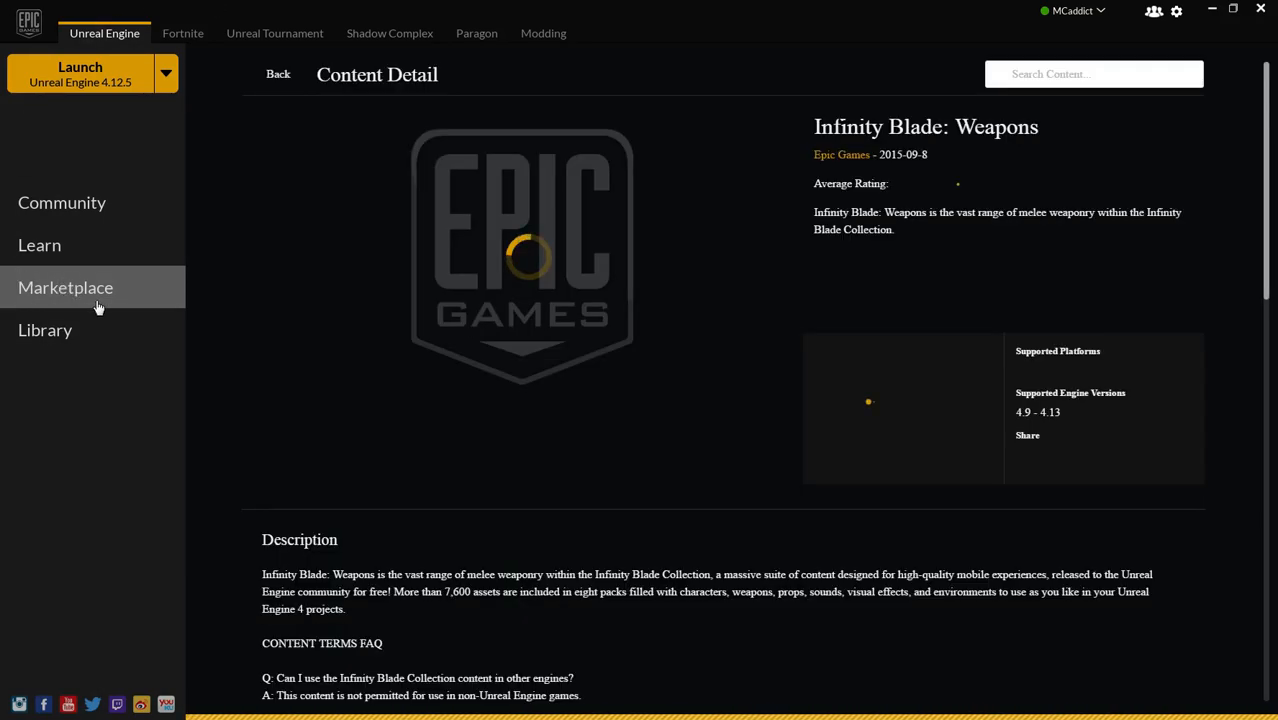
# Step: Return from the Infinity Blade: Weapons detail page to the Marketplace search results for "blade"
pyautogui.click(278, 75)
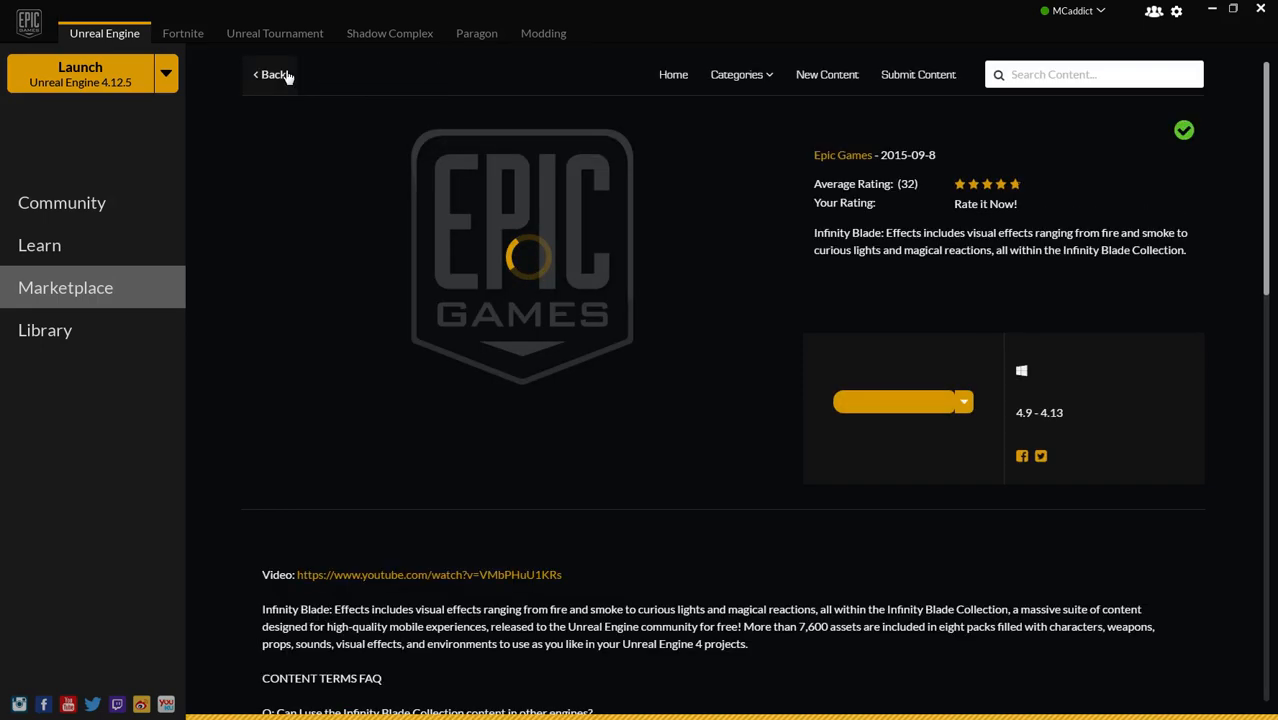
pyautogui.click(276, 75)
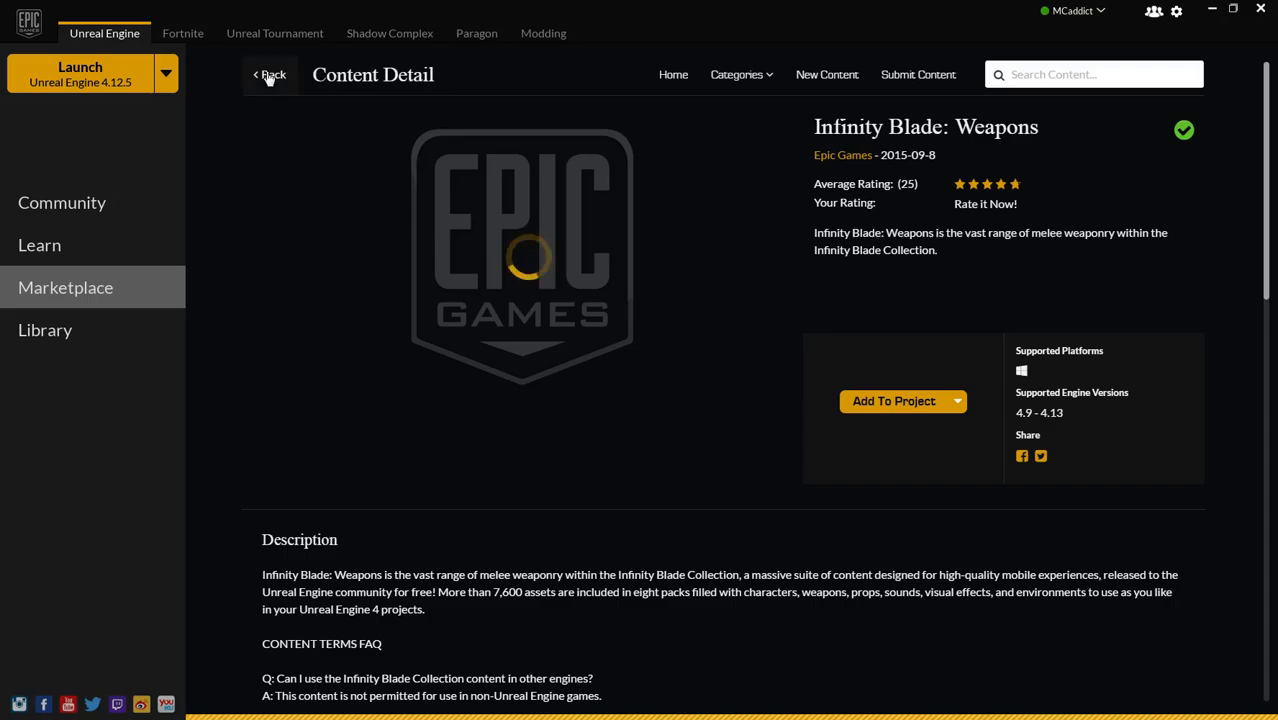
pyautogui.click(268, 76)
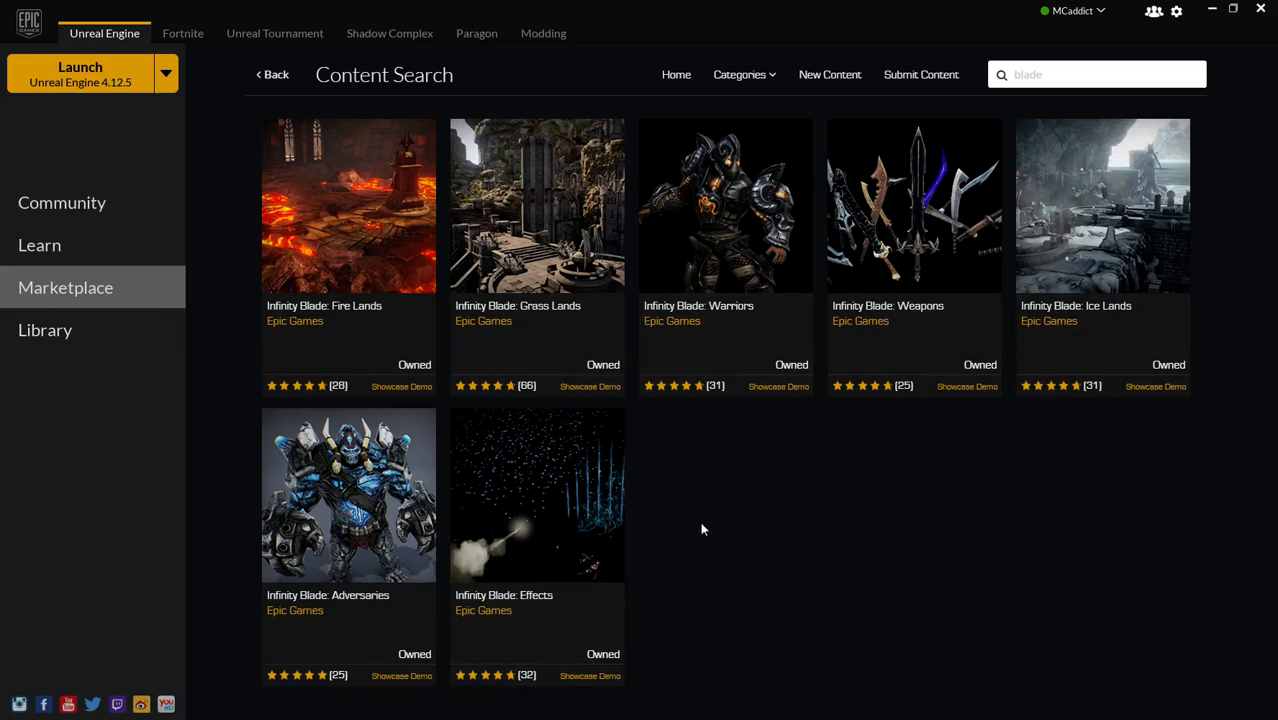
# Step: Switch to the Mixamo character store in the browser and load the Paladin J Nordstrom character for preview
pyautogui.click(1214, 9)
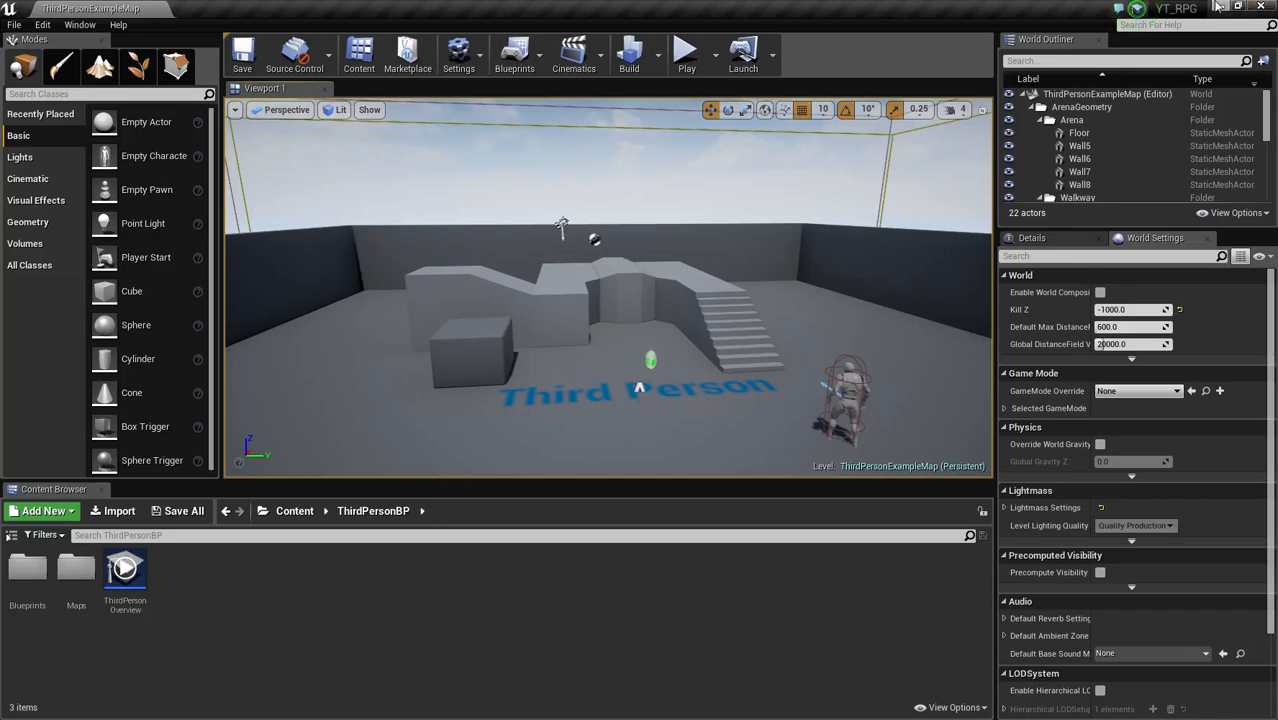
pyautogui.click(1217, 6)
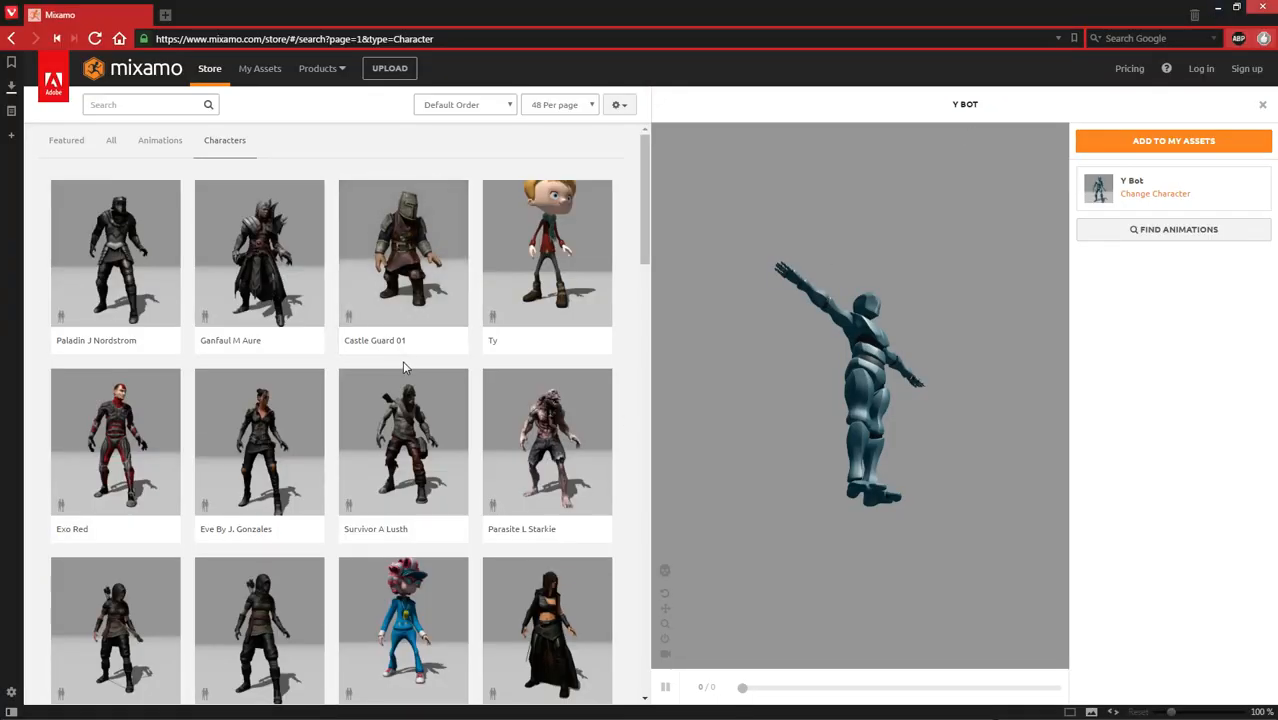
pyautogui.click(314, 68)
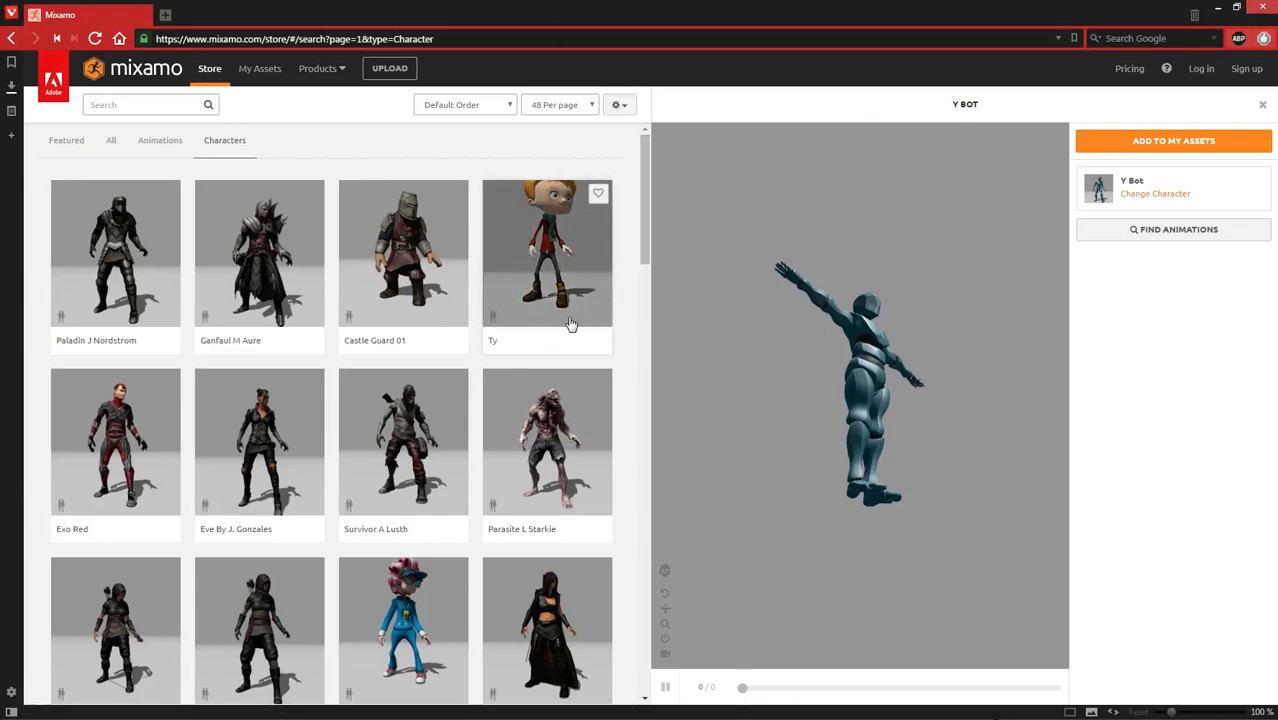
pyautogui.moveTo(642, 210); pyautogui.dragTo(666, 145)
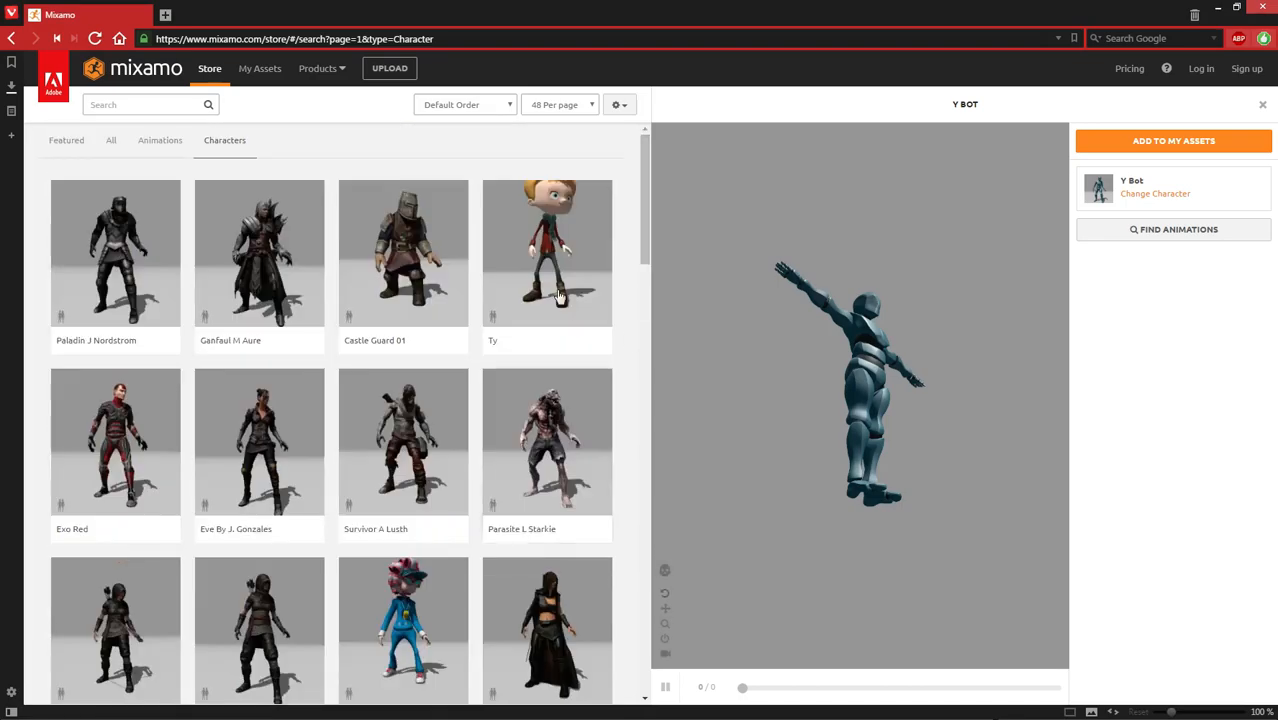
pyautogui.click(113, 236)
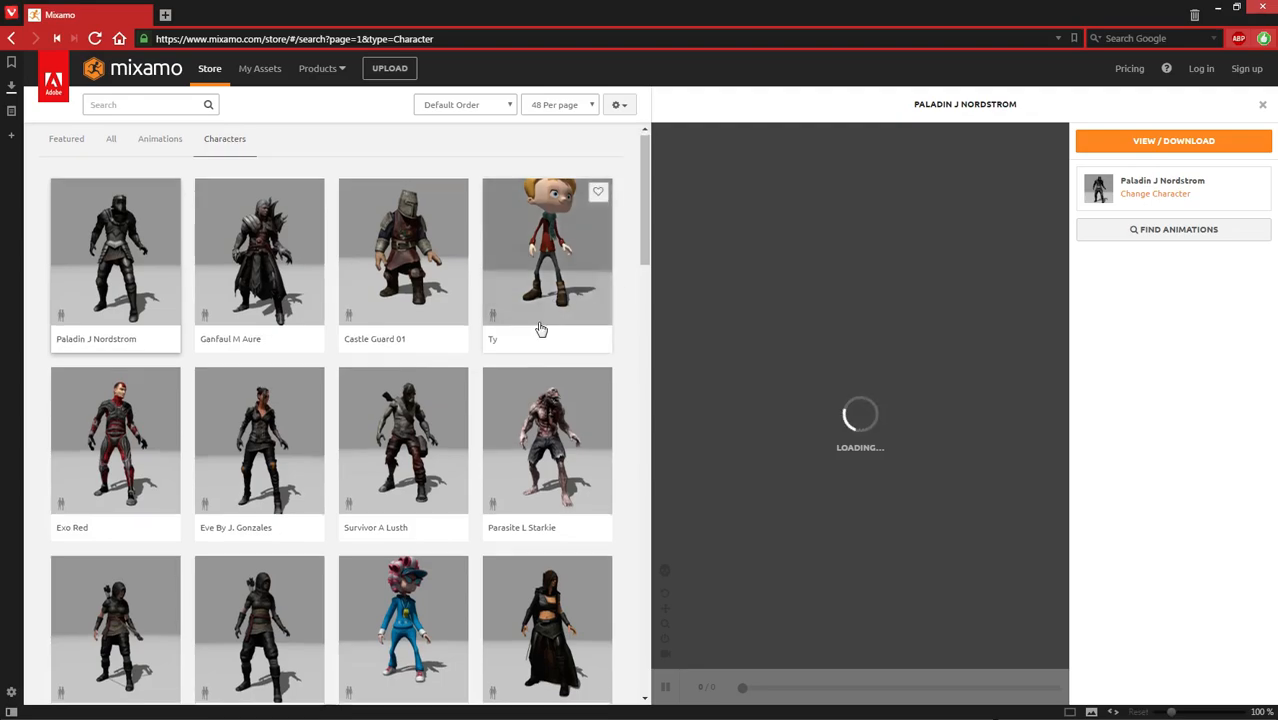
# Step: Browse the Mixamo character list and select the Y Bot character
pyautogui.scroll(-8, 577, 467)
pyautogui.scroll(-10, 577, 467)
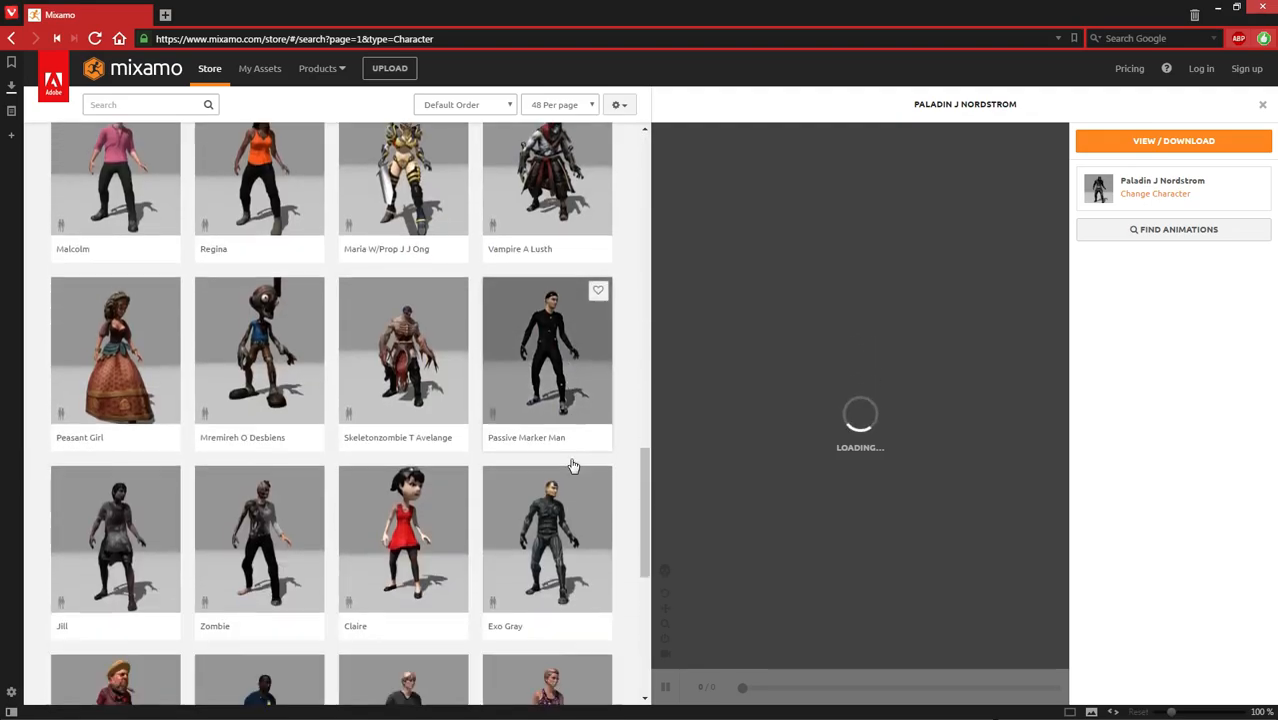
pyautogui.scroll(5, 565, 455)
pyautogui.scroll(10, 553, 444)
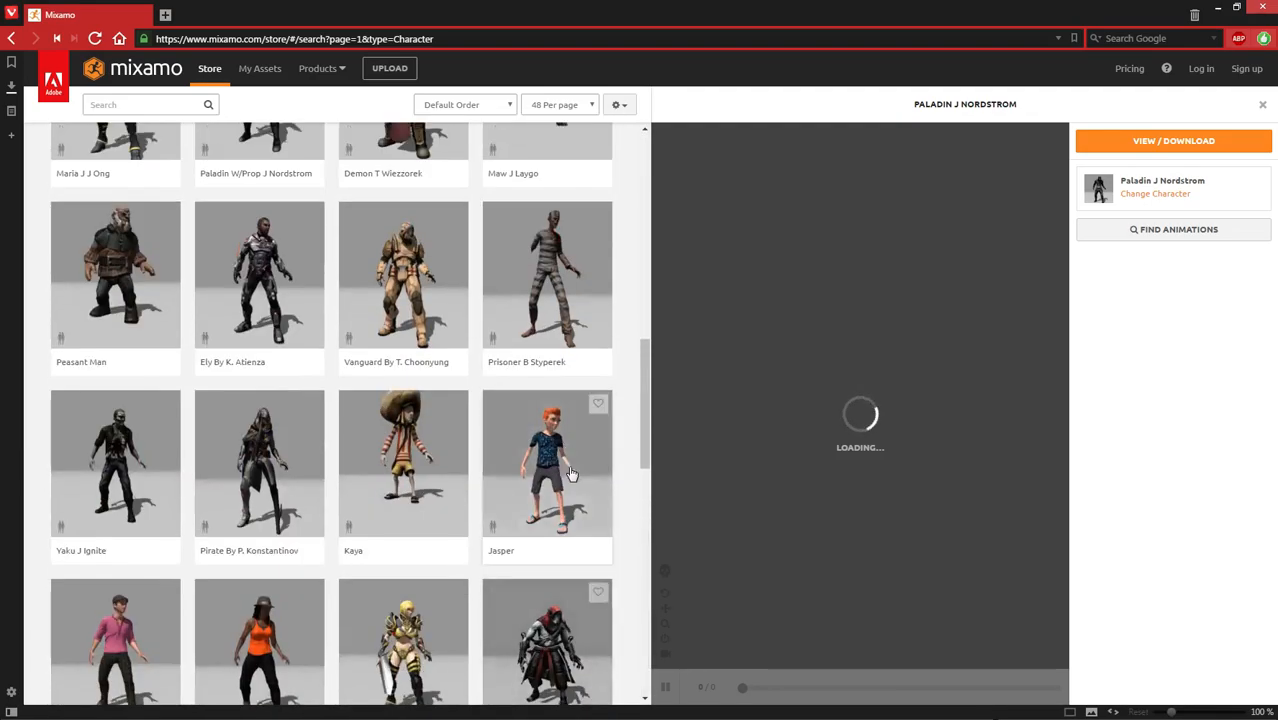
pyautogui.scroll(-2, 408, 426)
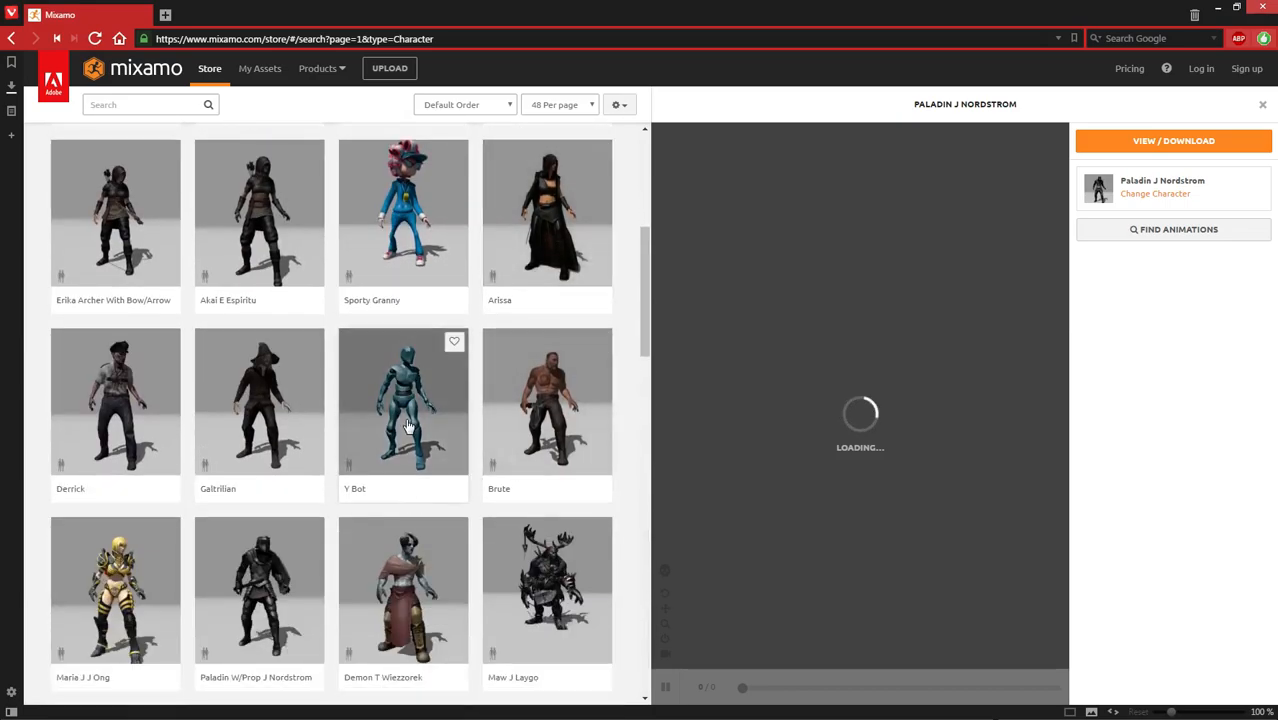
pyautogui.click(408, 426)
# Step: Look through the rest of the character list and examine the previewed armoured knight up close from several angles
pyautogui.scroll(-8, 440, 445)
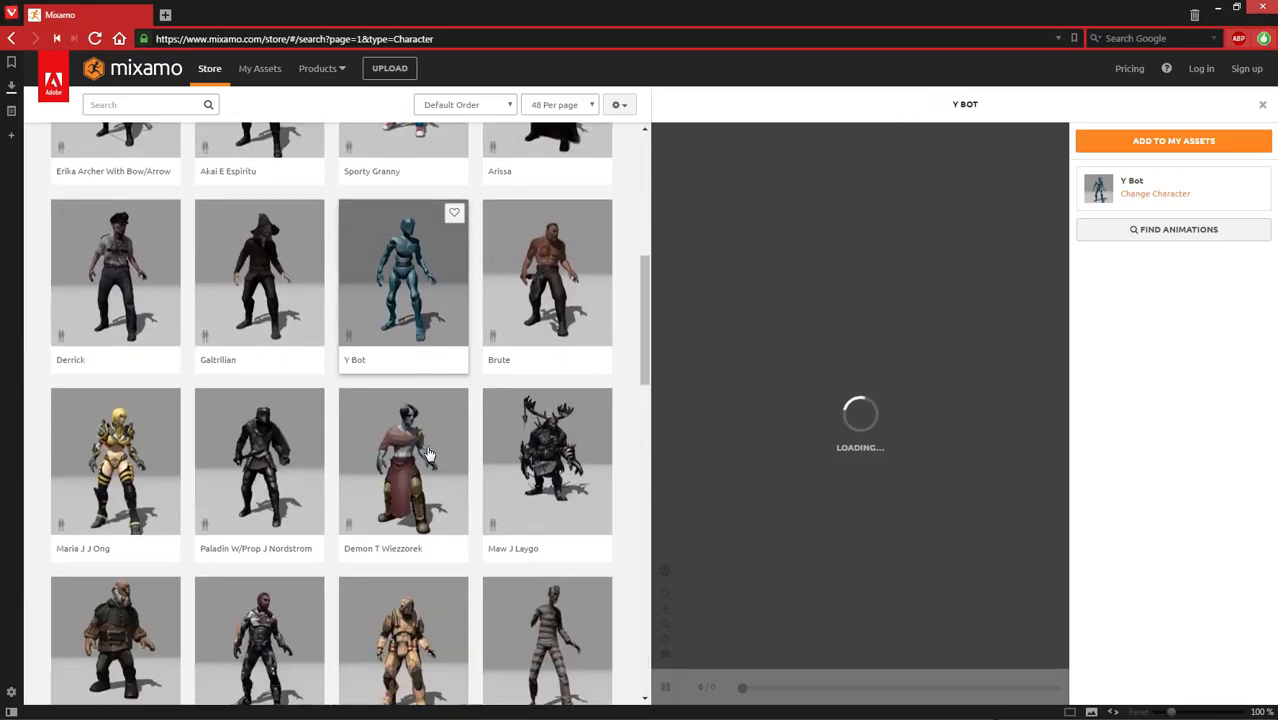
pyautogui.scroll(-10, 451, 456)
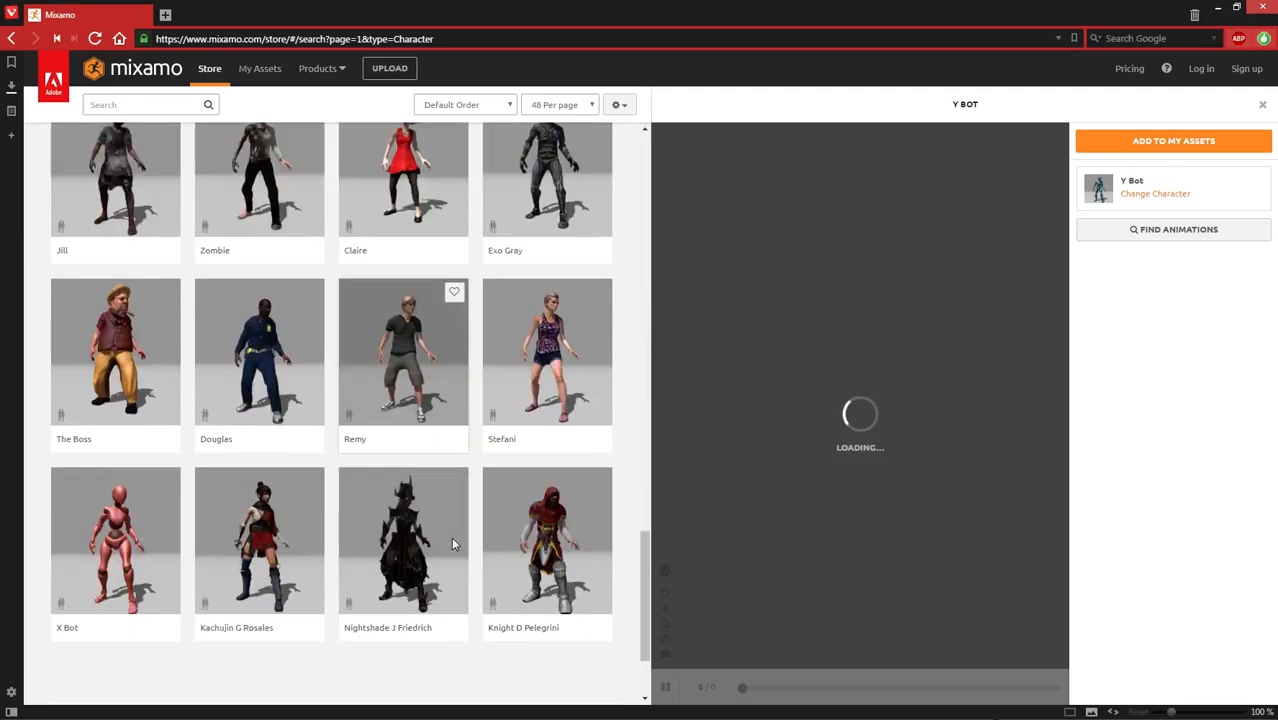
pyautogui.scroll(20, 443, 531)
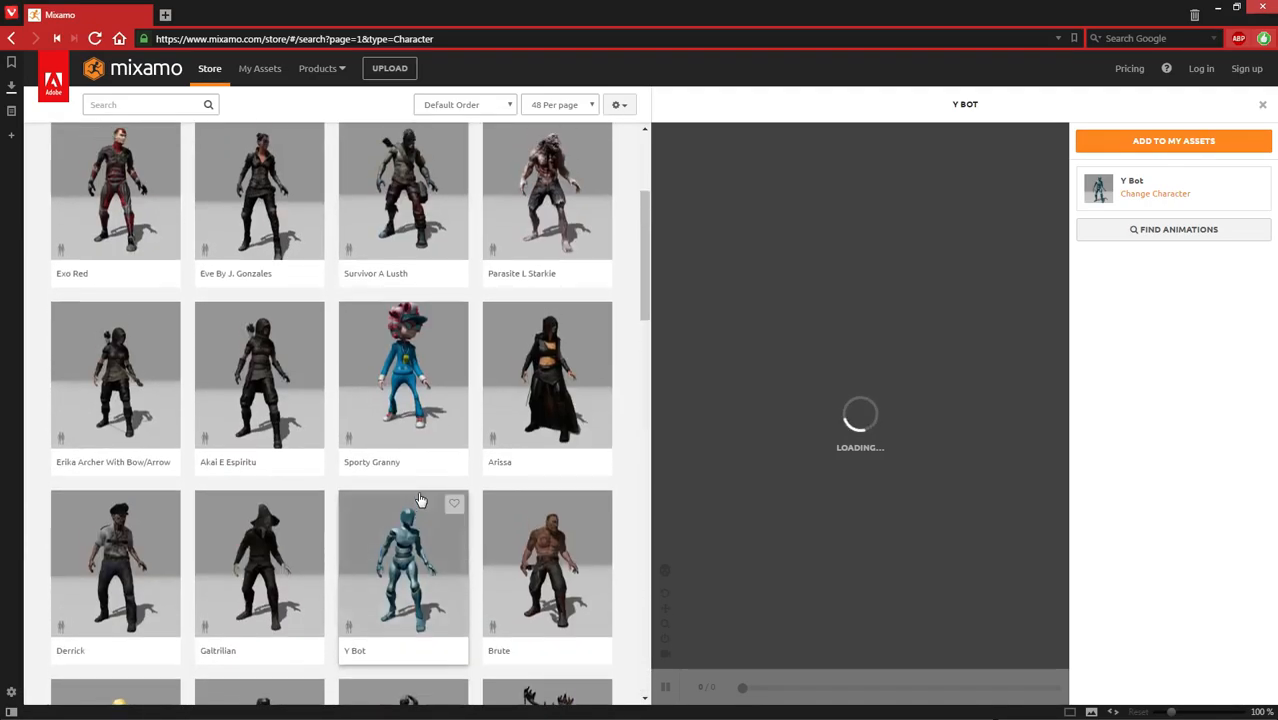
pyautogui.scroll(-2, 520, 440)
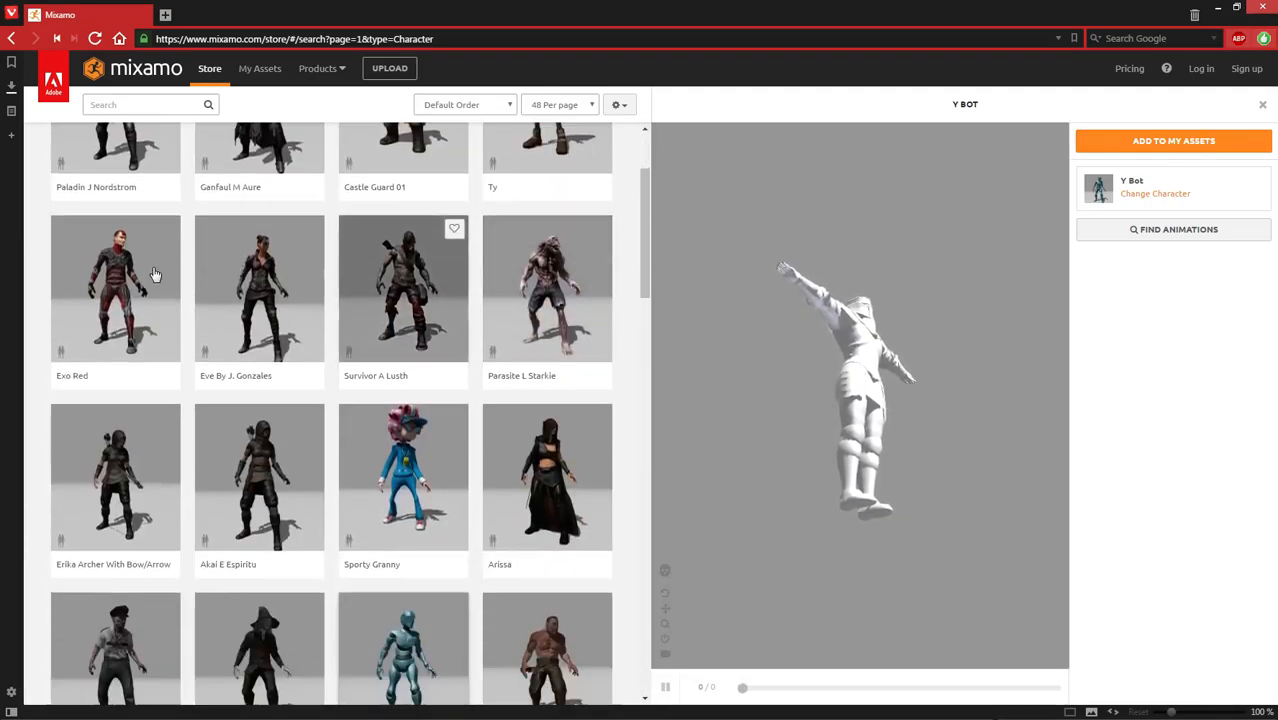
pyautogui.scroll(2, 560, 409)
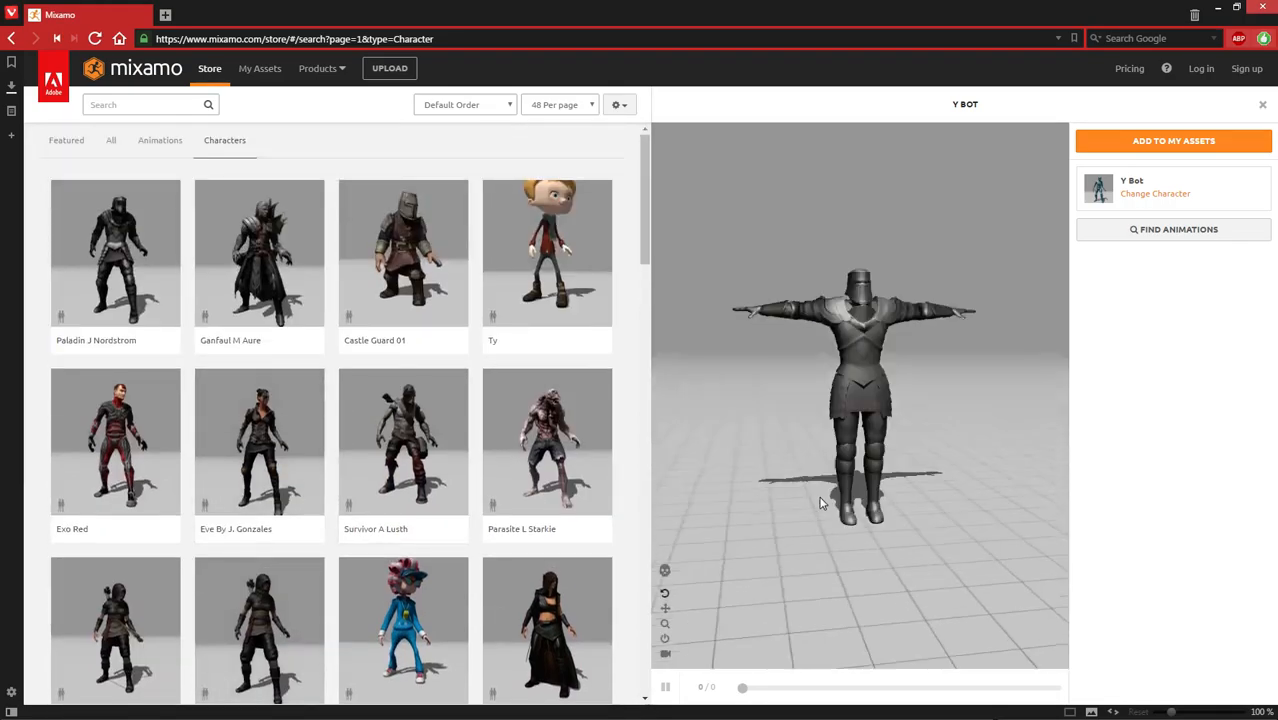
pyautogui.moveTo(836, 482); pyautogui.dragTo(765, 494)
pyautogui.scroll(5, 836, 430)
pyautogui.moveTo(863, 401); pyautogui.dragTo(780, 400)
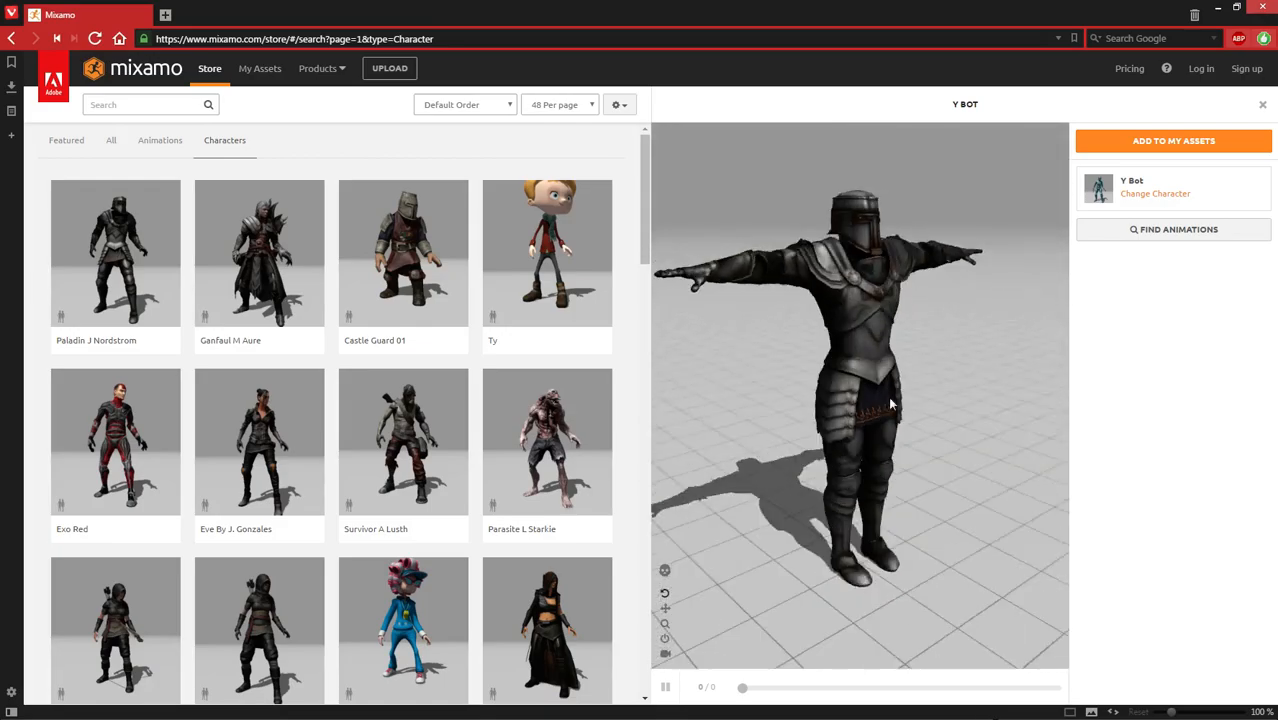
pyautogui.scroll(-1, 546, 376)
pyautogui.scroll(-7, 546, 376)
pyautogui.scroll(6, 541, 380)
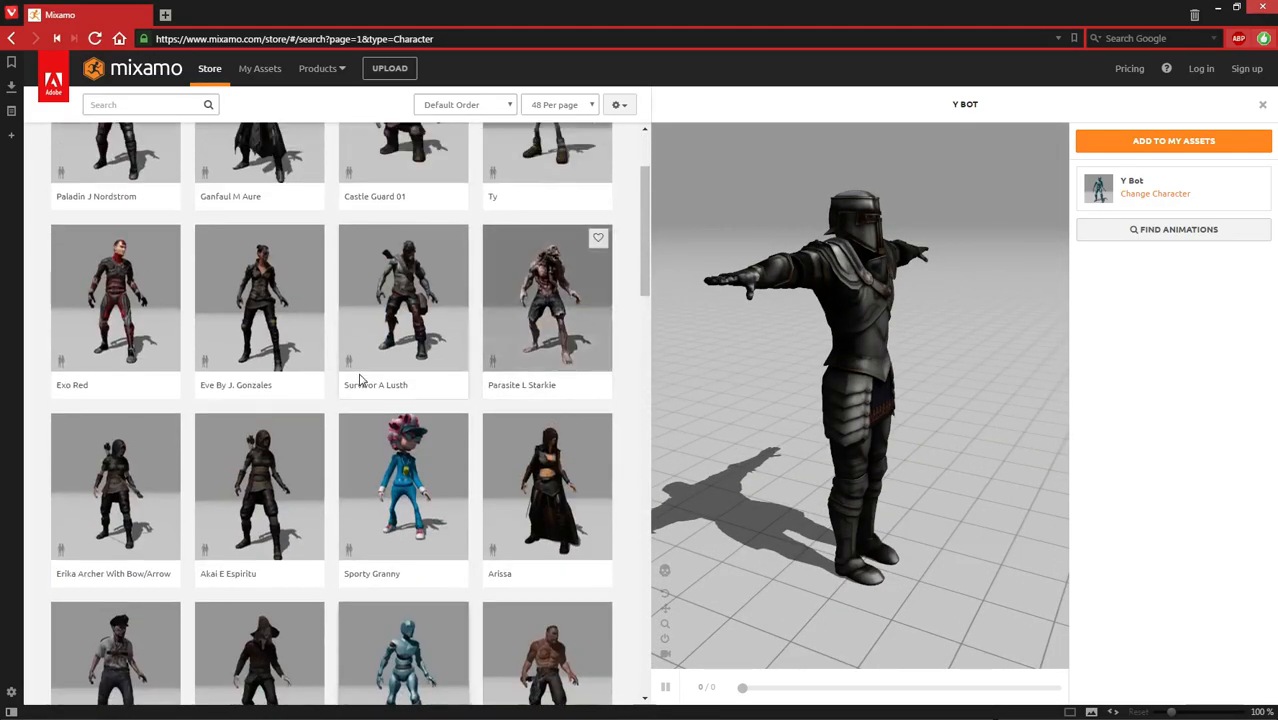
# Step: Load the Y Bot character in the preview and examine it from several angles
pyautogui.click(414, 630)
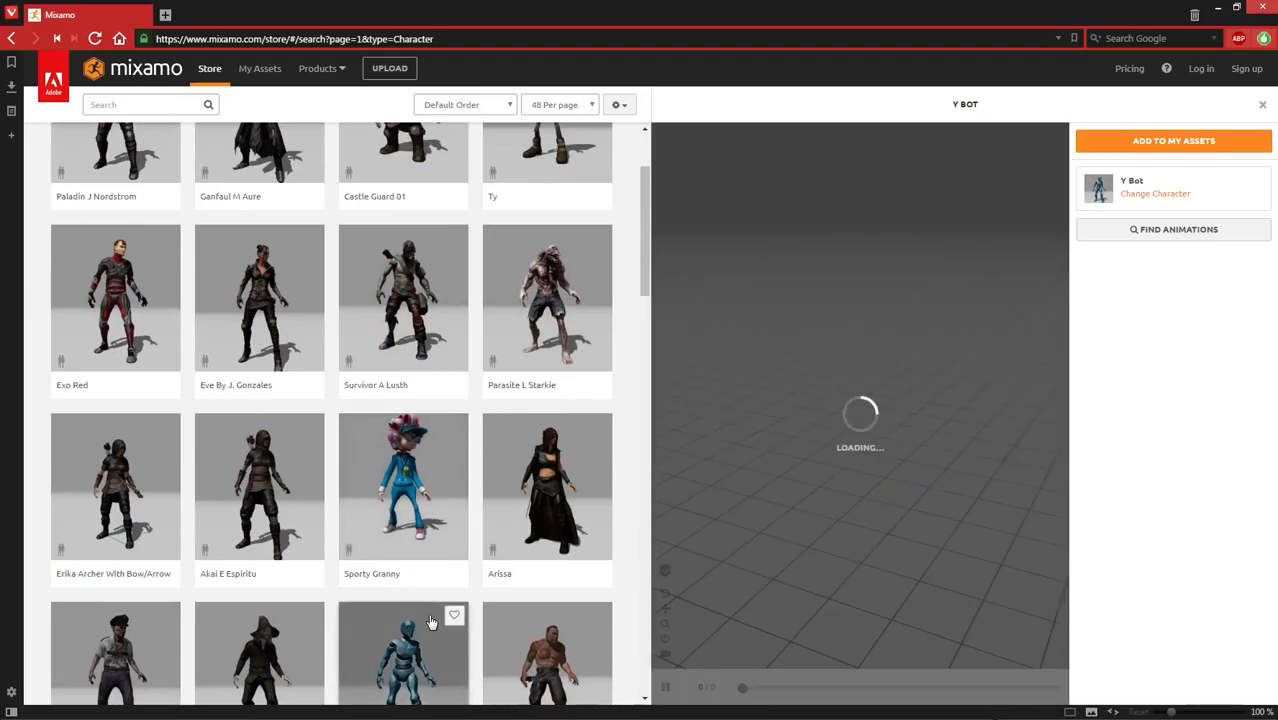
pyautogui.moveTo(950, 397)
pyautogui.mouseDown()
pyautogui.moveTo(880, 358)
pyautogui.moveTo(950, 397)
pyautogui.mouseUp()
pyautogui.moveTo(990, 346); pyautogui.dragTo(946, 363)
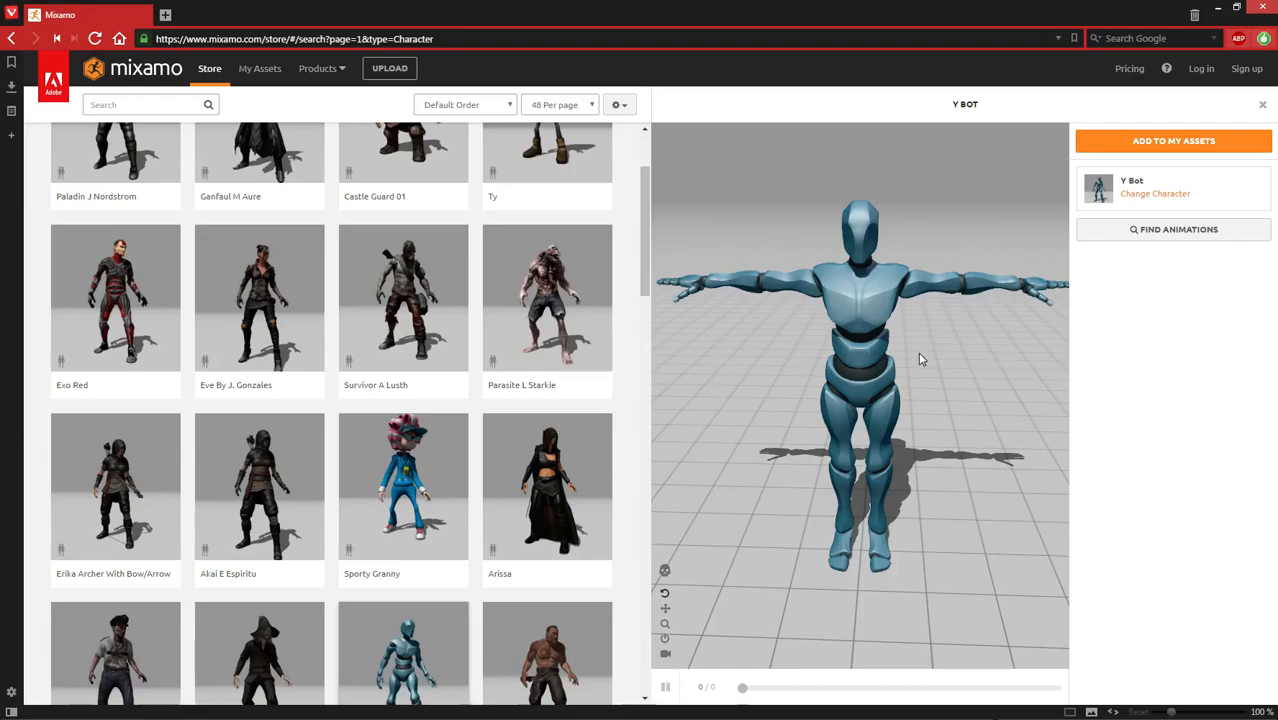
pyautogui.moveTo(970, 374); pyautogui.dragTo(818, 388)
pyautogui.moveTo(650, 288); pyautogui.dragTo(792, 342)
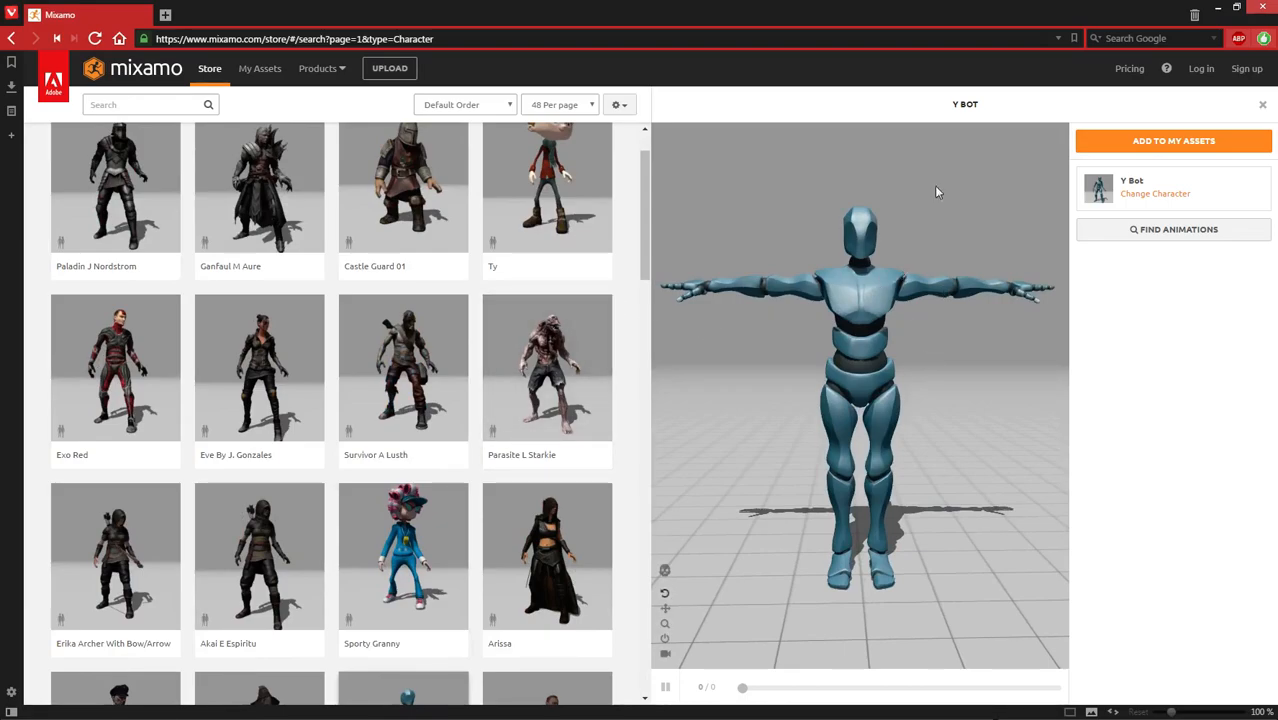
pyautogui.moveTo(853, 322); pyautogui.dragTo(912, 411)
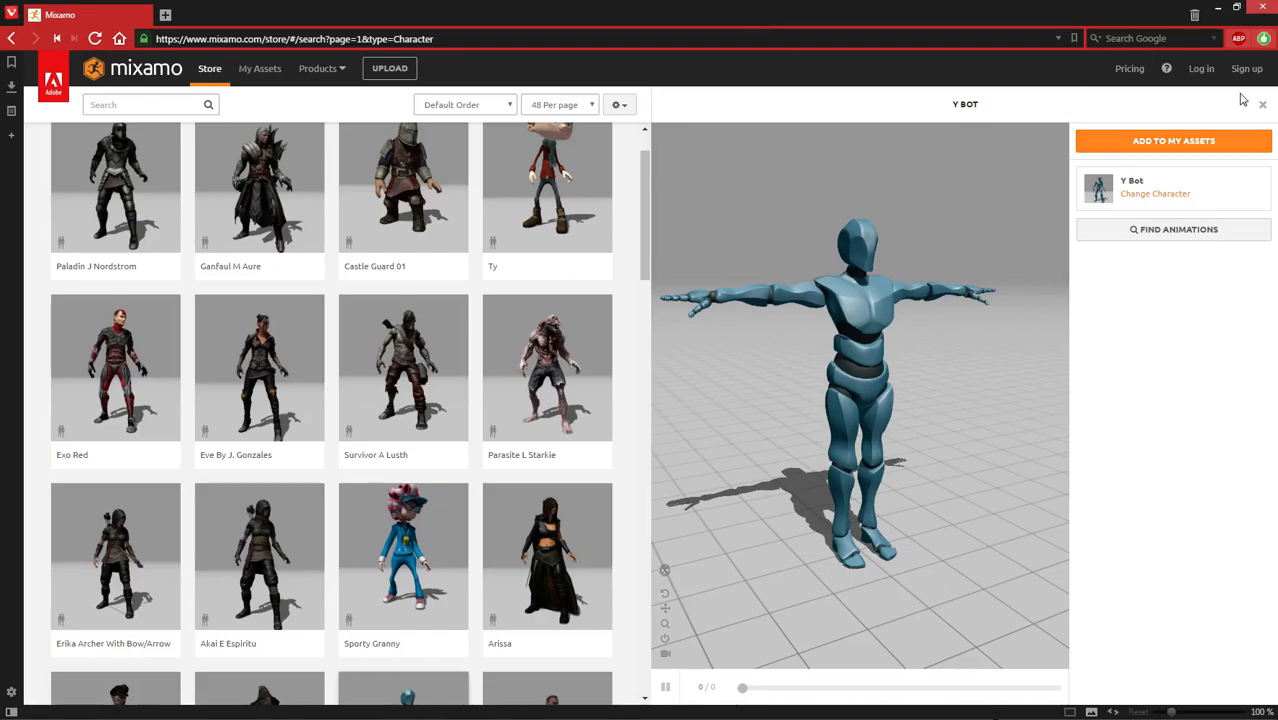
# Step: Log in to the Mixamo account and add the Y Bot character from the store's character list to the account's assets
pyautogui.click(1200, 82)
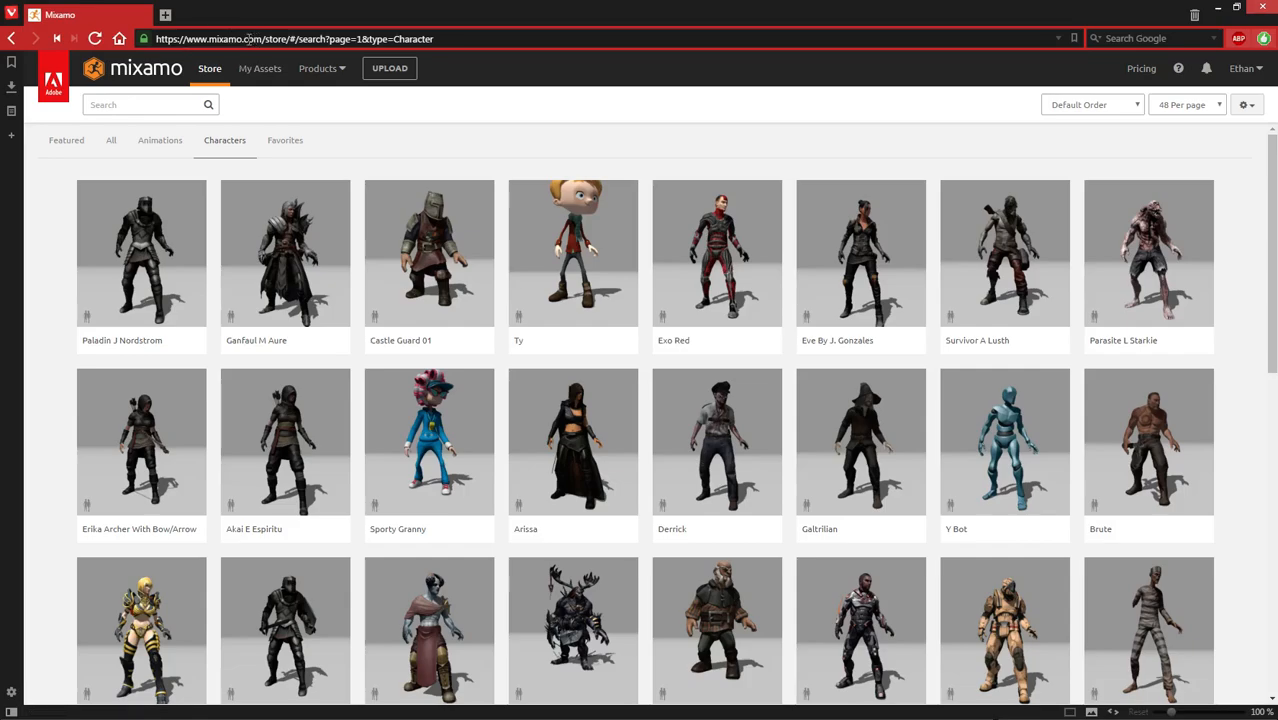
pyautogui.click(210, 68)
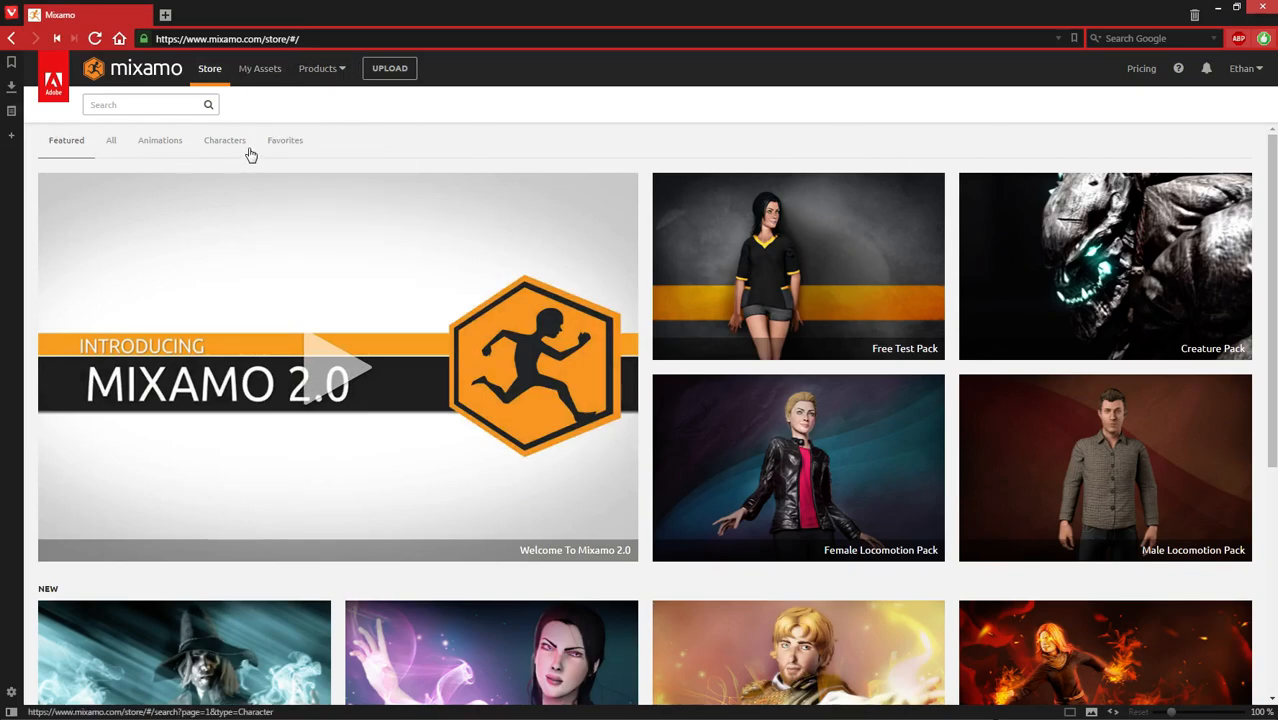
pyautogui.scroll(-4, 550, 400)
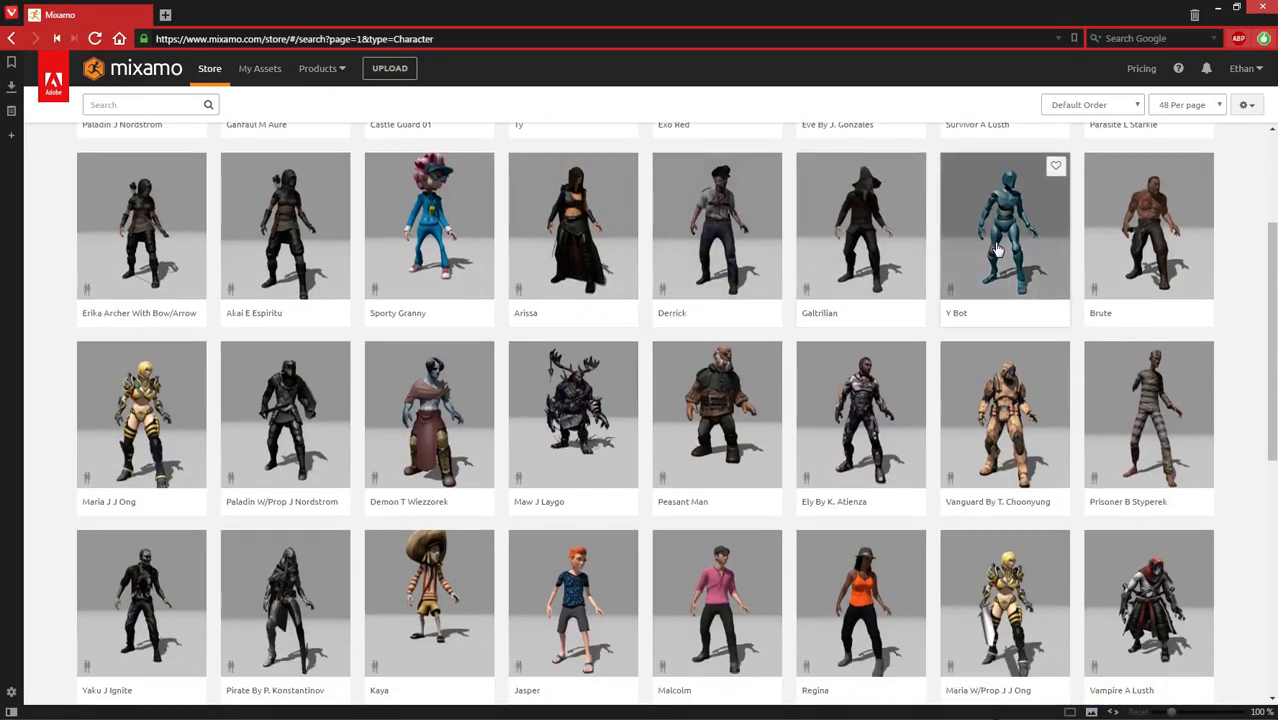
pyautogui.click(997, 249)
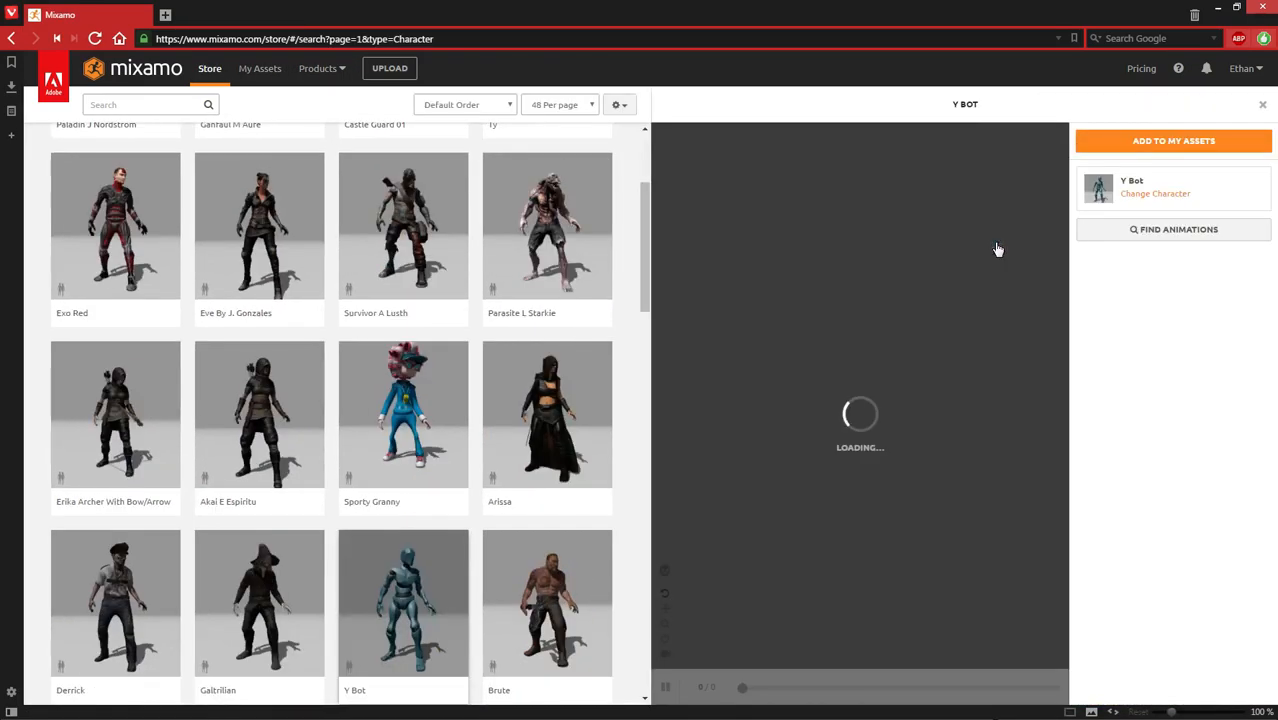
pyautogui.click(1176, 144)
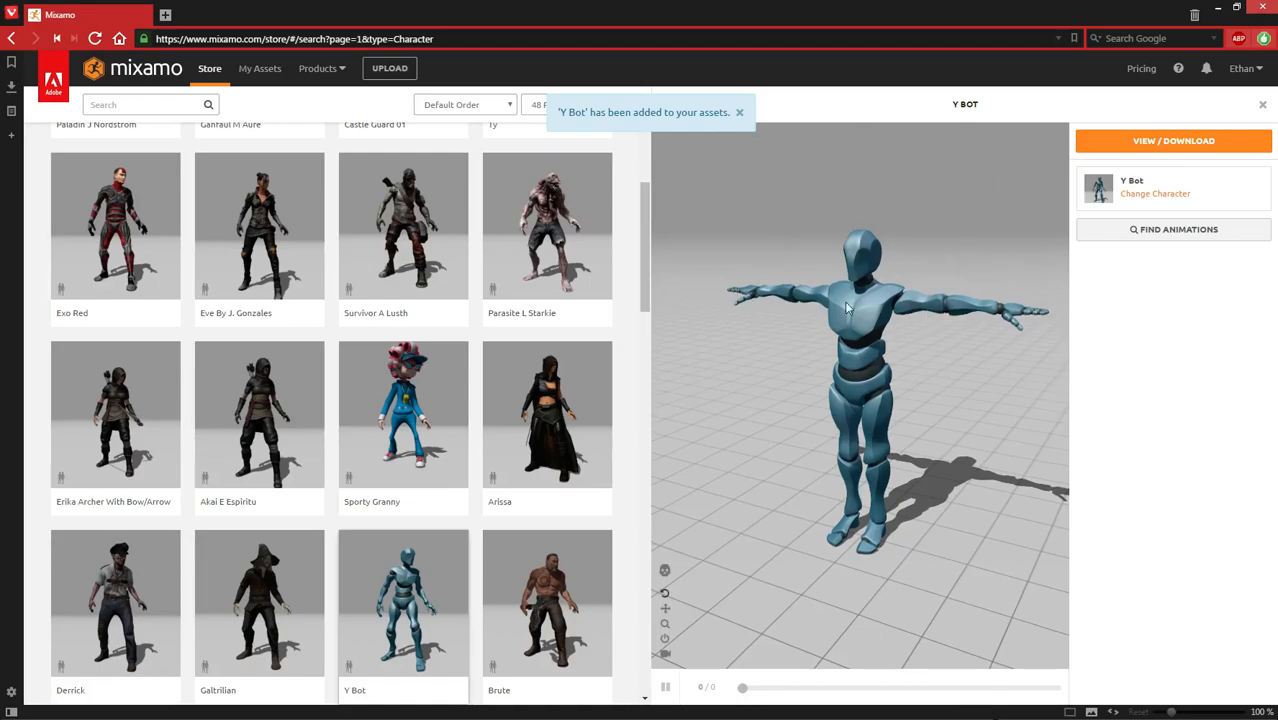
# Step: Find animations for Y Bot and search them for "sword"
pyautogui.click(1150, 230)
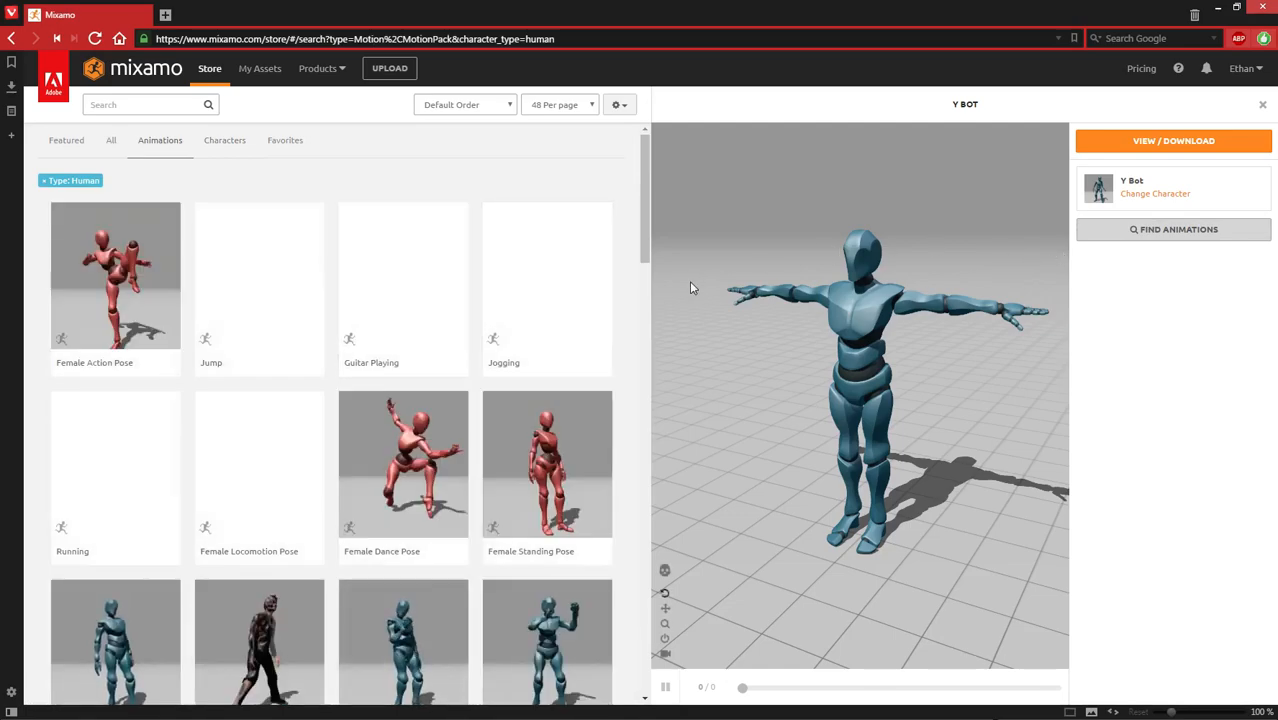
pyautogui.click(166, 103)
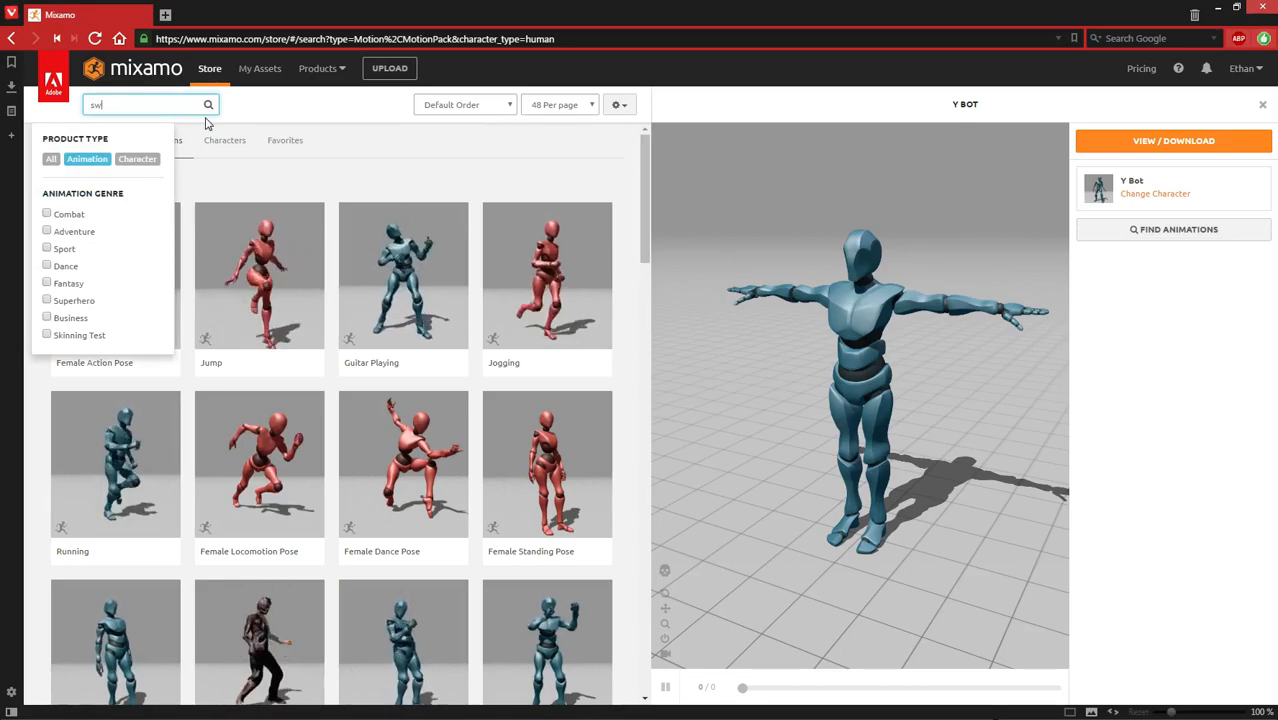
pyautogui.write('sword')
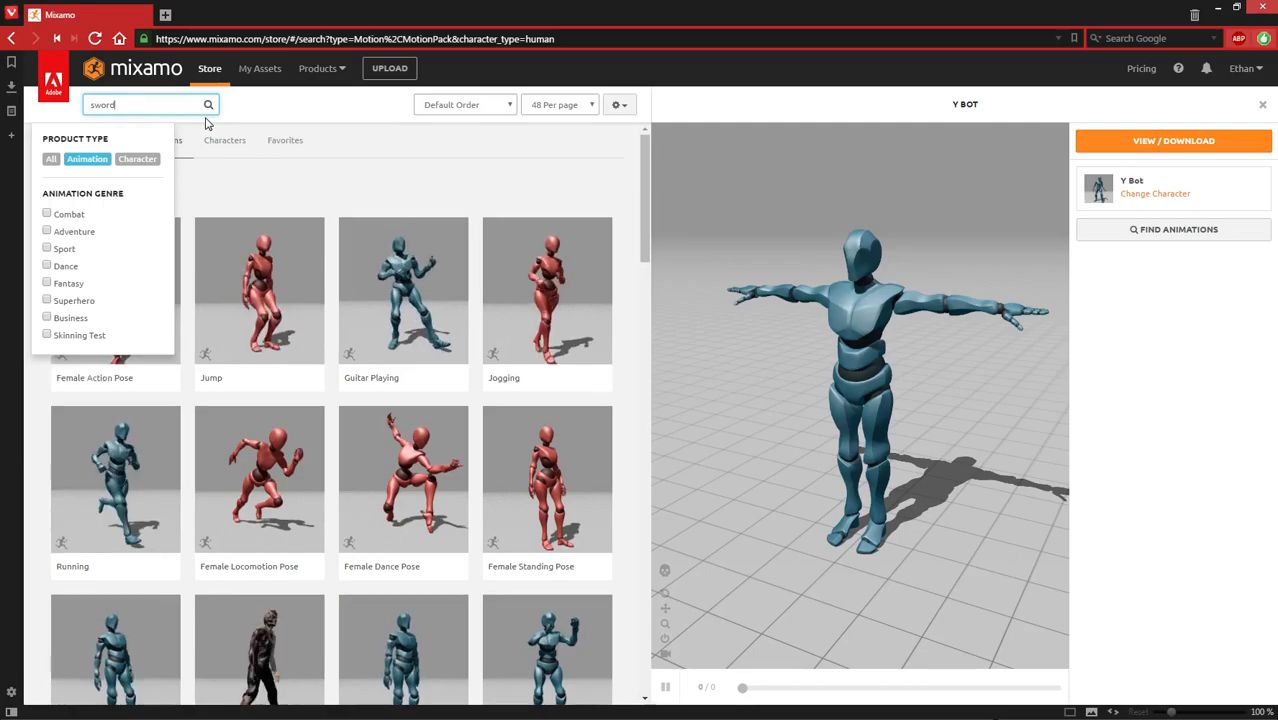
pyautogui.press('Return')
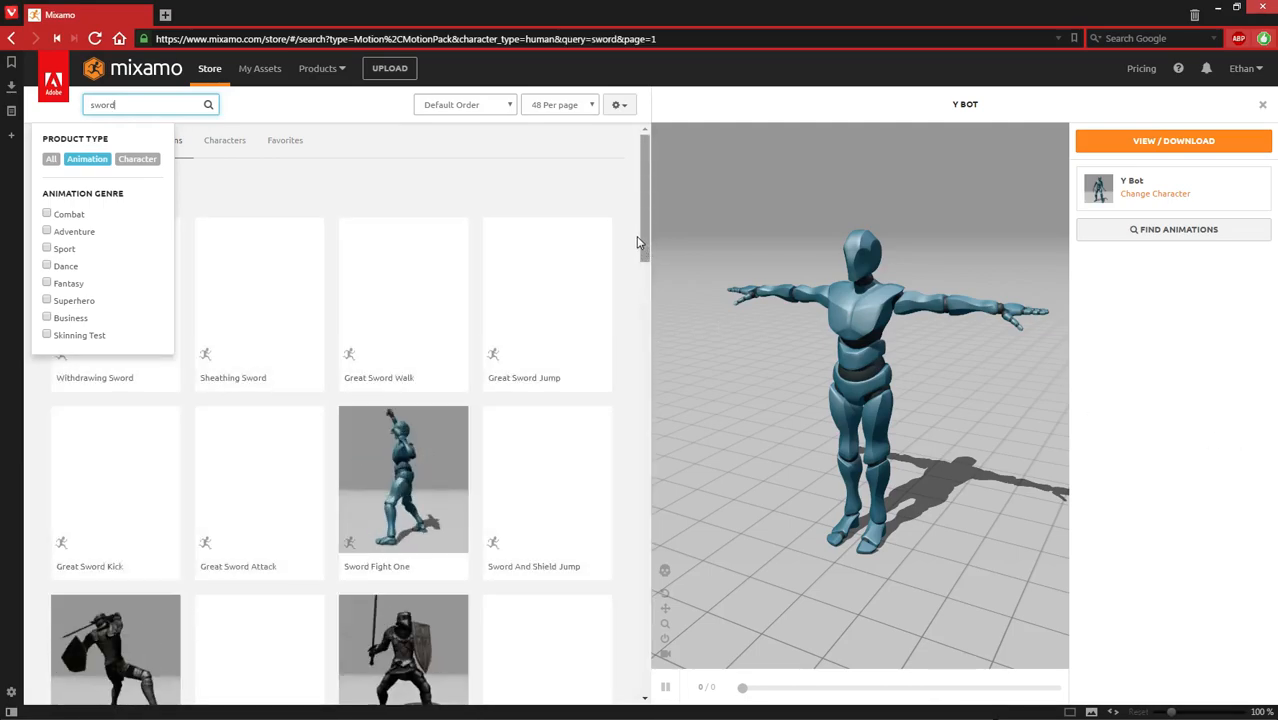
pyautogui.moveTo(640, 236)
pyautogui.mouseDown()
pyautogui.moveTo(640, 265)
pyautogui.moveTo(628, 218)
pyautogui.mouseUp()
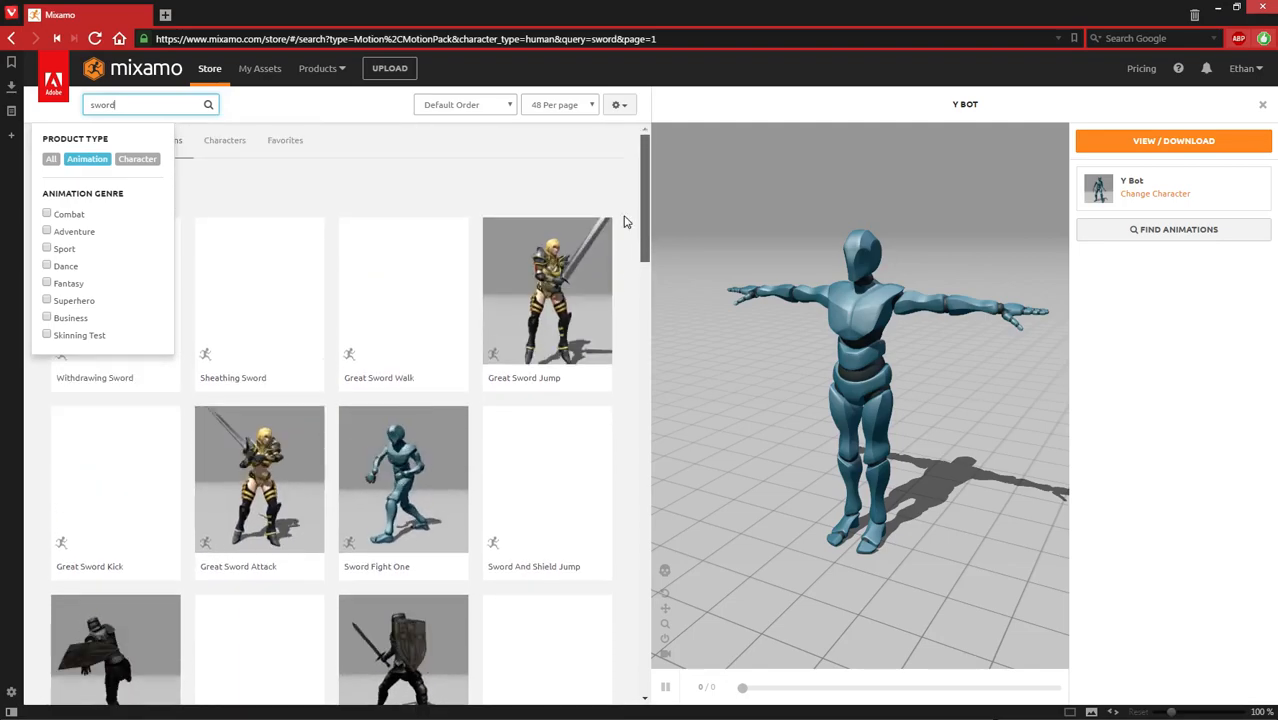
pyautogui.click(259, 168)
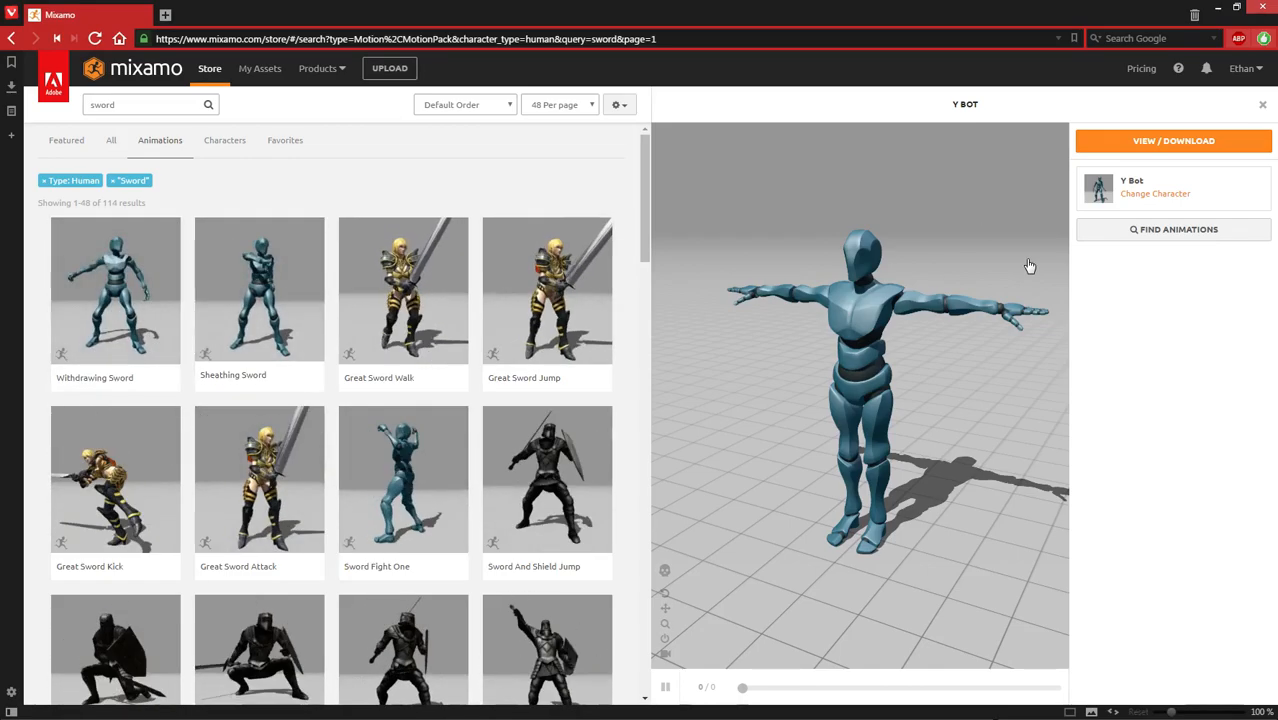
# Step: Look through the sword animations and narrow the search to "sword and shield"
pyautogui.moveTo(1048, 290); pyautogui.dragTo(648, 293)
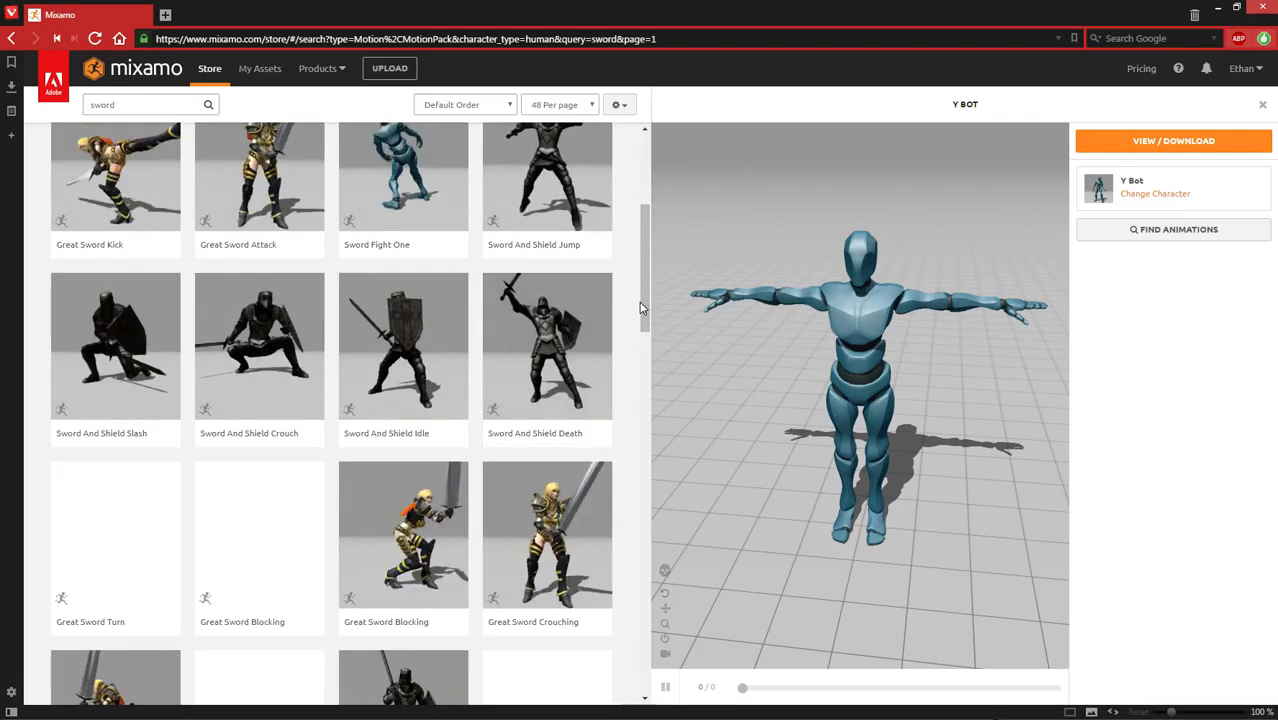
pyautogui.moveTo(643, 305); pyautogui.dragTo(626, 368)
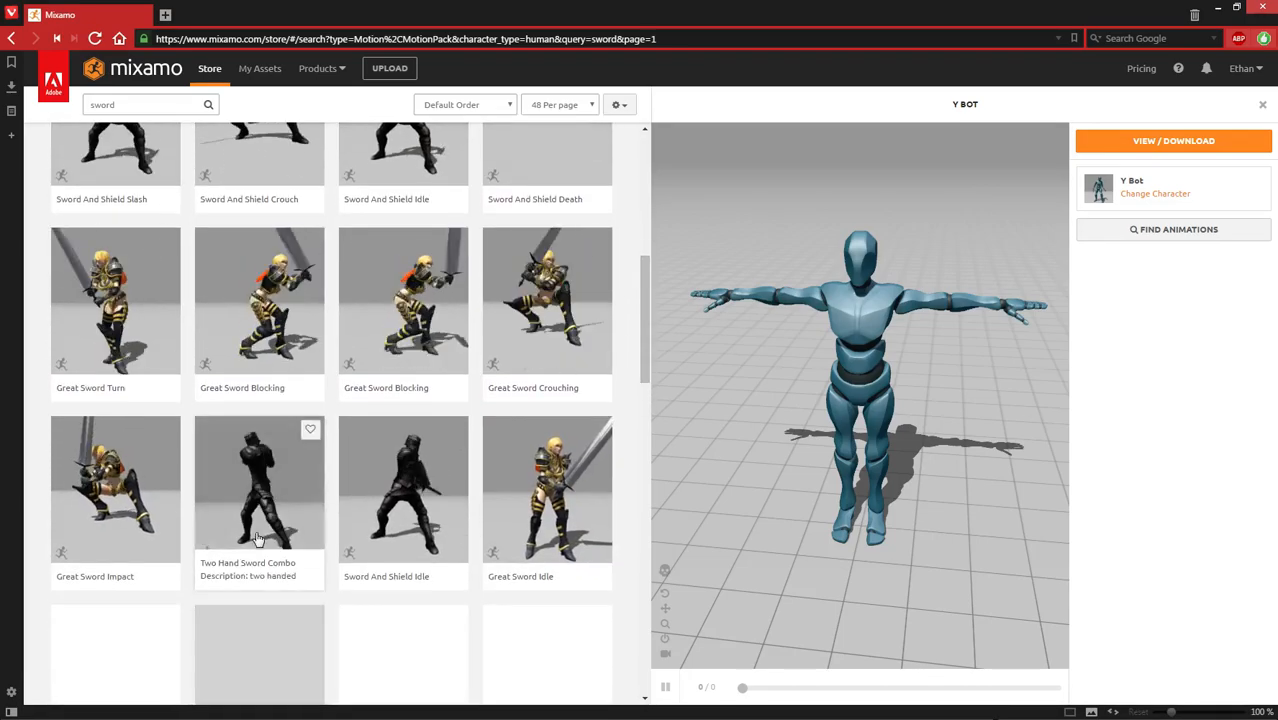
pyautogui.scroll(5, 397, 522)
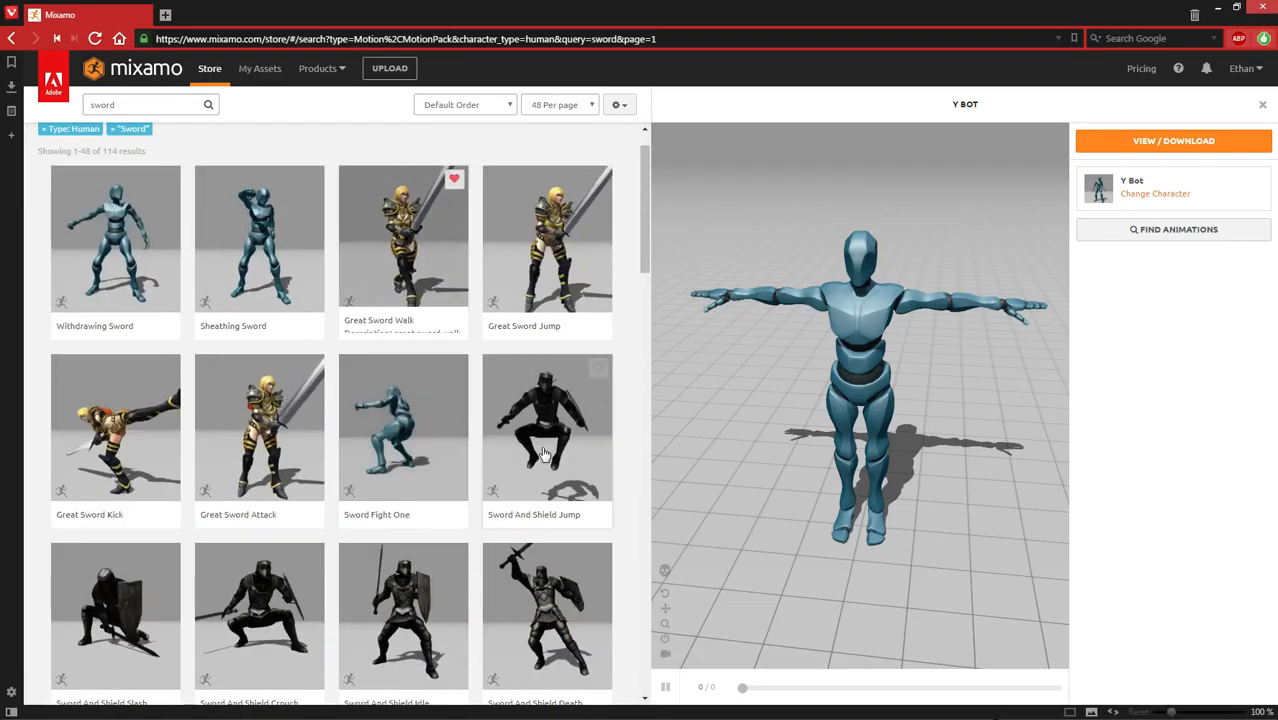
pyautogui.scroll(-3, 560, 450)
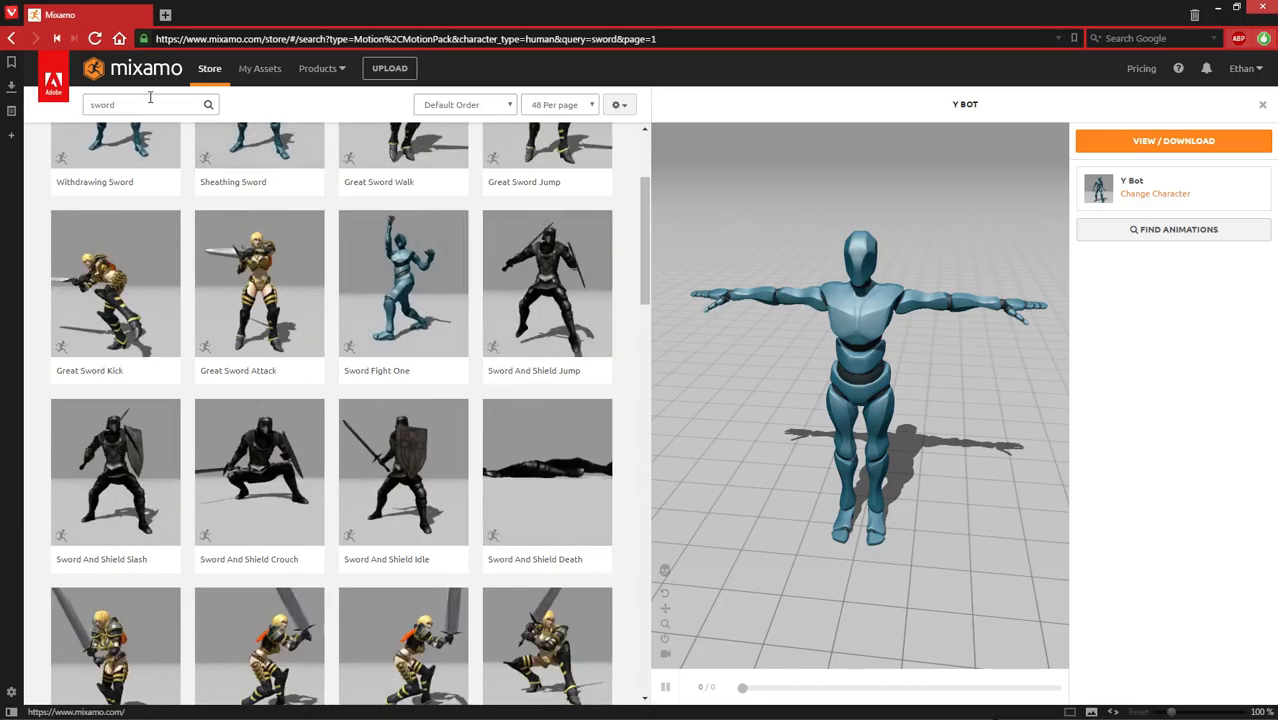
pyautogui.click(150, 101)
pyautogui.scroll(2, 465, 279)
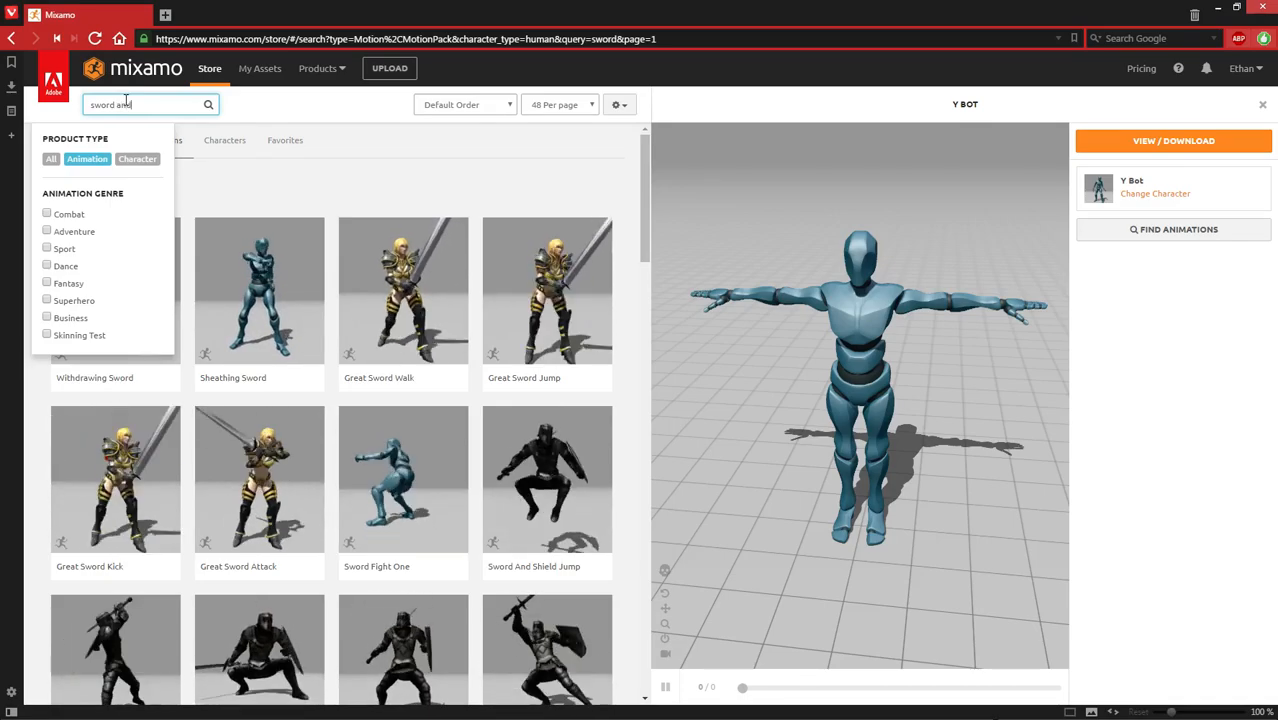
pyautogui.write('and shield')
pyautogui.press('Return')
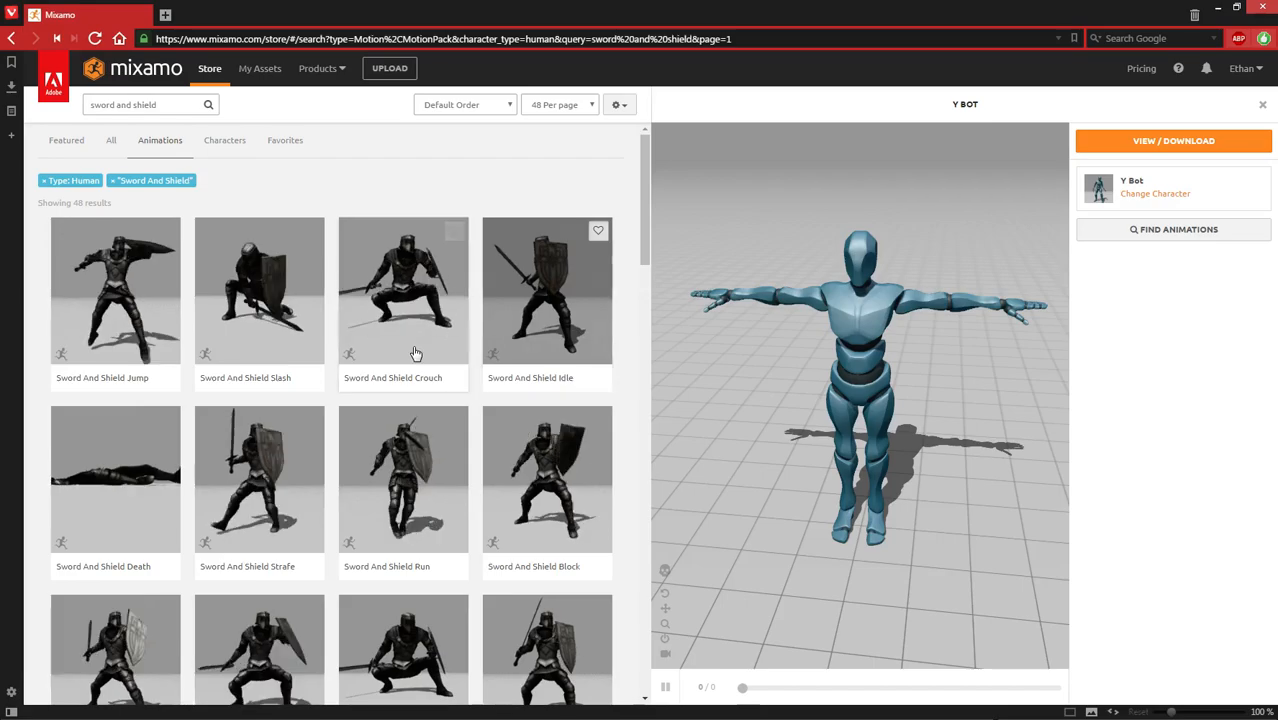
# Step: Apply Sword And Shield Idle to Y Bot and save it to the assets in a new animation pack named new_RPG
pyautogui.scroll(-1, 519, 585)
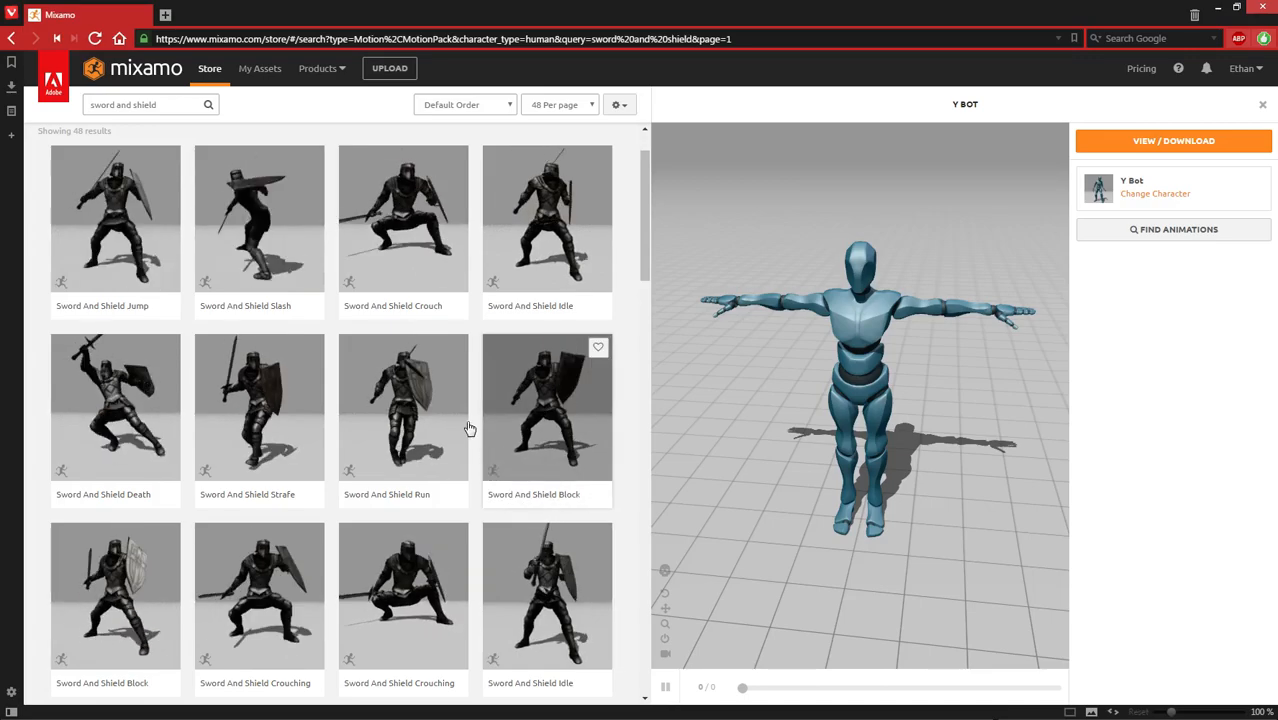
pyautogui.click(556, 255)
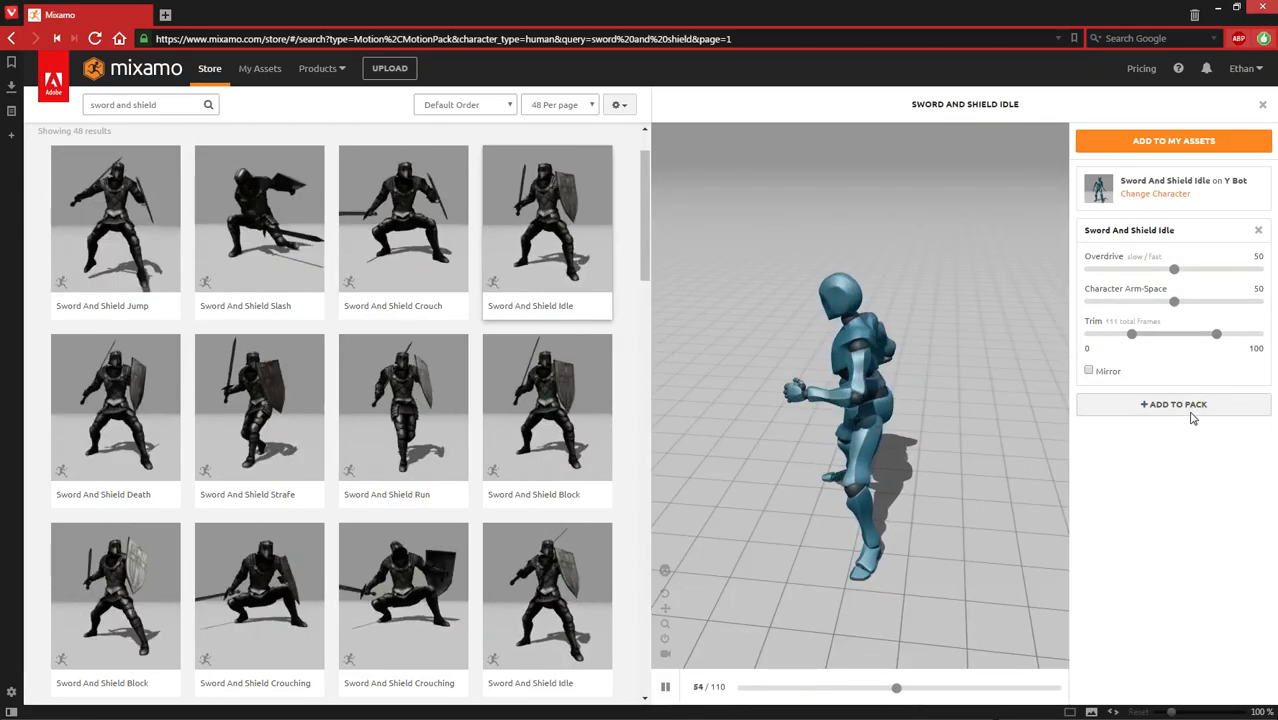
pyautogui.click(1189, 412)
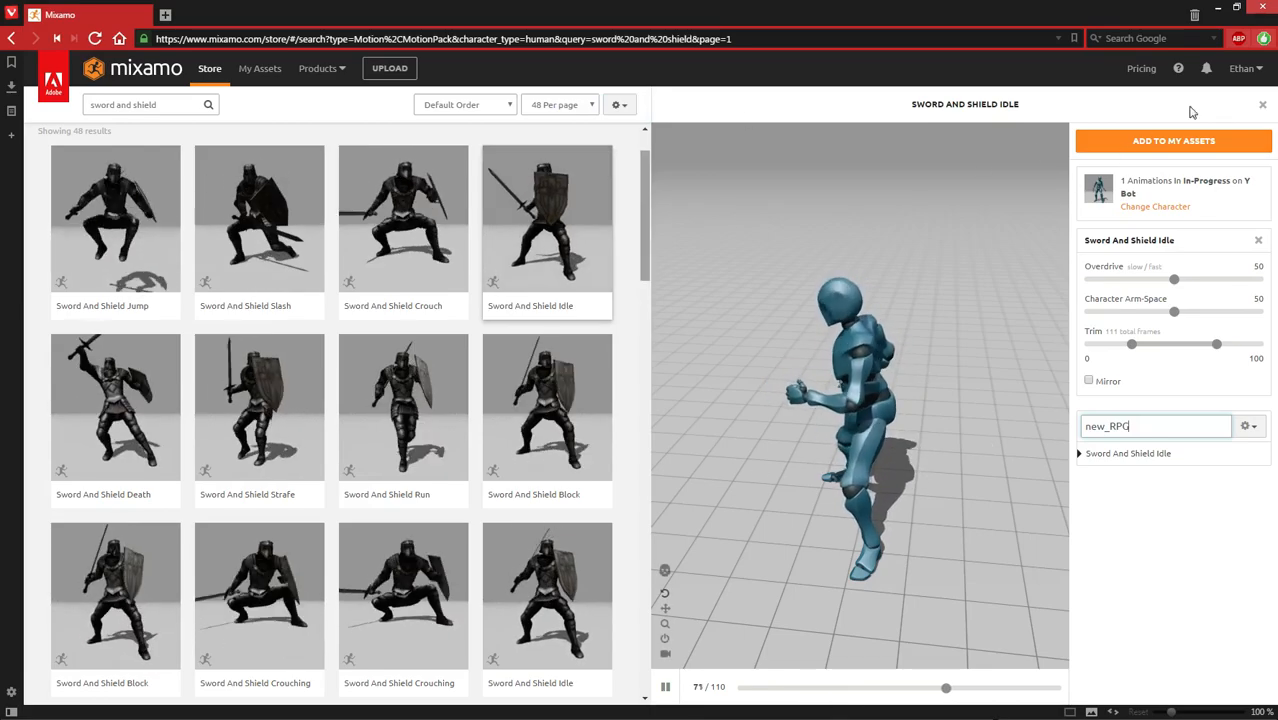
pyautogui.click(1220, 151)
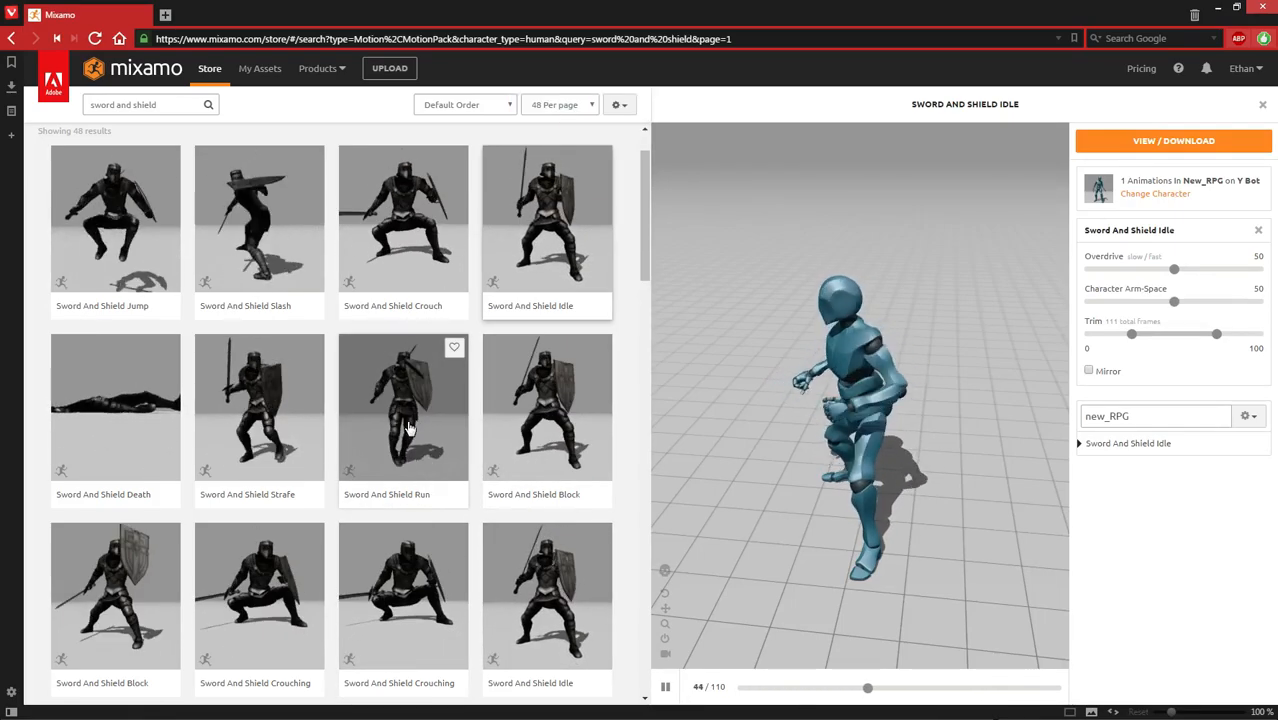
# Step: Preview Sword And Shield Run on Y Bot, and add Sword And Shield Strafe to the assets and the new_RPG pack
pyautogui.click(408, 430)
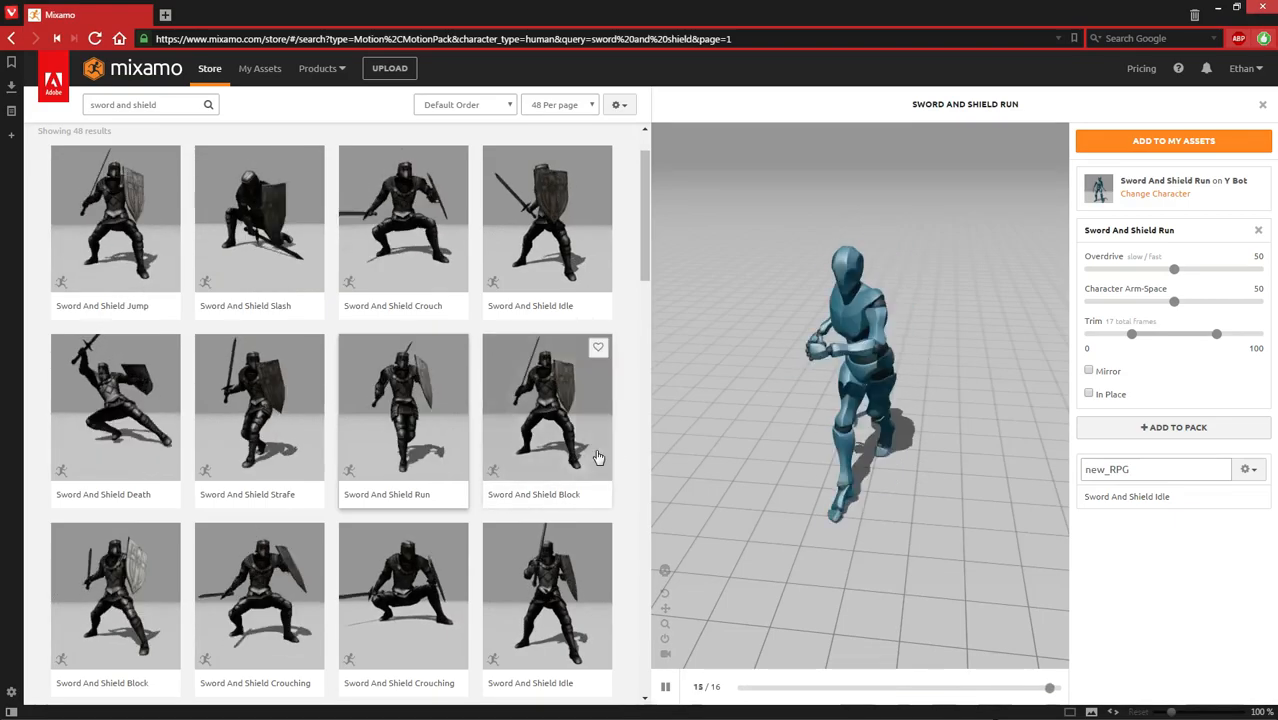
pyautogui.scroll(-2, 597, 457)
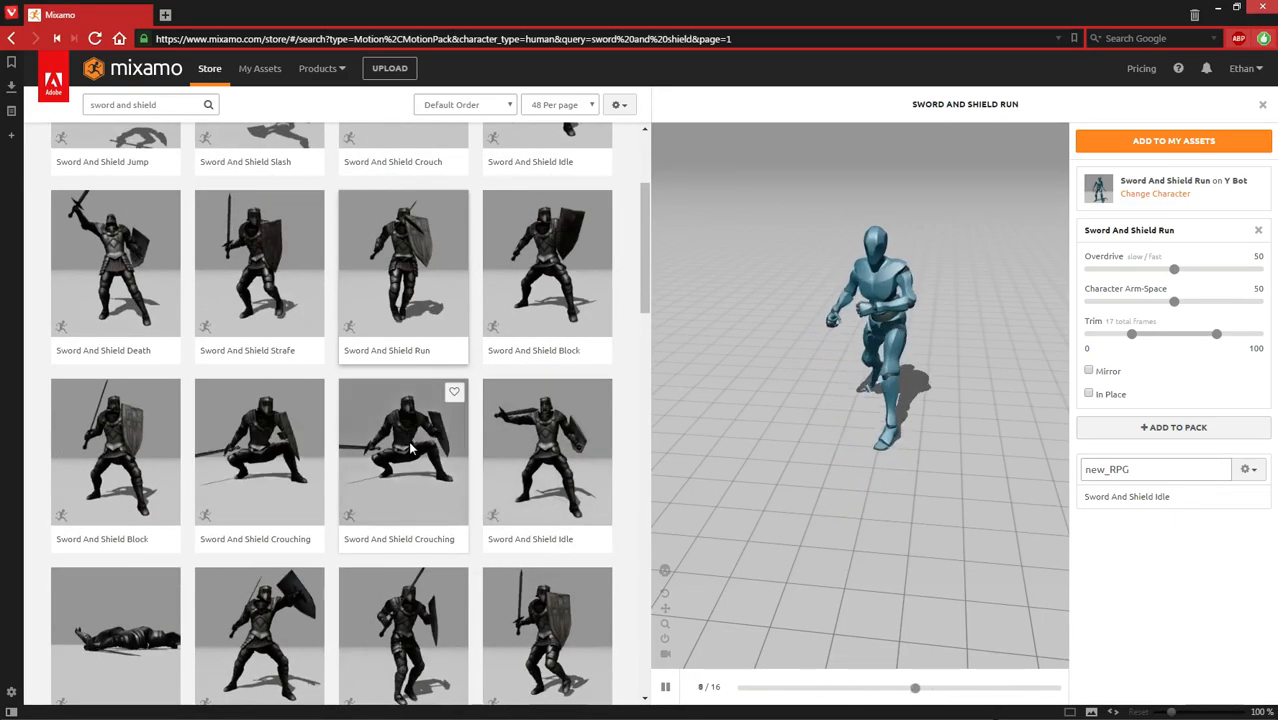
pyautogui.click(268, 335)
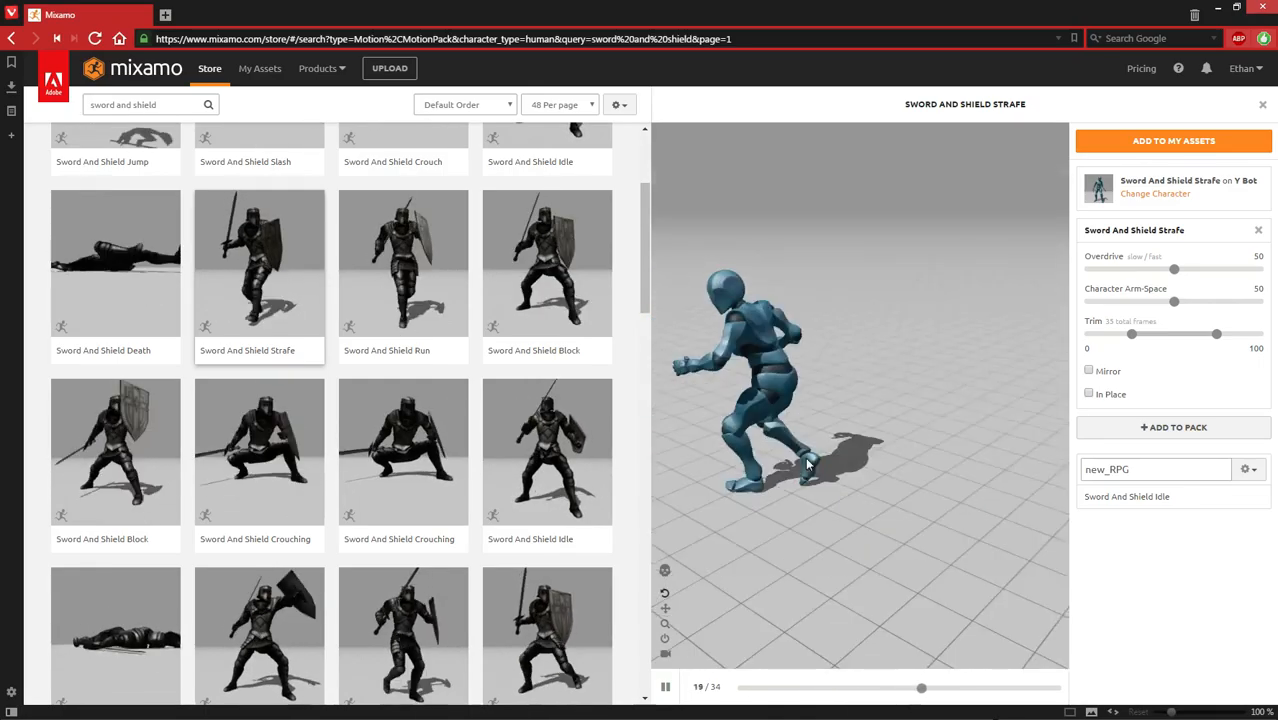
pyautogui.moveTo(913, 487); pyautogui.dragTo(820, 424)
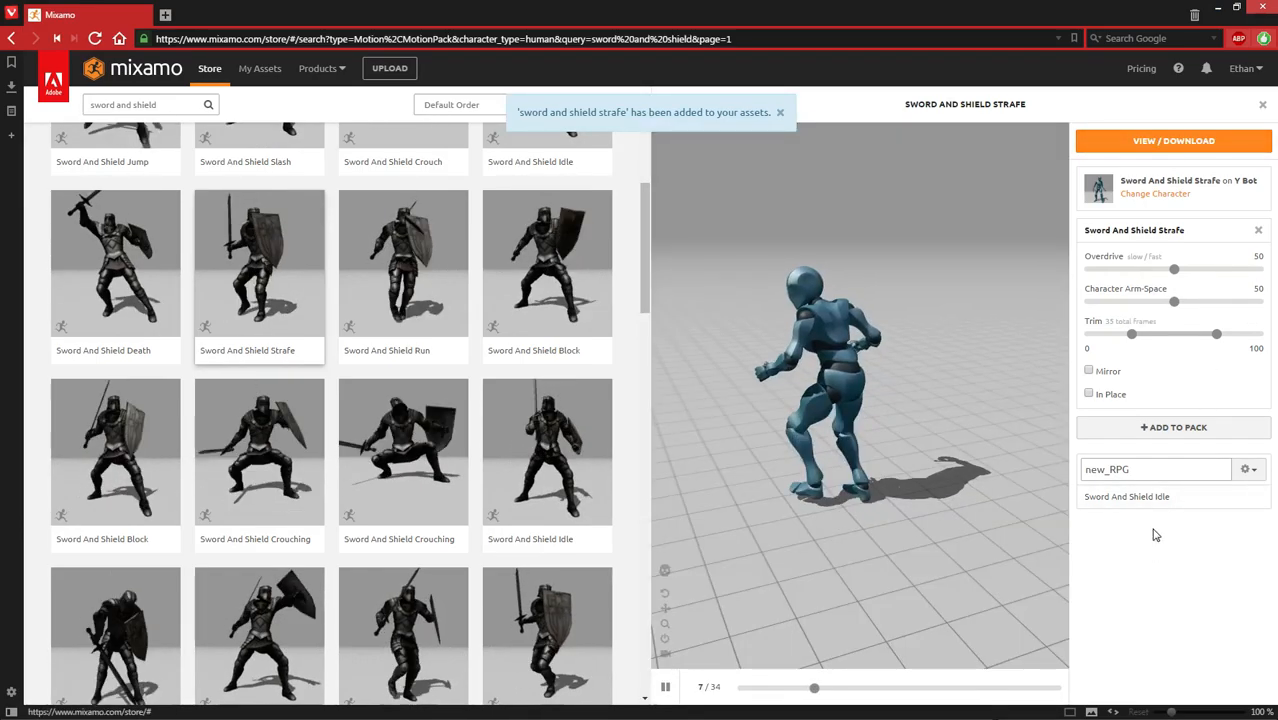
pyautogui.click(1135, 428)
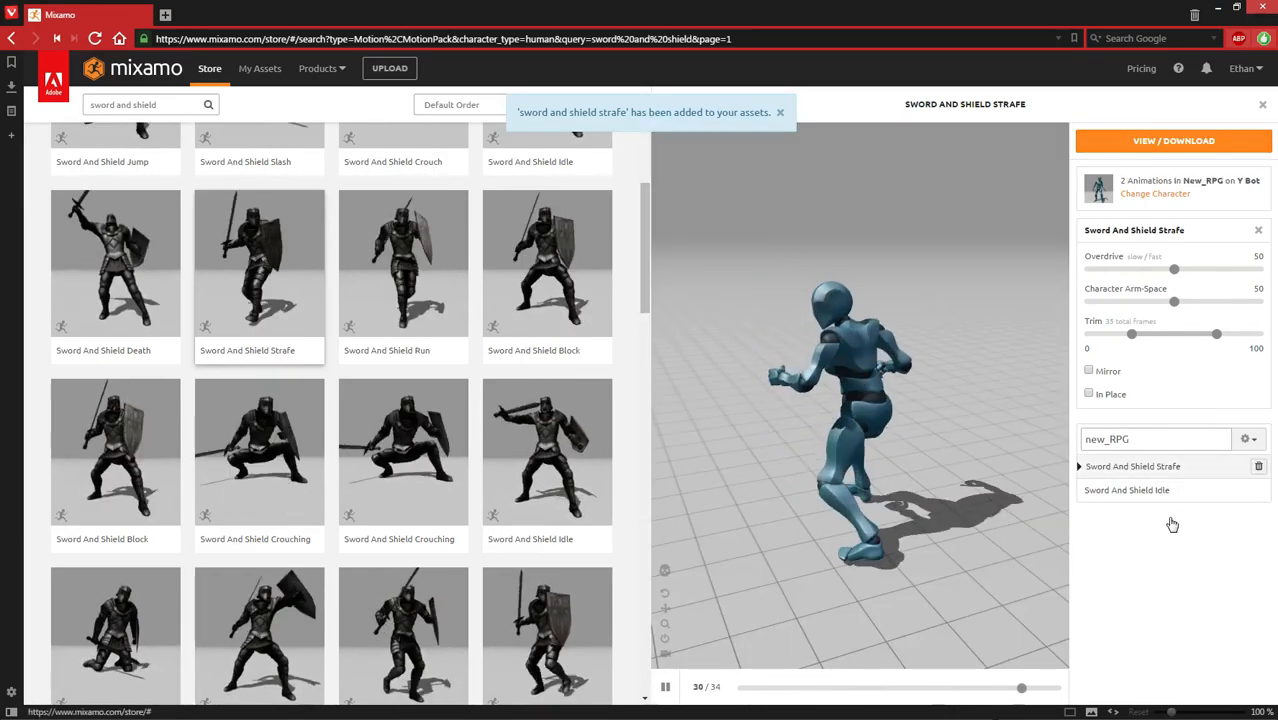
# Step: Enable In Place for Sword And Shield Strafe in the new_RPG pack and view the motion from another angle
pyautogui.click(1138, 473)
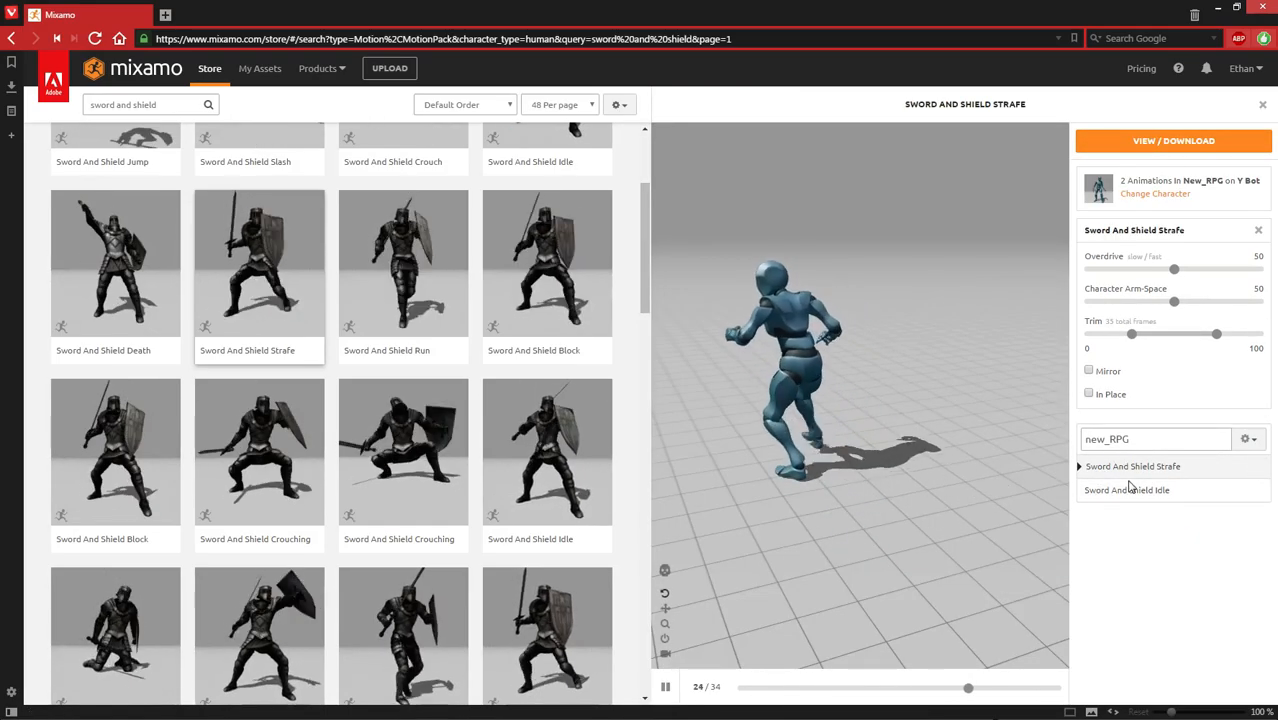
pyautogui.click(1096, 399)
pyautogui.click(1125, 468)
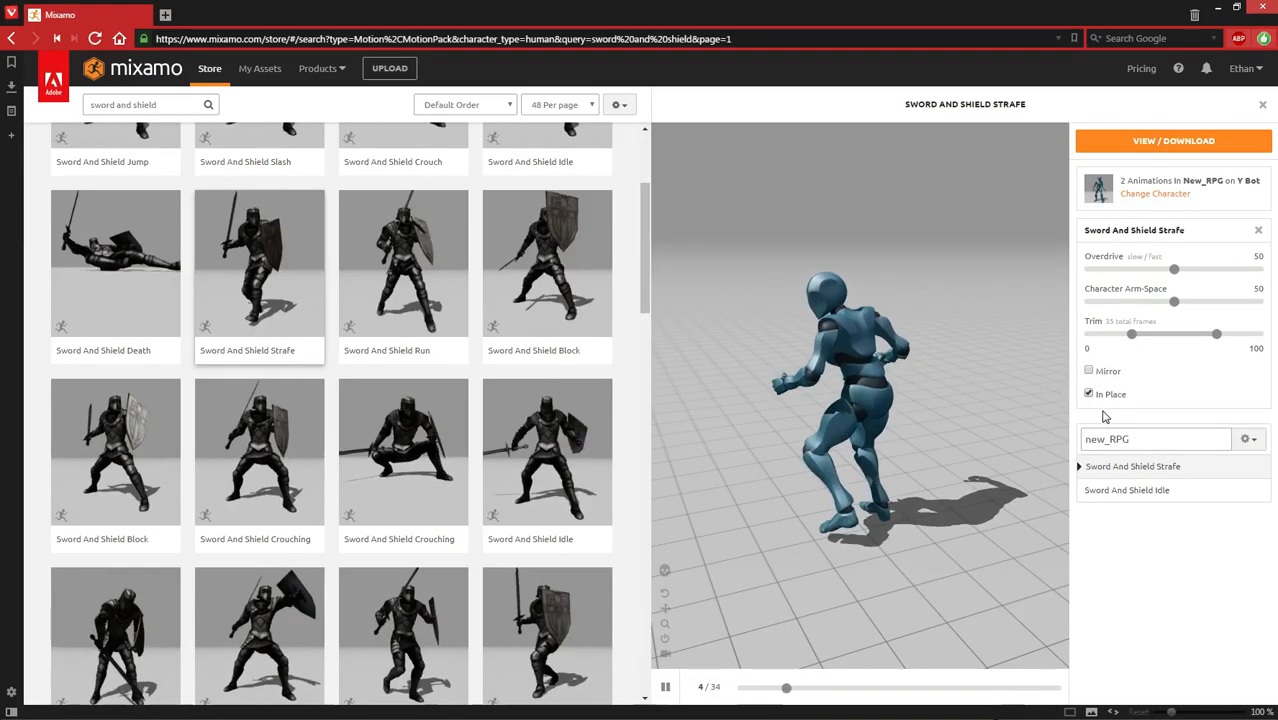
pyautogui.moveTo(838, 462); pyautogui.dragTo(889, 431)
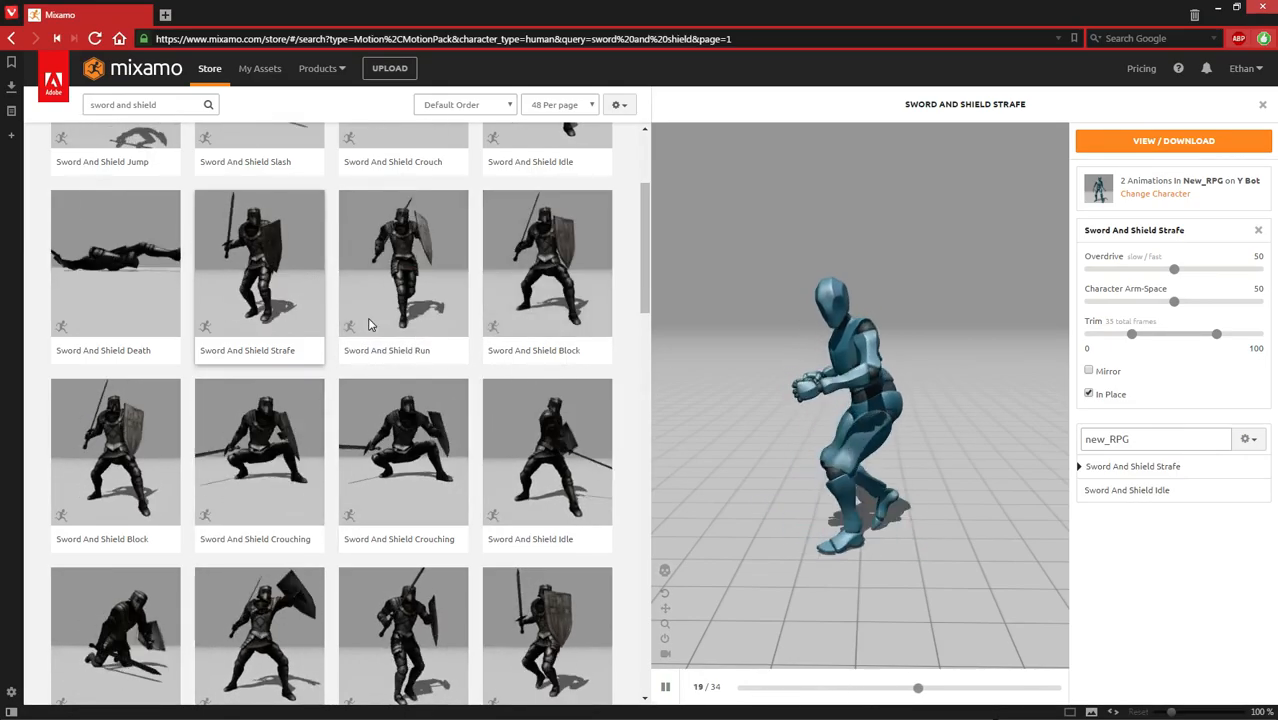
# Step: Add the 34-frame Sword And Shield Walk to the new_RPG pack and the assets, with In Place enabled
pyautogui.scroll(2, 369, 325)
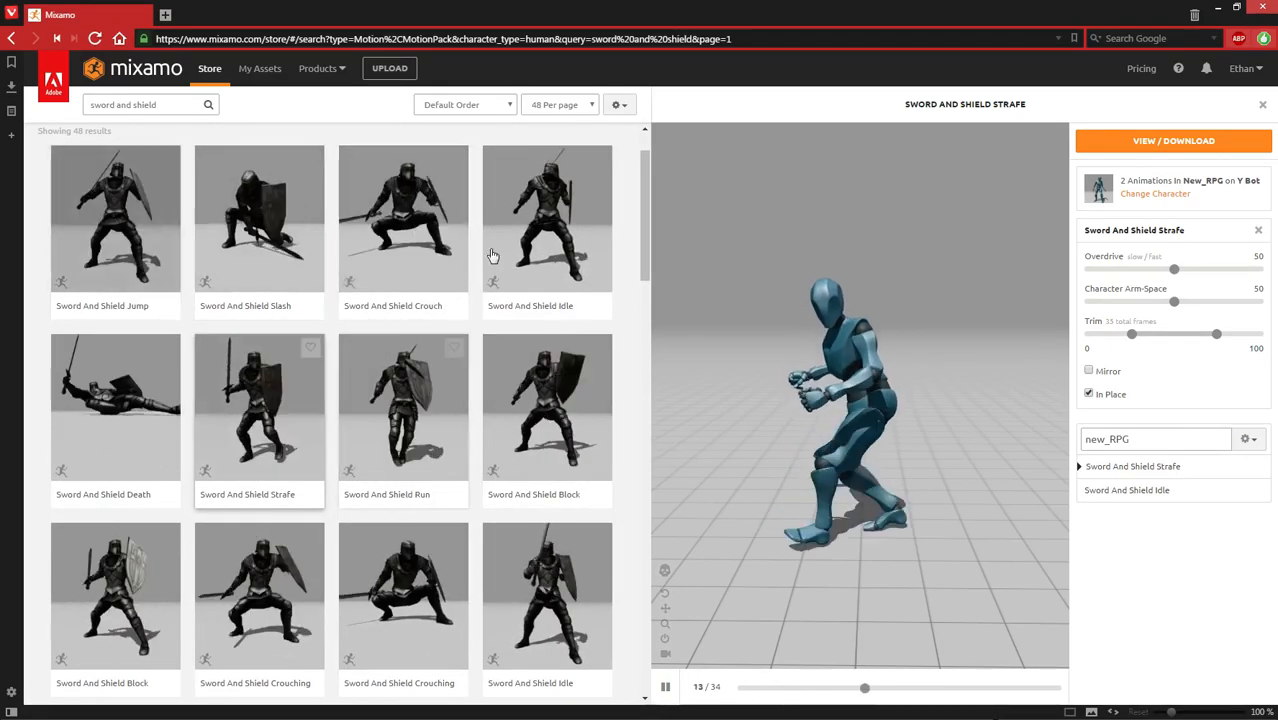
pyautogui.scroll(-2, 507, 566)
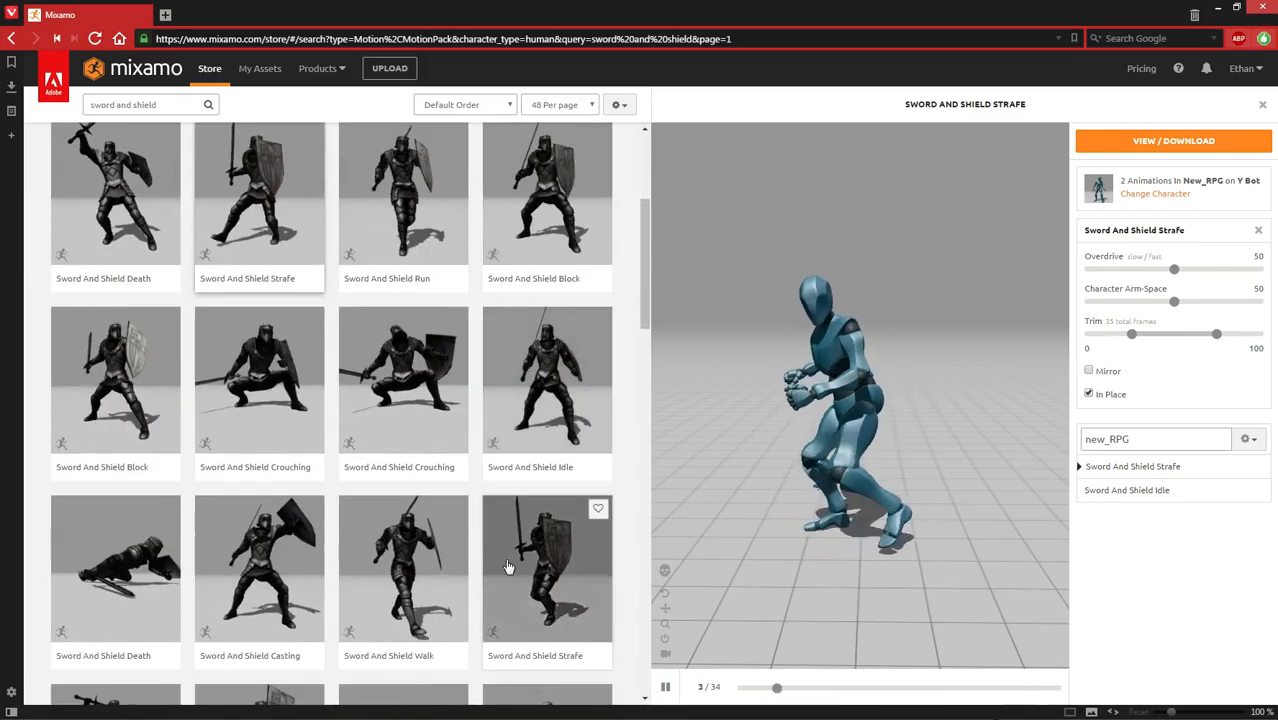
pyautogui.scroll(-2, 507, 566)
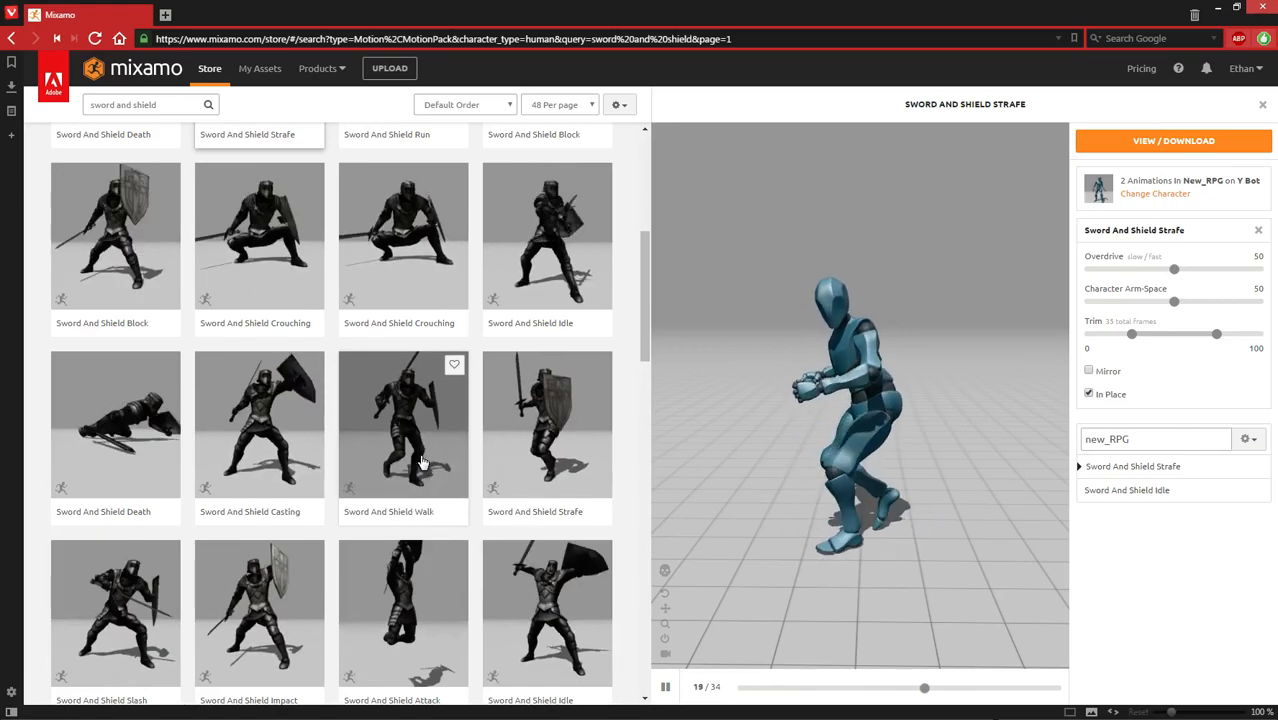
pyautogui.click(421, 463)
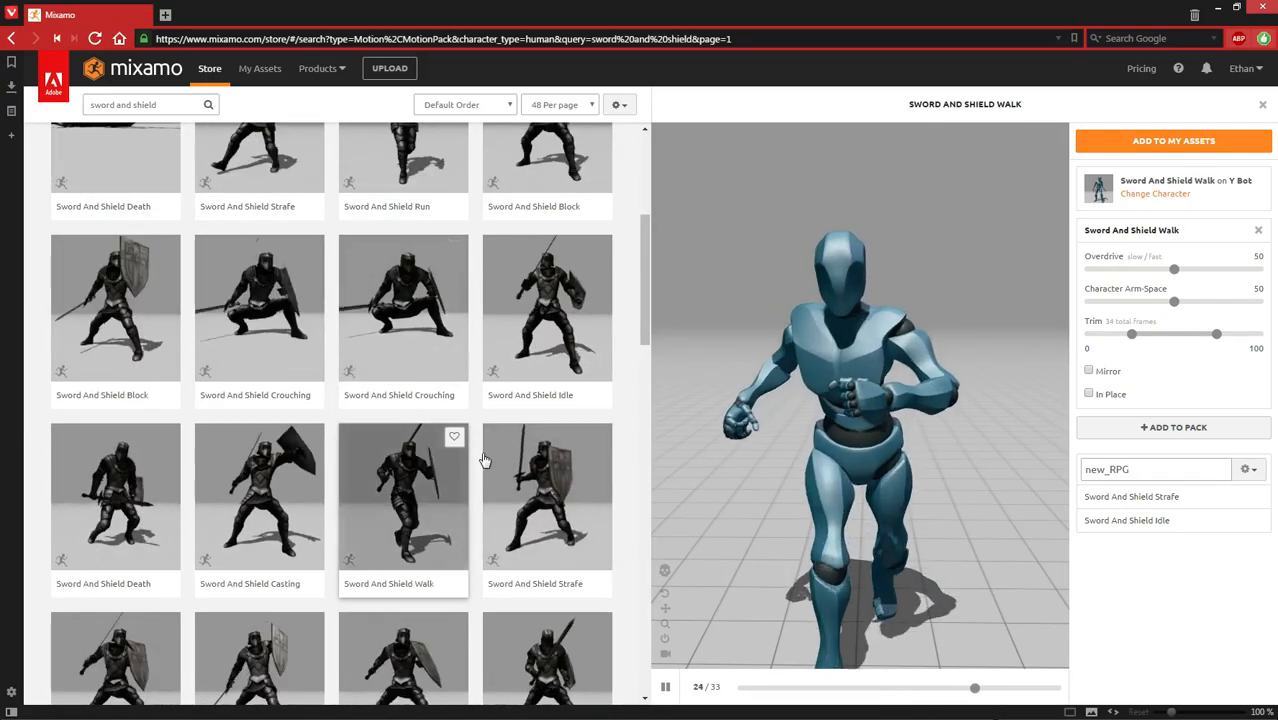
pyautogui.scroll(-2, 349, 441)
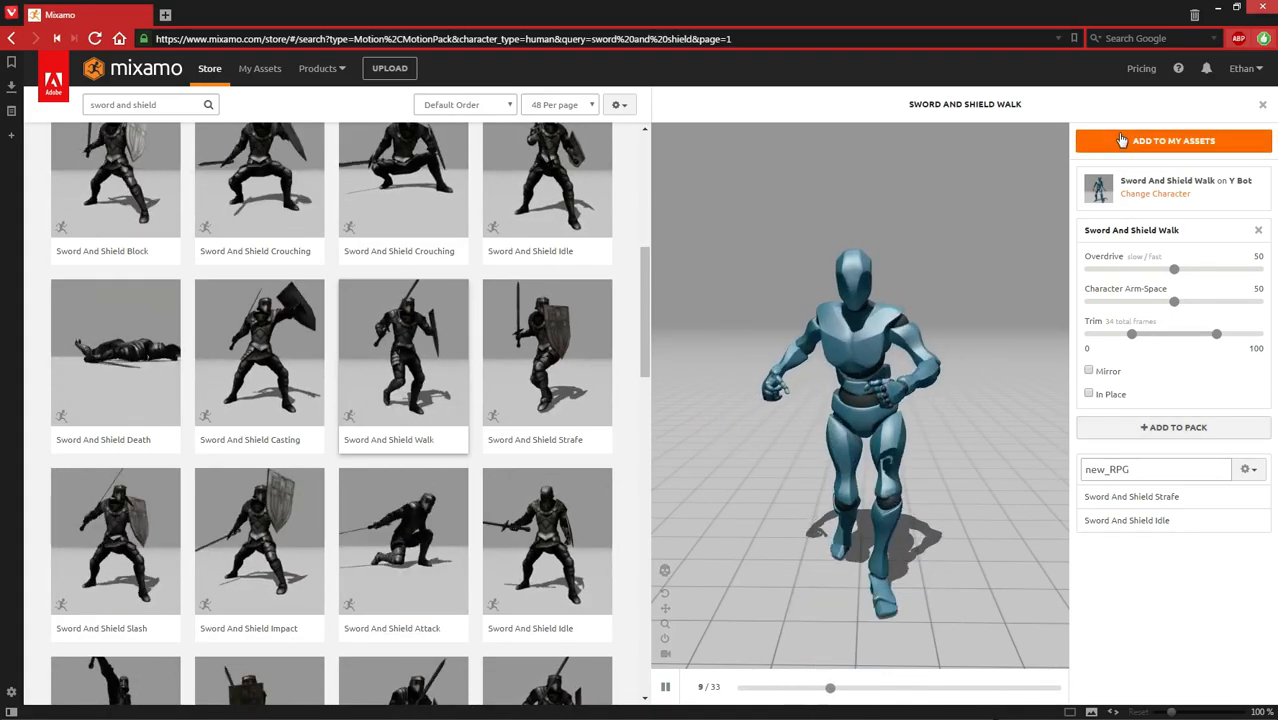
pyautogui.click(1165, 428)
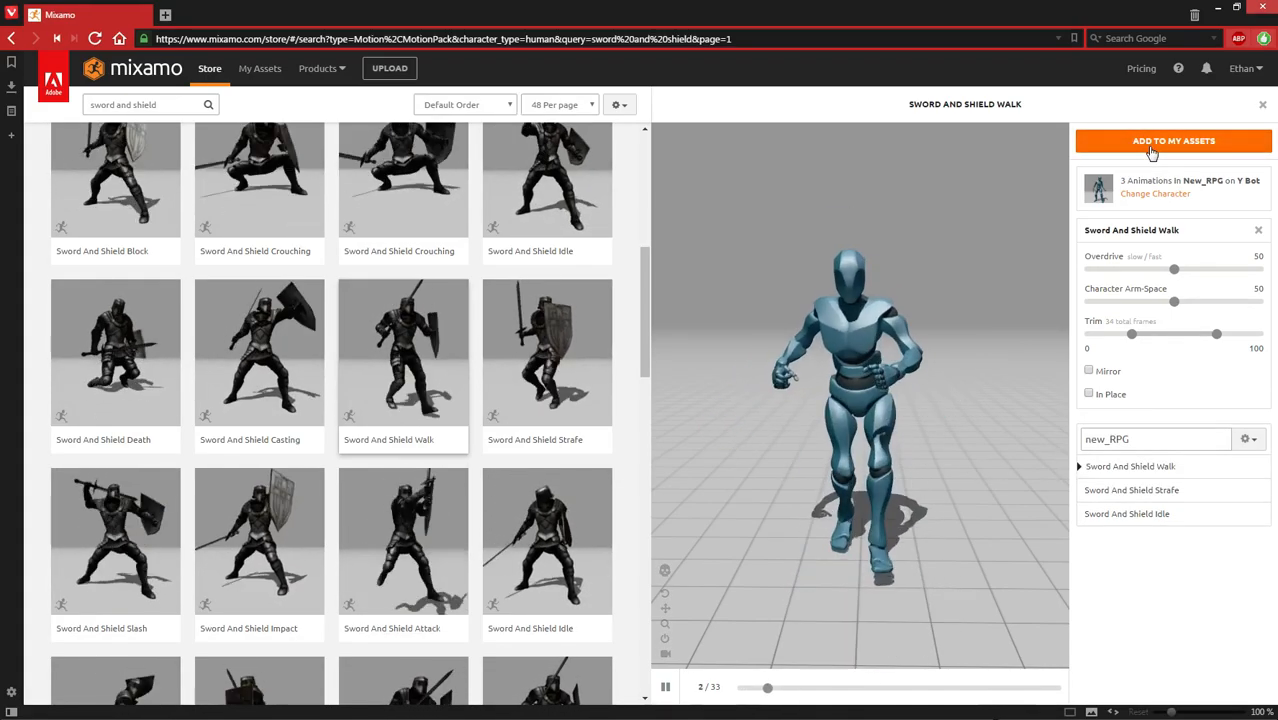
pyautogui.click(1157, 150)
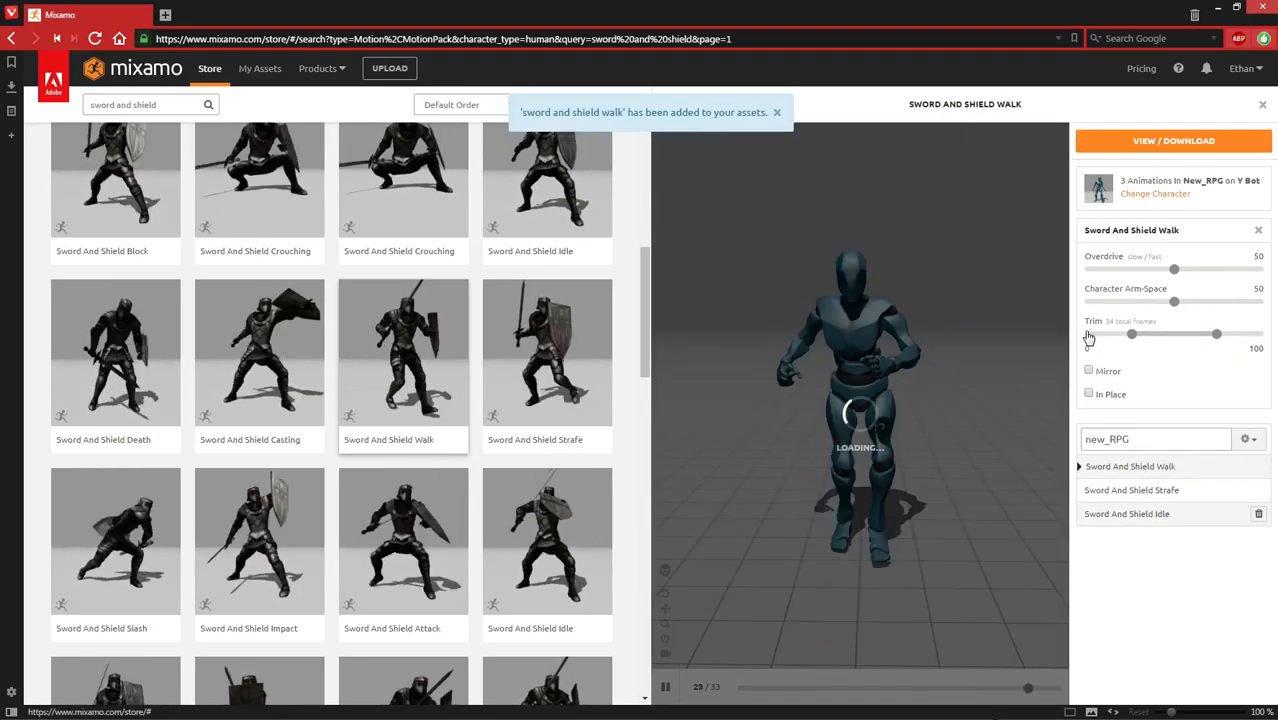
pyautogui.click(1088, 394)
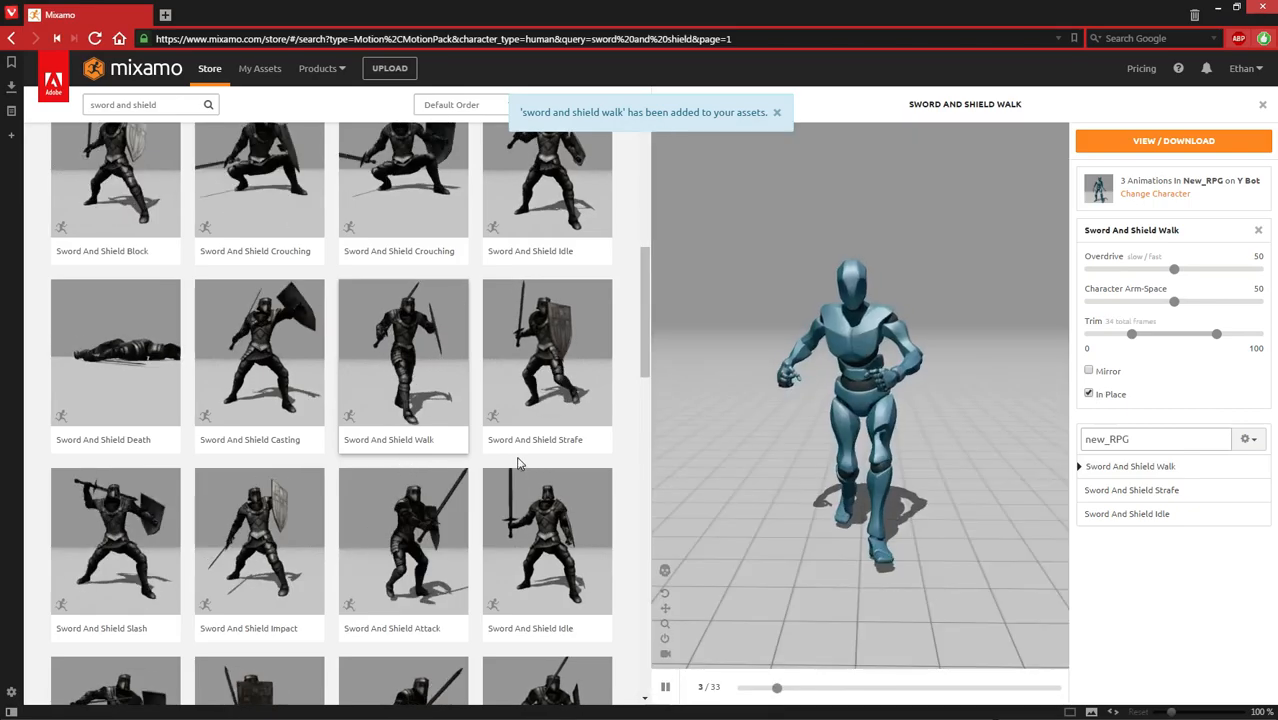
# Step: Add the 40-frame Sword And Shield Strafe to the assets and the new_RPG pack, with In Place enabled
pyautogui.click(545, 377)
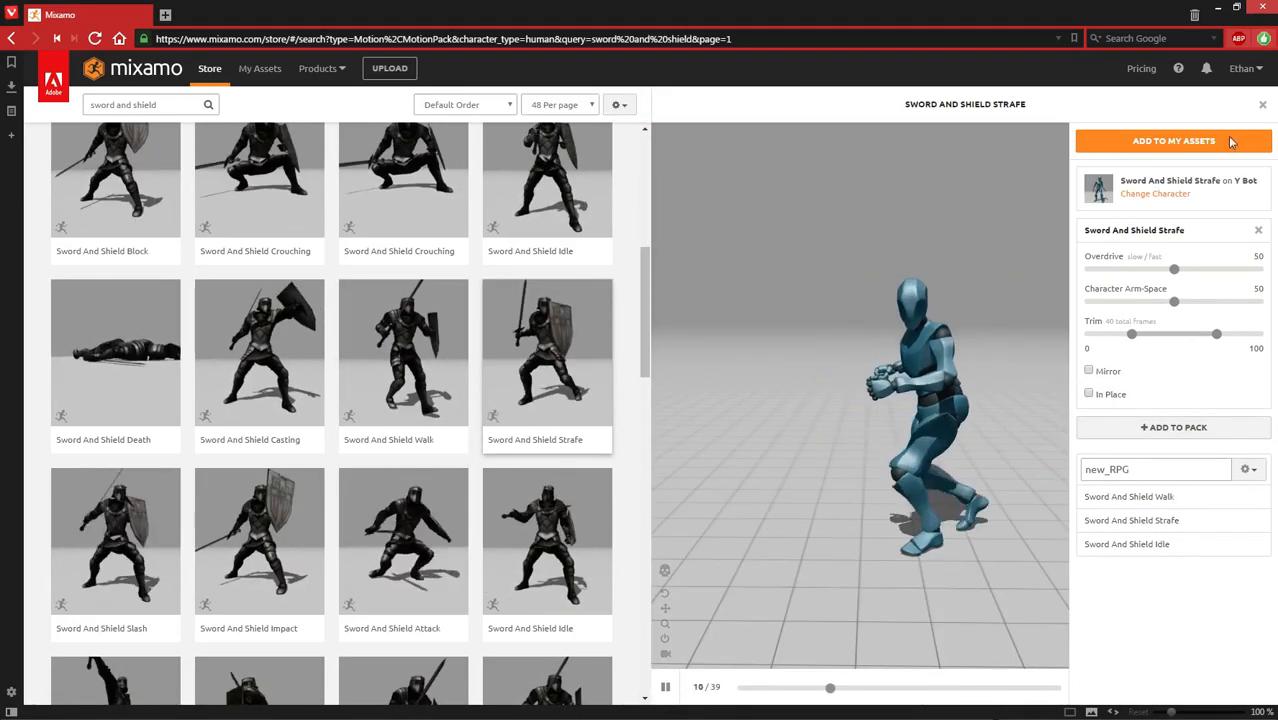
pyautogui.click(1231, 142)
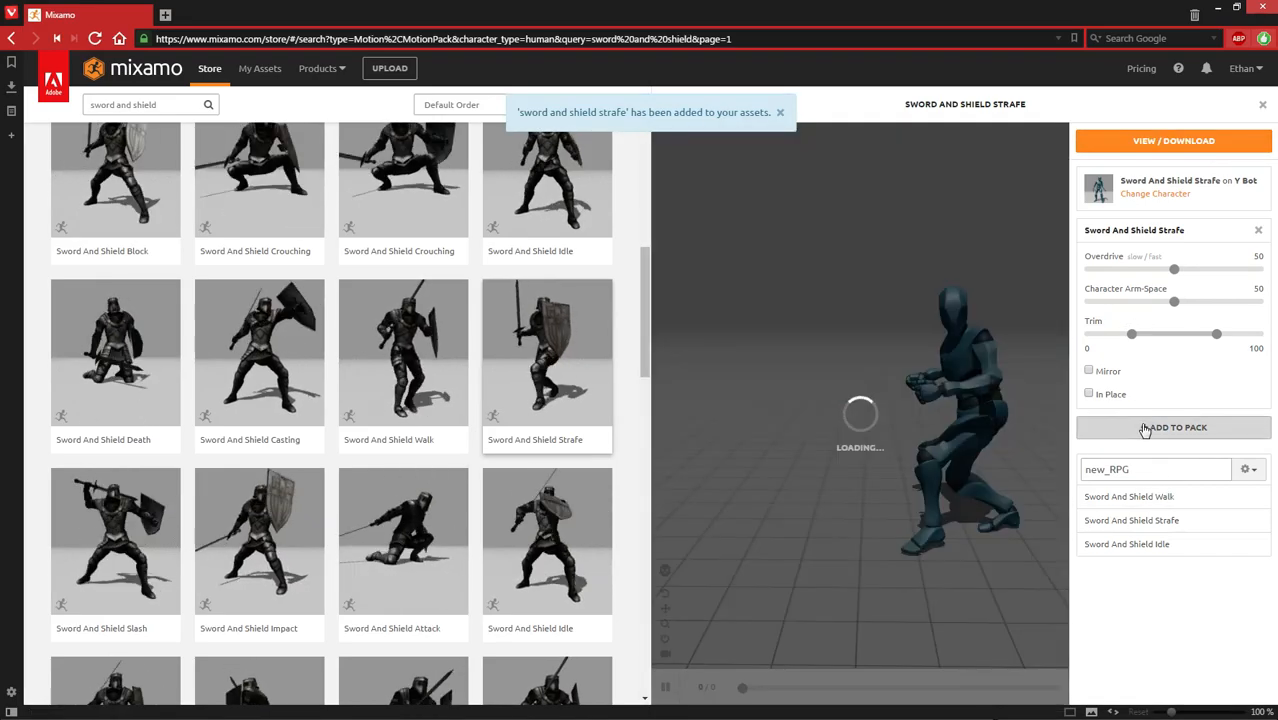
pyautogui.click(1145, 428)
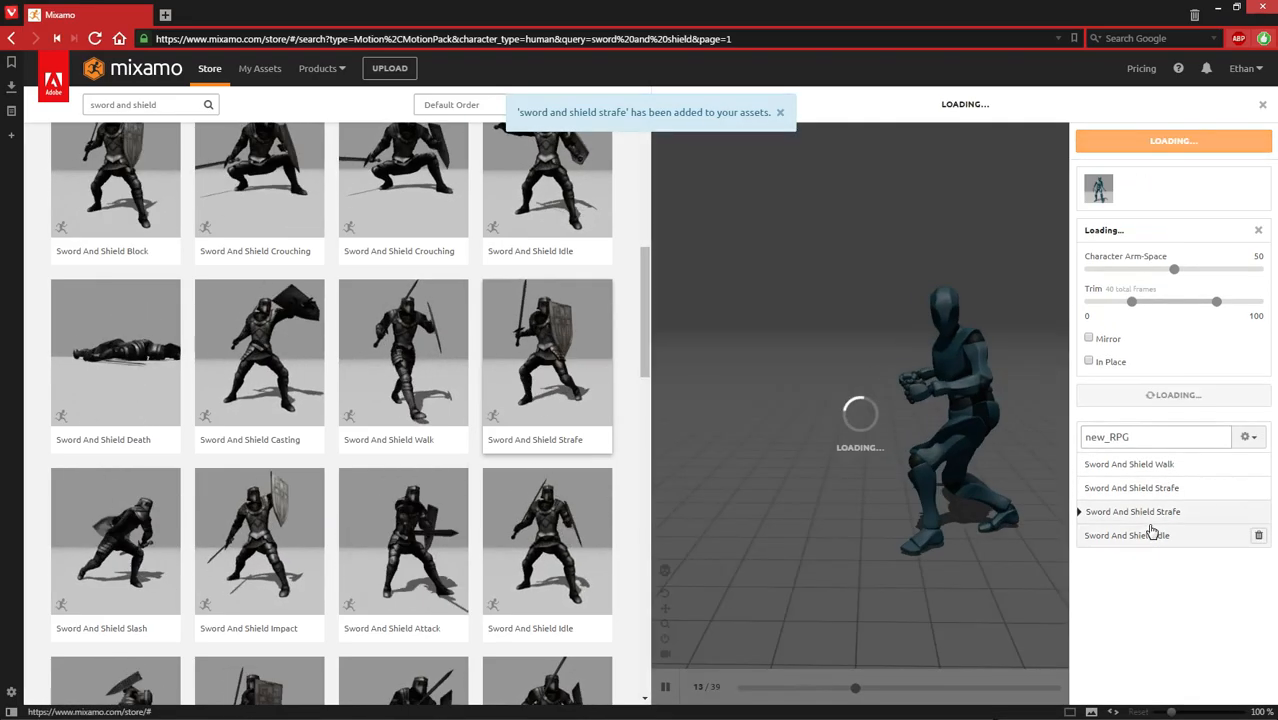
pyautogui.click(1092, 393)
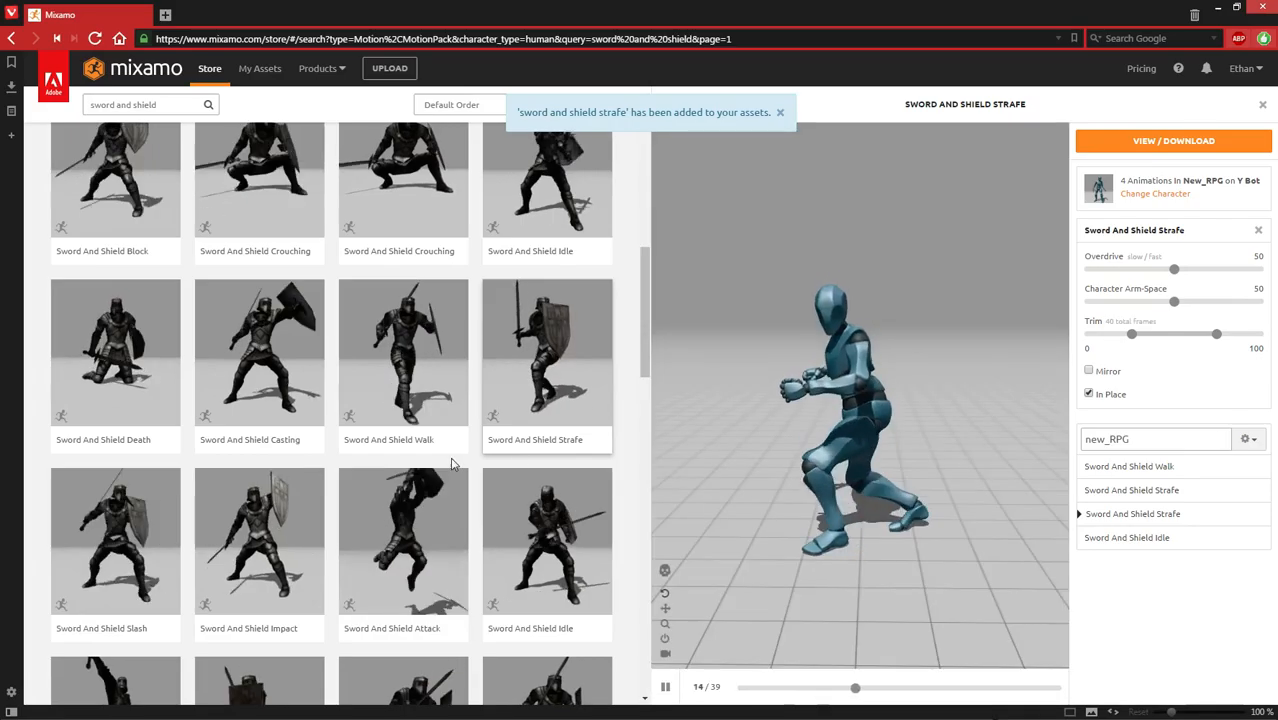
# Step: Add the 39-frame Sword And Shield Walk to the new_RPG pack, enable In Place and save it to the assets
pyautogui.scroll(-3, 455, 470)
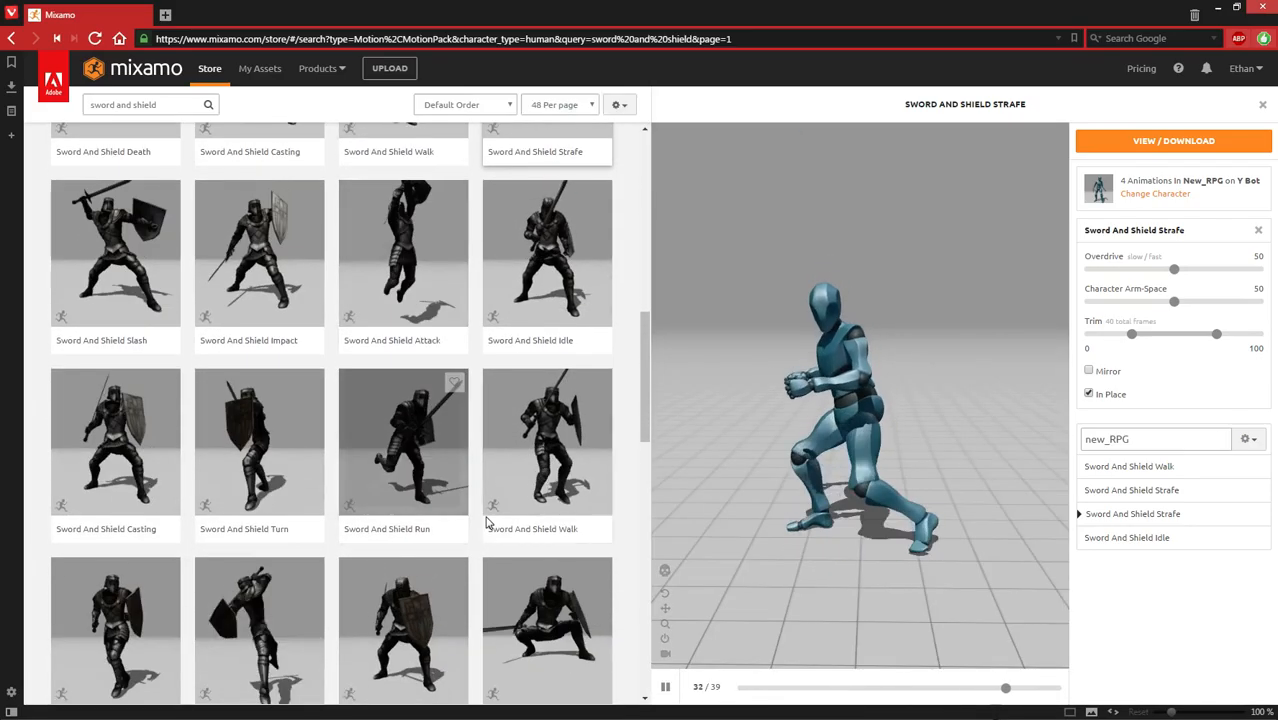
pyautogui.scroll(-1, 511, 536)
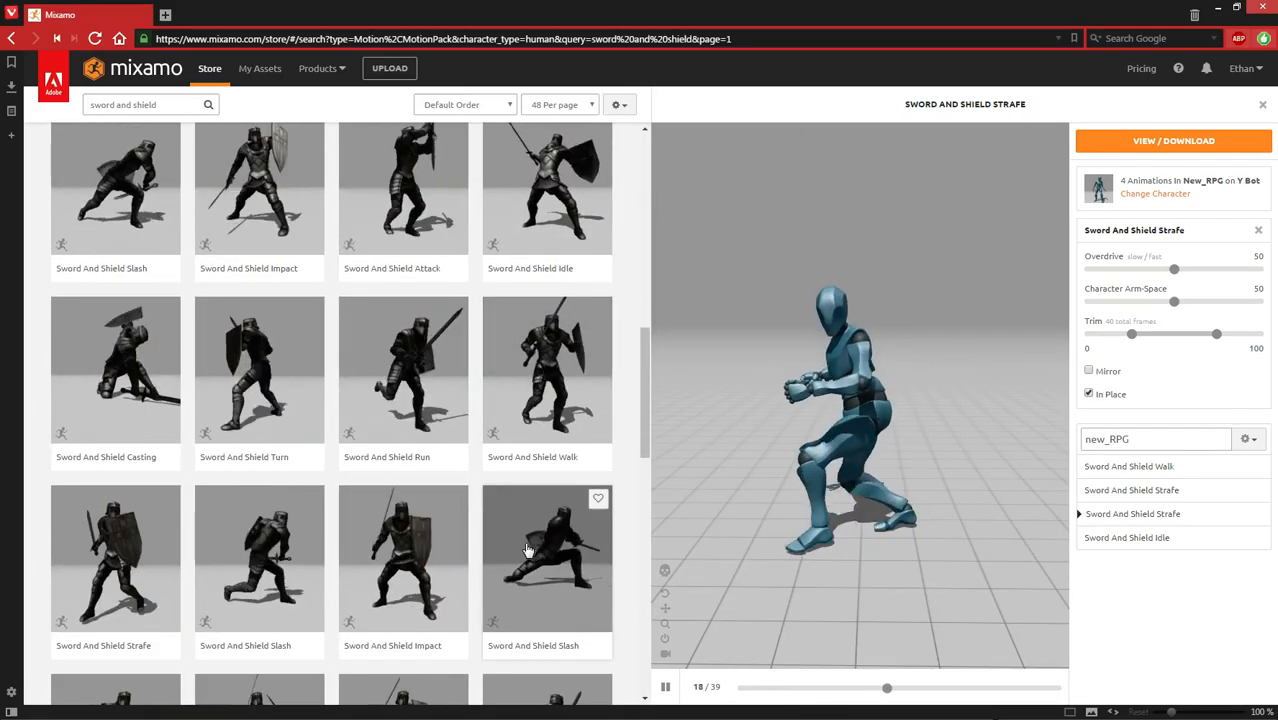
pyautogui.click(563, 417)
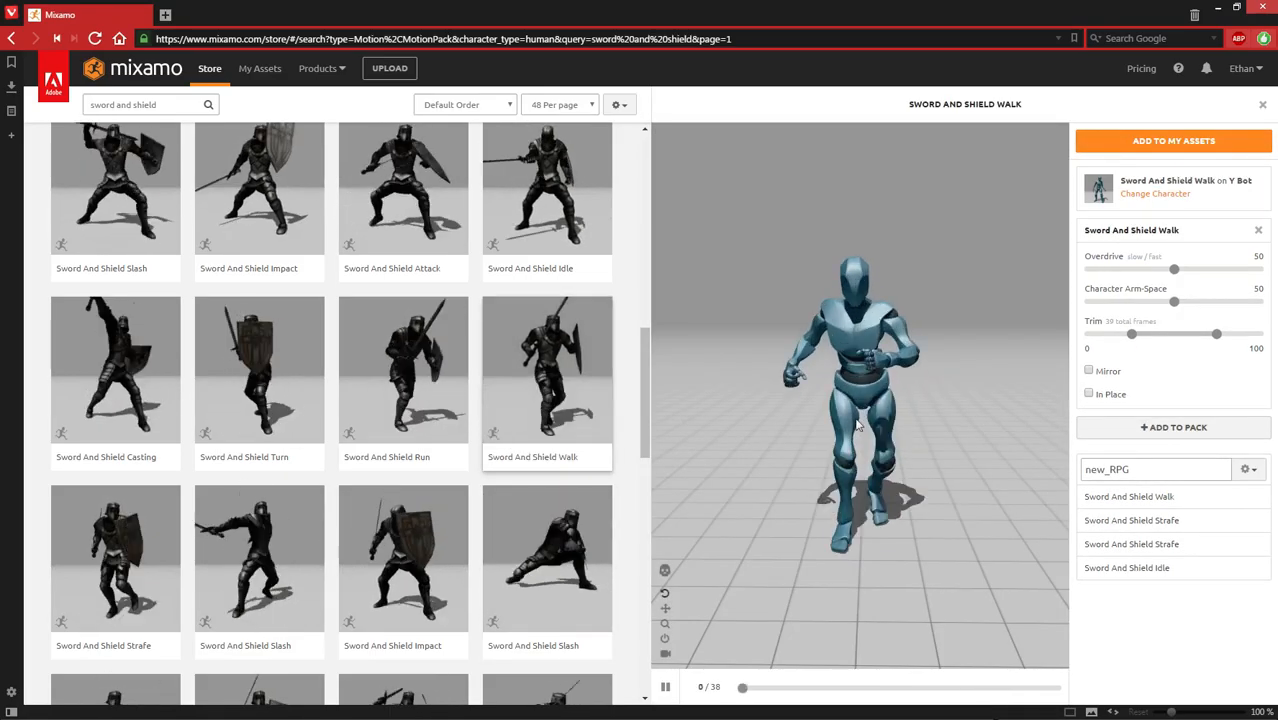
pyautogui.moveTo(868, 450); pyautogui.dragTo(870, 420)
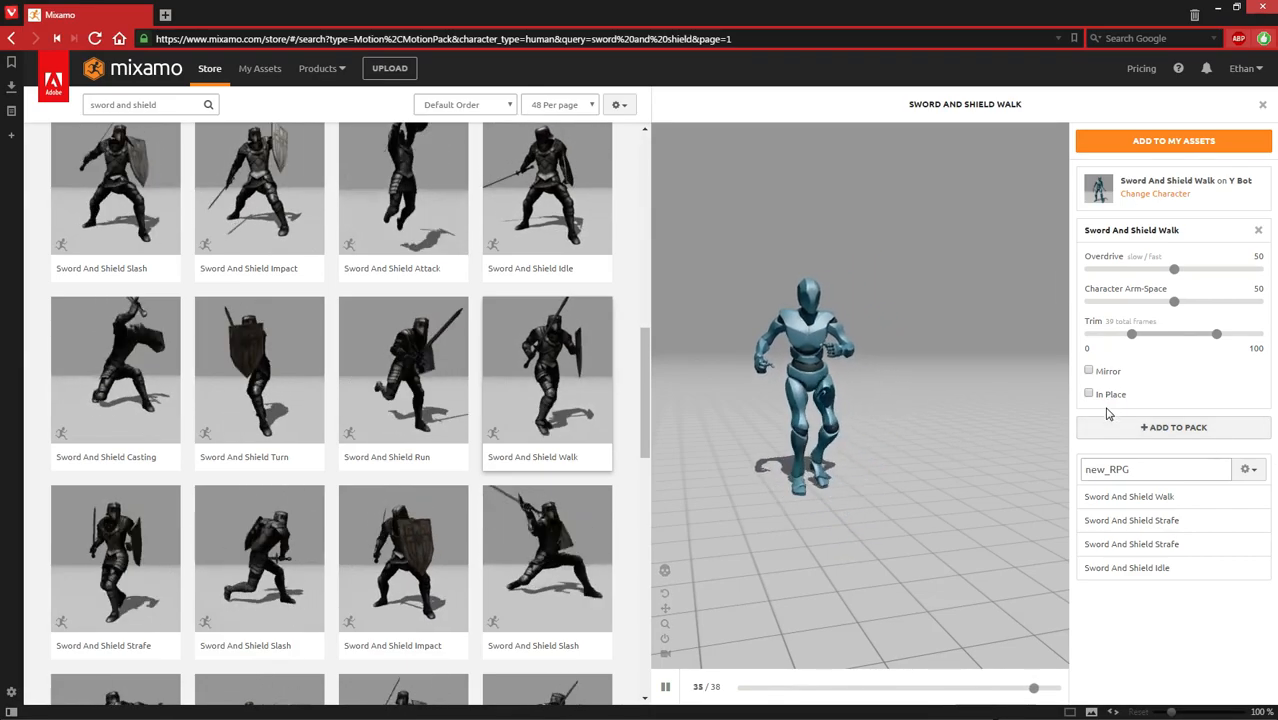
pyautogui.click(1135, 436)
pyautogui.click(1099, 398)
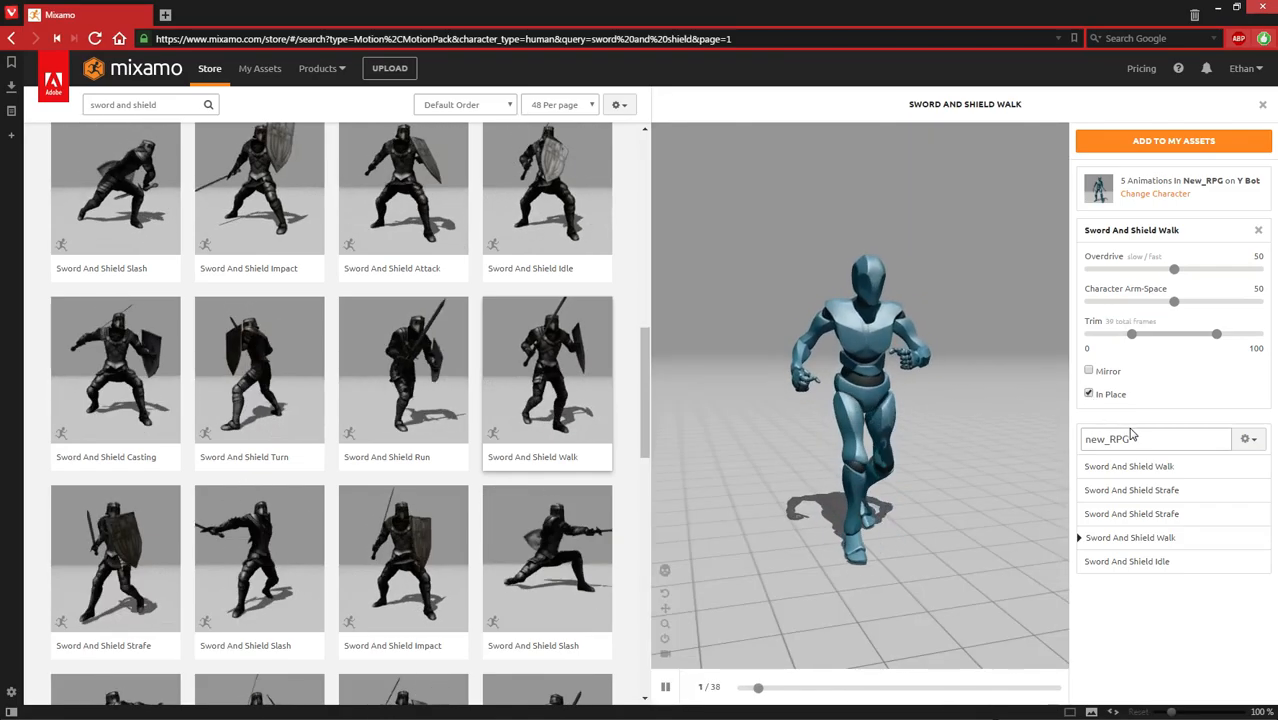
pyautogui.click(1168, 141)
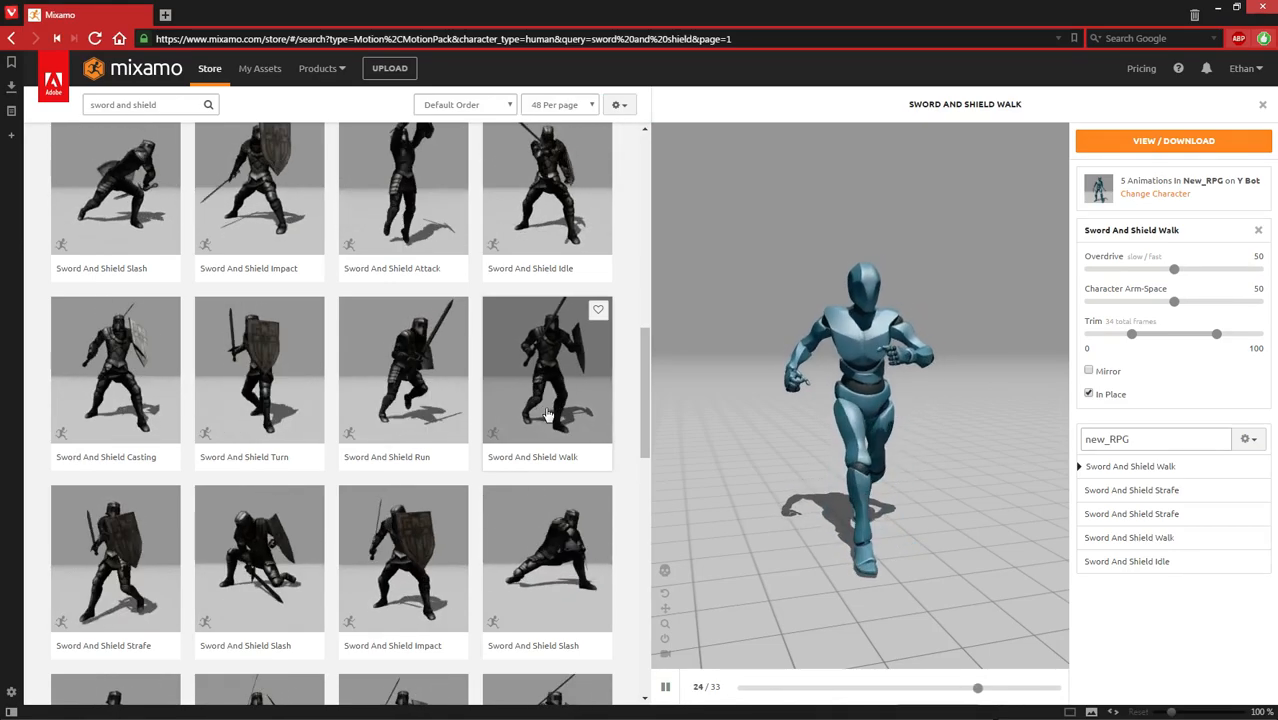
pyautogui.scroll(-3, 540, 395)
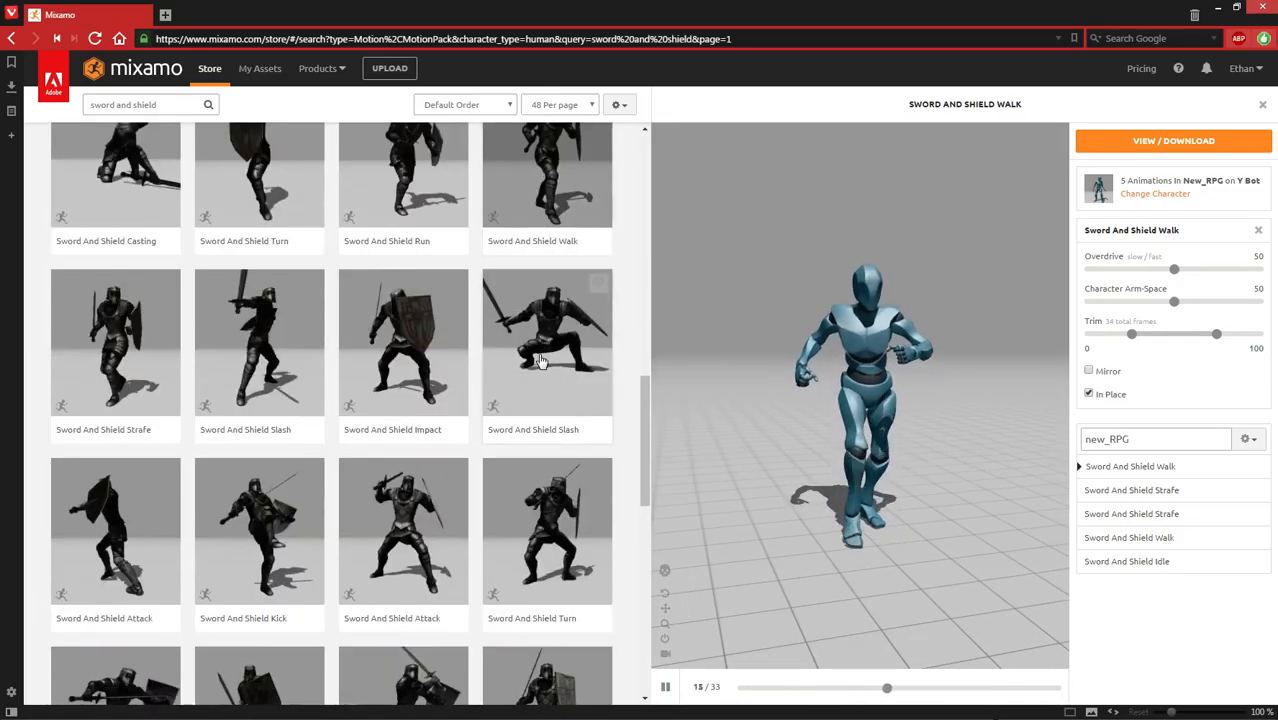
pyautogui.scroll(4, 533, 371)
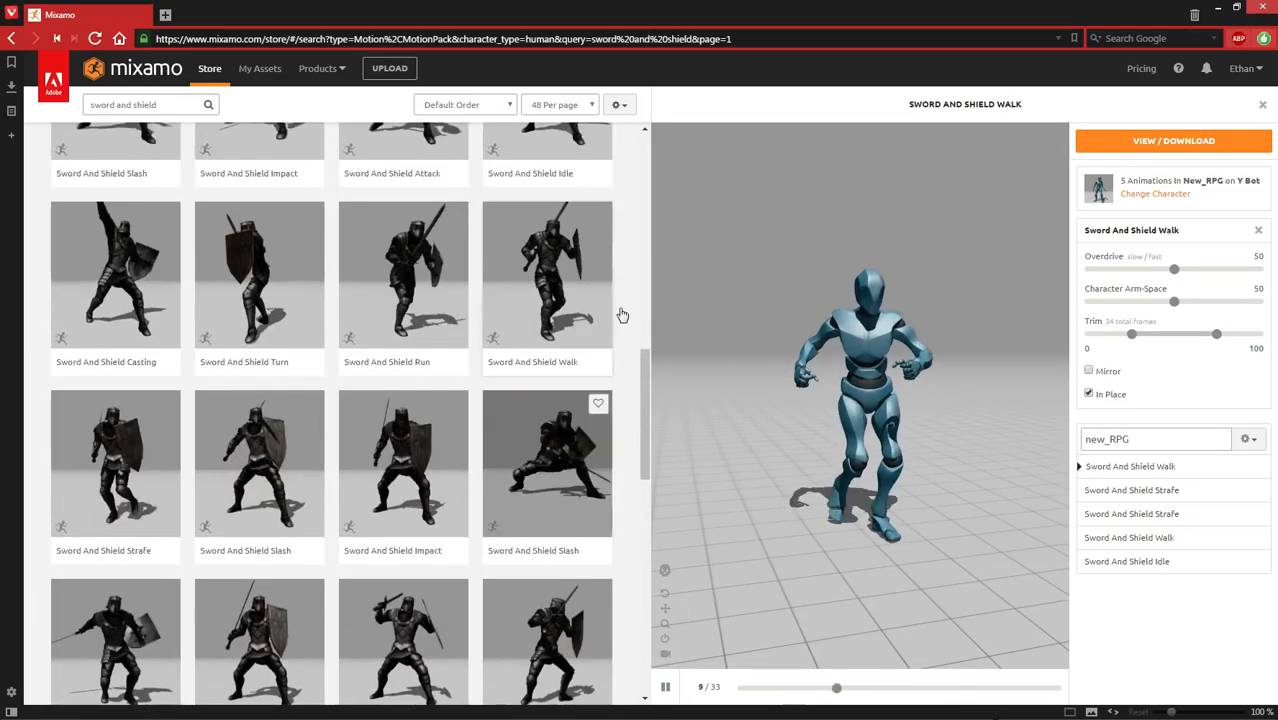
# Step: Switch to the Unreal Editor and delete the third-person mannequin character from ThirdPersonExampleMap
pyautogui.moveTo(895, 6); pyautogui.dragTo(747, 0)
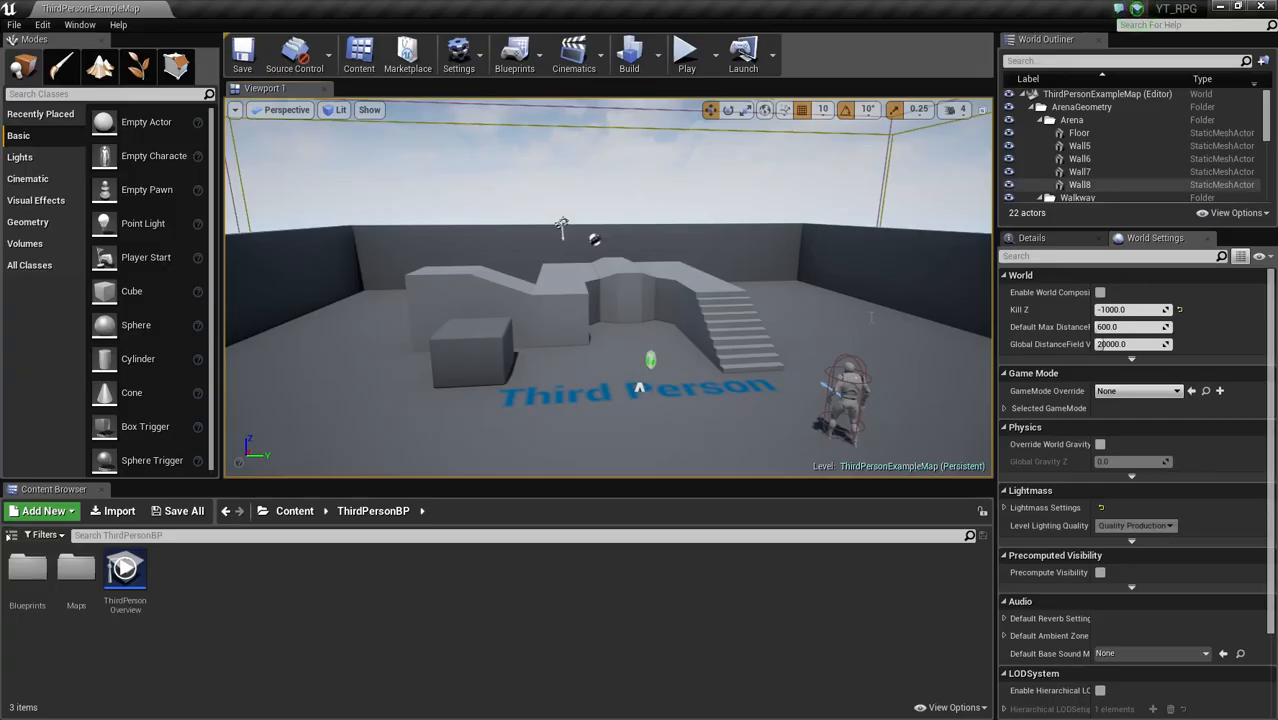
pyautogui.moveTo(700, 290); pyautogui.dragTo(785, 320, button='right')
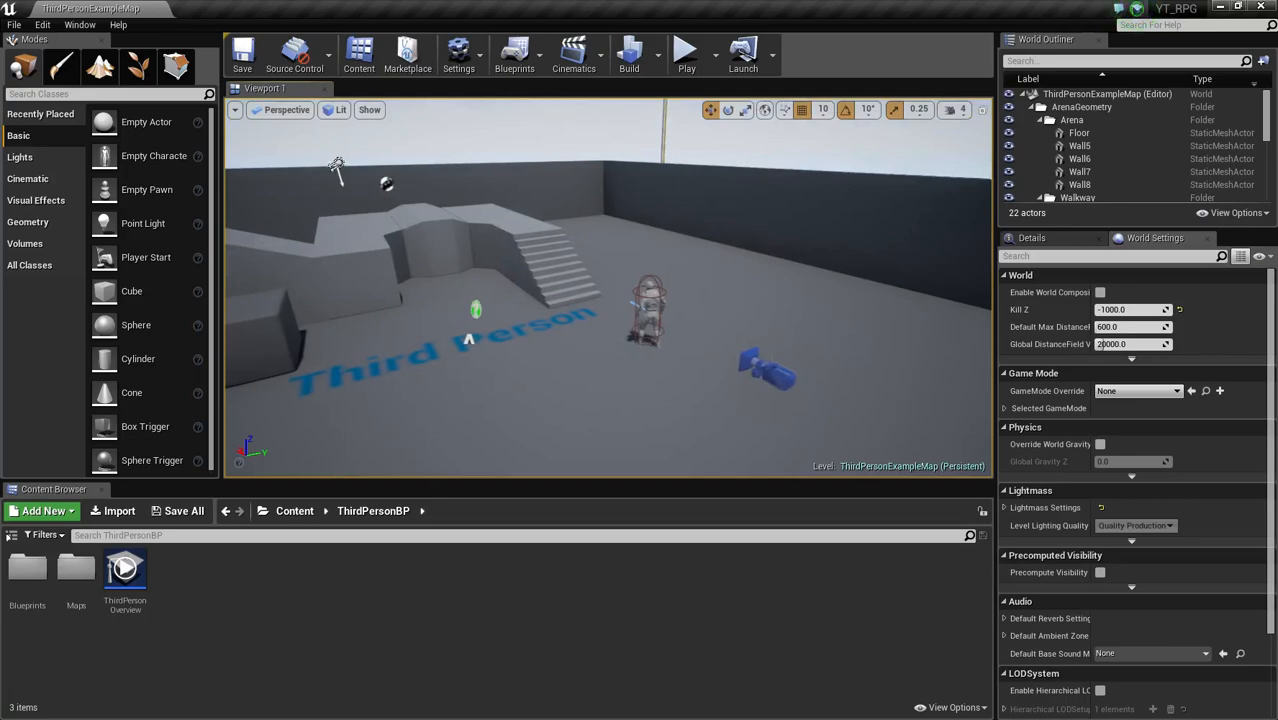
pyautogui.click(650, 300)
pyautogui.press('Delete')
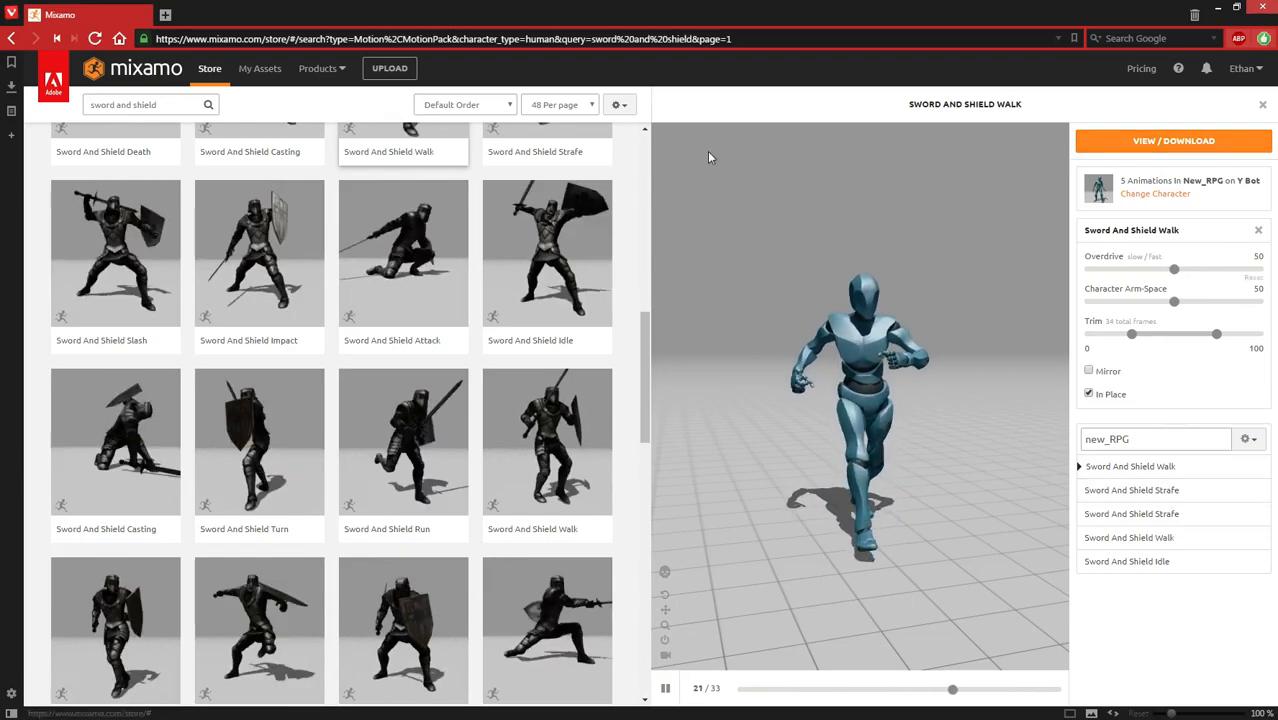
# Step: Return to Mixamo and check the download settings of the Y Bot character among the saved assets
pyautogui.click(252, 77)
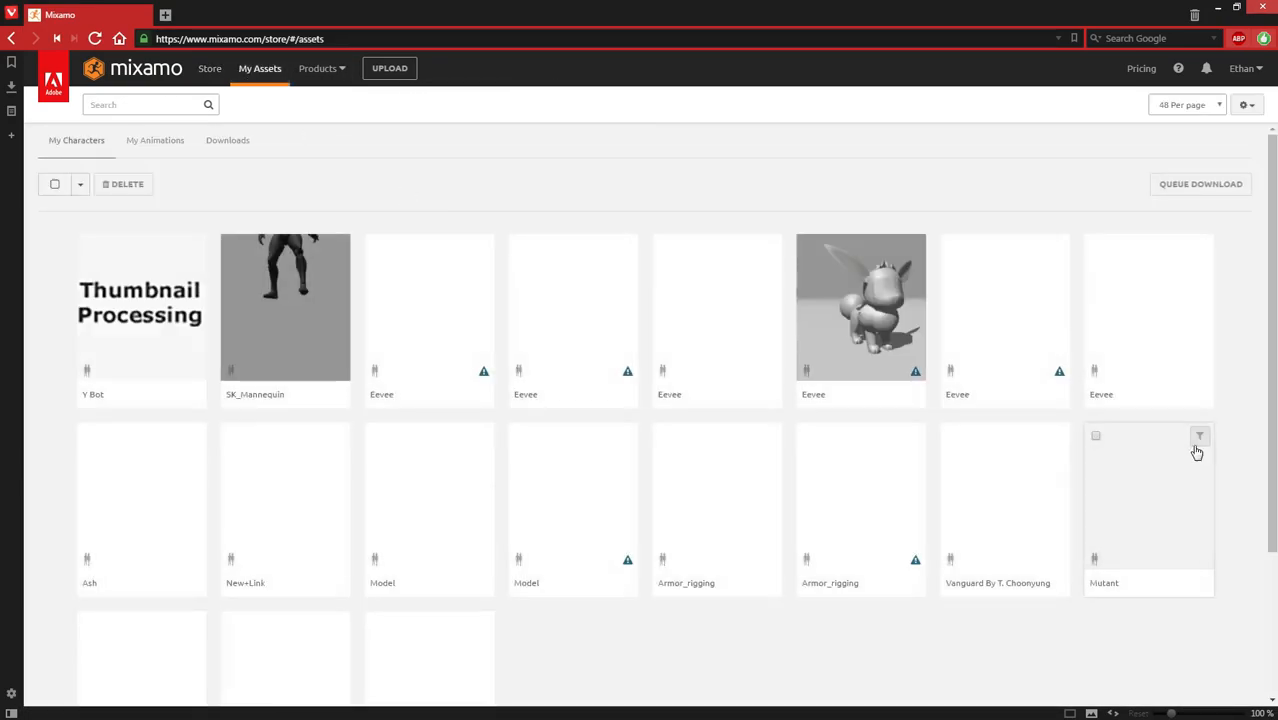
pyautogui.scroll(-2, 1090, 490)
pyautogui.scroll(2, 1075, 488)
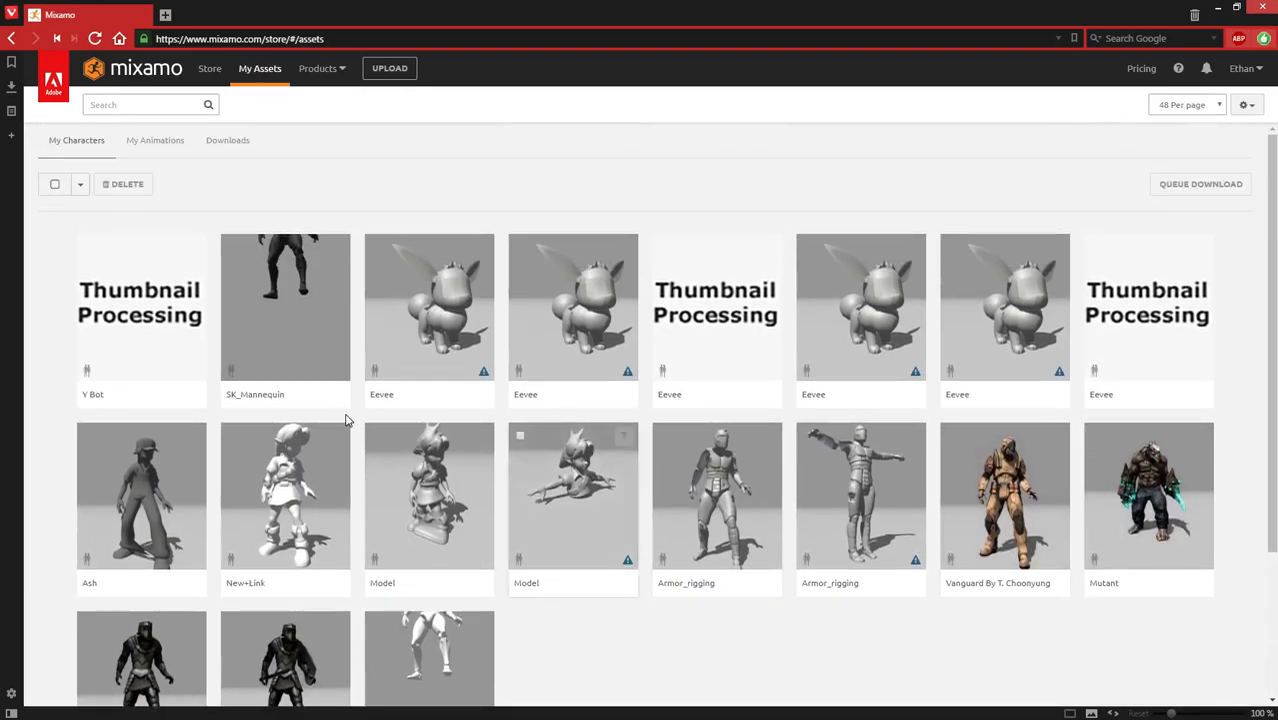
pyautogui.click(110, 305)
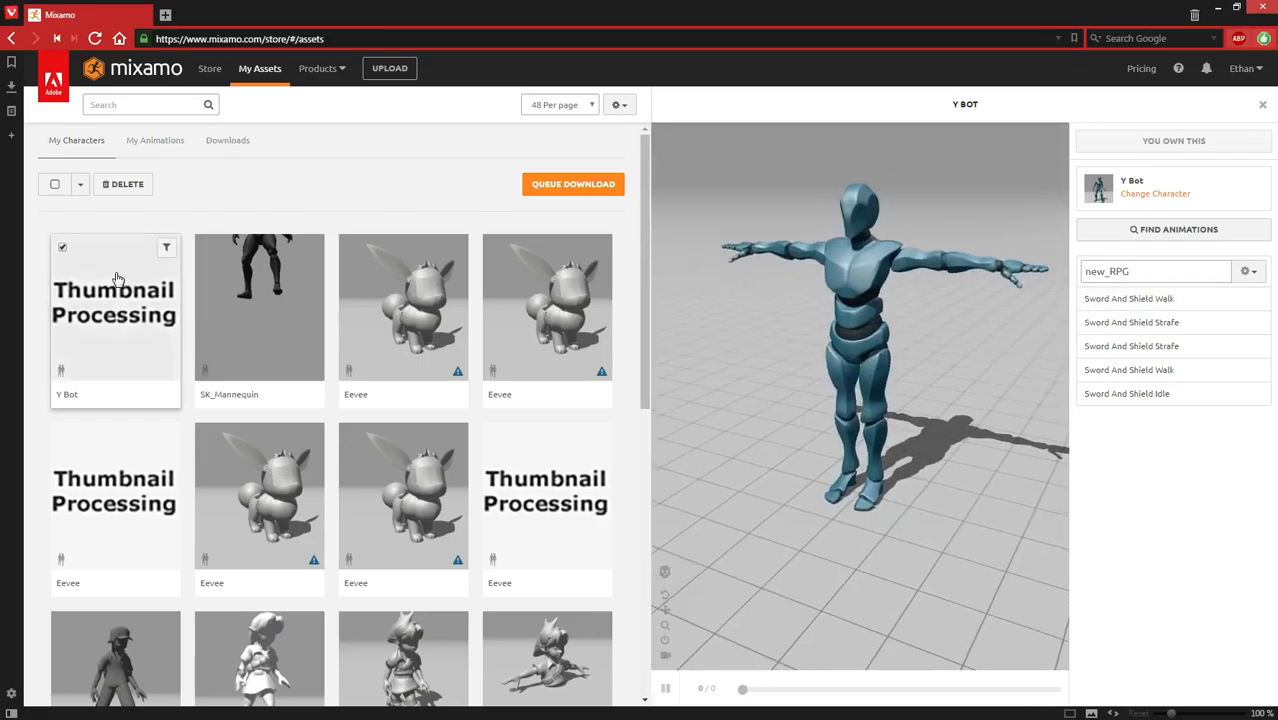
pyautogui.click(558, 189)
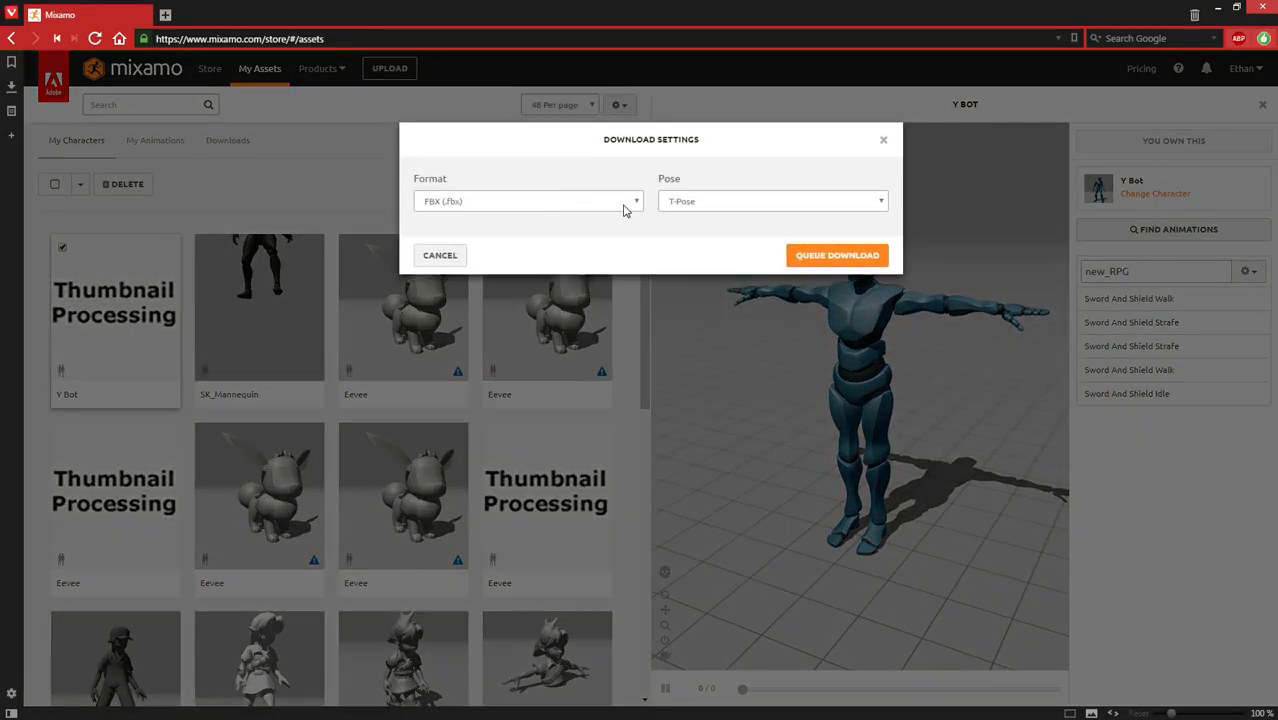
pyautogui.click(883, 142)
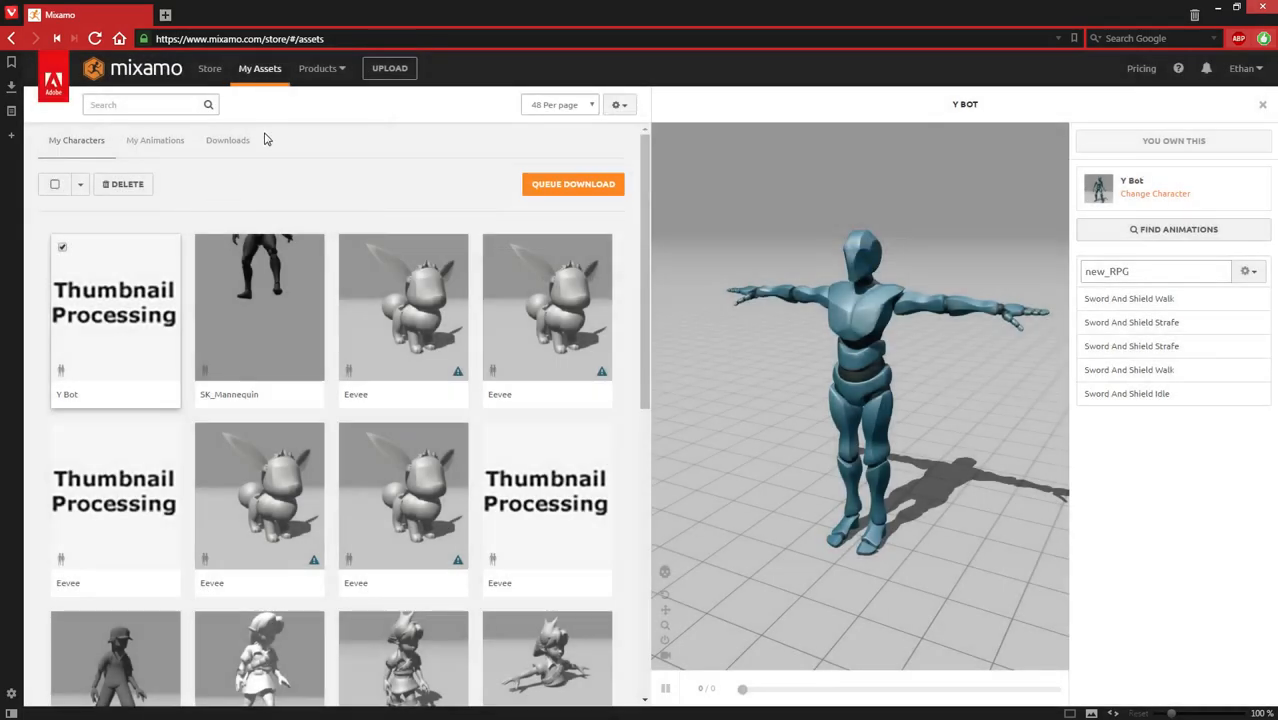
# Step: Show the saved animations and select the New_RPG pack for Y Bot
pyautogui.click(165, 144)
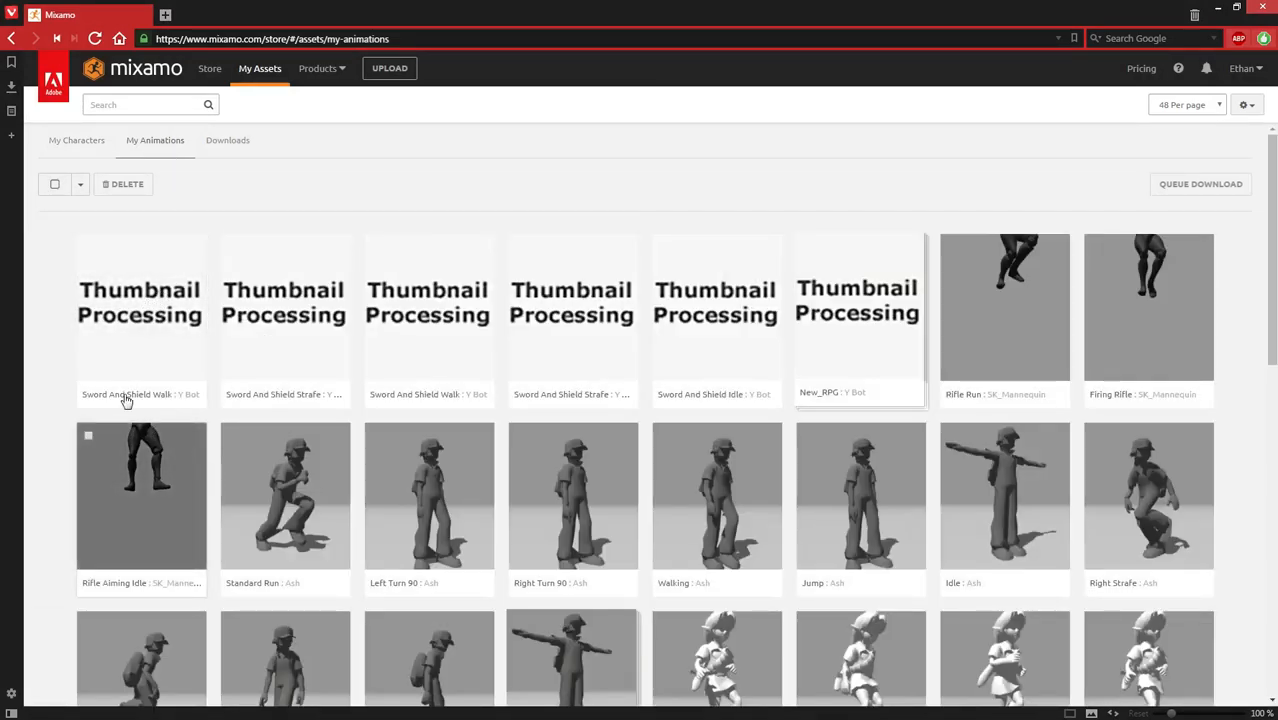
pyautogui.click(117, 327)
pyautogui.click(320, 323)
pyautogui.click(420, 339)
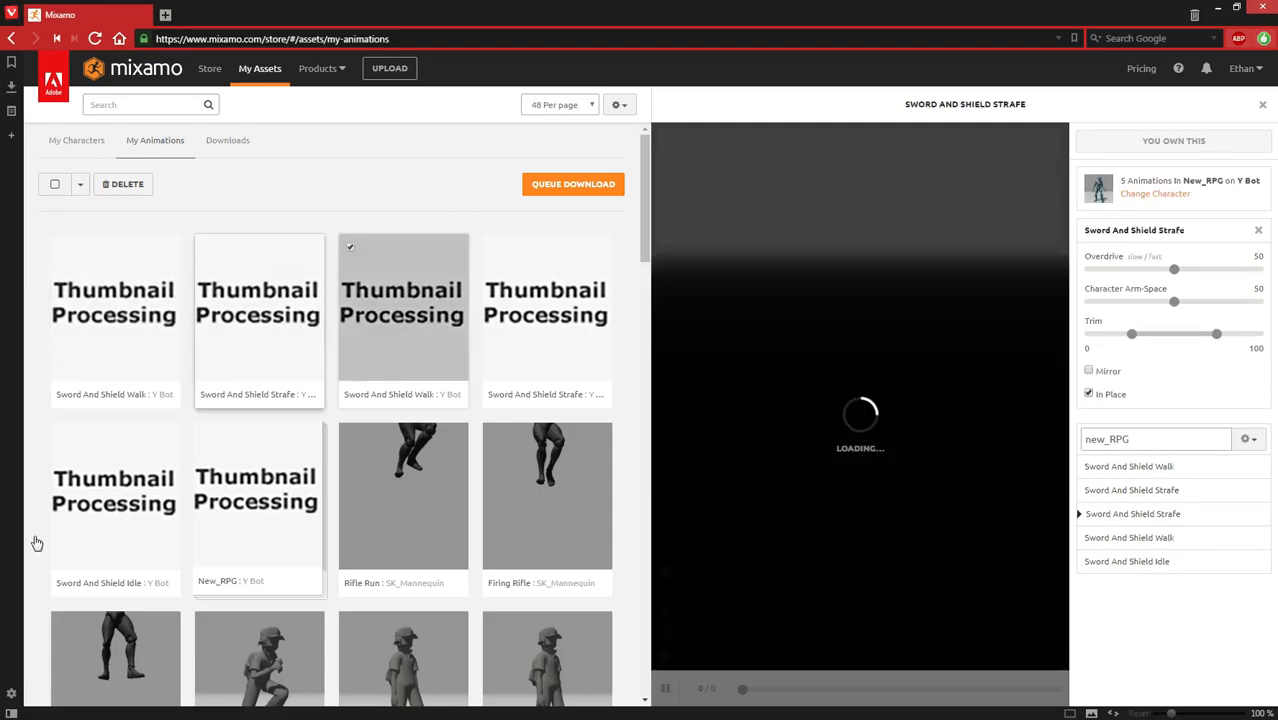
pyautogui.click(226, 512)
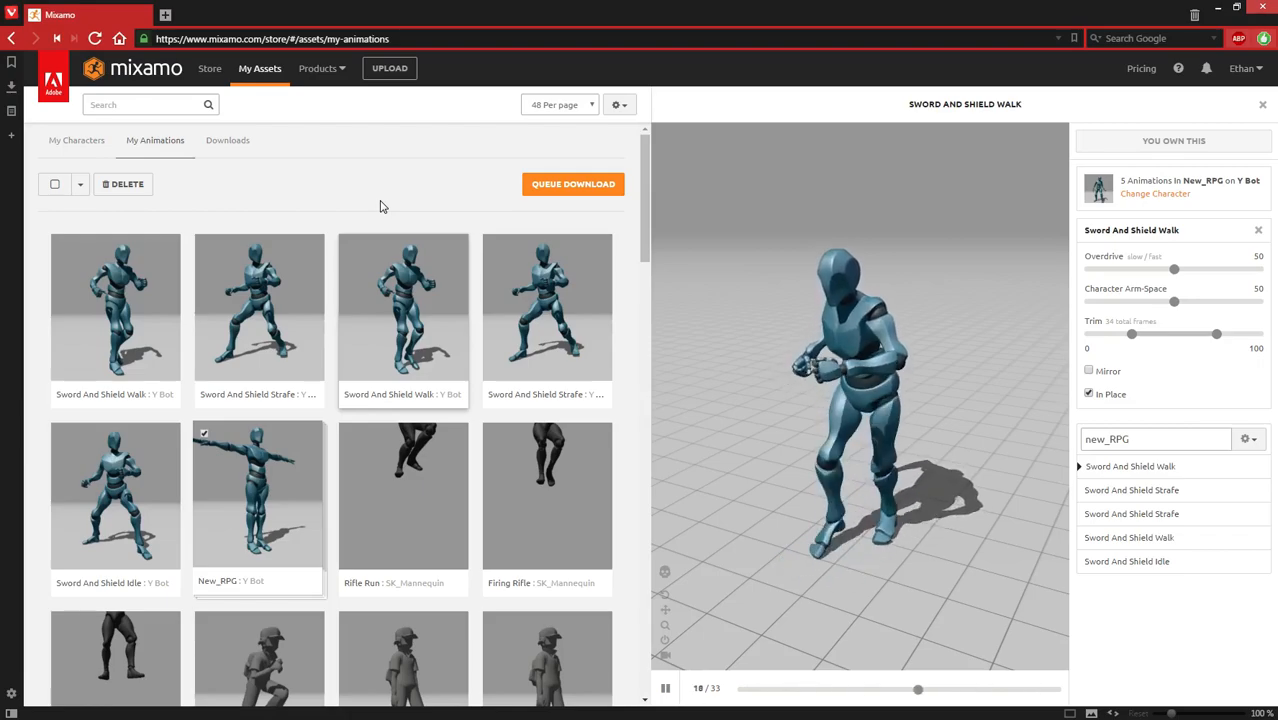
# Step: Queue the New_RPG pack for download as FBX in T-Pose at 60 frames per second without keyframe reduction
pyautogui.click(569, 186)
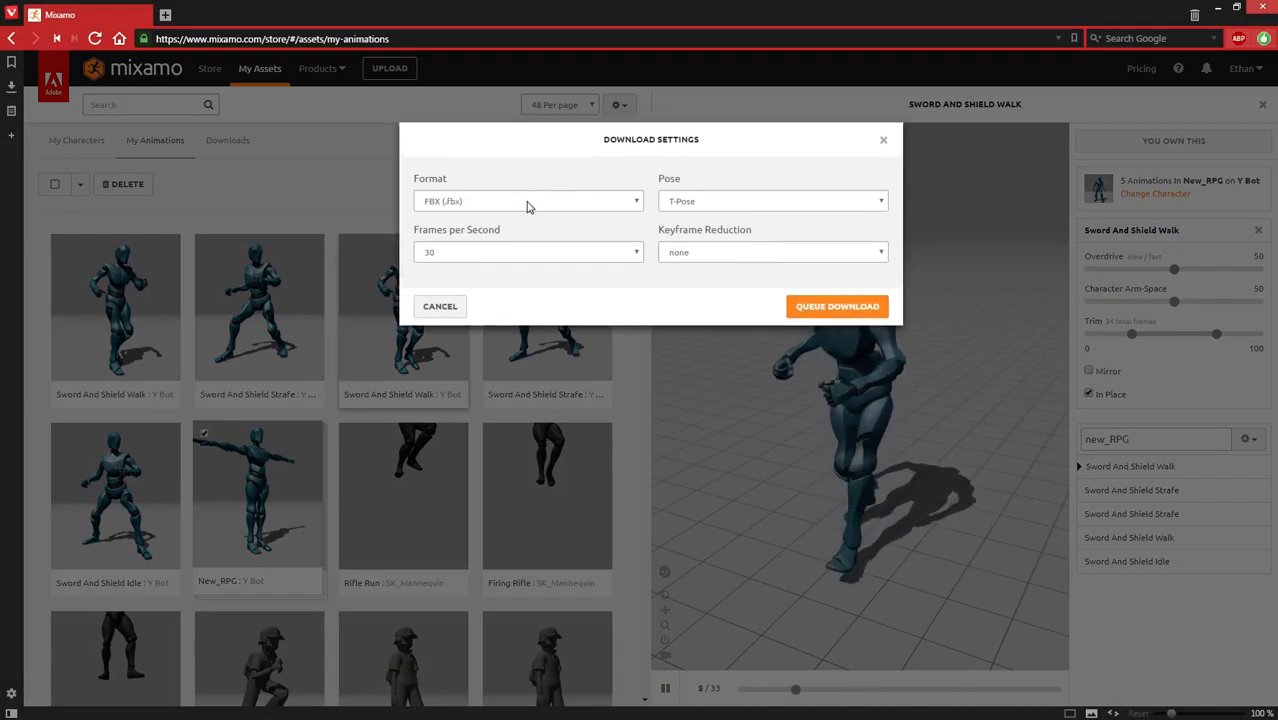
pyautogui.click(528, 202)
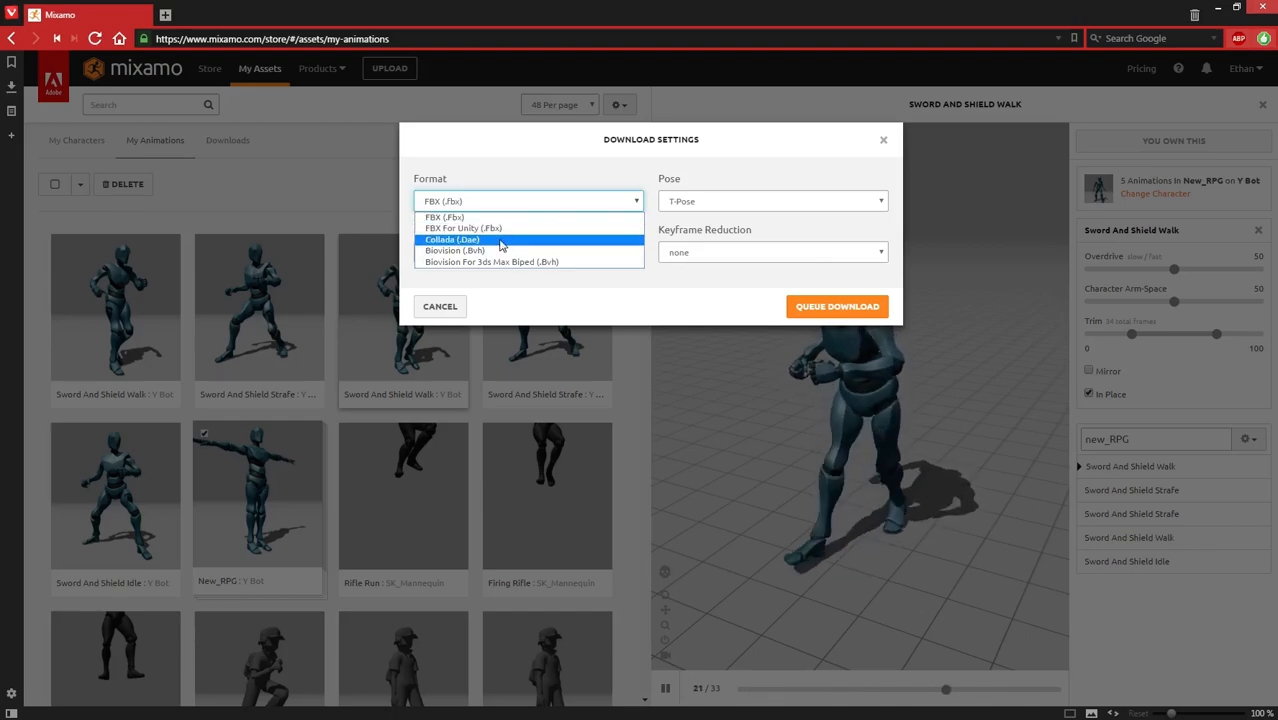
pyautogui.click(561, 189)
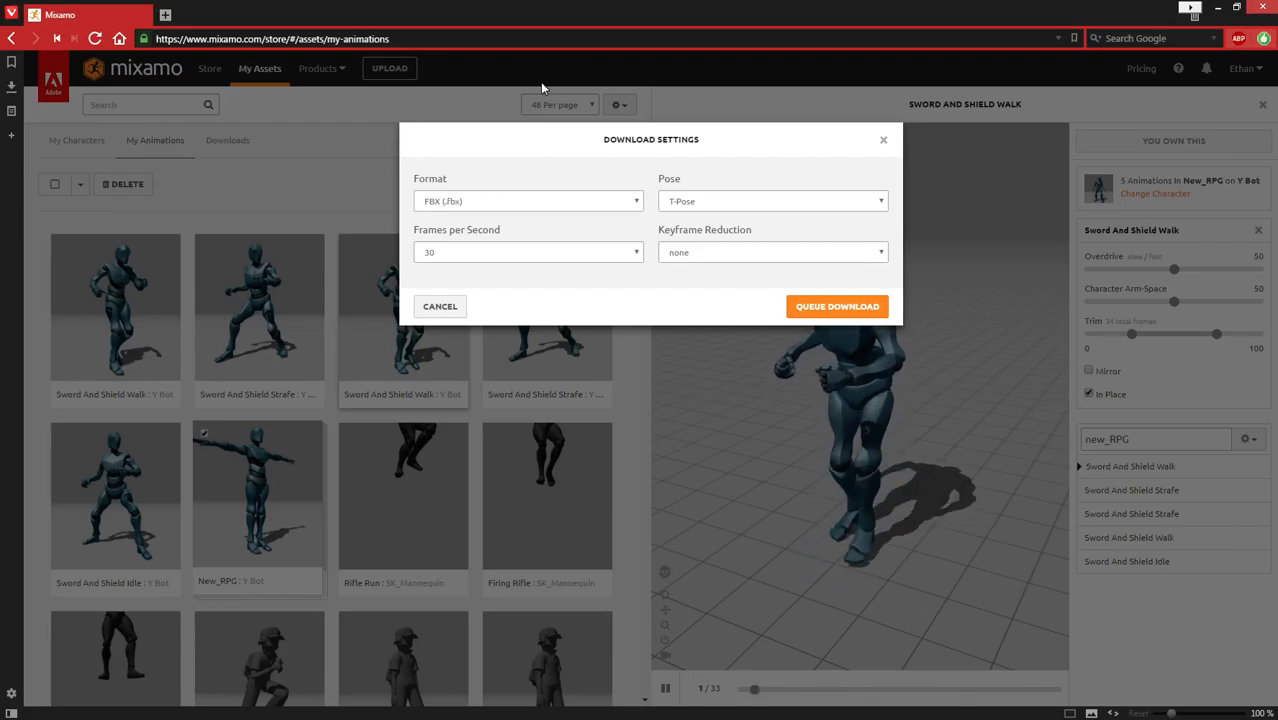
pyautogui.click(699, 204)
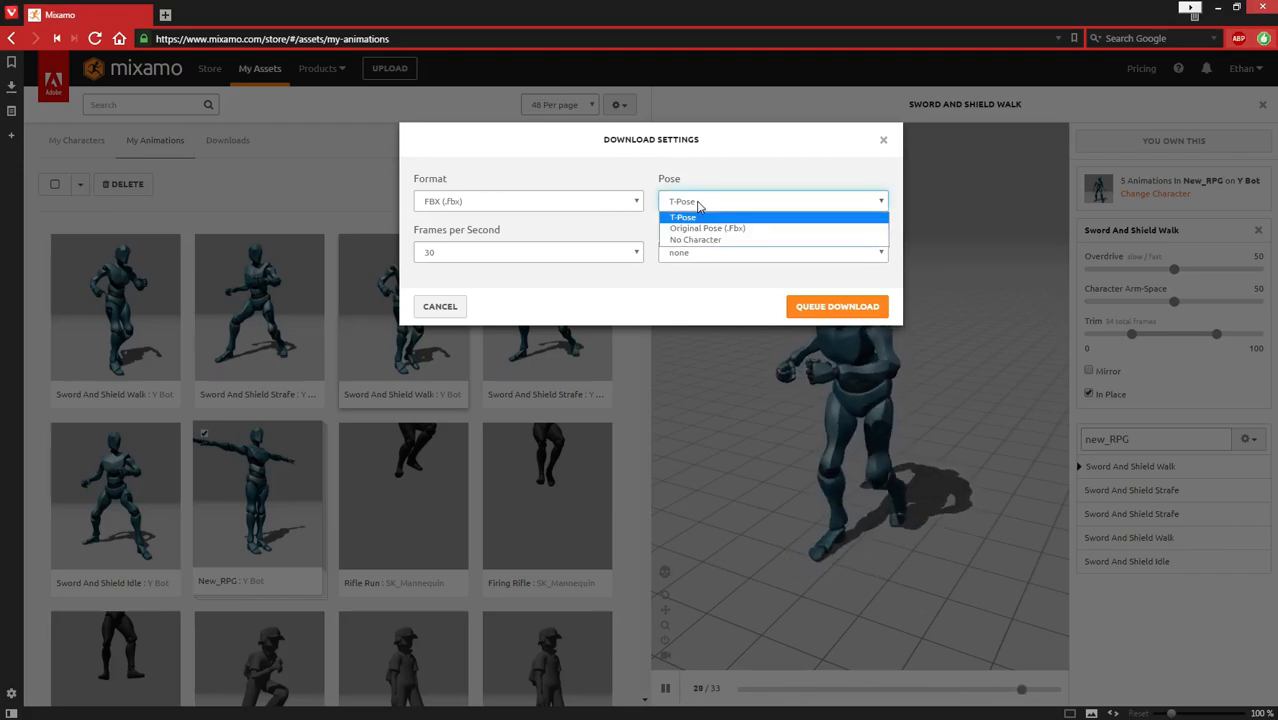
pyautogui.click(736, 219)
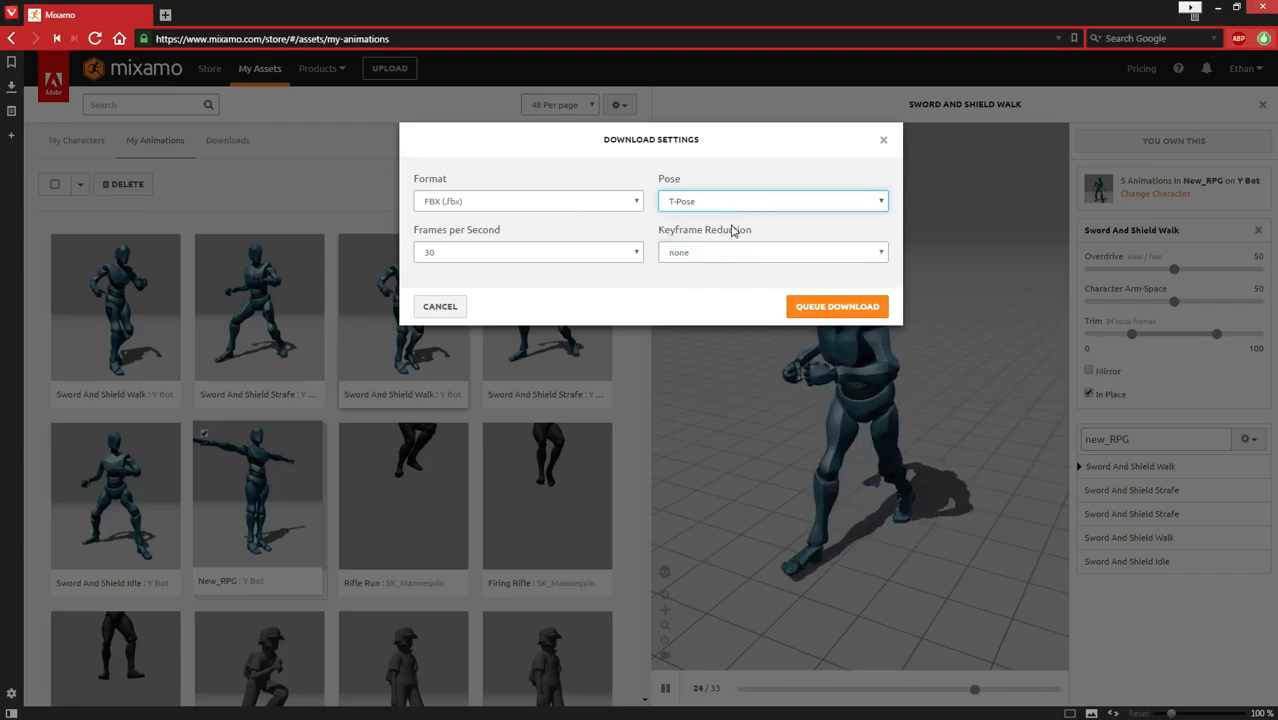
pyautogui.click(585, 254)
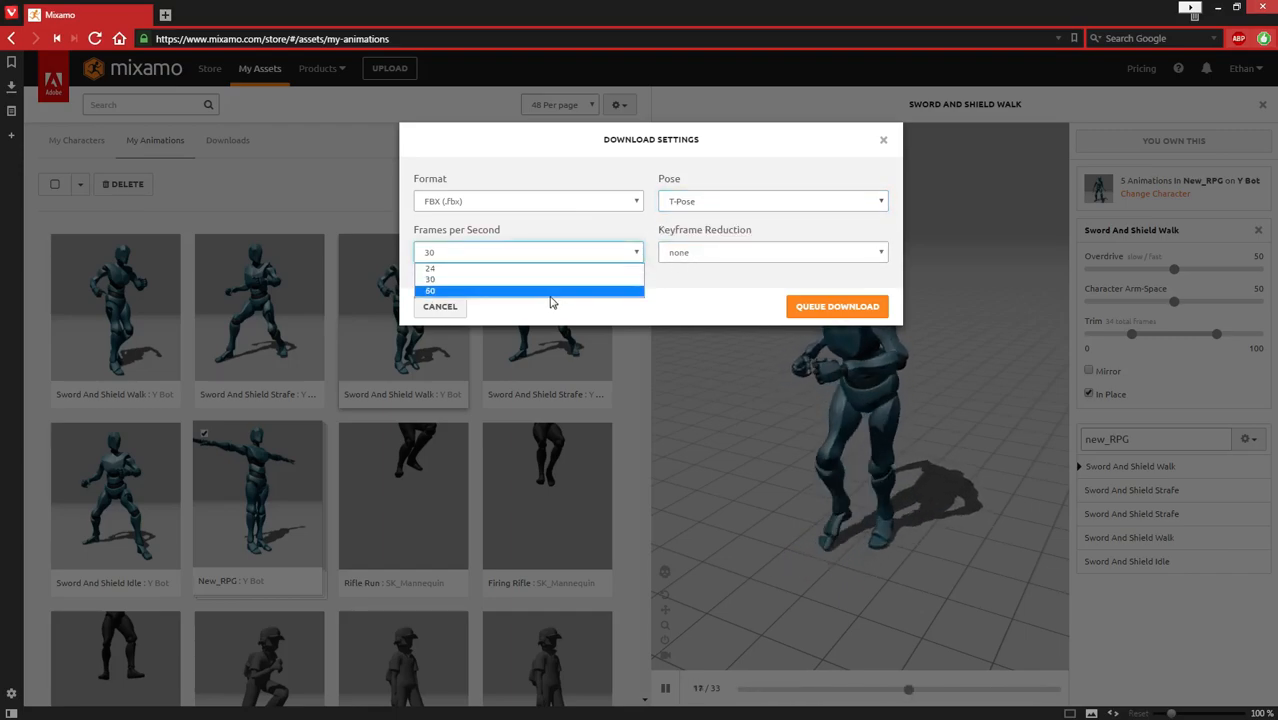
pyautogui.click(550, 297)
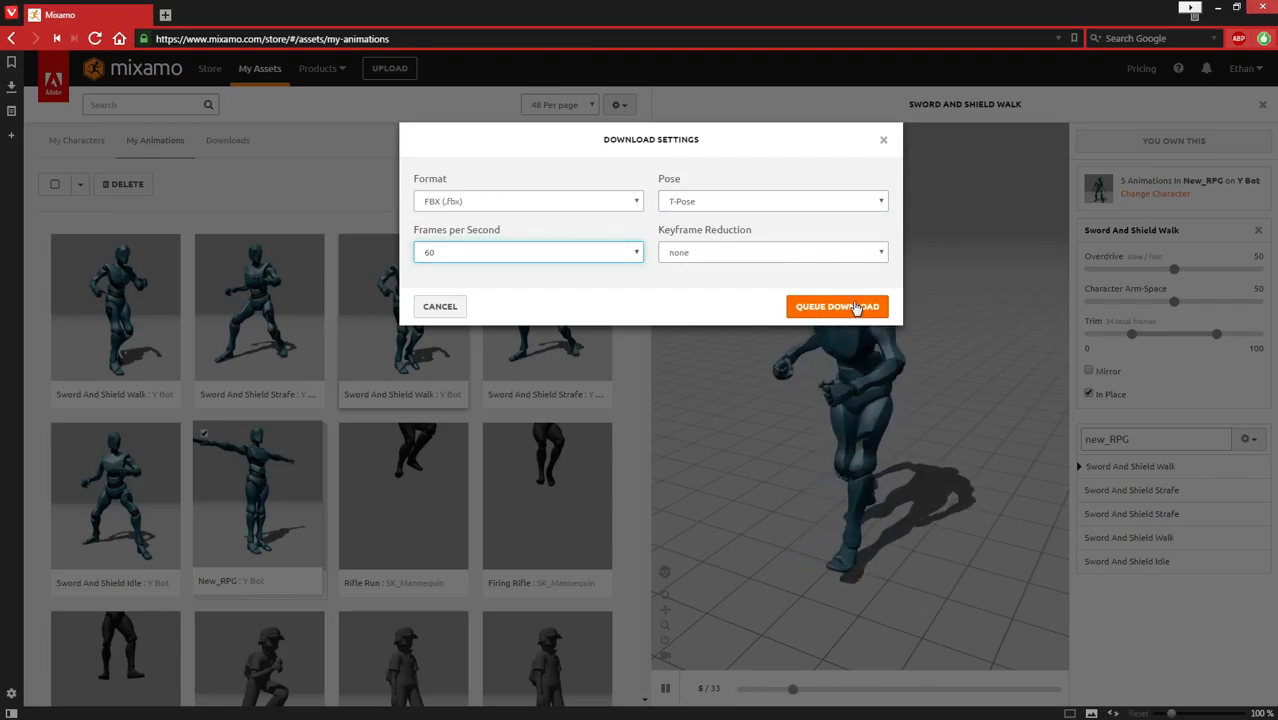
pyautogui.click(849, 310)
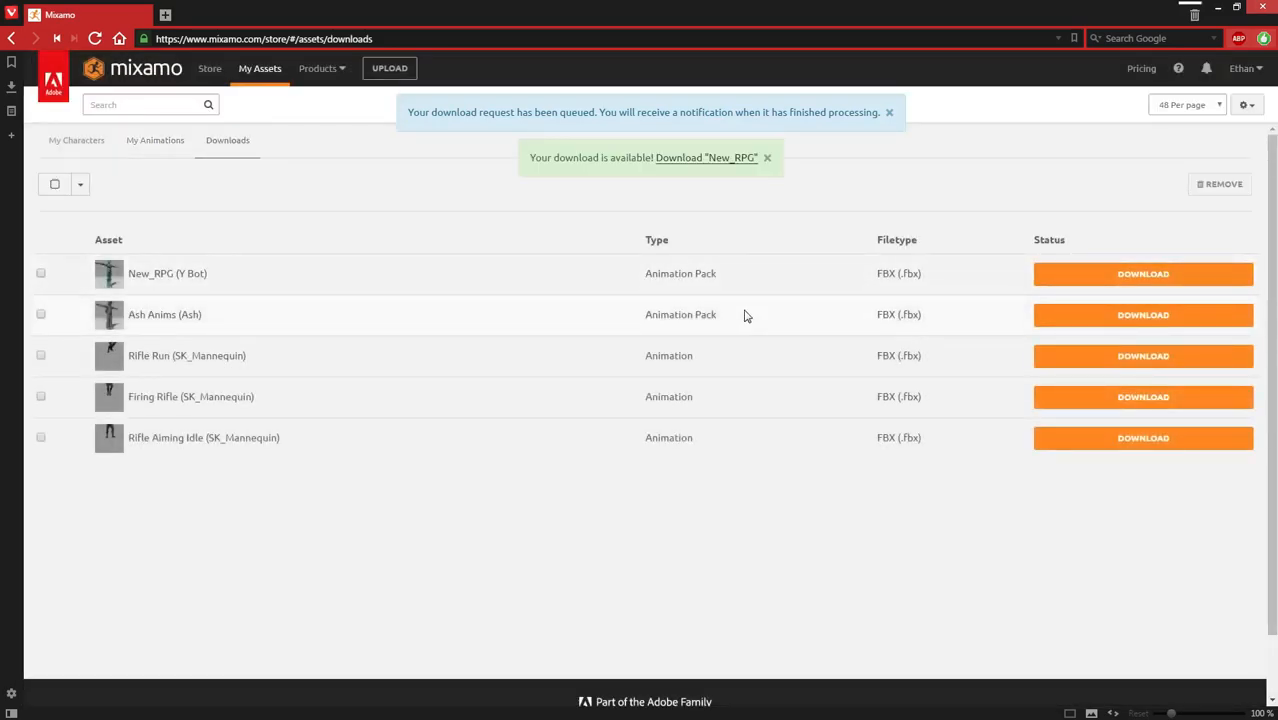
# Step: Download the New_RPG animation pack and open new_RPG.zip to look through its FBX files
pyautogui.click(1079, 289)
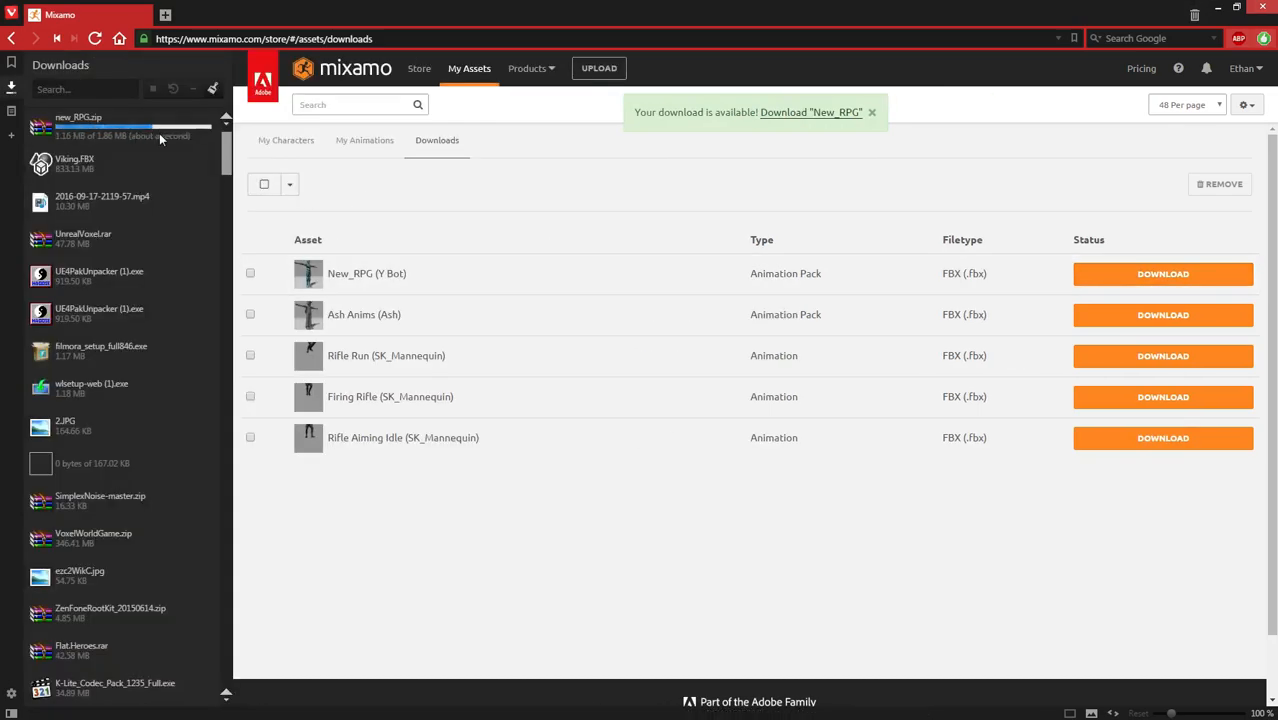
pyautogui.click(161, 132)
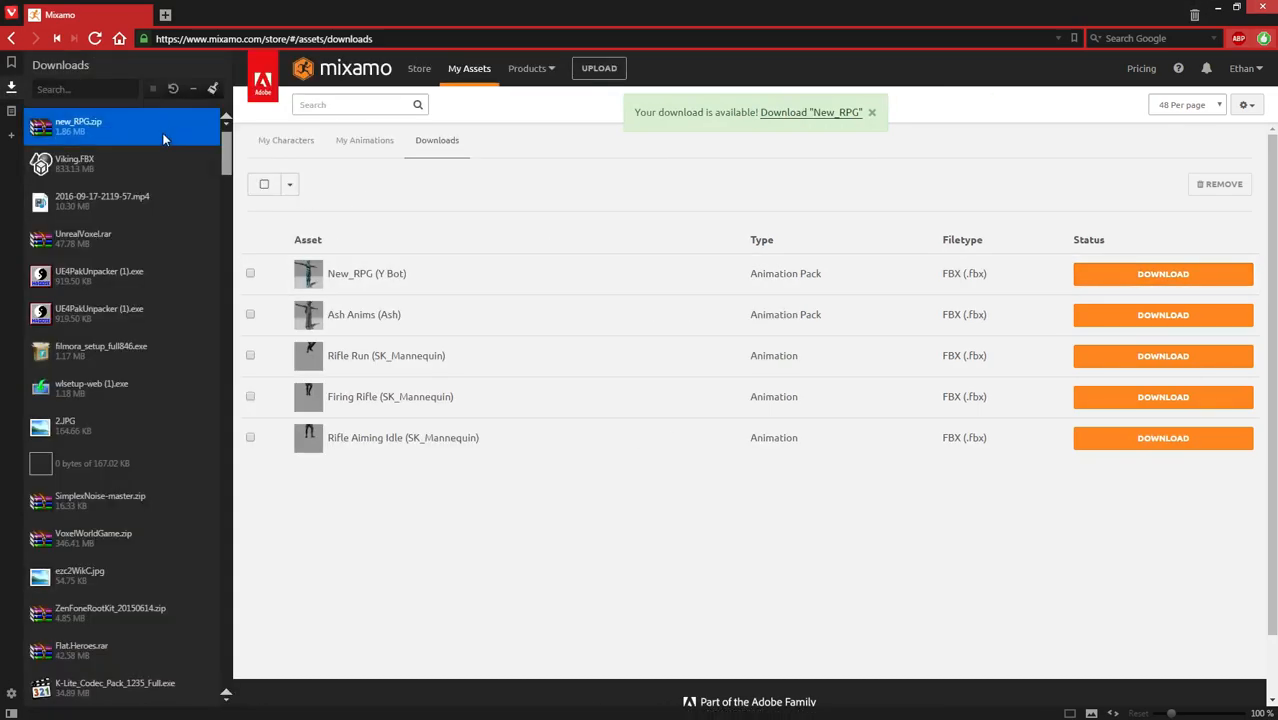
pyautogui.doubleClick(161, 132)
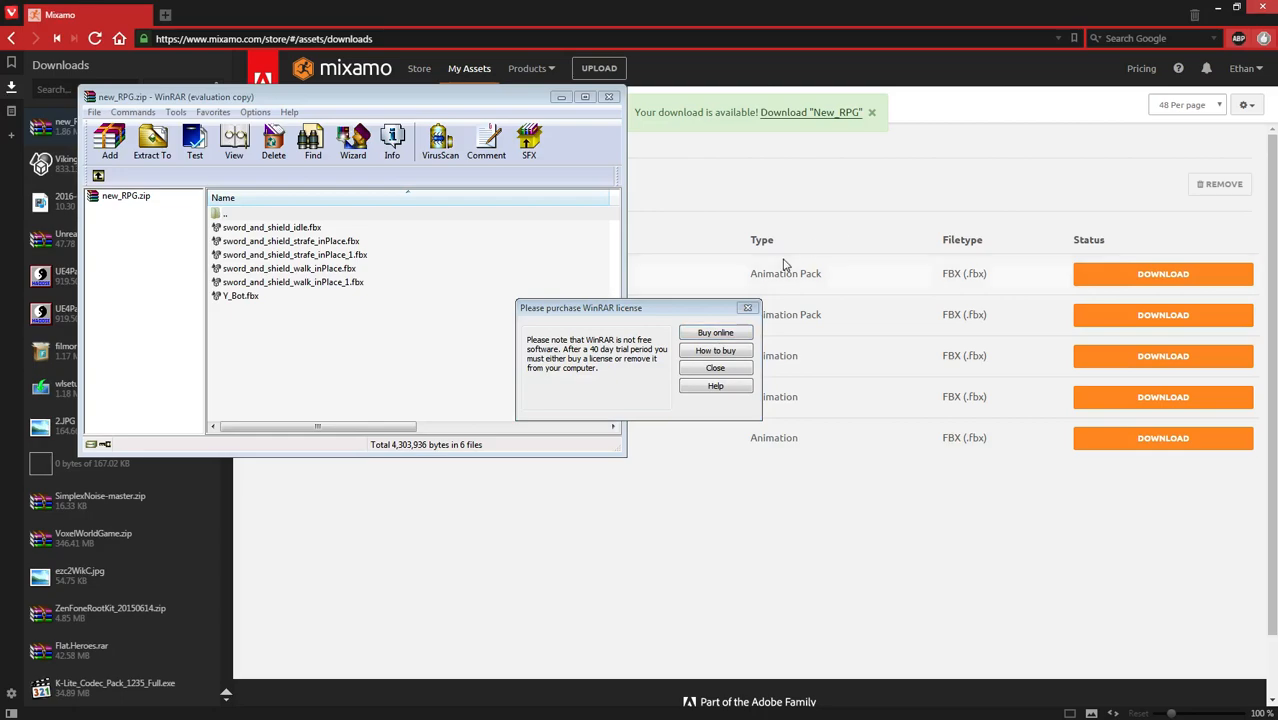
pyautogui.click(715, 369)
pyautogui.click(243, 229)
pyautogui.click(241, 270)
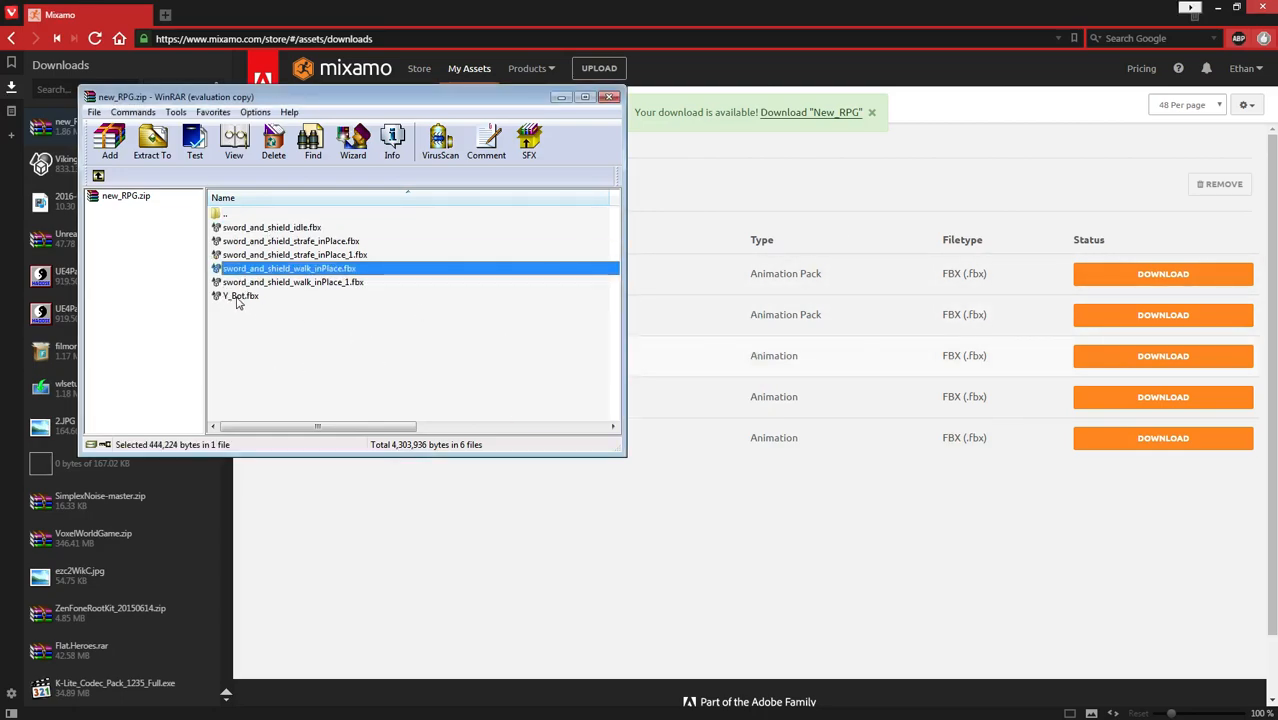
pyautogui.click(236, 298)
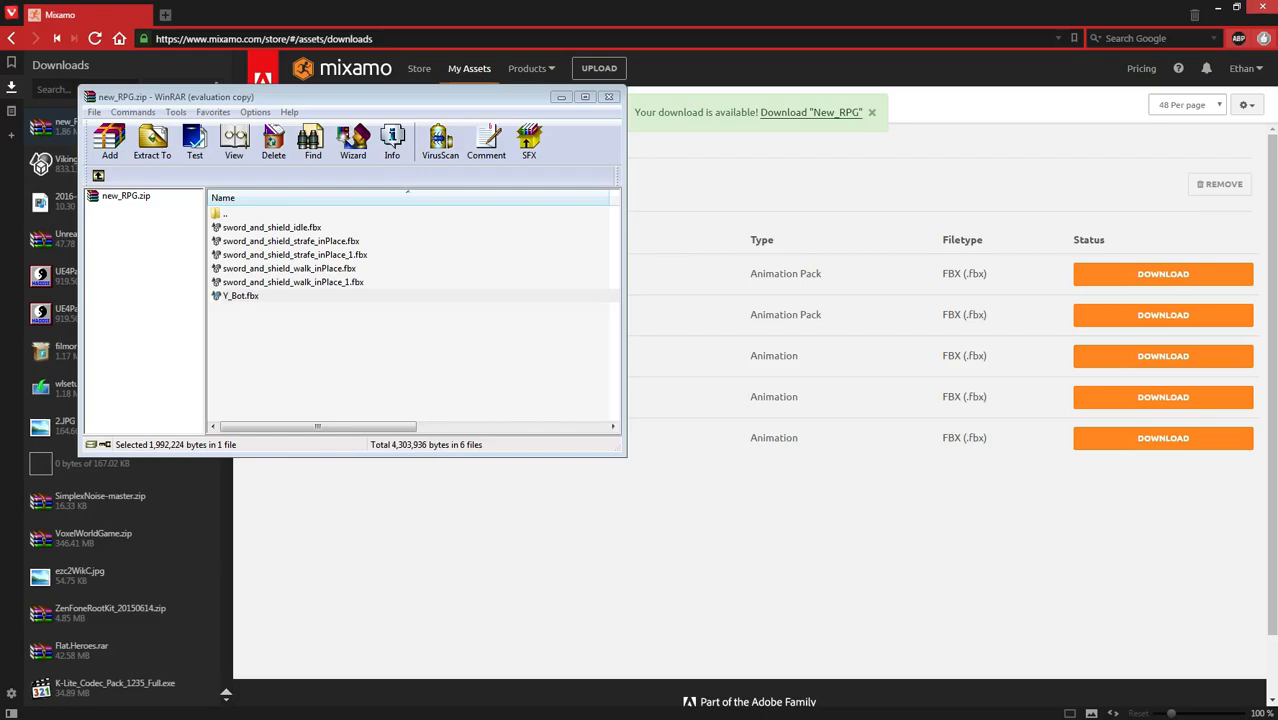
# Step: Extract all files from new_RPG.zip into the NEWRPGANIMS folder and close the archive and the downloads list
pyautogui.moveTo(1277, 390); pyautogui.dragTo(852, 151)
pyautogui.moveTo(298, 337); pyautogui.dragTo(816, 318)
pyautogui.click(810, 447)
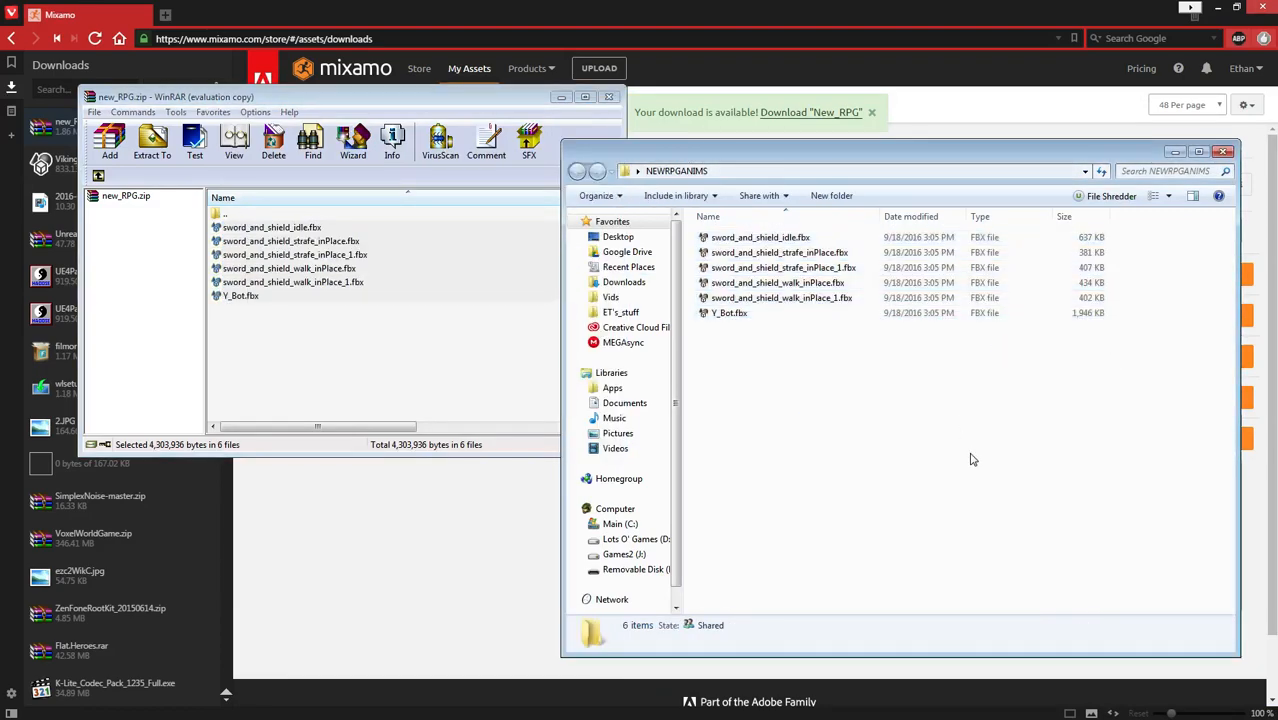
pyautogui.click(609, 96)
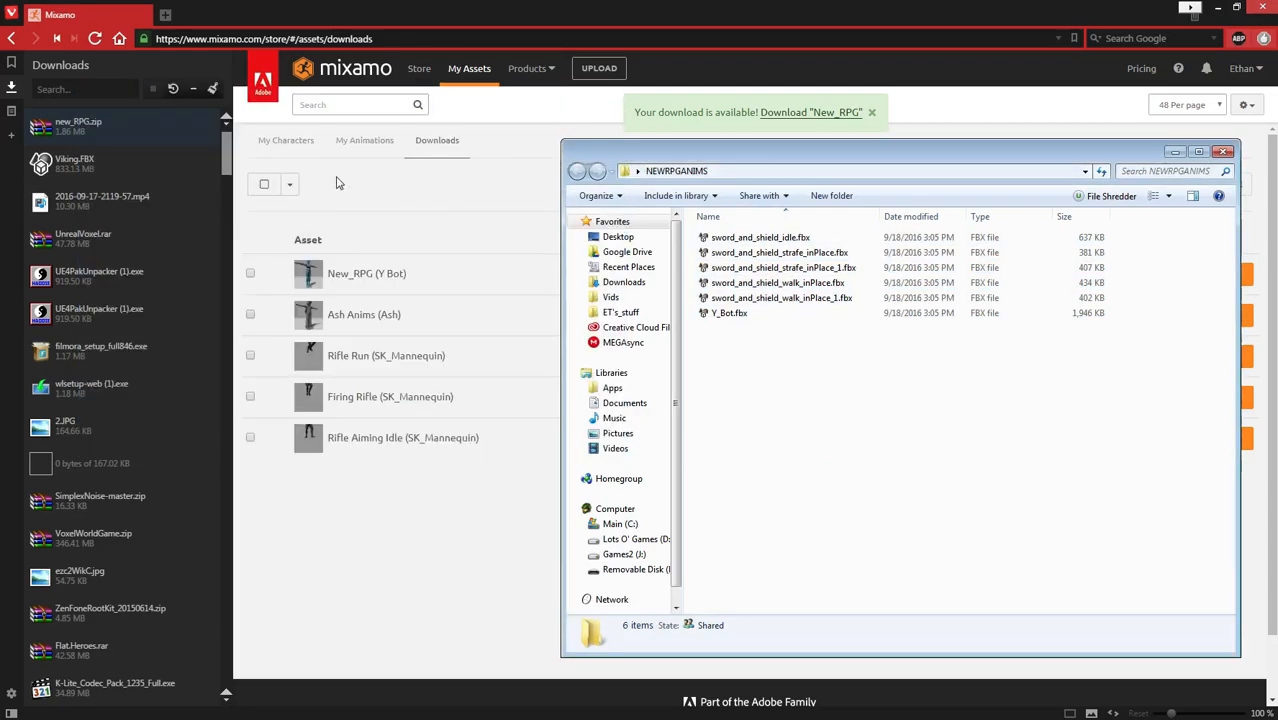
pyautogui.click(11, 87)
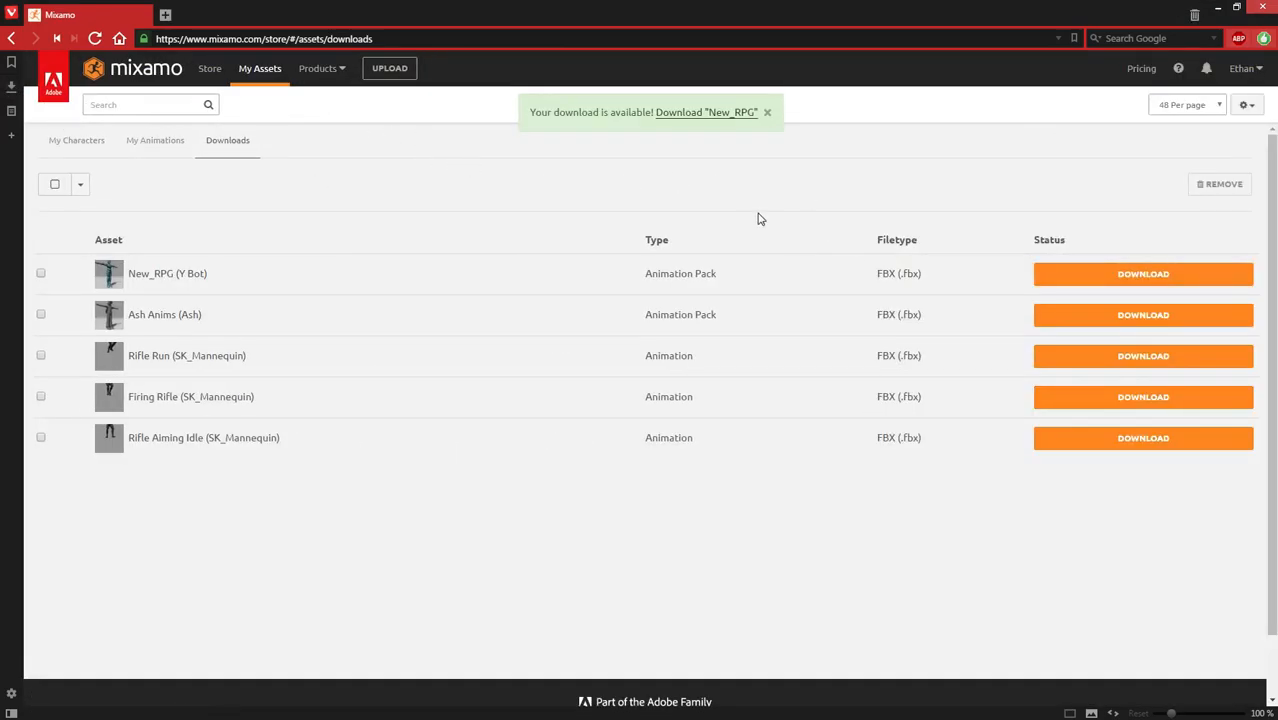
# Step: Switch to the Unreal Editor and put away the NEWRPGANIMS folder window
pyautogui.click(1219, 9)
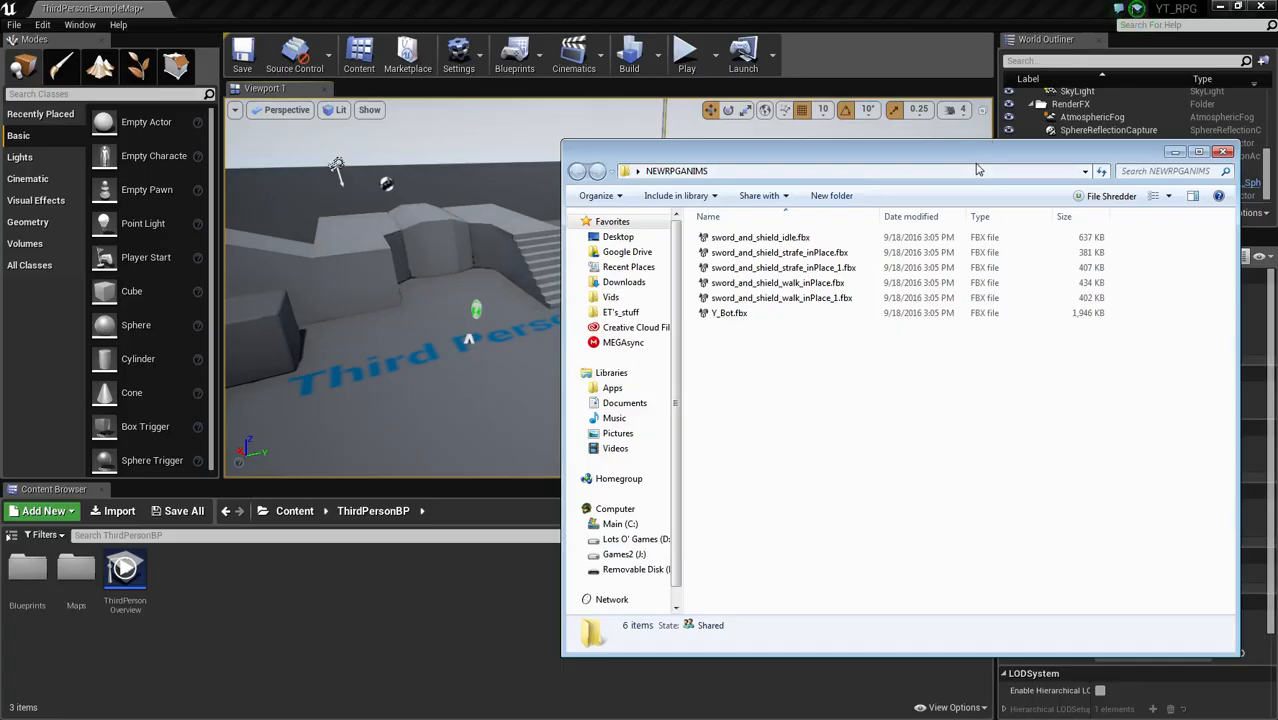
pyautogui.moveTo(940, 167); pyautogui.dragTo(818, 157)
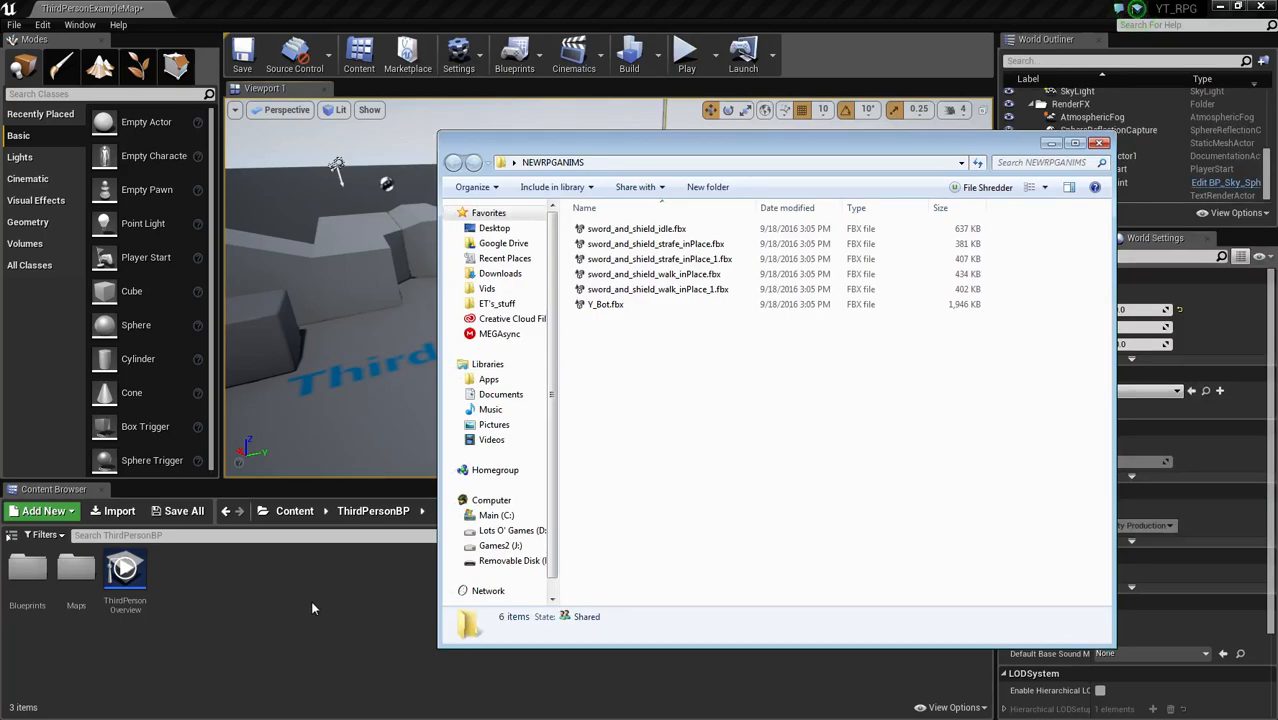
pyautogui.moveTo(718, 445); pyautogui.dragTo(687, 390)
pyautogui.moveTo(850, 465); pyautogui.dragTo(662, 382)
pyautogui.moveTo(742, 471); pyautogui.dragTo(624, 250)
pyautogui.click(697, 437)
pyautogui.moveTo(739, 405); pyautogui.dragTo(609, 152)
pyautogui.click(246, 708)
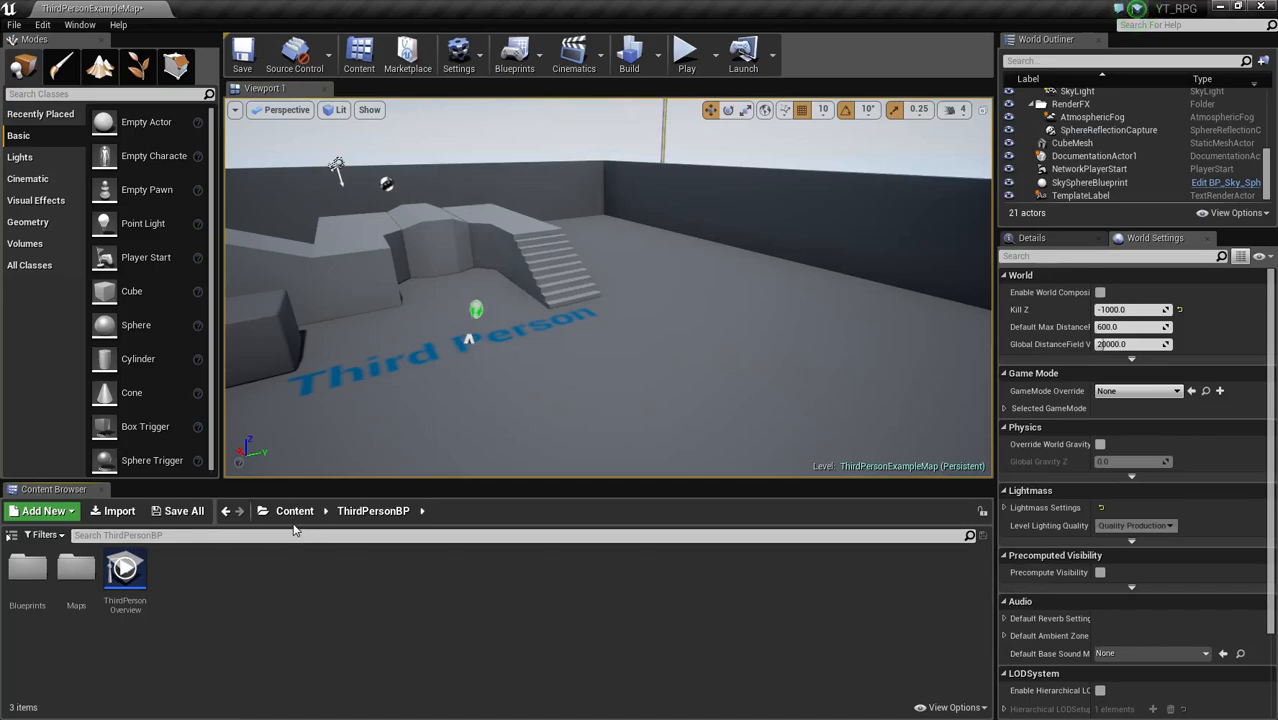
# Step: Create a folder named Player_Stuff in the project's Content folder
pyautogui.click(294, 511)
pyautogui.rightClick(338, 638)
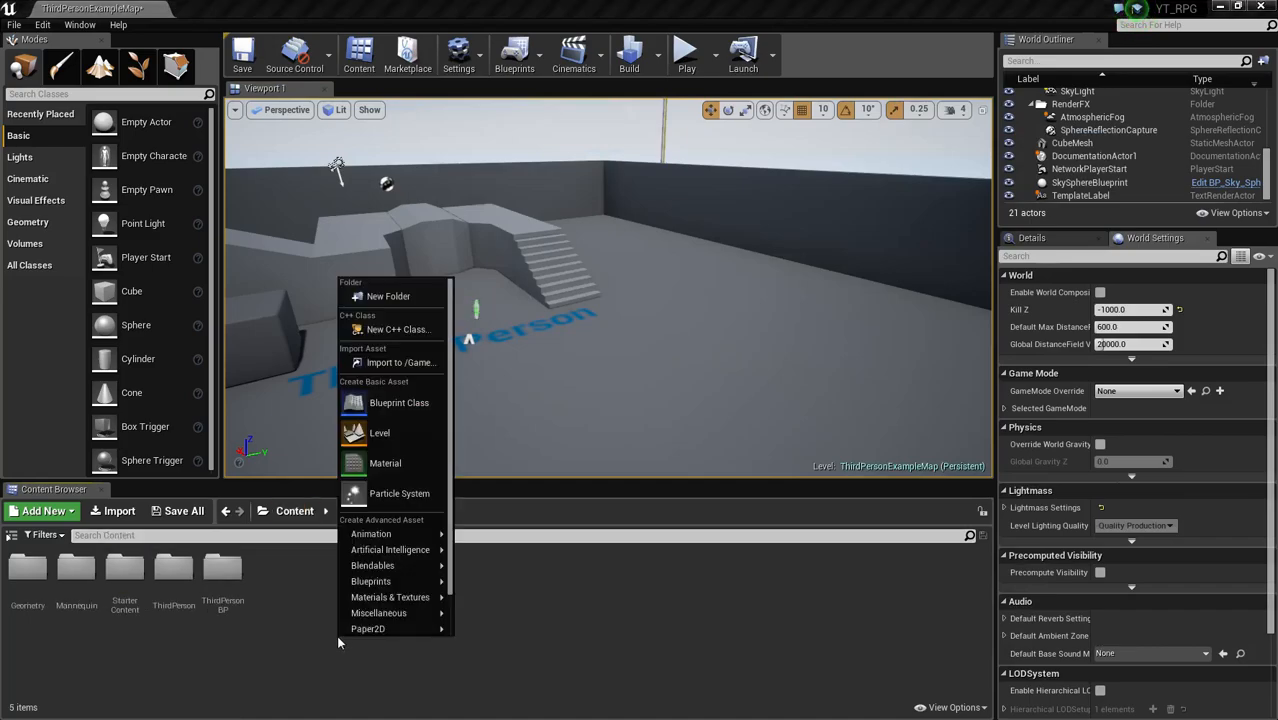
pyautogui.click(384, 298)
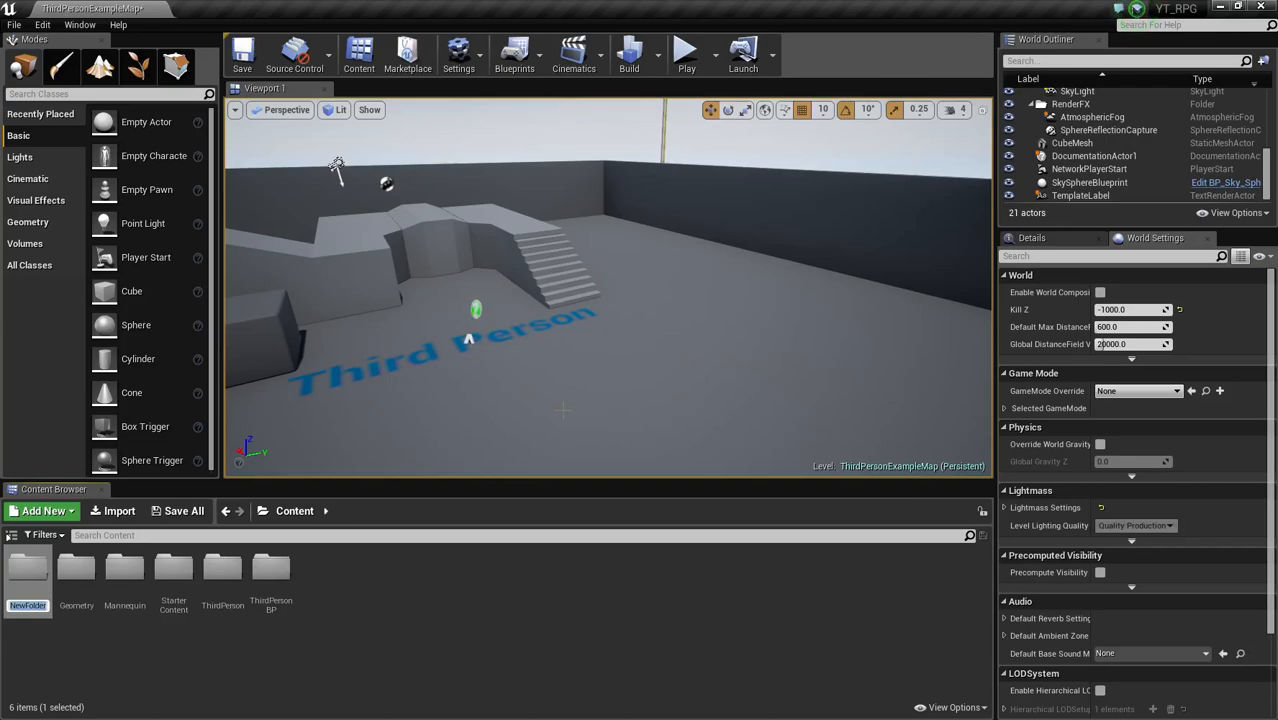
pyautogui.write('Player')
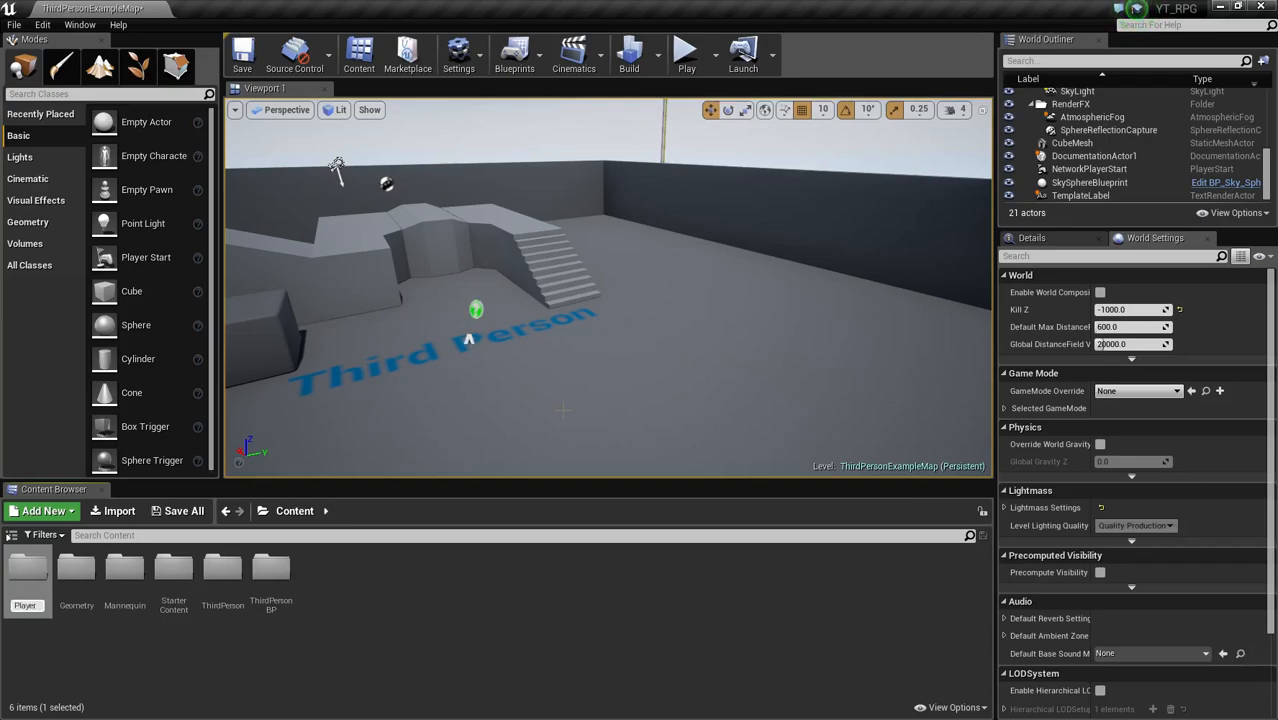
pyautogui.press('BackSpace')
pyautogui.write('_Stuff')
pyautogui.press('Return')
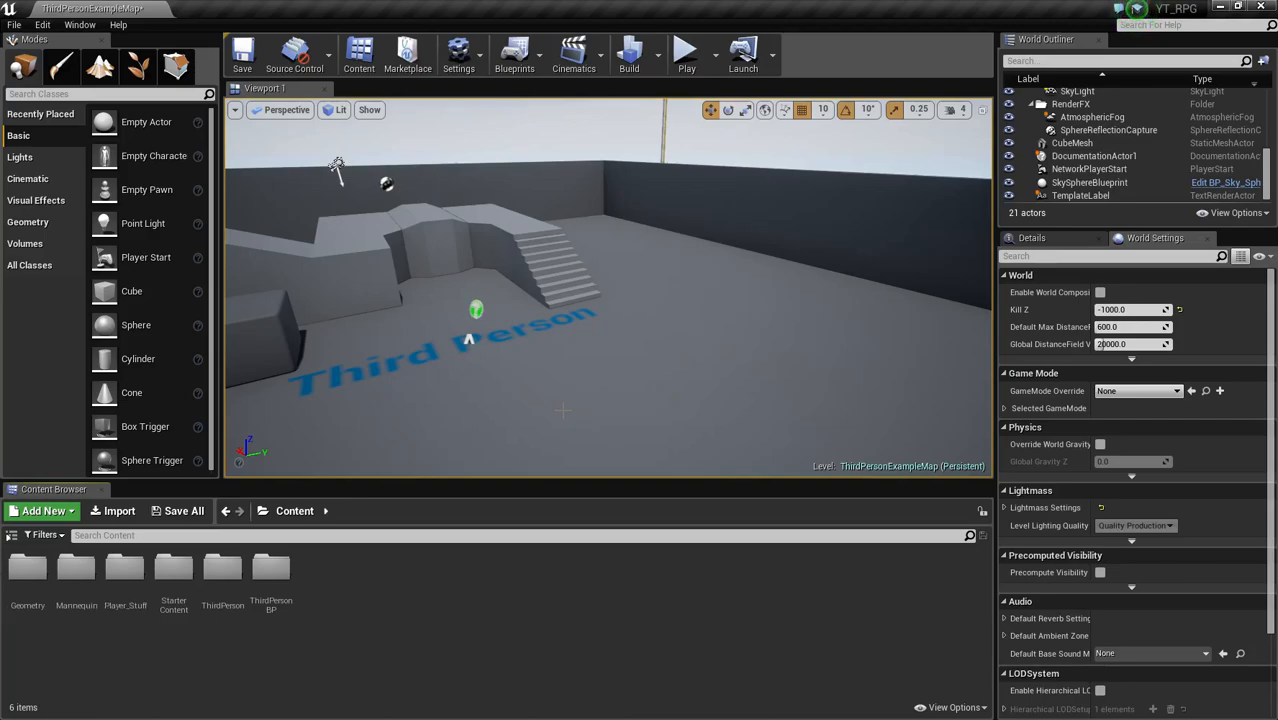
# Step: Create a folder named Anims inside Player_Stuff
pyautogui.doubleClick(126, 598)
pyautogui.rightClick(131, 593)
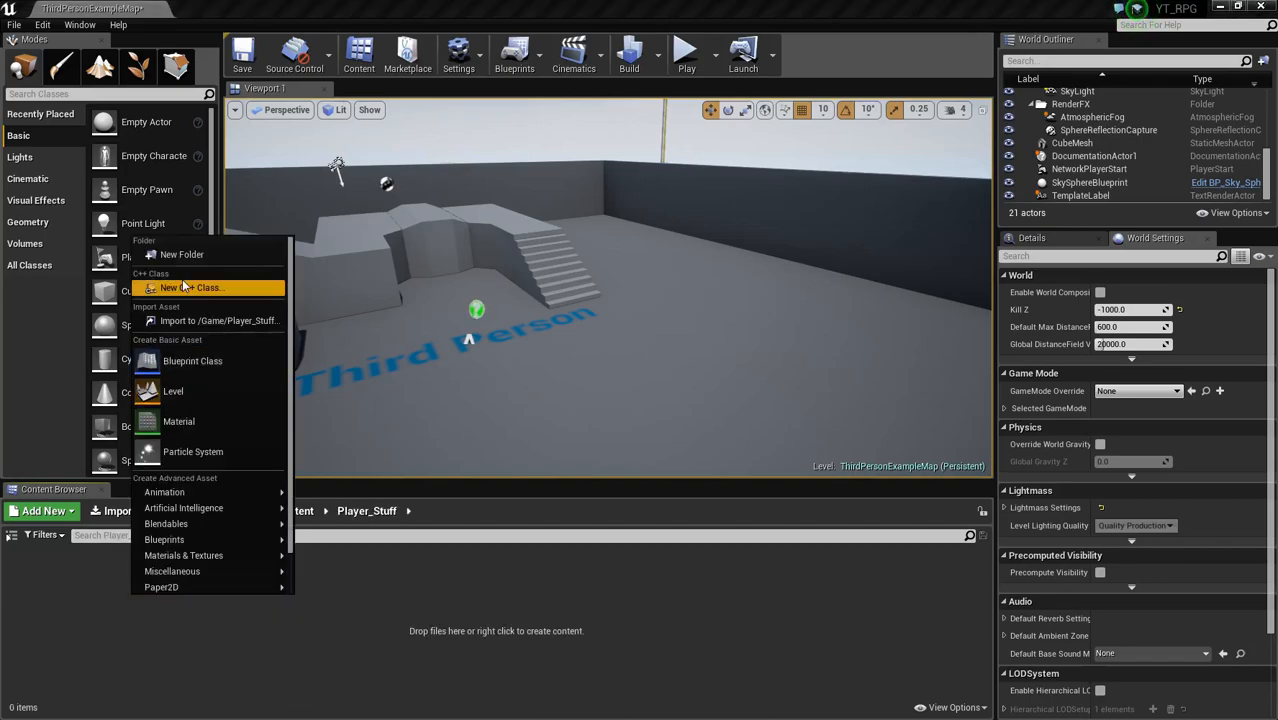
pyautogui.click(172, 255)
pyautogui.write('Anims')
pyautogui.press('Return')
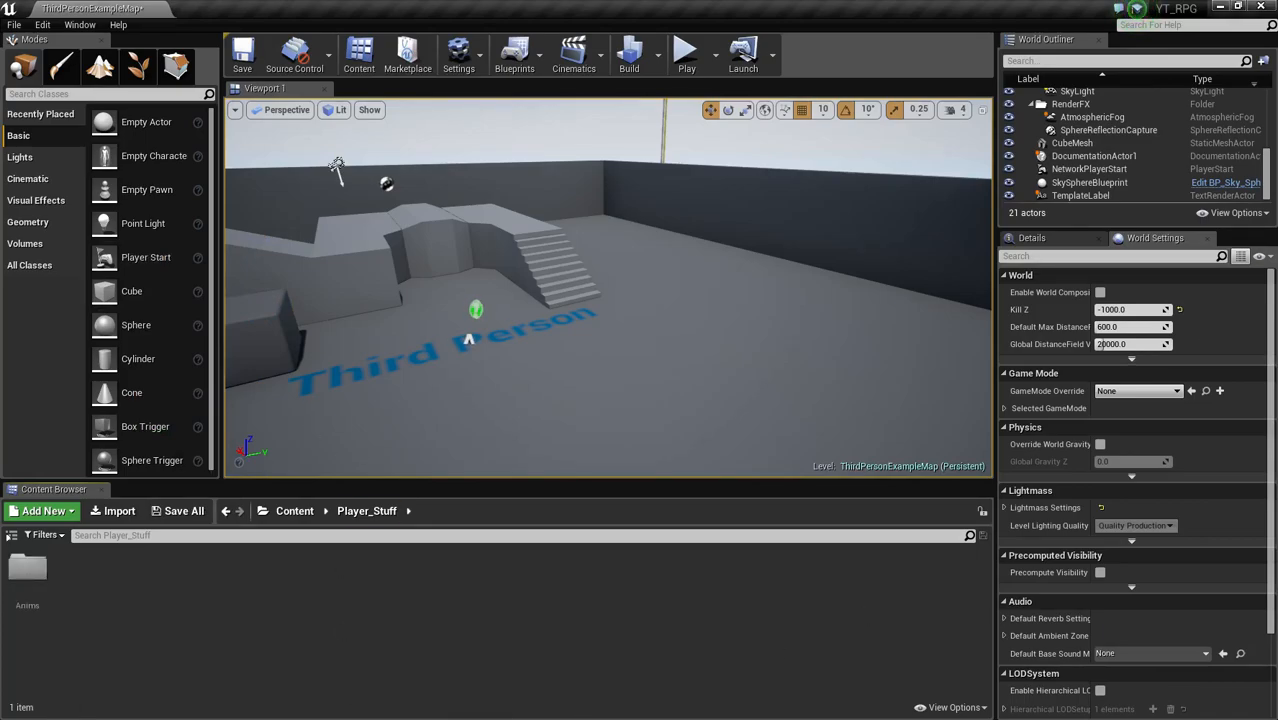
pyautogui.hotkey('alt', 'Tab')
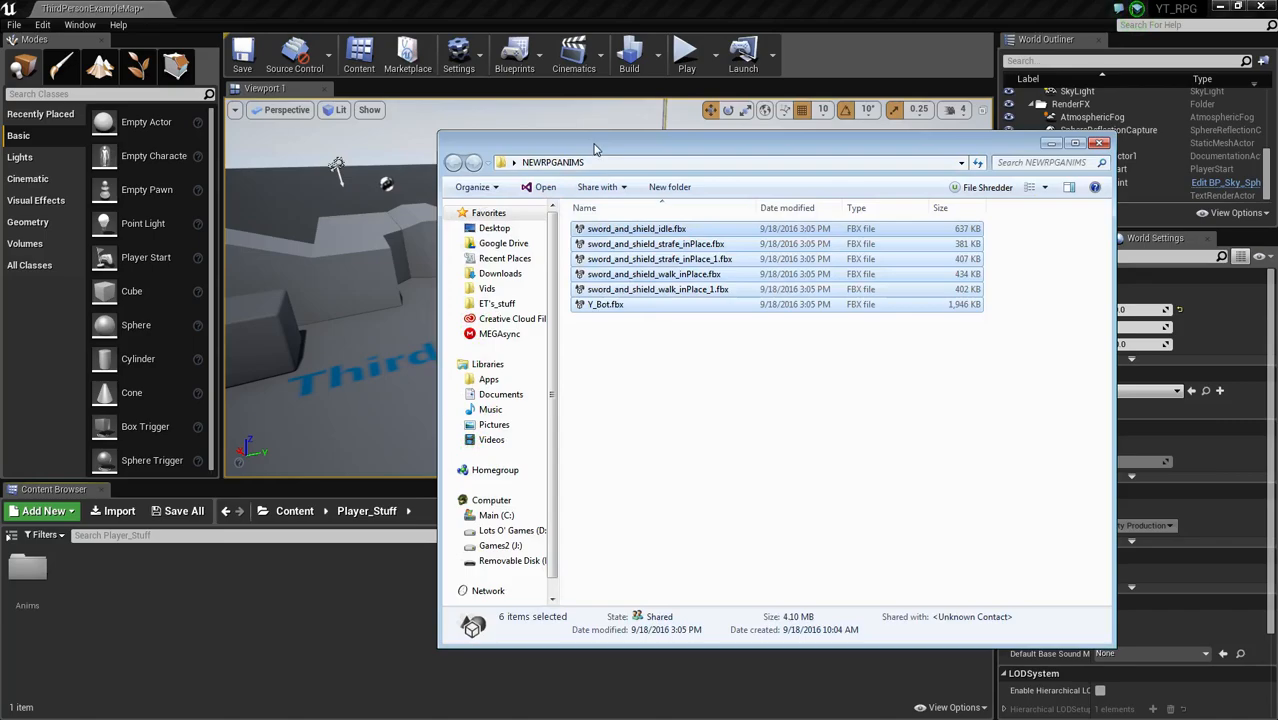
pyautogui.moveTo(595, 148); pyautogui.dragTo(647, 138)
pyautogui.click(938, 315)
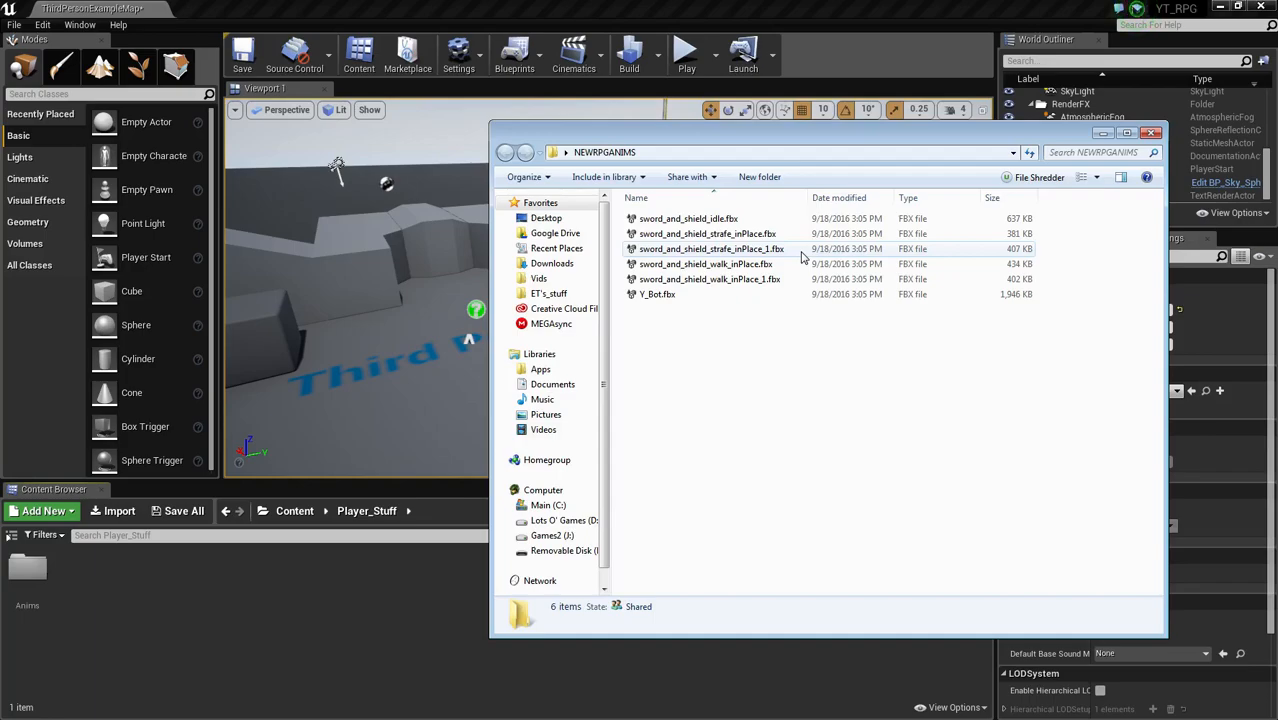
pyautogui.moveTo(769, 330); pyautogui.dragTo(678, 214)
pyautogui.moveTo(682, 218); pyautogui.dragTo(29, 573)
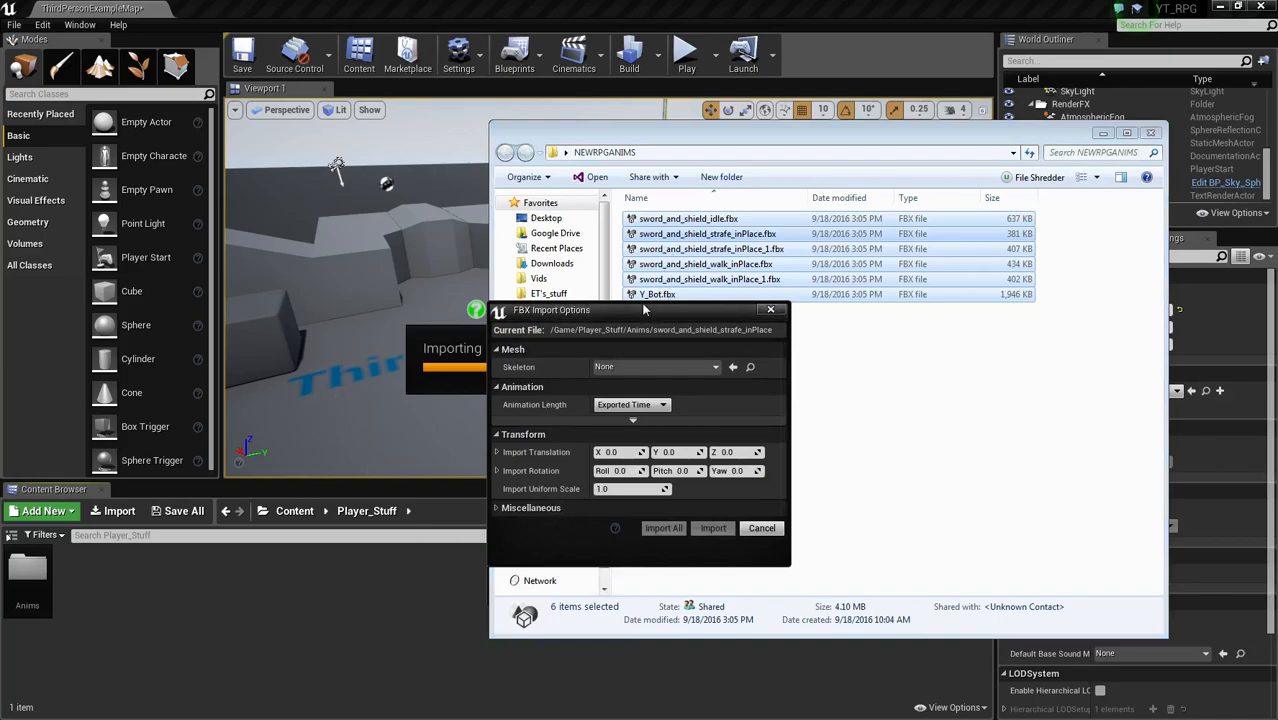
pyautogui.click(636, 367)
pyautogui.click(636, 367)
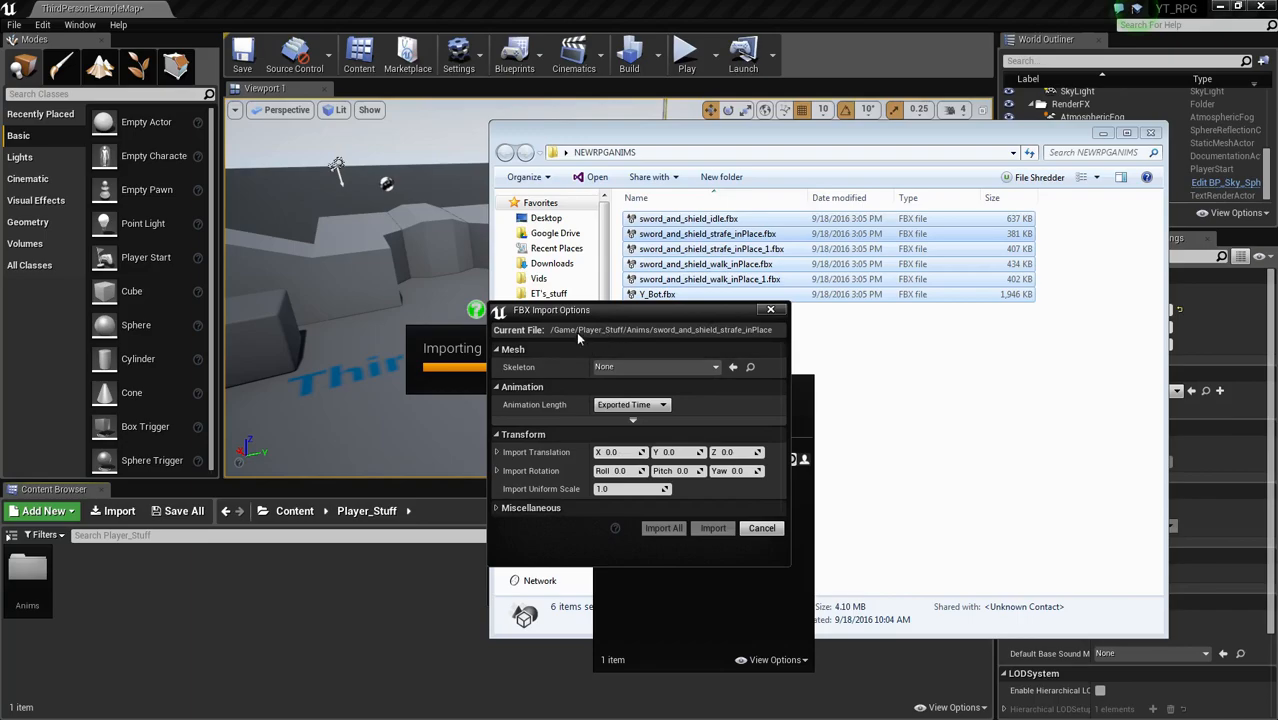
pyautogui.moveTo(588, 316); pyautogui.dragTo(660, 311)
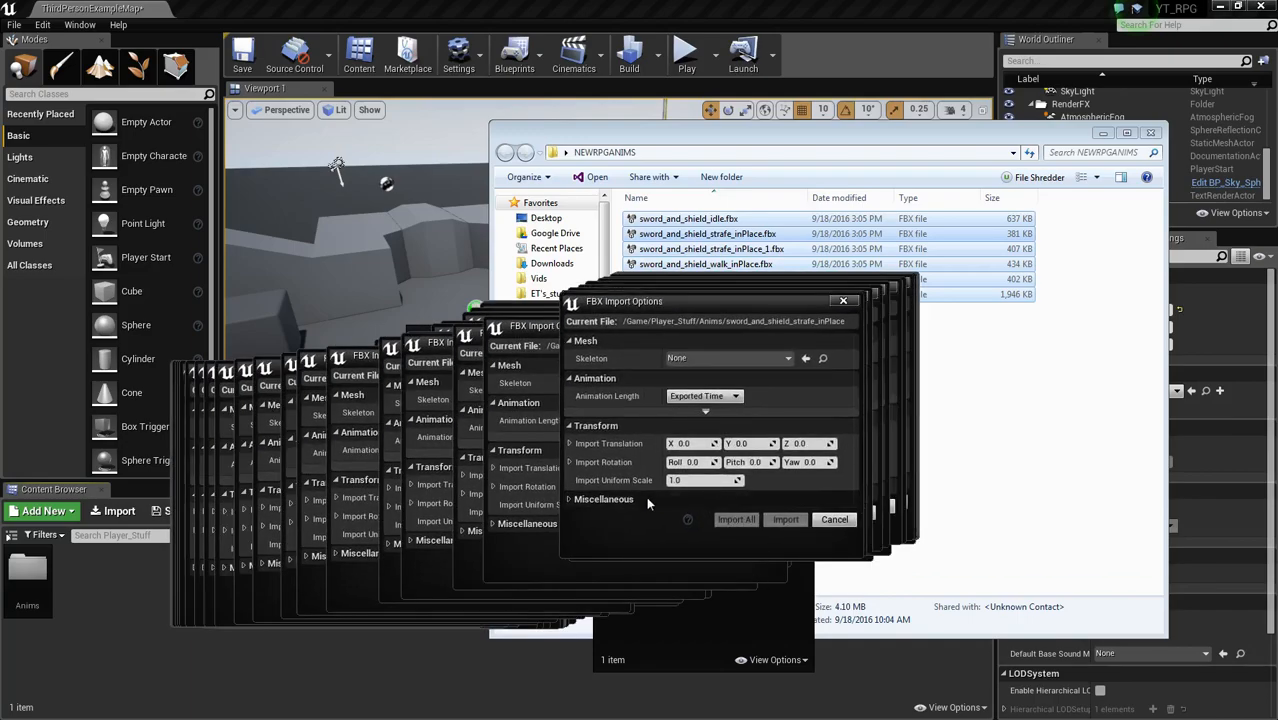
pyautogui.click(692, 357)
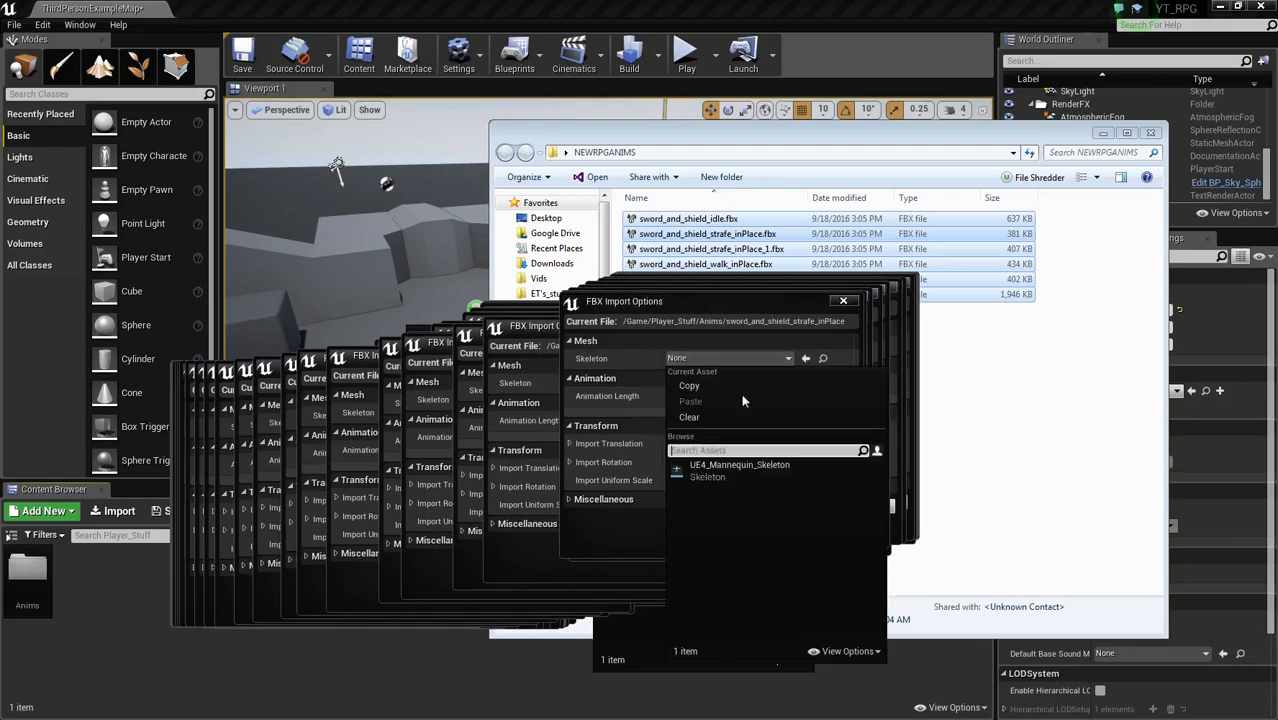
pyautogui.click(725, 387)
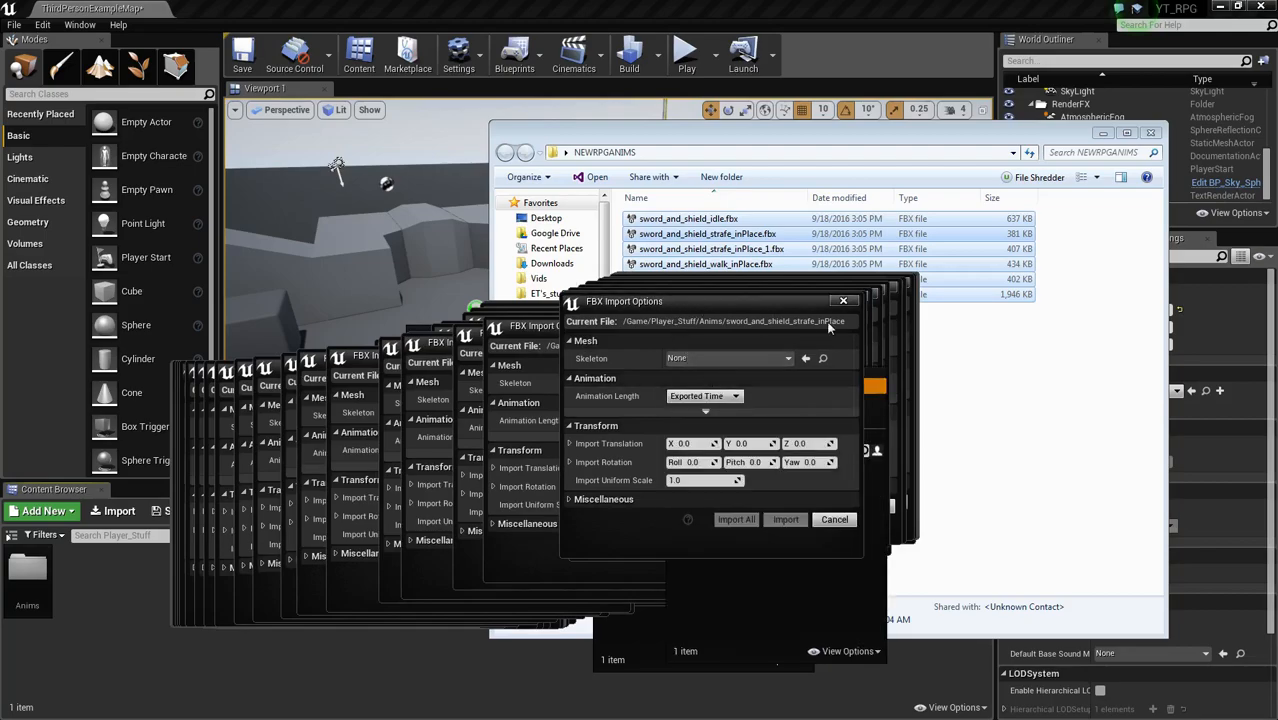
pyautogui.click(834, 519)
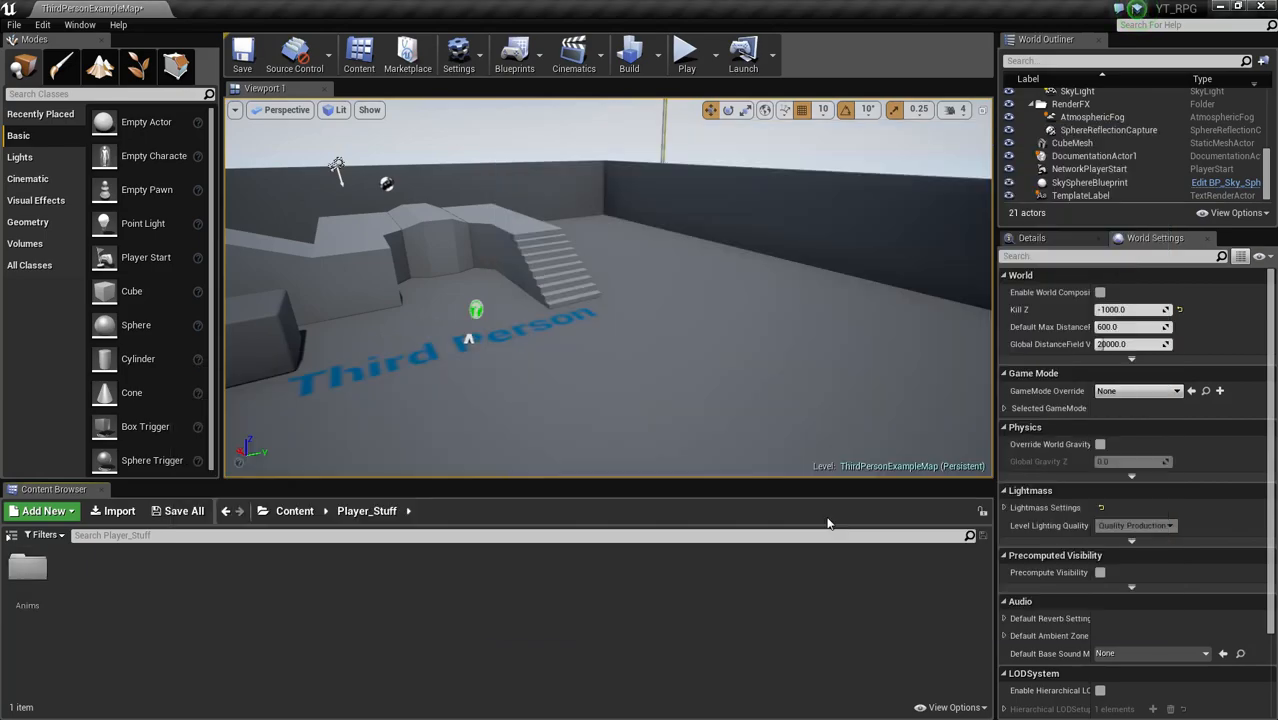
# Step: Import Y_Bot.fbx from the NEWRPGANIMS folder into Anims as a skeletal mesh with default options and dismiss the import message log
pyautogui.doubleClick(30, 575)
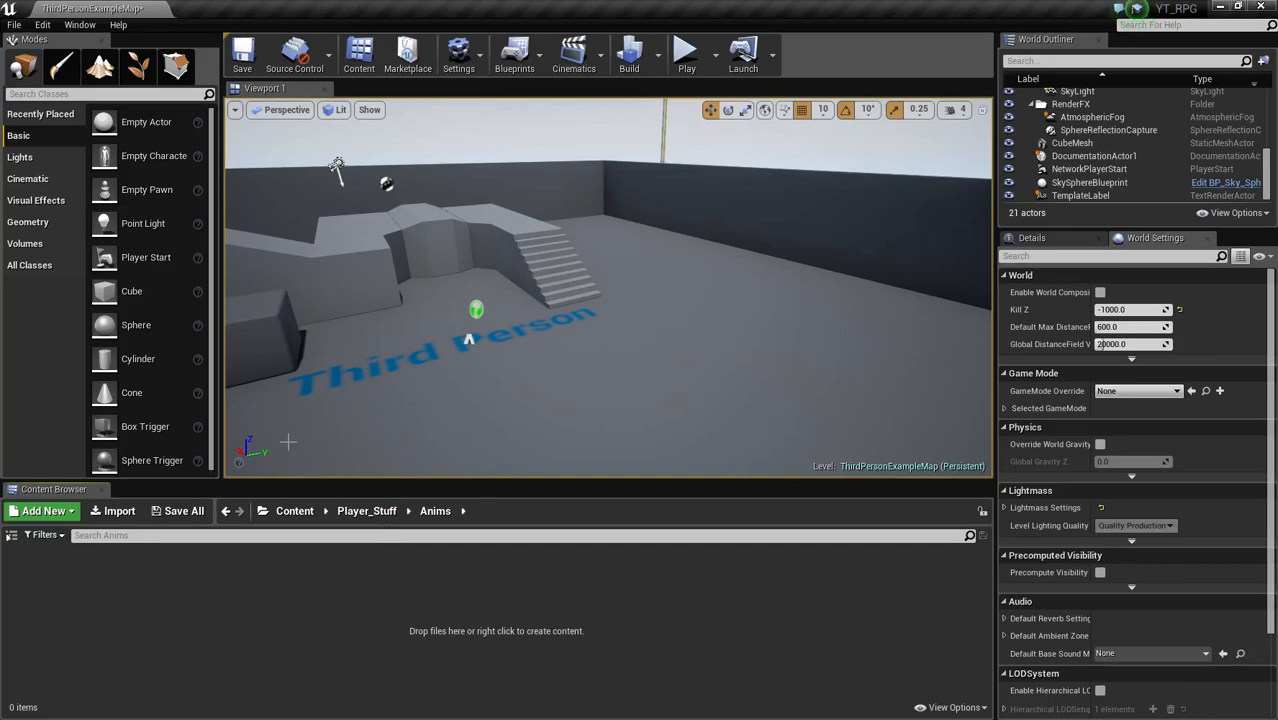
pyautogui.hotkey('alt', 'Tab')
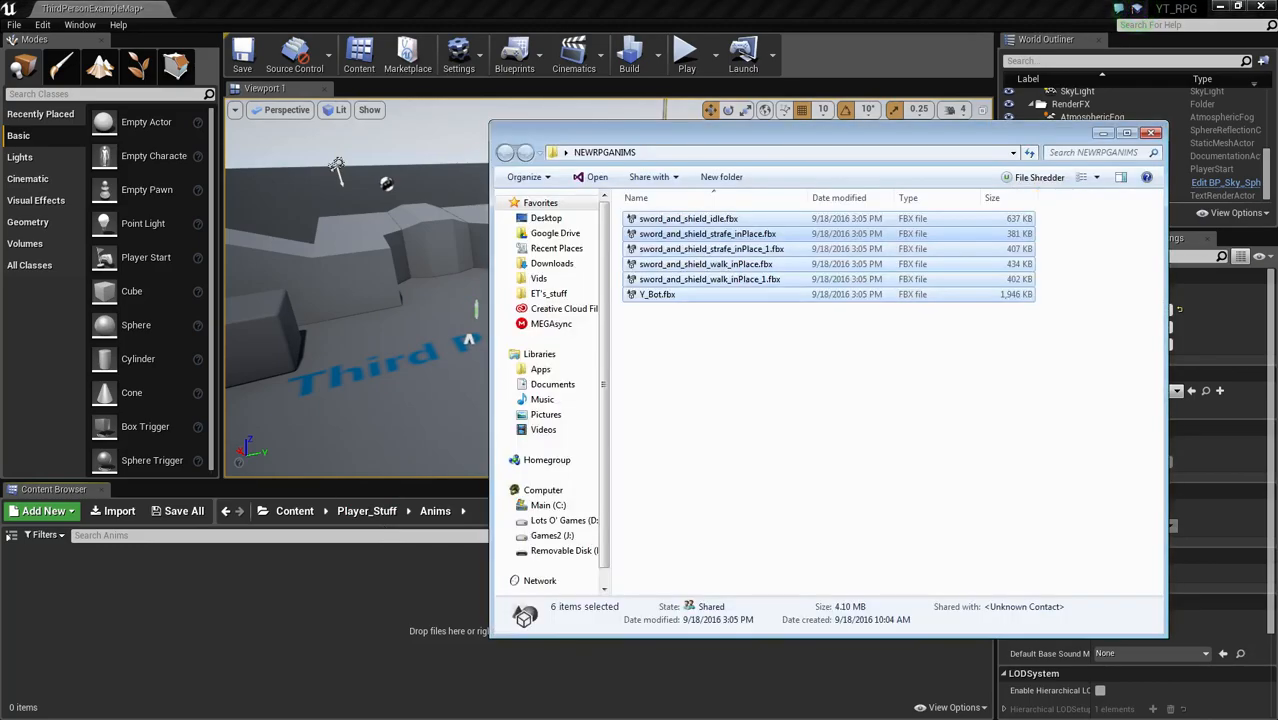
pyautogui.click(666, 294)
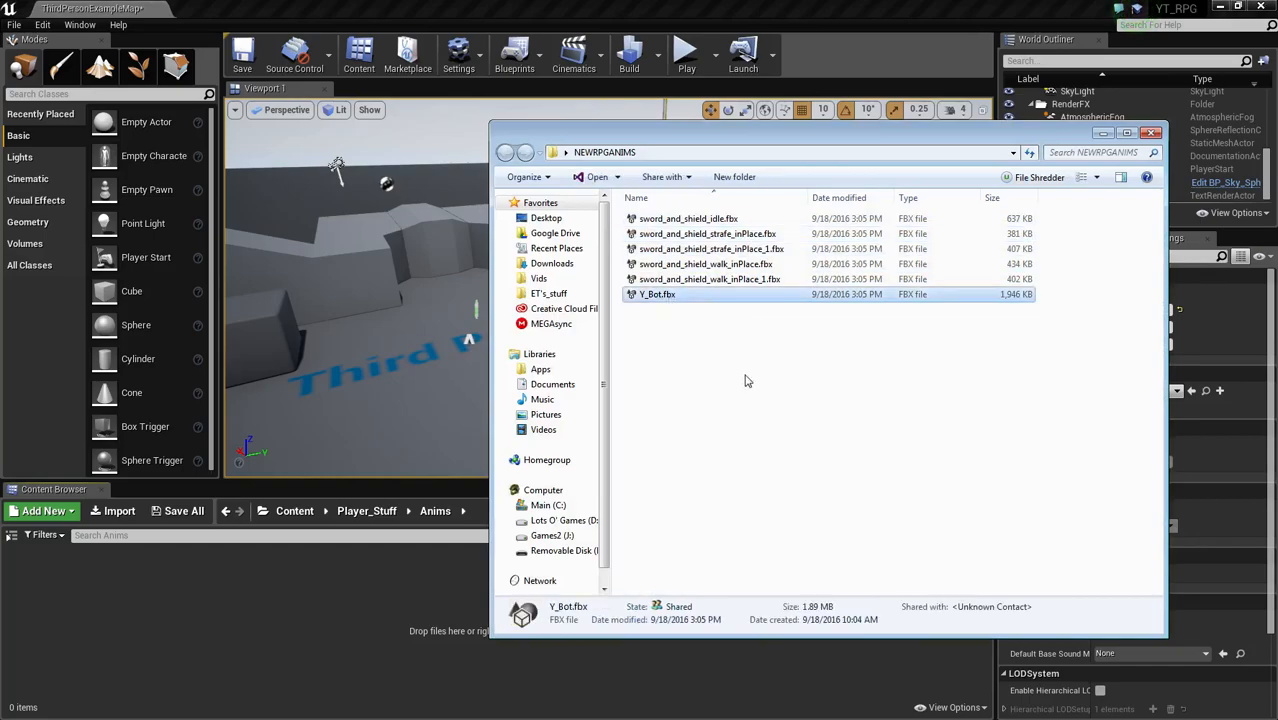
pyautogui.moveTo(312, 694); pyautogui.dragTo(340, 626)
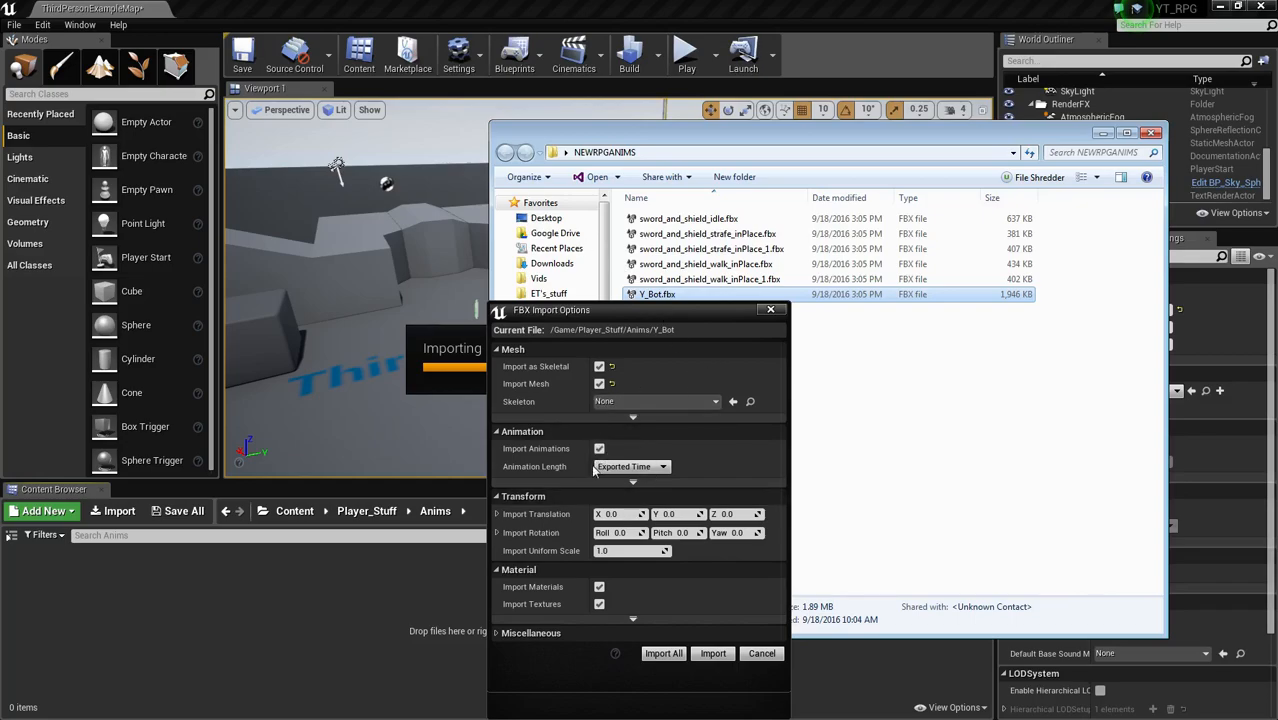
pyautogui.click(712, 655)
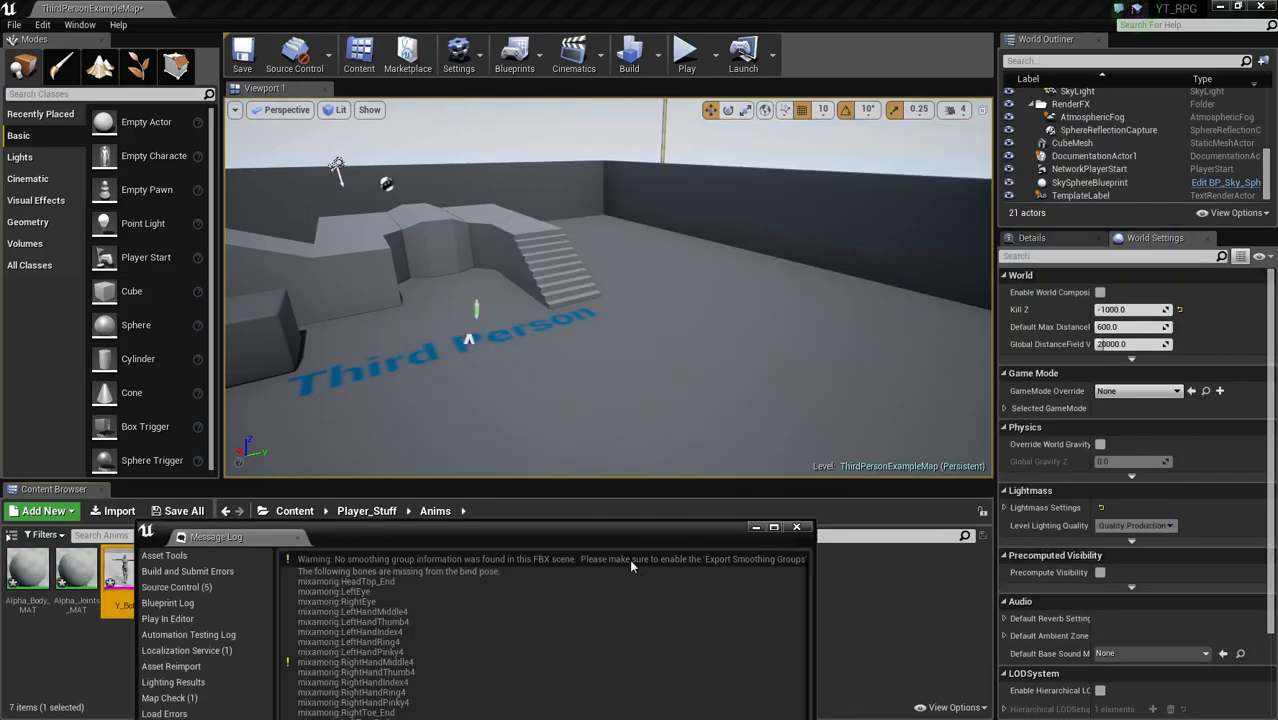
pyautogui.moveTo(591, 531); pyautogui.dragTo(725, 2)
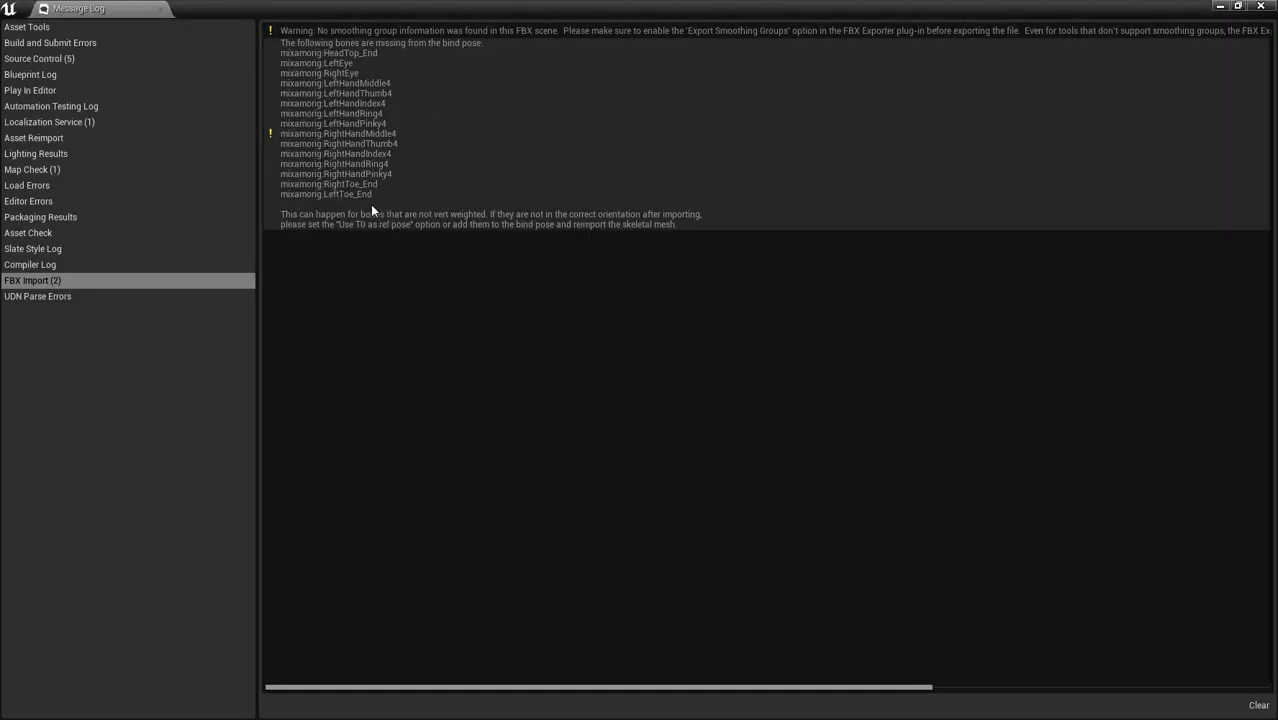
pyautogui.moveTo(740, 6); pyautogui.dragTo(548, 135)
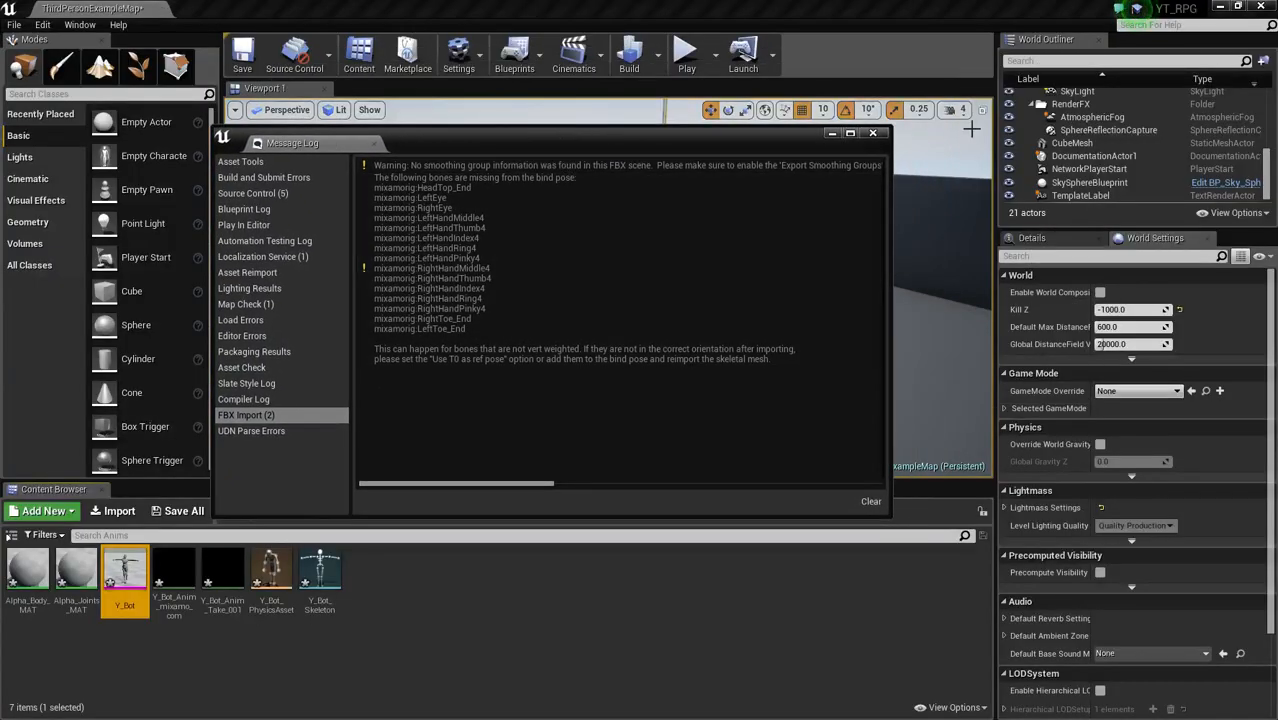
pyautogui.click(872, 133)
# Step: Delete the Y_Bot_Anim_mixamo_com and Y_Bot_Anim_Take_001 animation assets from the Anims folder
pyautogui.click(213, 610)
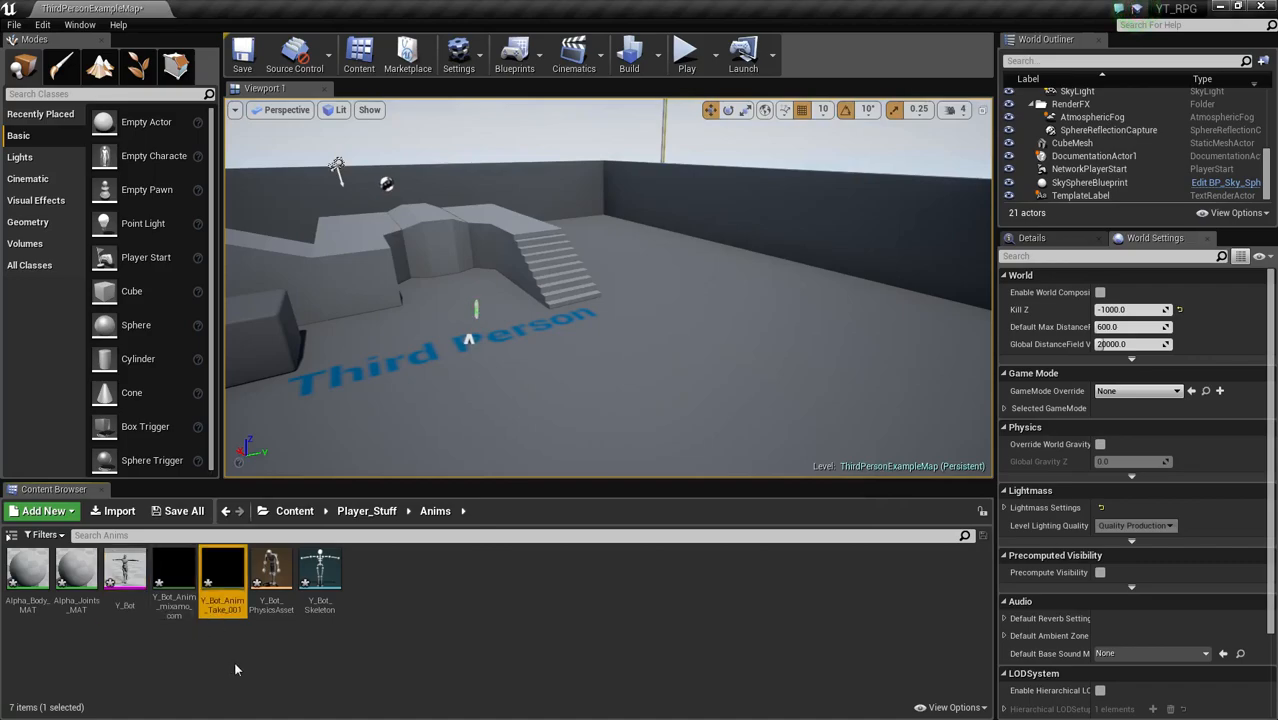
pyautogui.click(176, 597)
pyautogui.keyDown('ctrl'); pyautogui.click(216, 599); pyautogui.keyUp('ctrl')
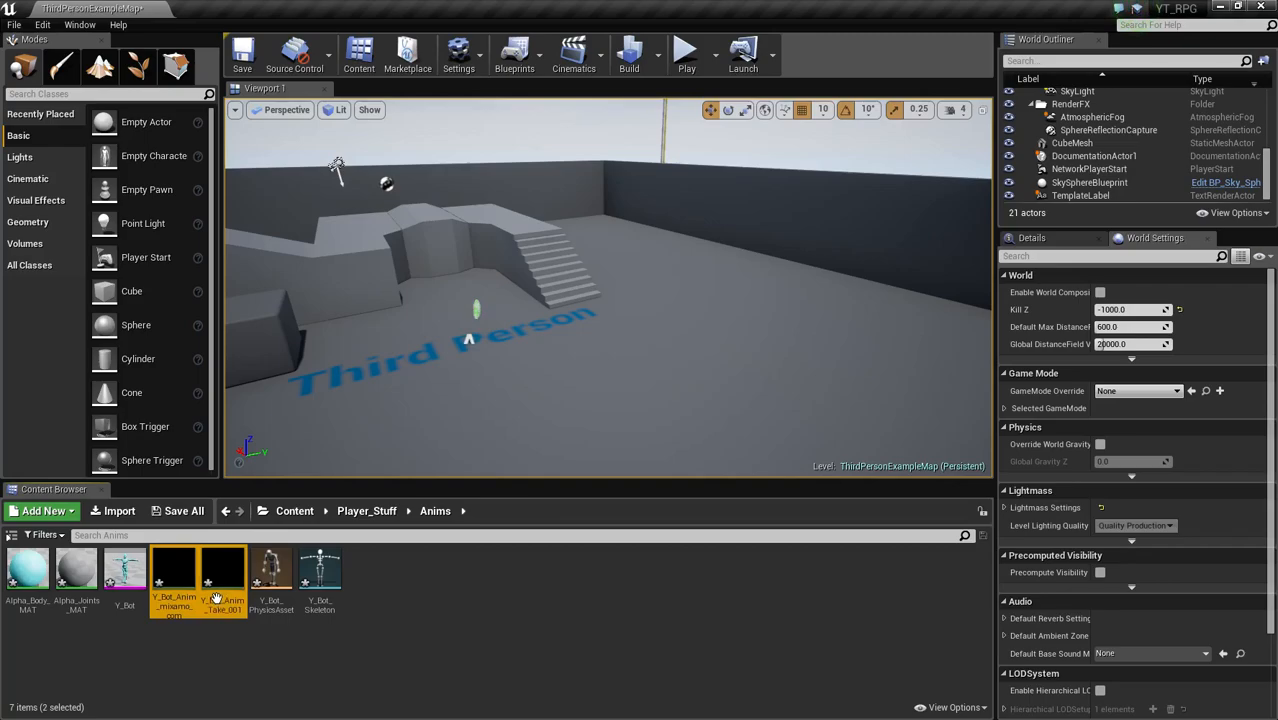
pyautogui.press('Delete')
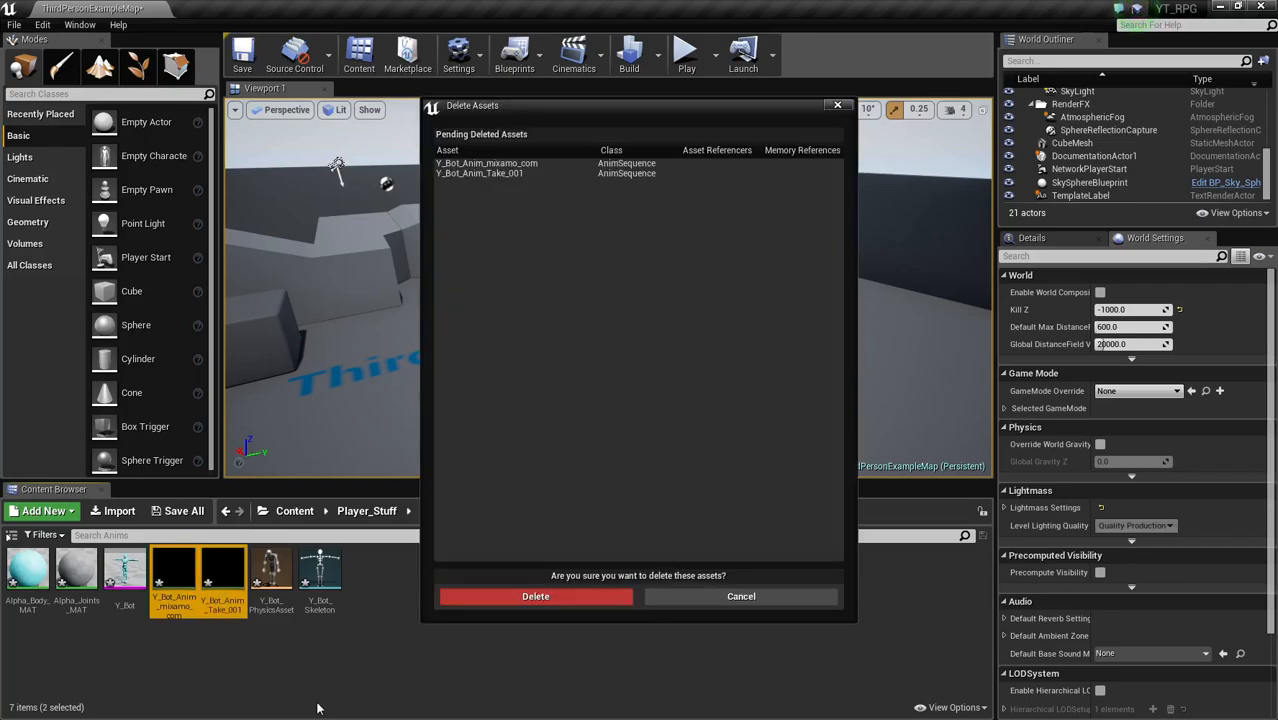
pyautogui.click(537, 598)
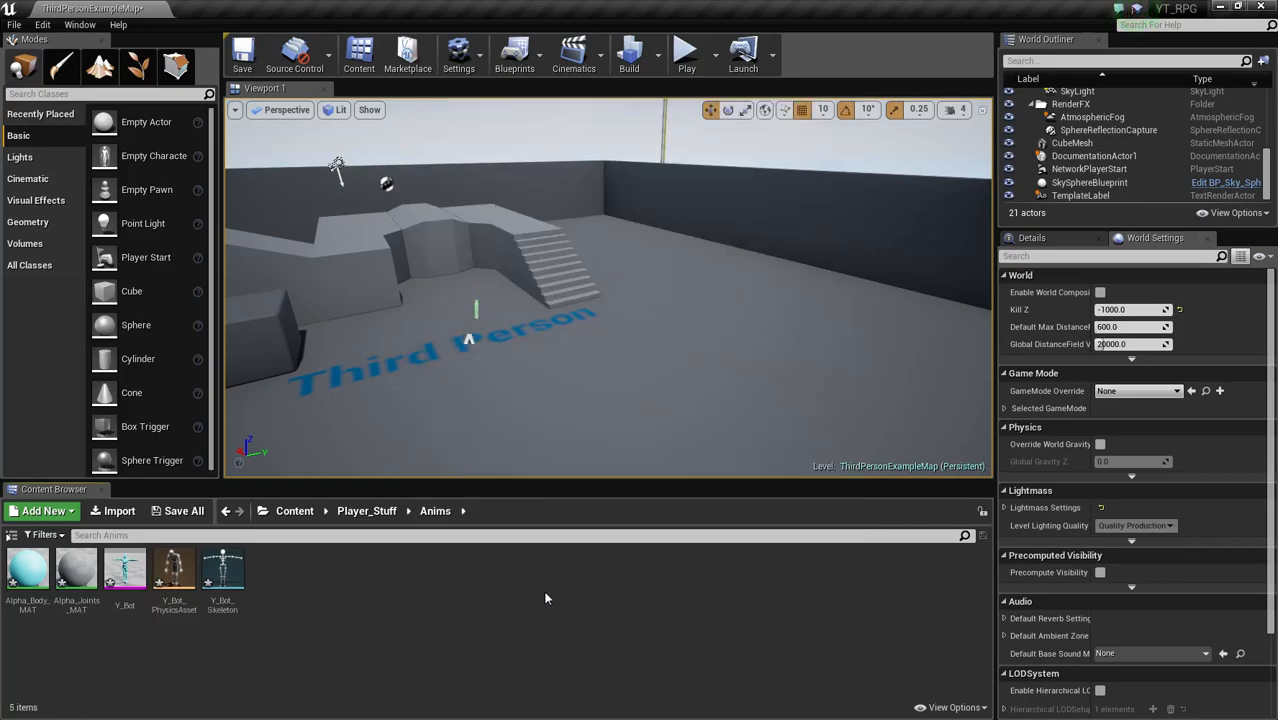
# Step: Open the Y_Bot skeletal mesh in a full-size editor, examine the model up close from several angles and close it
pyautogui.doubleClick(123, 595)
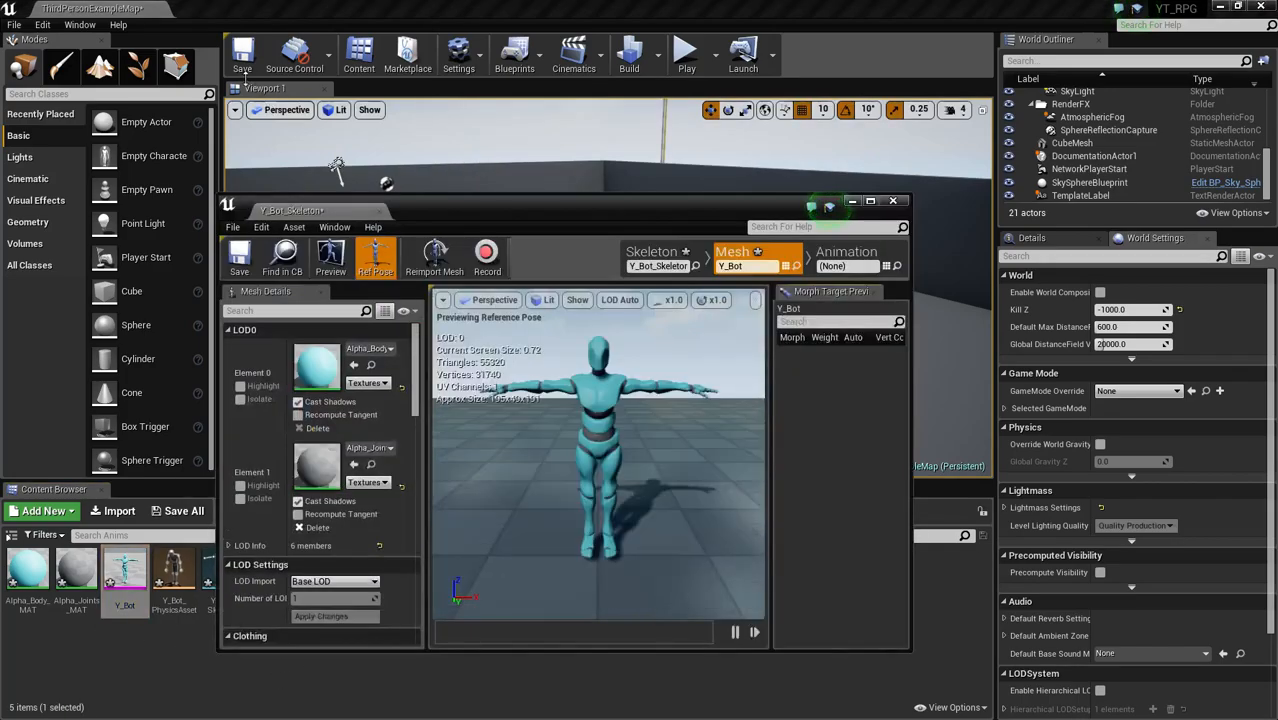
pyautogui.doubleClick(551, 226)
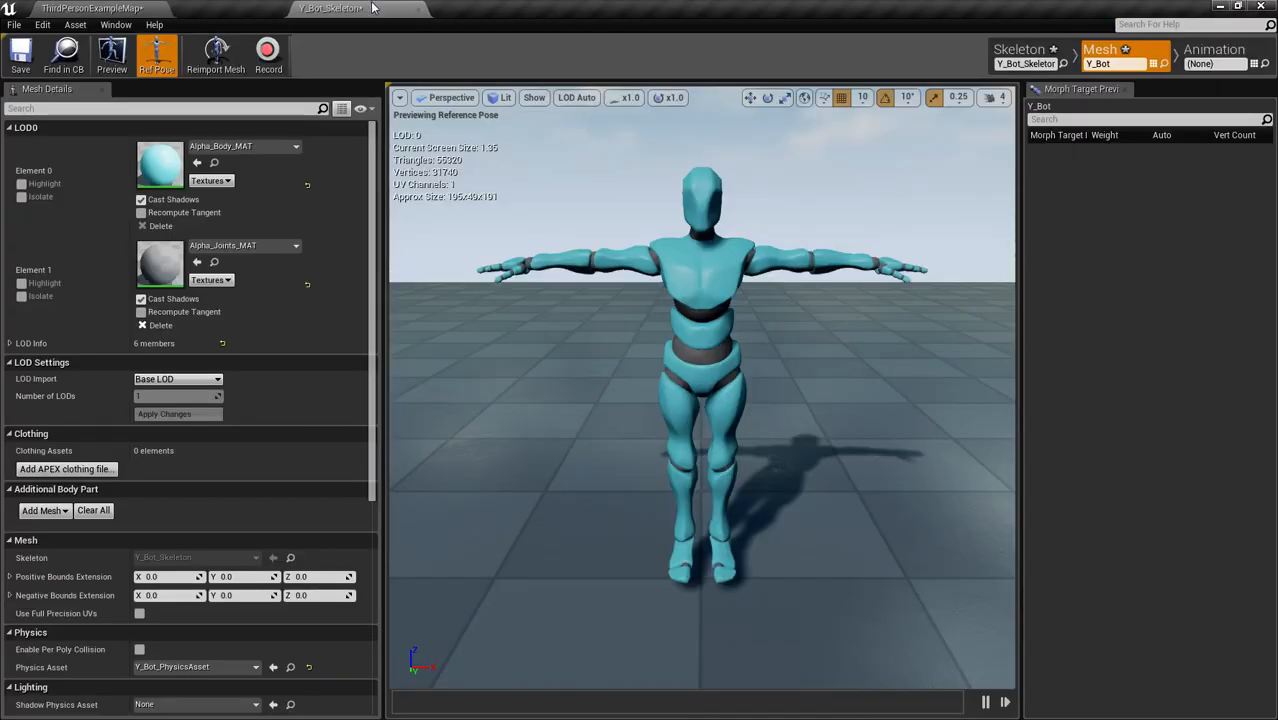
pyautogui.moveTo(775, 250); pyautogui.dragTo(708, 212, button='right')
pyautogui.press('w')
pyautogui.press('w')
pyautogui.press('w')
pyautogui.press('w')
pyautogui.press('s')
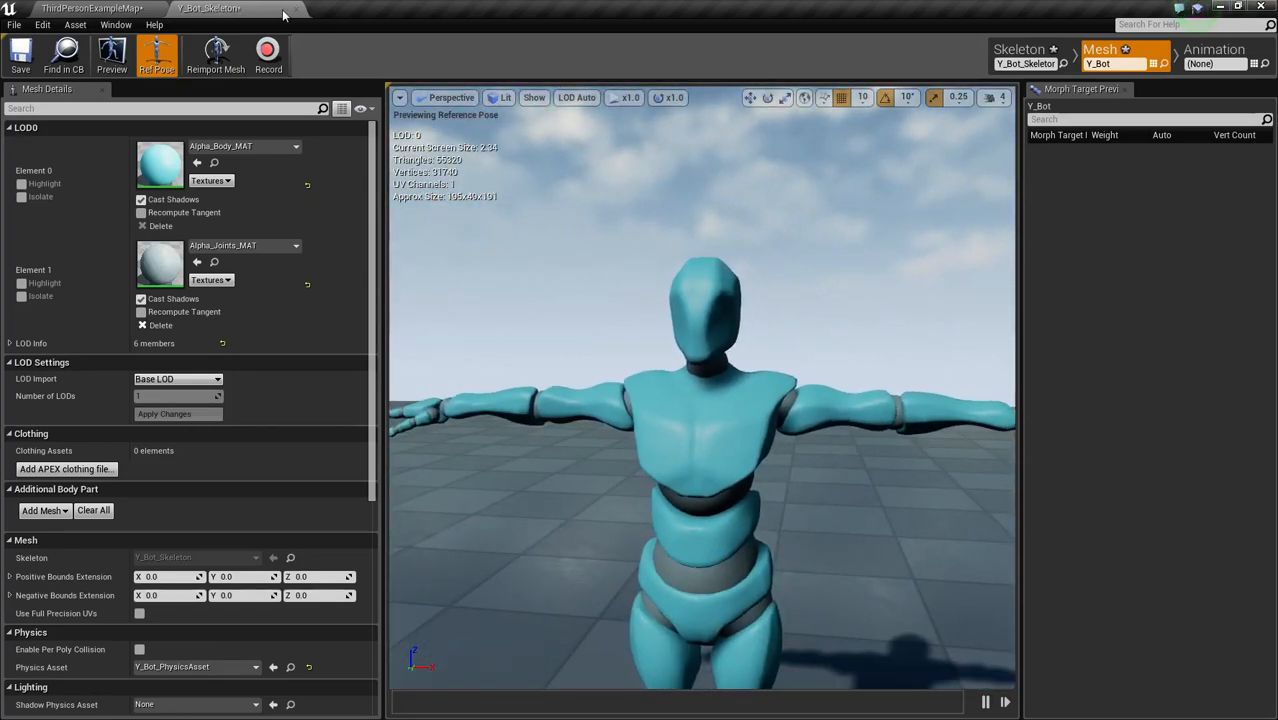
pyautogui.press('w')
pyautogui.moveTo(660, 264); pyautogui.dragTo(518, 262, button='right')
pyautogui.press('w')
pyautogui.press('w')
pyautogui.press('a')
pyautogui.press('s')
pyautogui.press('a')
pyautogui.press('w')
pyautogui.press('s')
pyautogui.press('w')
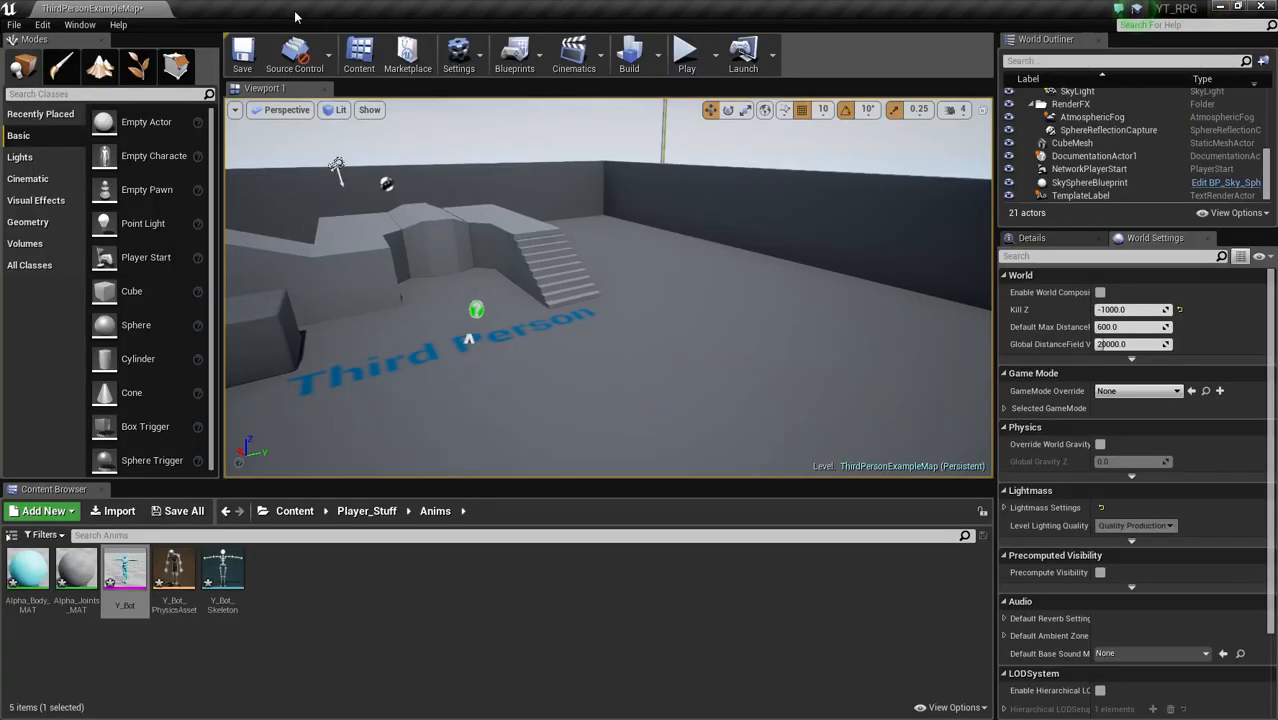
pyautogui.click(297, 9)
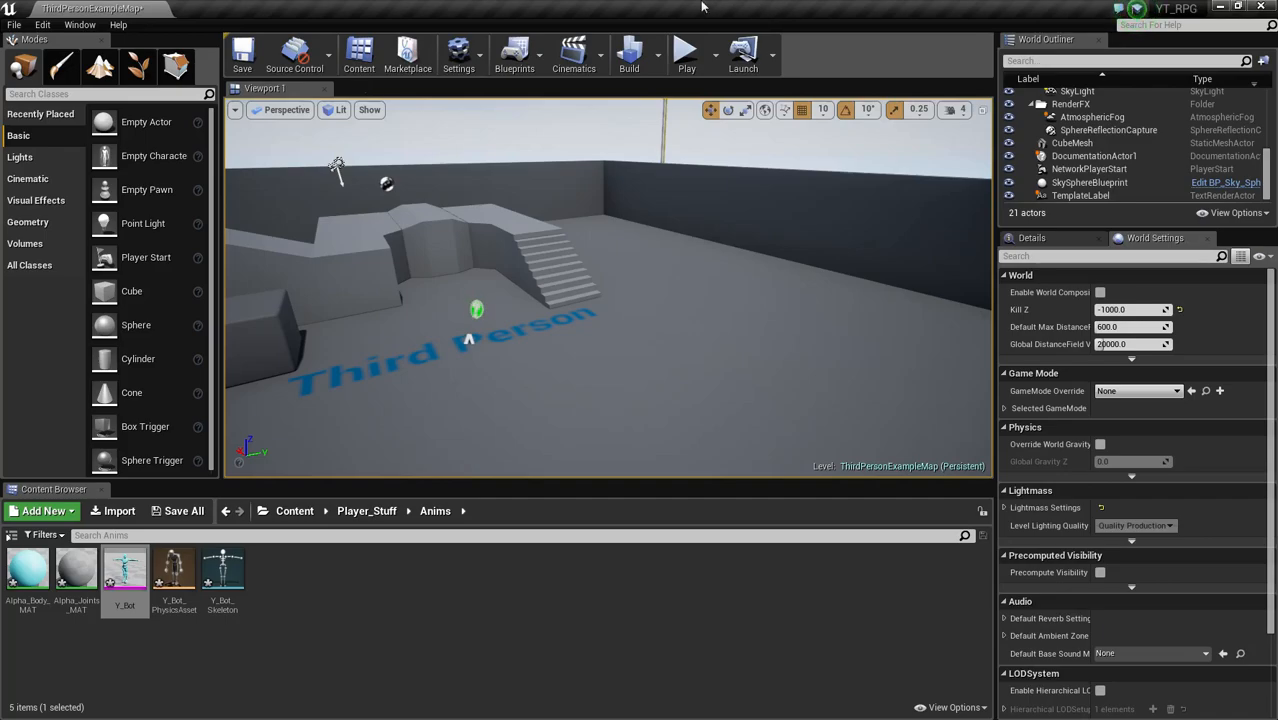
# Step: Import the five sword_and_shield FBX animations from NEWRPGANIMS into Anims, using Y_Bot_Skeleton as the skeleton for all of them
pyautogui.hotkey('alt', 'Tab')
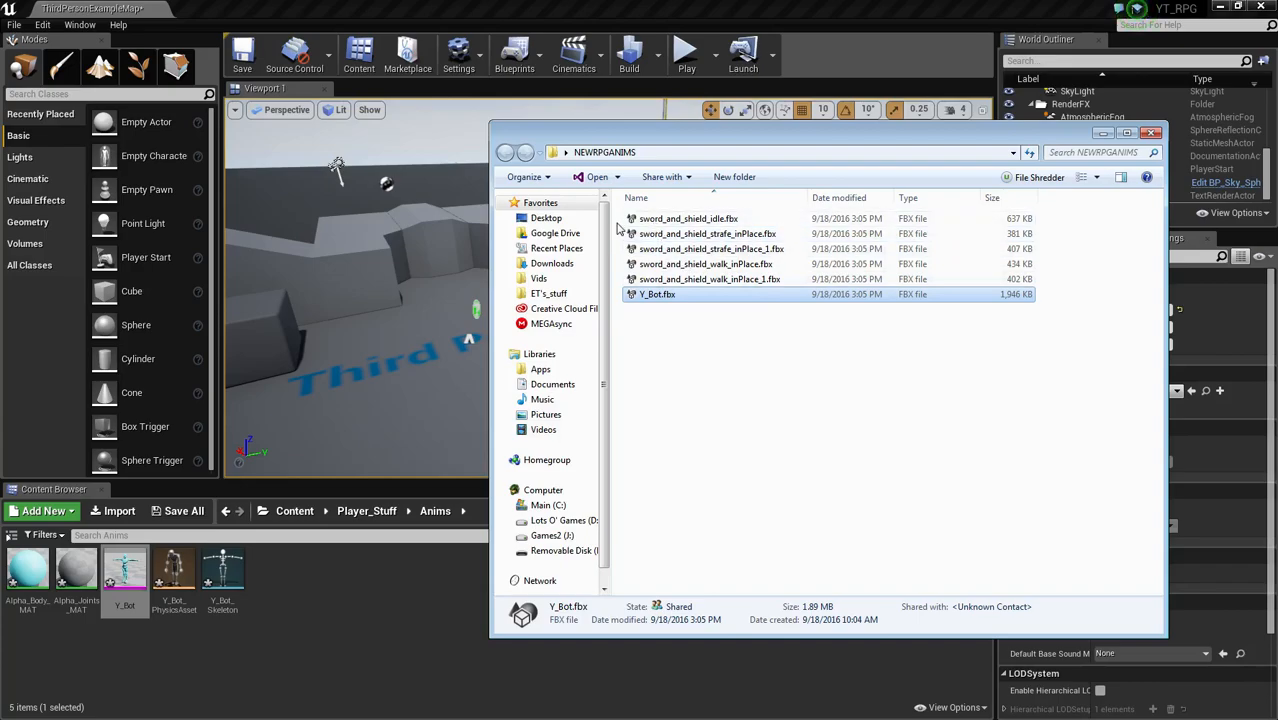
pyautogui.moveTo(621, 212); pyautogui.dragTo(692, 279)
pyautogui.moveTo(789, 218); pyautogui.dragTo(369, 602)
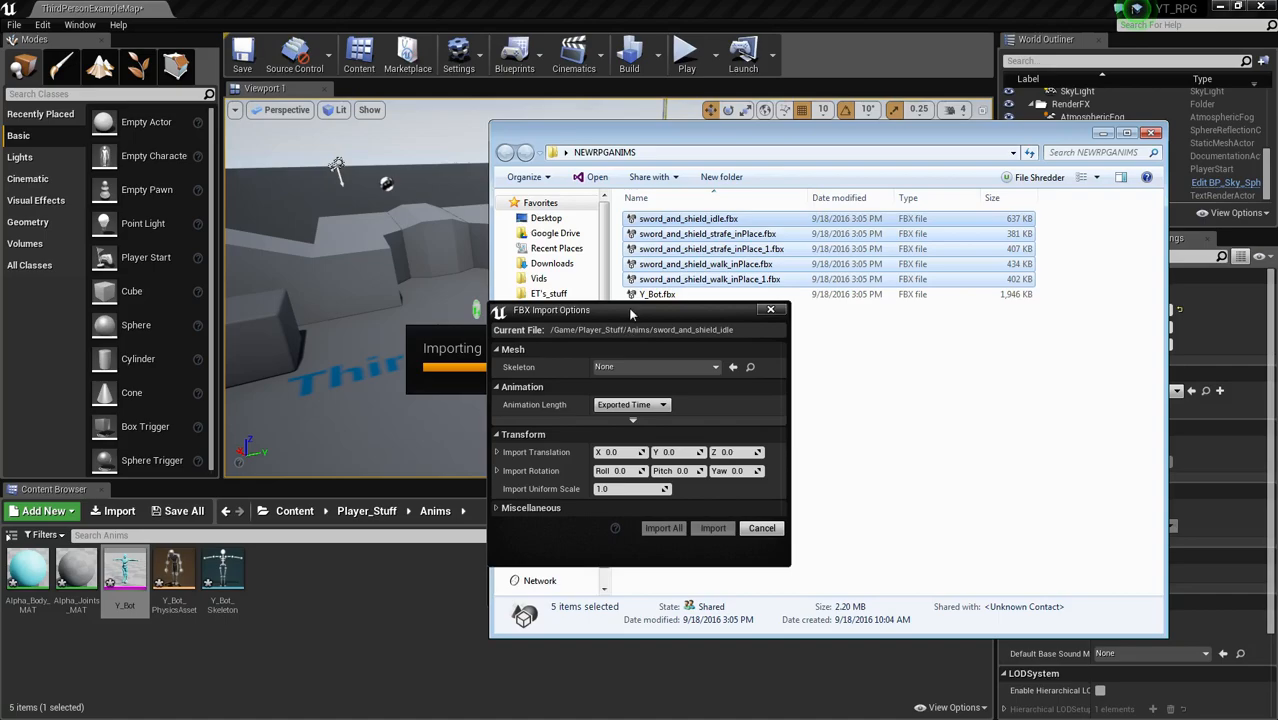
pyautogui.click(644, 366)
pyautogui.click(705, 499)
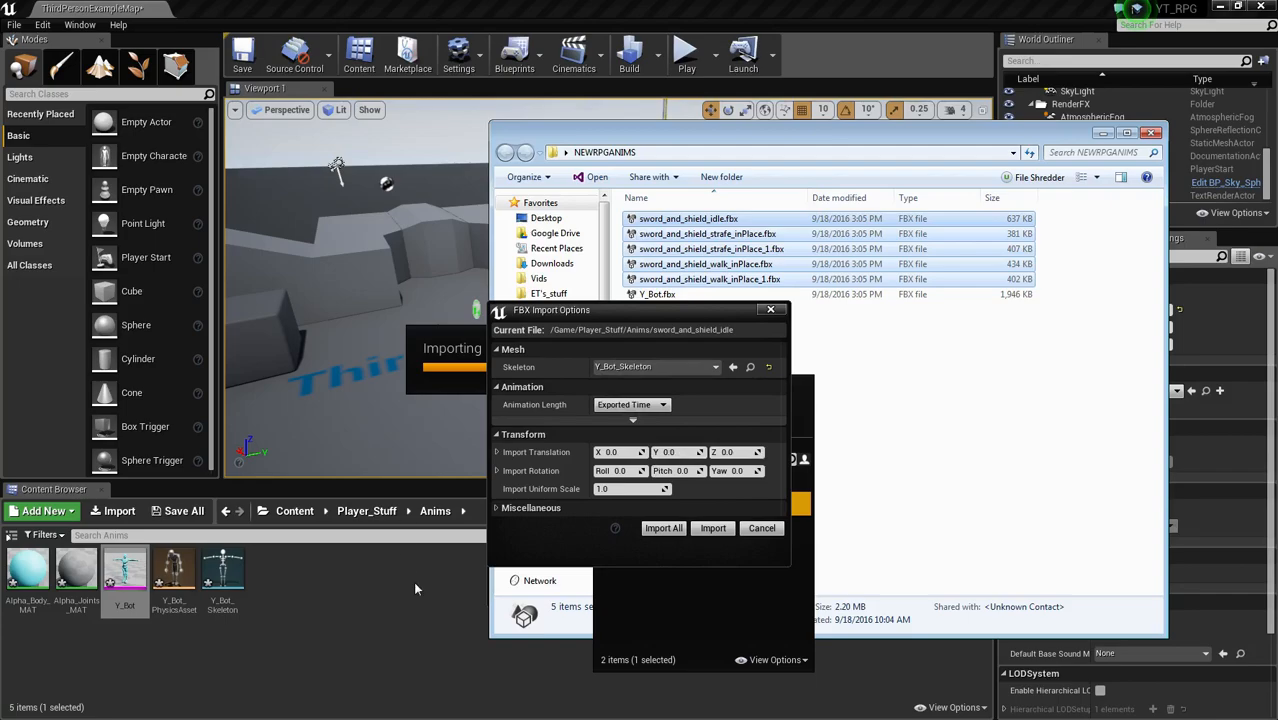
pyautogui.click(648, 370)
pyautogui.click(648, 371)
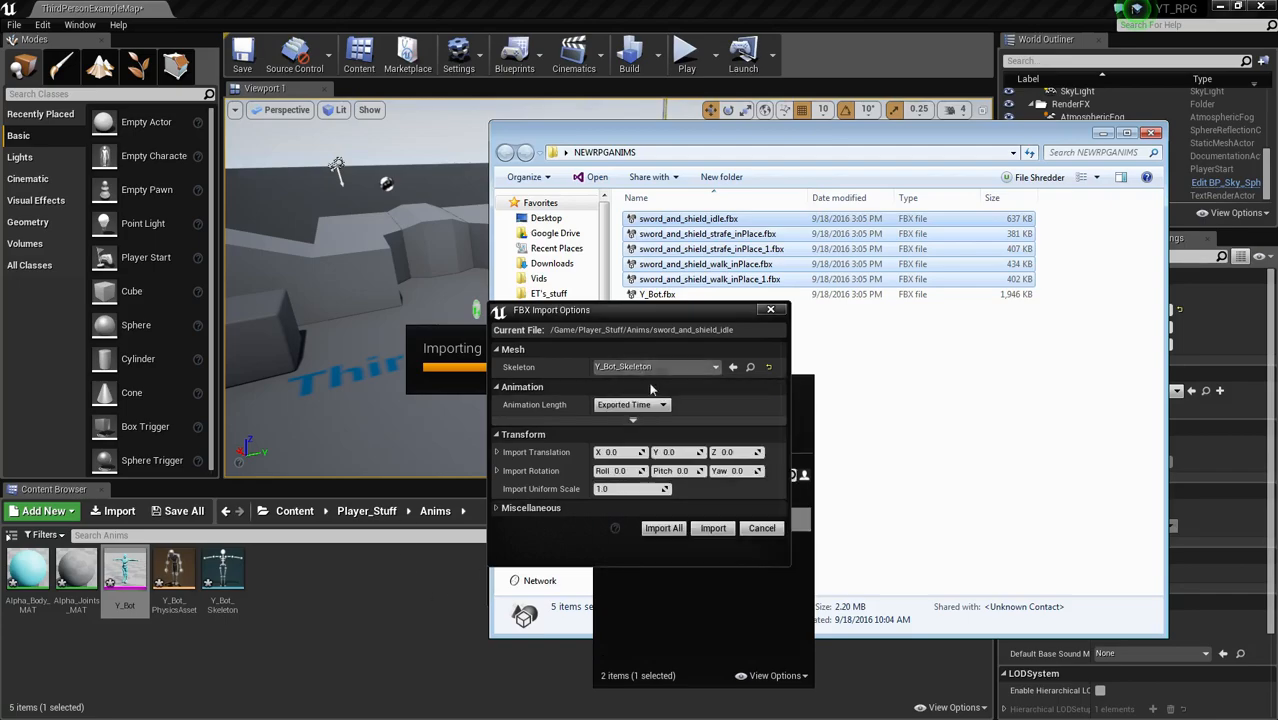
pyautogui.click(661, 529)
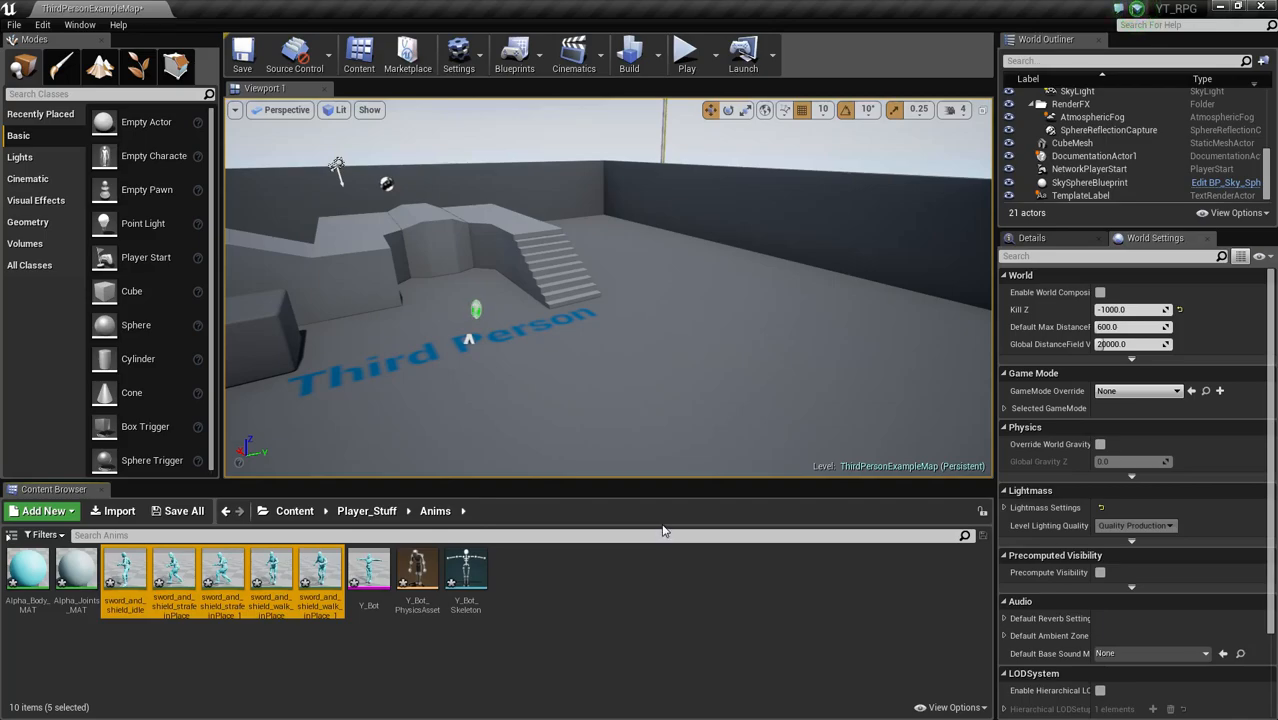
# Step: Preview the sword_and_shield_strafe_inPlace animation and rename it sword_and_shield_strafe_Right
pyautogui.click(405, 652)
pyautogui.click(170, 608)
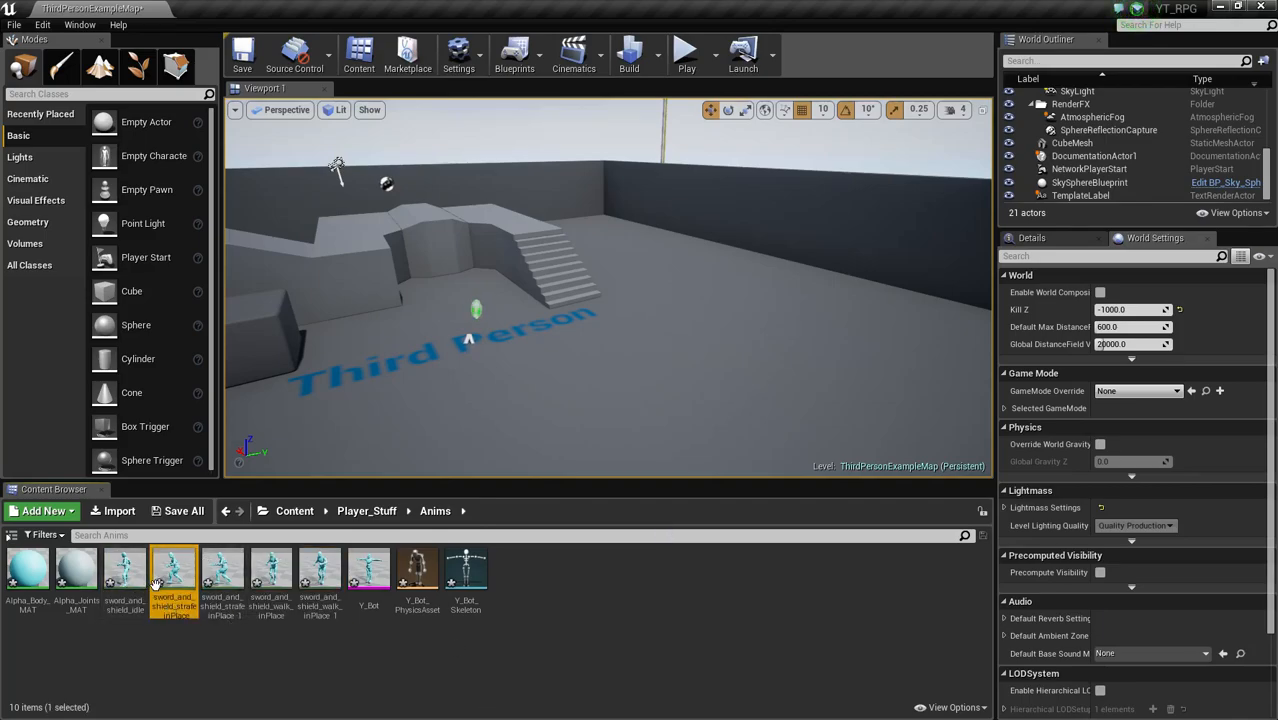
pyautogui.doubleClick(166, 590)
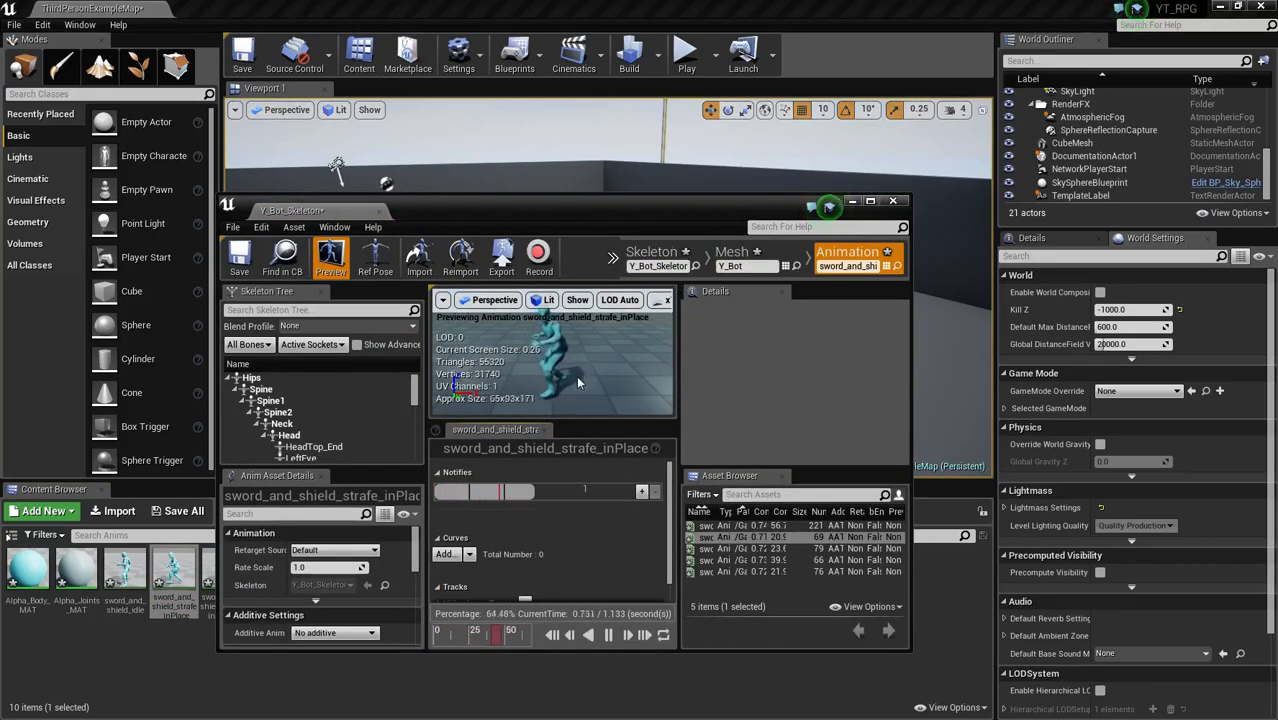
pyautogui.click(893, 201)
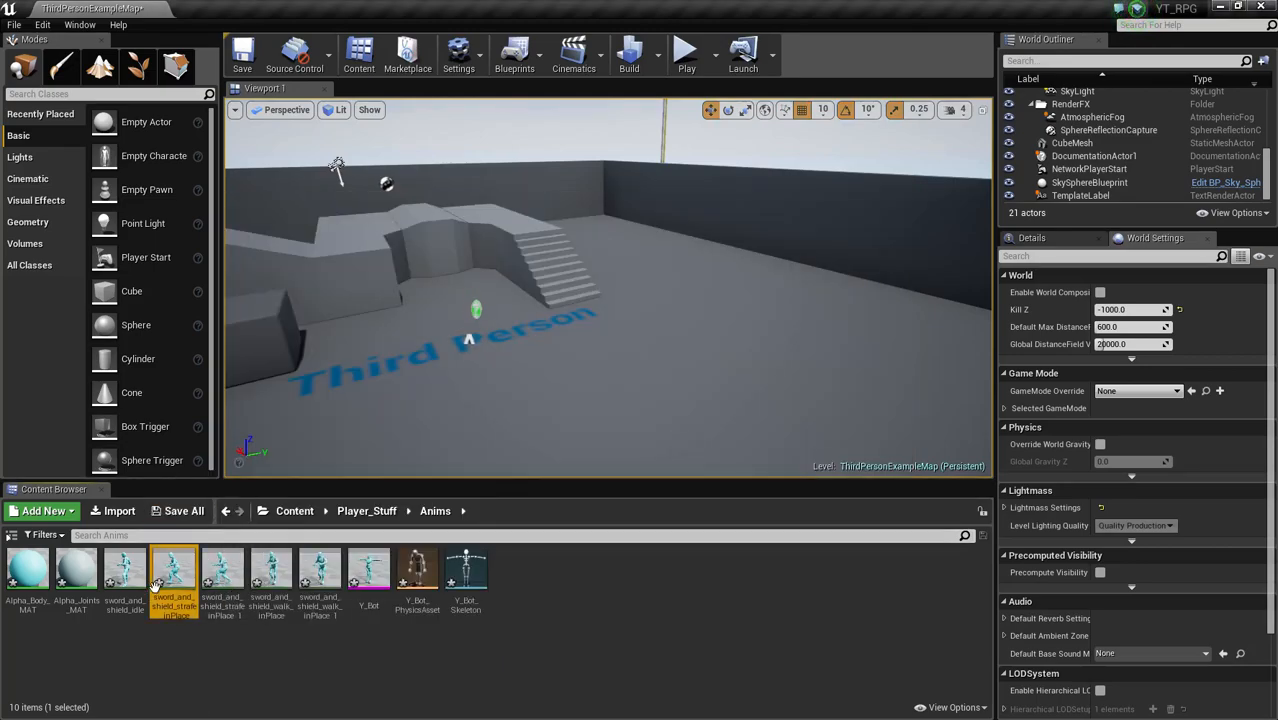
pyautogui.press('F2')
pyautogui.press('Right')
pyautogui.press('BackSpace')
pyautogui.press('BackSpace')
pyautogui.press('BackSpace')
pyautogui.press('BackSpace')
pyautogui.press('BackSpace')
pyautogui.press('BackSpace')
pyautogui.press('BackSpace')
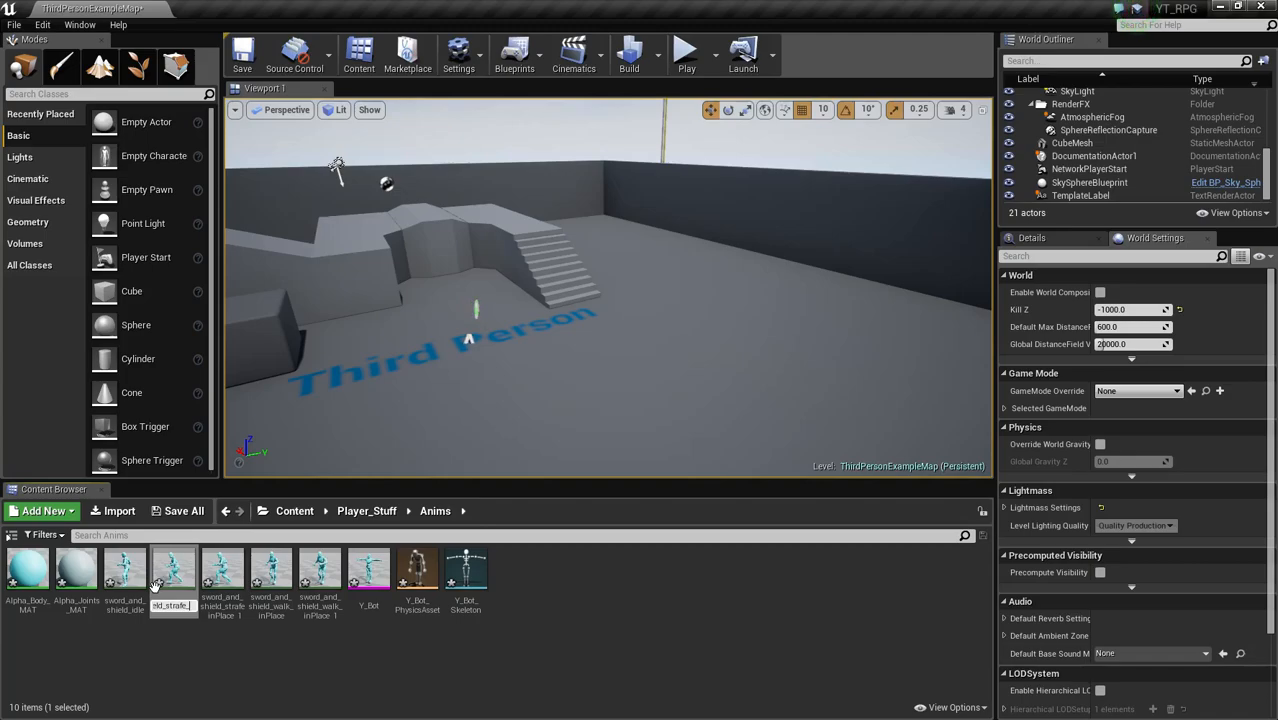
pyautogui.write('Right')
pyautogui.press('Return')
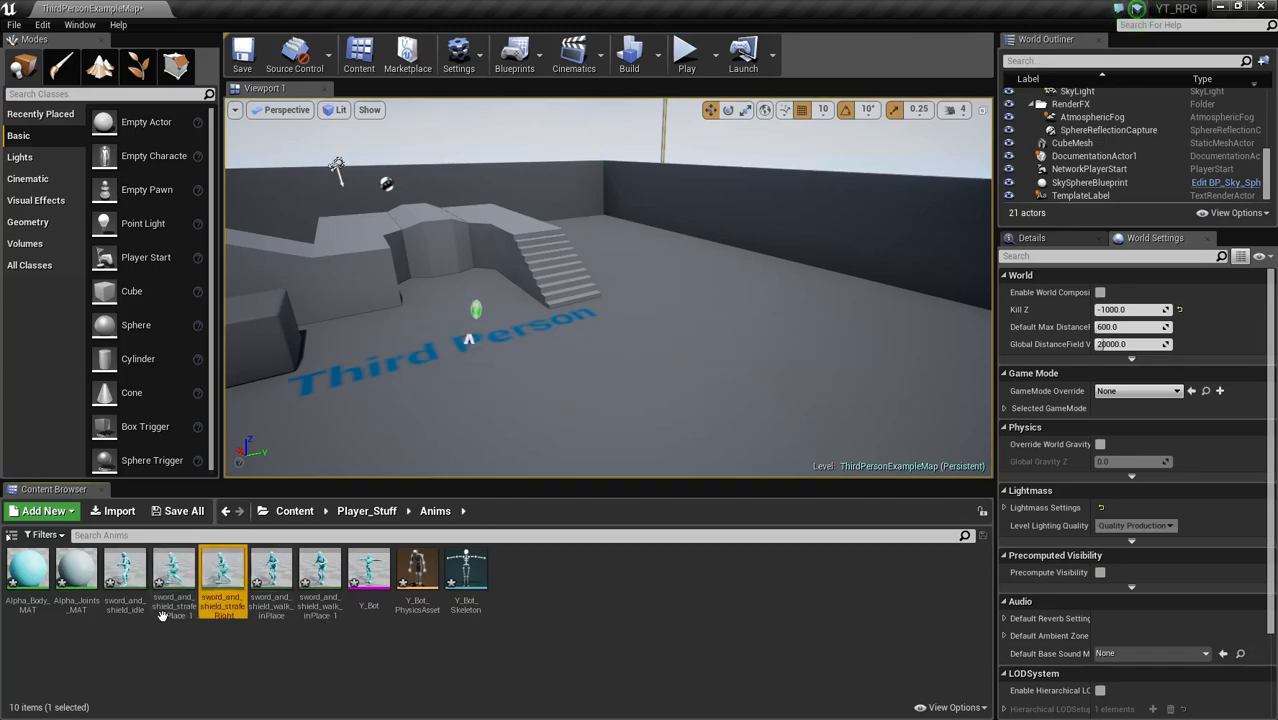
# Step: Rename sword_and_shield_strafe_inPlace_1 as sword_and_shield_strafe_Left
pyautogui.click(165, 615)
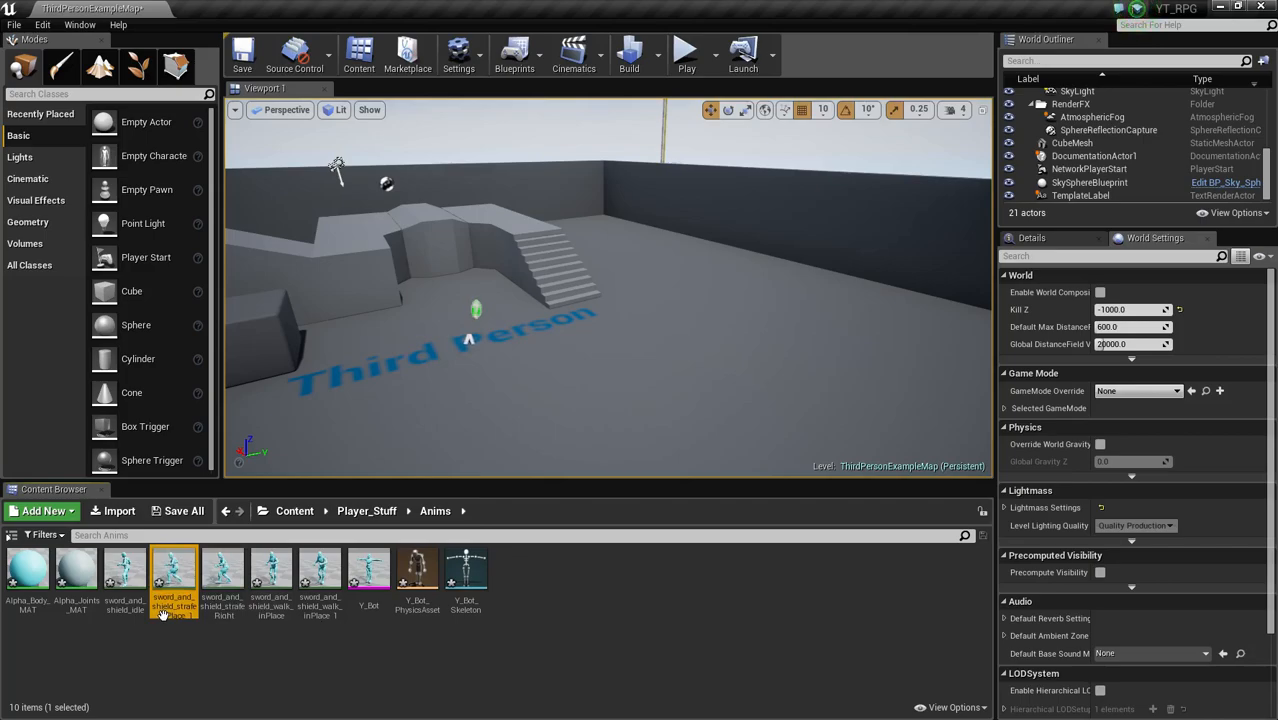
pyautogui.click(163, 614)
pyautogui.press('BackSpace')
pyautogui.write('Left')
pyautogui.press('Return')
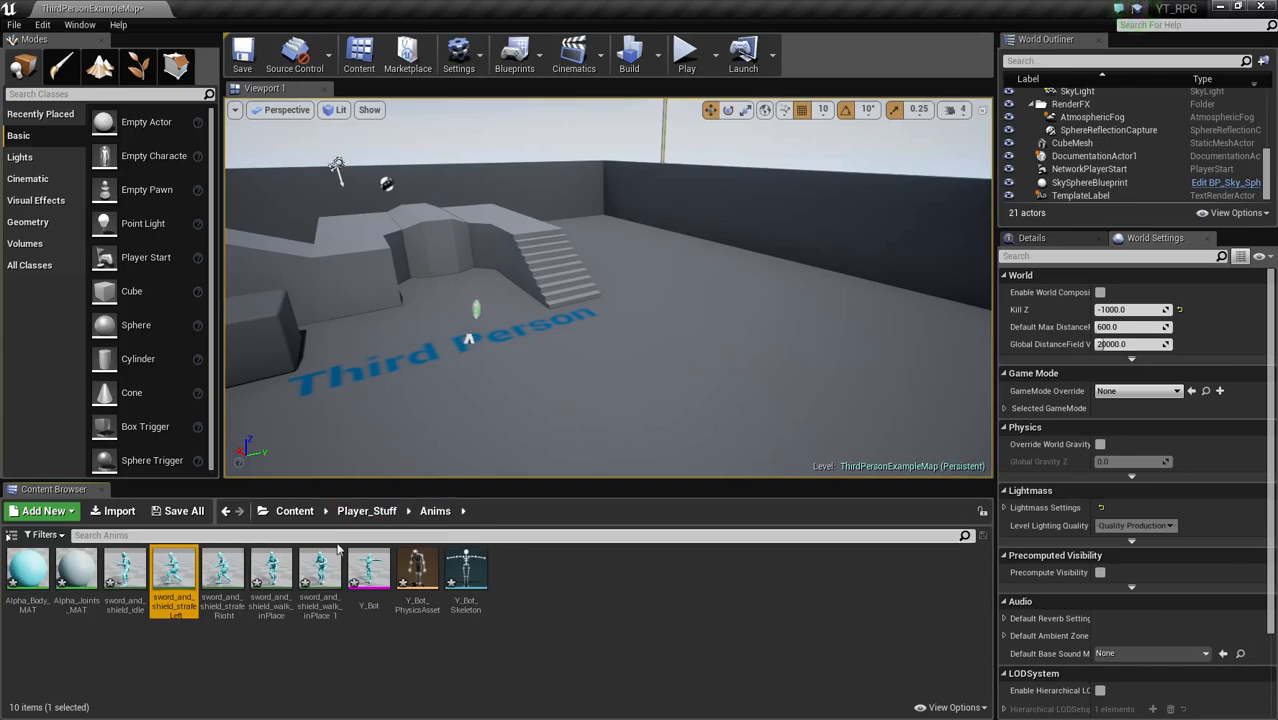
# Step: Preview the sword_and_shield_walk_inPlace_1 animation, and rename sword_and_shield_walk_inPlace as sword_and_shield_walk_Forwards
pyautogui.doubleClick(320, 570)
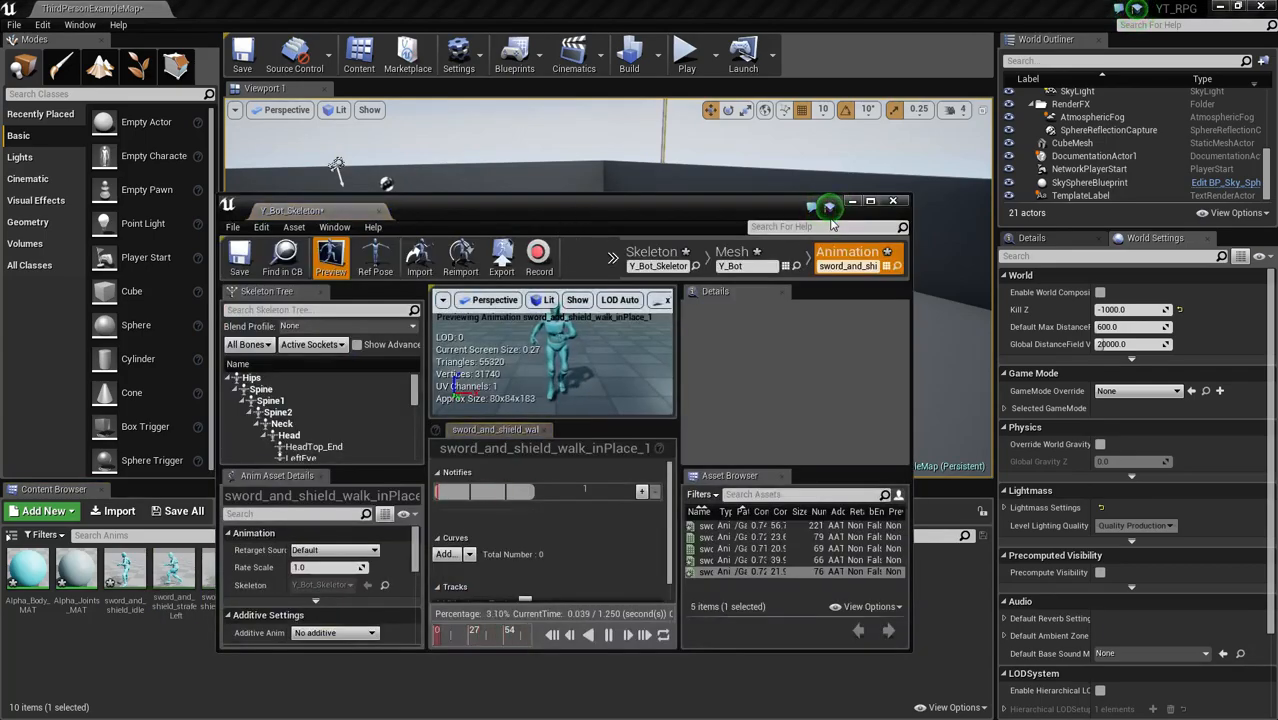
pyautogui.click(893, 202)
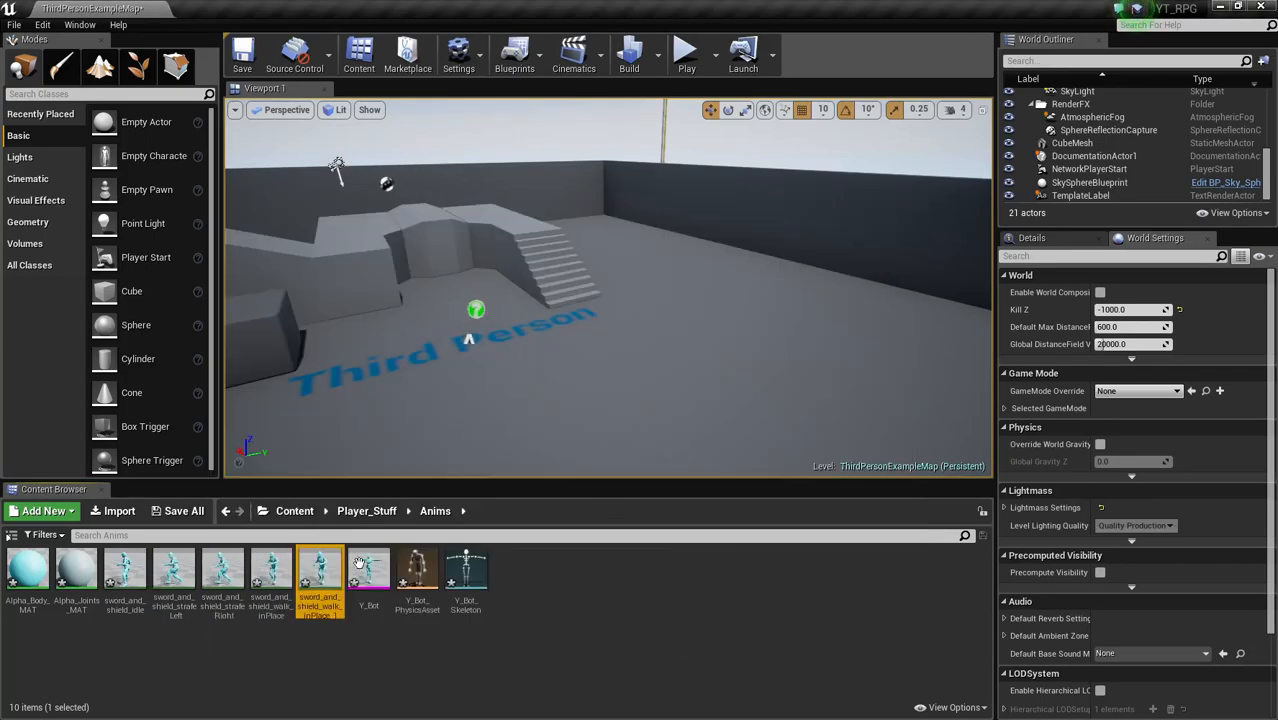
pyautogui.click(271, 585)
pyautogui.press('F2')
pyautogui.press('Right')
pyautogui.press('BackSpace')
pyautogui.press('BackSpace')
pyautogui.press('BackSpace')
pyautogui.press('BackSpace')
pyautogui.press('BackSpace')
pyautogui.press('BackSpace')
pyautogui.press('BackSpace')
pyautogui.write('Forwards')
pyautogui.press('Return')
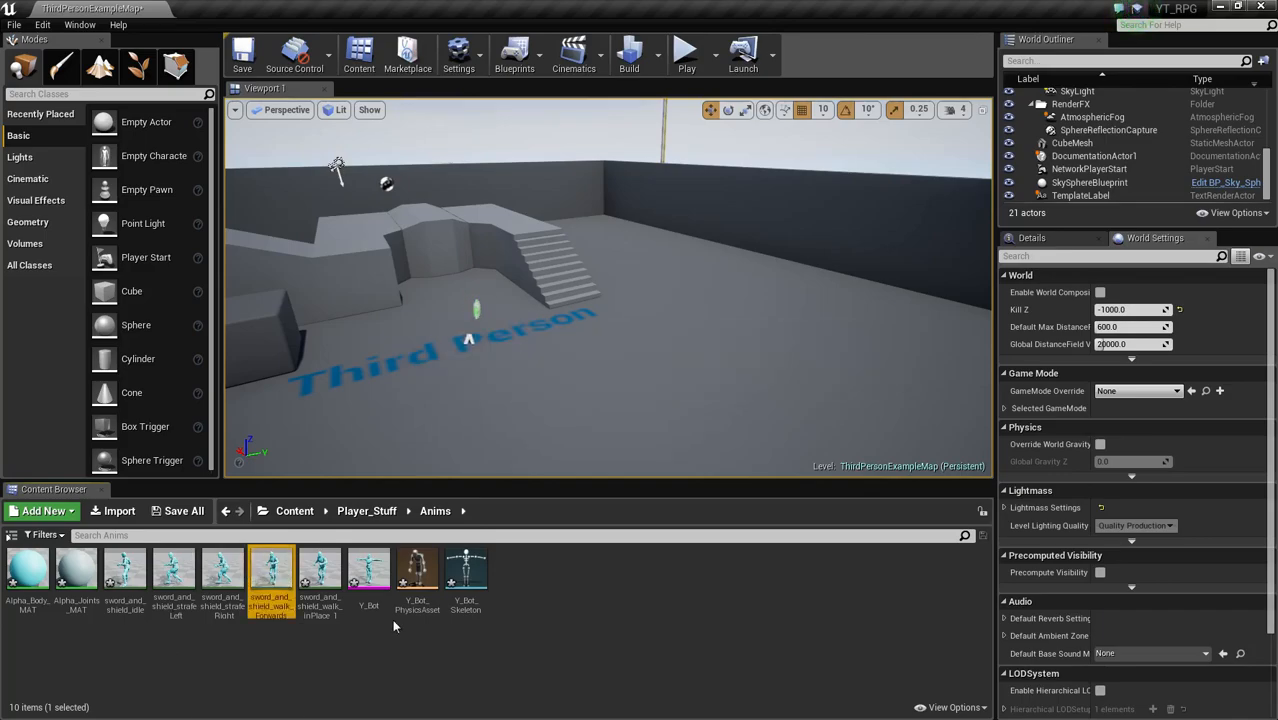
# Step: Rename sword_and_shield_walk_inPlace_1 as sword_and_shield_walk_Backwords
pyautogui.click(322, 595)
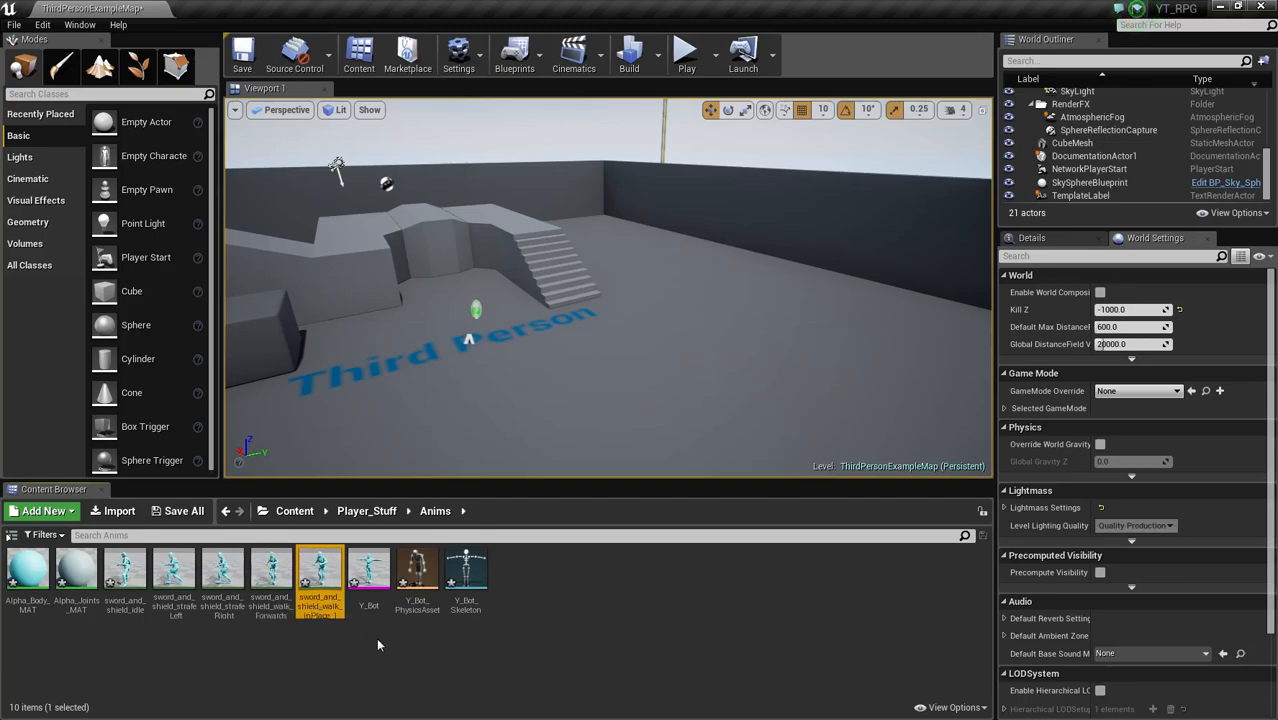
pyautogui.press('F2')
pyautogui.press('Right')
pyautogui.press('BackSpace')
pyautogui.press('BackSpace')
pyautogui.press('BackSpace')
pyautogui.press('BackSpace')
pyautogui.press('BackSpace')
pyautogui.press('BackSpace')
pyautogui.press('BackSpace')
pyautogui.press('BackSpace')
pyautogui.press('BackSpace')
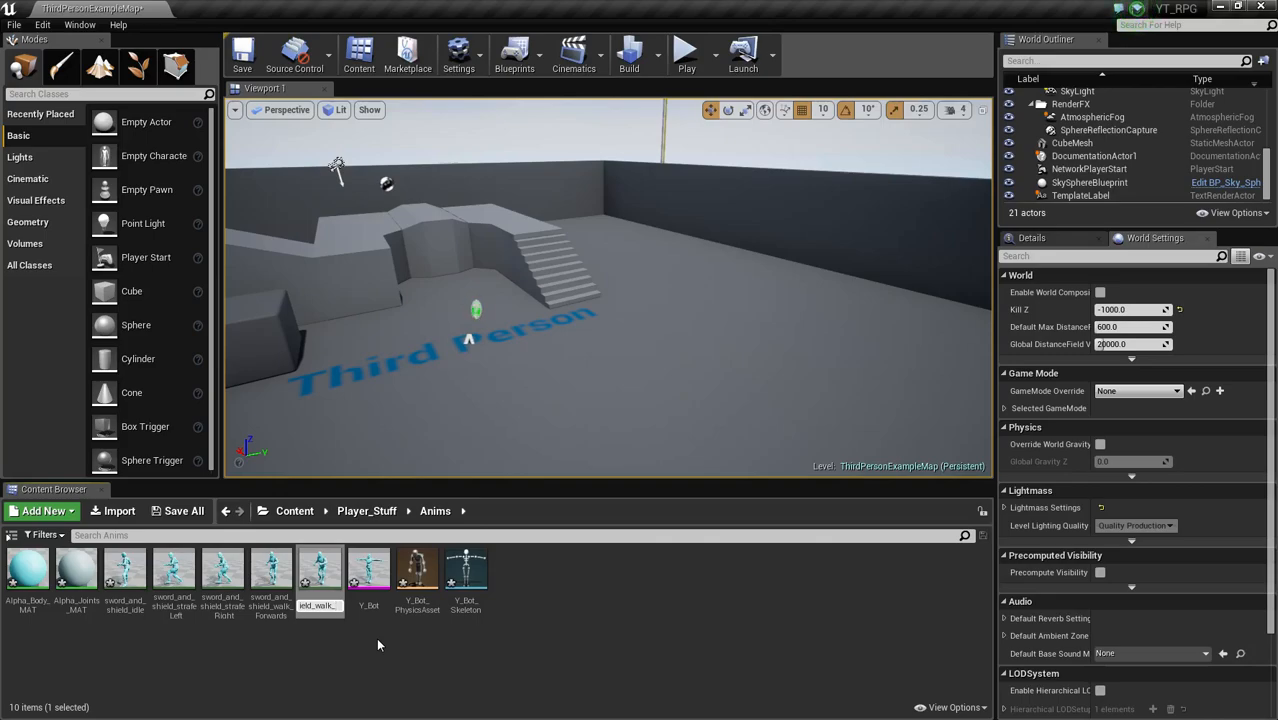
pyautogui.write('Backwards')
pyautogui.press('Return')
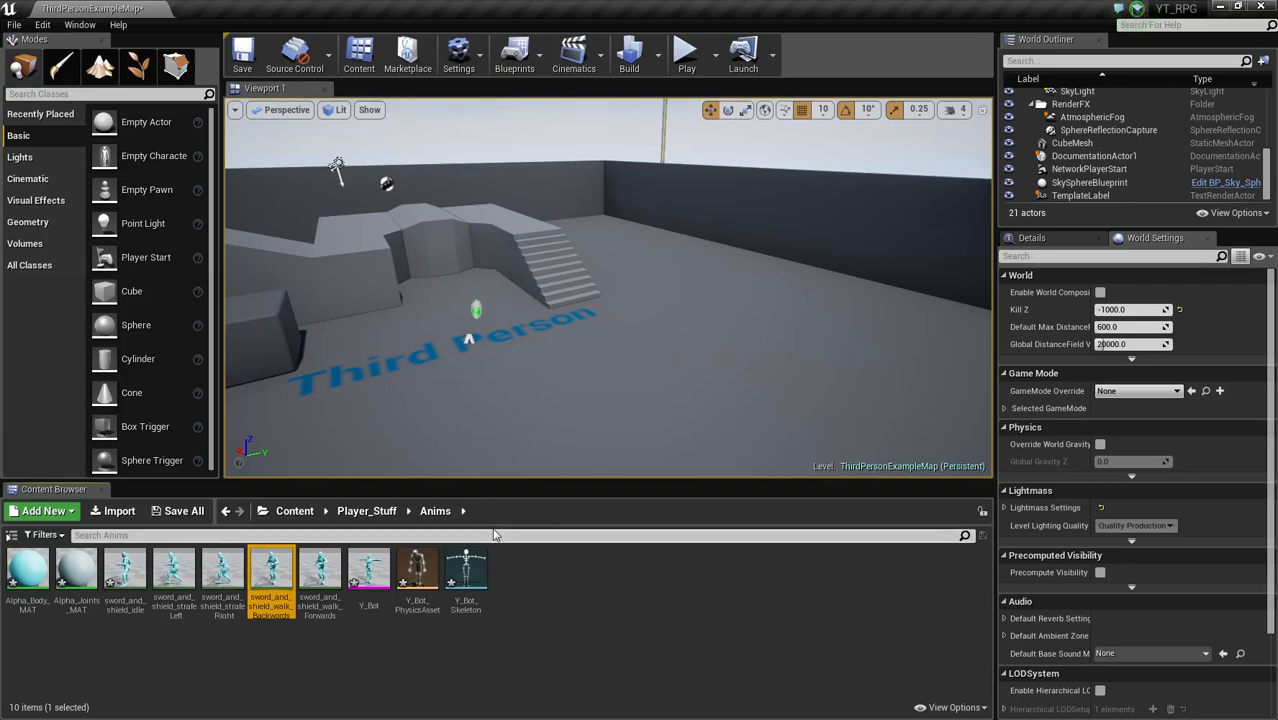
pyautogui.rightClick(541, 610)
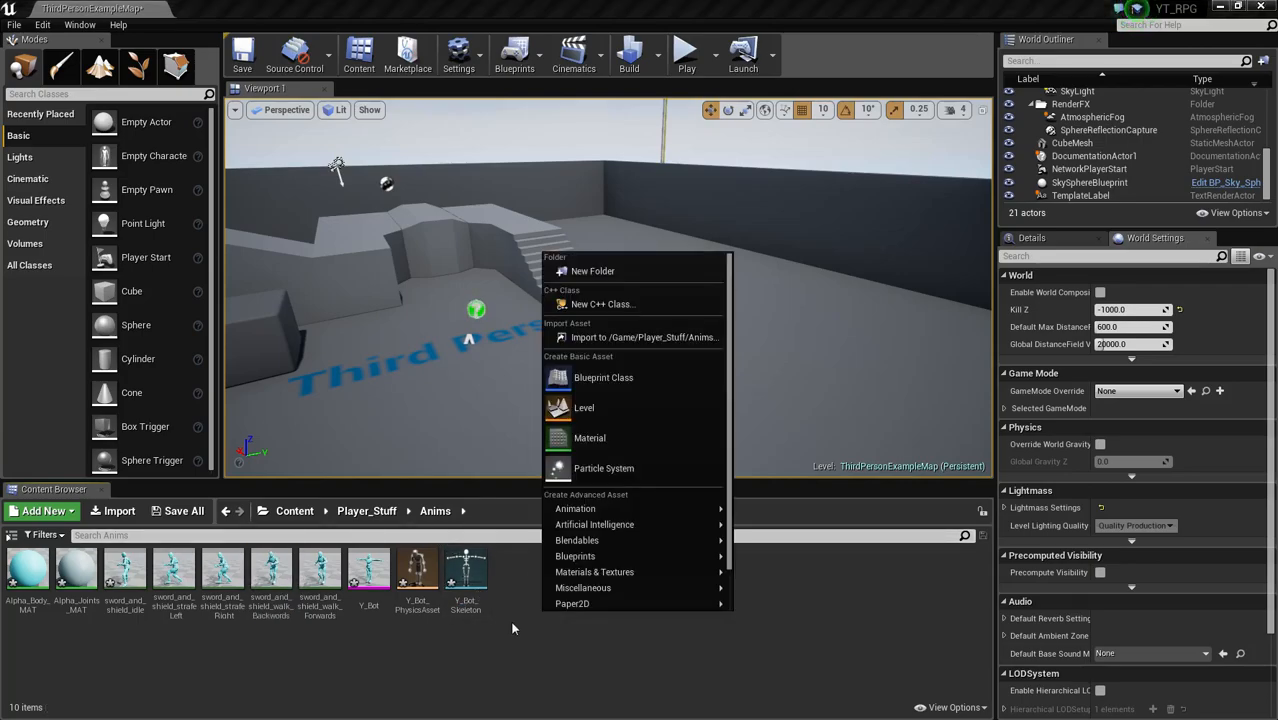
pyautogui.click(575, 508)
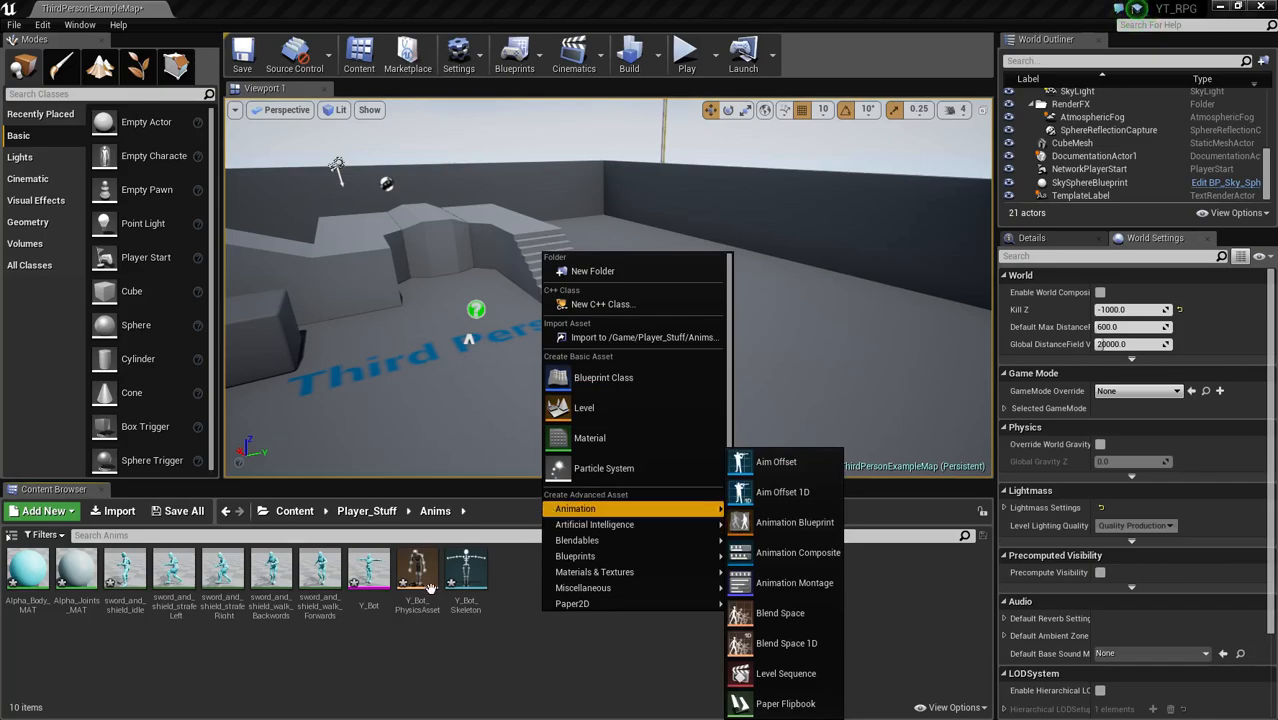
pyautogui.click(523, 642)
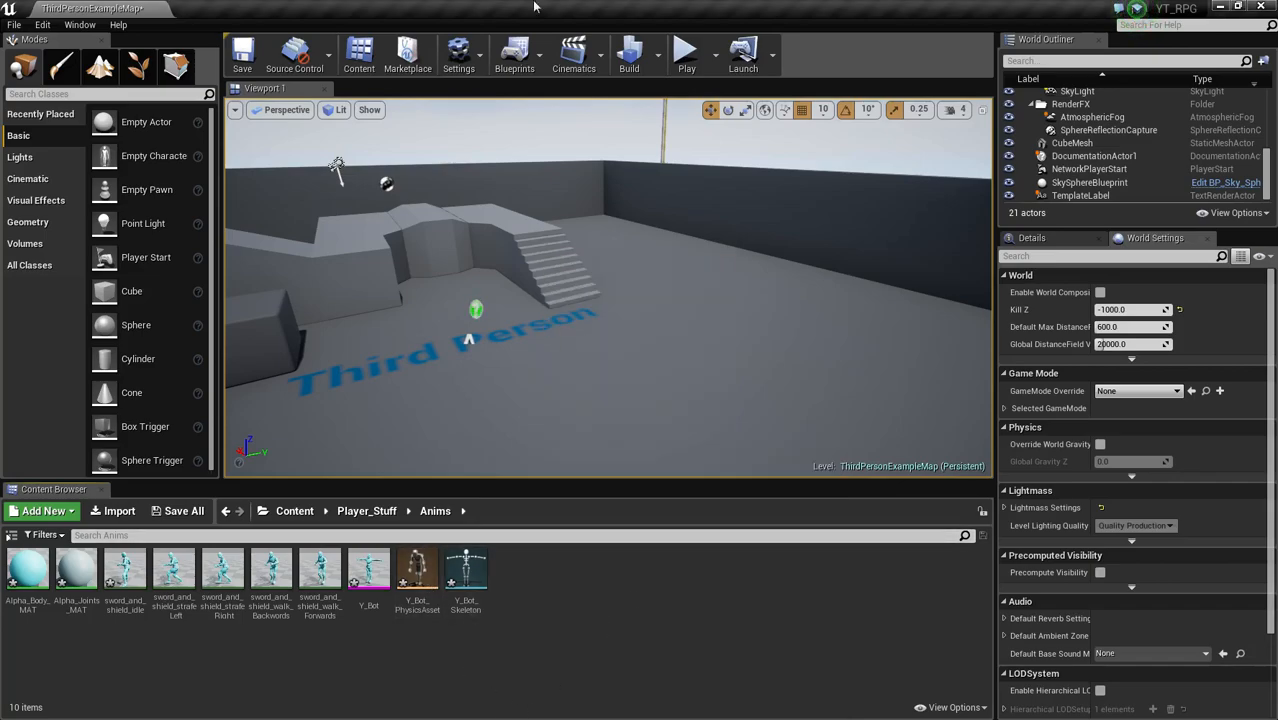
# Step: Check the engine scalability quality options and bring up the World Settings
pyautogui.click(470, 60)
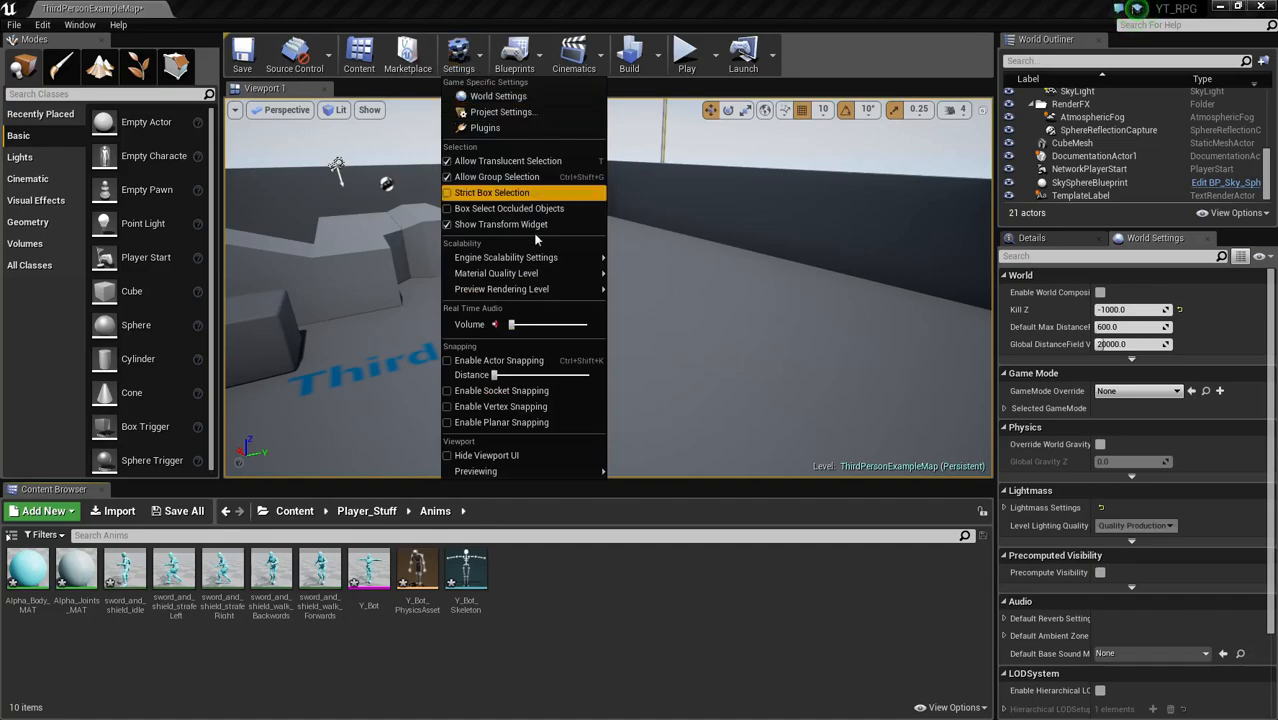
pyautogui.moveTo(540, 260)
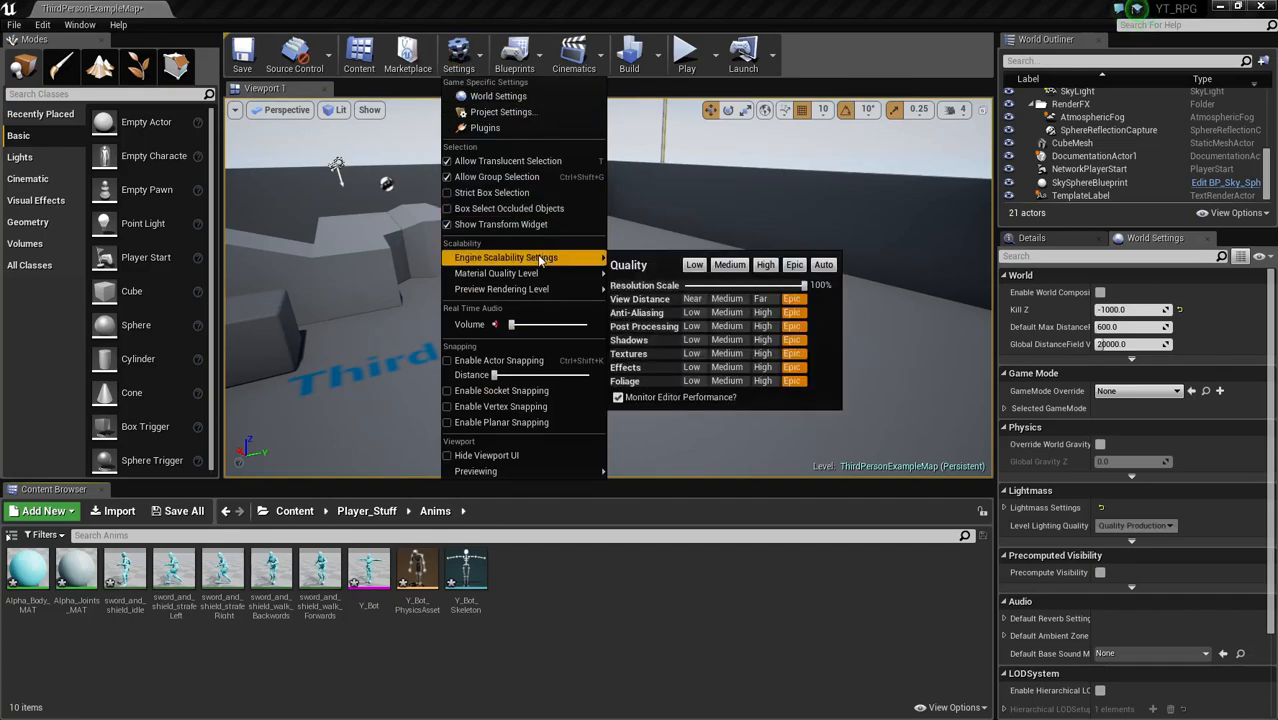
pyautogui.click(519, 398)
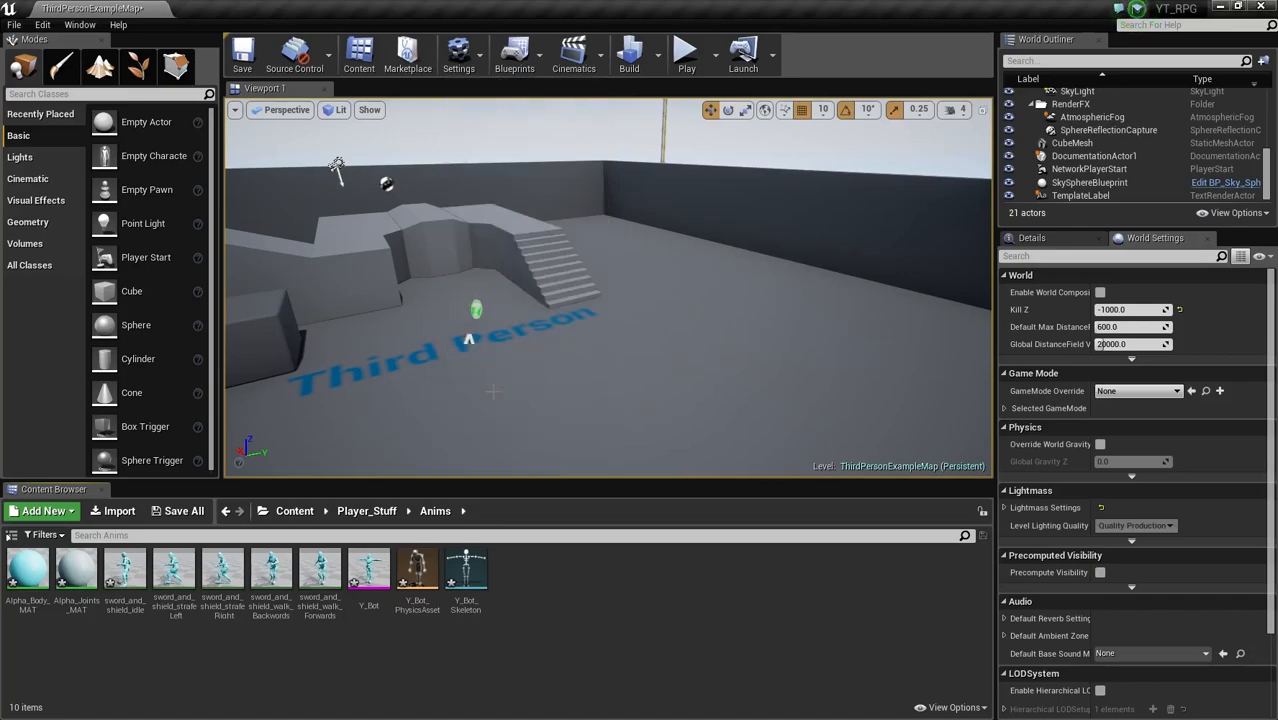
pyautogui.click(463, 60)
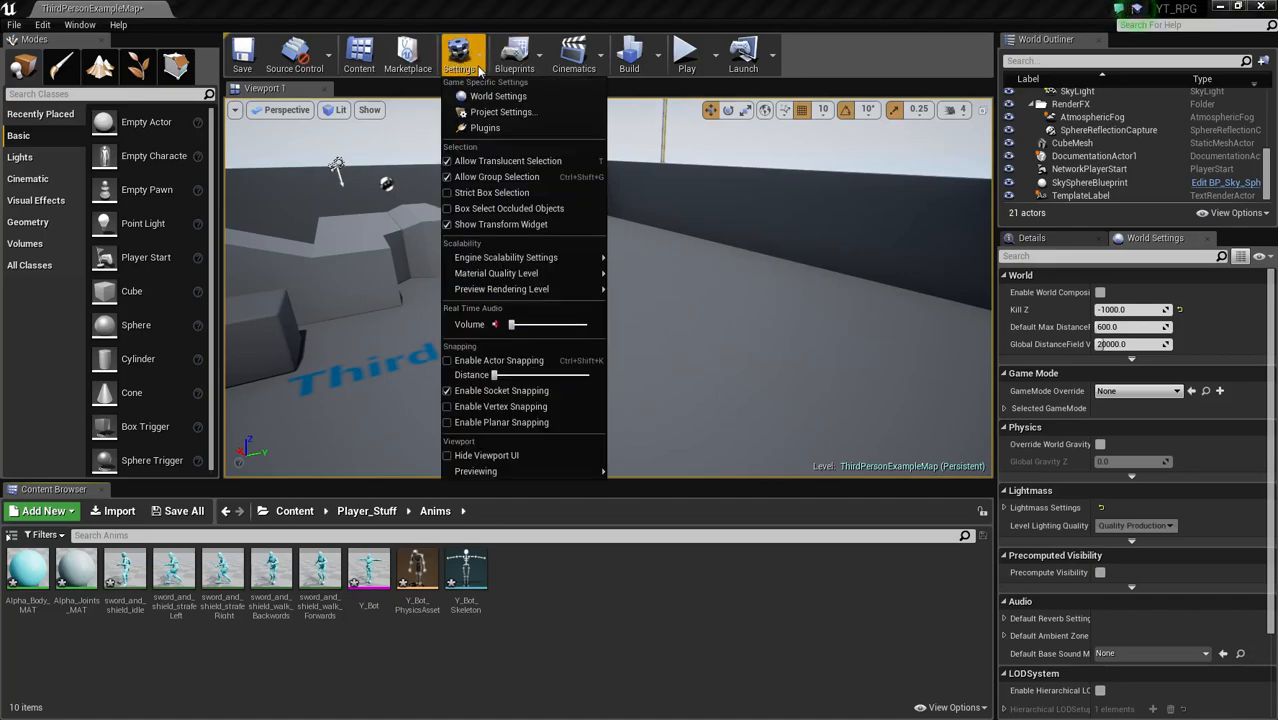
pyautogui.click(571, 98)
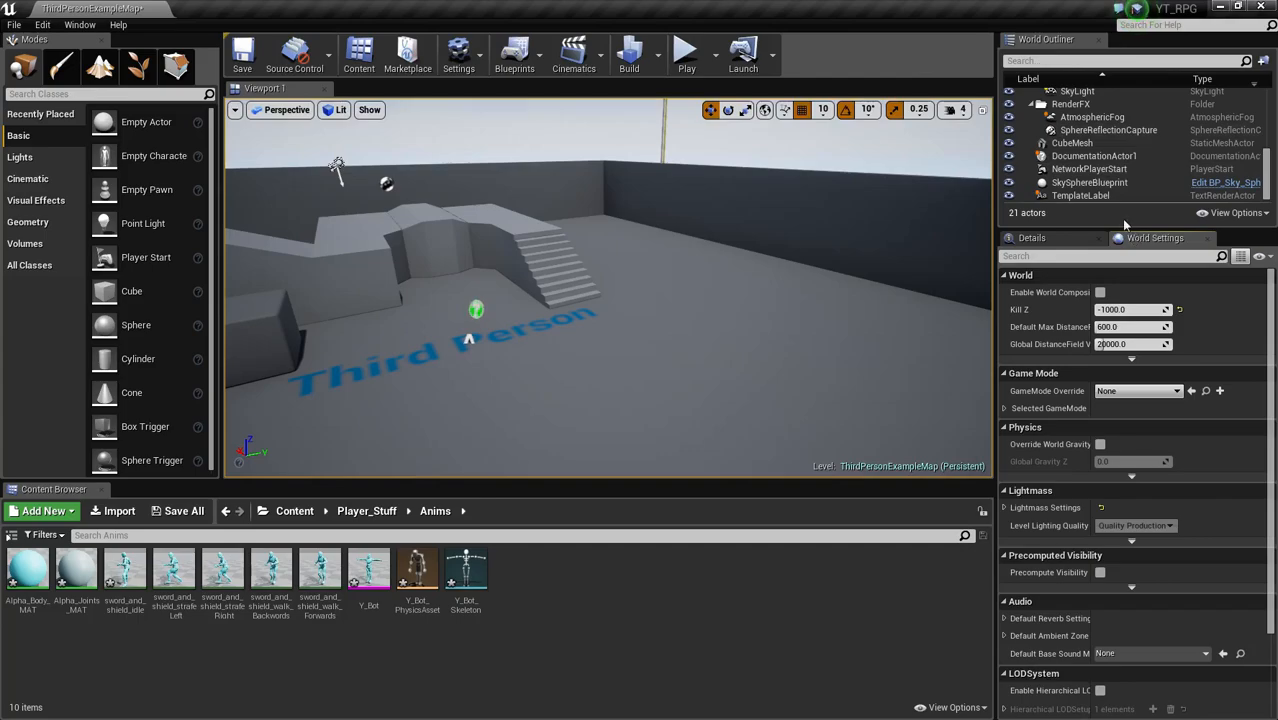
# Step: Set the level's GameMode Override to ThirdPersonGameMode and expand the Selected GameMode classes
pyautogui.click(1118, 392)
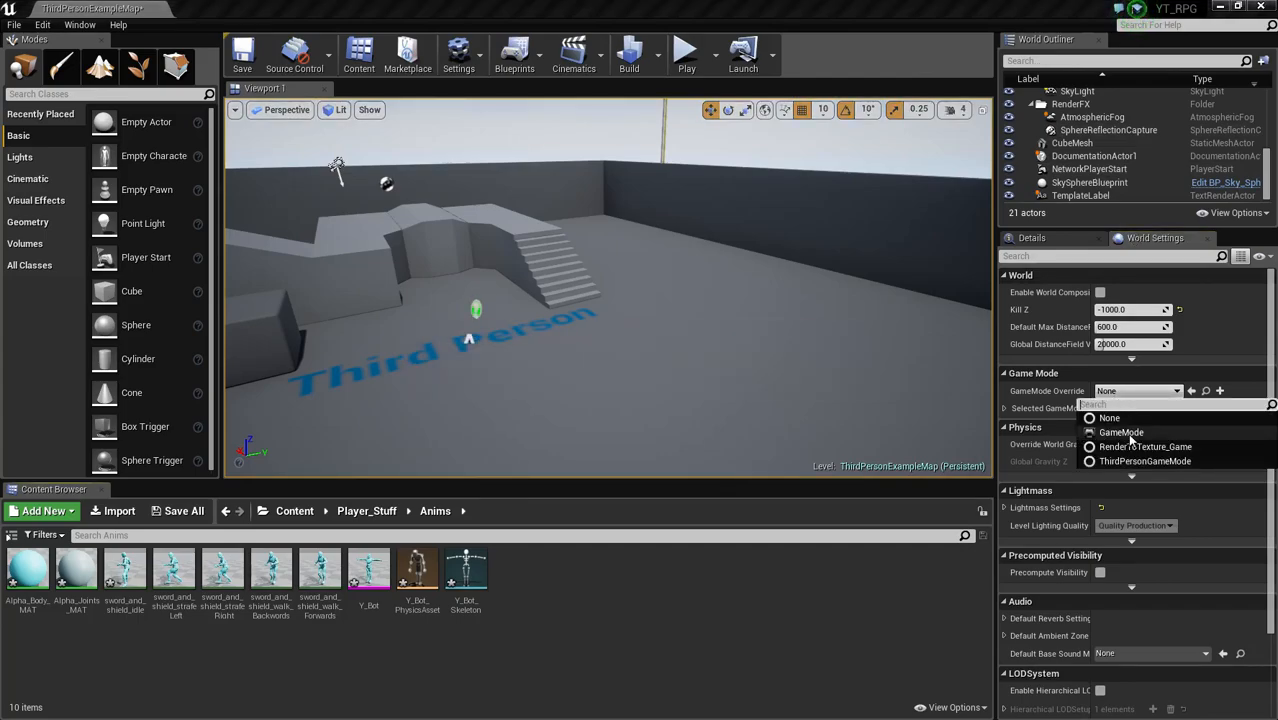
pyautogui.click(1124, 433)
pyautogui.click(1016, 408)
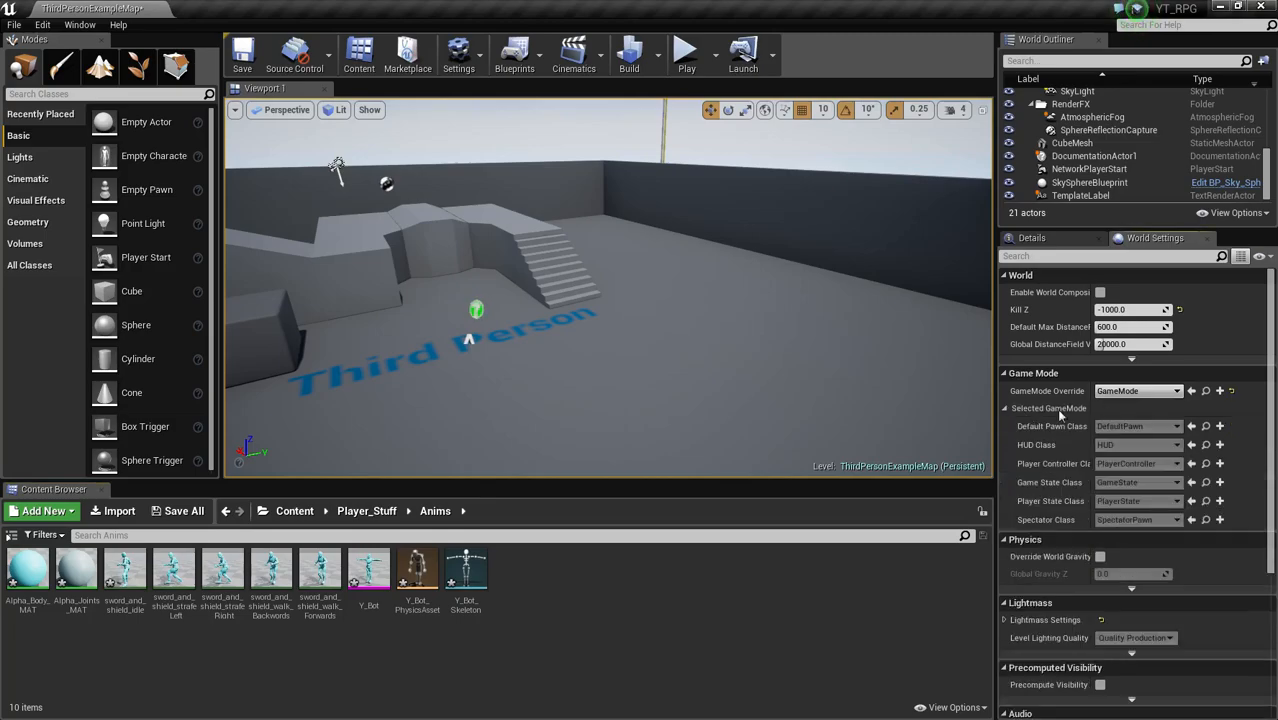
pyautogui.click(1118, 392)
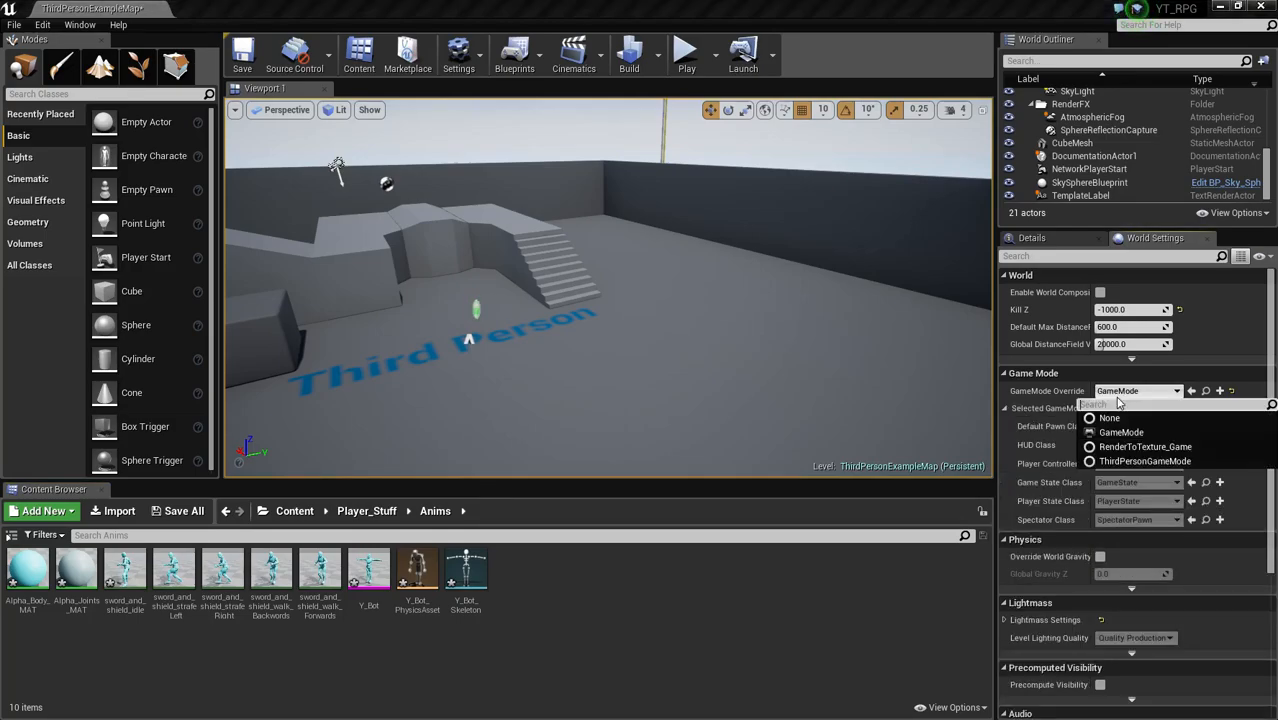
pyautogui.click(1219, 460)
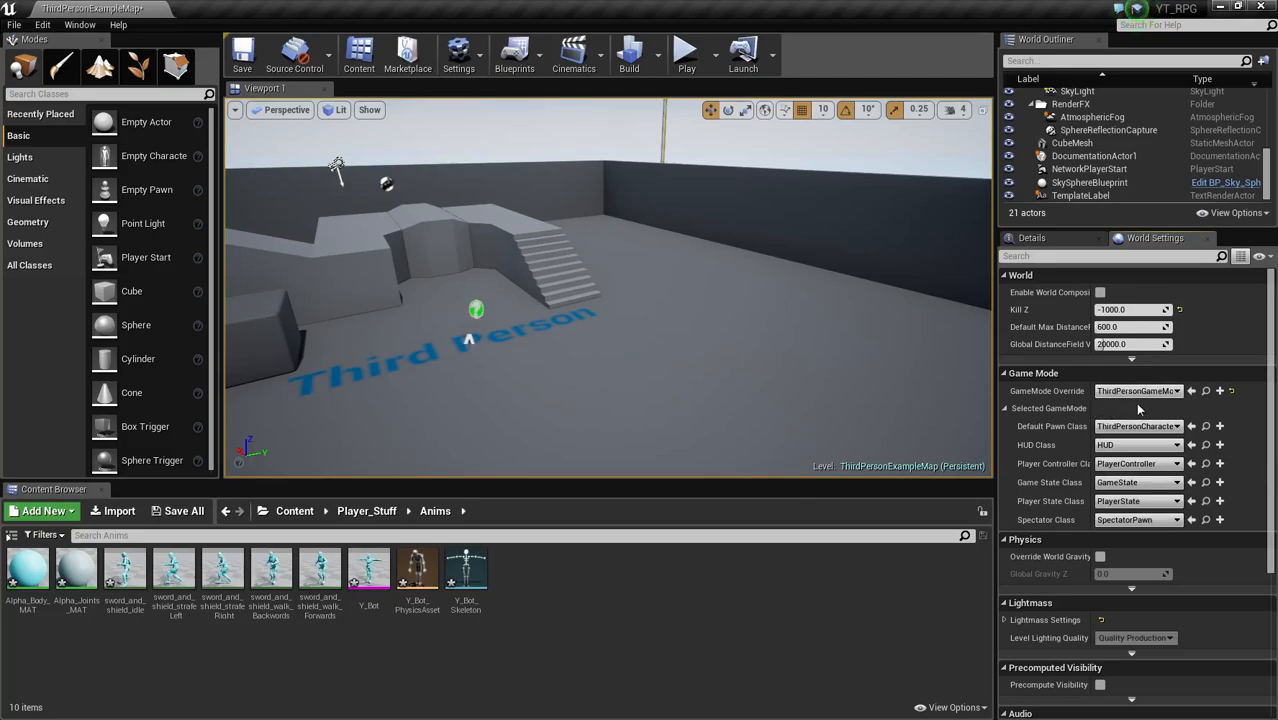
pyautogui.click(1138, 391)
pyautogui.click(1148, 462)
pyautogui.click(1124, 394)
pyautogui.click(1140, 459)
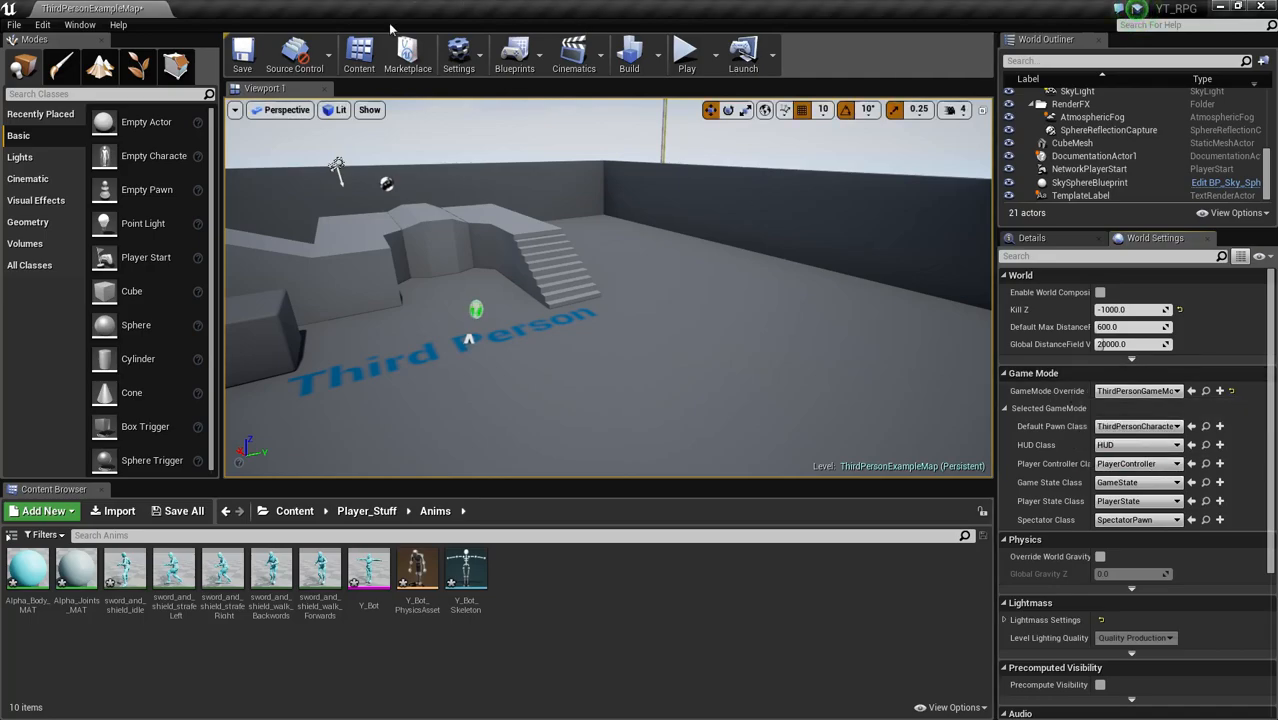
pyautogui.click(1155, 430)
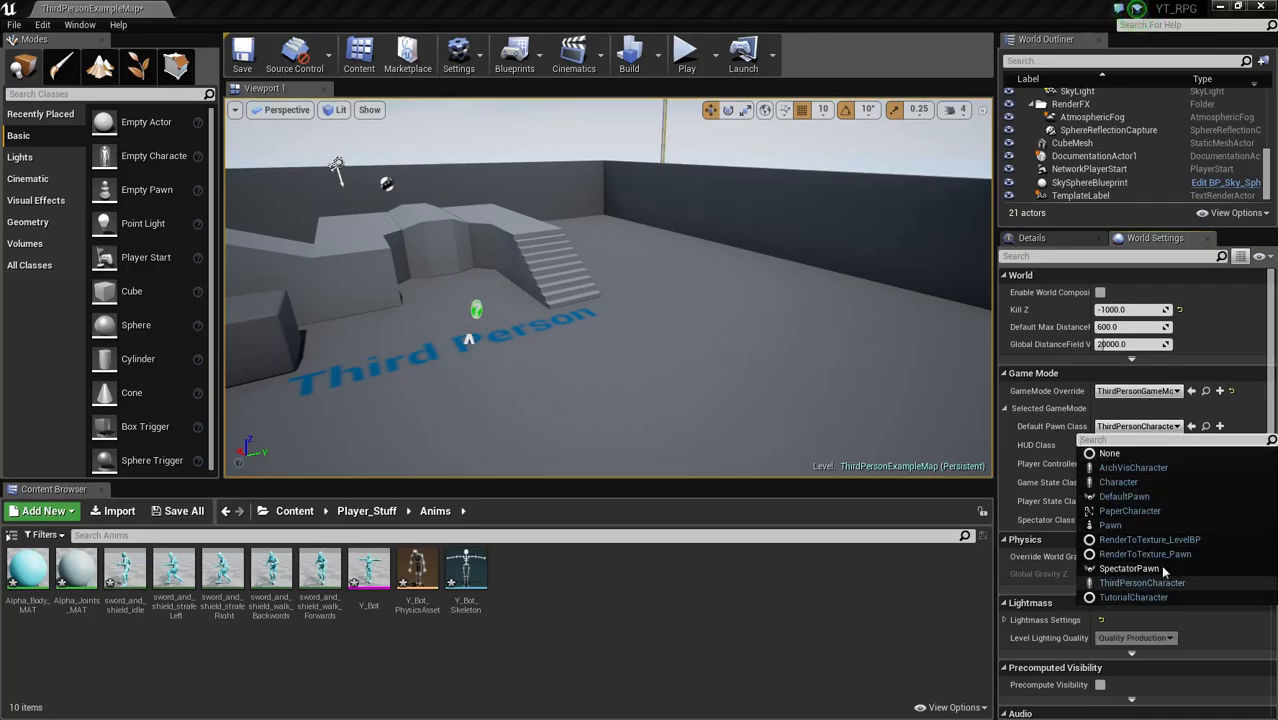
pyautogui.click(837, 634)
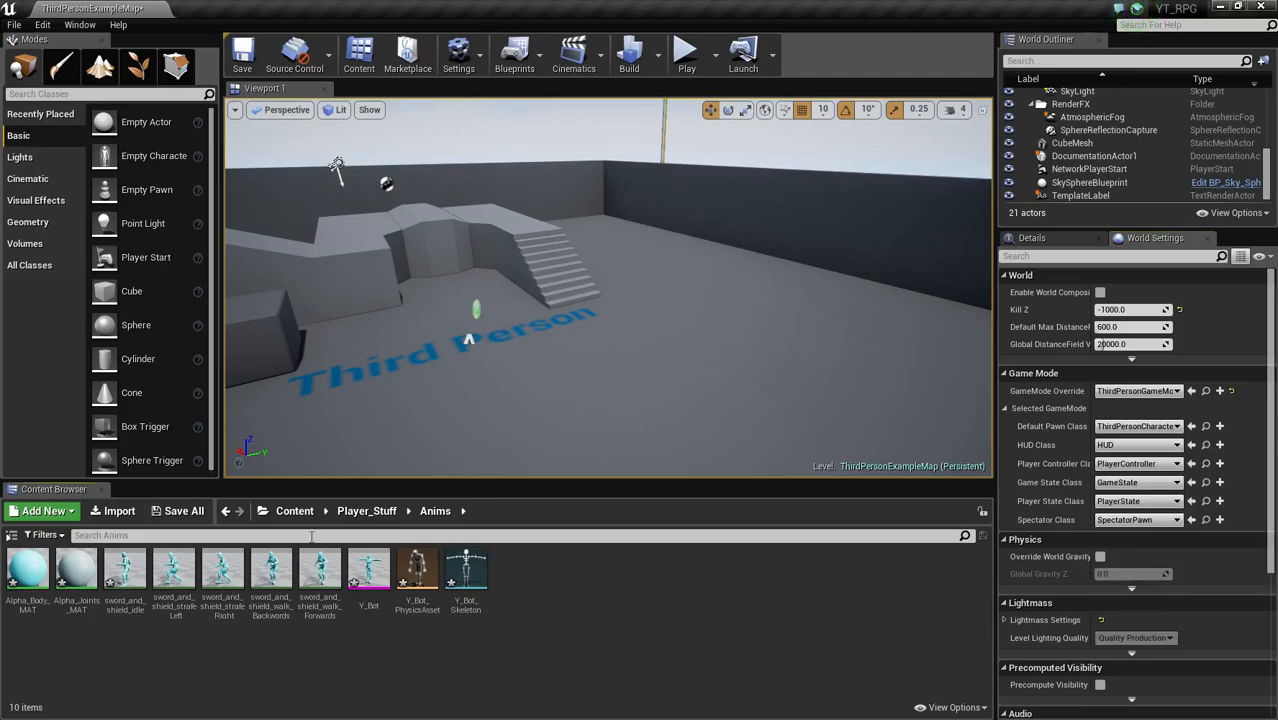
# Step: Create a Character Blueprint Class named RPG_Dude in the Player_Stuff folder
pyautogui.click(379, 512)
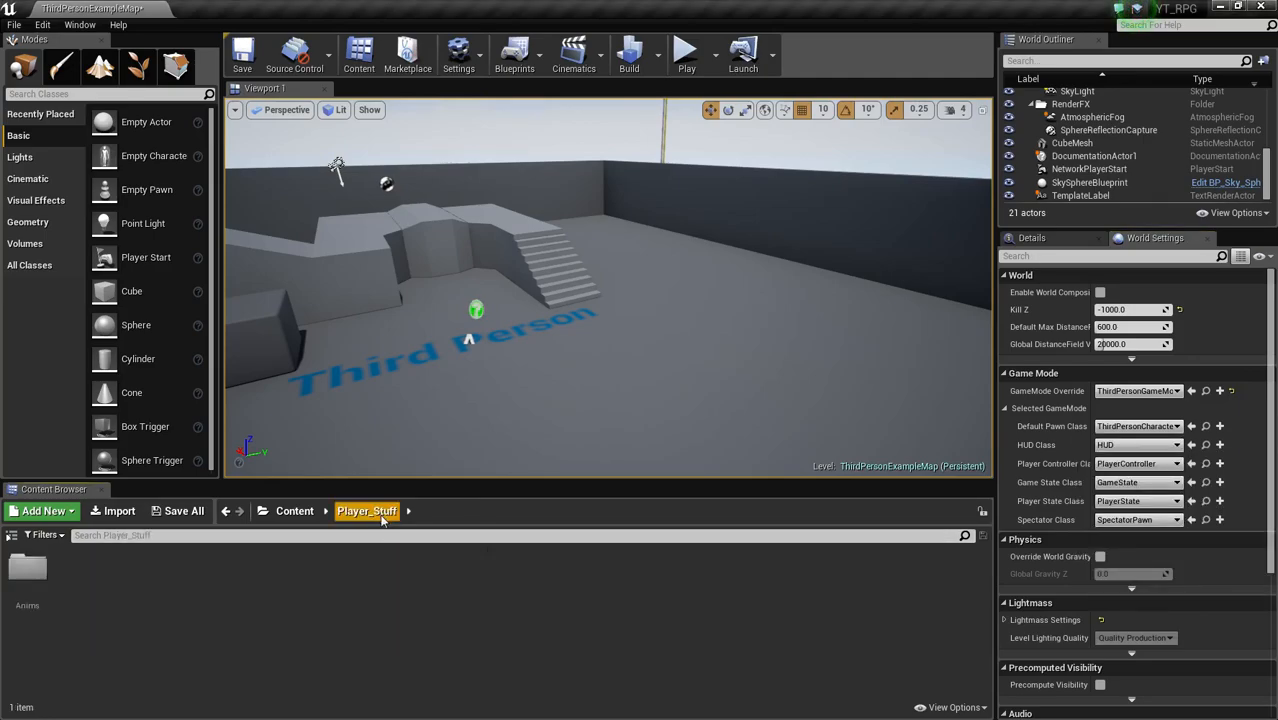
pyautogui.rightClick(336, 602)
pyautogui.click(410, 369)
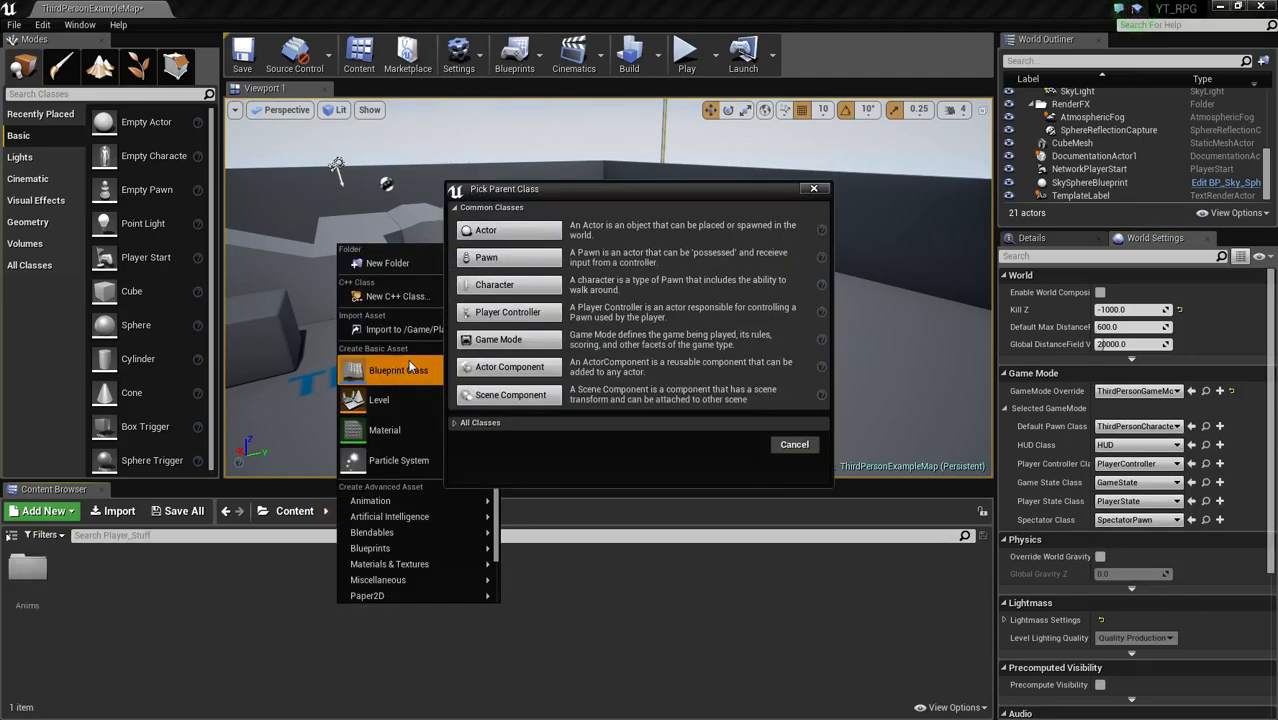
pyautogui.click(480, 289)
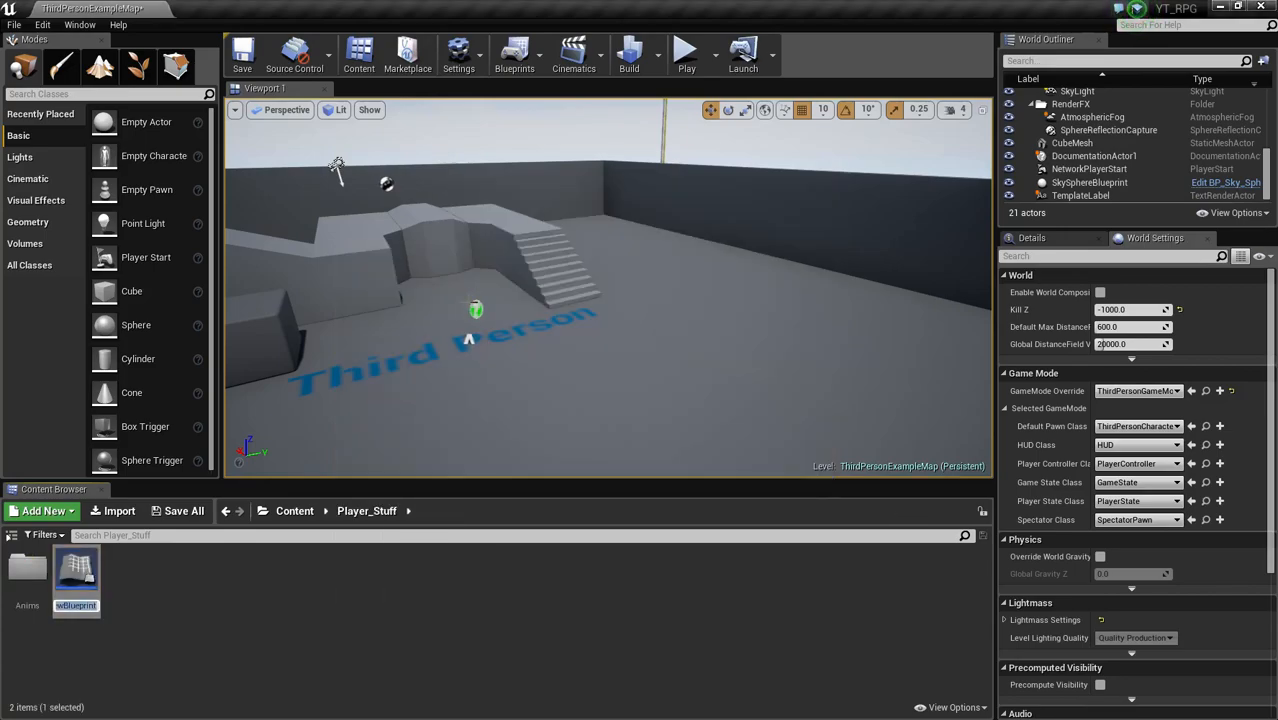
pyautogui.write('B')
pyautogui.write('PG_Bu')
pyautogui.write('de')
pyautogui.press('Return')
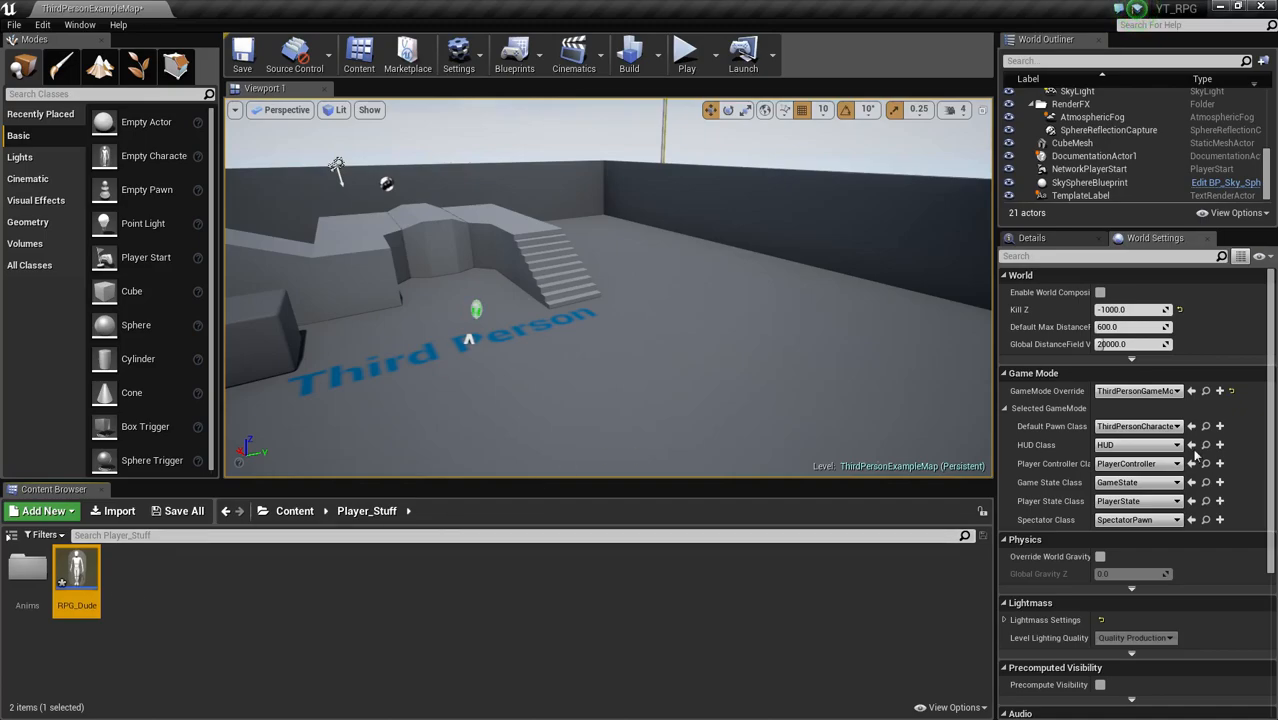
# Step: Set the game mode's Default Pawn Class to RPG_Dude and save the map
pyautogui.click(1138, 426)
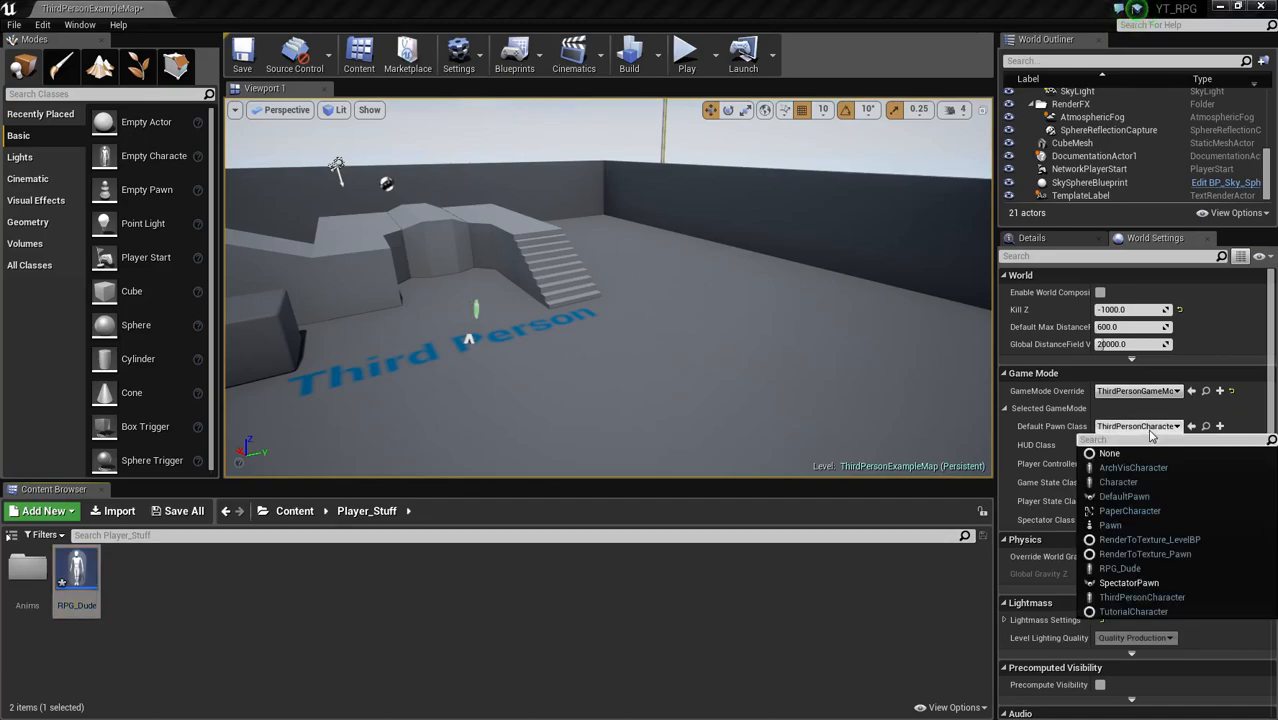
pyautogui.click(1173, 569)
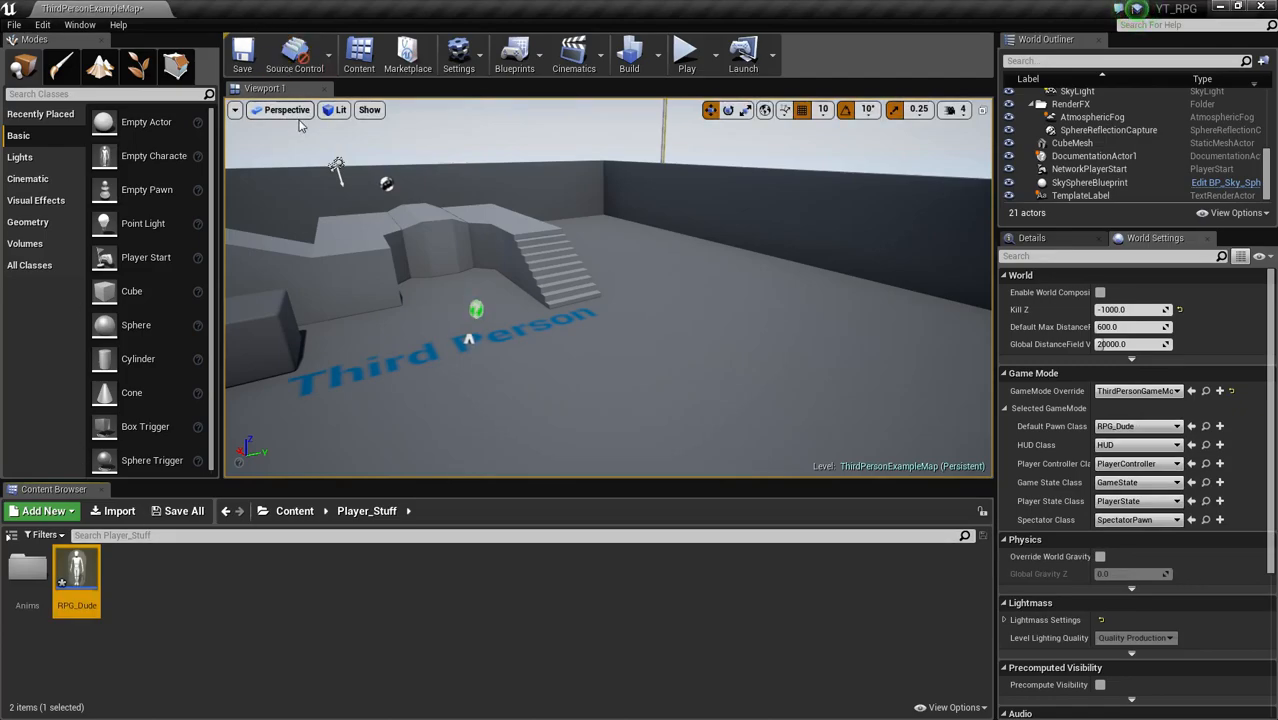
pyautogui.hotkey('ctrl', 's')
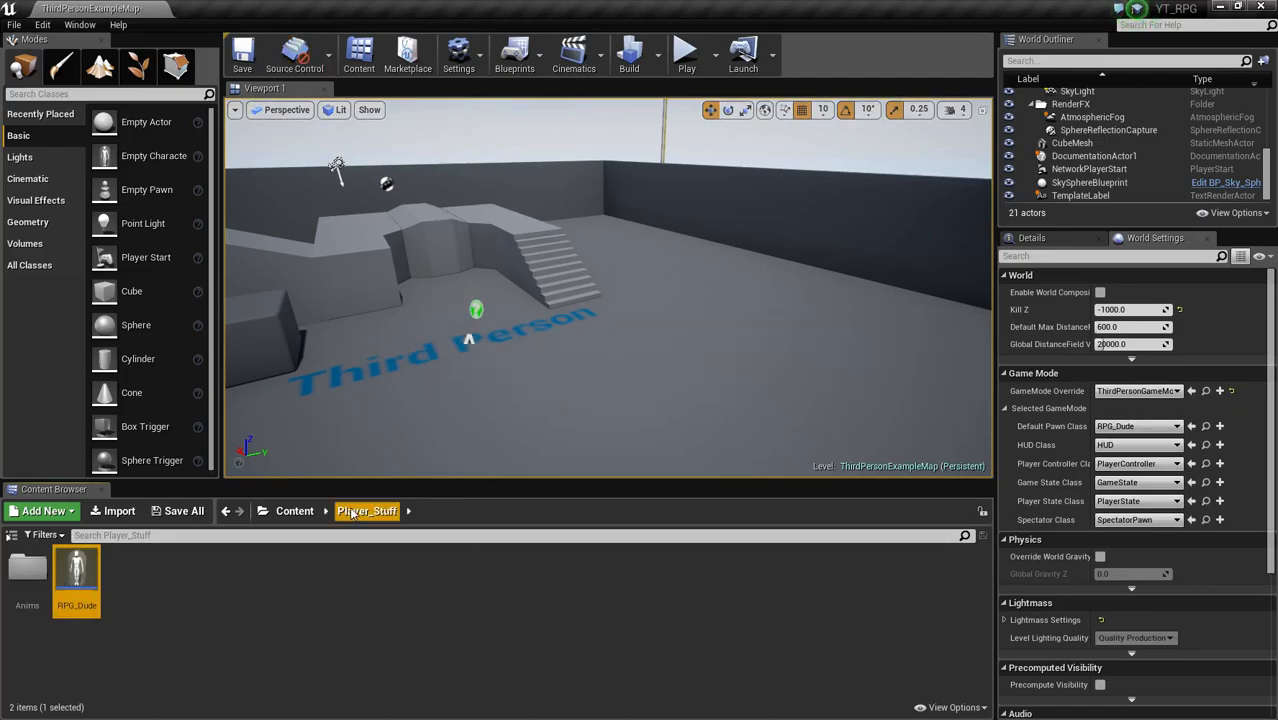
# Step: Create an Animation Blueprint for Y_Bot_Skeleton in the Anims folder, name it _RPG_Bro_Anims and open it
pyautogui.doubleClick(27, 568)
pyautogui.rightClick(607, 626)
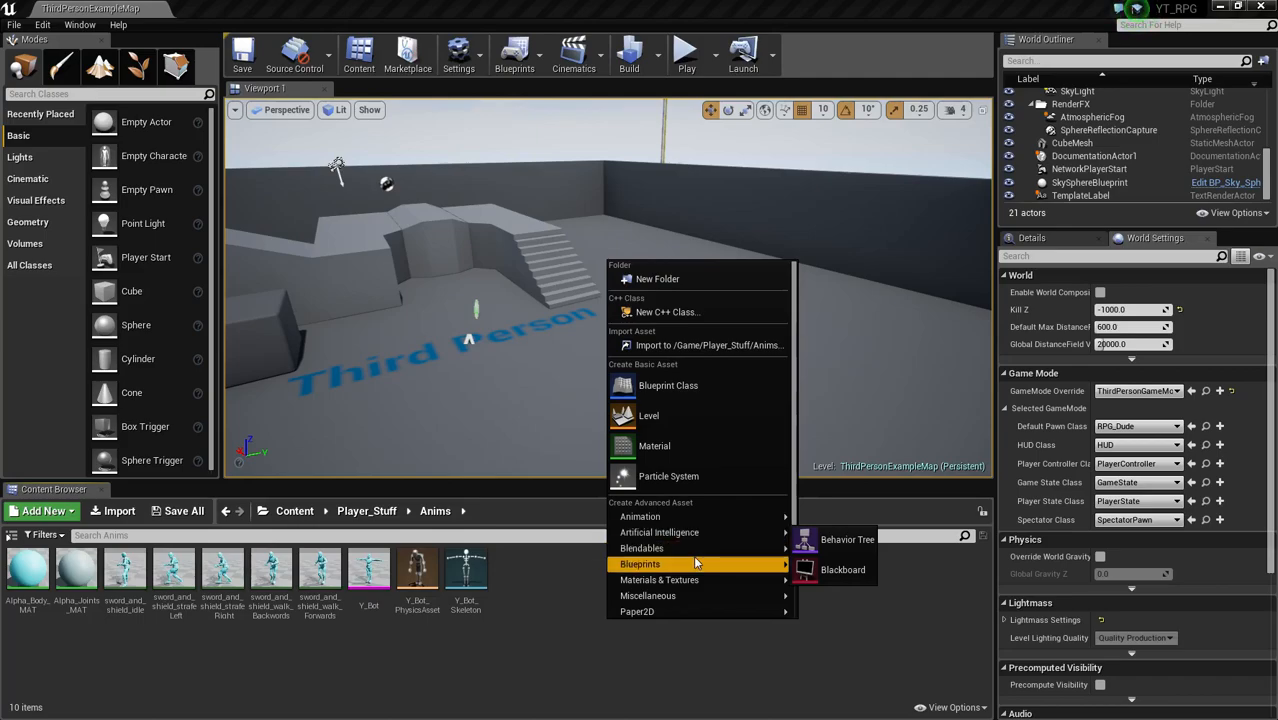
pyautogui.moveTo(678, 522)
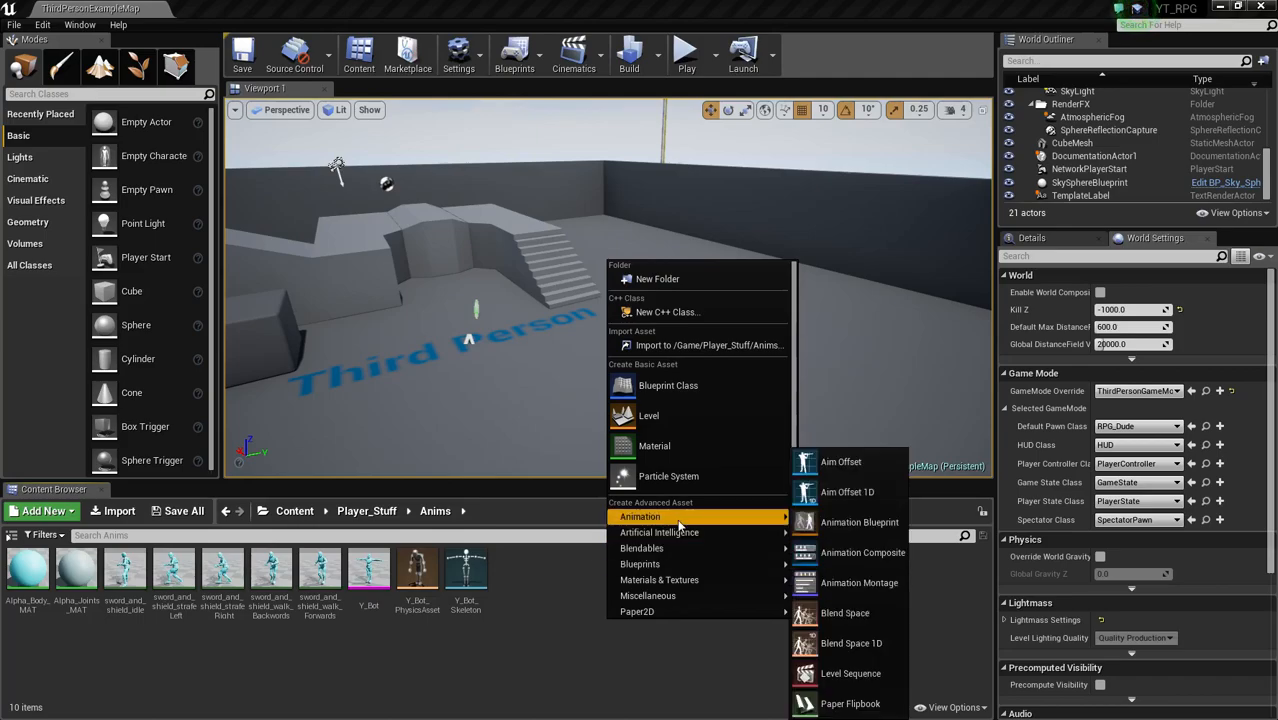
pyautogui.click(816, 528)
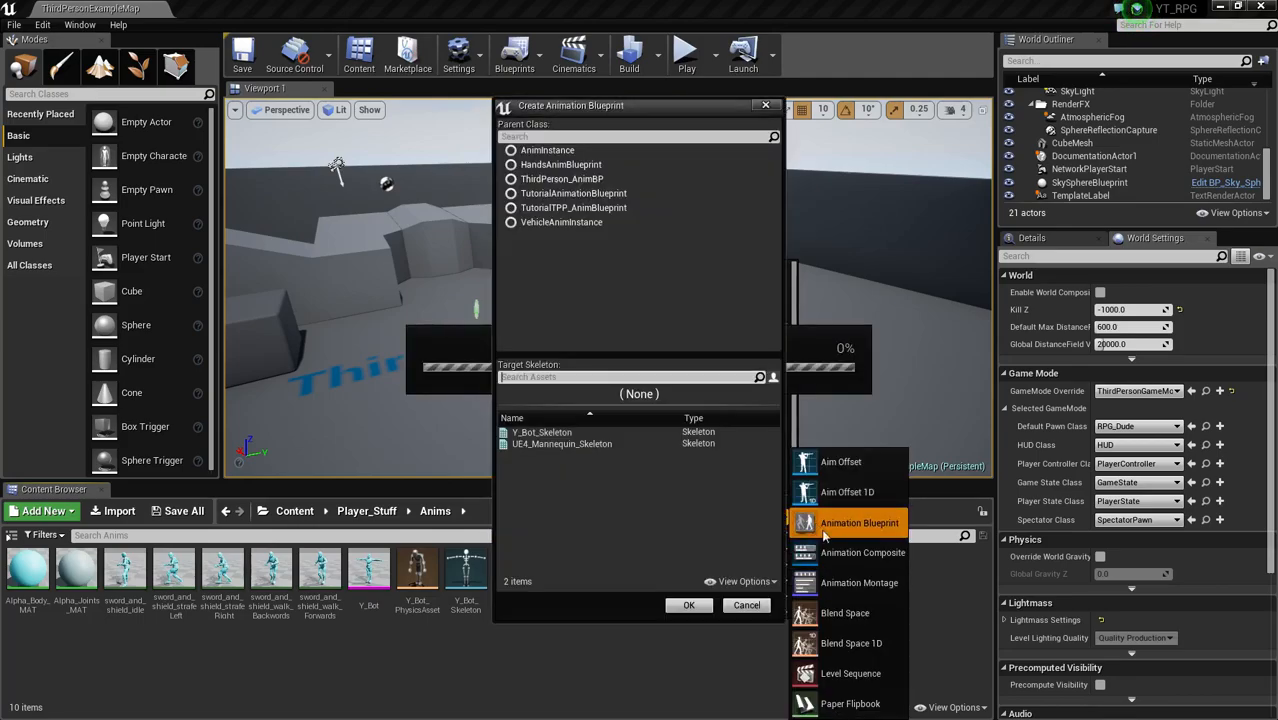
pyautogui.click(586, 433)
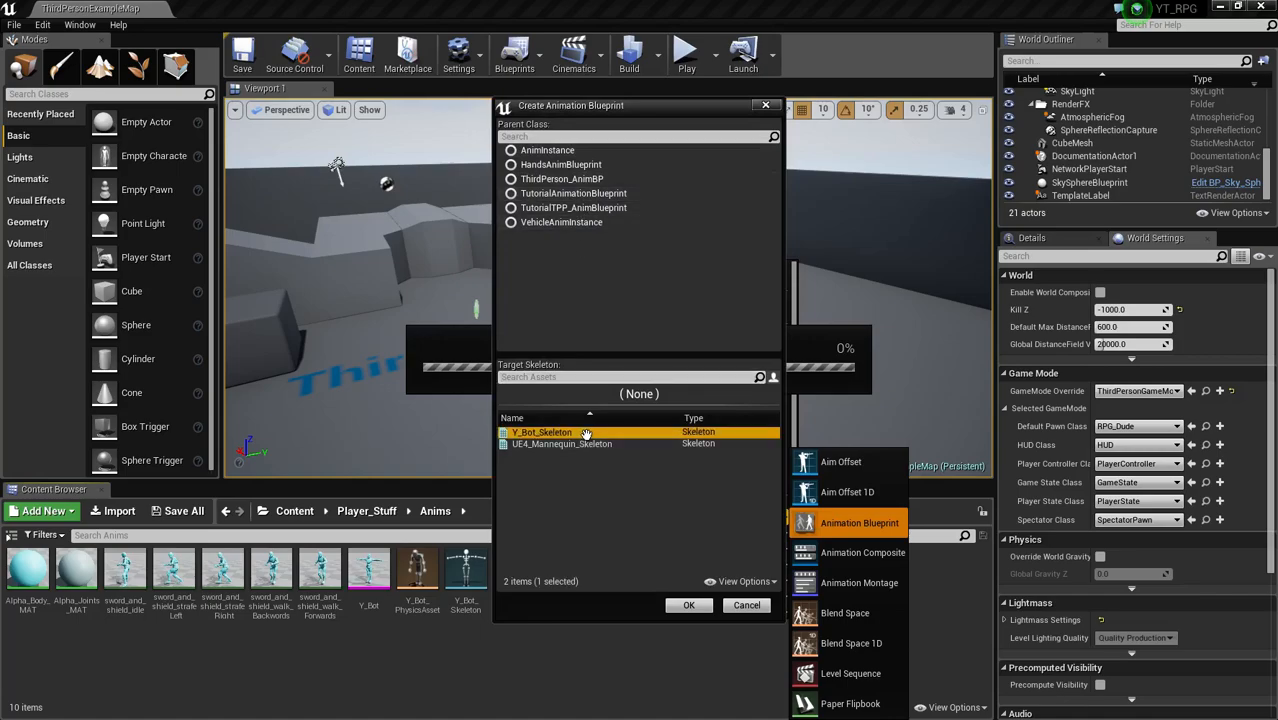
pyautogui.click(690, 606)
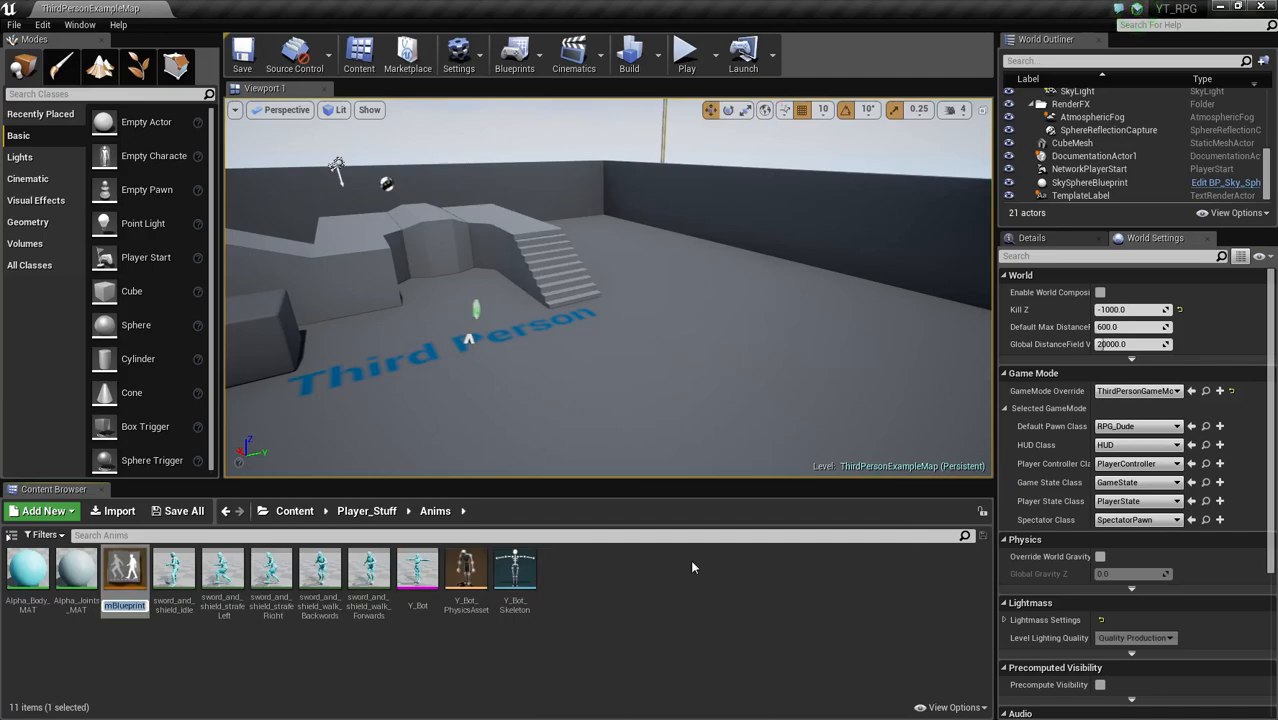
pyautogui.write('_RPG_Bro_Anims')
pyautogui.press('Return')
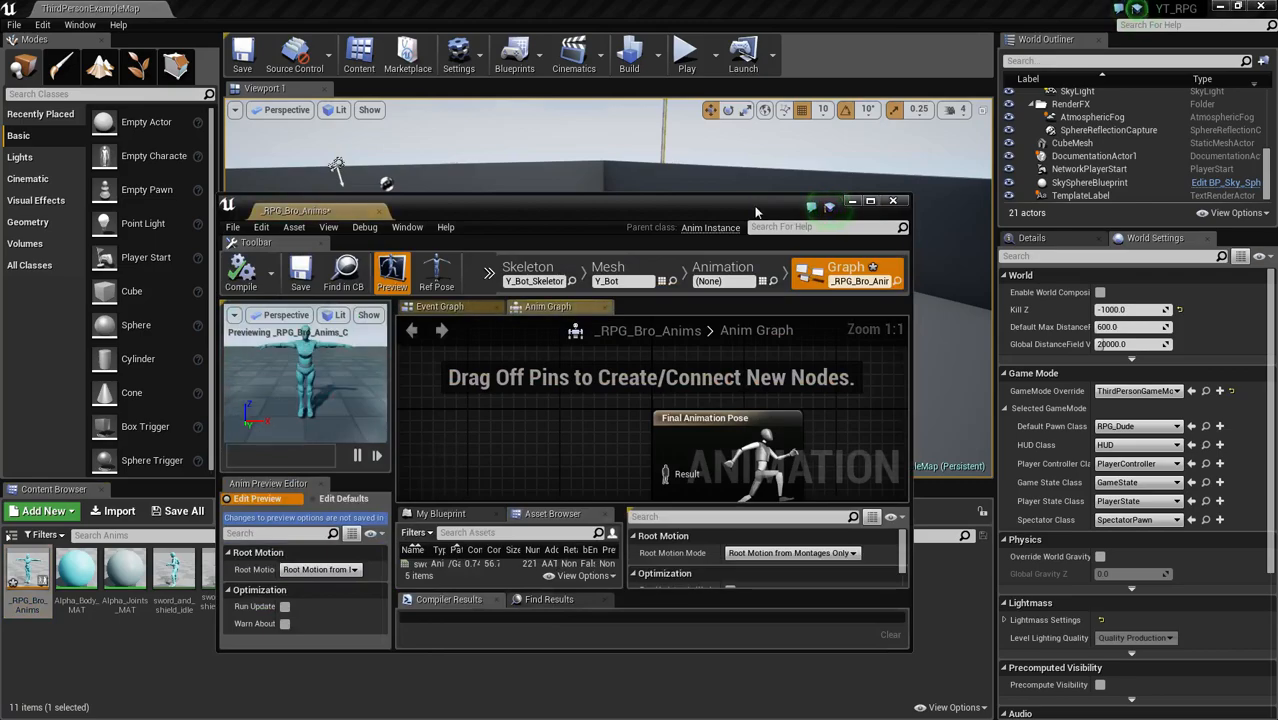
# Step: Dock the _RPG_Bro_Anims editor in the main window and look over its Anim Graph, Event Graph and blueprint members
pyautogui.doubleClick(339, 214)
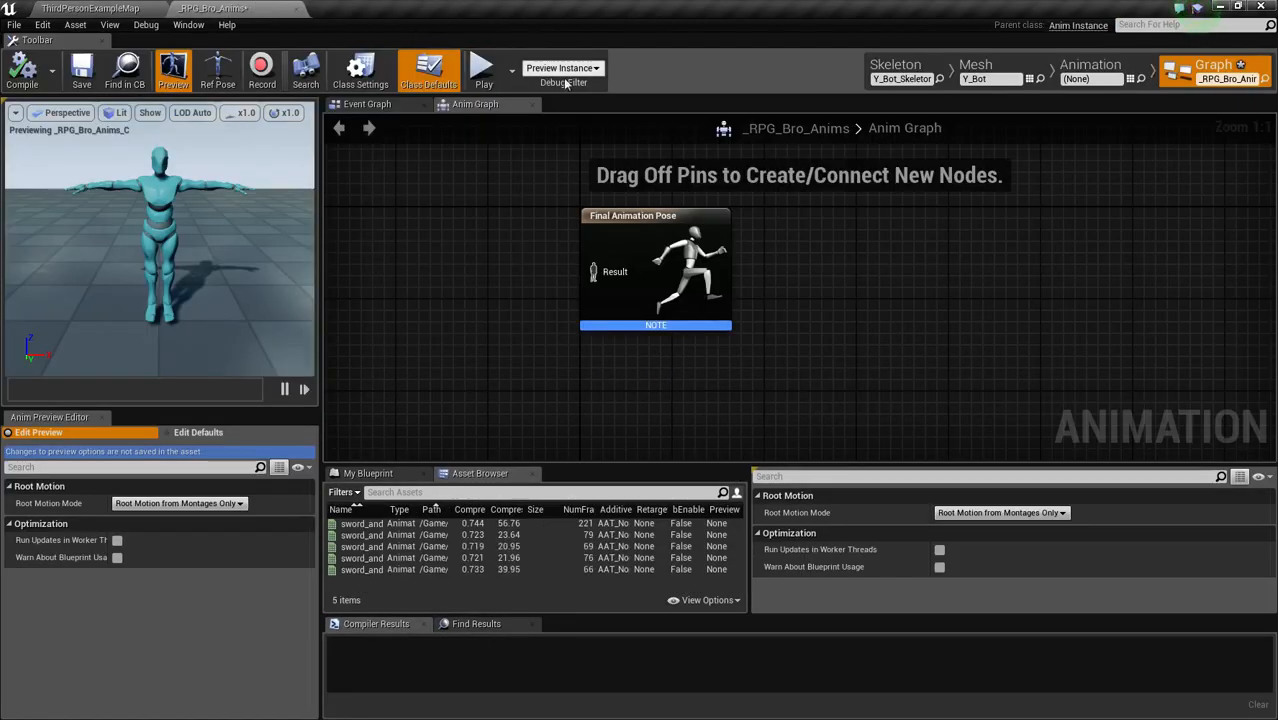
pyautogui.moveTo(568, 283); pyautogui.dragTo(815, 320, button='right')
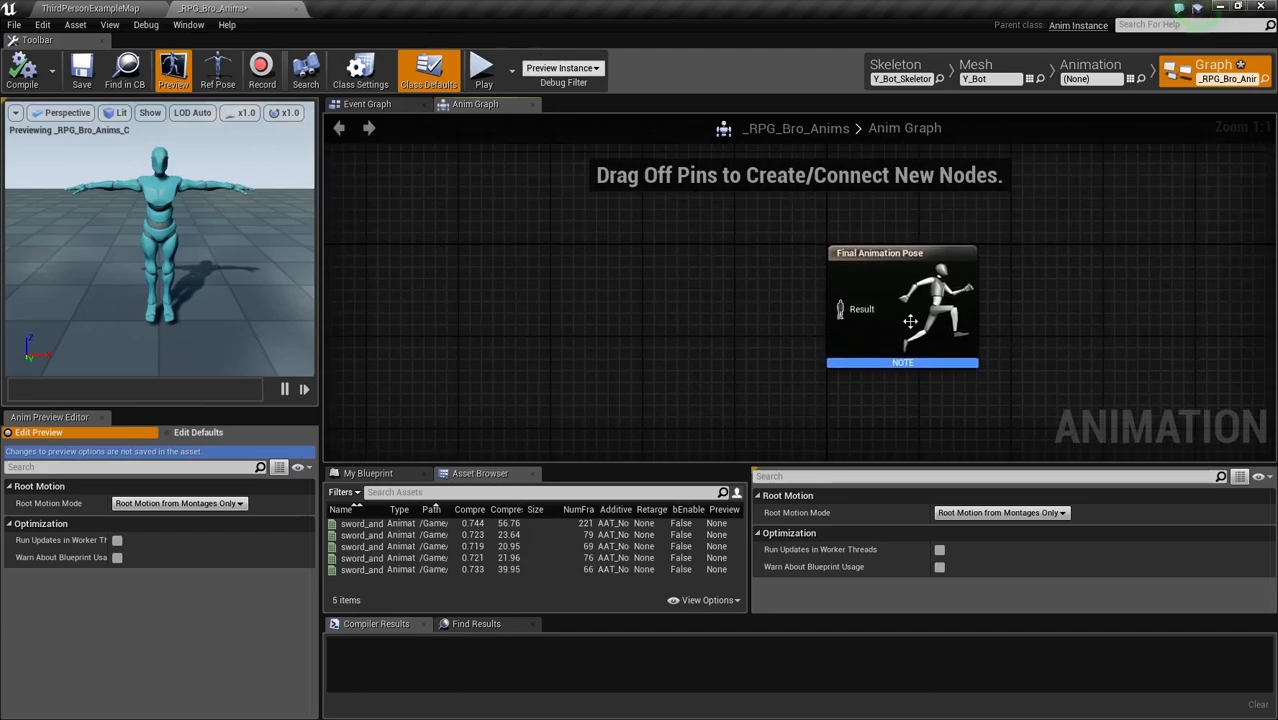
pyautogui.rightClick(507, 297)
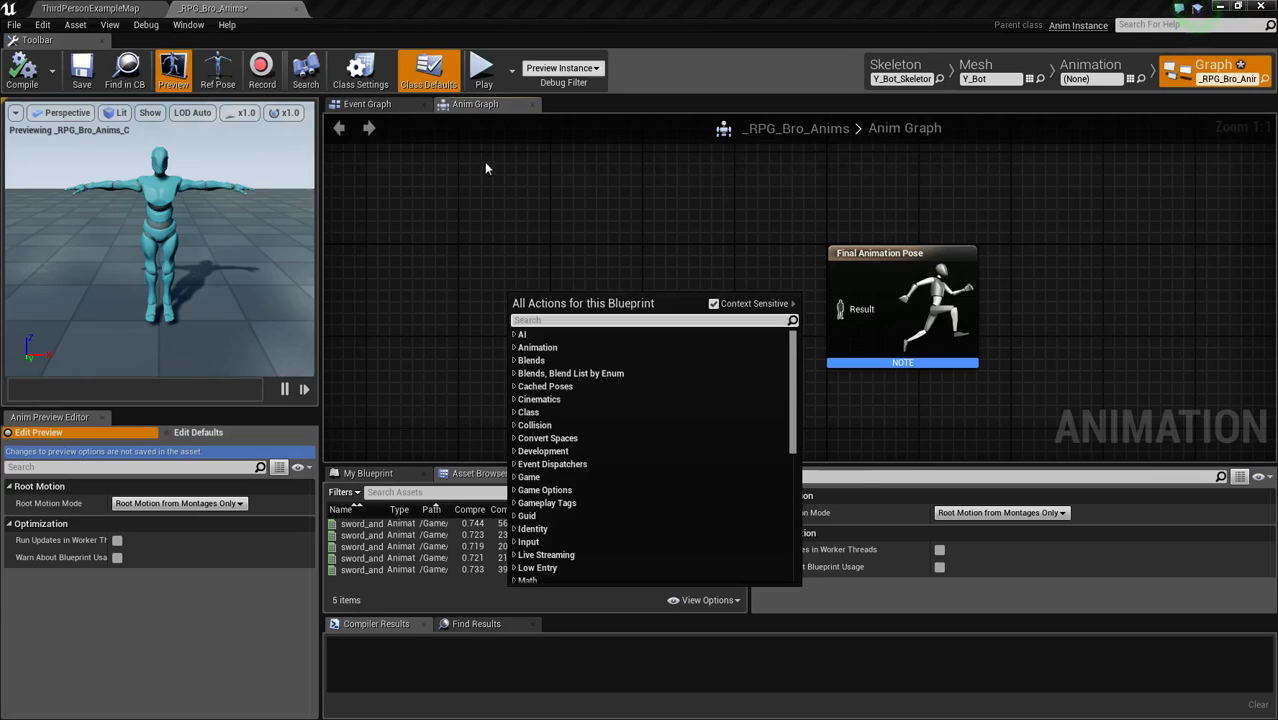
pyautogui.click(461, 112)
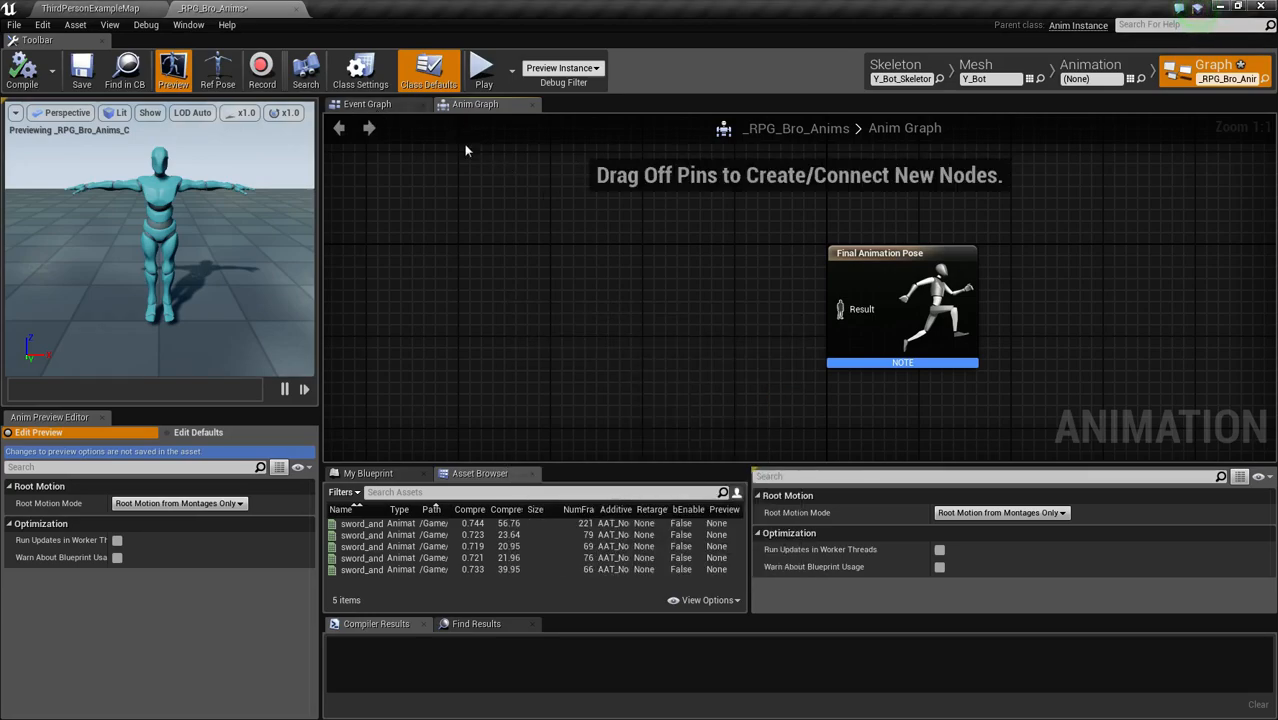
pyautogui.click(366, 104)
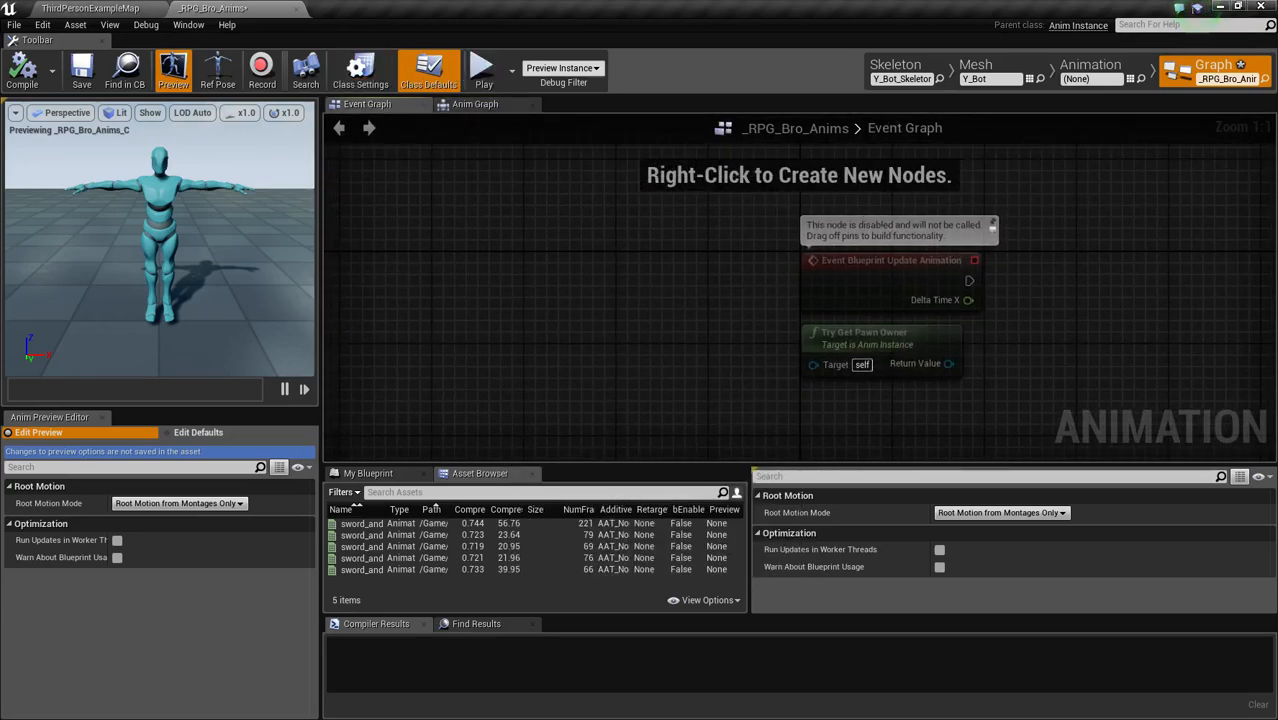
pyautogui.click(475, 104)
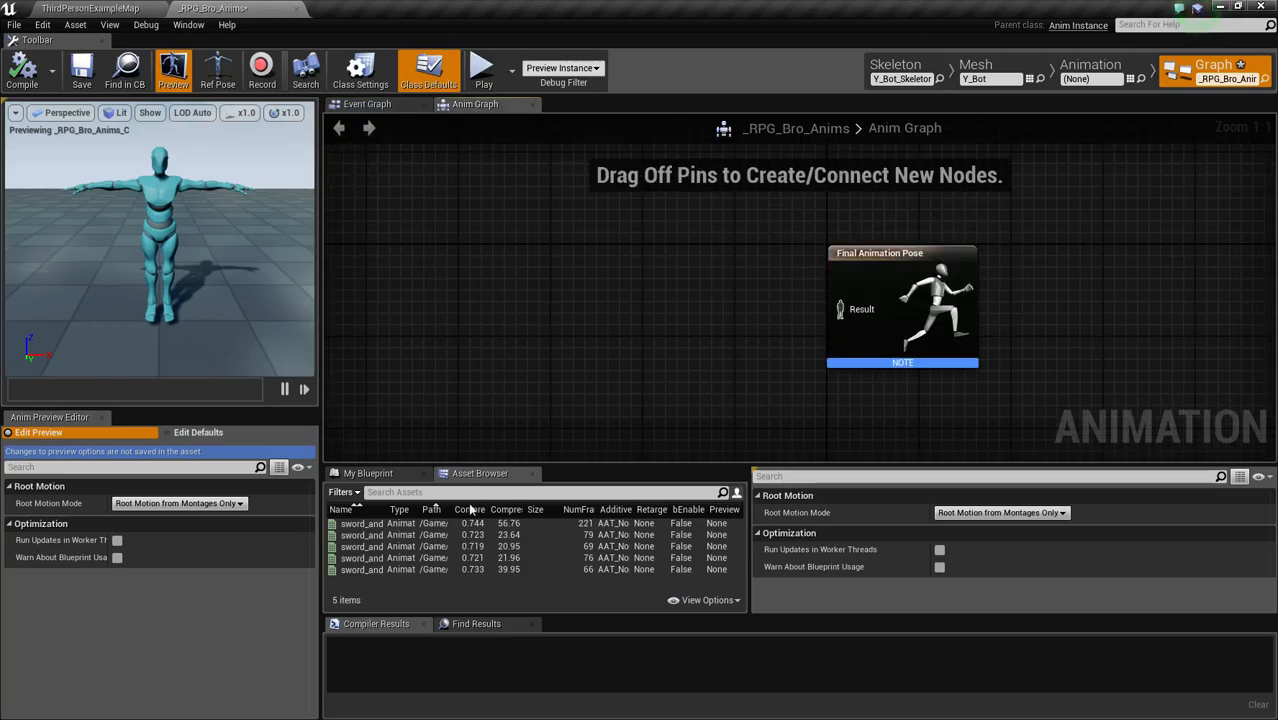
pyautogui.click(387, 477)
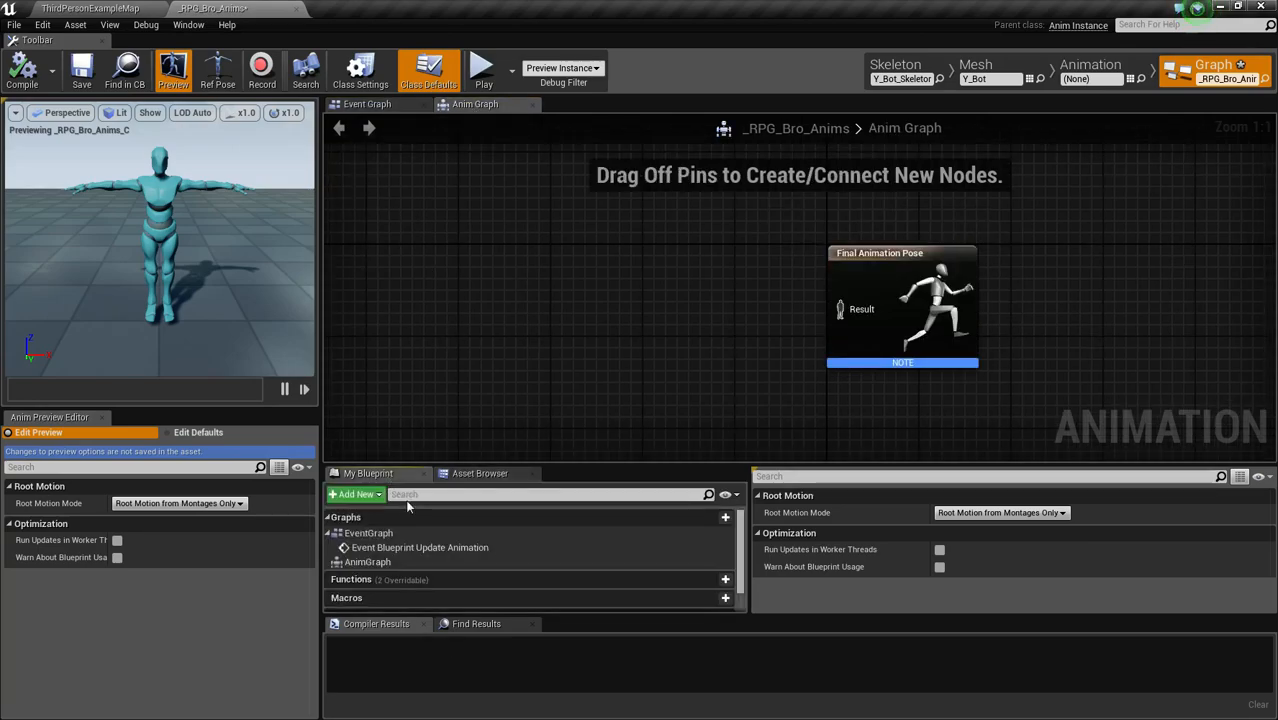
# Step: Add a state machine named Locomotion to the Anim Graph and connect it to the Final Animation Pose result
pyautogui.click(385, 565)
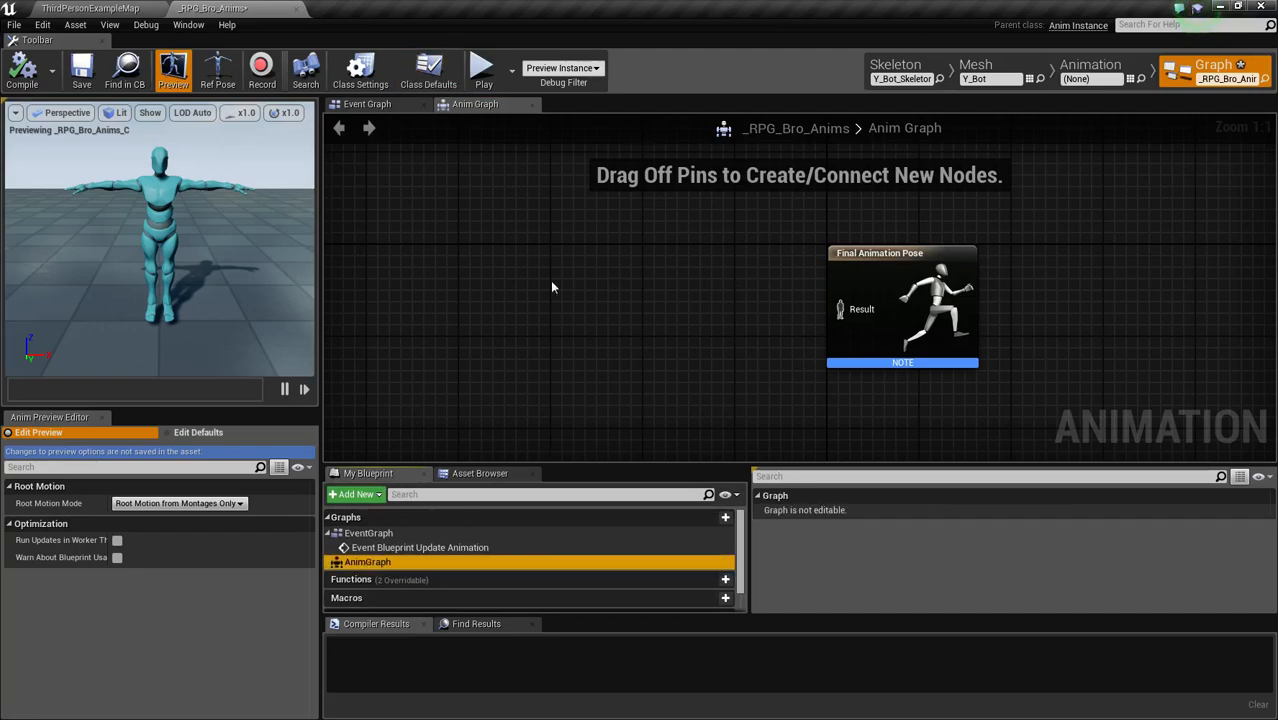
pyautogui.rightClick(479, 295)
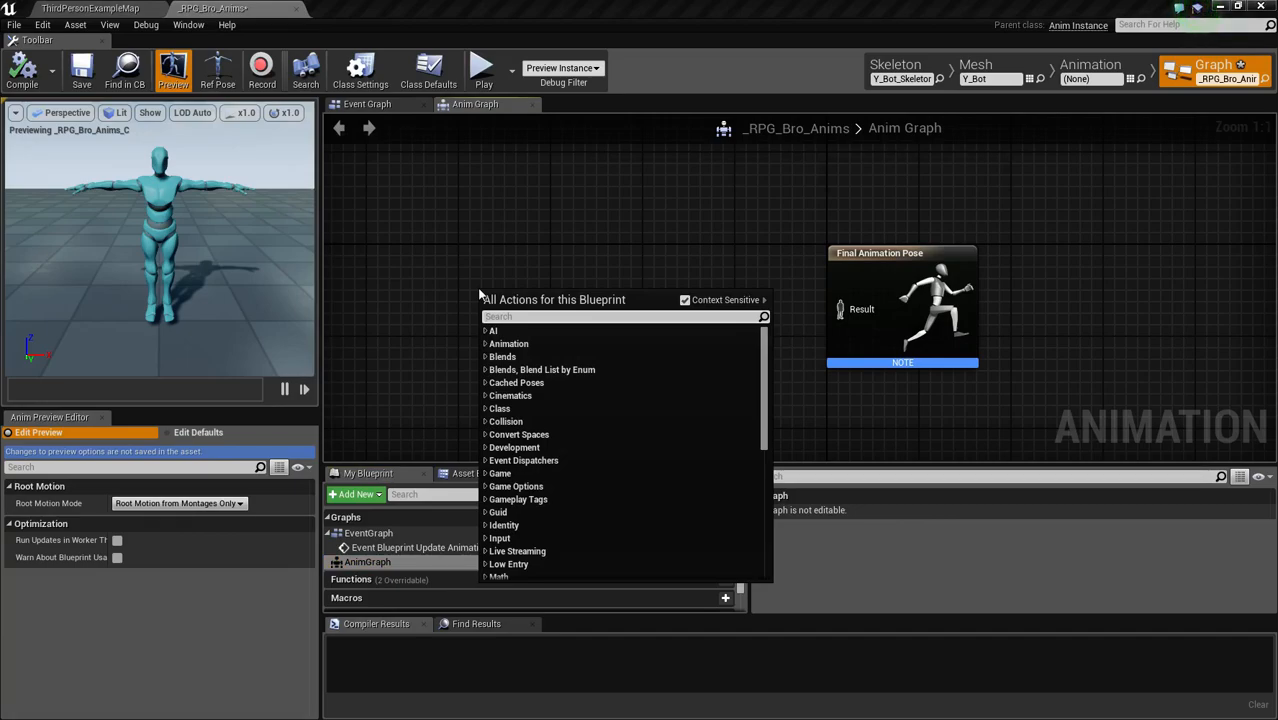
pyautogui.write('state')
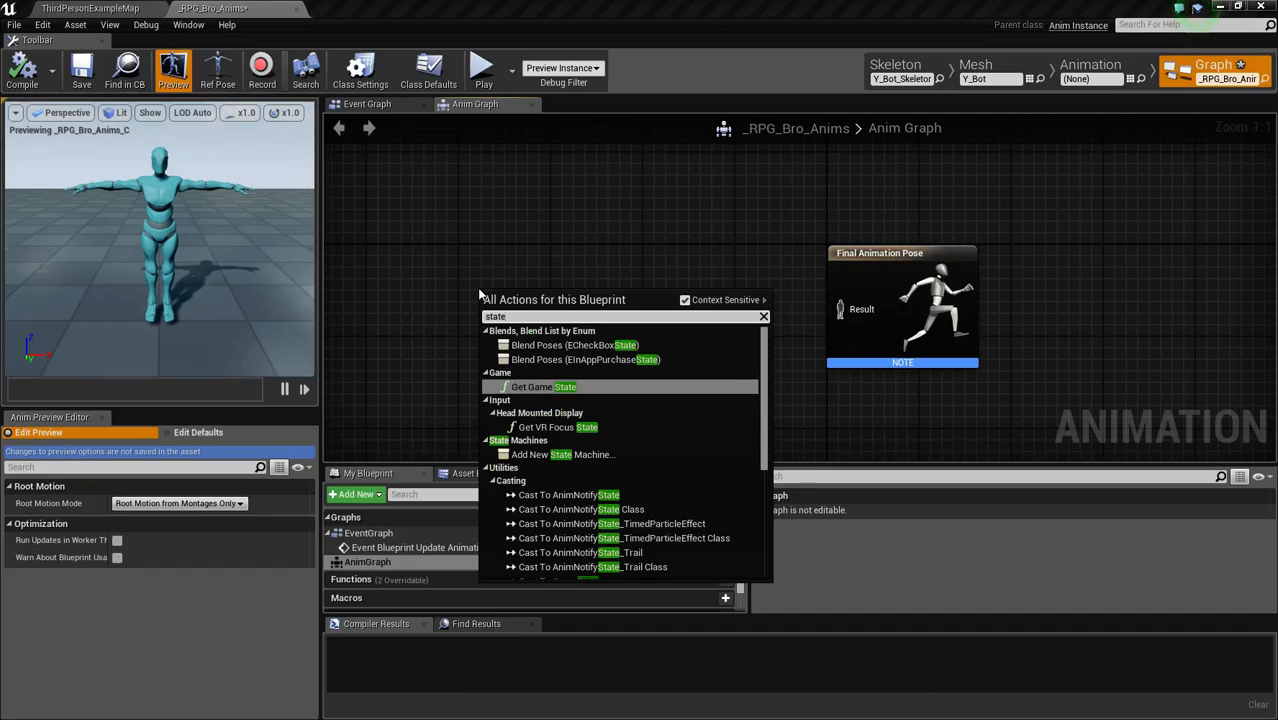
pyautogui.click(566, 455)
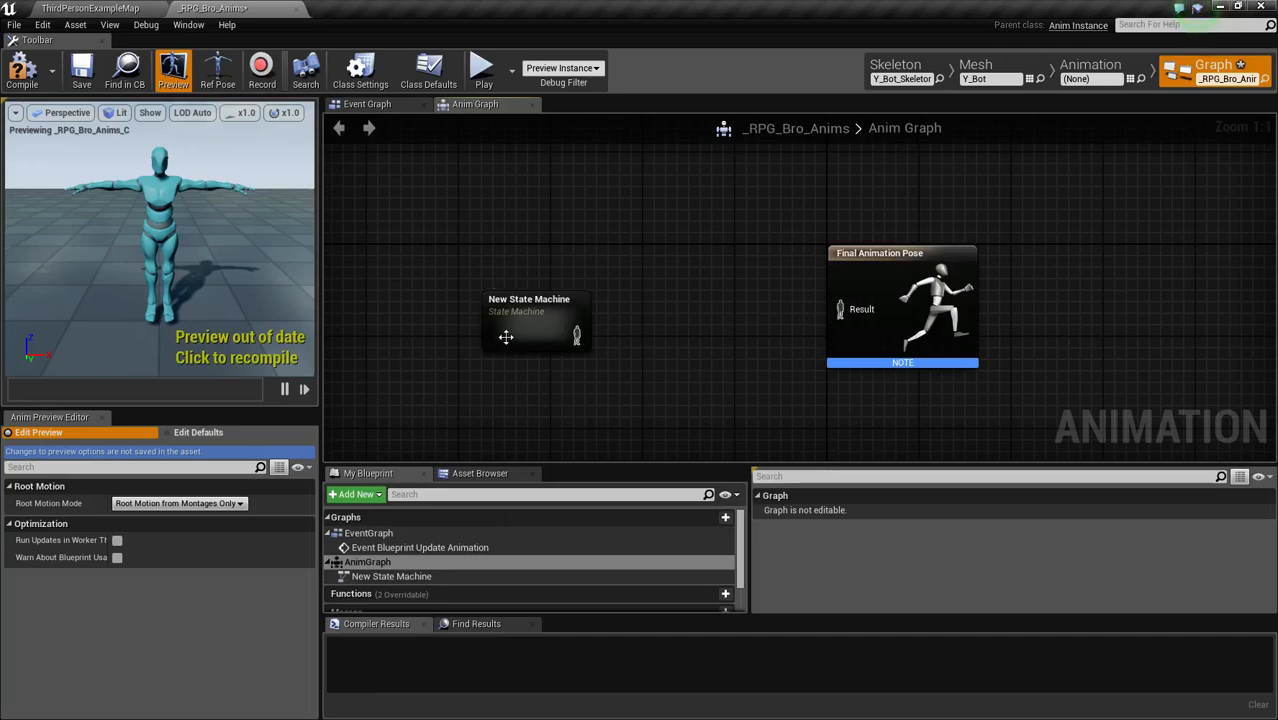
pyautogui.click(529, 338)
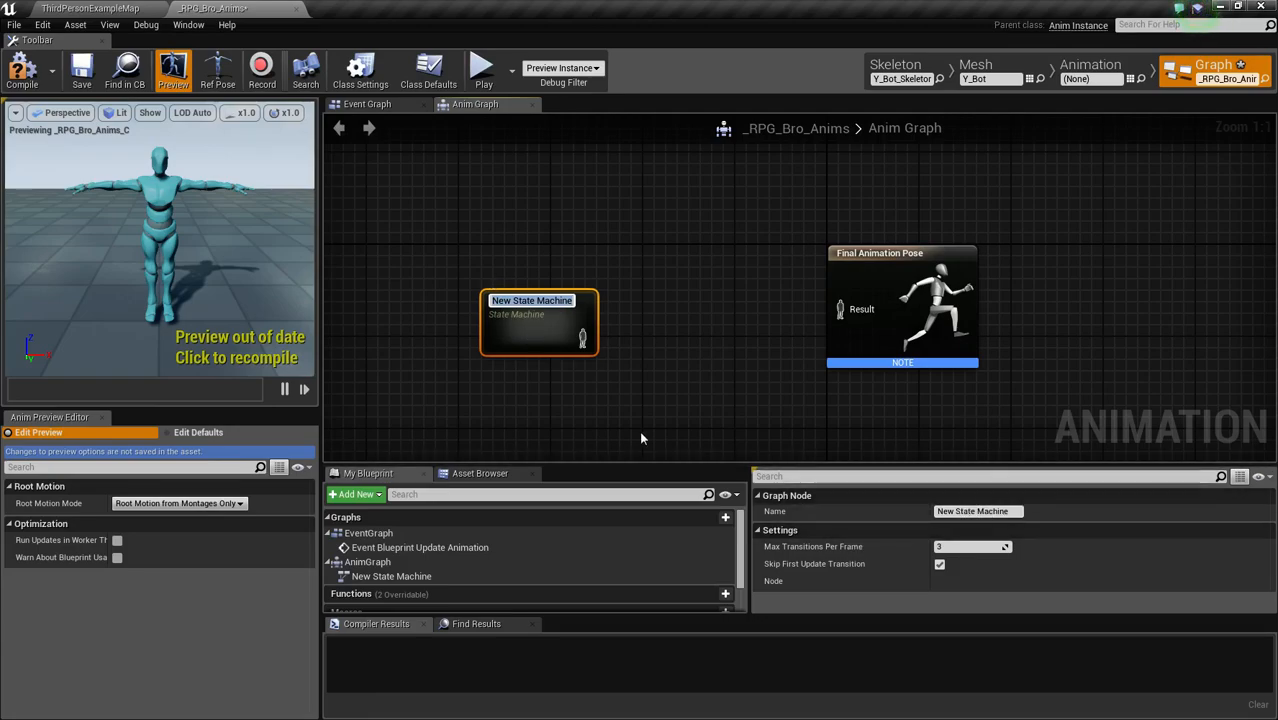
pyautogui.write('Locomotion')
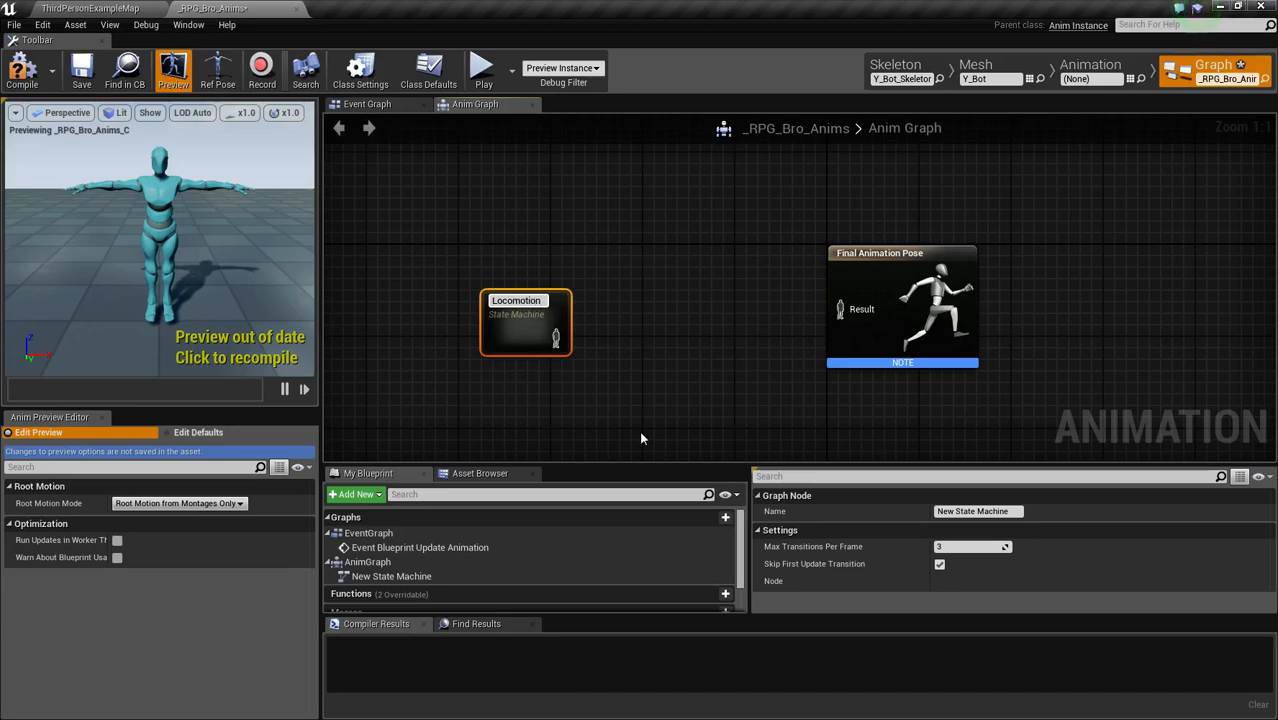
pyautogui.press('Return')
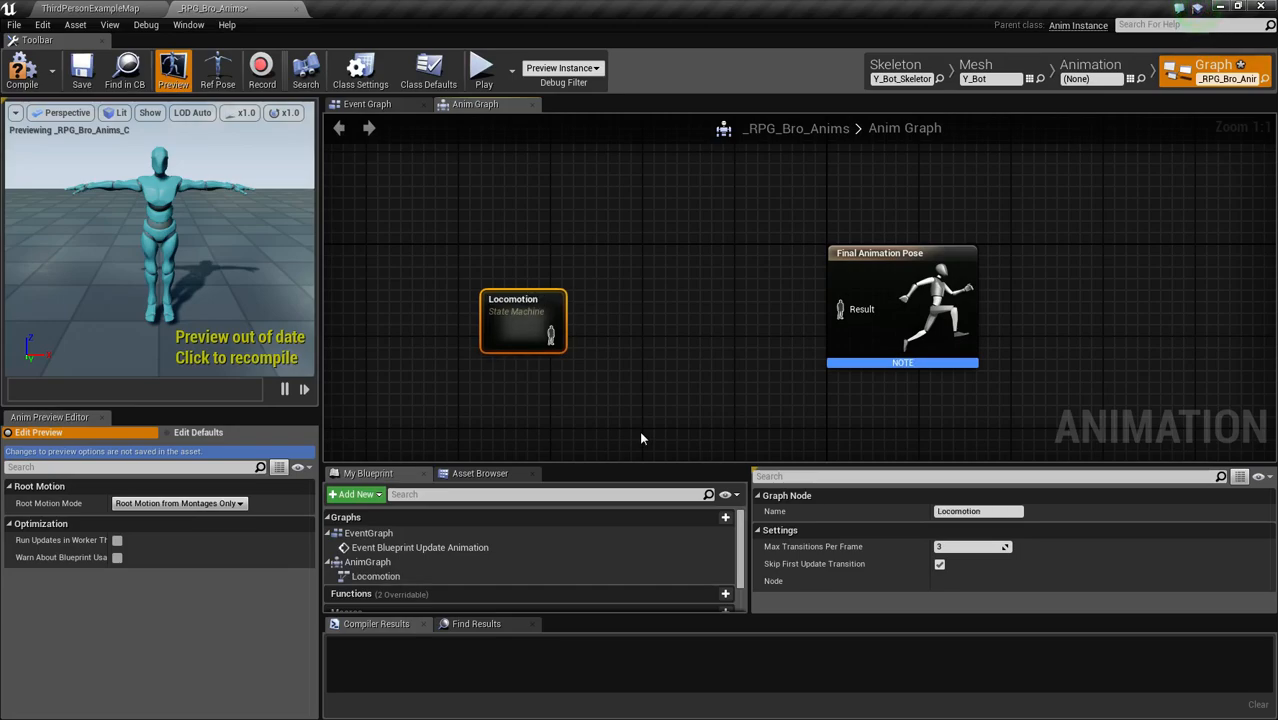
pyautogui.moveTo(550, 335); pyautogui.dragTo(861, 322)
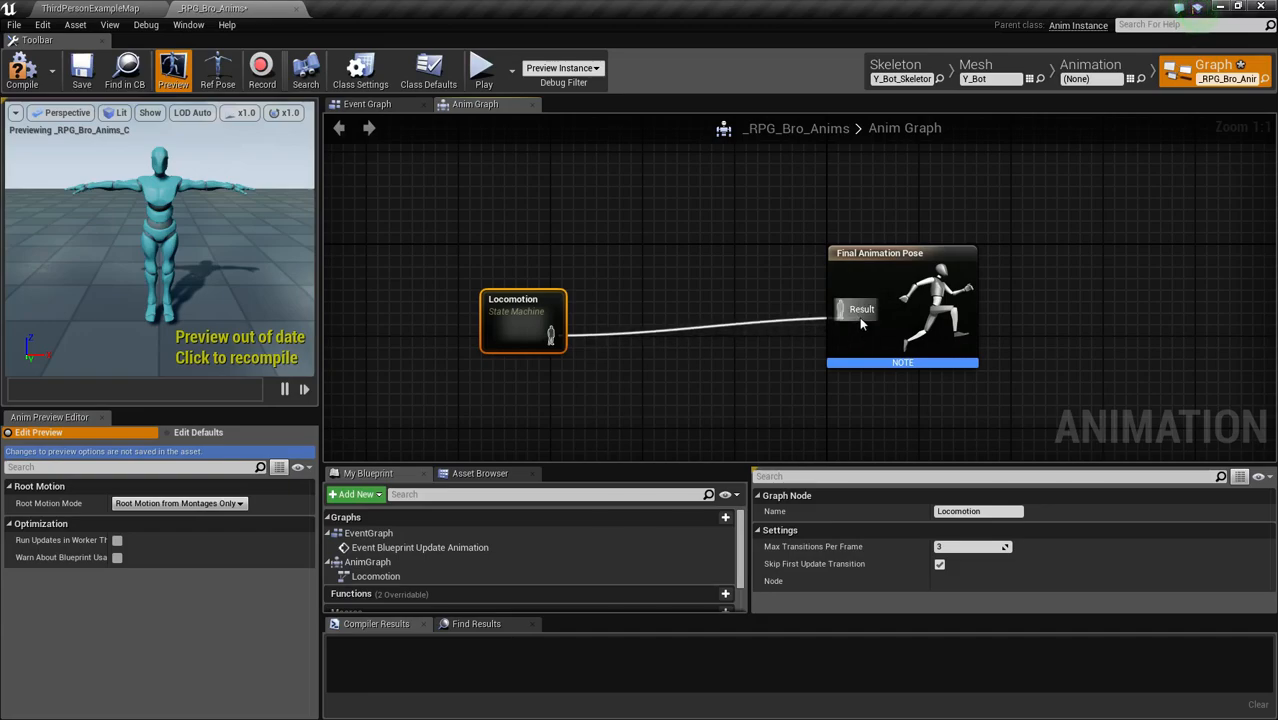
pyautogui.moveTo(499, 311); pyautogui.dragTo(488, 287)
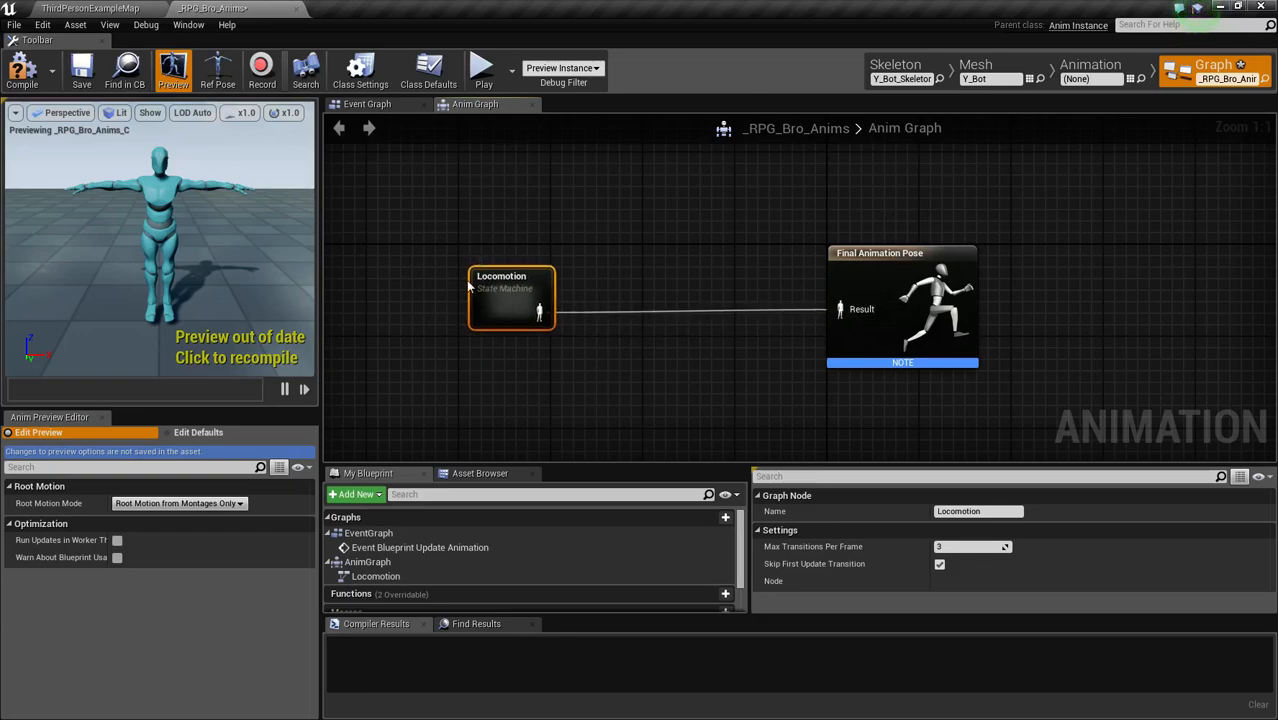
# Step: Inside the Locomotion state machine, add a state named Idle linked from Entry and line it up with the Entry node
pyautogui.doubleClick(474, 284)
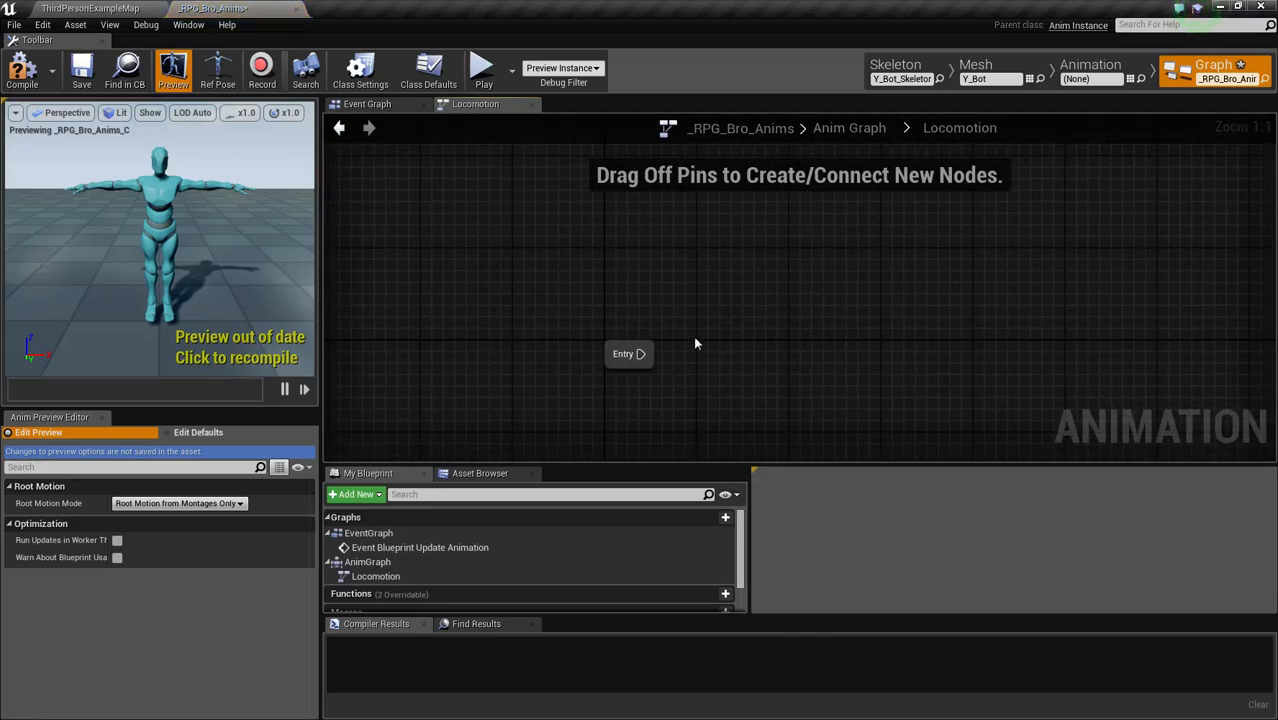
pyautogui.moveTo(641, 354); pyautogui.dragTo(765, 354)
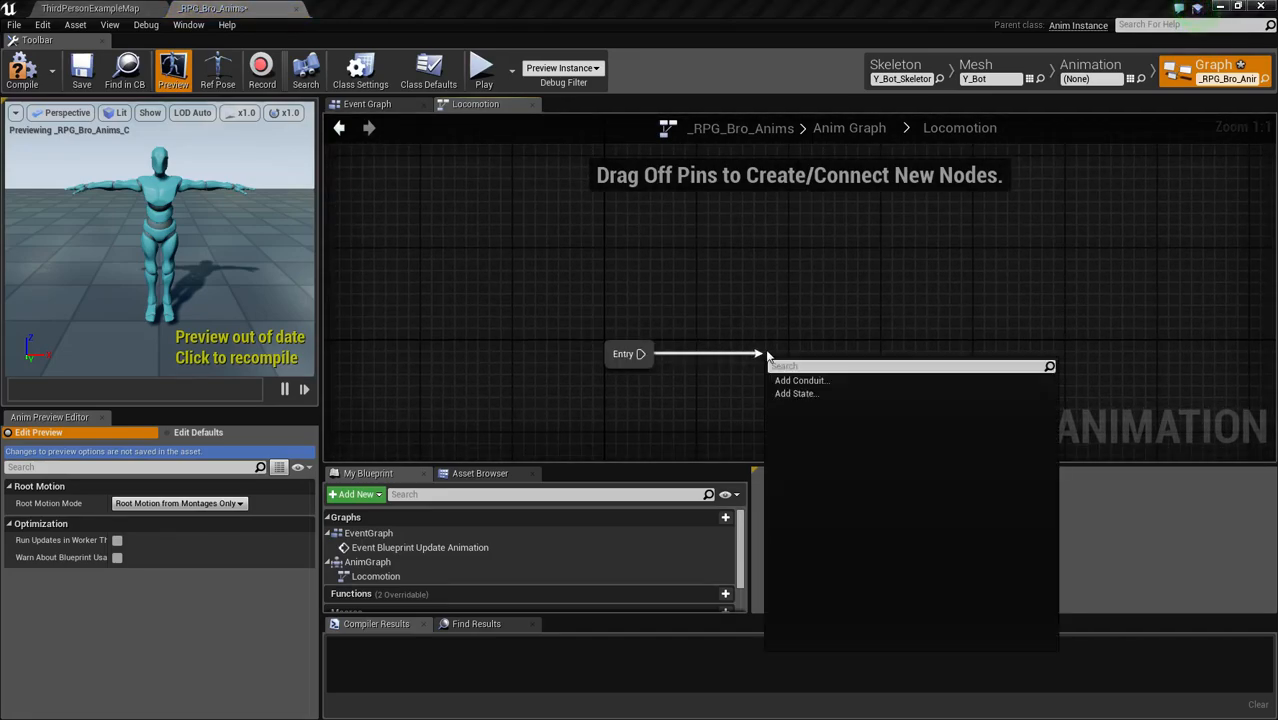
pyautogui.click(795, 393)
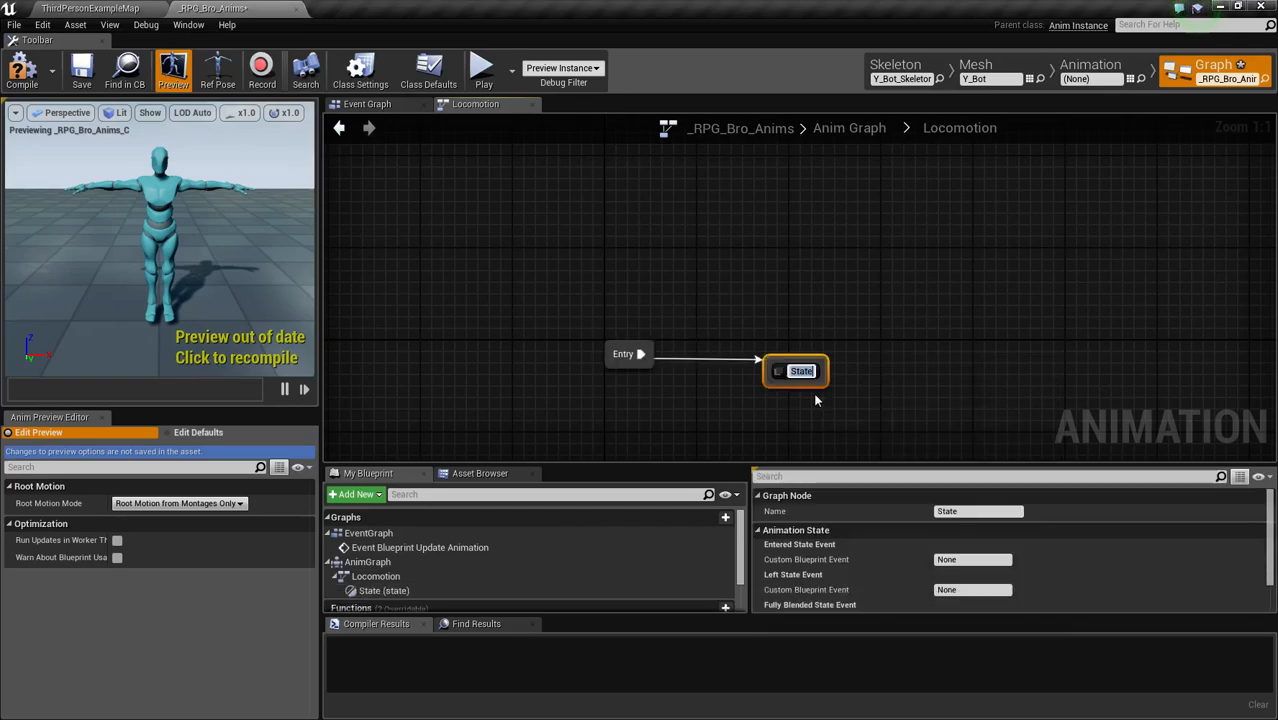
pyautogui.write('Idle')
pyautogui.press('Return')
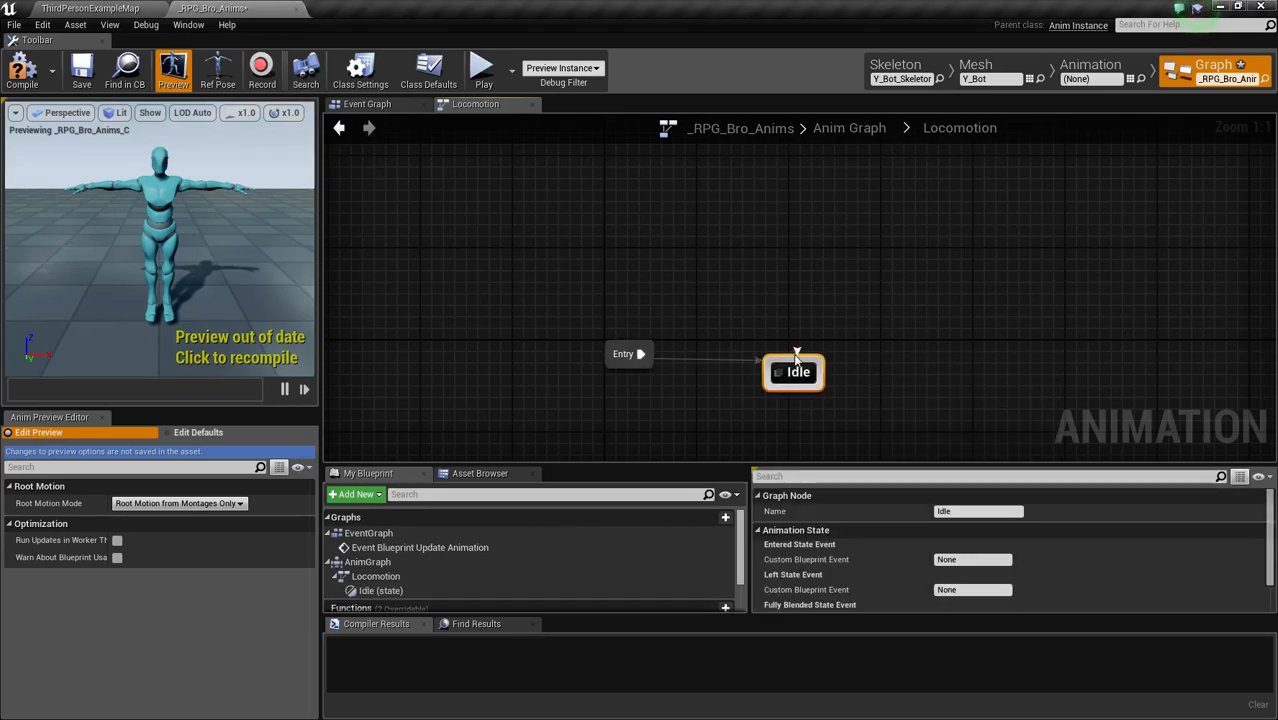
pyautogui.click(798, 320)
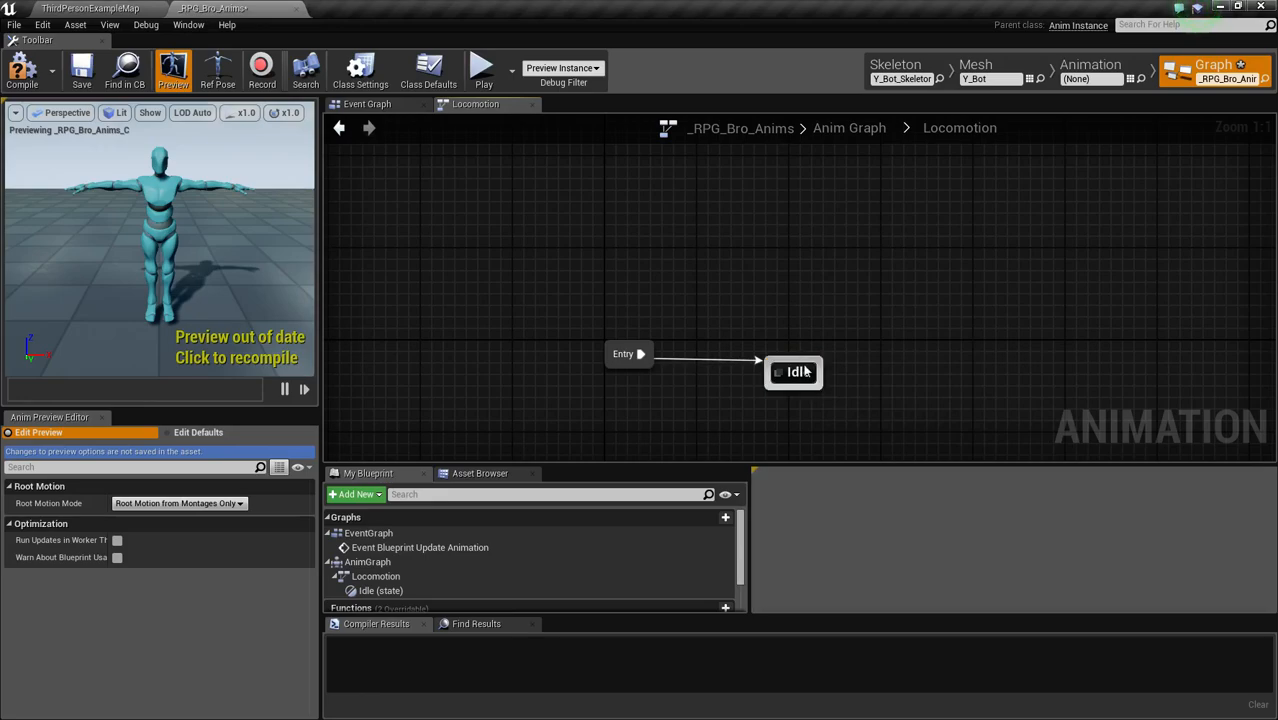
pyautogui.moveTo(805, 372); pyautogui.dragTo(805, 357)
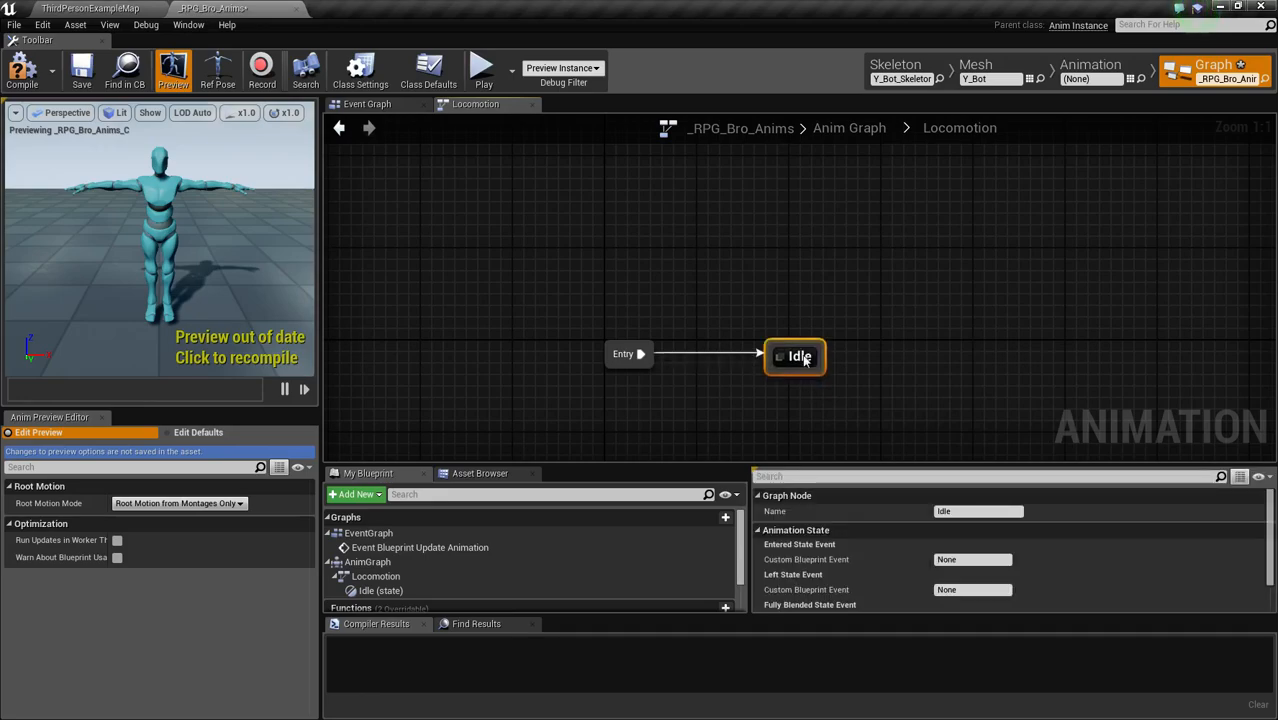
# Step: Inside the Idle state, add a Play sword_and_shield_idle node wired to the Final Animation Pose result
pyautogui.doubleClick(805, 357)
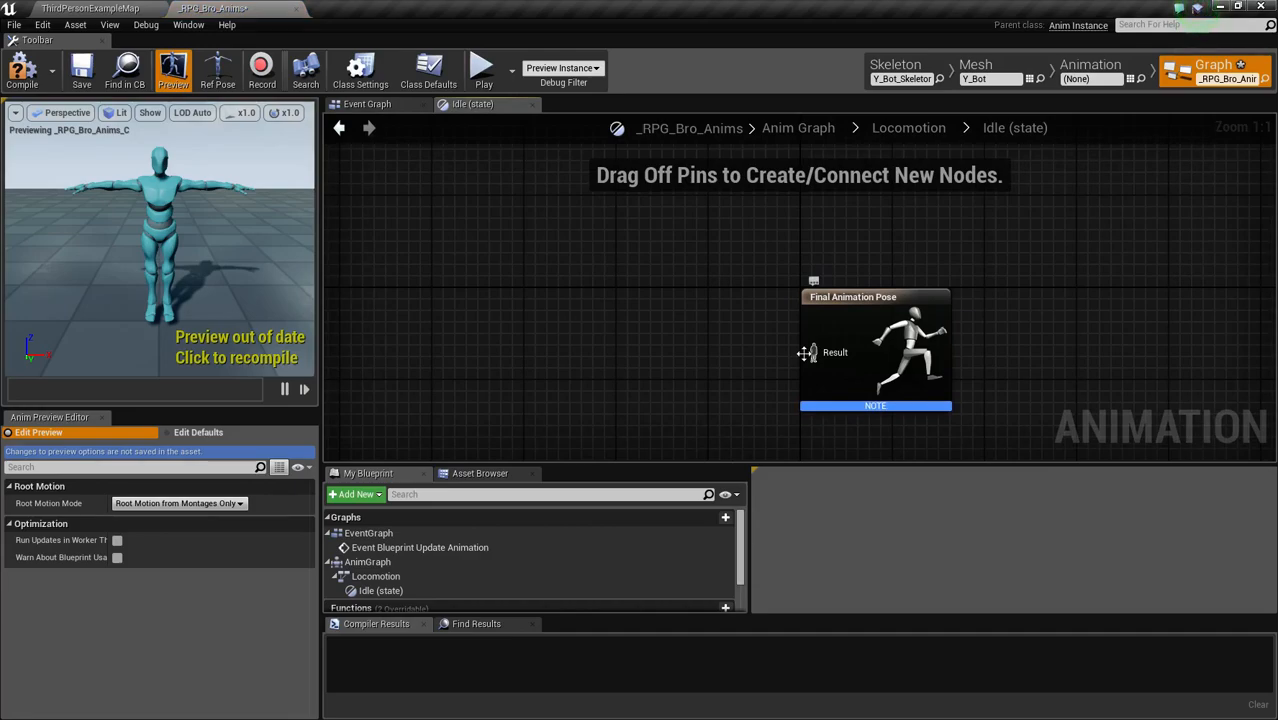
pyautogui.press('F7')
pyautogui.moveTo(821, 362); pyautogui.dragTo(663, 358)
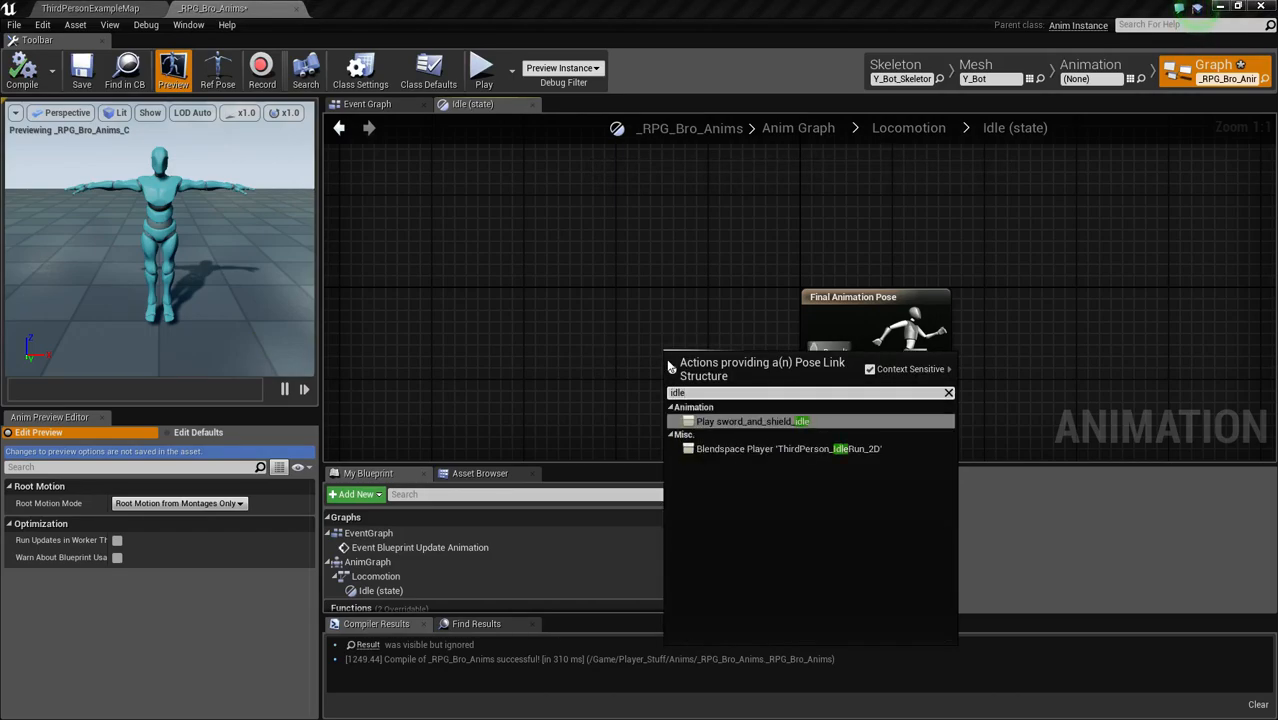
pyautogui.press('Return')
pyautogui.moveTo(750, 390); pyautogui.dragTo(645, 372)
pyautogui.moveTo(502, 278); pyautogui.dragTo(696, 403)
pyautogui.click(696, 403)
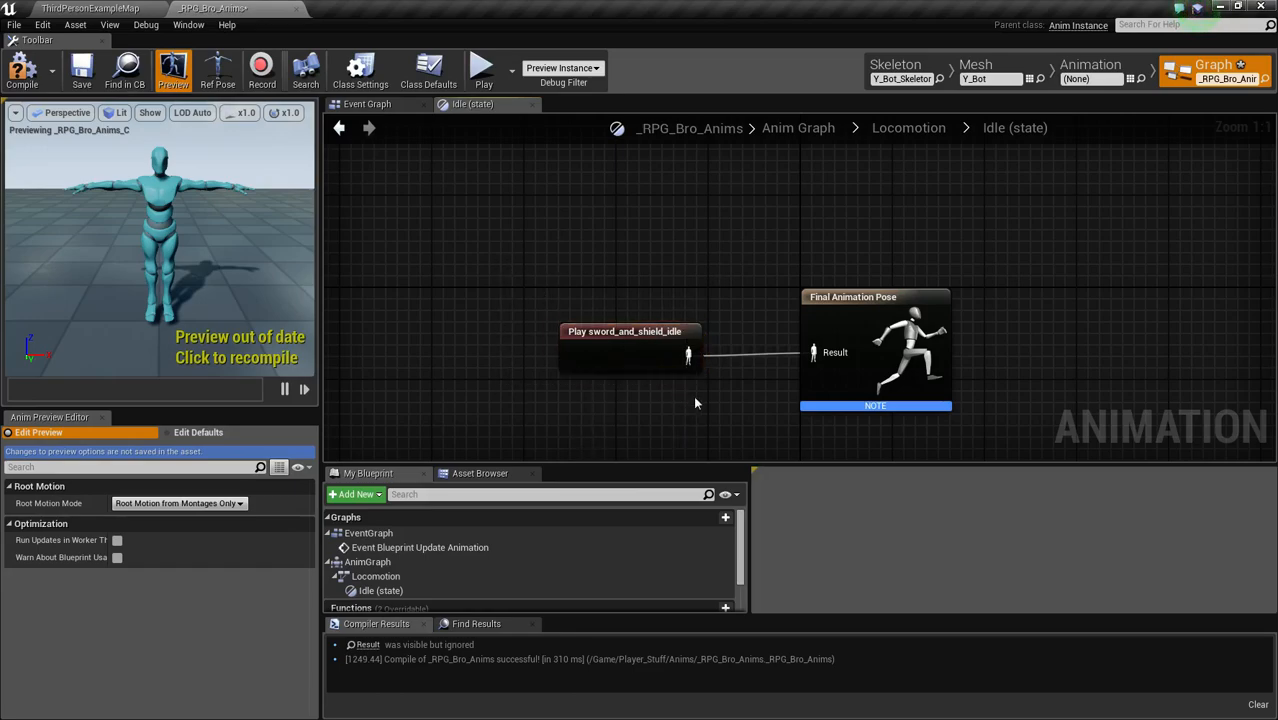
# Step: Place a second sword_and_shield_idle node in the Idle state from the listed animation assets and delete it
pyautogui.click(472, 474)
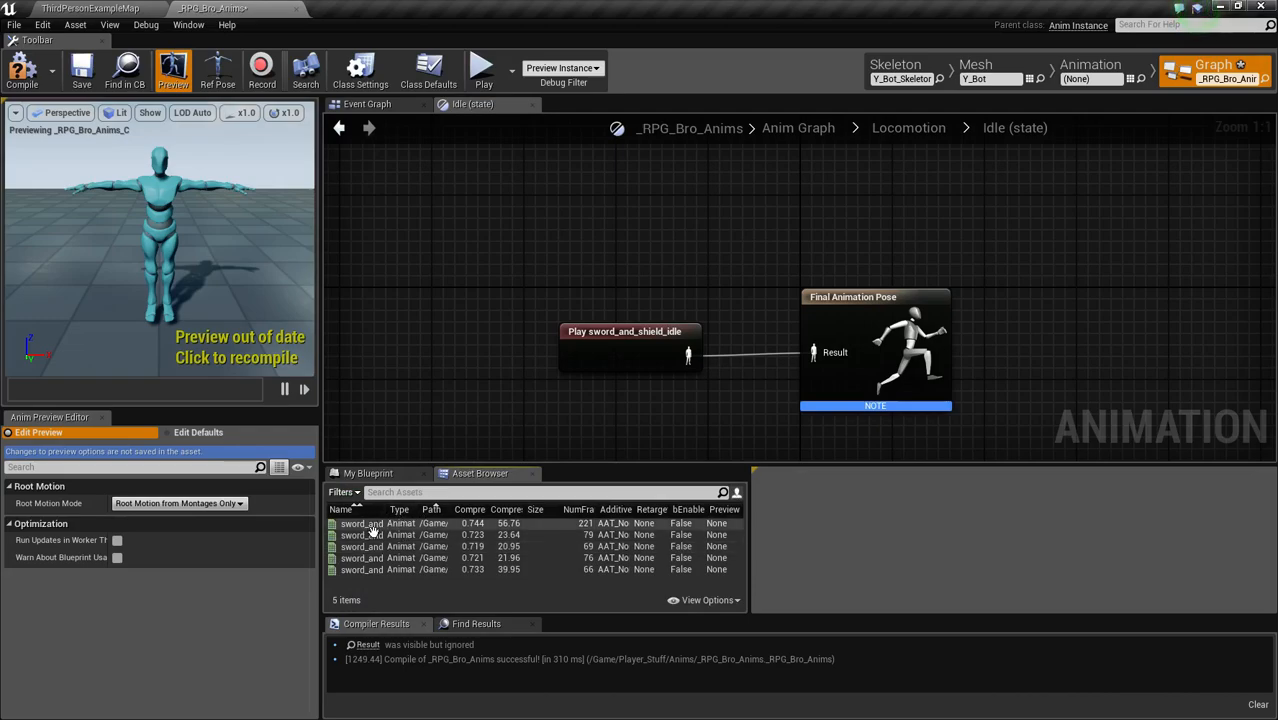
pyautogui.moveTo(375, 527); pyautogui.dragTo(512, 391)
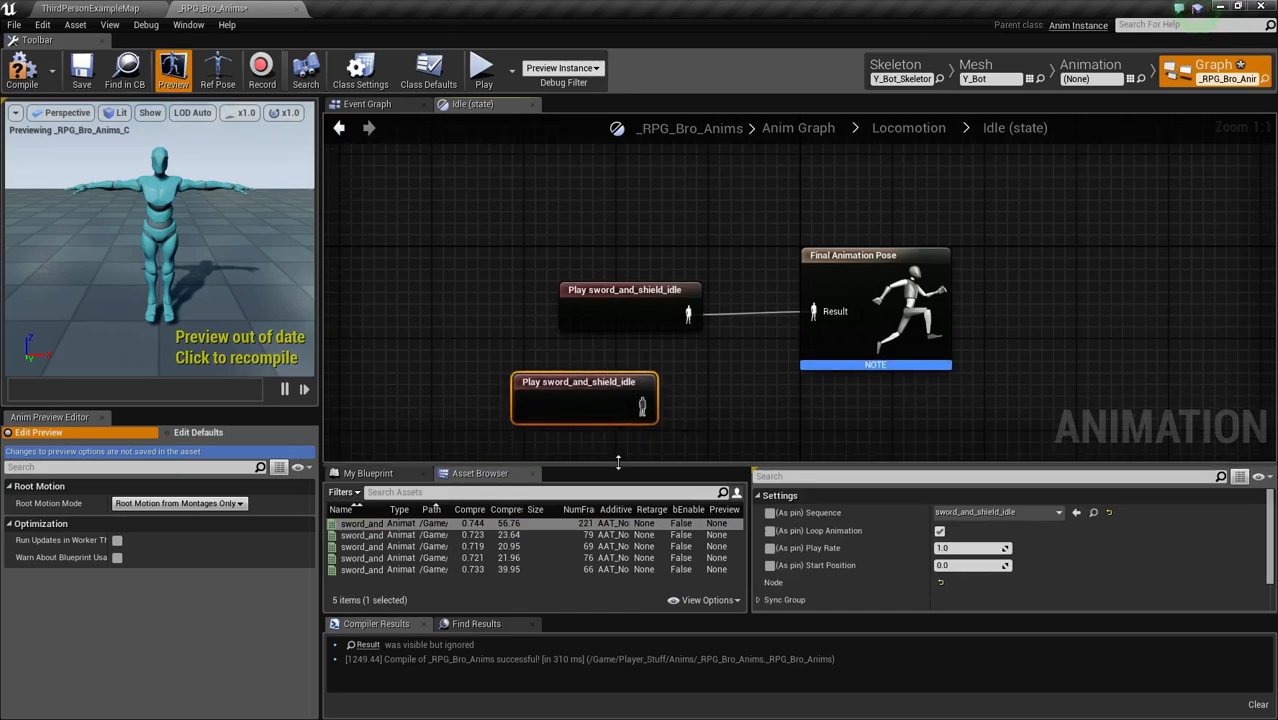
pyautogui.press('Delete')
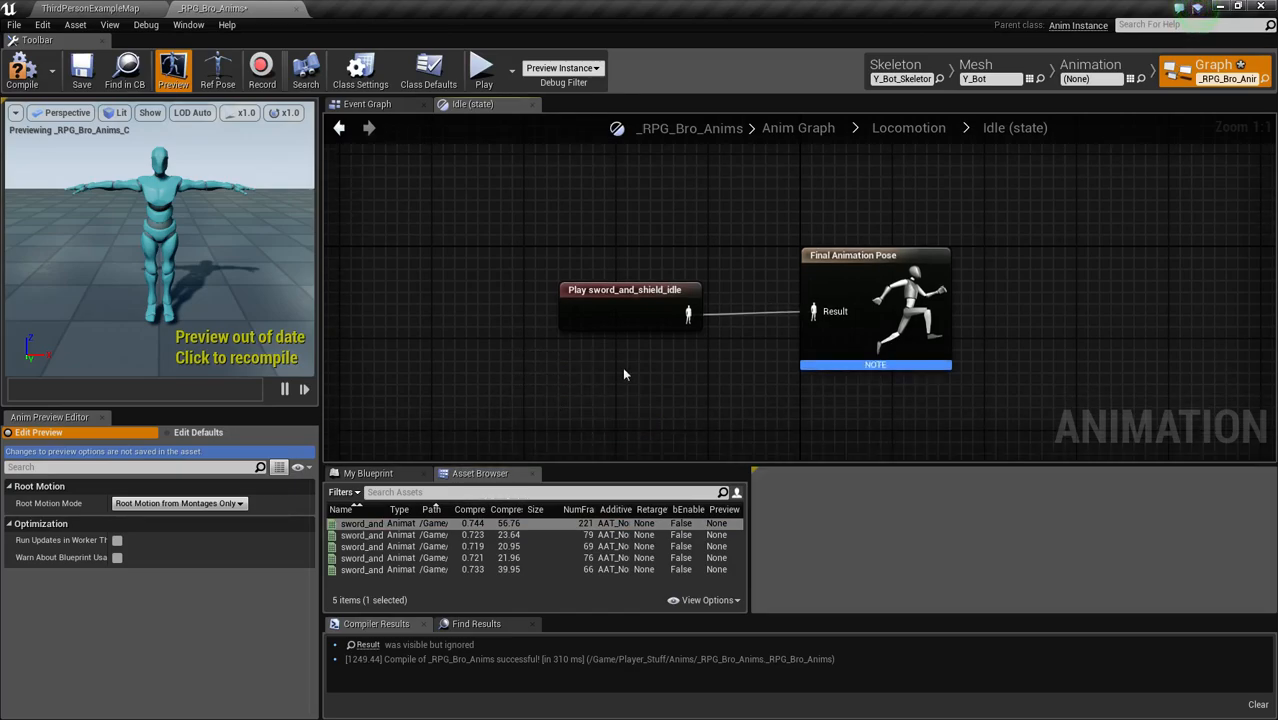
# Step: Recompile the animation blueprint, view the idle animation on the preview character, and return to the Locomotion state machine
pyautogui.click(225, 340)
pyautogui.moveTo(180, 272); pyautogui.dragTo(168, 300)
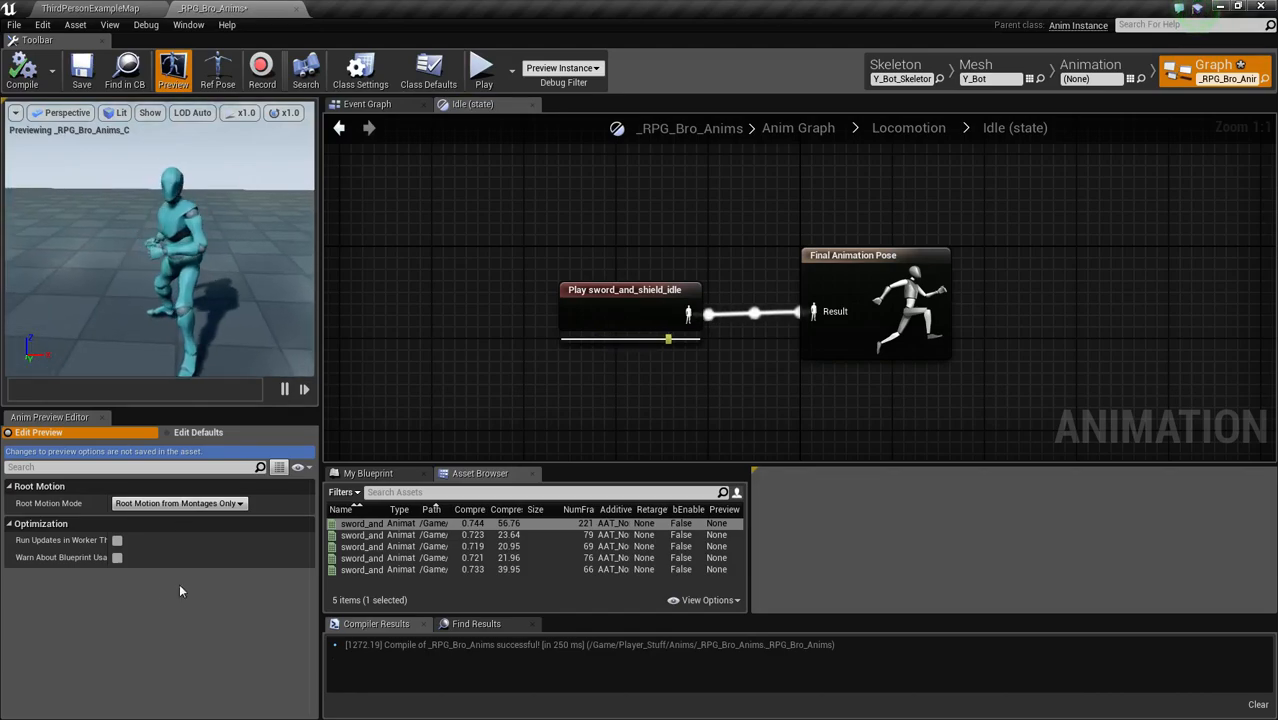
pyautogui.click(900, 128)
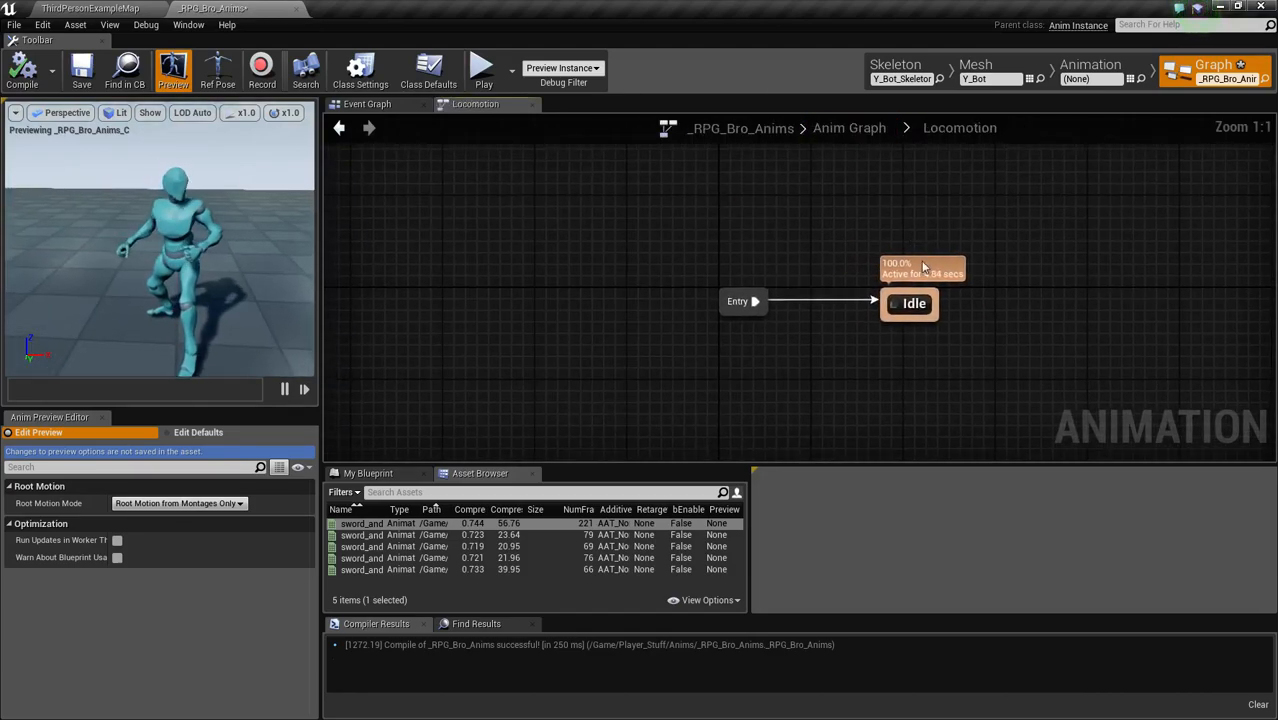
# Step: Add a state named Walk_BlendSpace with a transition from Idle and align it level with Idle
pyautogui.moveTo(937, 305); pyautogui.dragTo(1054, 313)
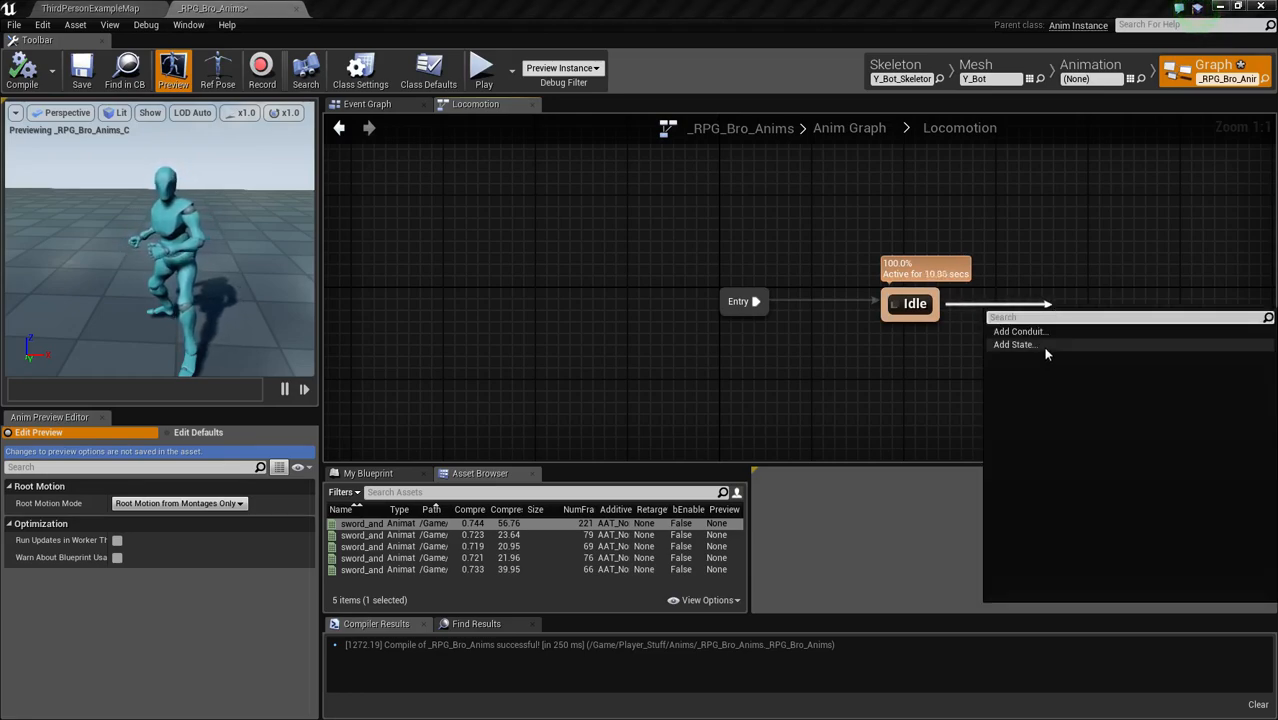
pyautogui.click(1046, 350)
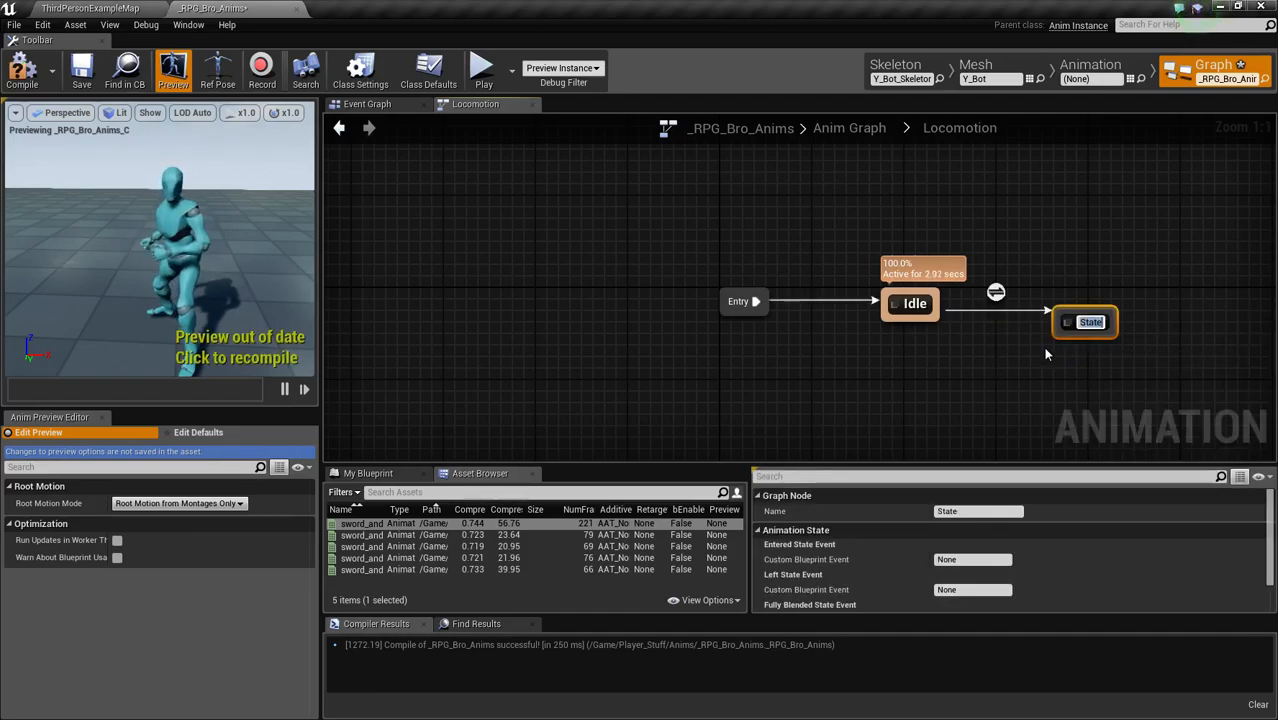
pyautogui.write('Walk')
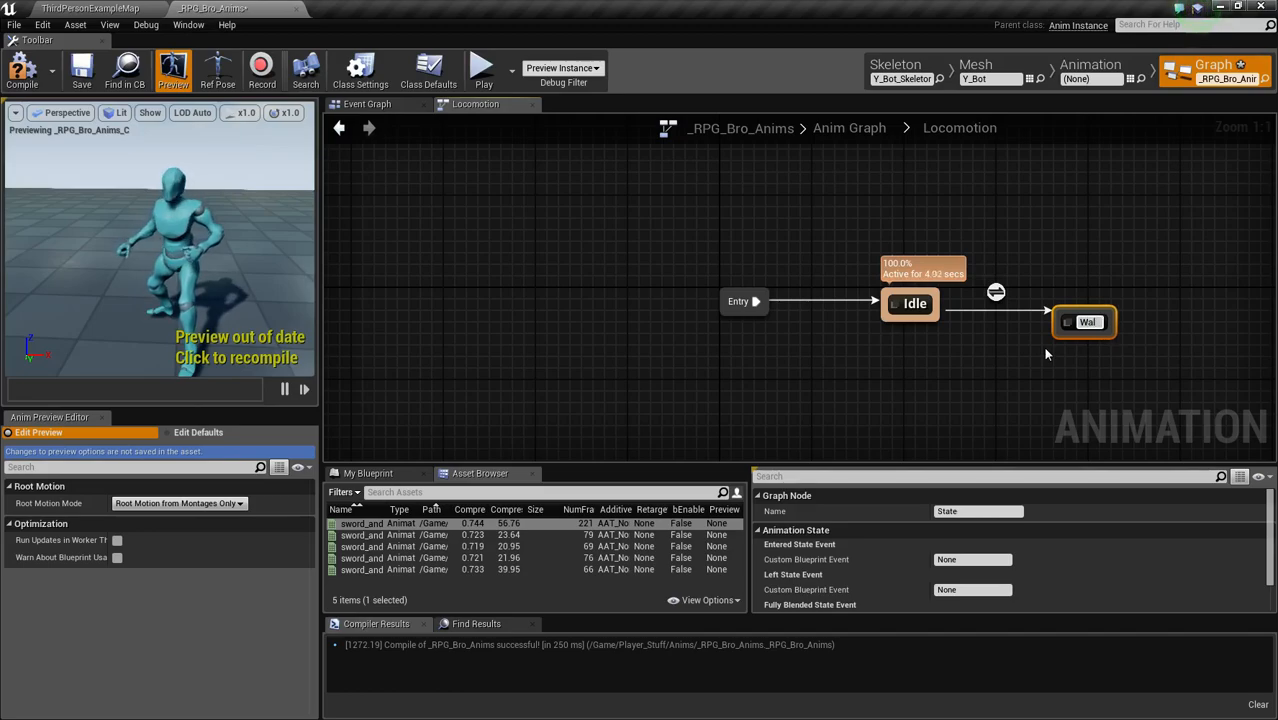
pyautogui.press('BackSpace')
pyautogui.press('BackSpace')
pyautogui.write('lk_Ble')
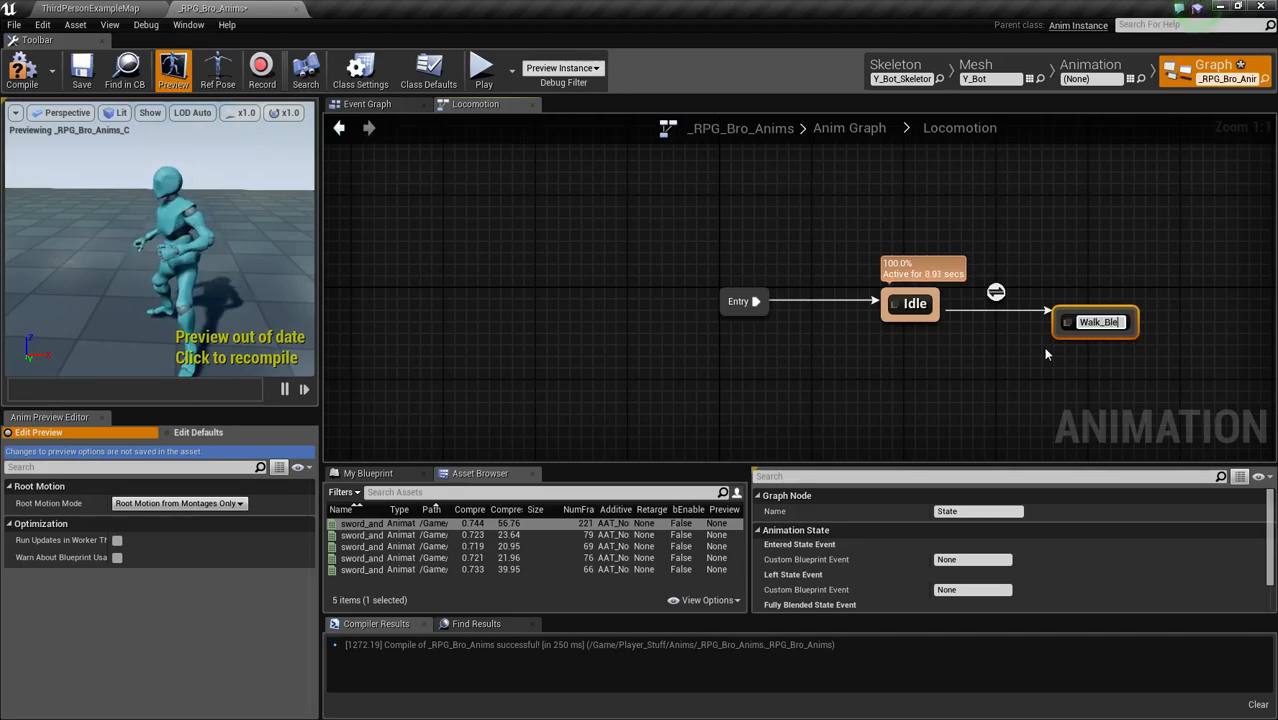
pyautogui.write('ndS')
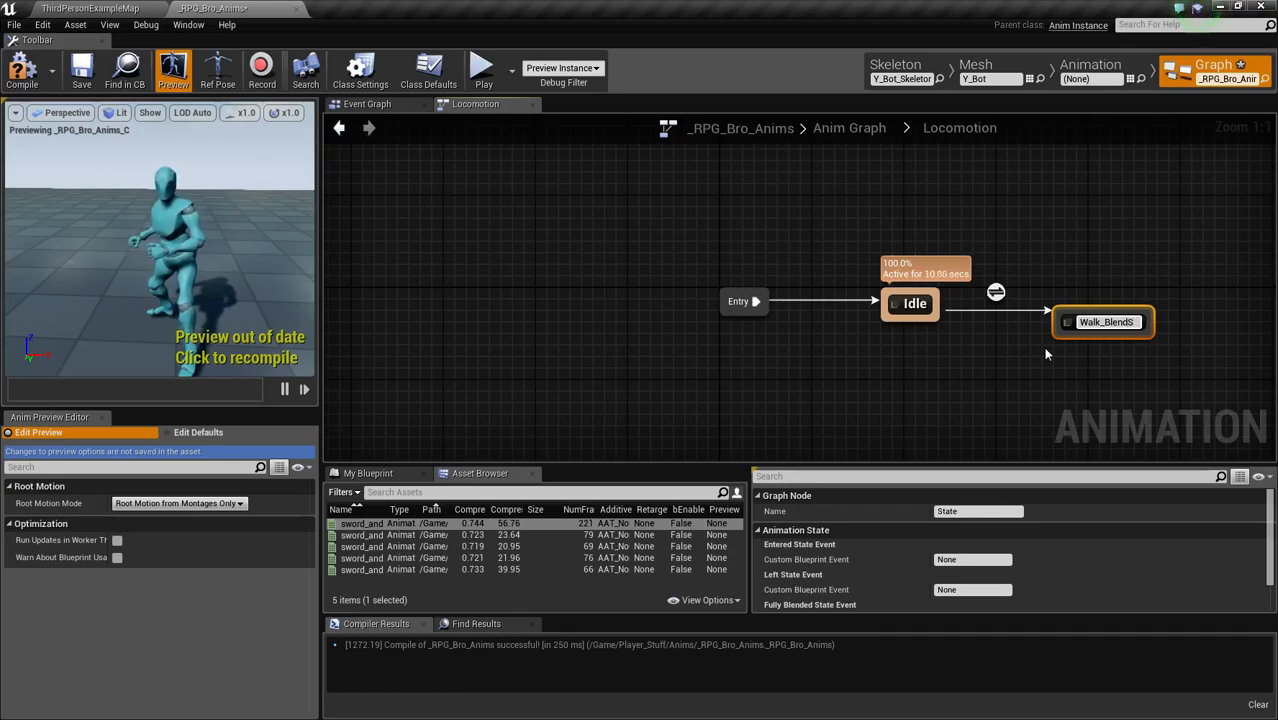
pyautogui.write('pace')
pyautogui.press('Return')
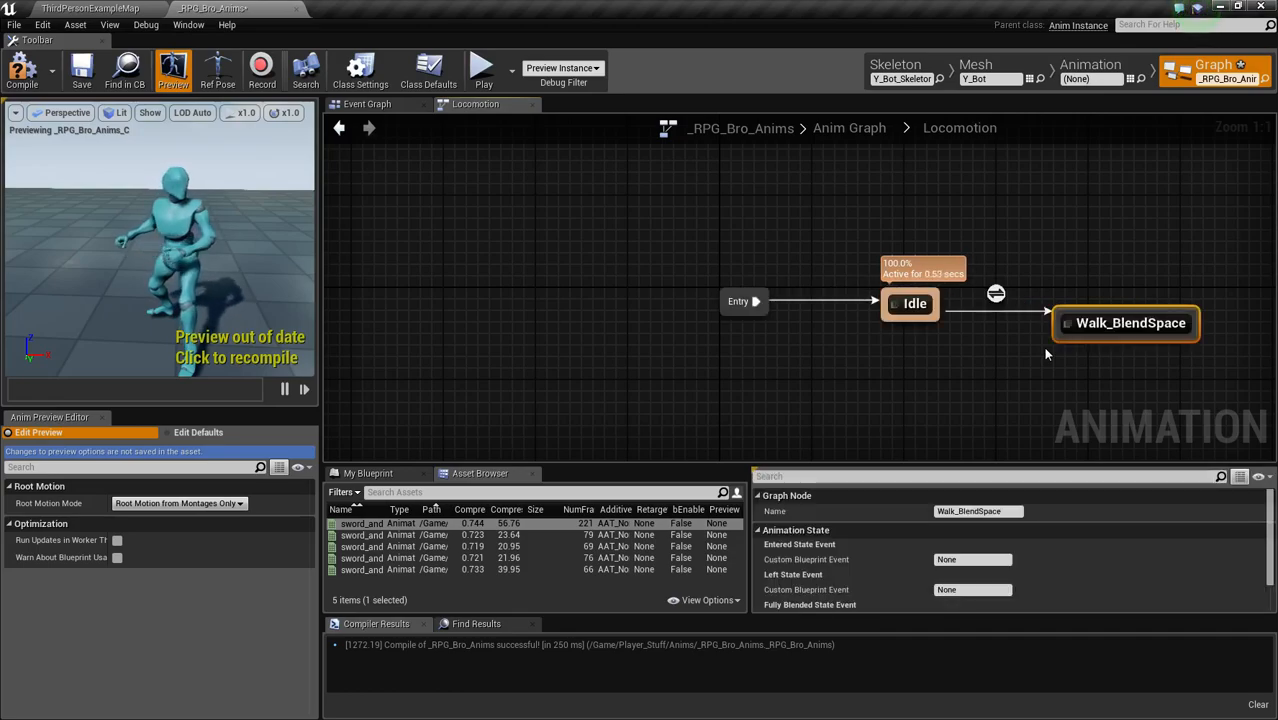
pyautogui.click(1123, 298)
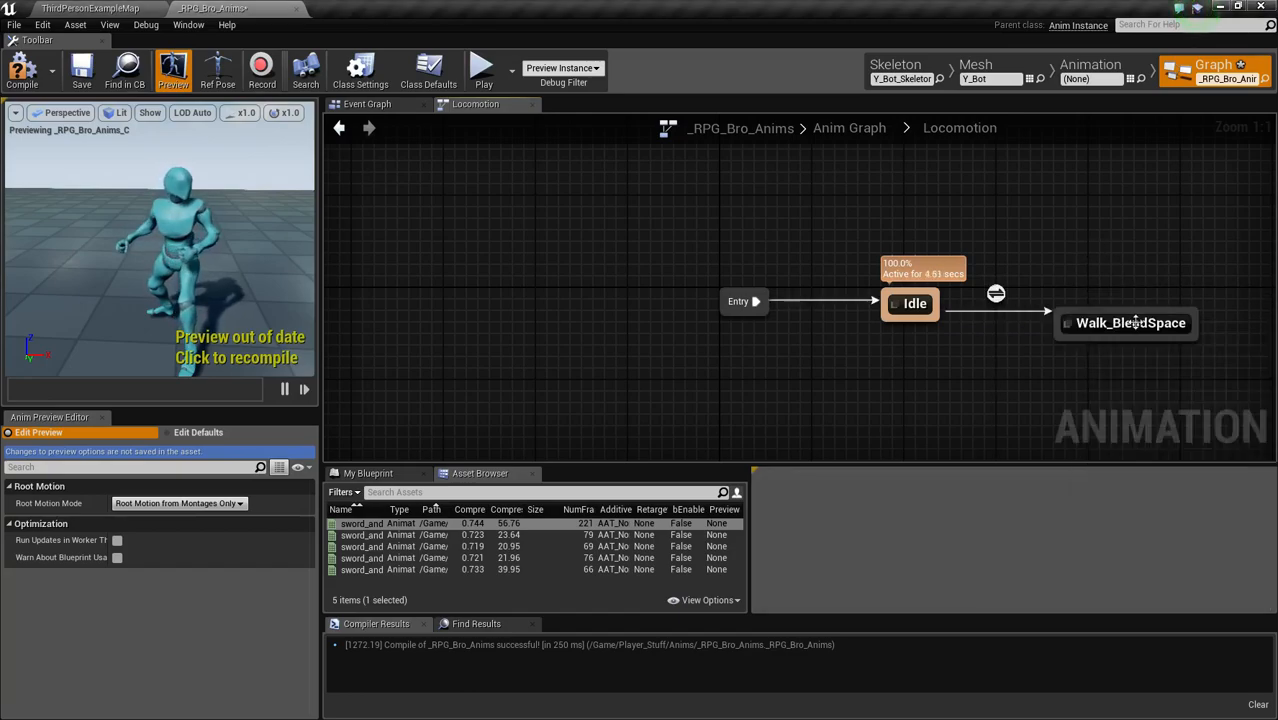
pyautogui.moveTo(1143, 321); pyautogui.dragTo(1148, 303)
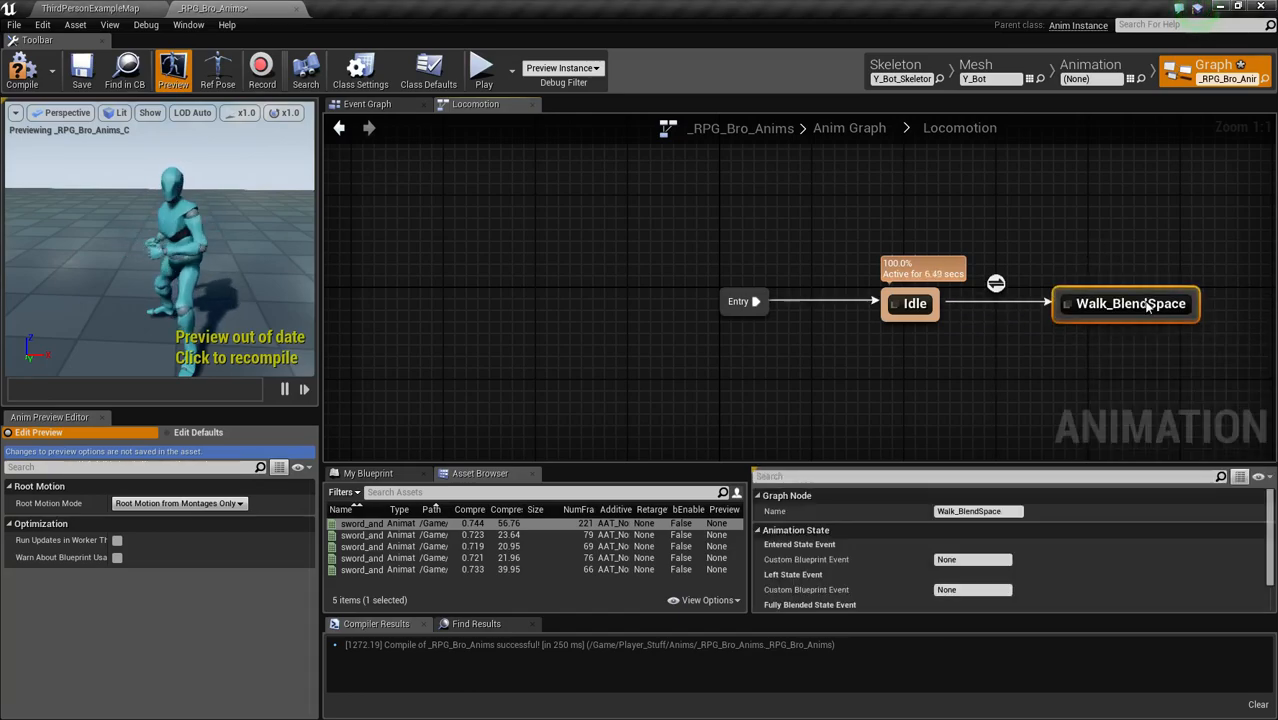
# Step: Add a return transition from Walk_BlendSpace to Idle, and compile and save the animation blueprint
pyautogui.moveTo(1063, 318); pyautogui.dragTo(933, 313)
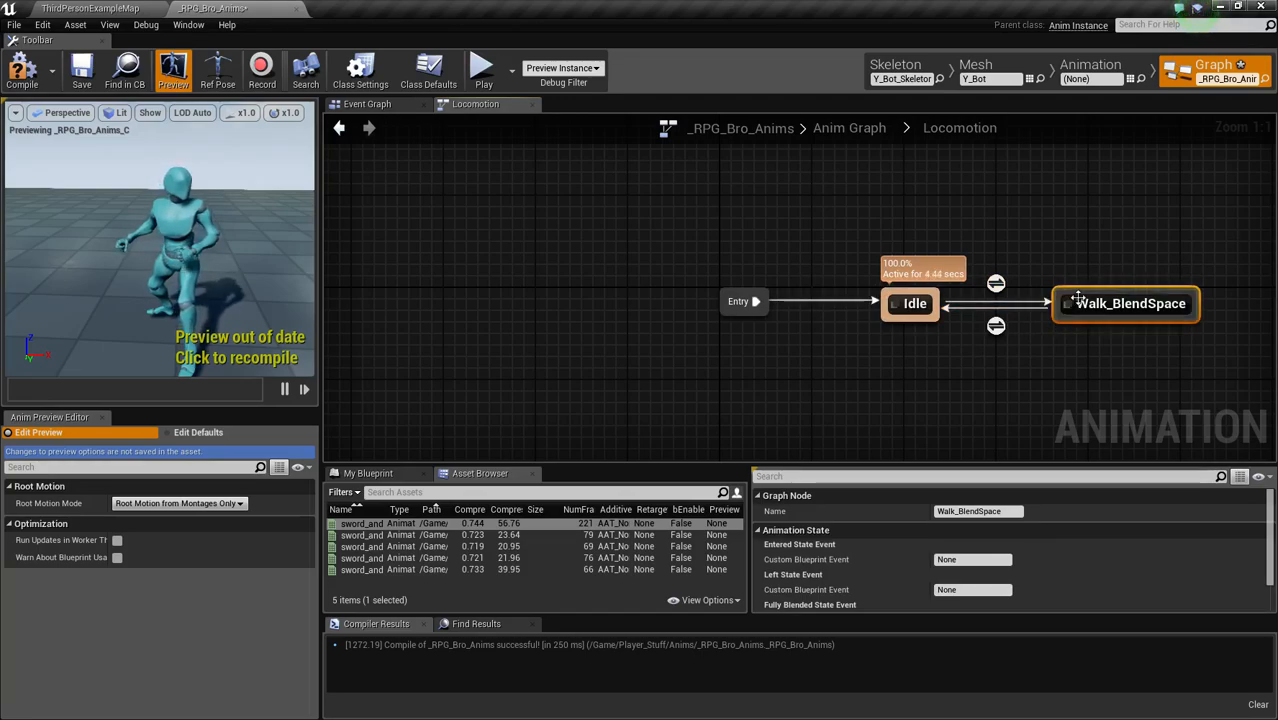
pyautogui.moveTo(1069, 325); pyautogui.dragTo(938, 343)
pyautogui.click(914, 344)
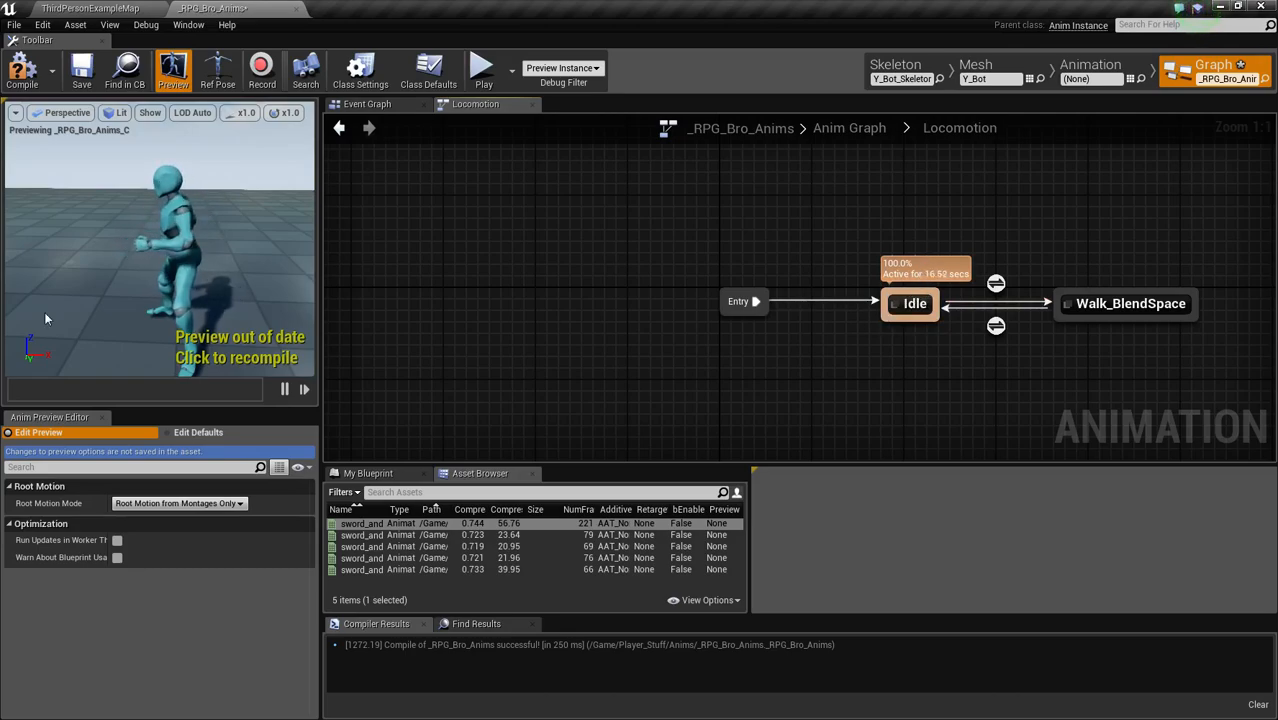
pyautogui.click(22, 70)
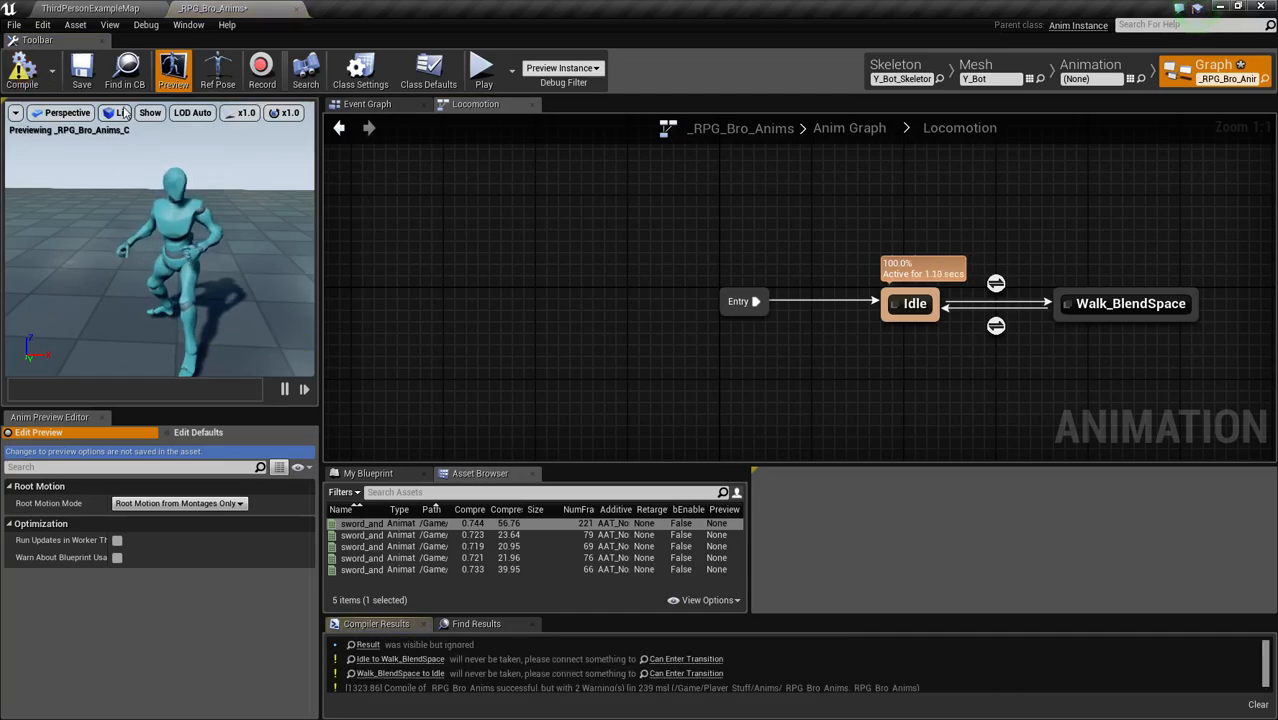
pyautogui.hotkey('ctrl', 's')
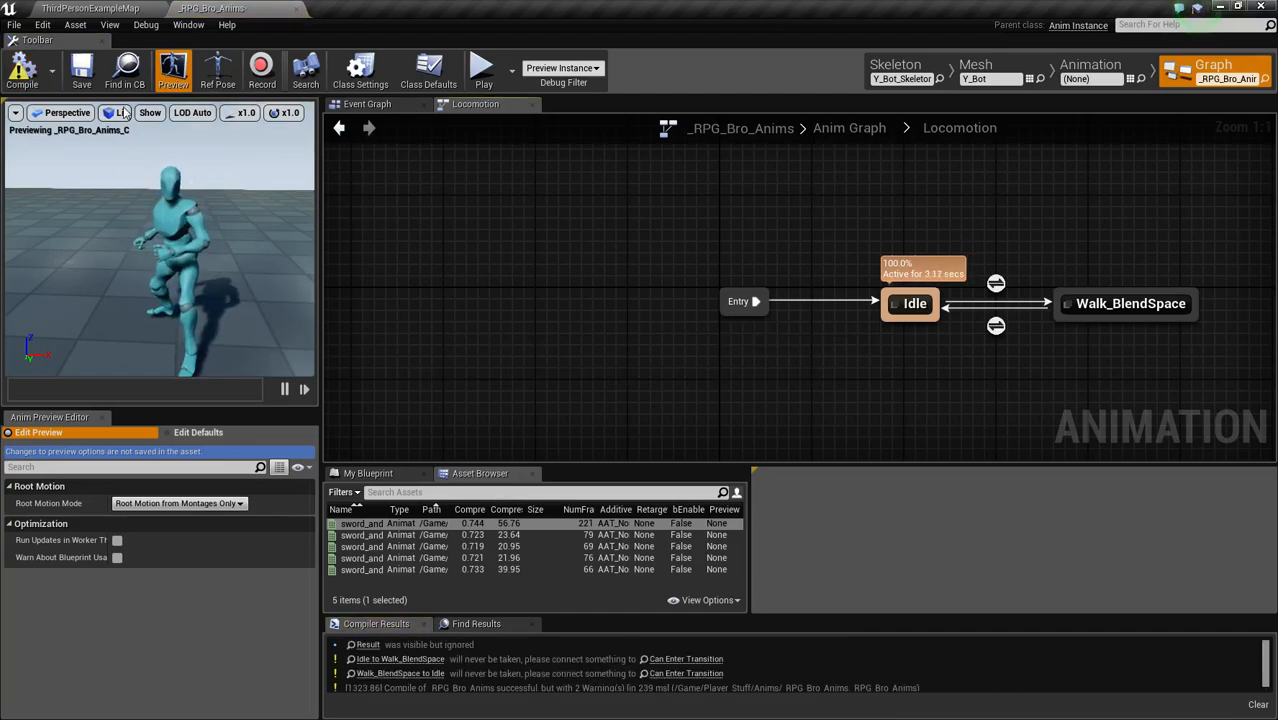
# Step: Create a Blend Space for Y_Bot_Skeleton in the Player_Stuff Anims folder and name it Walk_BS
pyautogui.click(86, 8)
pyautogui.click(210, 8)
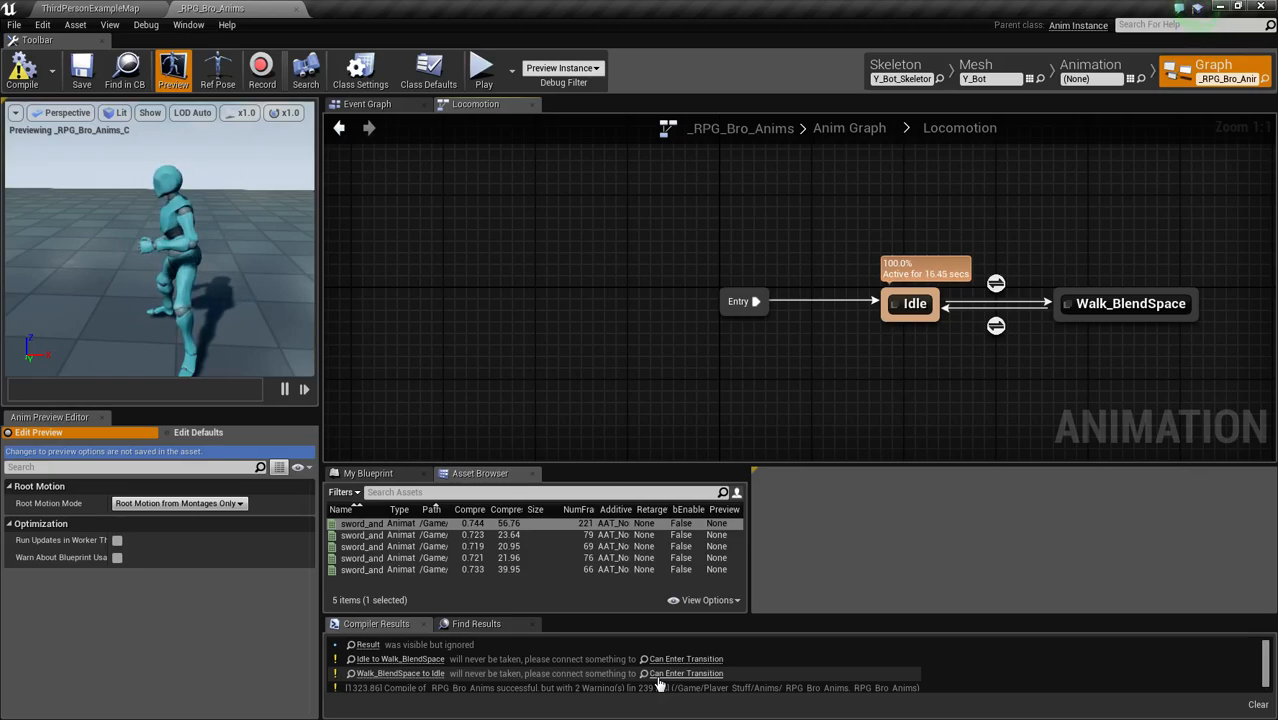
pyautogui.click(66, 12)
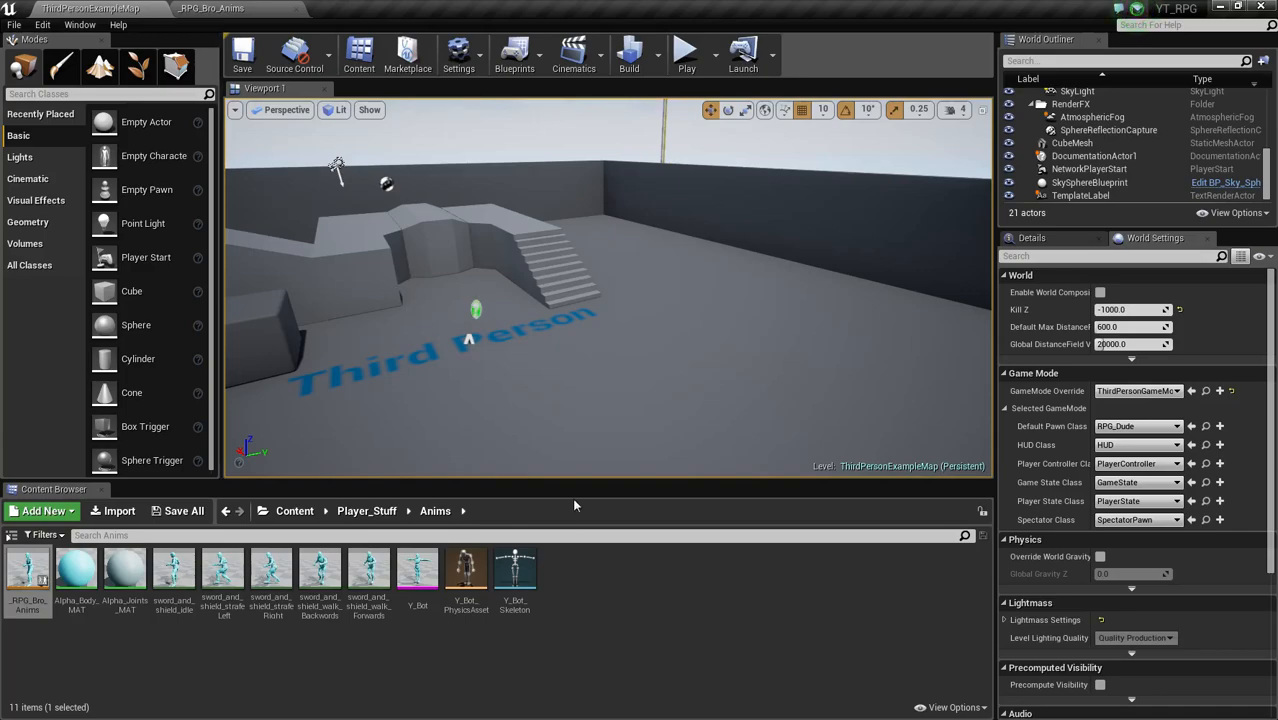
pyautogui.rightClick(585, 566)
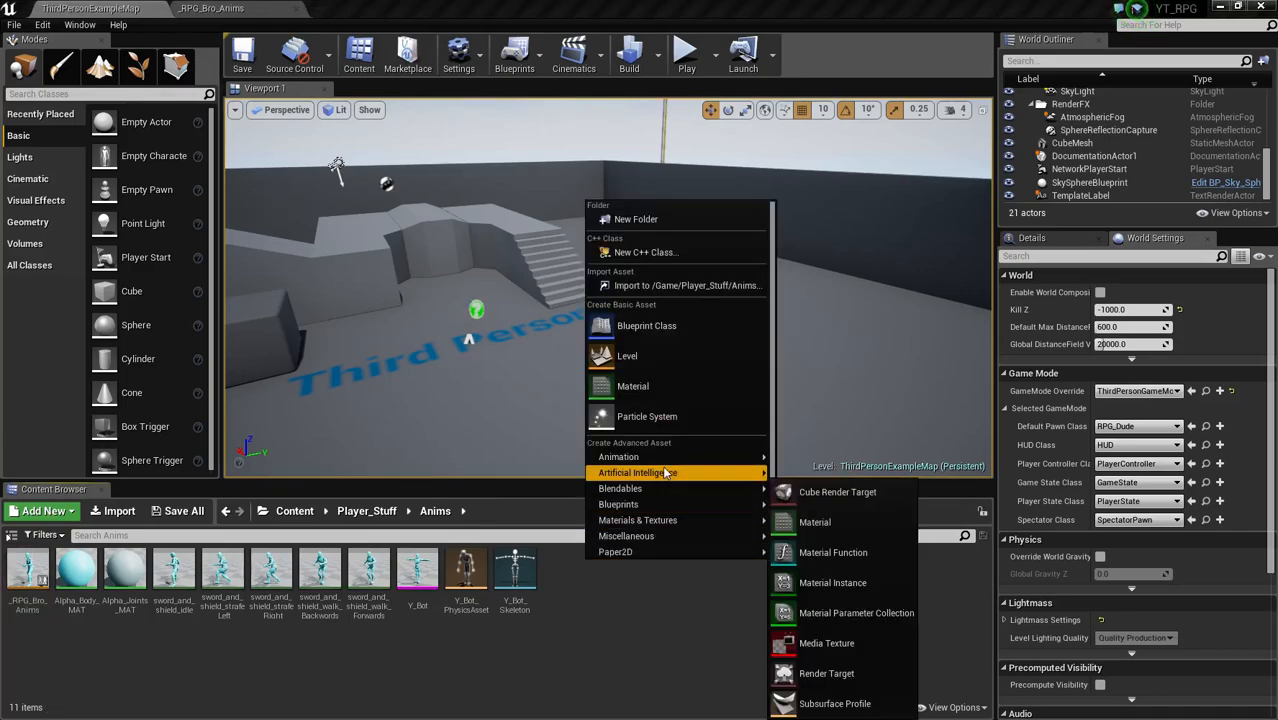
pyautogui.moveTo(660, 457)
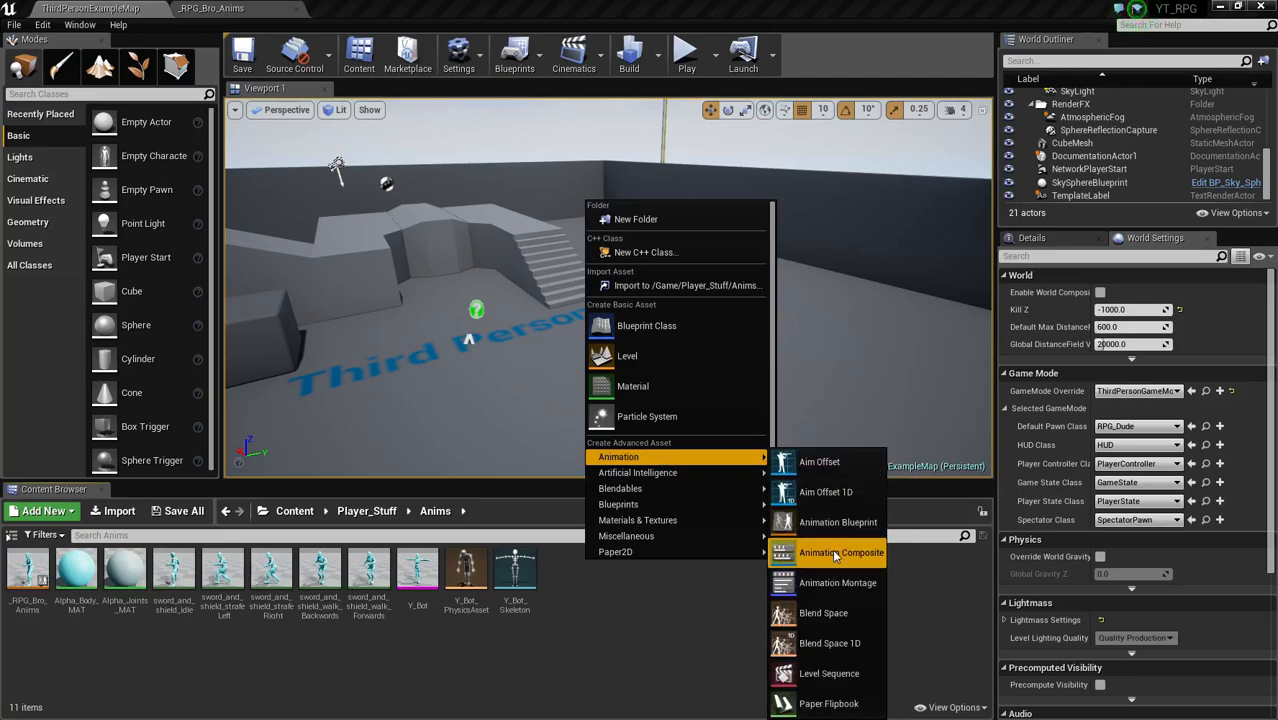
pyautogui.click(830, 615)
pyautogui.click(659, 205)
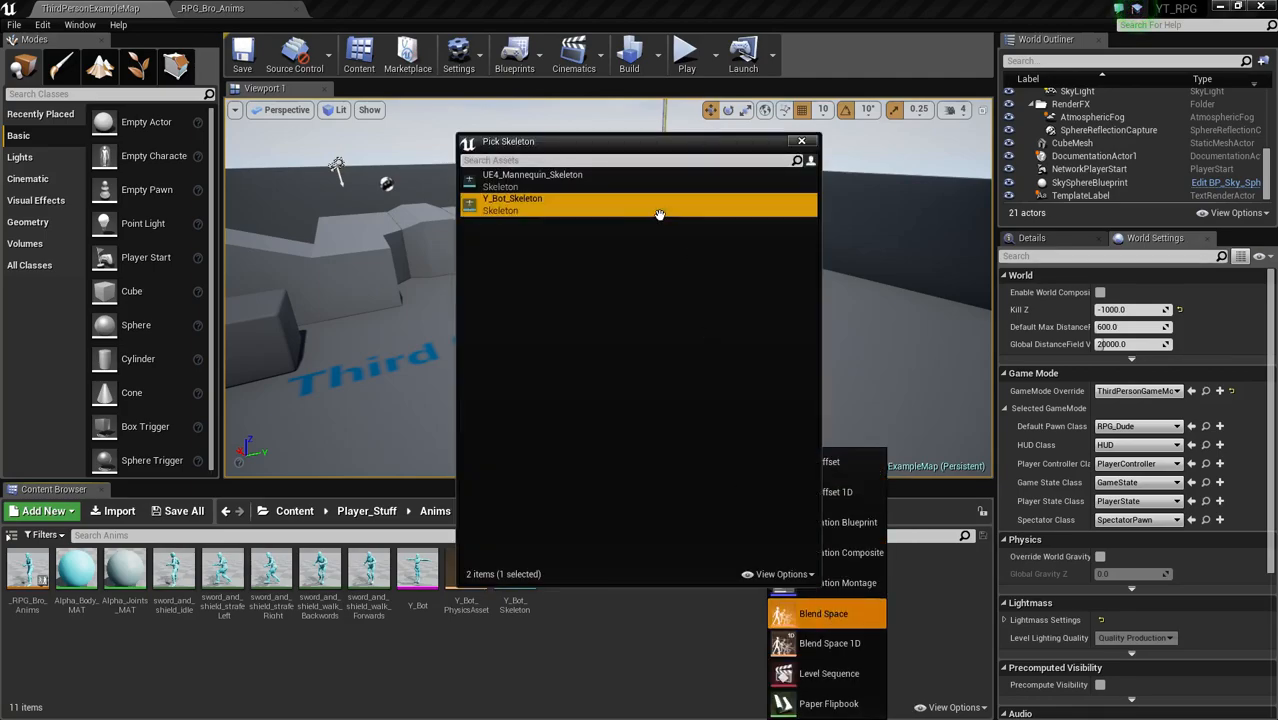
pyautogui.write('Walk_BS')
pyautogui.press('Return')
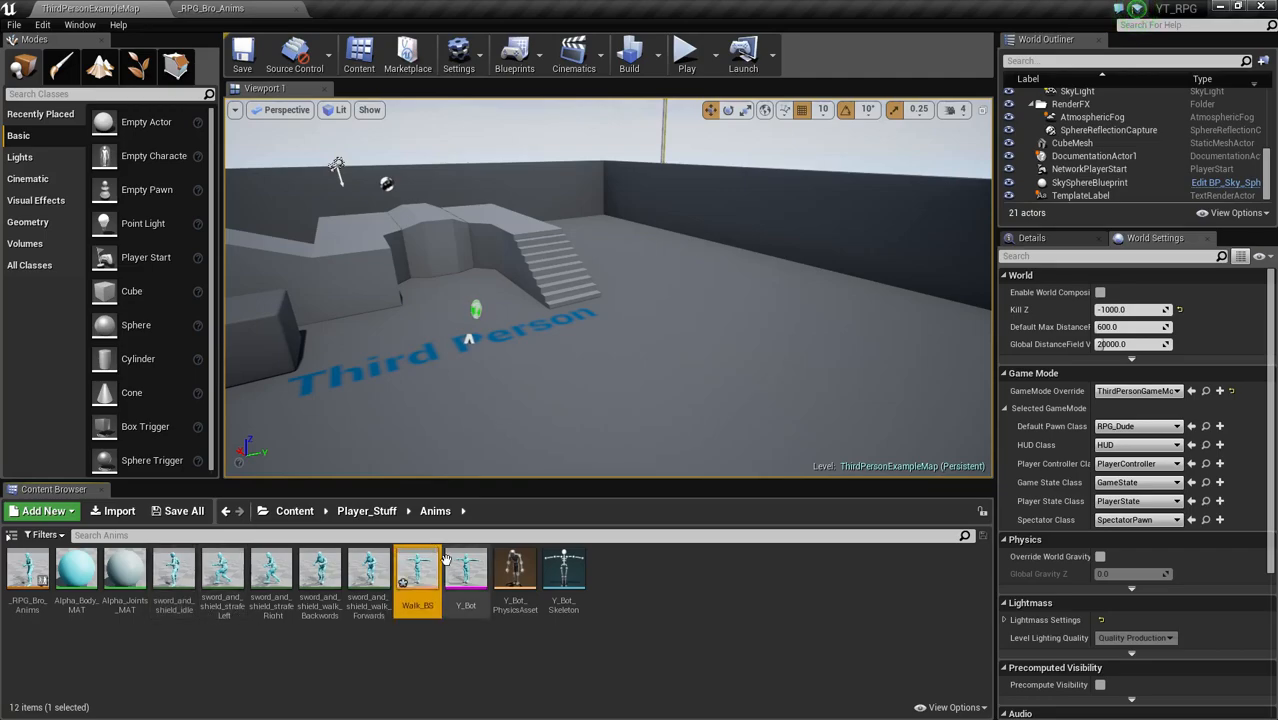
# Step: Open Walk_BS and resize the editor layout and asset name column so the full animation names are readable
pyautogui.doubleClick(430, 582)
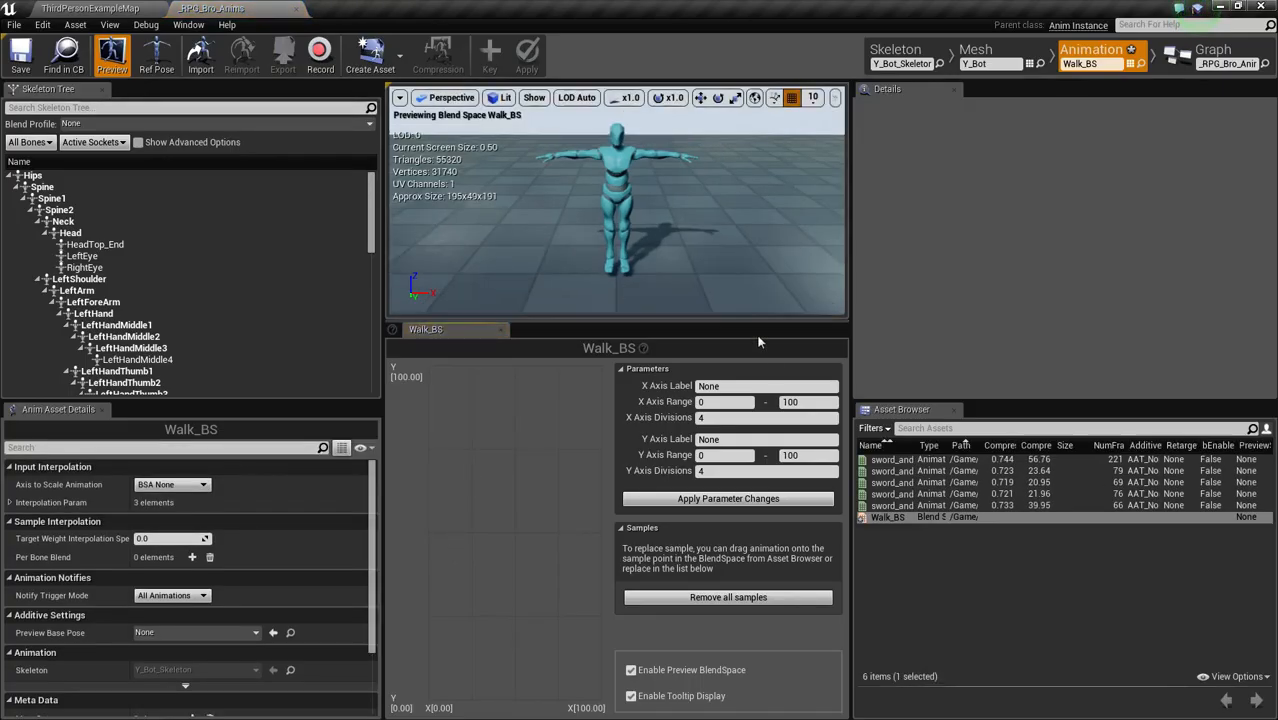
pyautogui.moveTo(380, 374); pyautogui.dragTo(195, 374)
pyautogui.moveTo(851, 377); pyautogui.dragTo(1043, 377)
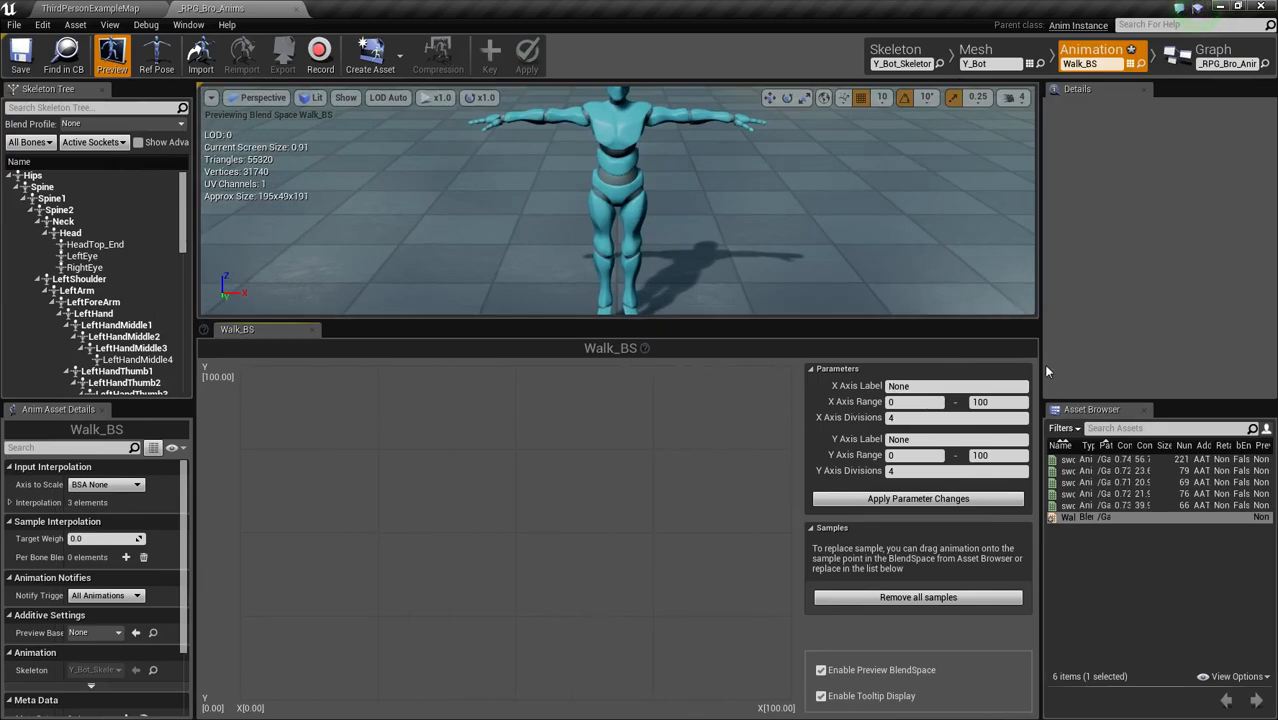
pyautogui.moveTo(1043, 377); pyautogui.dragTo(864, 380)
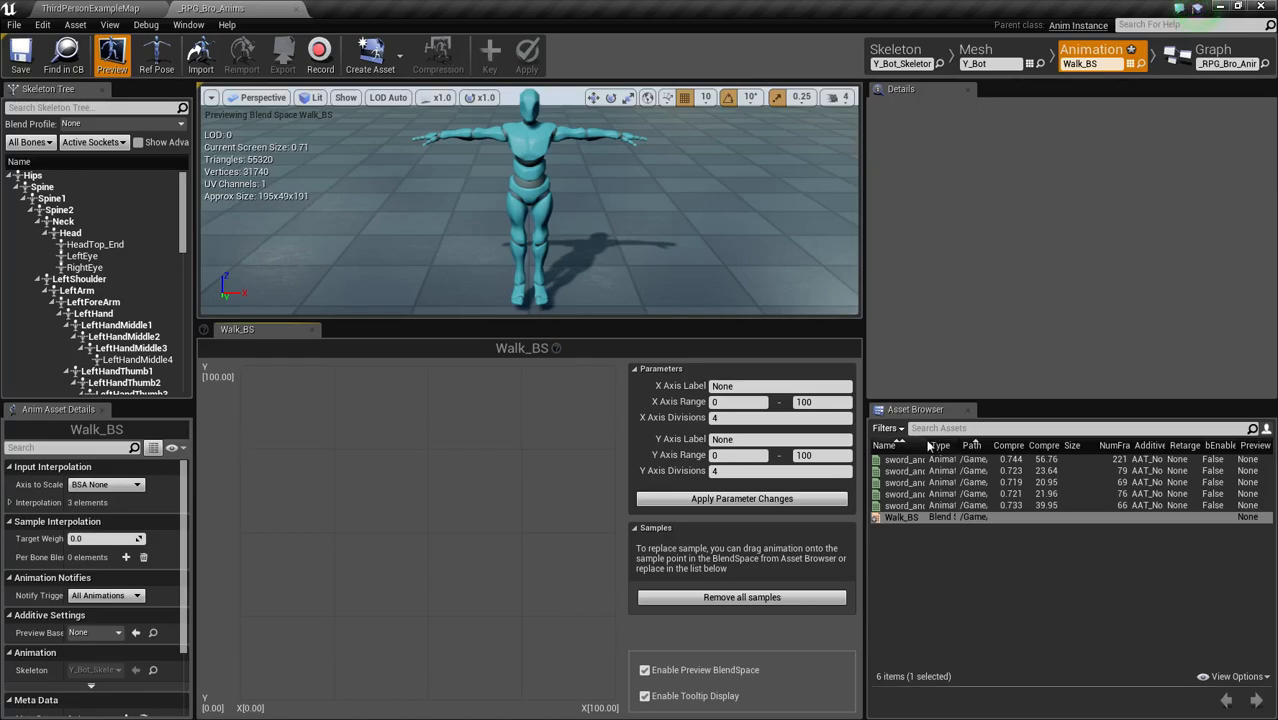
pyautogui.moveTo(928, 440); pyautogui.dragTo(1107, 461)
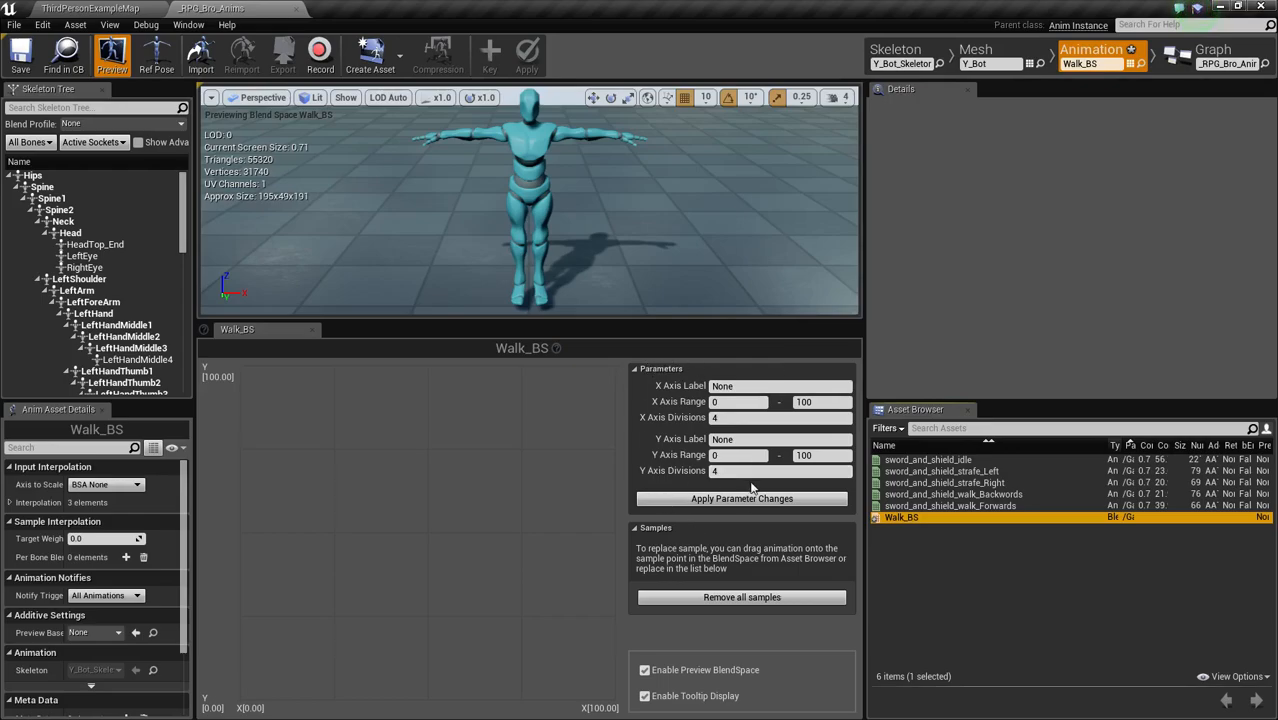
# Step: Label the blend space's X axis Direction and set its range from -180 to 180
pyautogui.click(760, 385)
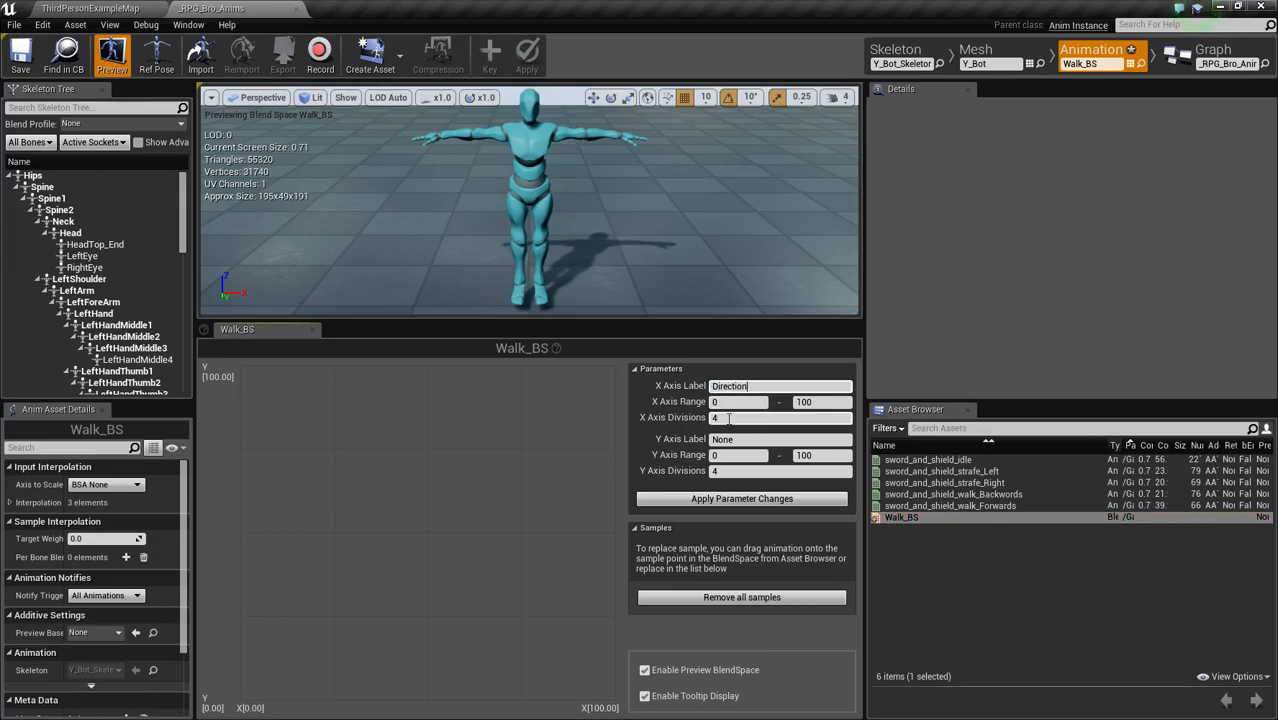
pyautogui.press('Return')
pyautogui.click(752, 402)
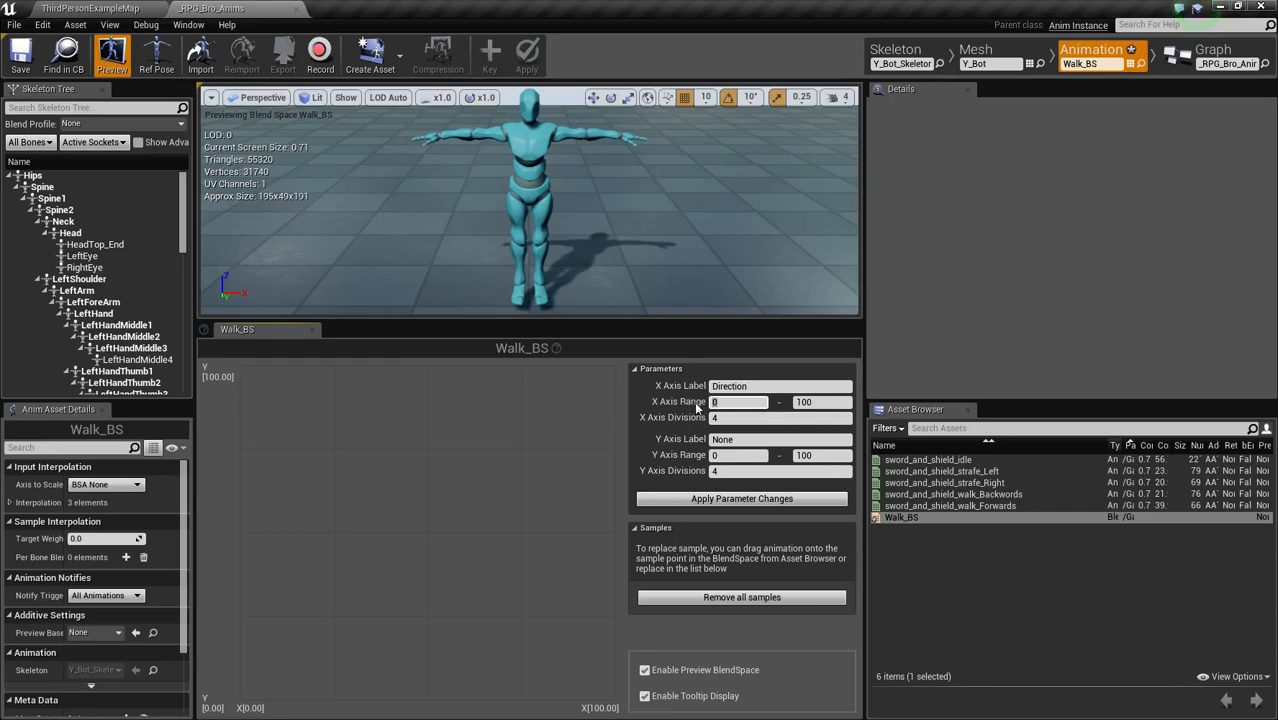
pyautogui.press('Tab')
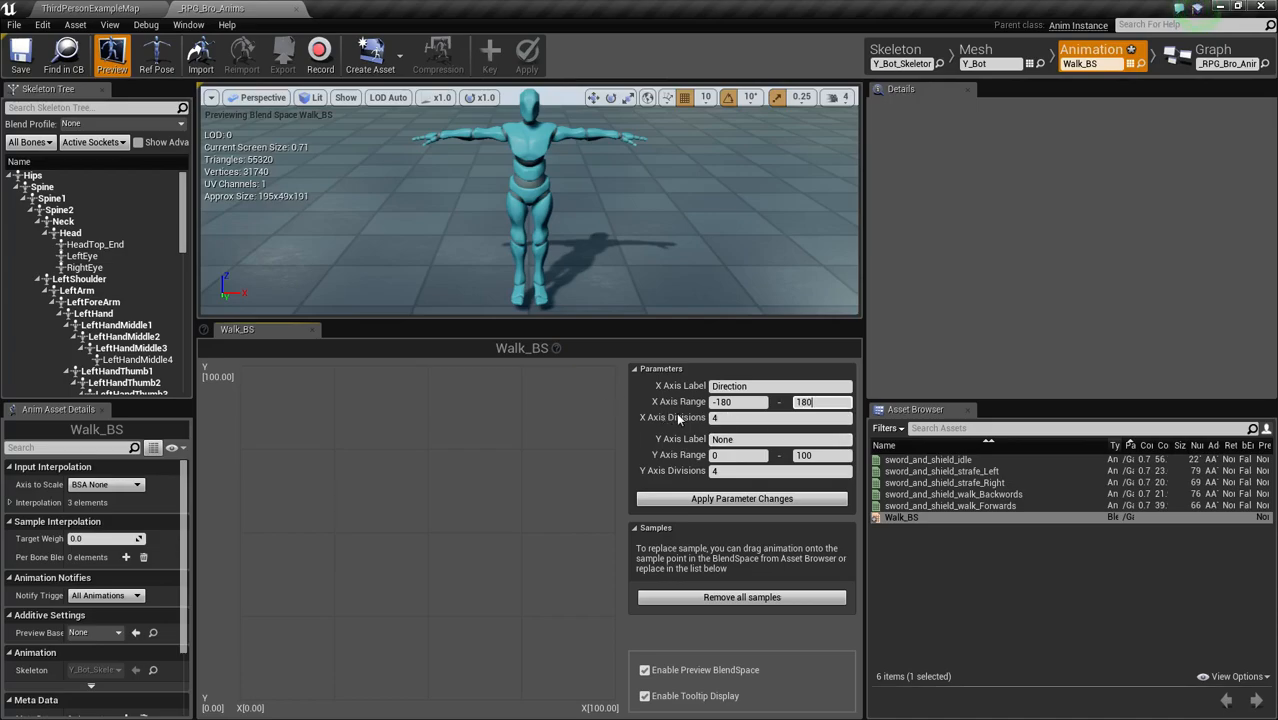
# Step: Label the Y axis Speed, set its maximum to 300, and apply the blend space parameter changes
pyautogui.moveTo(745, 440); pyautogui.dragTo(653, 439)
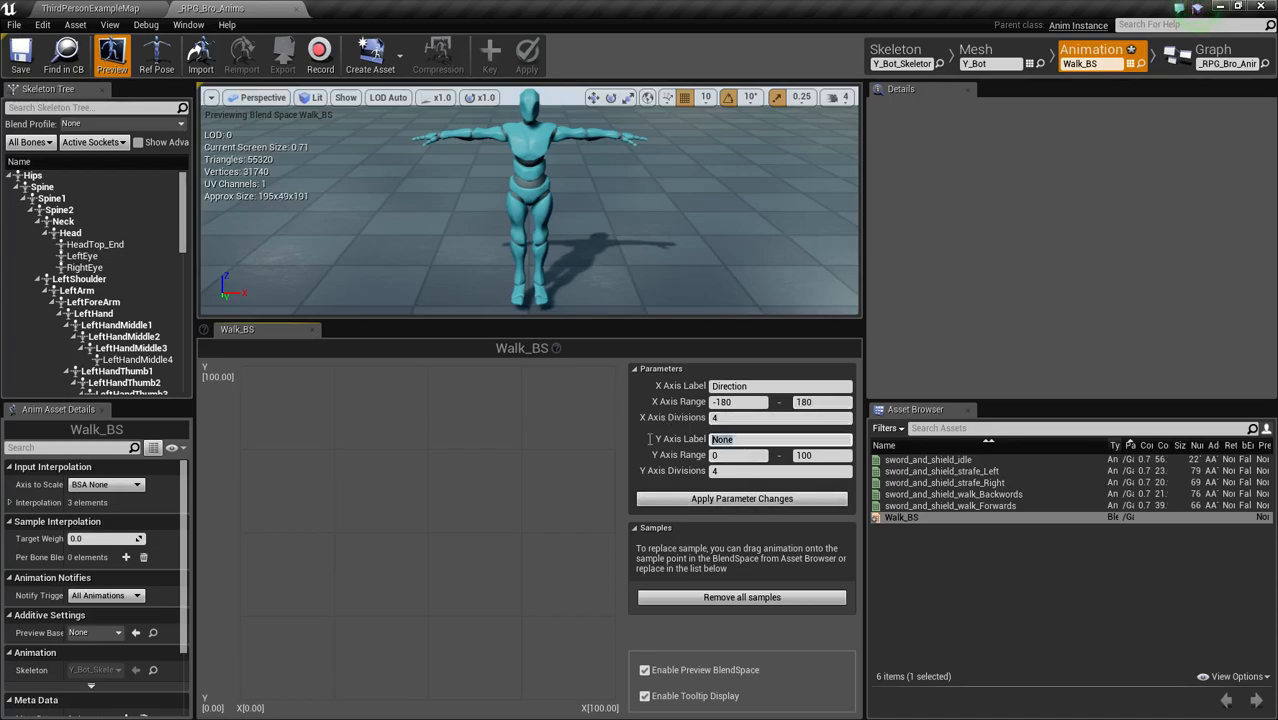
pyautogui.write('Speed')
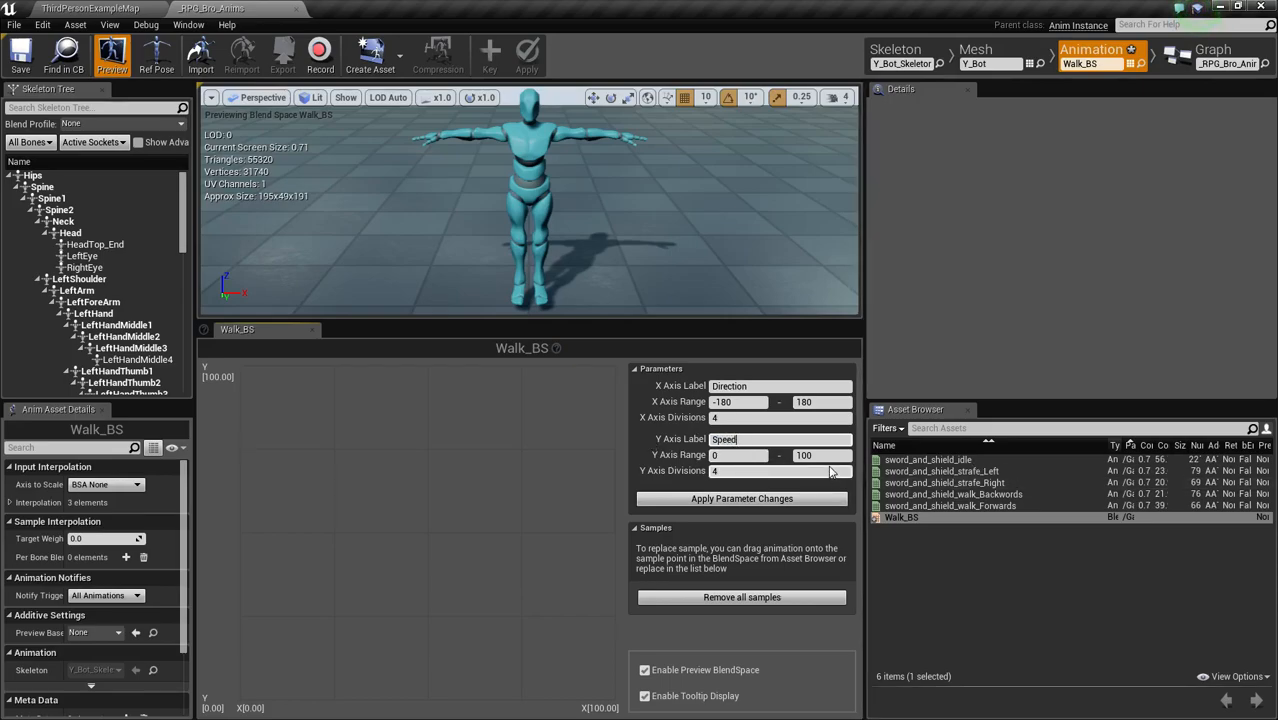
pyautogui.click(810, 456)
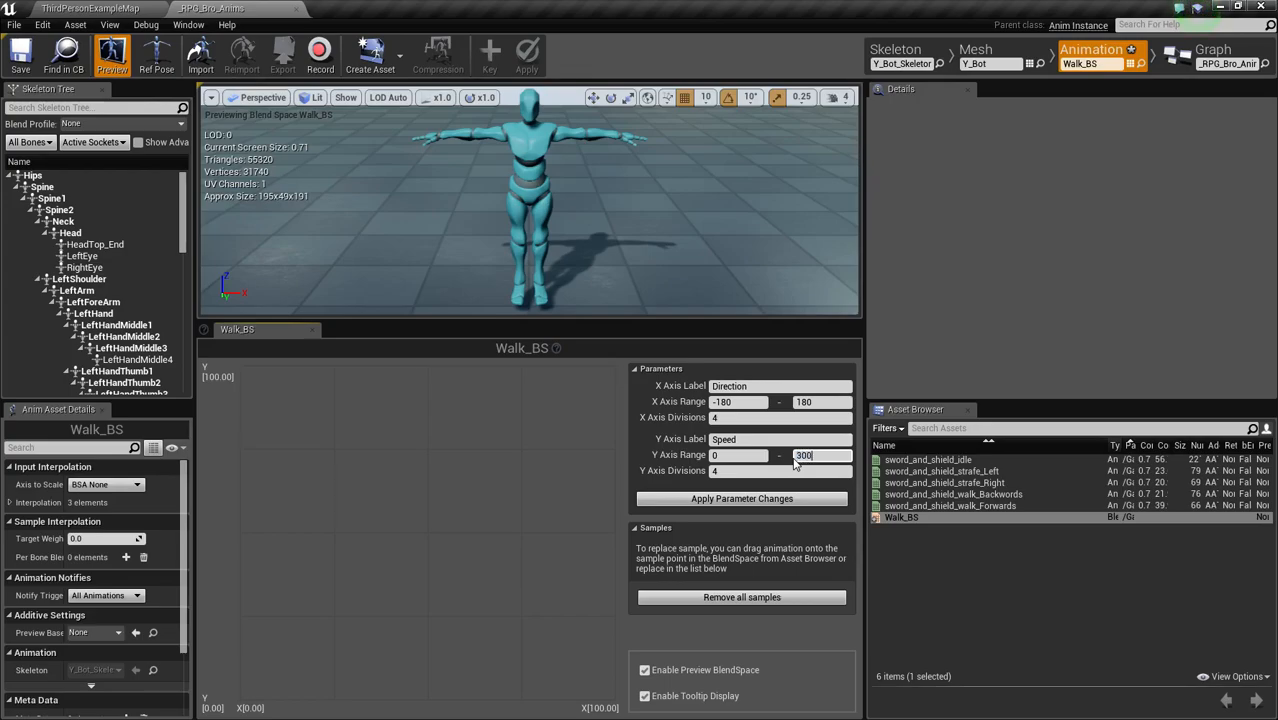
pyautogui.click(742, 498)
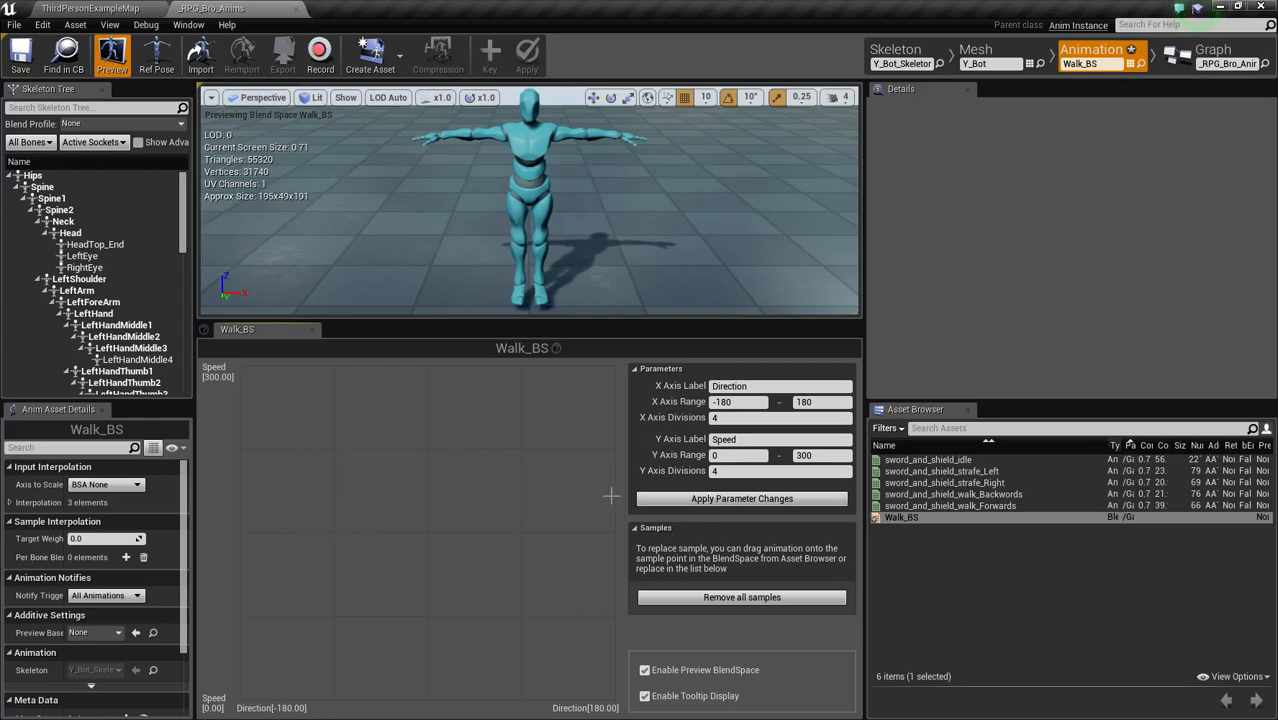
# Step: Save the Walk_BS blend space and place sword_and_shield_walk_Forwards samples at Direction 0 for Speed 300 and Speed 0
pyautogui.click(1000, 493)
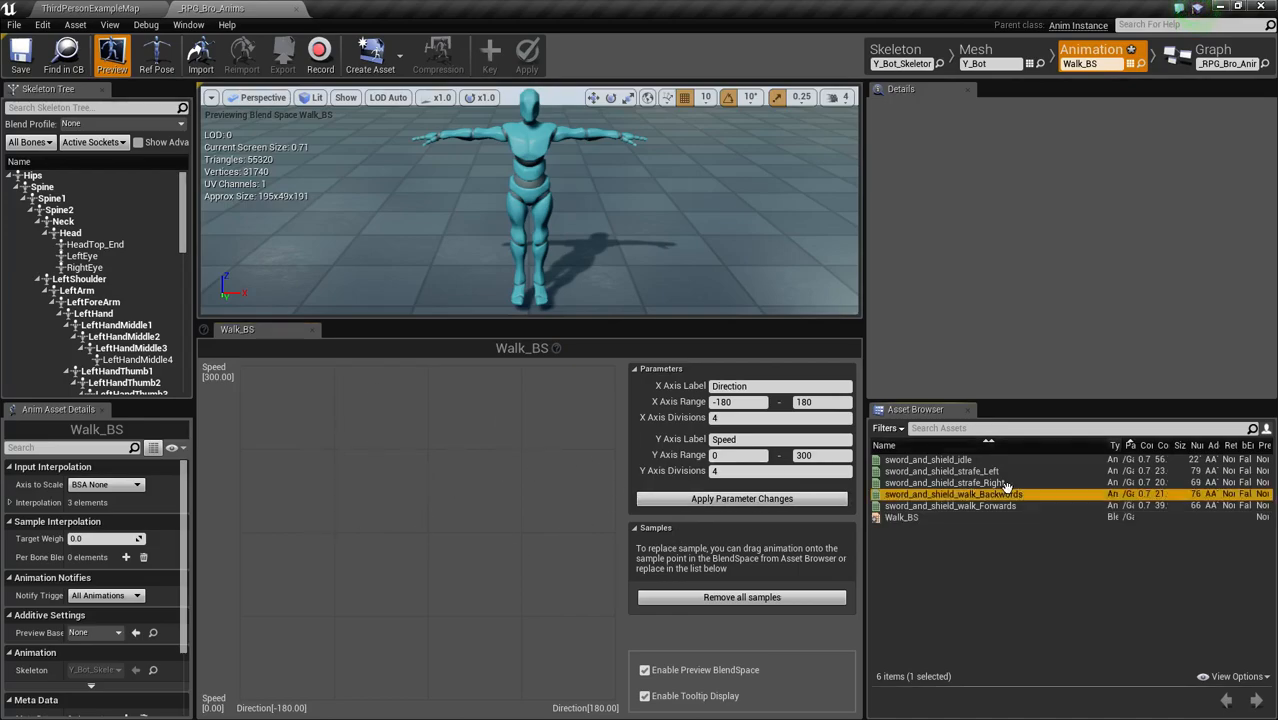
pyautogui.hotkey('ctrl', 's')
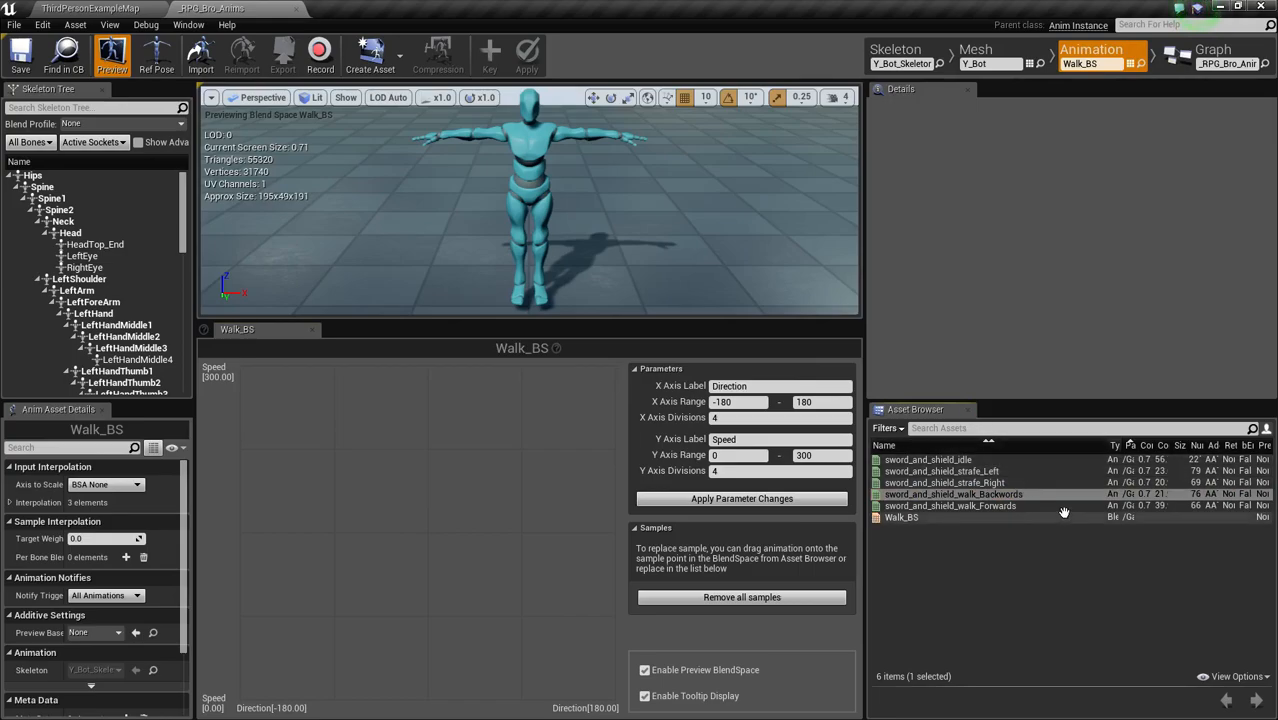
pyautogui.moveTo(1027, 509); pyautogui.dragTo(427, 366)
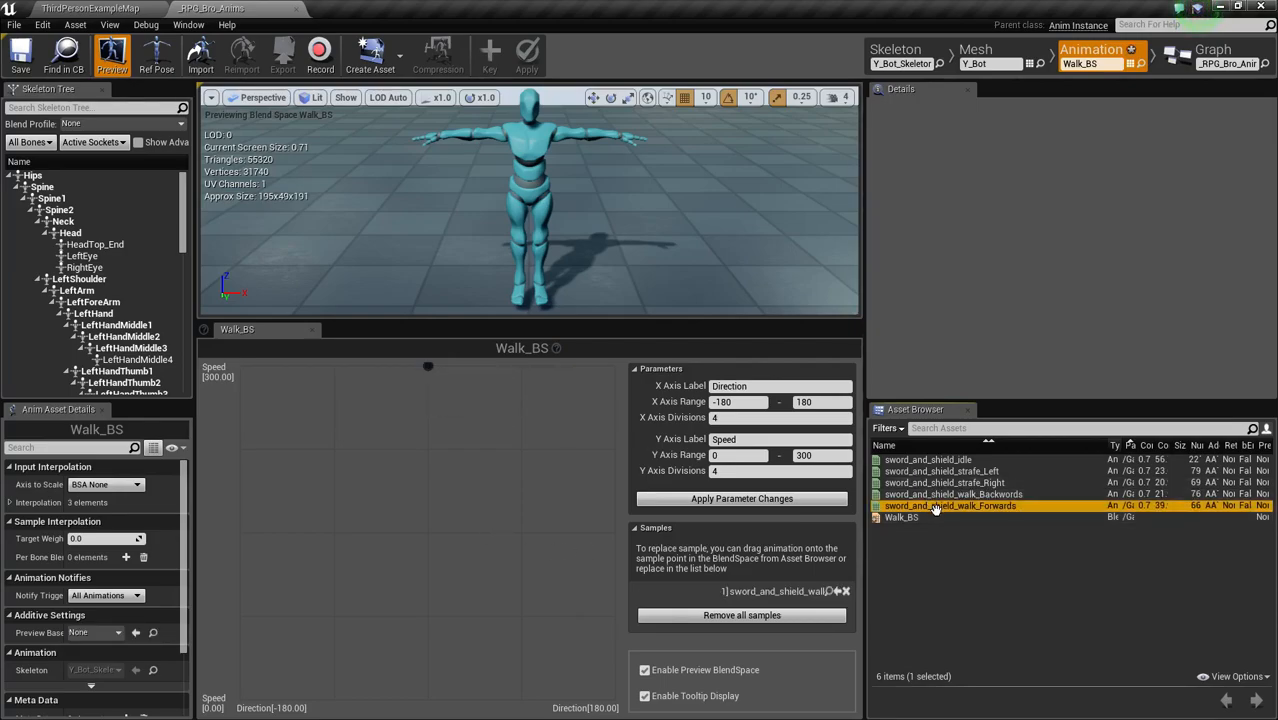
pyautogui.moveTo(424, 693)
pyautogui.mouseDown()
pyautogui.moveTo(402, 697)
pyautogui.moveTo(422, 698)
pyautogui.mouseUp()
pyautogui.click(1061, 526)
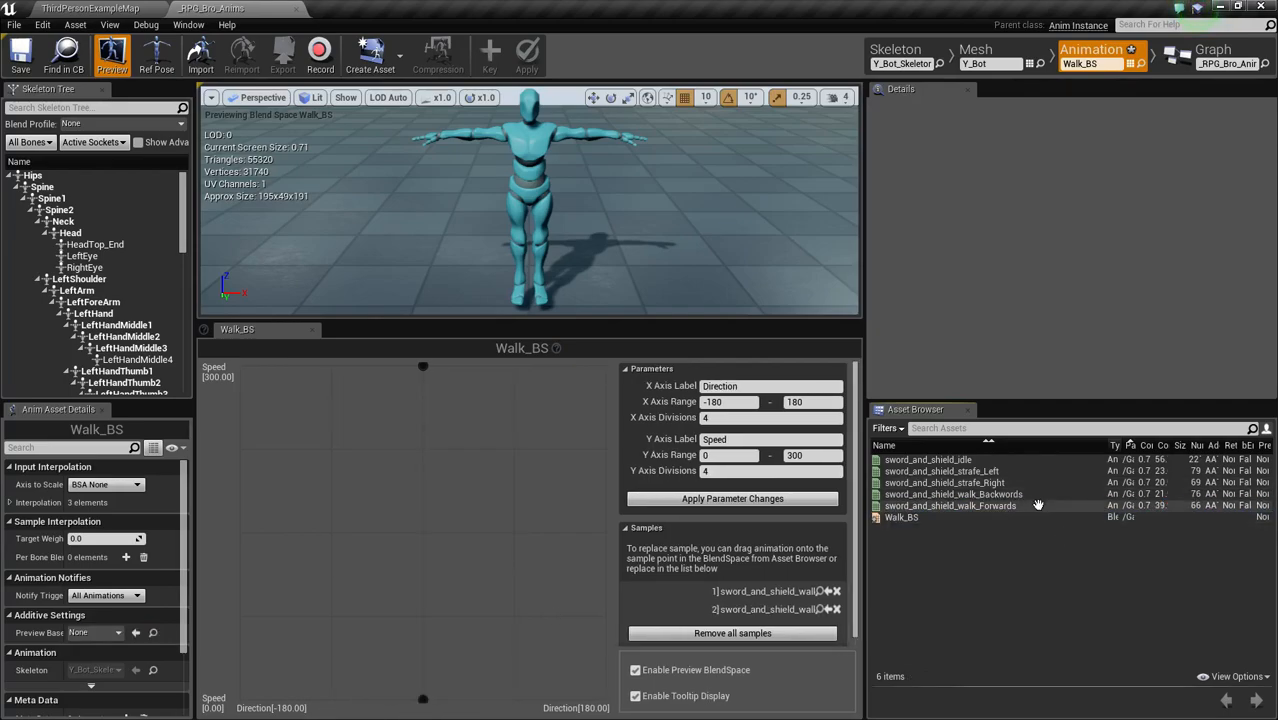
# Step: Along Speed 300, place sword_and_shield_walk_Backwords at Direction 180 and -180, sword_and_shield_strafe_Left at -90 and sword_and_shield_strafe_Right at 90
pyautogui.moveTo(1013, 494); pyautogui.dragTo(604, 367)
pyautogui.moveTo(297, 368); pyautogui.dragTo(242, 367)
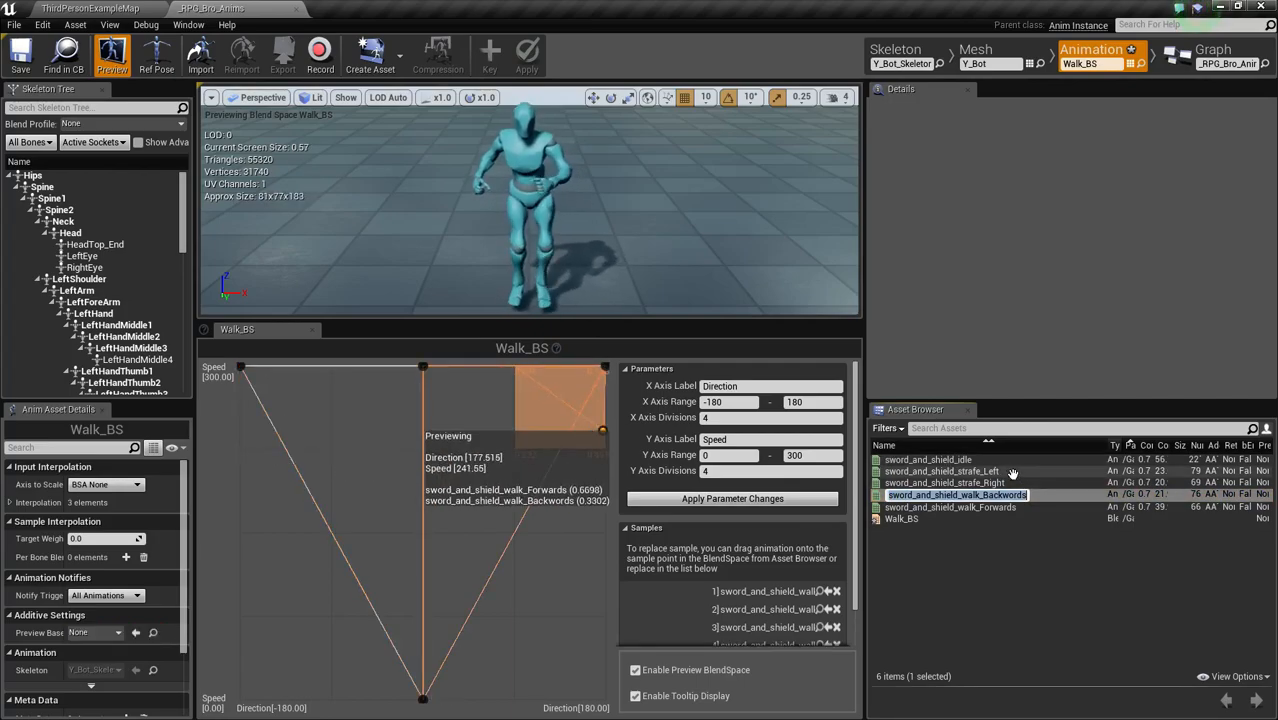
pyautogui.moveTo(1012, 472); pyautogui.dragTo(343, 368)
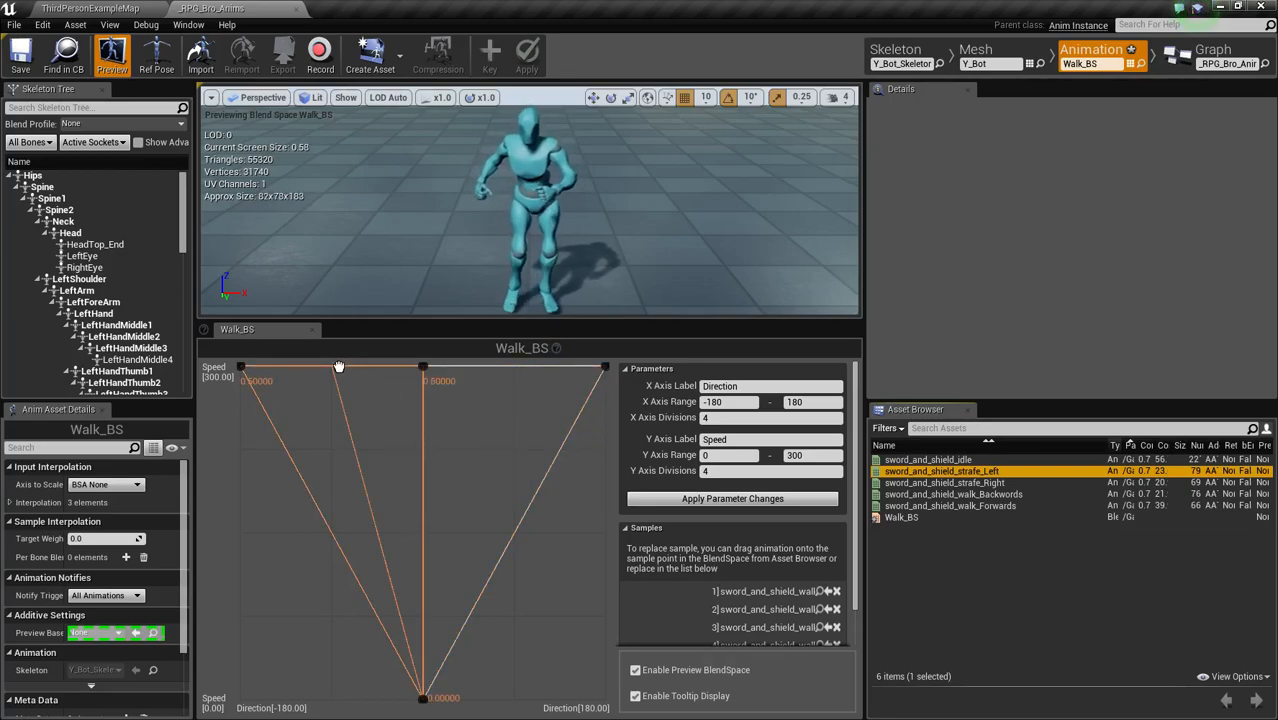
pyautogui.moveTo(339, 367); pyautogui.dragTo(333, 367)
pyautogui.moveTo(1003, 483); pyautogui.dragTo(513, 367)
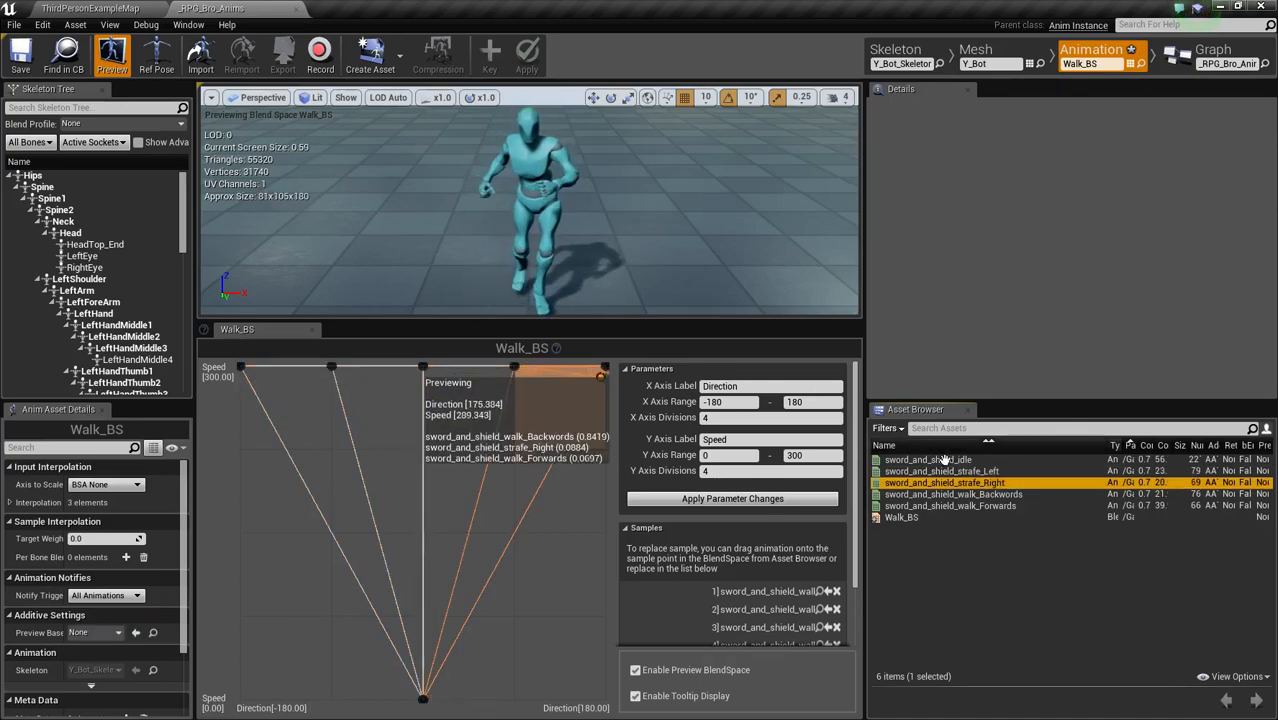
# Step: Repeat the backward samples at Direction ±180, strafe left at -90 and strafe right at 90 along Speed 0, and save the blend space
pyautogui.moveTo(989, 482); pyautogui.dragTo(604, 697)
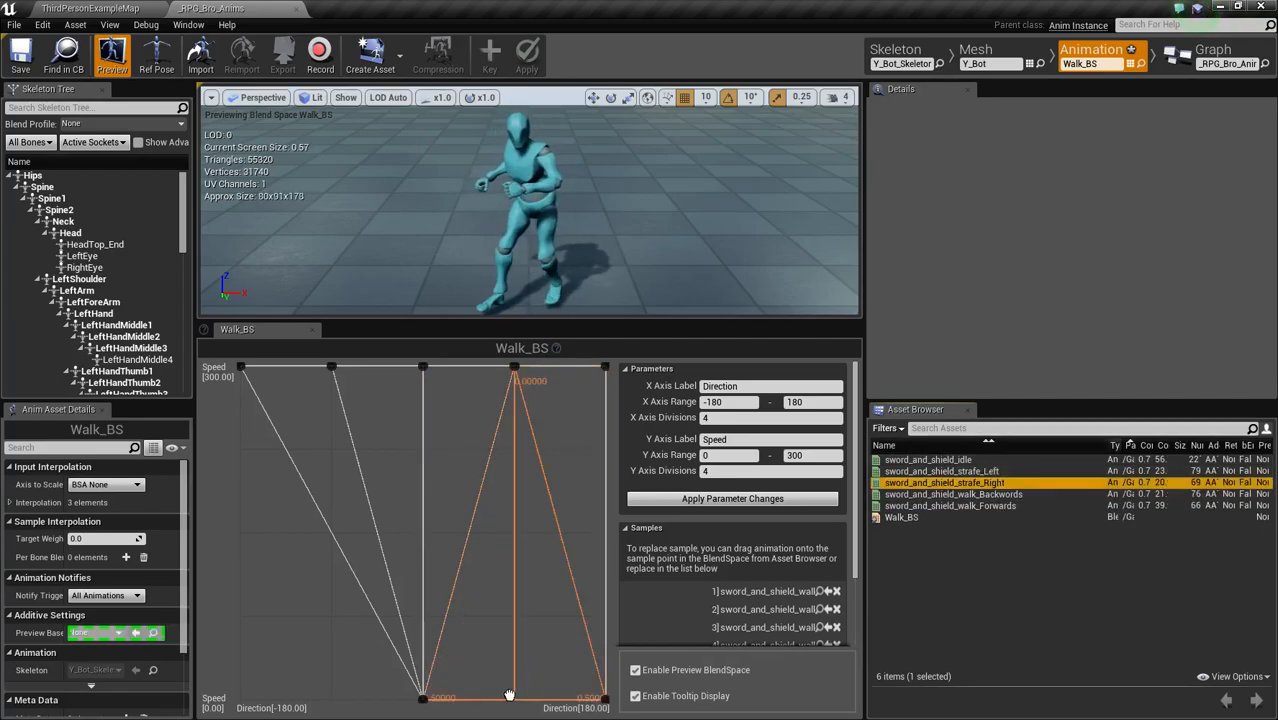
pyautogui.click(1004, 472)
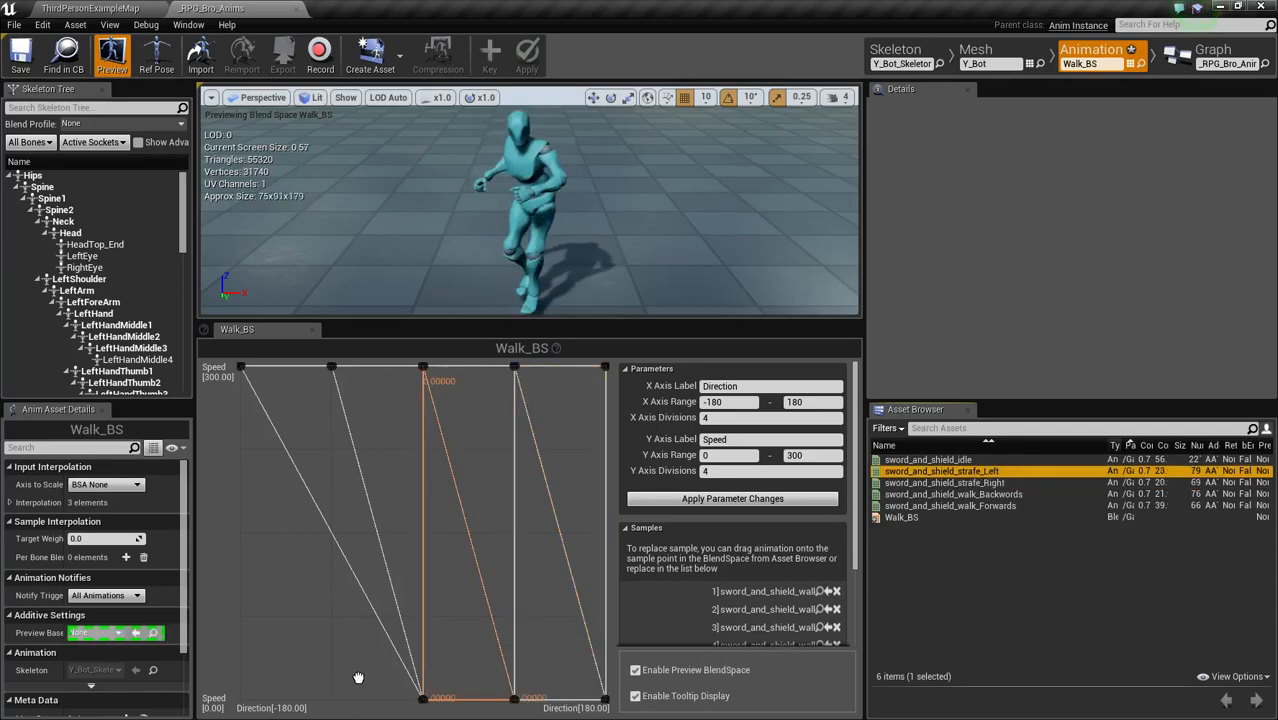
pyautogui.moveTo(935, 474); pyautogui.dragTo(238, 698)
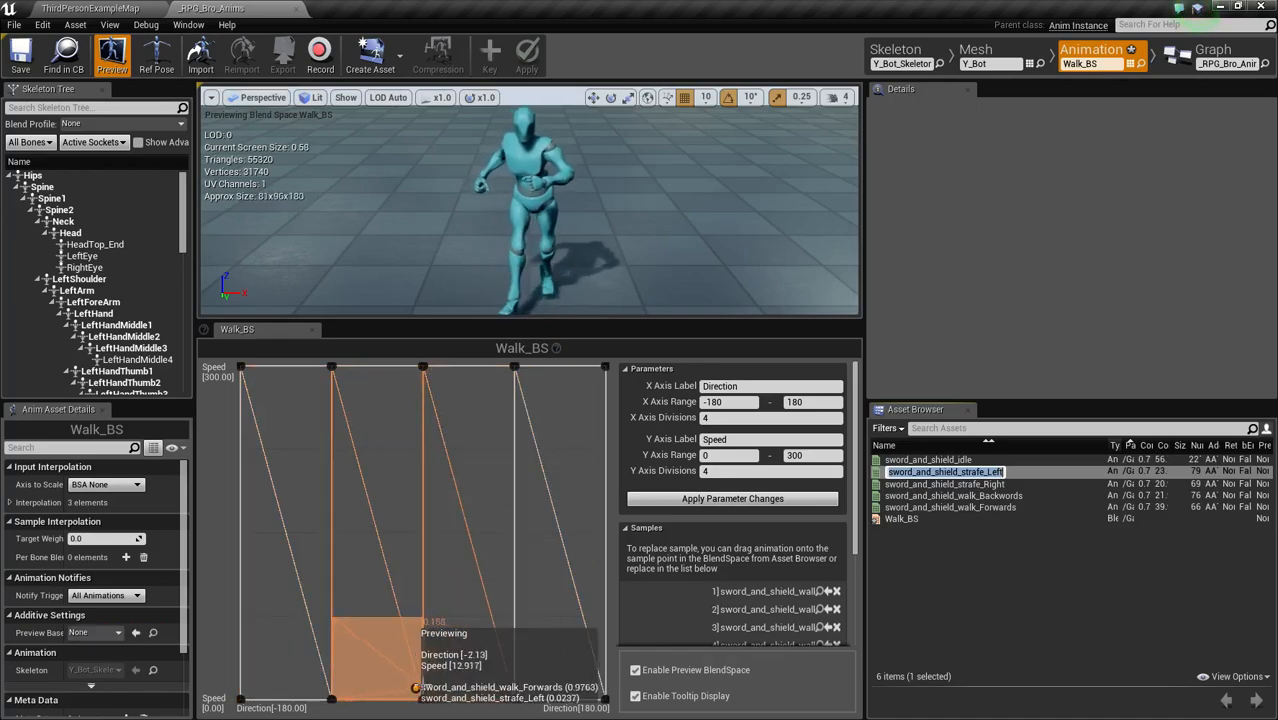
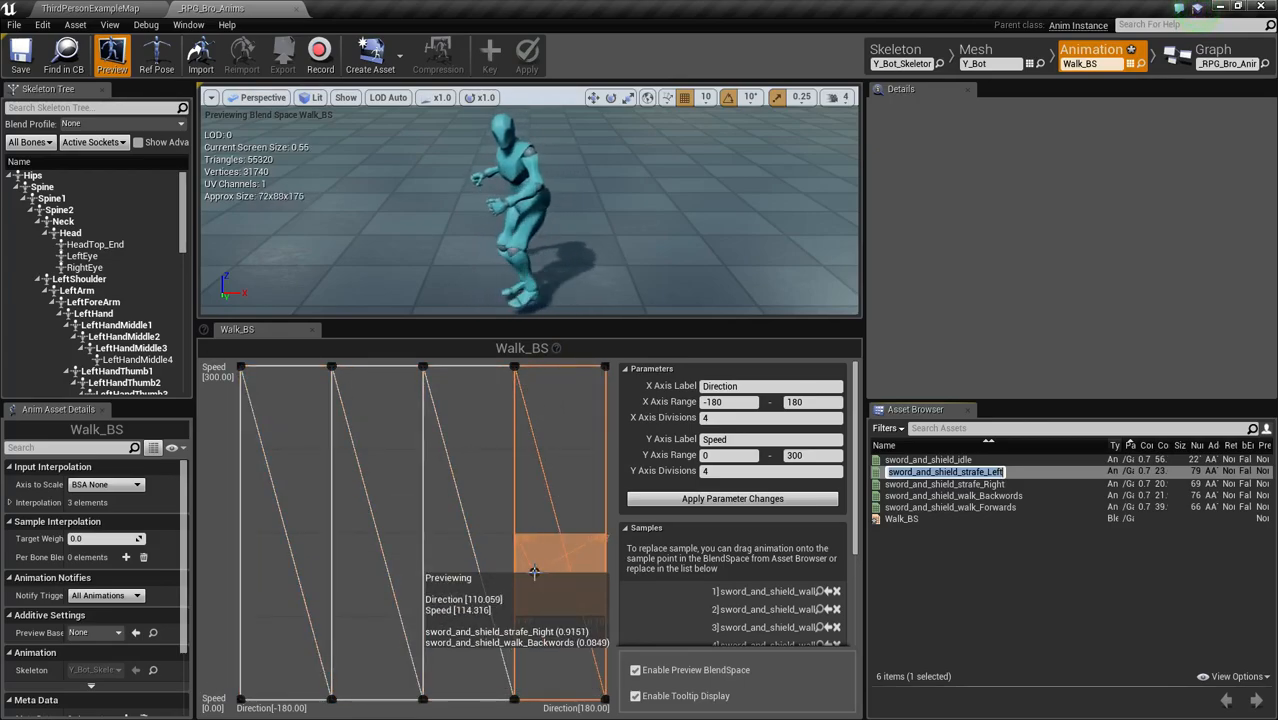
pyautogui.hotkey('ctrl', 's')
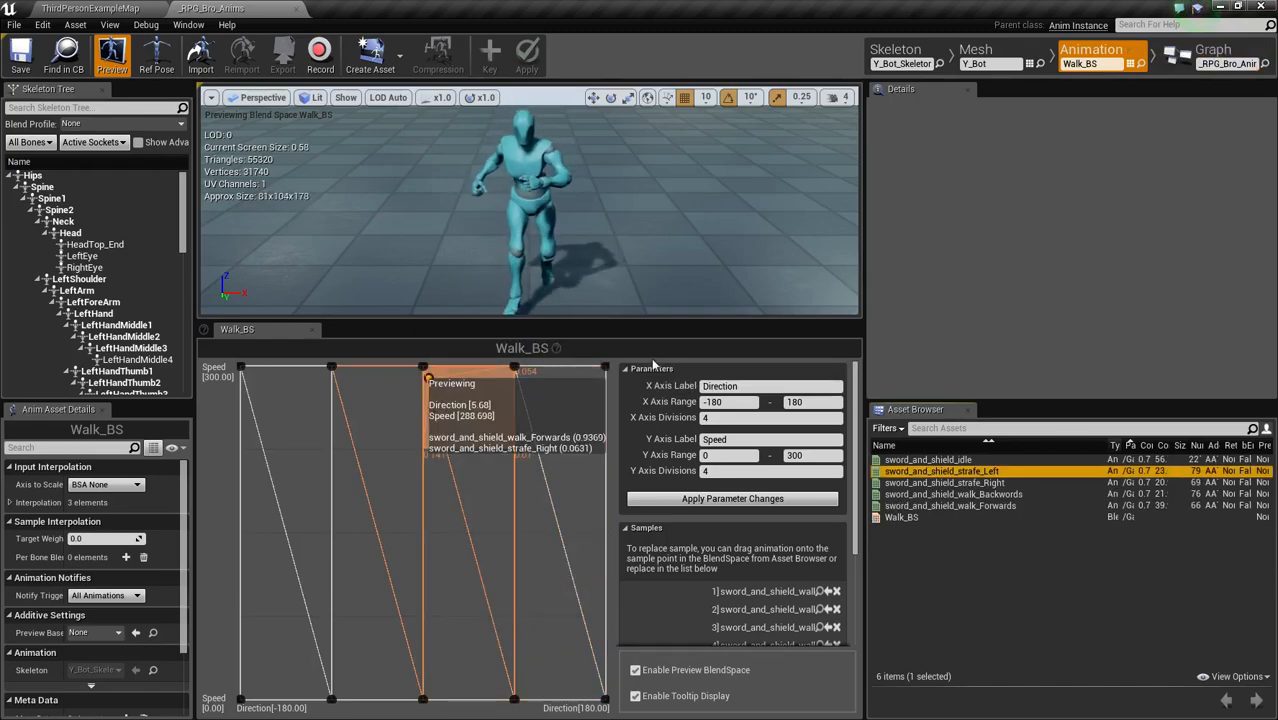
# Step: In the animation graph's Walk_BlendSpace state, add the Walk_BS blend space player and connect it to the Final Animation Pose result
pyautogui.click(1177, 68)
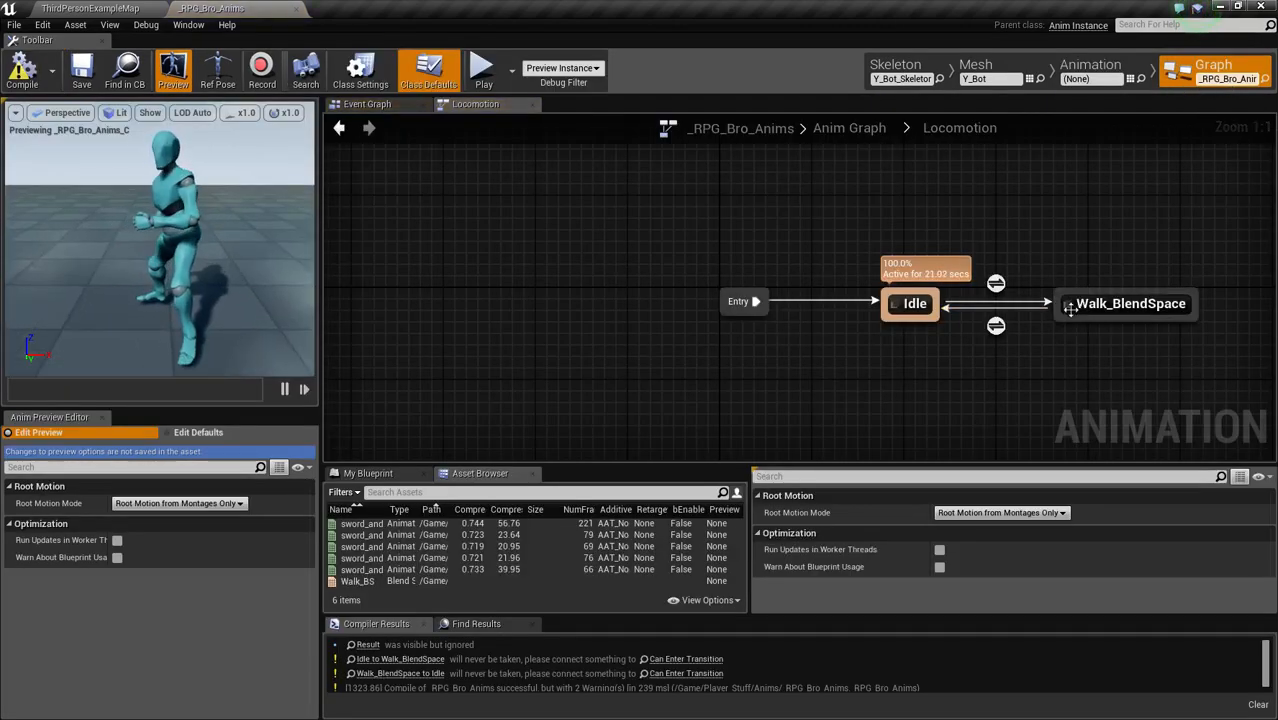
pyautogui.doubleClick(1089, 307)
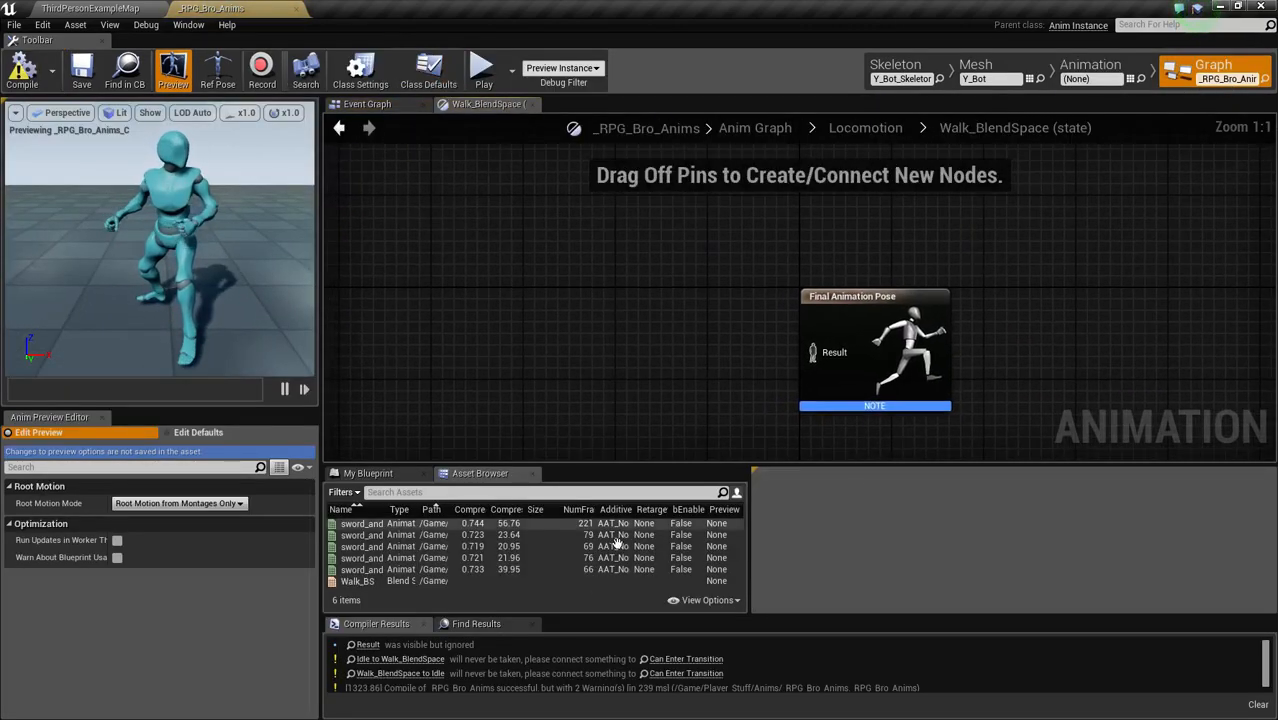
pyautogui.moveTo(422, 581); pyautogui.dragTo(445, 337)
pyautogui.moveTo(545, 348); pyautogui.dragTo(813, 352)
pyautogui.moveTo(531, 296); pyautogui.dragTo(659, 319)
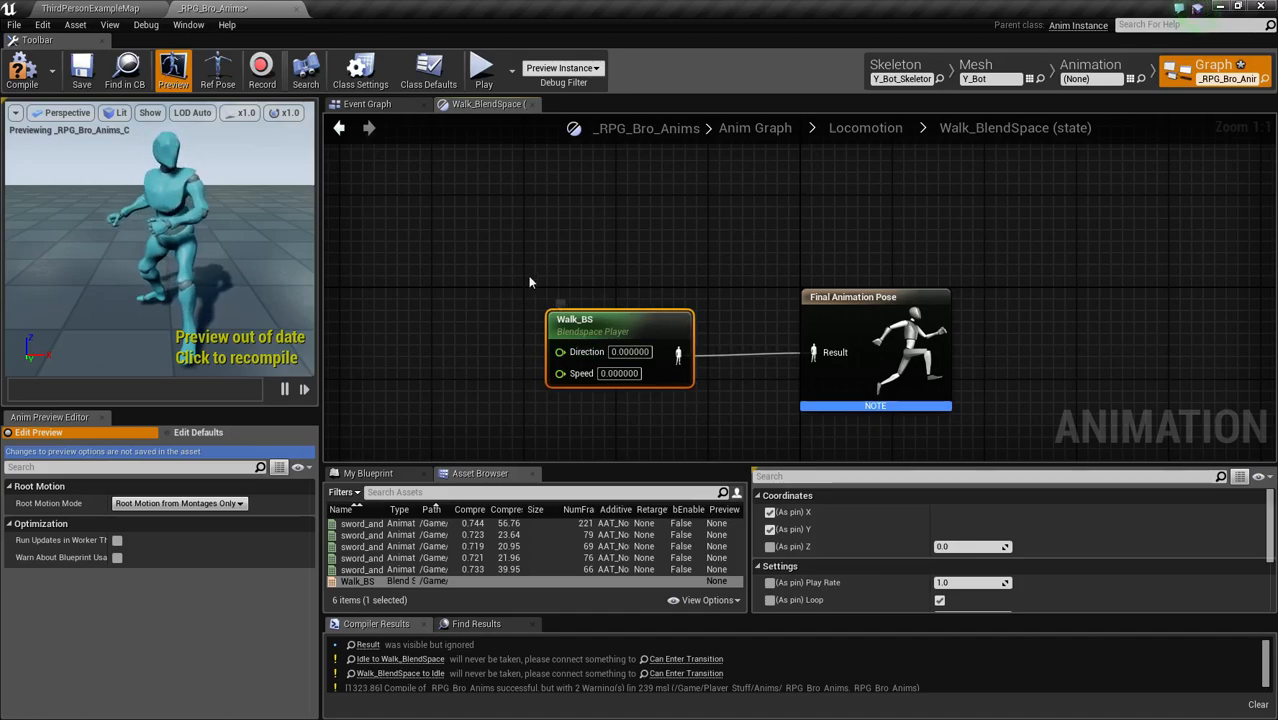
pyautogui.moveTo(535, 279); pyautogui.dragTo(733, 227, button='right')
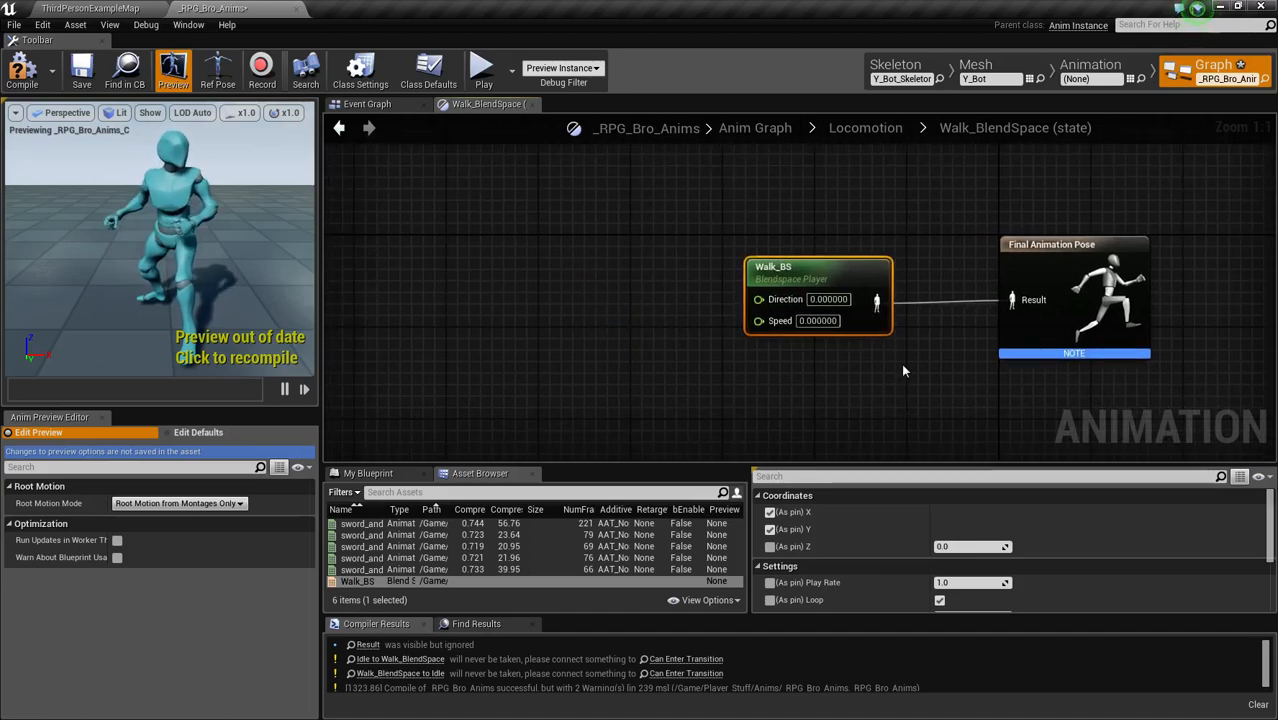
# Step: Promote the Direction input of the Walk_BS node to a variable named Direction
pyautogui.rightClick(770, 300)
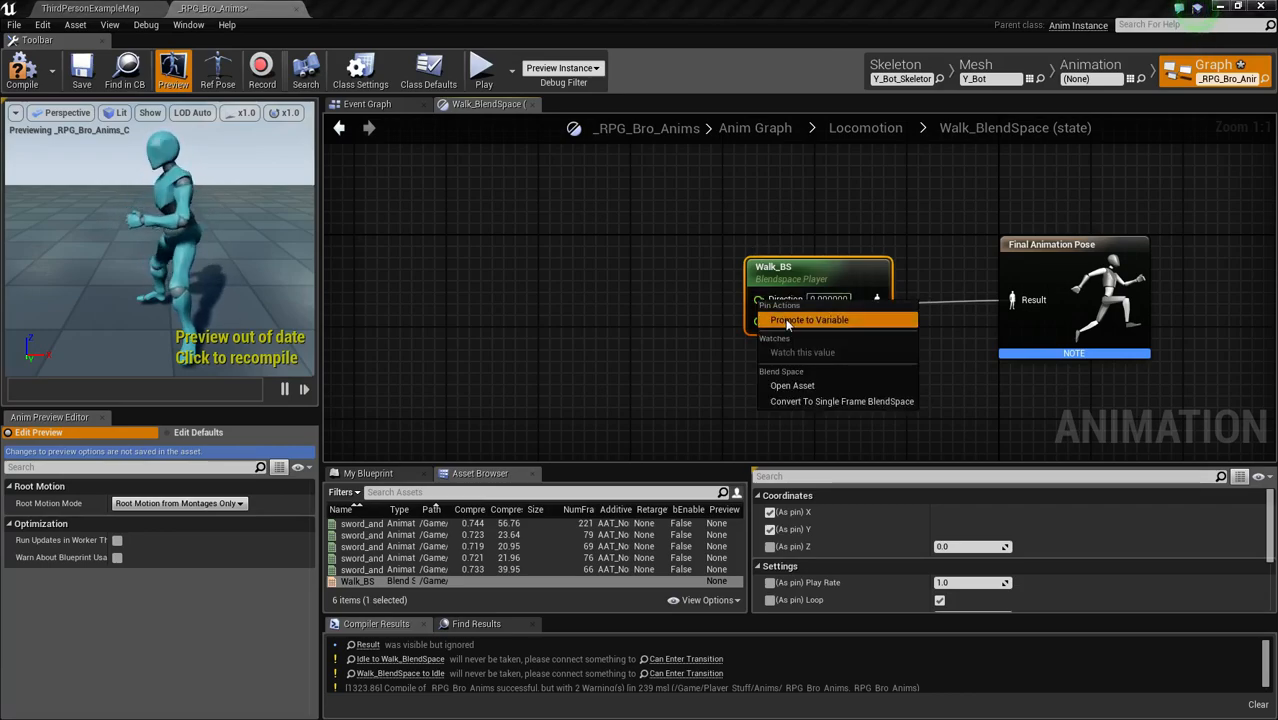
pyautogui.click(815, 318)
pyautogui.write('Direction')
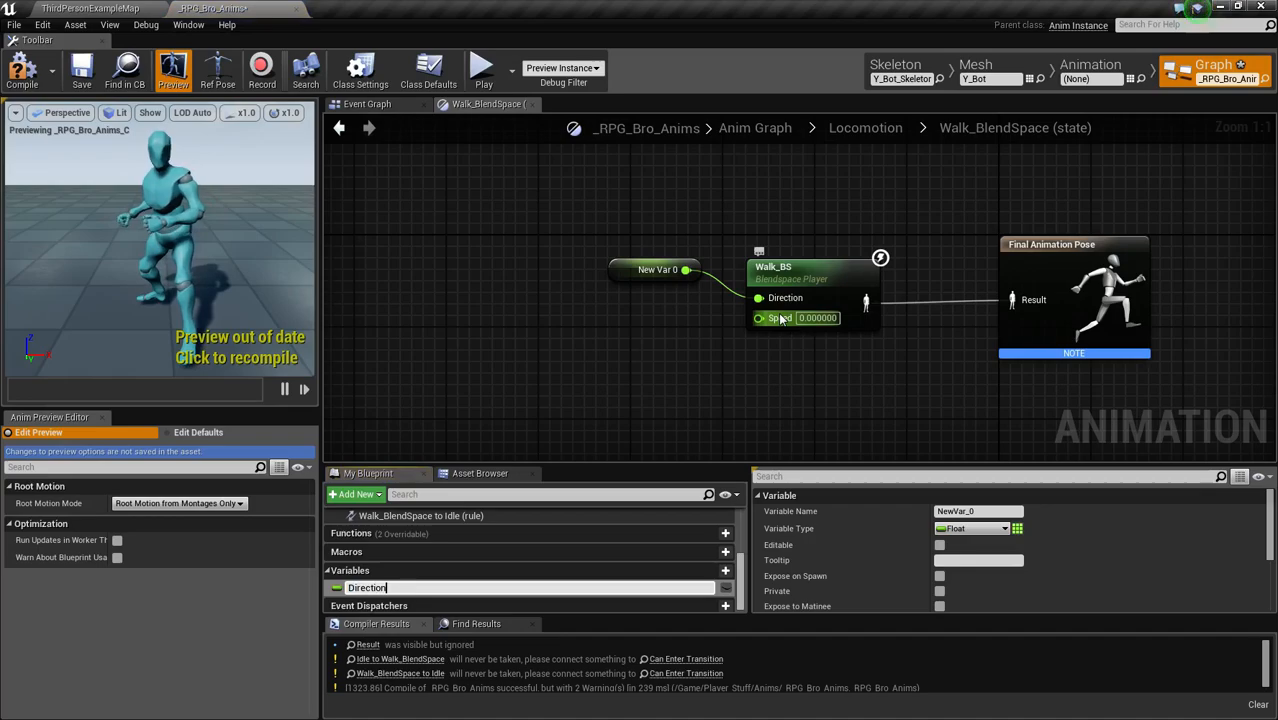
pyautogui.press('Return')
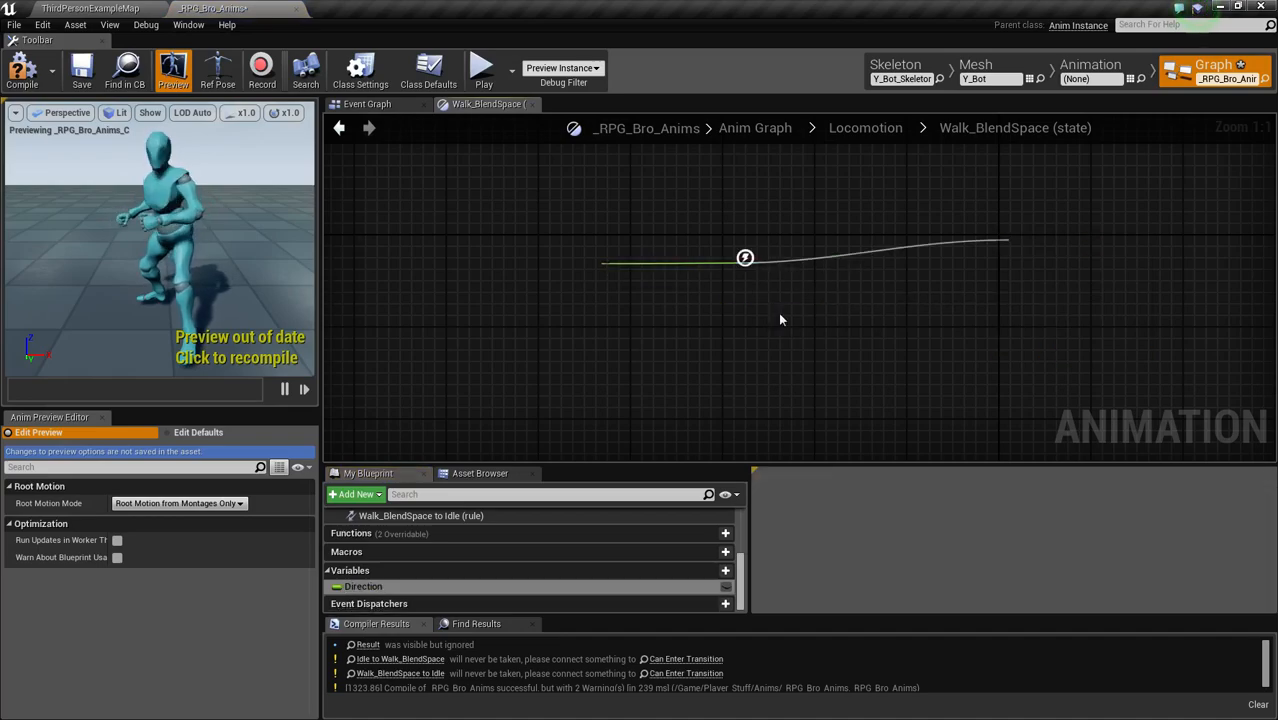
# Step: Promote the Walk_BS node's Speed input to a variable named Speed, align the Direction node above it and recompile the animation blueprint
pyautogui.rightClick(781, 318)
pyautogui.rightClick(770, 317)
pyautogui.rightClick(765, 317)
pyautogui.rightClick(787, 315)
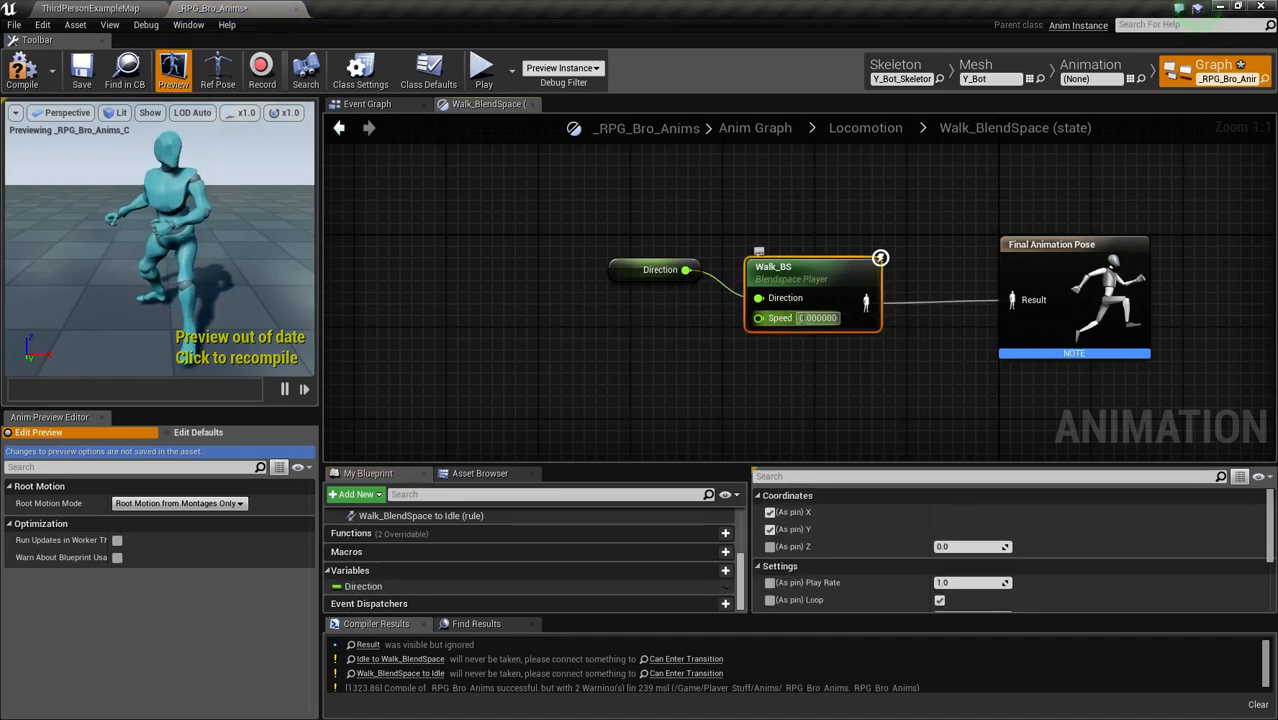
pyautogui.rightClick(788, 318)
pyautogui.rightClick(795, 318)
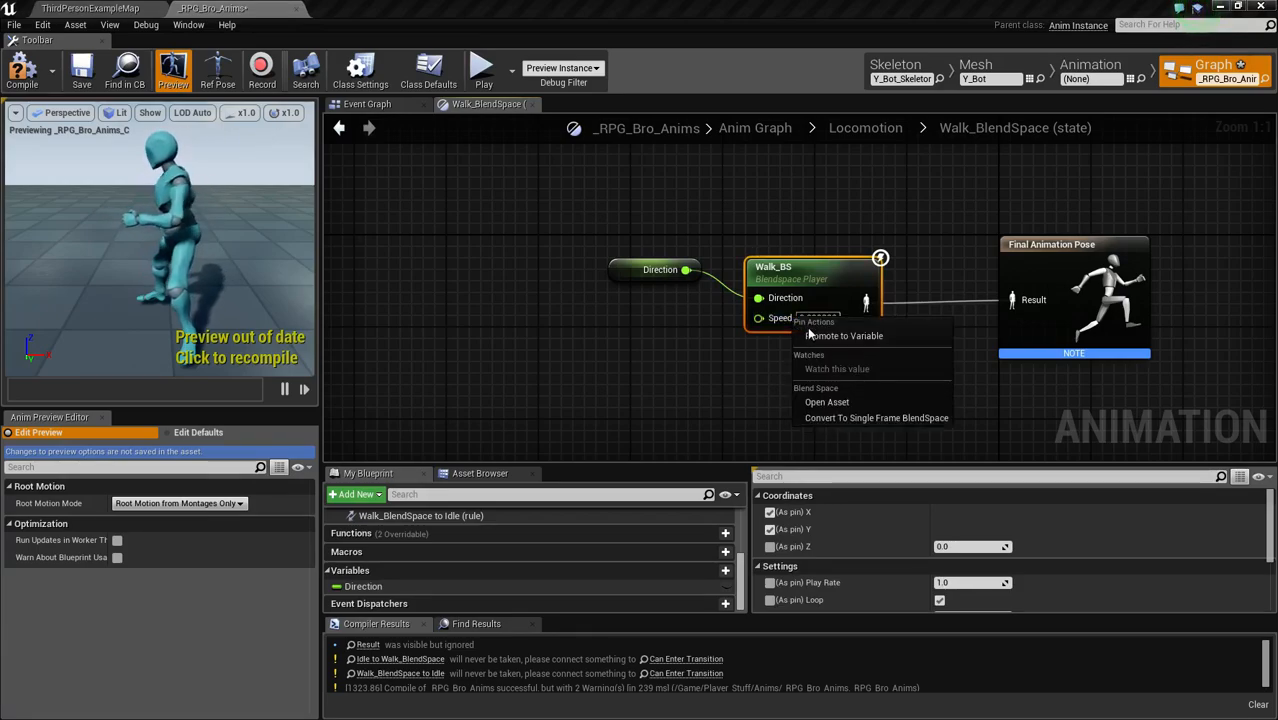
pyautogui.click(812, 335)
pyautogui.write('Speed')
pyautogui.press('Return')
pyautogui.moveTo(630, 282); pyautogui.dragTo(631, 305)
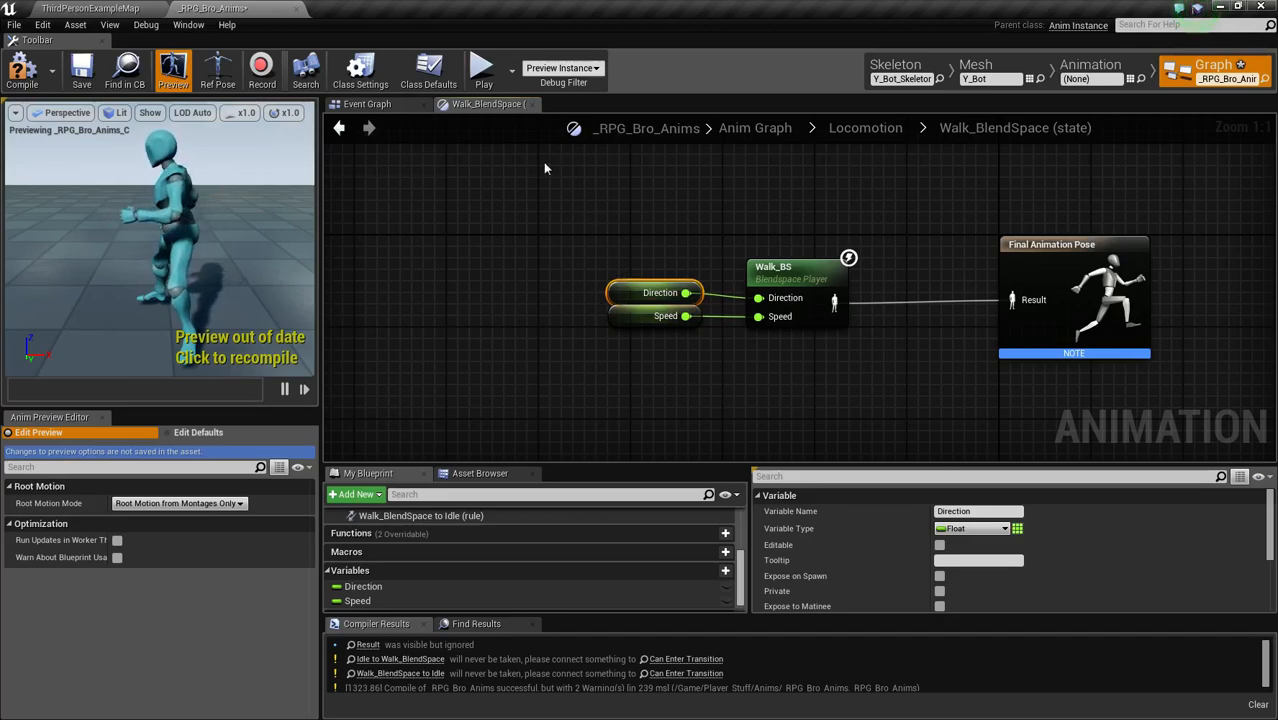
pyautogui.click(270, 342)
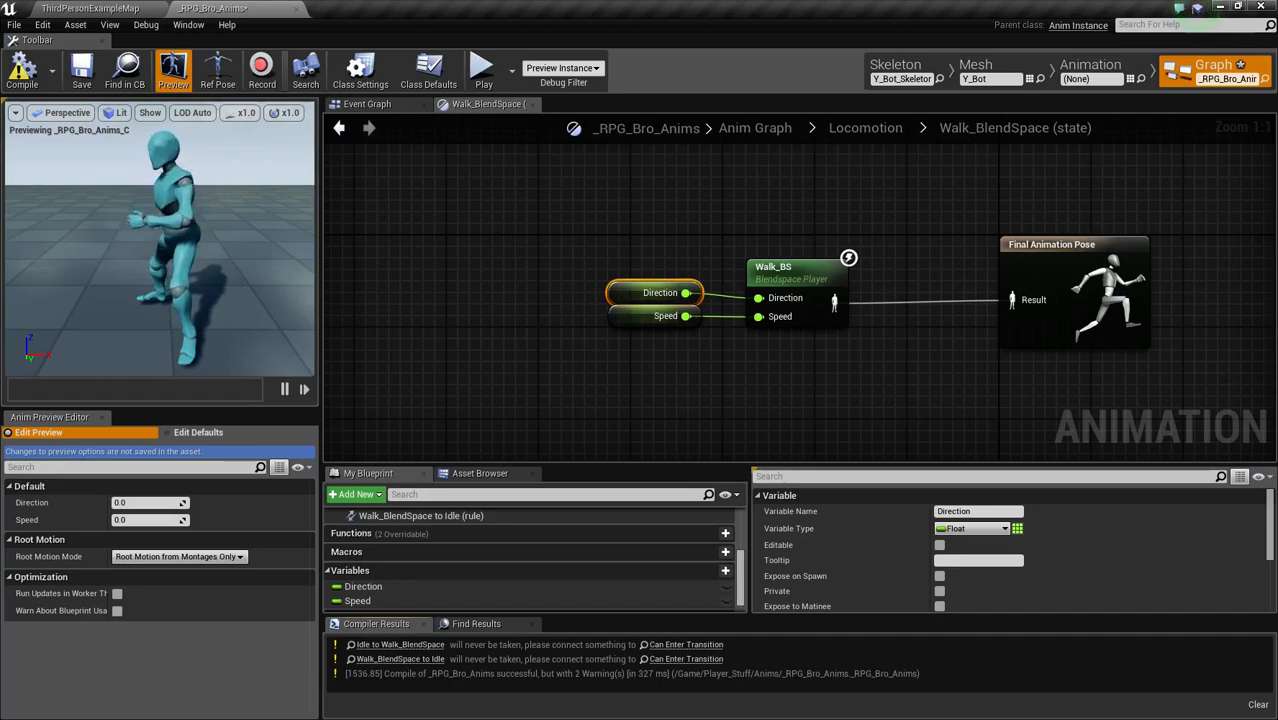
# Step: Switch to the Epic Games Launcher and browse the Marketplace main page to its list of categories
pyautogui.hotkey('alt', 'Tab')
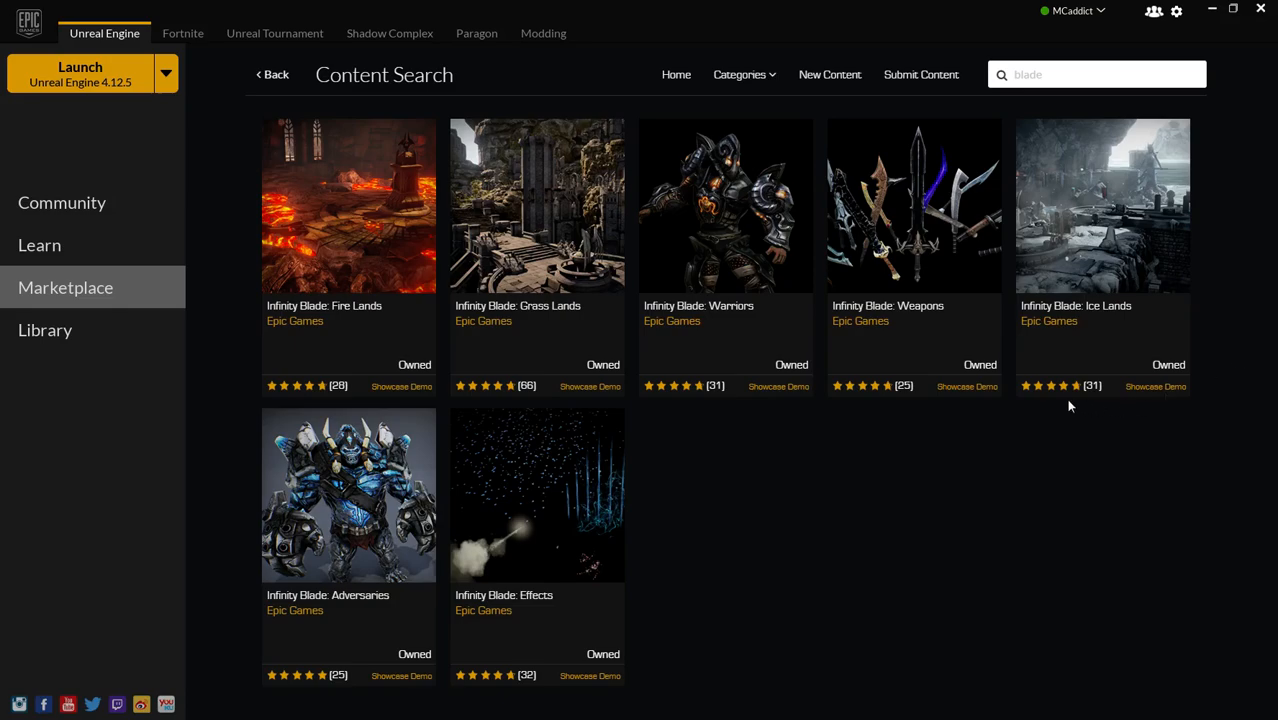
pyautogui.click(128, 300)
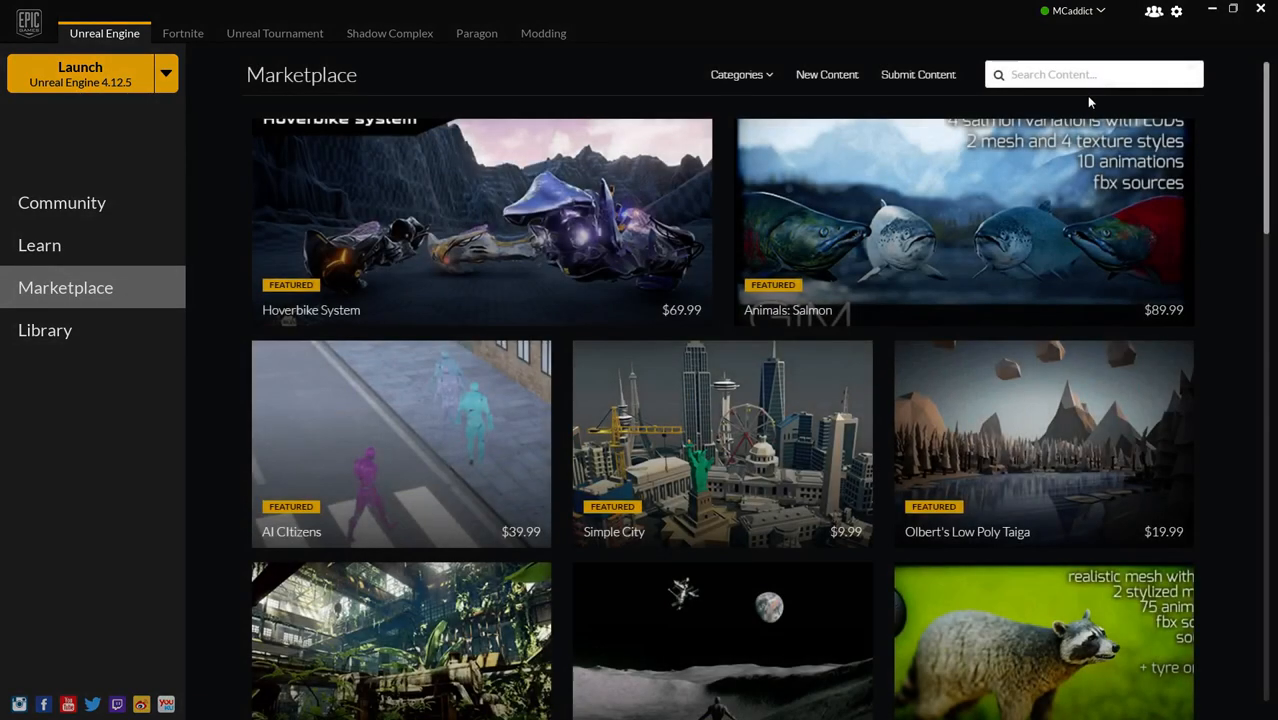
pyautogui.scroll(-3, 1078, 150)
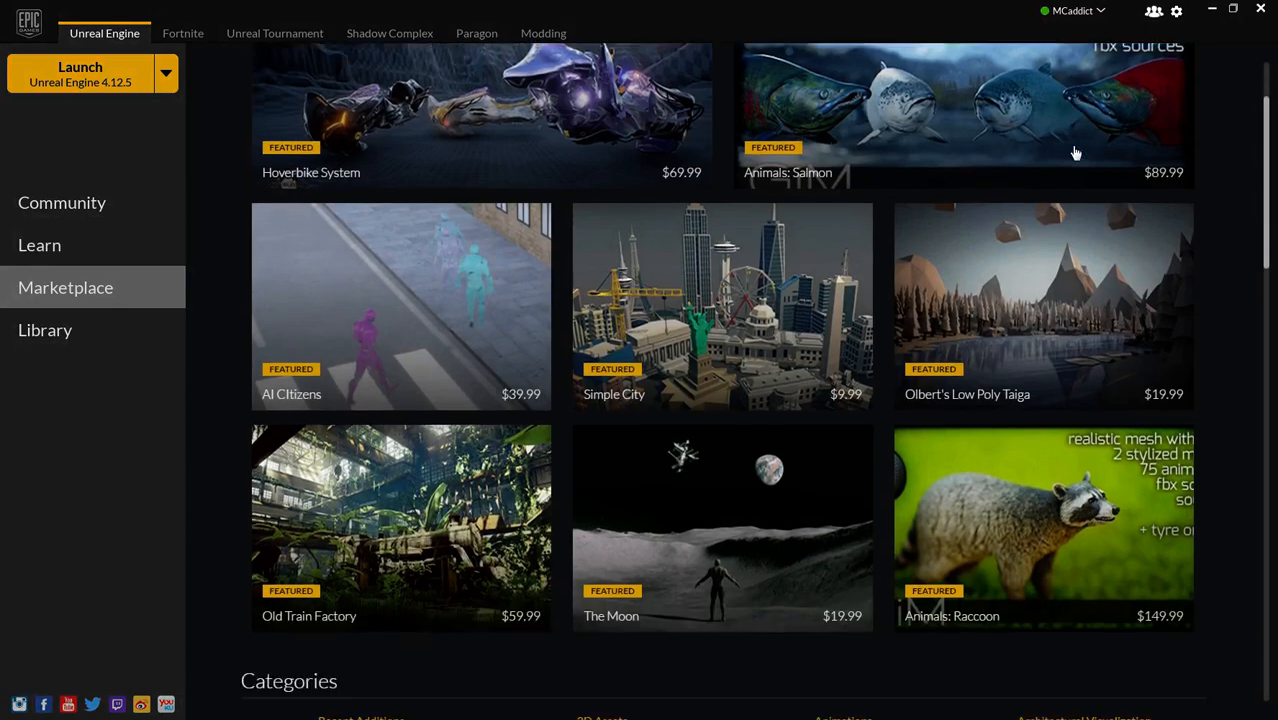
pyautogui.scroll(3, 1069, 132)
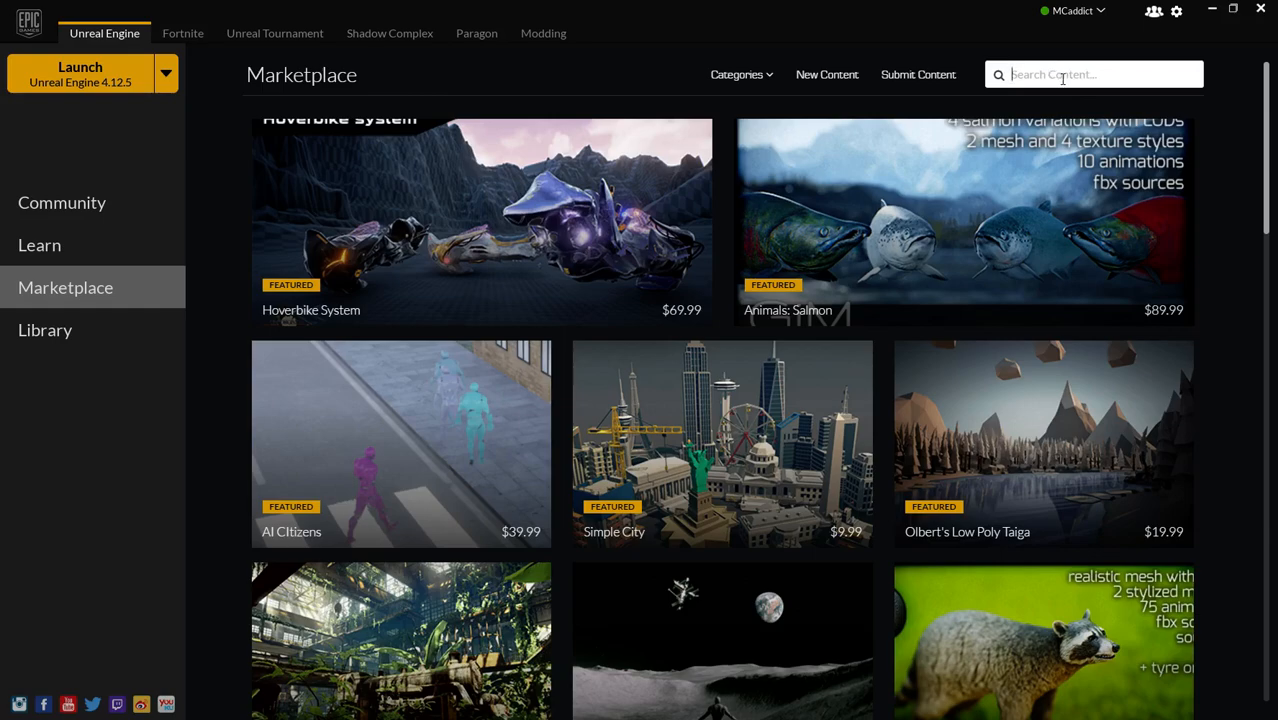
pyautogui.scroll(-3, 1101, 163)
pyautogui.scroll(3, 1081, 165)
pyautogui.scroll(-5, 1081, 210)
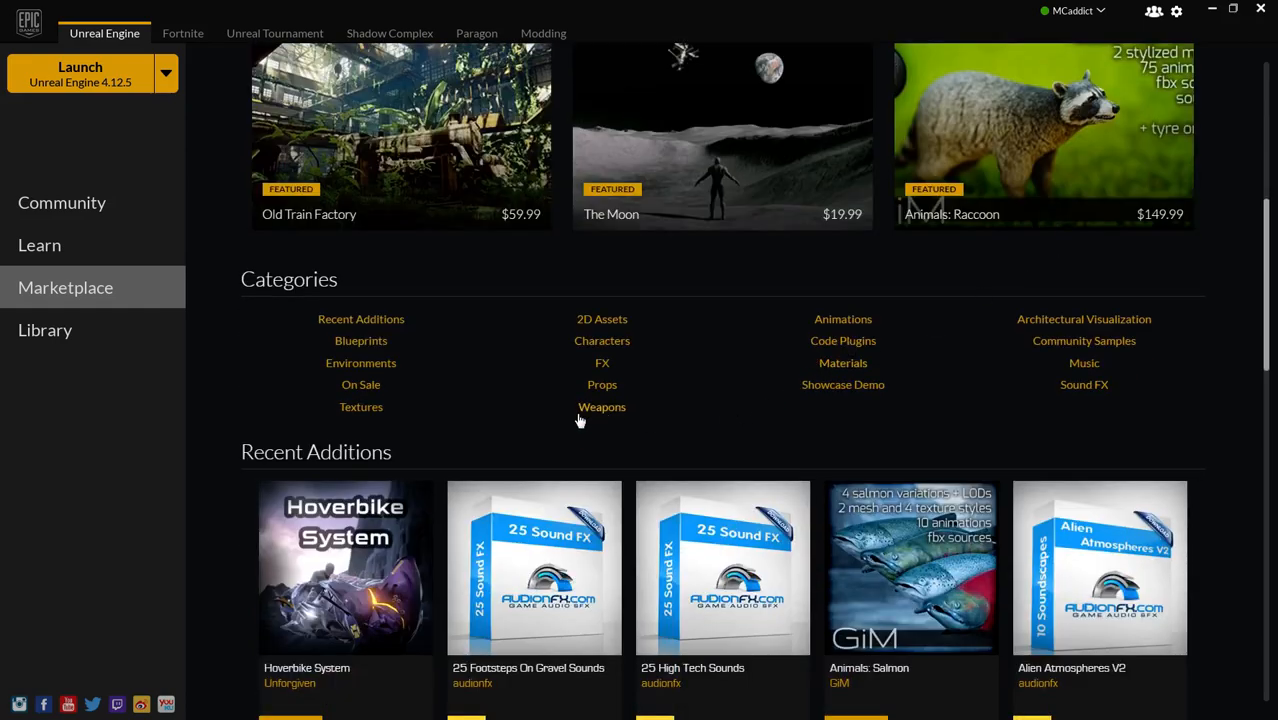
# Step: Browse the Marketplace's Animations category and open the content page of the free Animation Starter Pack
pyautogui.click(855, 323)
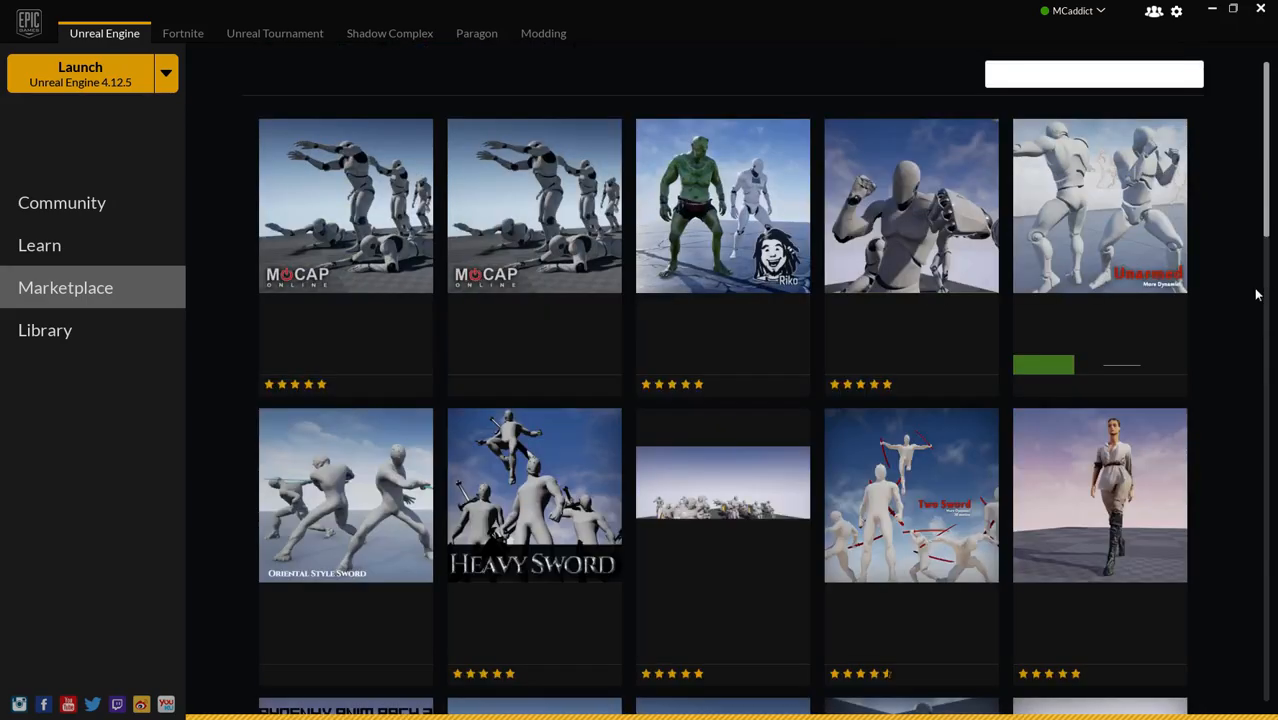
pyautogui.scroll(-3, 1265, 330)
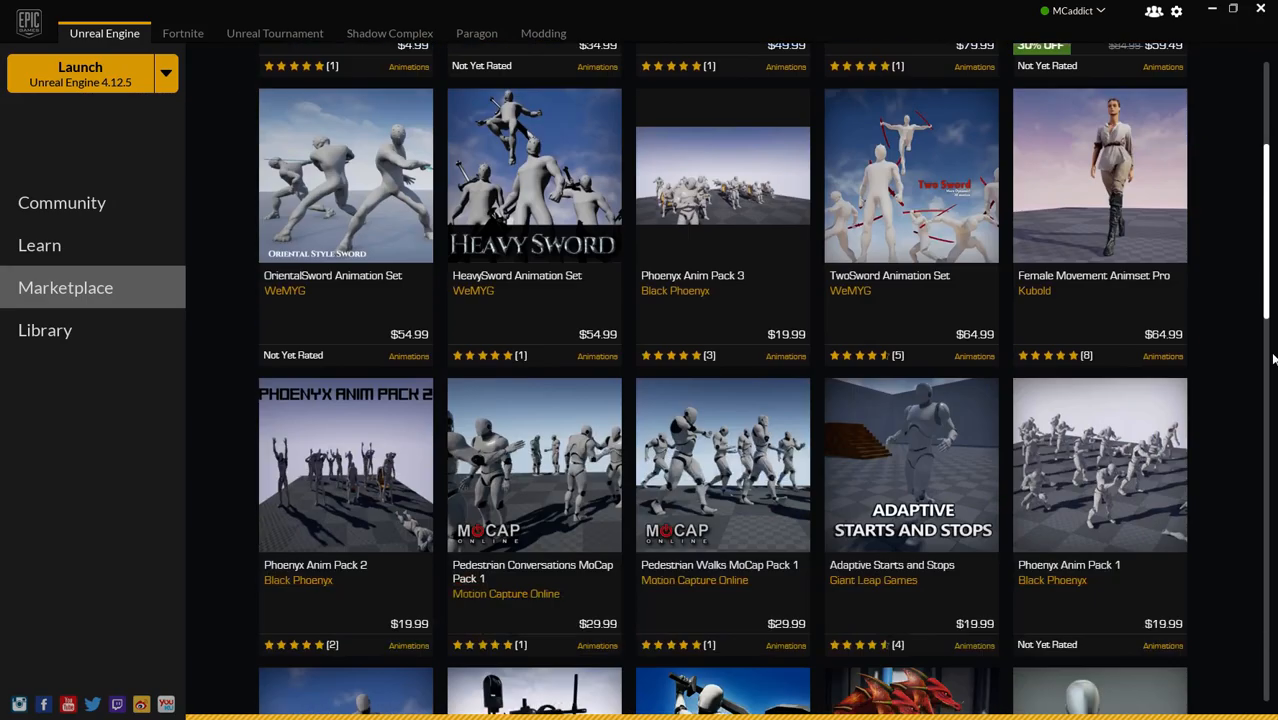
pyautogui.scroll(-13, 1273, 358)
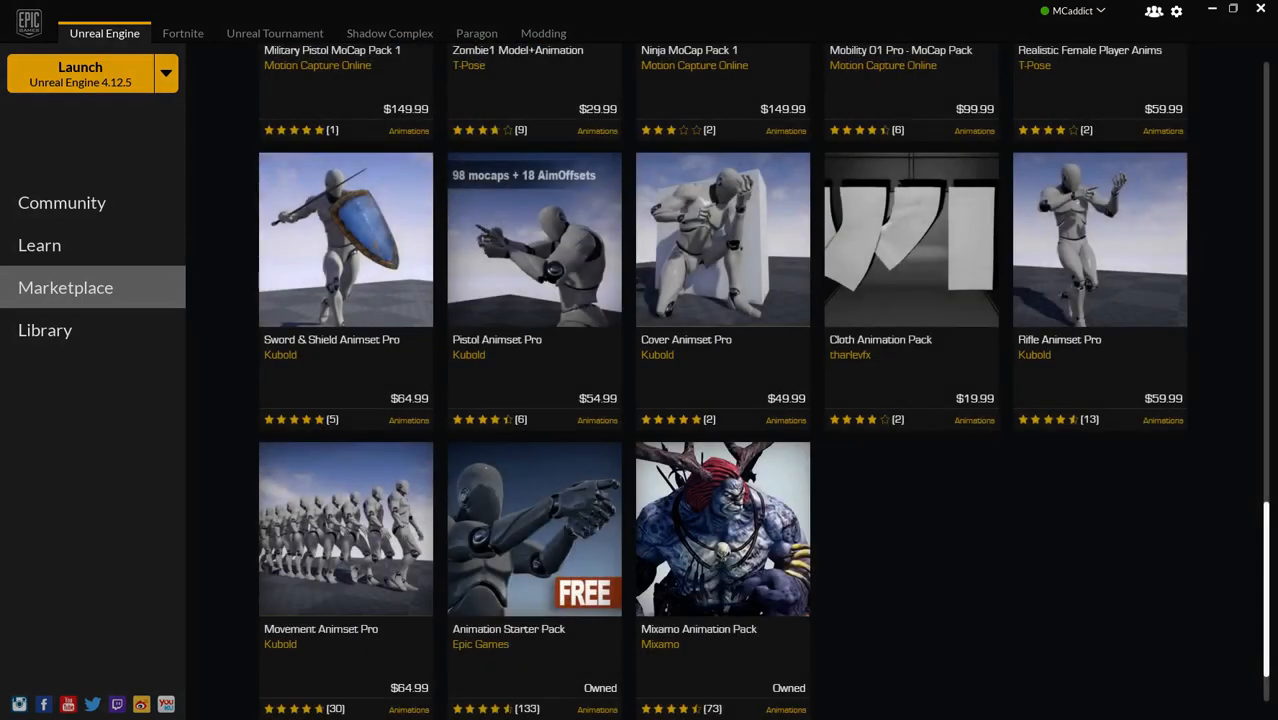
pyautogui.moveTo(1083, 629); pyautogui.dragTo(1268, 704)
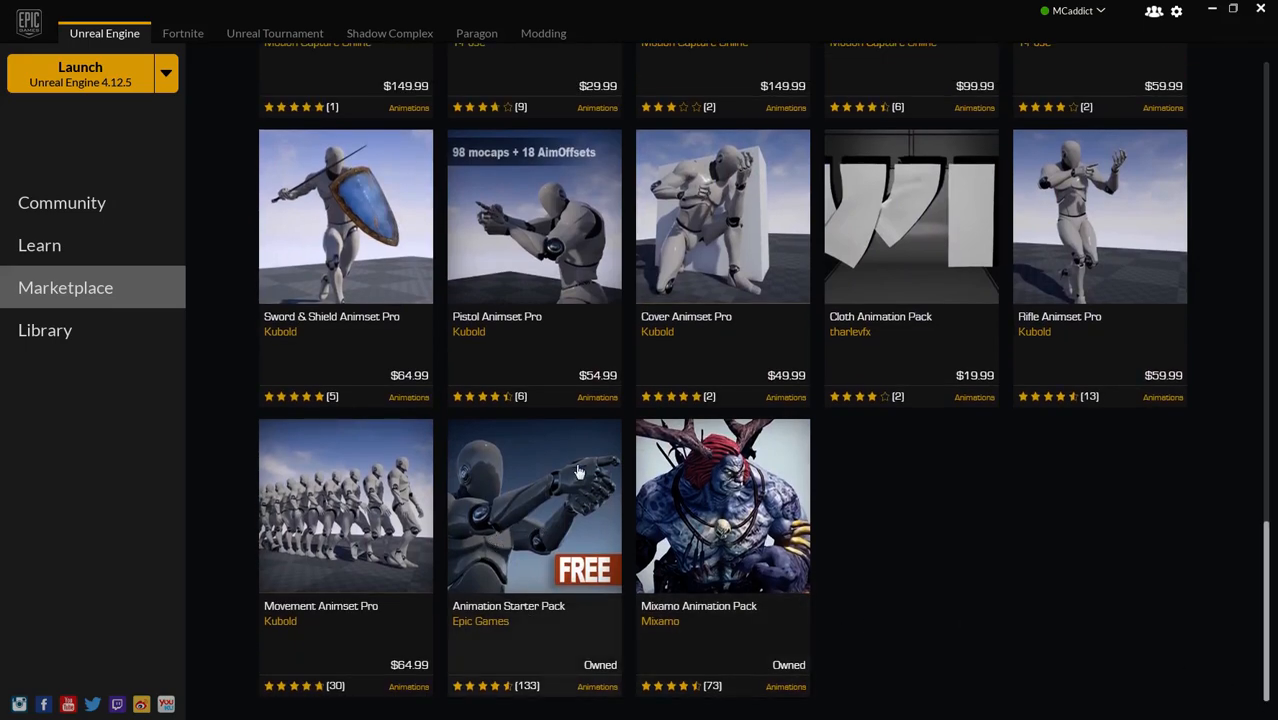
pyautogui.click(519, 579)
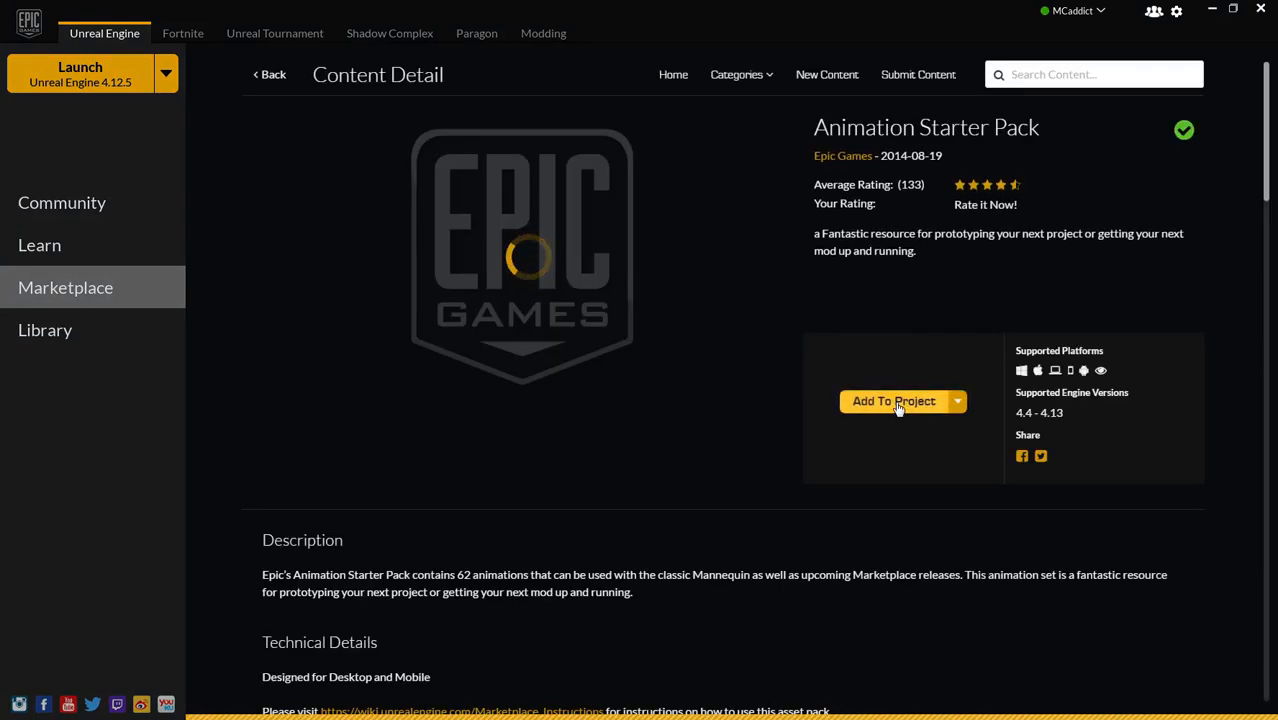
# Step: Add the Animation Starter Pack to the YT_RPG project
pyautogui.click(897, 402)
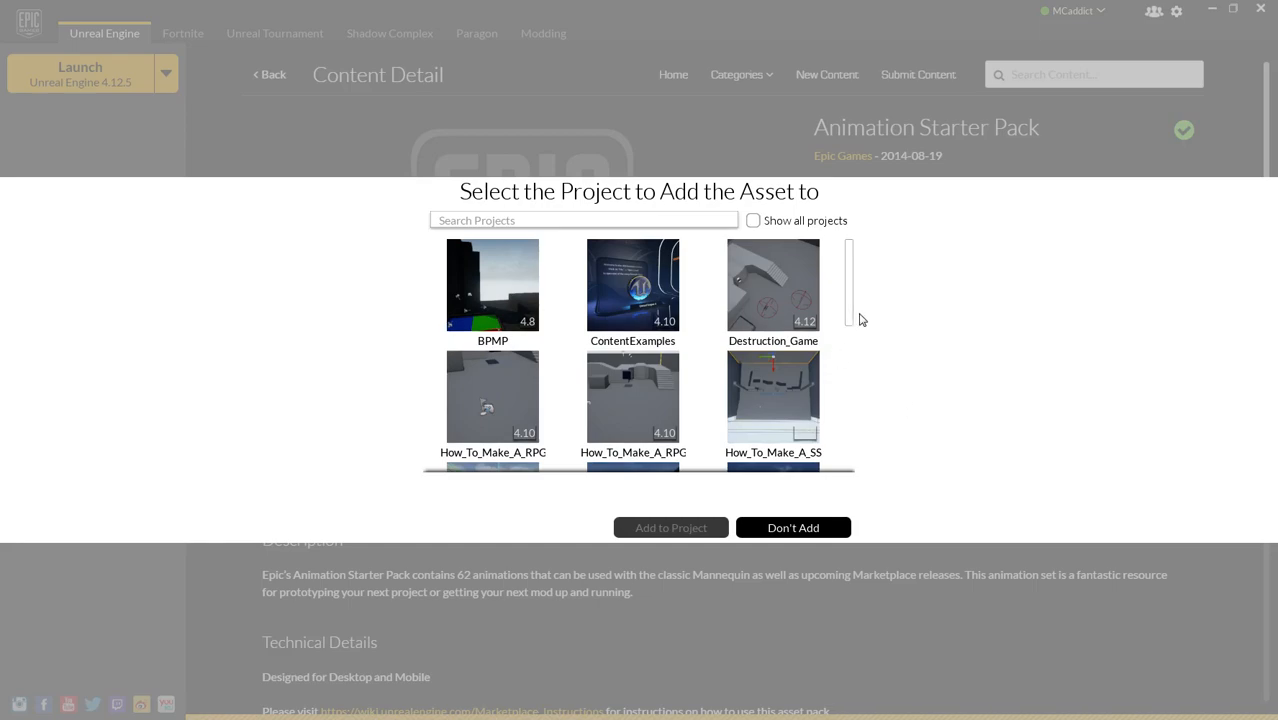
pyautogui.moveTo(855, 322); pyautogui.dragTo(850, 471)
pyautogui.click(484, 452)
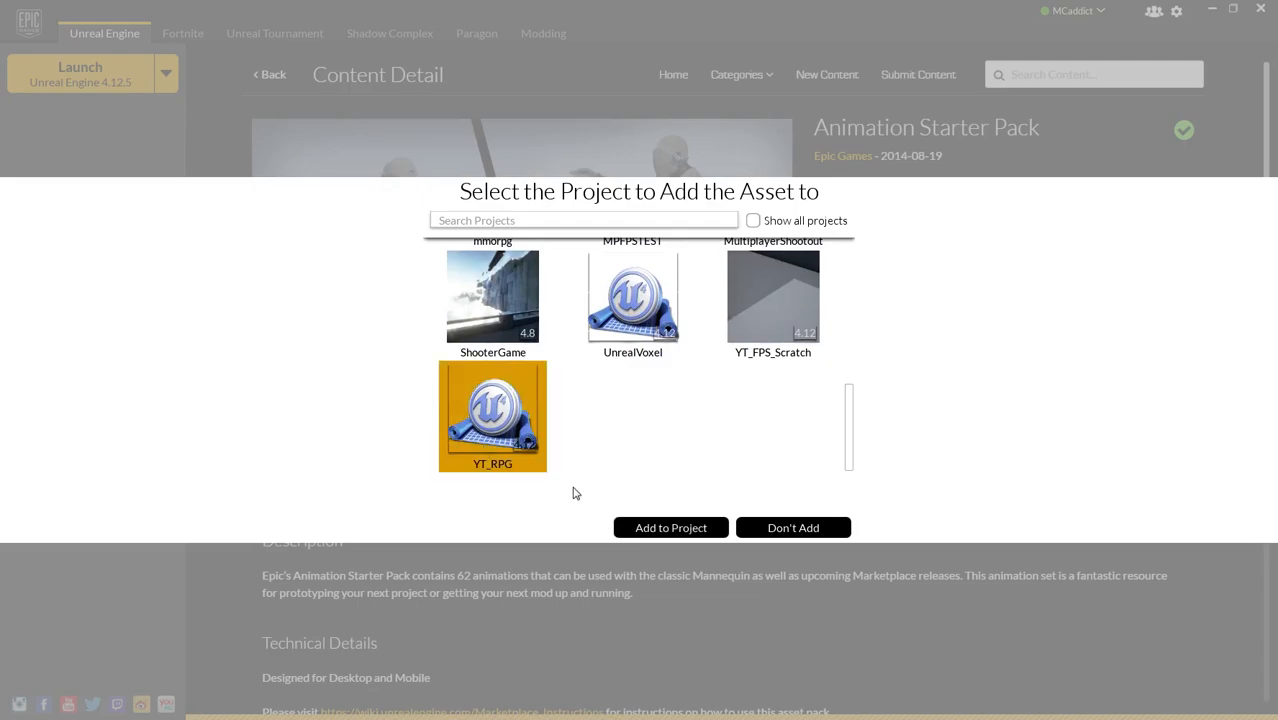
pyautogui.click(670, 530)
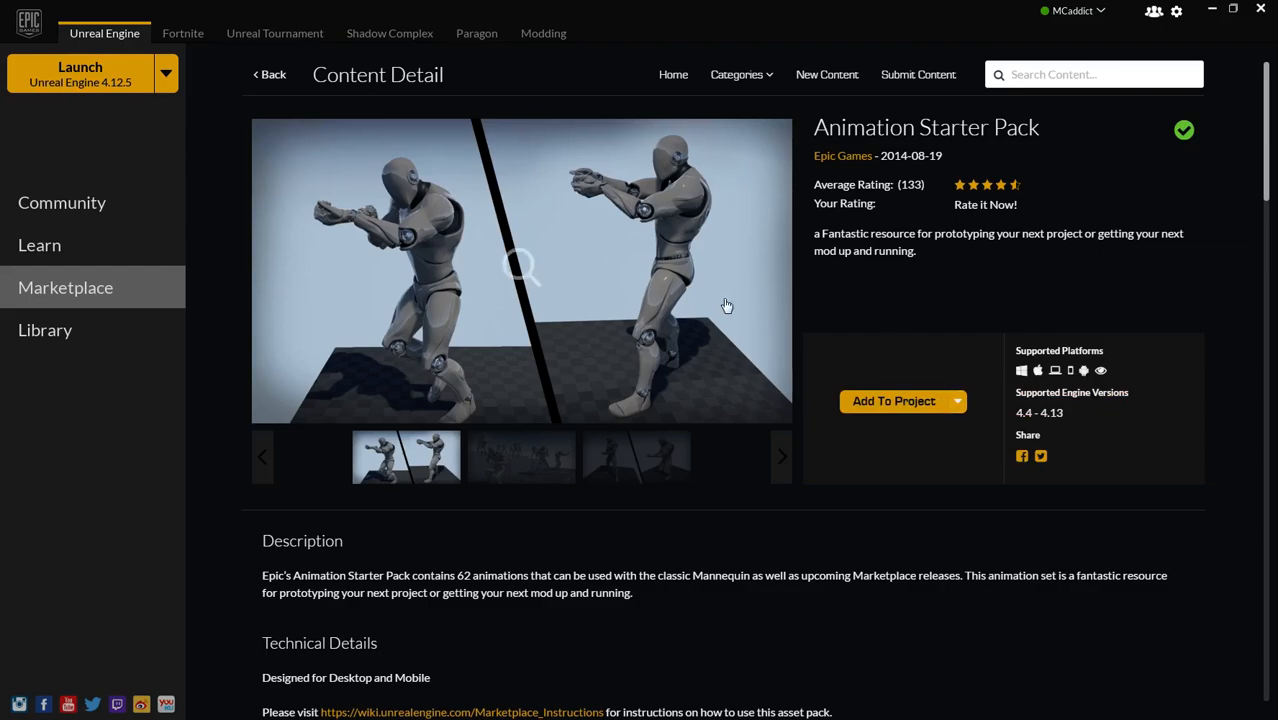
# Step: Switch back to the Unreal Editor and open UE4ASP_HeroTPP_AnimBlueprint from the AnimStarterPack content folder
pyautogui.click(1209, 10)
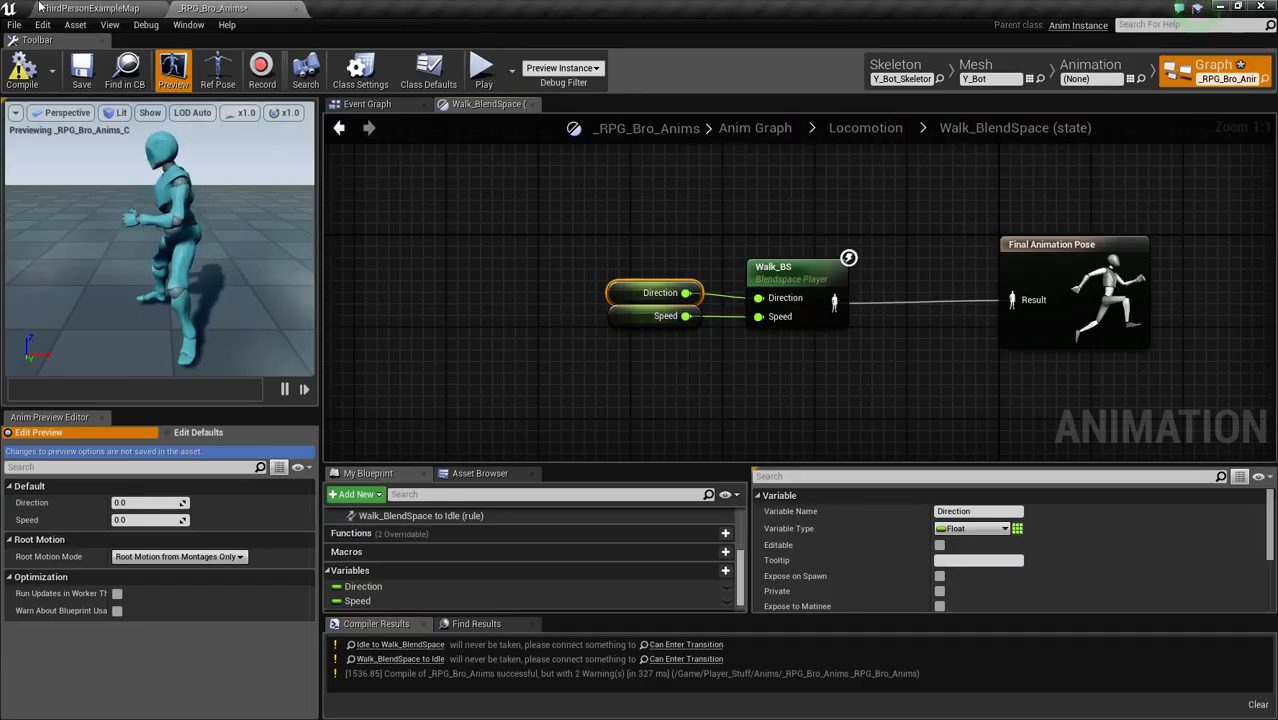
pyautogui.click(92, 9)
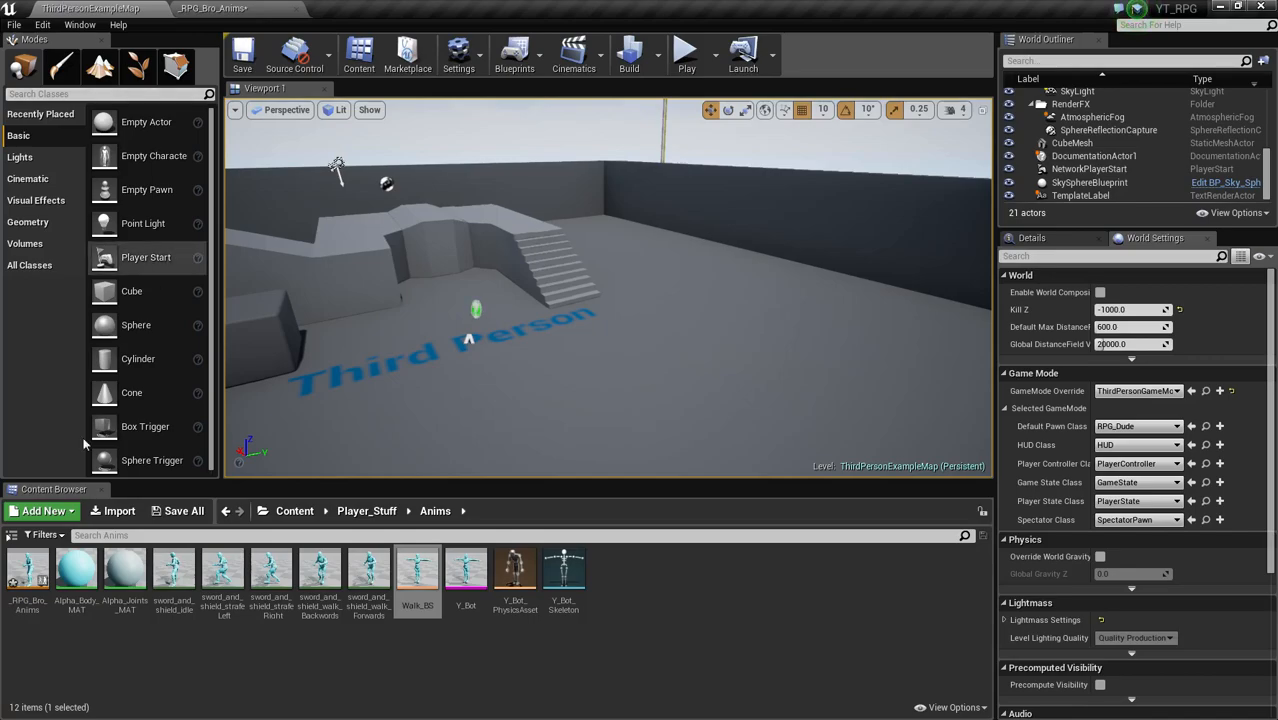
pyautogui.click(294, 511)
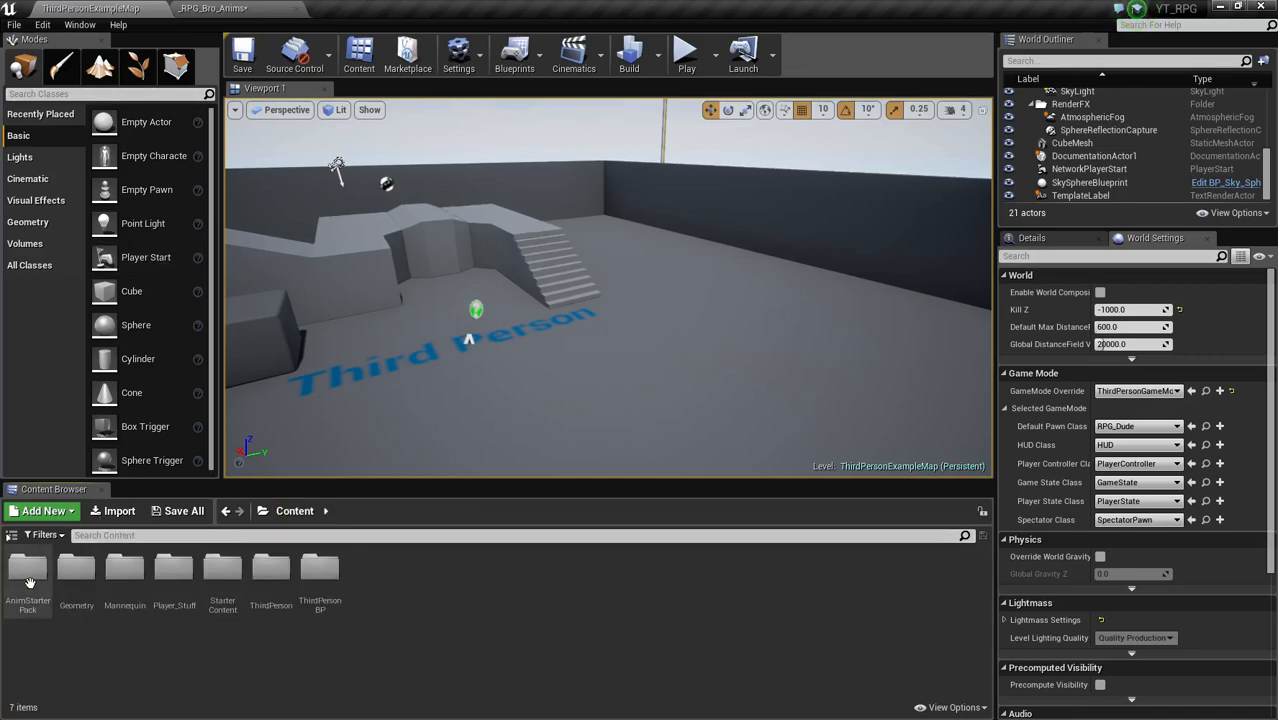
pyautogui.doubleClick(29, 568)
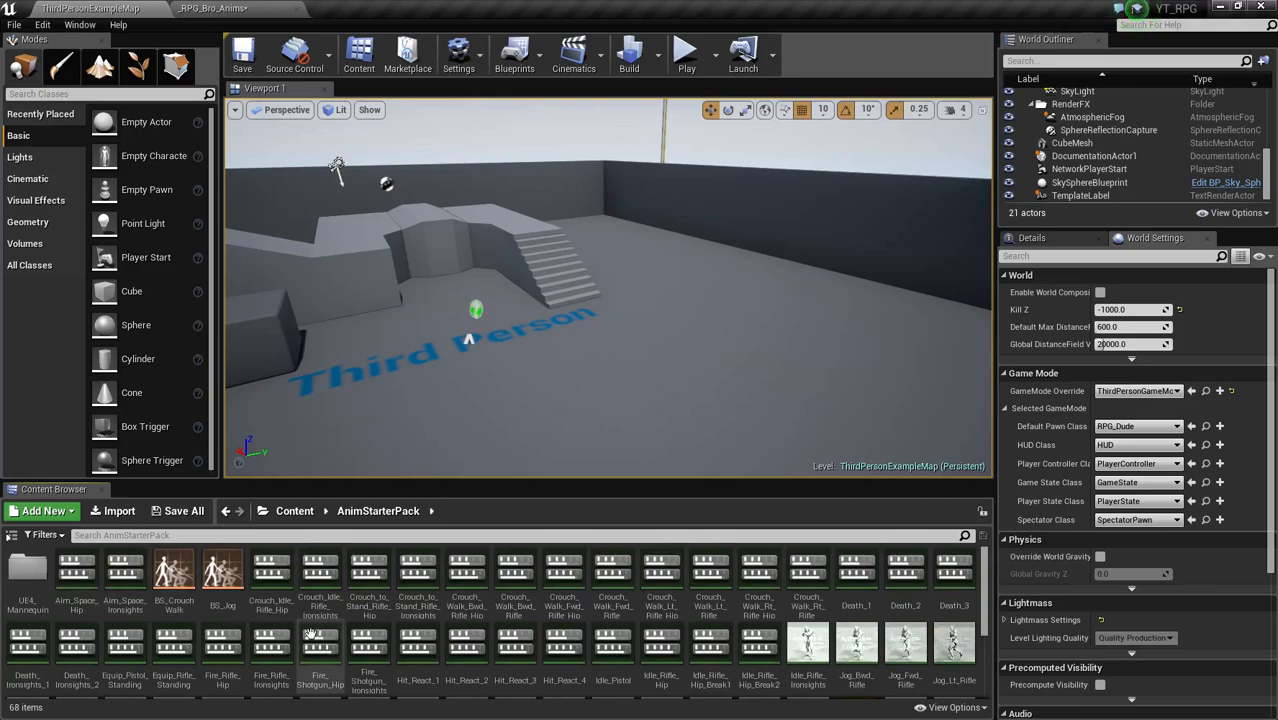
pyautogui.click(294, 511)
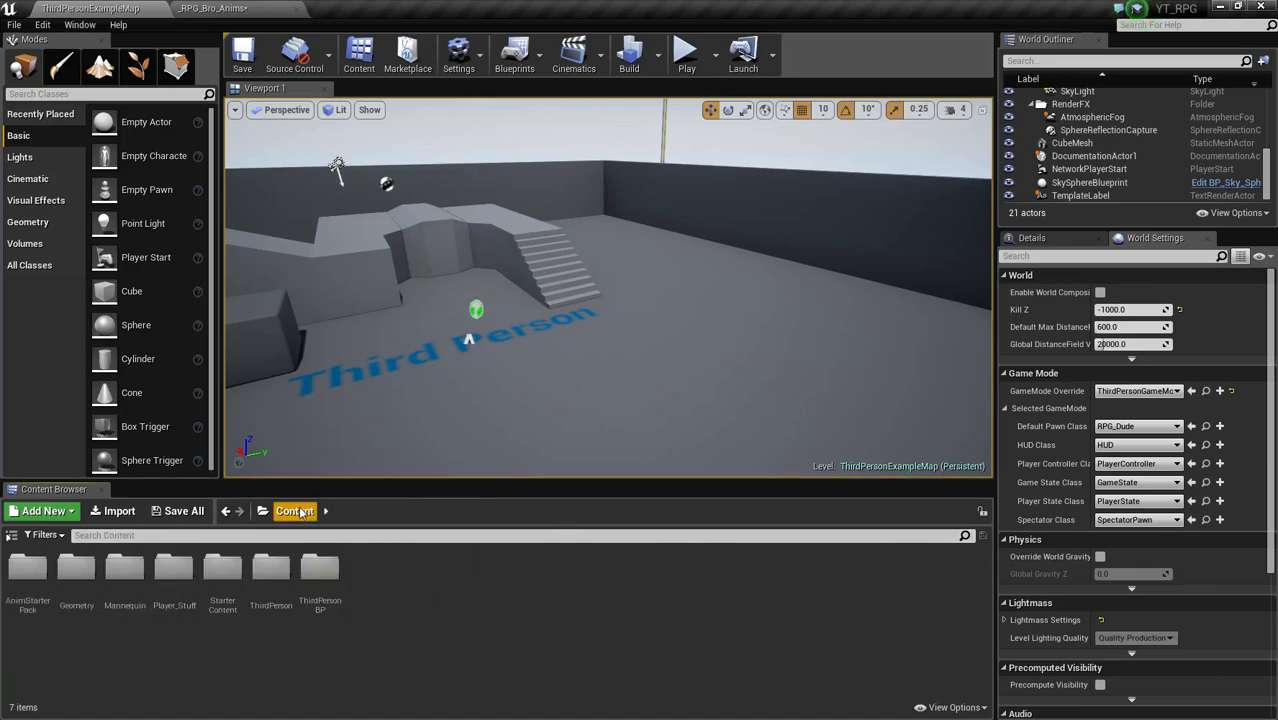
pyautogui.doubleClick(27, 568)
pyautogui.scroll(-3, 690, 659)
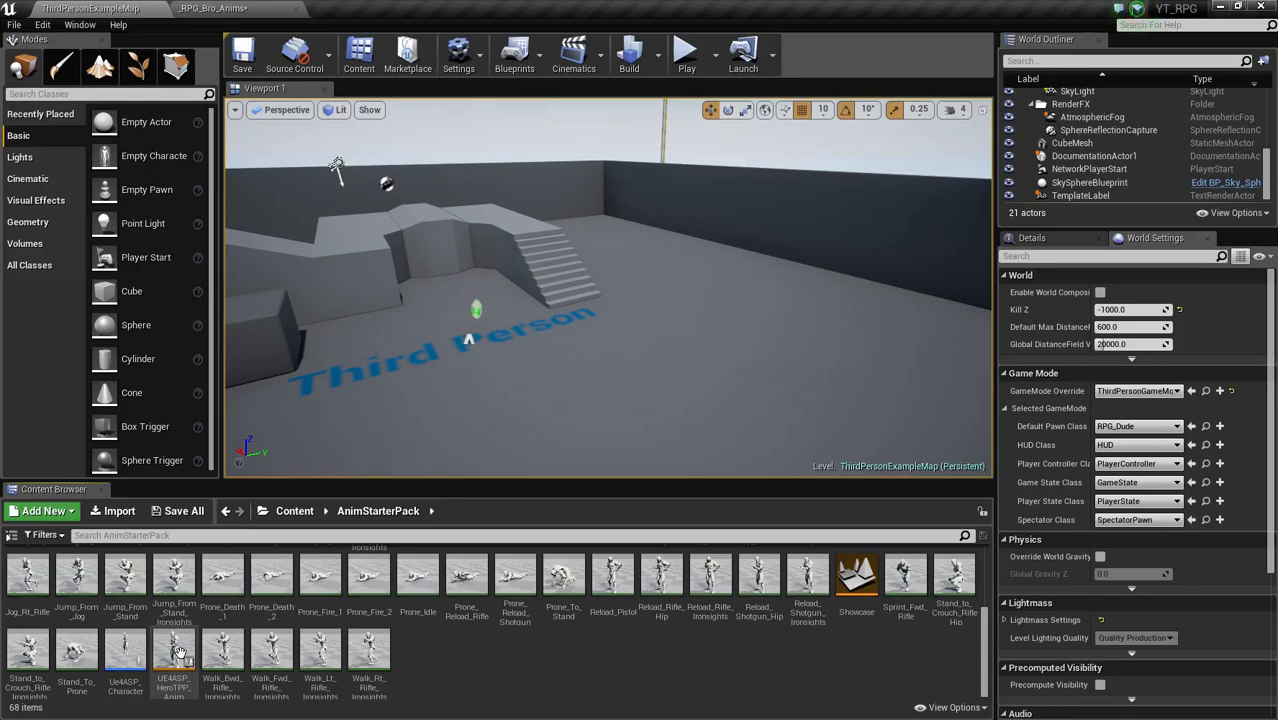
pyautogui.doubleClick(180, 652)
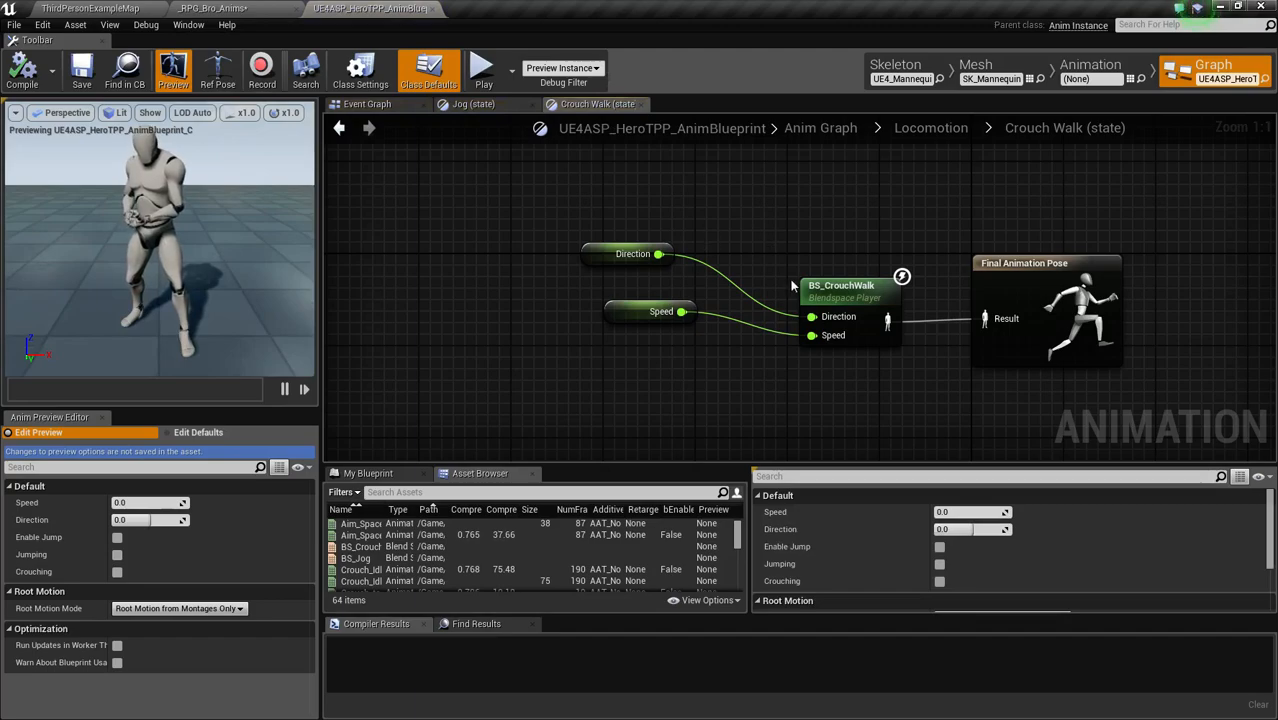
# Step: Examine the Crouch Walk state's blend space nodes and the Locomotion state machine of the starter pack's animation blueprint
pyautogui.moveTo(563, 173); pyautogui.dragTo(893, 388)
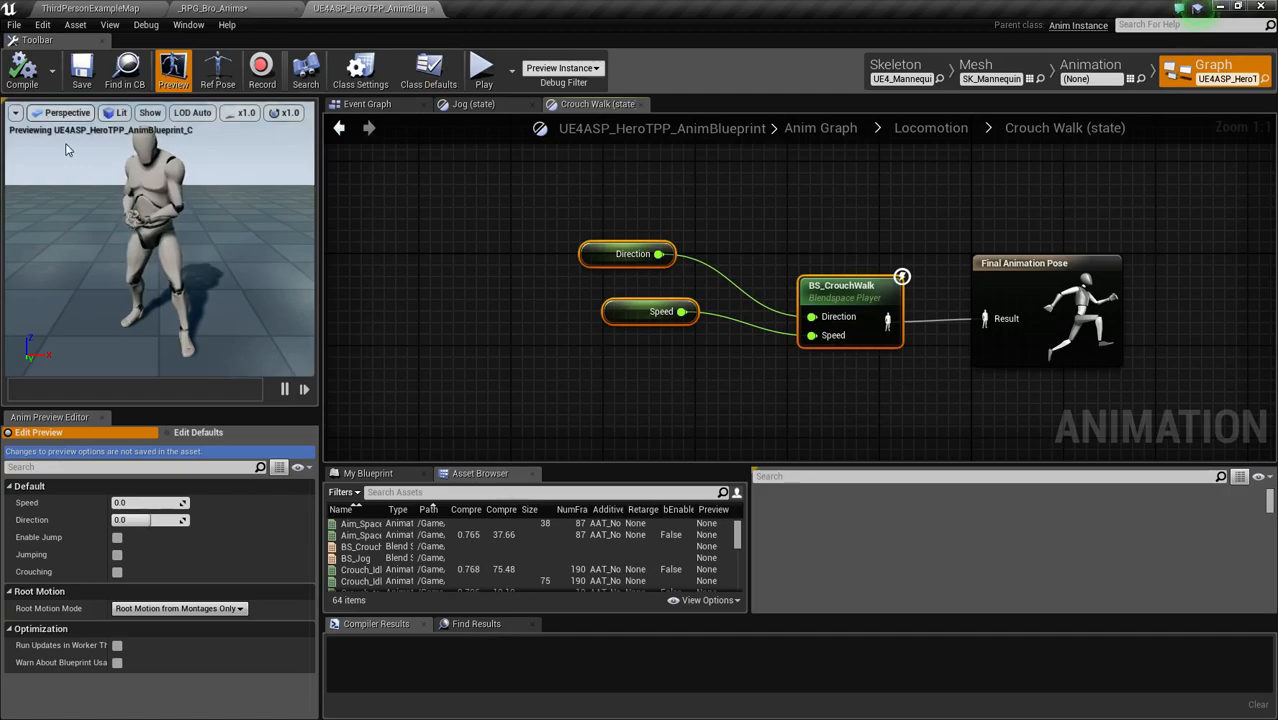
pyautogui.click(229, 10)
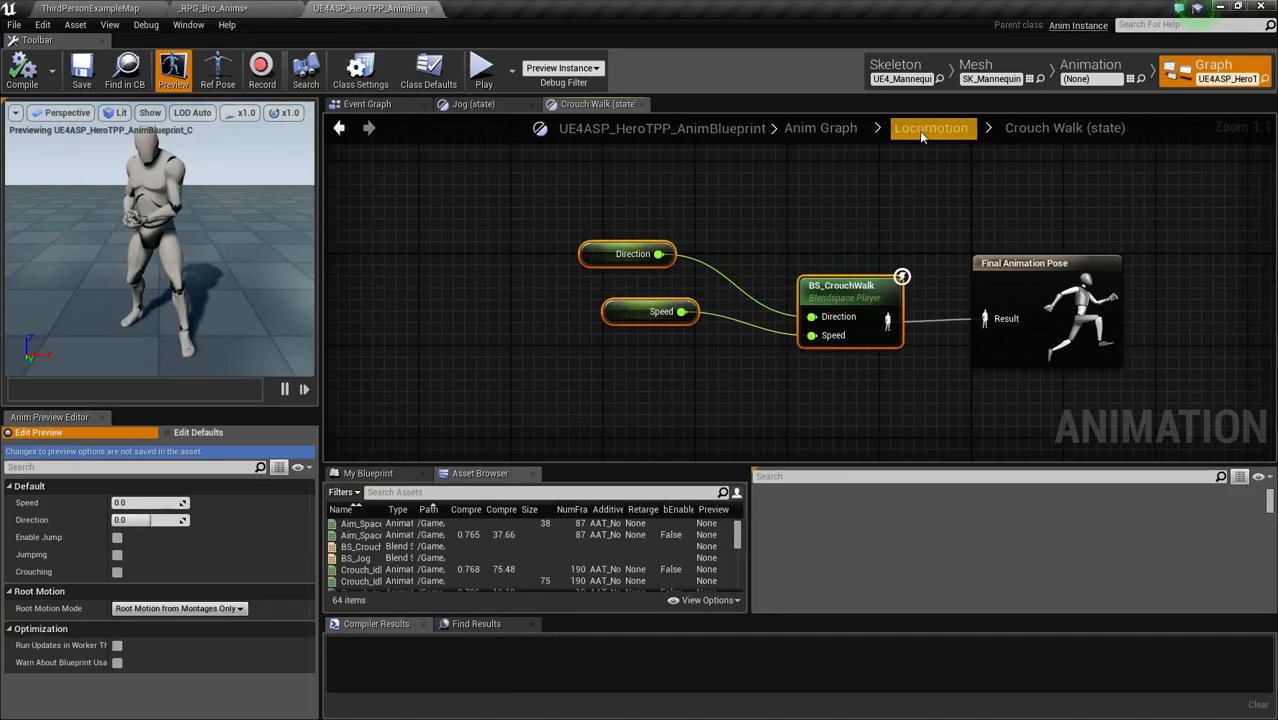
pyautogui.click(930, 128)
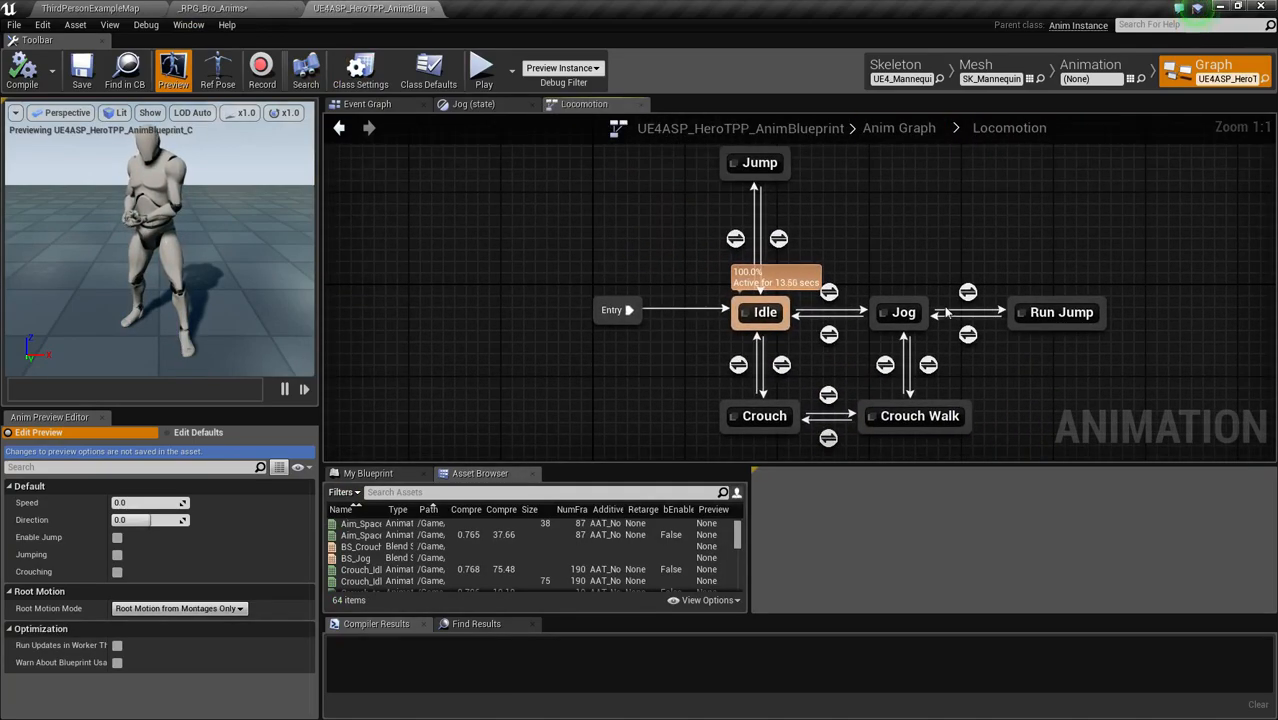
pyautogui.moveTo(570, 158); pyautogui.dragTo(1134, 424)
pyautogui.click(1134, 424)
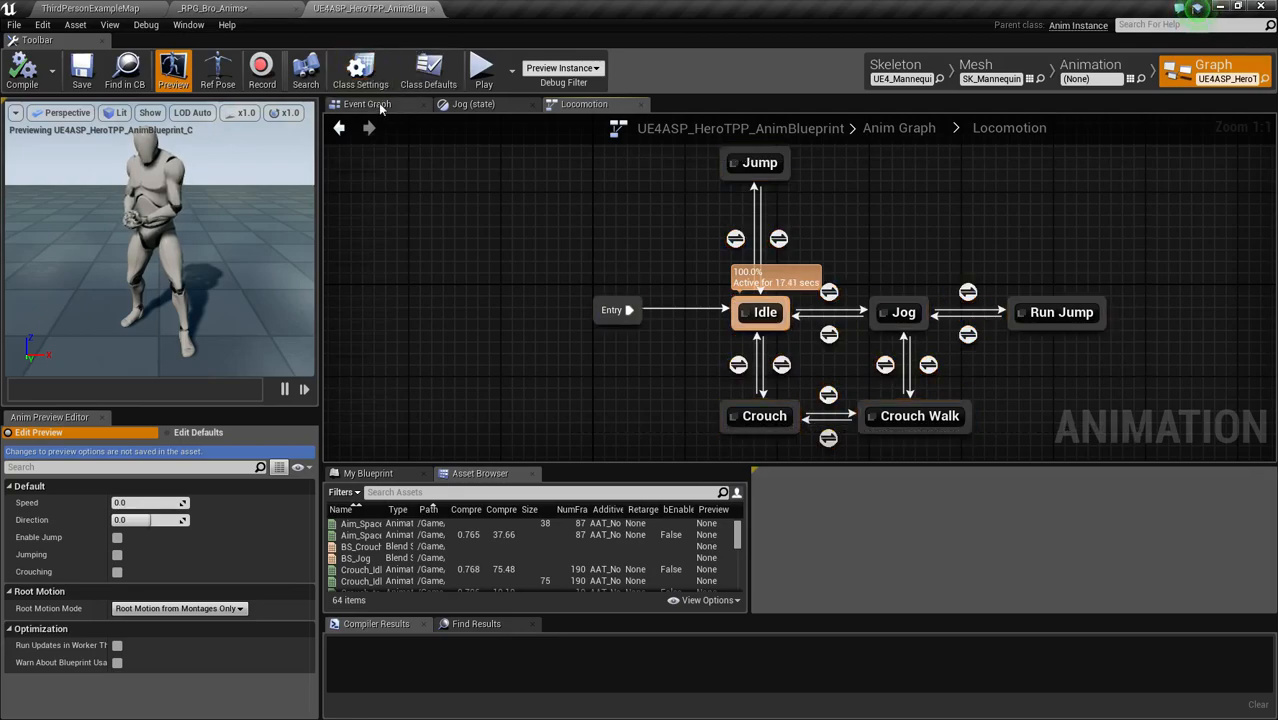
# Step: Copy the Movement and Jump node groups from the event graph of UE4ASP_HeroTPP_AnimBlueprint
pyautogui.click(367, 104)
pyautogui.scroll(-5, 890, 310)
pyautogui.moveTo(632, 162); pyautogui.dragTo(1118, 405)
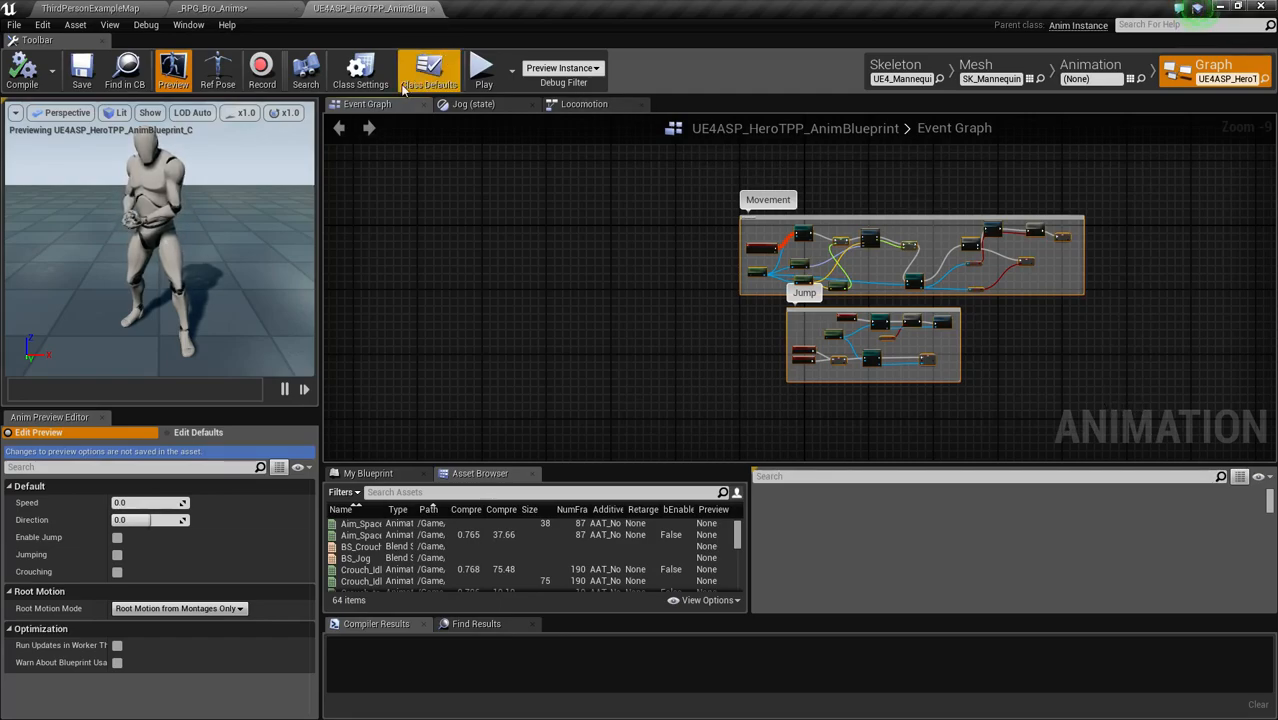
pyautogui.moveTo(662, 165); pyautogui.dragTo(1130, 408)
pyautogui.moveTo(1130, 408); pyautogui.dragTo(965, 263, button='right')
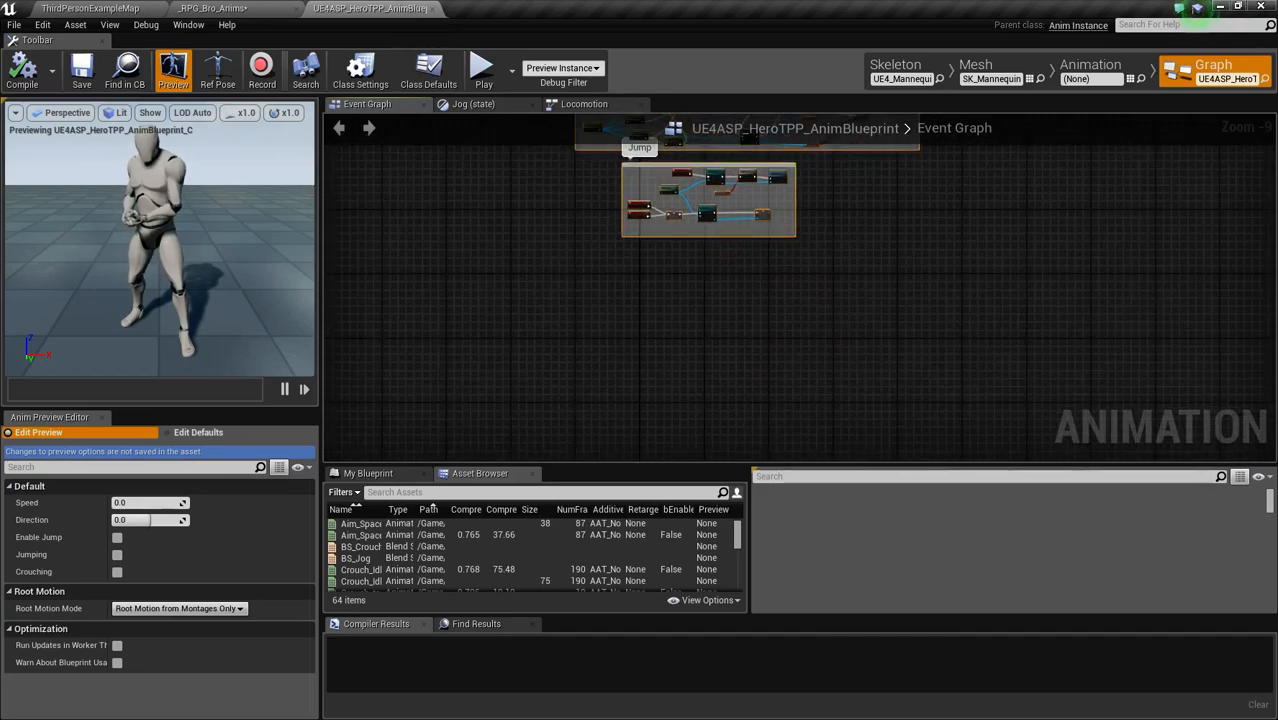
# Step: Paste the copied Movement and Jump node groups into the event graph of _RPG_Bro_Anims
pyautogui.click(232, 8)
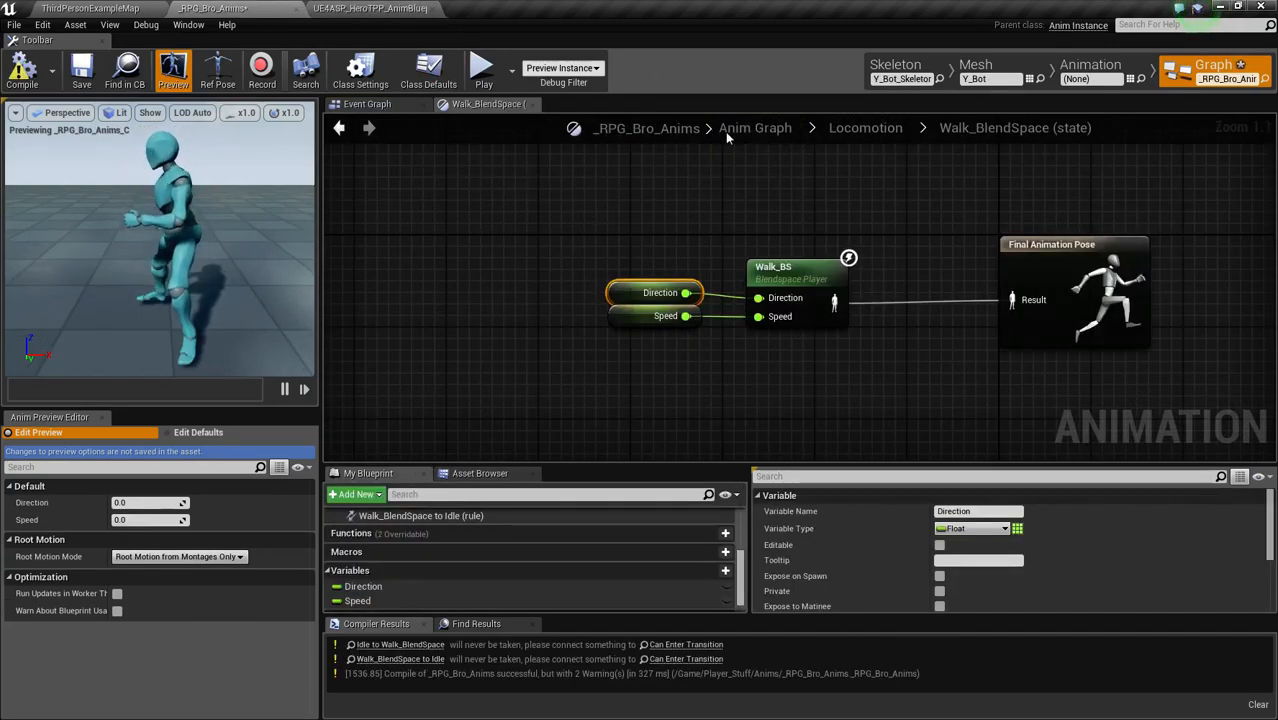
pyautogui.click(366, 104)
pyautogui.moveTo(1174, 349); pyautogui.dragTo(712, 248)
pyautogui.click(574, 208)
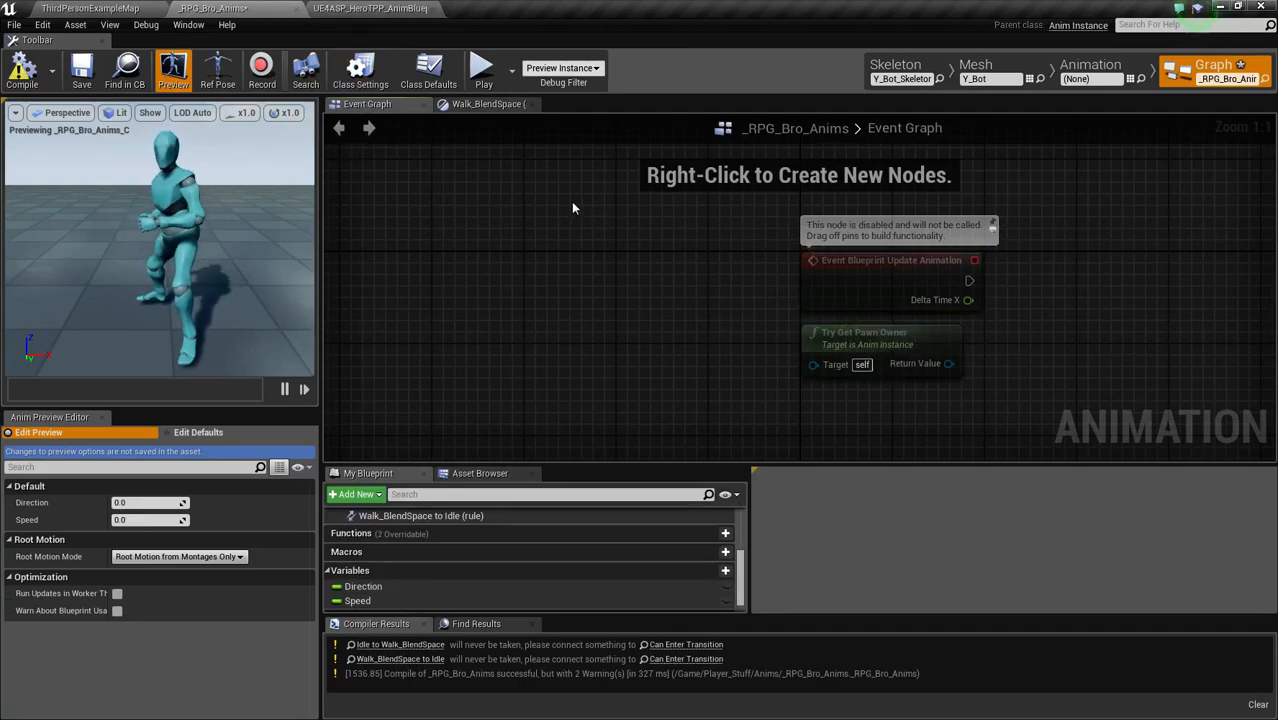
pyautogui.hotkey('ctrl', 'v')
pyautogui.scroll(-8, 715, 257)
pyautogui.moveTo(693, 248); pyautogui.dragTo(668, 415, button='right')
pyautogui.scroll(5, 678, 288)
pyautogui.scroll(-3, 690, 360)
pyautogui.scroll(2, 713, 322)
pyautogui.scroll(-2, 714, 320)
pyautogui.moveTo(754, 315); pyautogui.dragTo(700, 260, button='right')
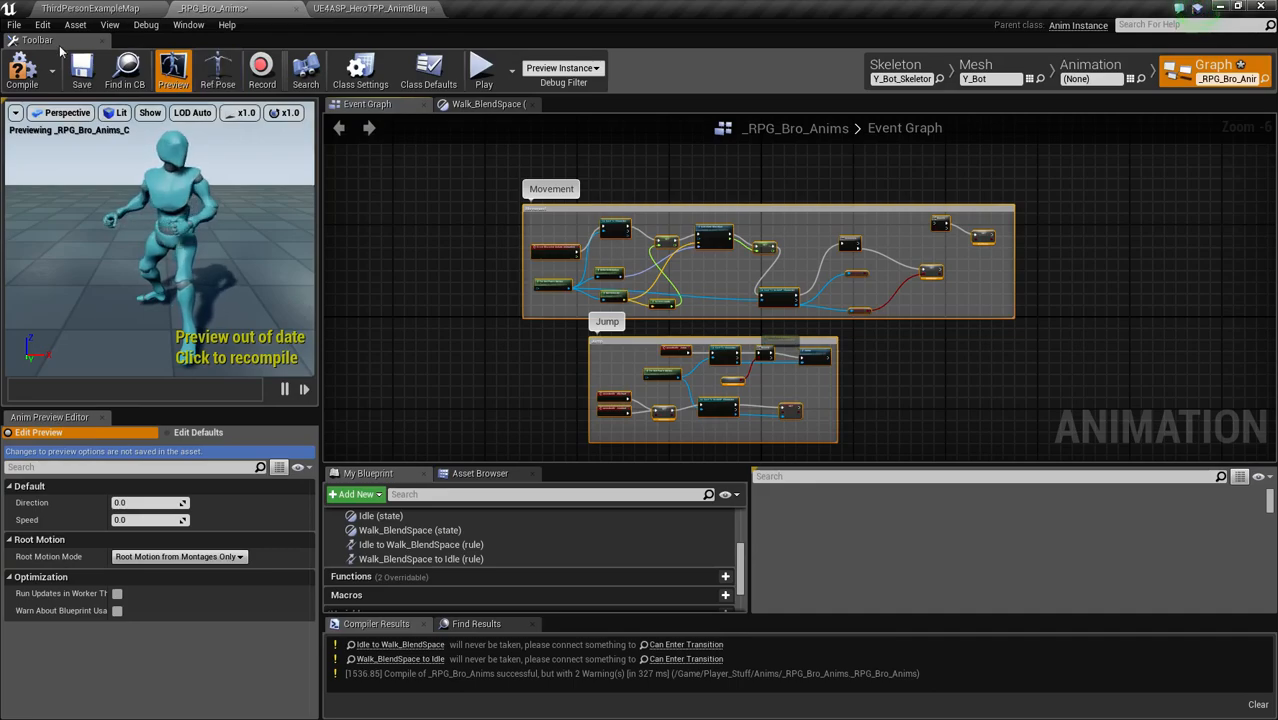
# Step: Compile _RPG_Bro_Anims, create the missing Crouching and Enable Jump variables from their SET nodes, and recompile
pyautogui.click(40, 68)
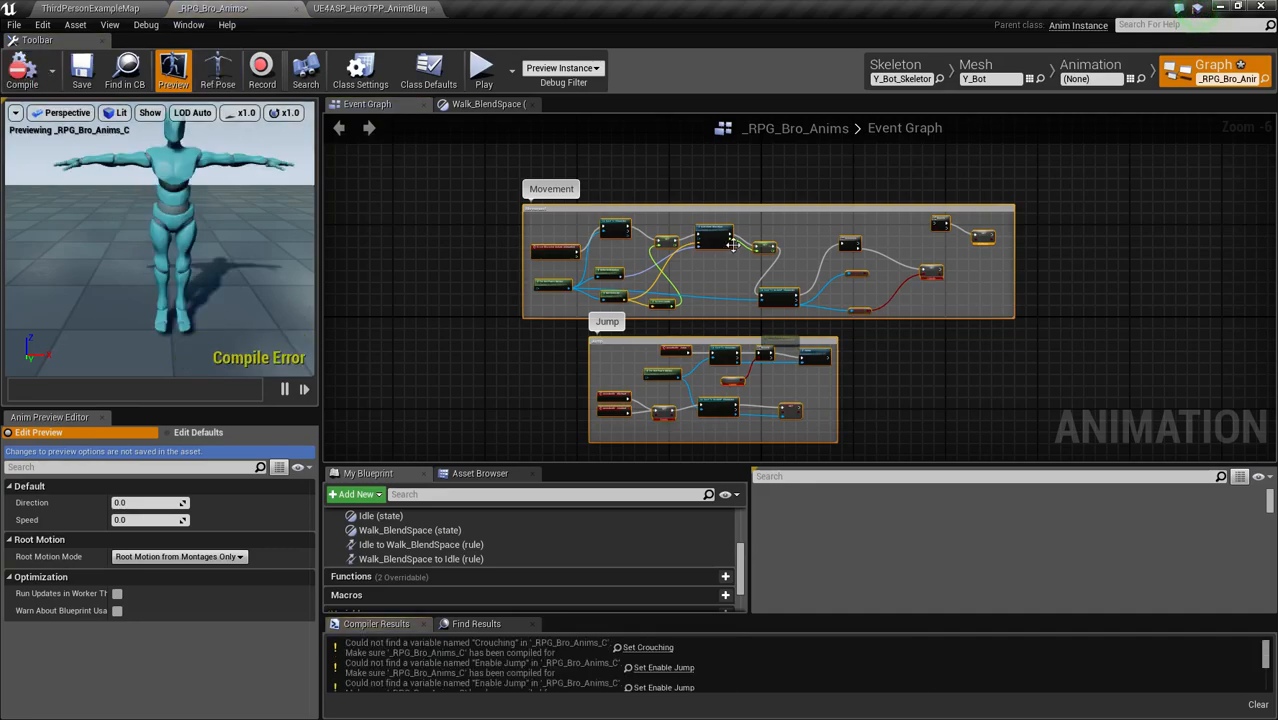
pyautogui.scroll(2, 918, 253)
pyautogui.scroll(3, 916, 253)
pyautogui.moveTo(900, 307); pyautogui.dragTo(752, 259, button='right')
pyautogui.rightClick(818, 268)
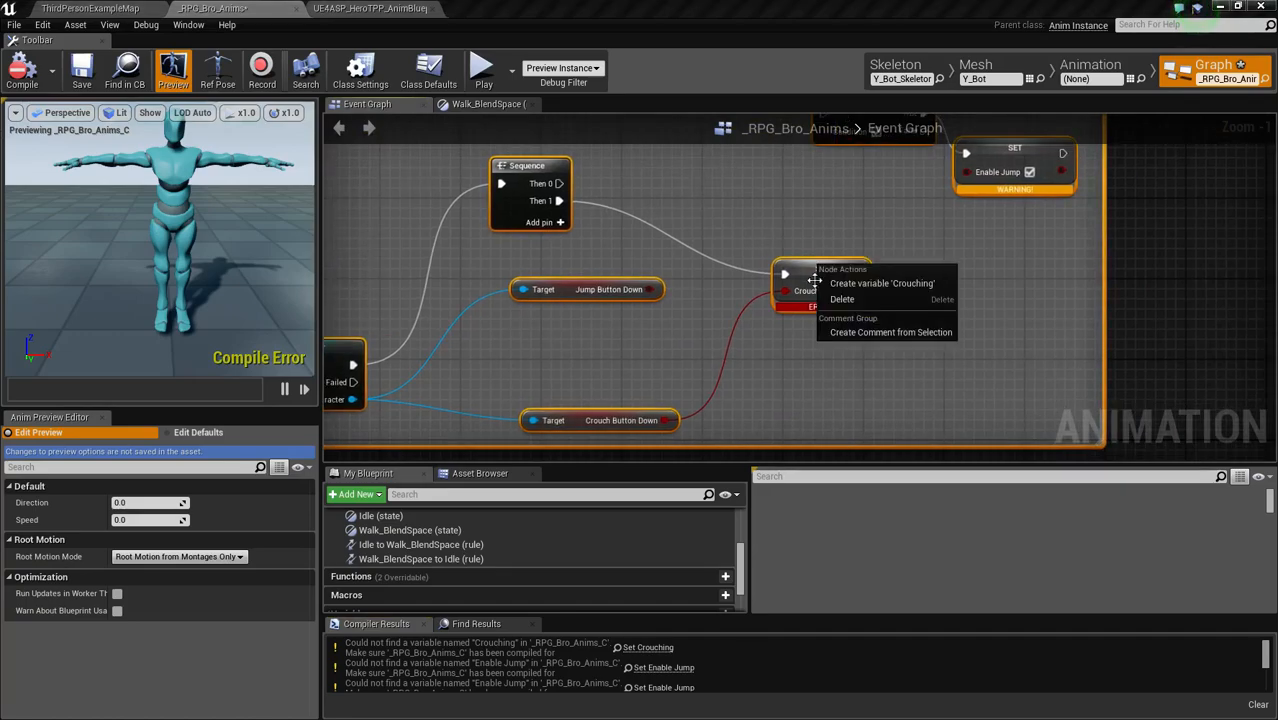
pyautogui.click(878, 284)
pyautogui.rightClick(1015, 163)
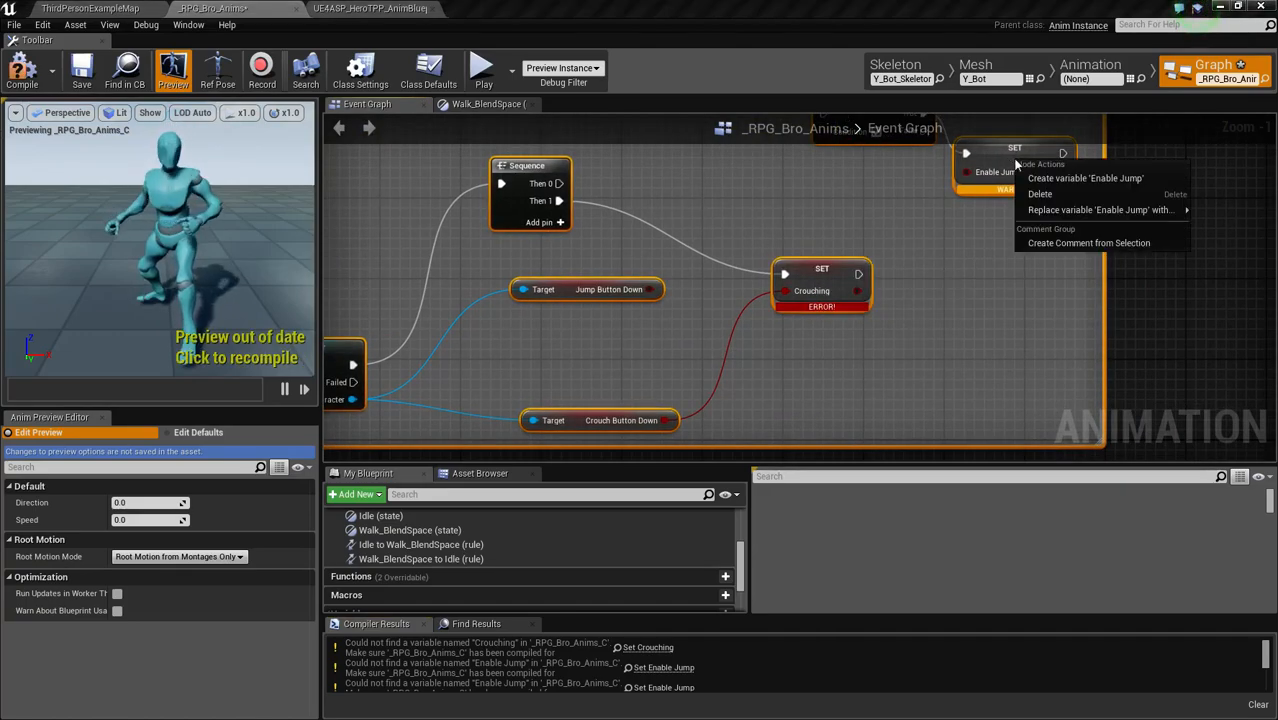
pyautogui.click(1060, 178)
pyautogui.click(14, 68)
# Step: Compare the pasted Movement and Jump groups with the originals in UE4ASP_HeroTPP_AnimBlueprint
pyautogui.scroll(-3, 808, 251)
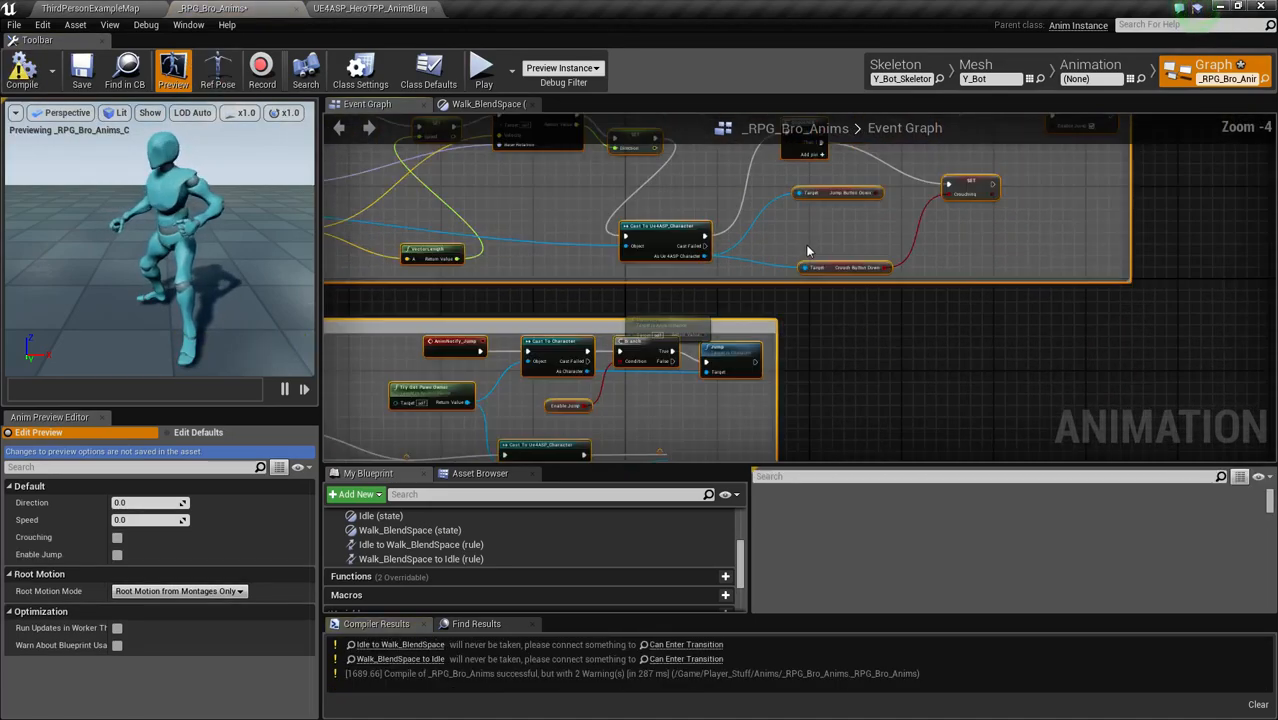
pyautogui.scroll(-2, 808, 251)
pyautogui.scroll(5, 667, 225)
pyautogui.scroll(-4, 767, 240)
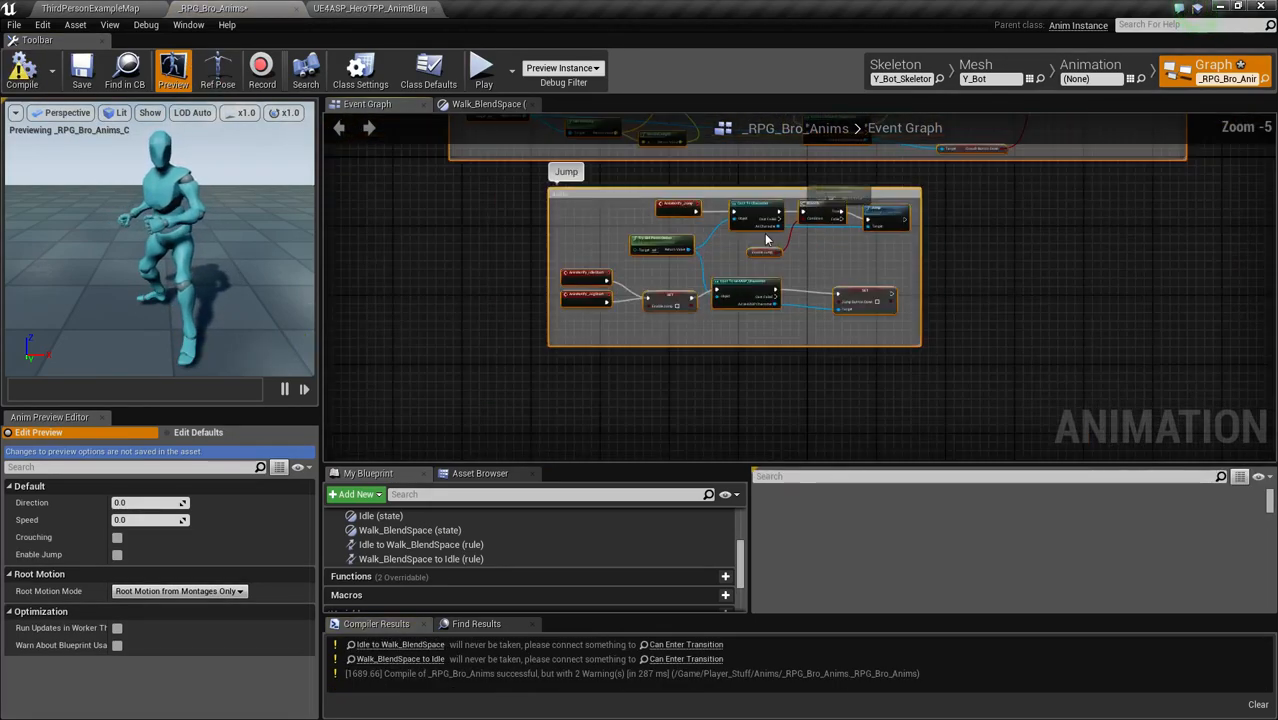
pyautogui.moveTo(767, 240); pyautogui.dragTo(758, 312, button='right')
pyautogui.moveTo(692, 148); pyautogui.dragTo(826, 343, button='right')
pyautogui.moveTo(990, 337); pyautogui.dragTo(743, 330, button='right')
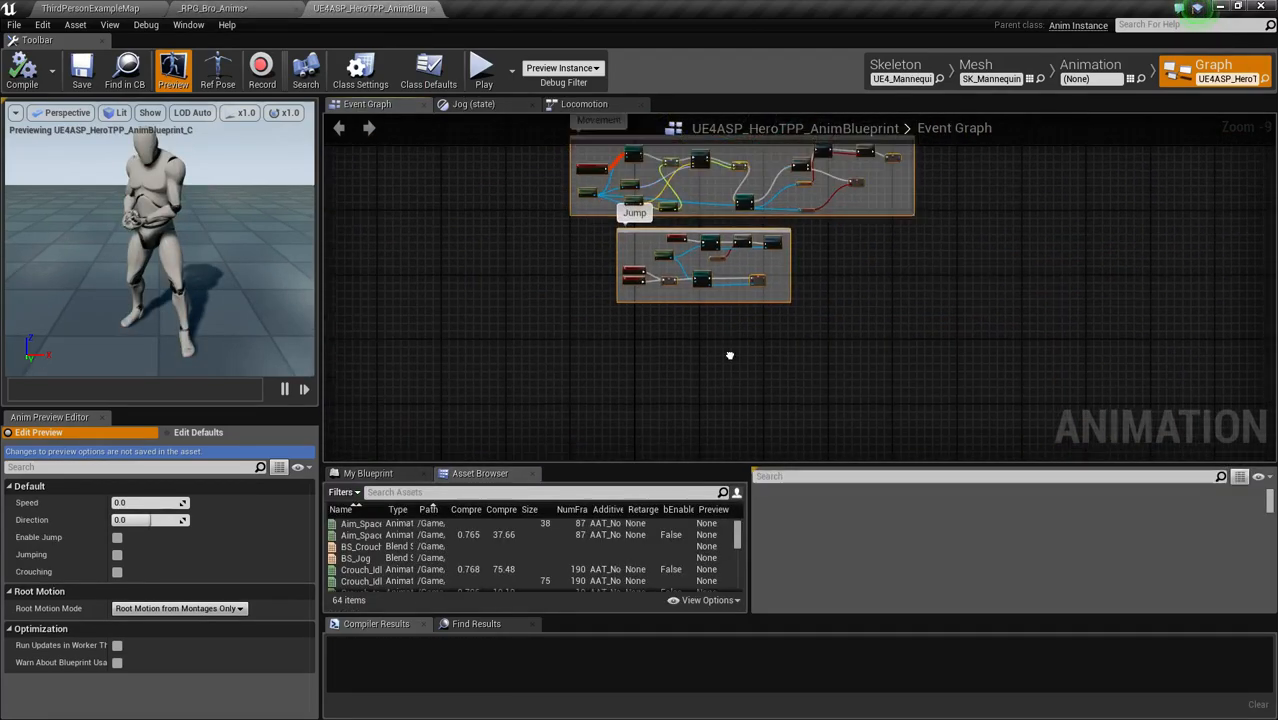
pyautogui.moveTo(730, 355); pyautogui.dragTo(716, 392, button='right')
pyautogui.moveTo(805, 244); pyautogui.dragTo(836, 337, button='right')
# Step: Examine how Try Get Pawn Owner feeds the Cast To Character, Get Velocity and VectorLength nodes in the Movement group of _RPG_Bro_Anims
pyautogui.click(222, 8)
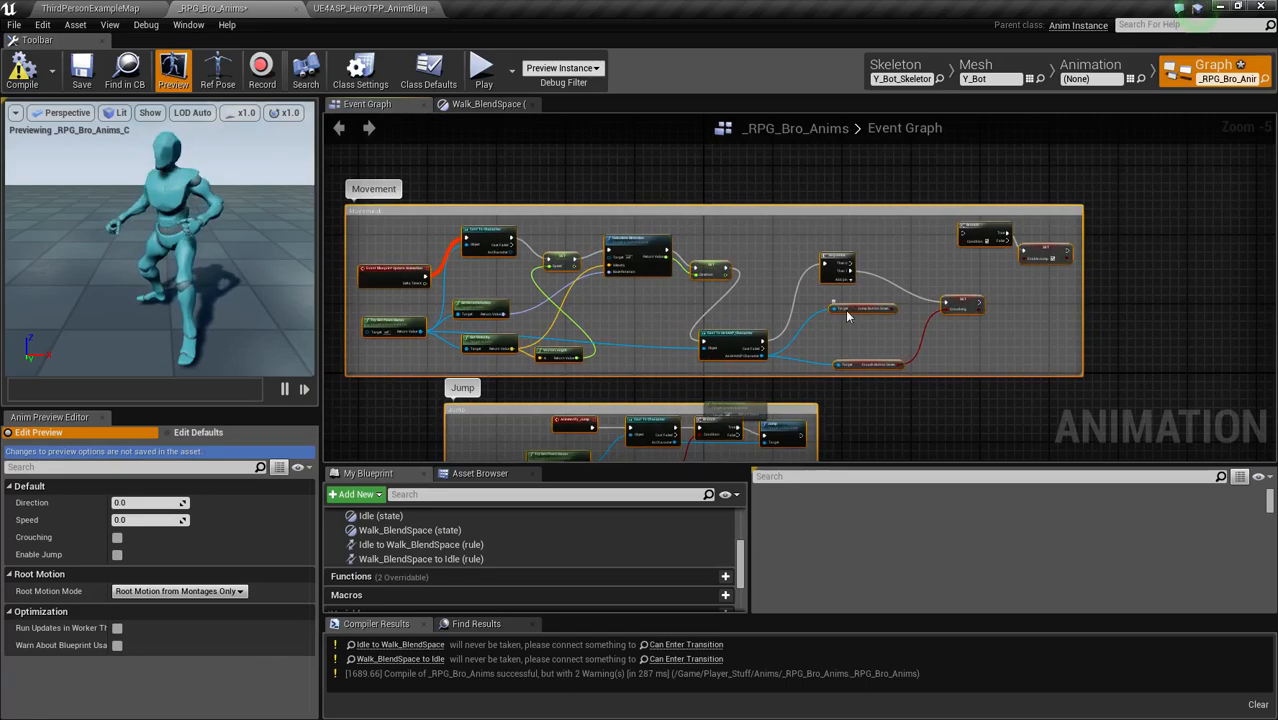
pyautogui.moveTo(577, 294); pyautogui.dragTo(880, 166, button='right')
pyautogui.scroll(5, 705, 250)
pyautogui.scroll(-1, 884, 236)
pyautogui.moveTo(811, 246); pyautogui.dragTo(806, 360, button='right')
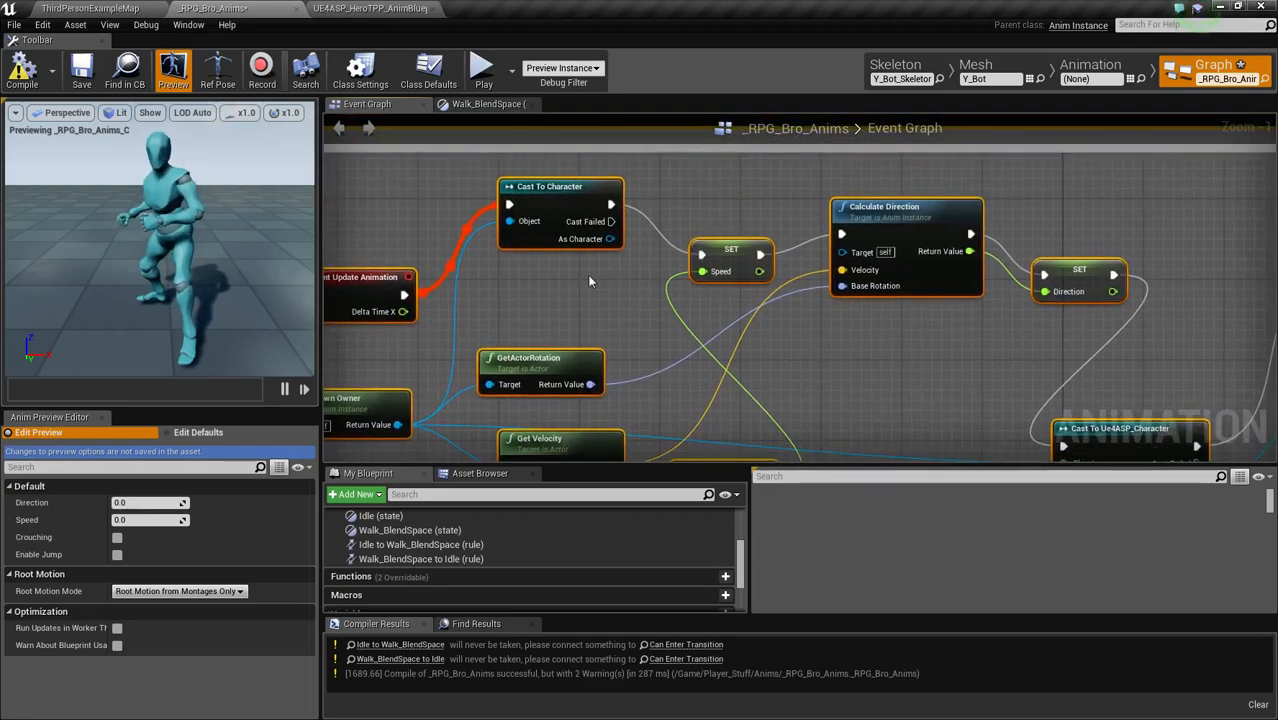
pyautogui.moveTo(652, 304); pyautogui.dragTo(790, 262, button='right')
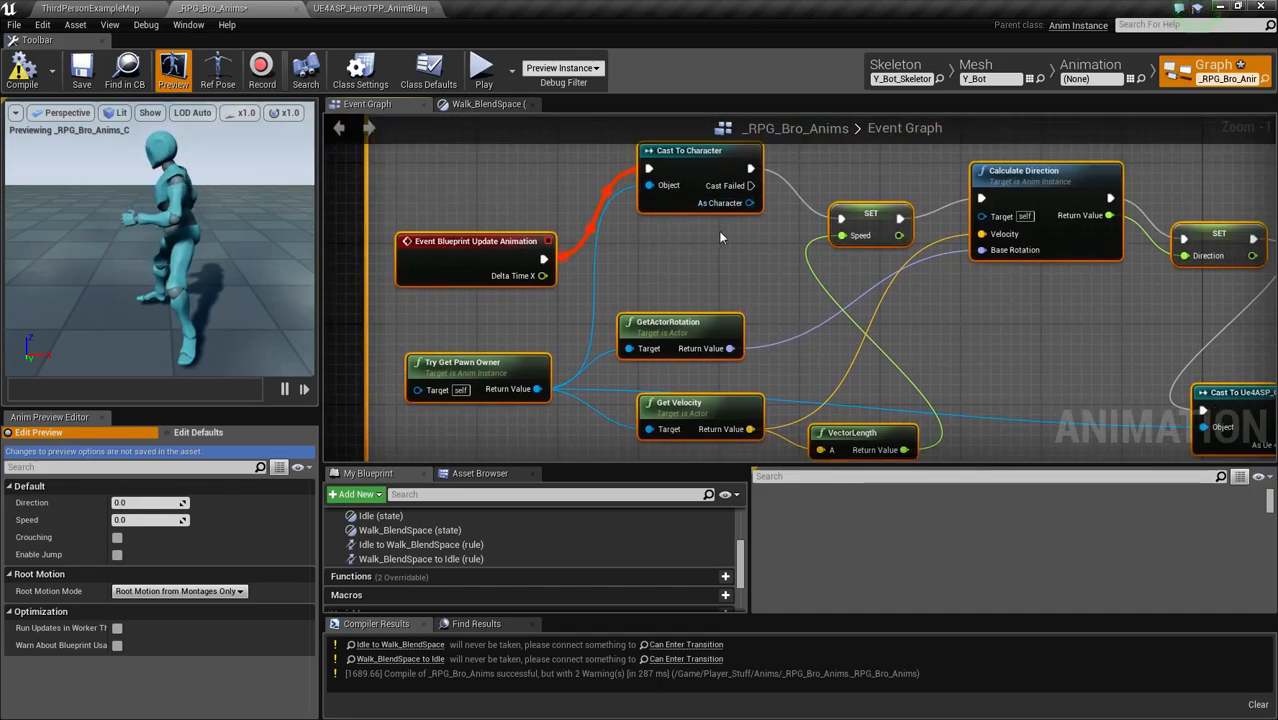
pyautogui.moveTo(435, 333); pyautogui.dragTo(533, 395)
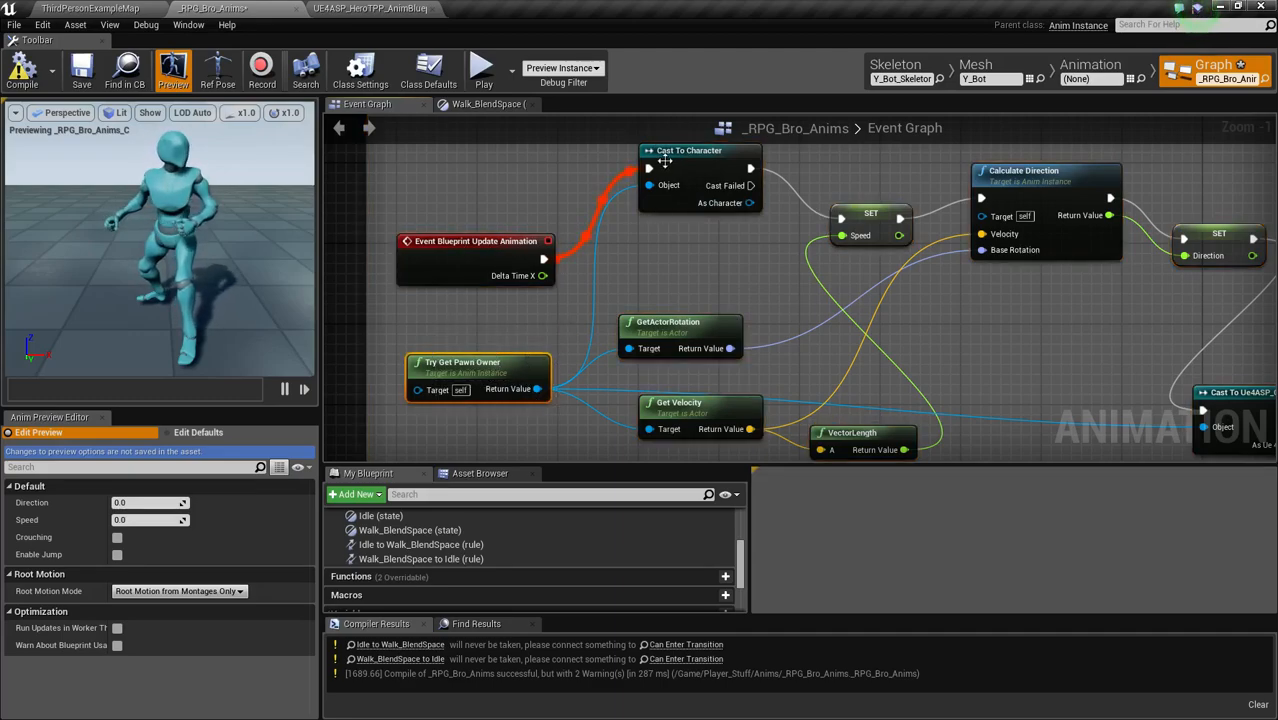
pyautogui.click(695, 162)
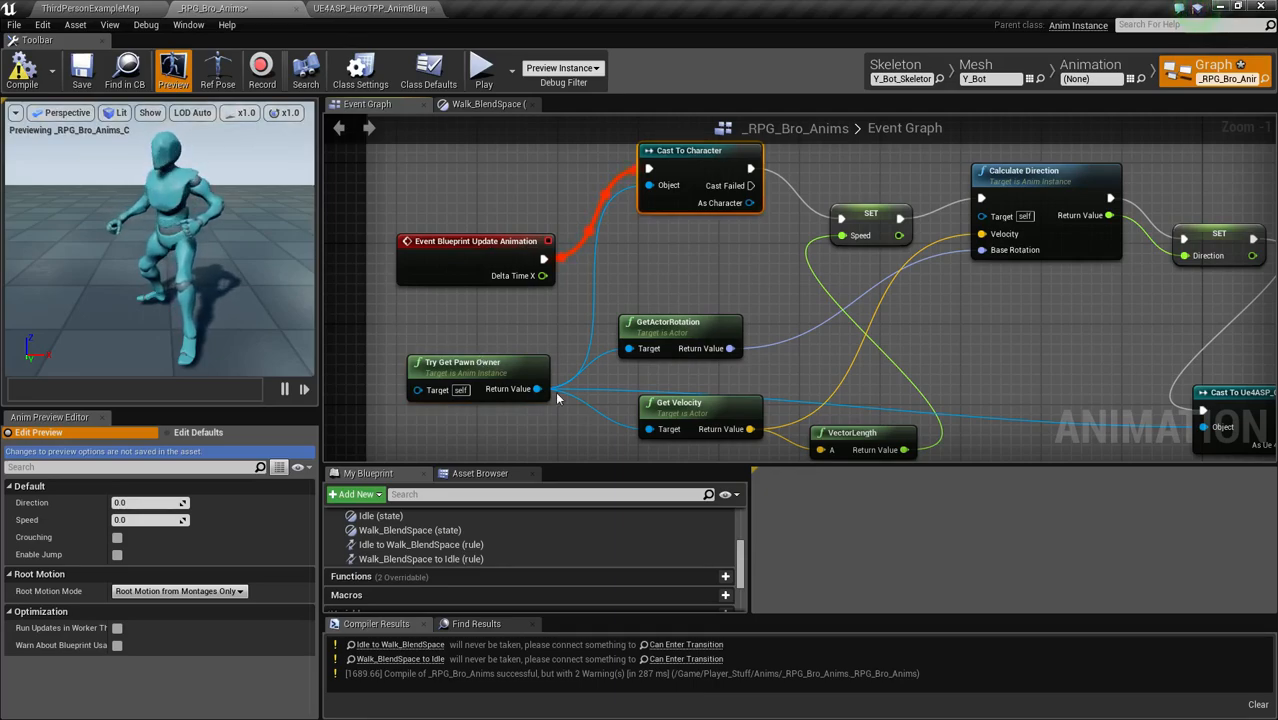
pyautogui.click(732, 410)
pyautogui.moveTo(732, 410); pyautogui.dragTo(732, 330, button='right')
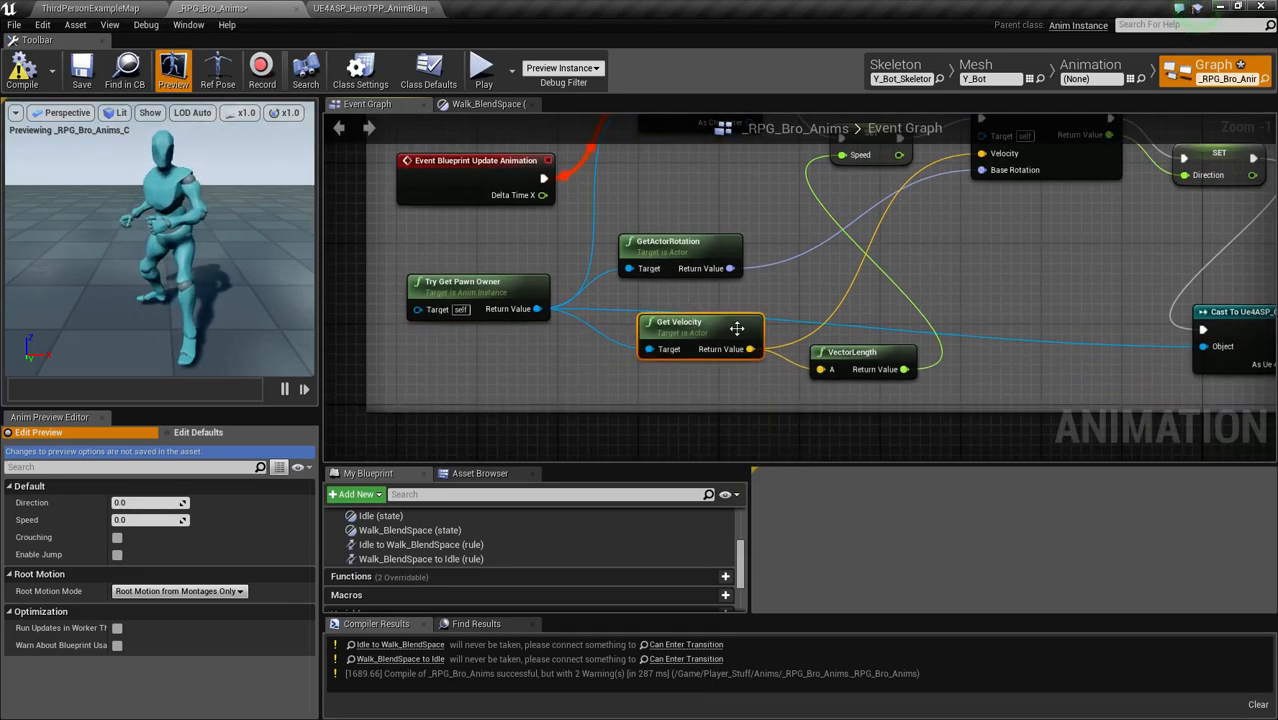
pyautogui.moveTo(838, 287); pyautogui.dragTo(619, 312, button='right')
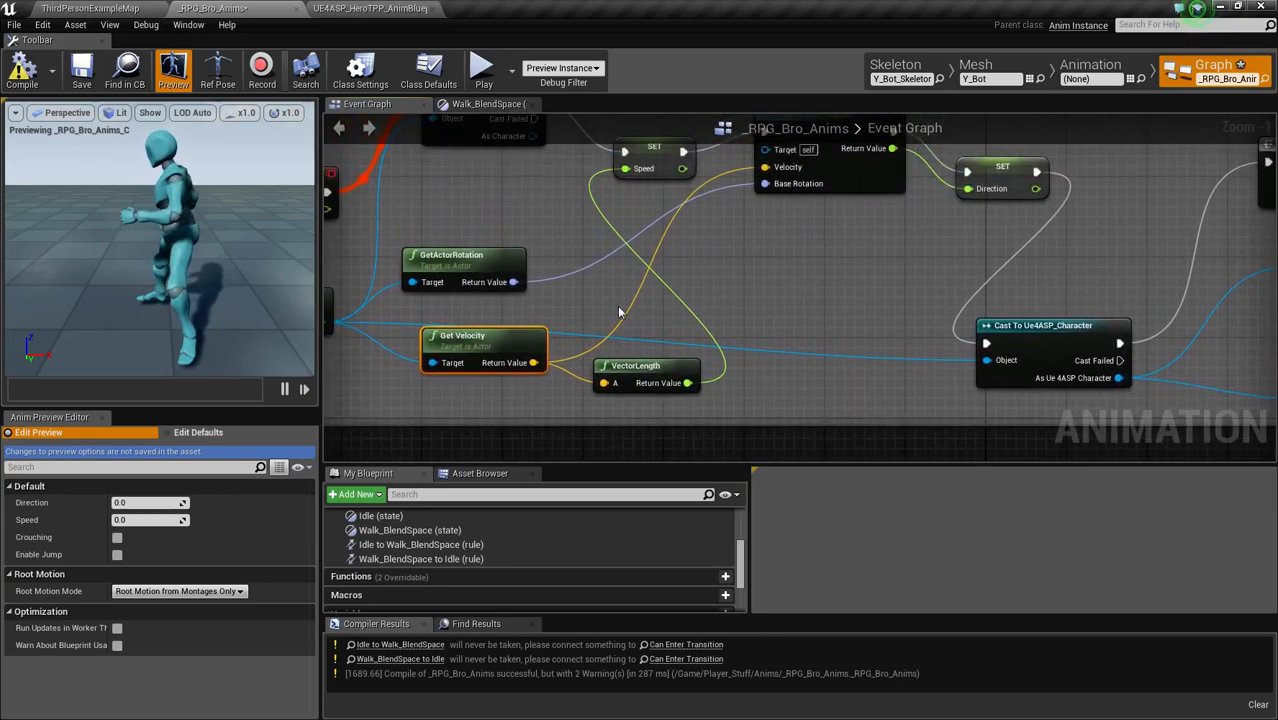
pyautogui.click(675, 374)
pyautogui.moveTo(615, 124); pyautogui.dragTo(663, 240, button='right')
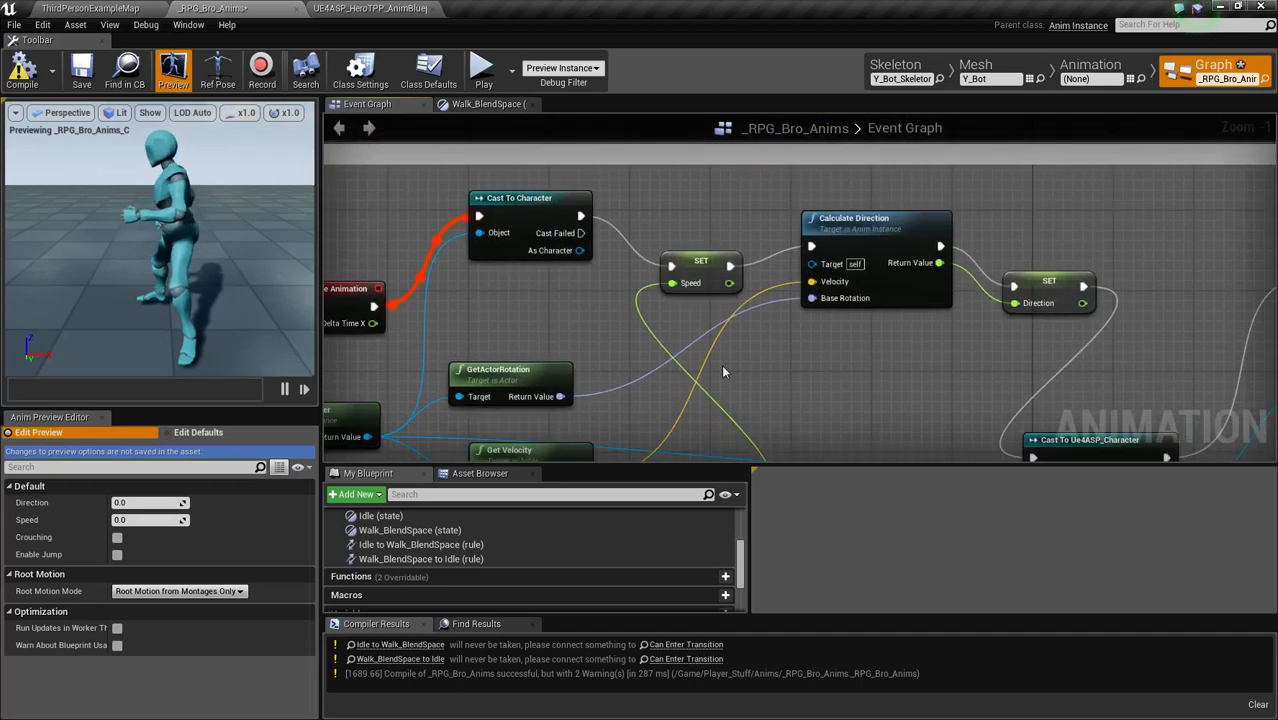
# Step: Trace how the SET Speed, GetActorRotation and Calculate Direction nodes are connected in the Movement group
pyautogui.moveTo(745, 430); pyautogui.dragTo(671, 246, button='right')
pyautogui.moveTo(680, 136); pyautogui.dragTo(808, 292, button='right')
pyautogui.click(762, 229)
pyautogui.moveTo(710, 320); pyautogui.dragTo(789, 237, button='right')
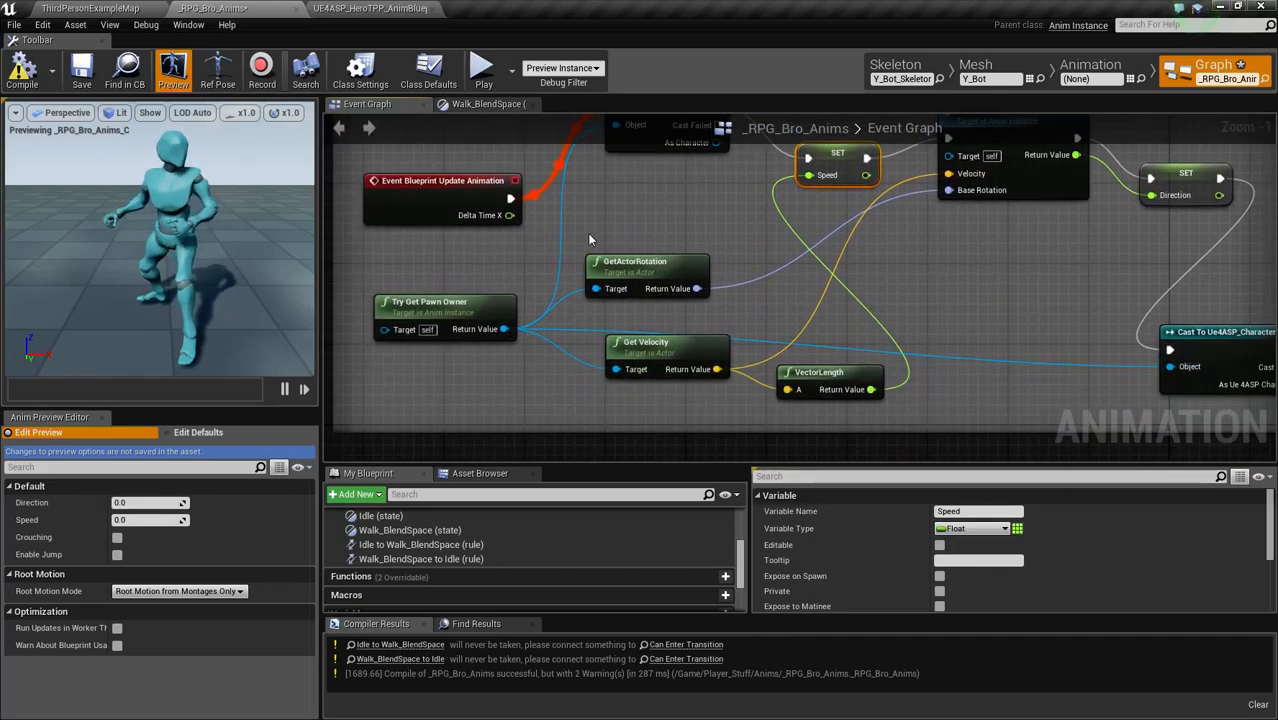
pyautogui.moveTo(588, 238); pyautogui.dragTo(748, 350)
pyautogui.moveTo(836, 285); pyautogui.dragTo(734, 415, button='right')
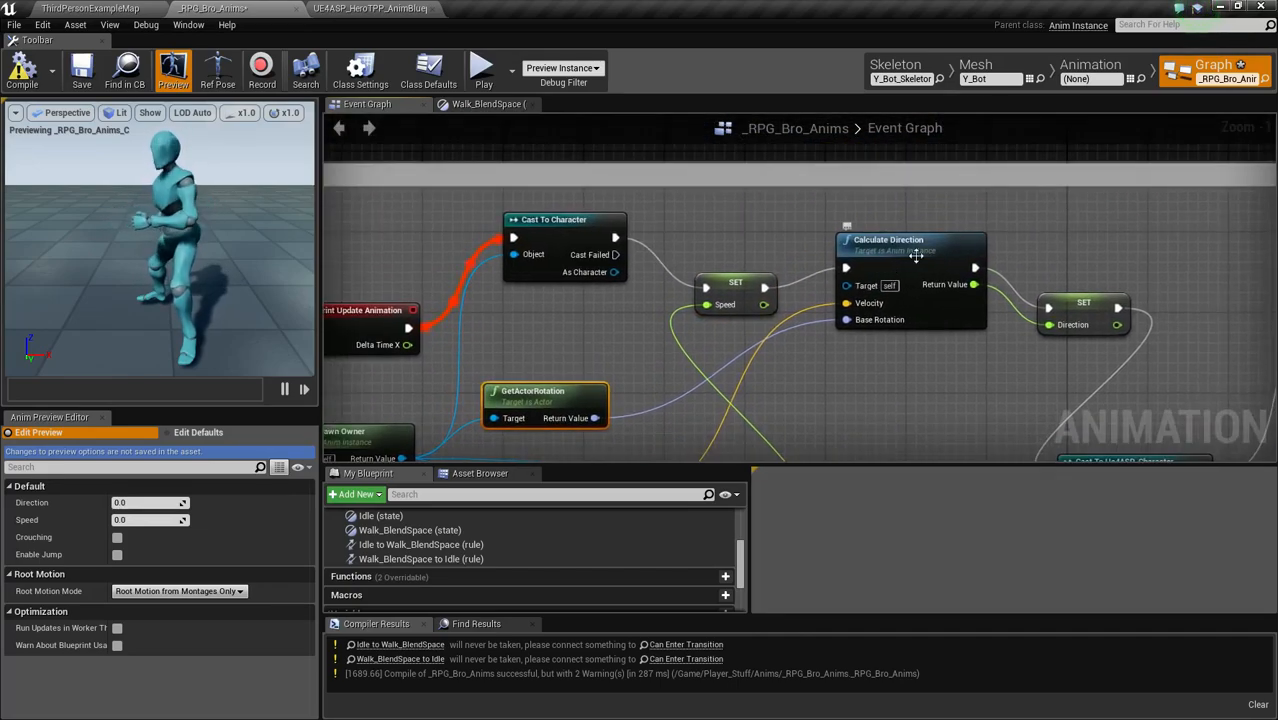
pyautogui.moveTo(853, 193); pyautogui.dragTo(890, 212)
pyautogui.moveTo(940, 380); pyautogui.dragTo(680, 300, button='right')
pyautogui.moveTo(533, 257); pyautogui.dragTo(945, 297, button='right')
# Step: Move the Event Blueprint Update Animation node level with Cast To Character and save the blueprint
pyautogui.moveTo(467, 288); pyautogui.dragTo(454, 199)
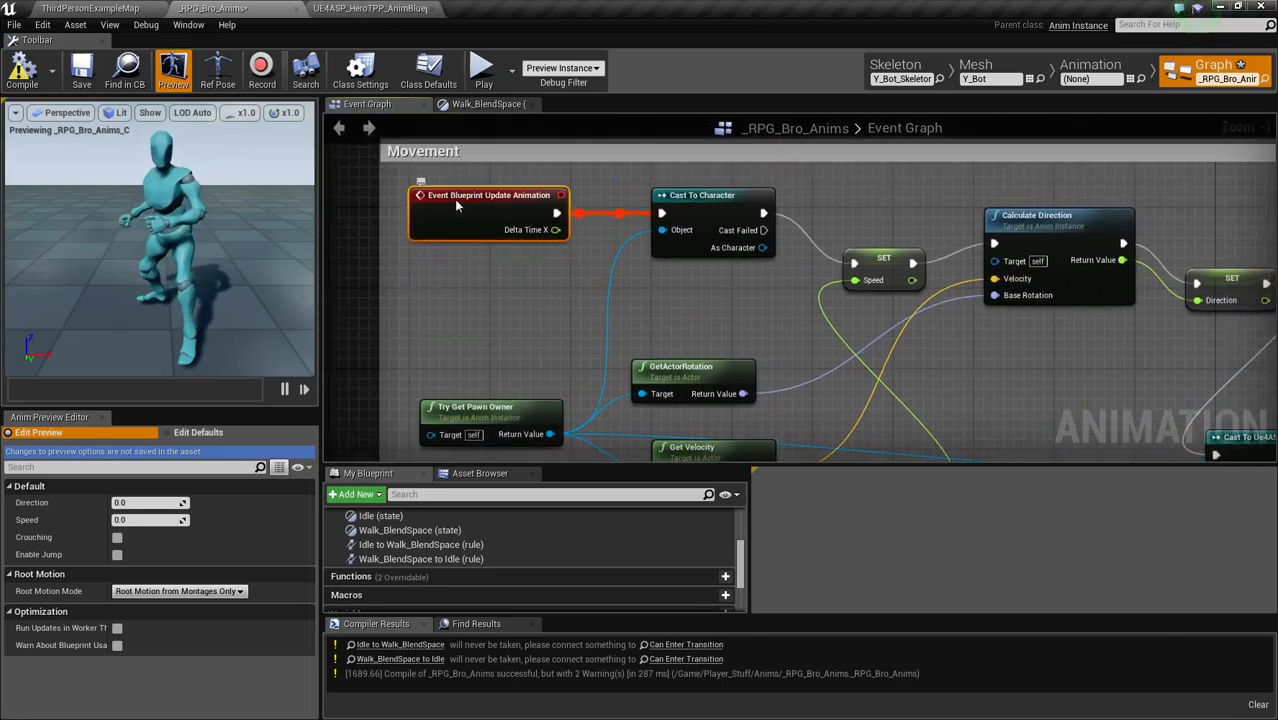
pyautogui.moveTo(850, 212); pyautogui.dragTo(925, 174, button='right')
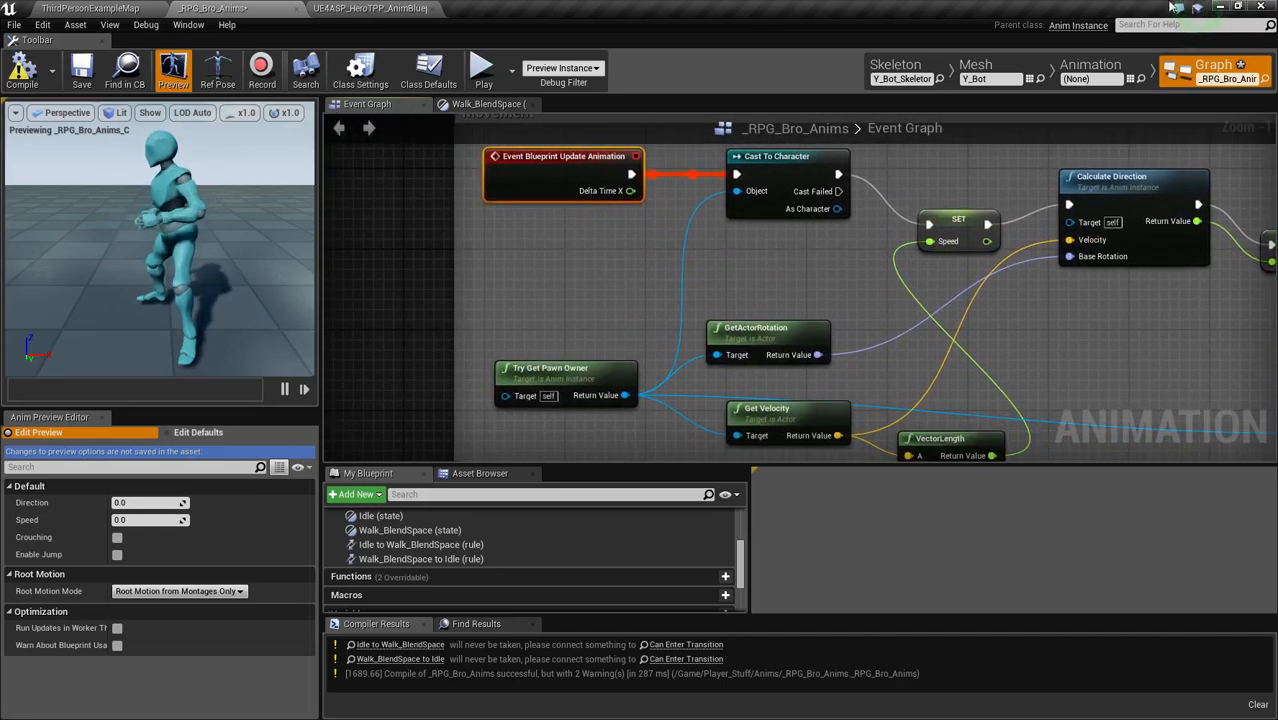
pyautogui.hotkey('ctrl', 's')
# Step: Review the Idle and Walk_BlendSpace states in the Locomotion state machine, trying preview Direction and Speed values, and recompile
pyautogui.click(487, 104)
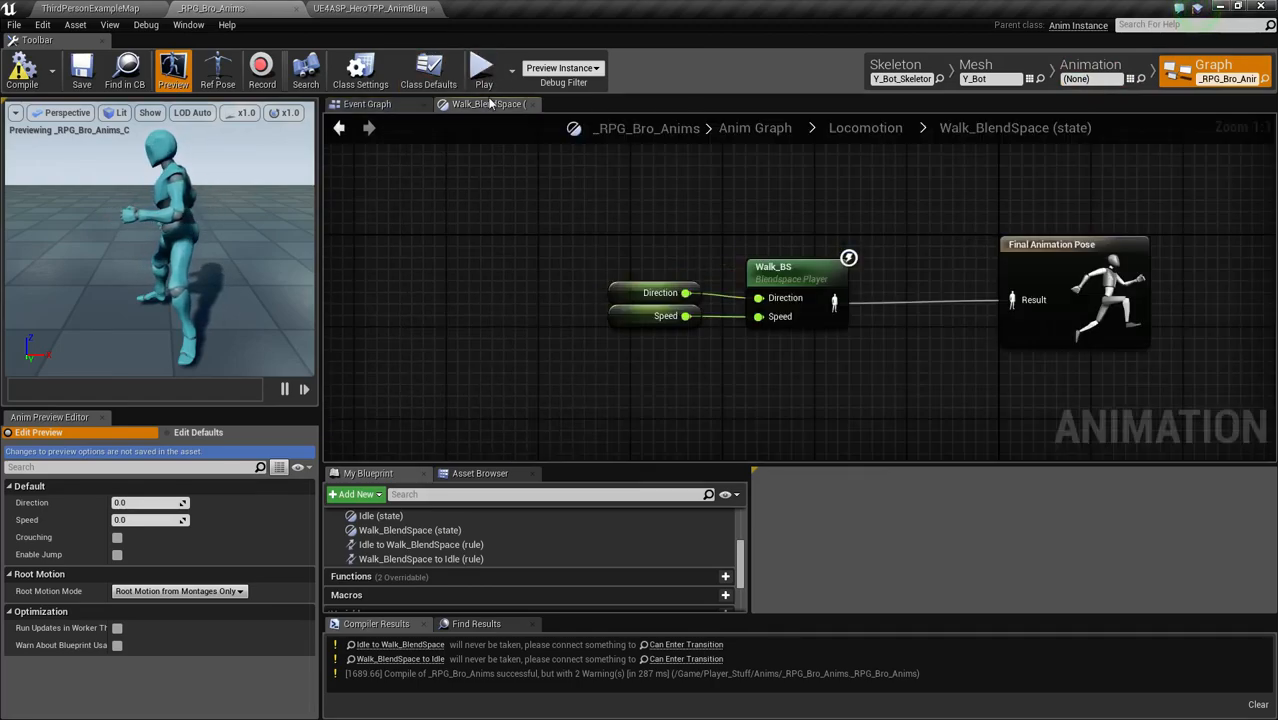
pyautogui.click(871, 127)
pyautogui.moveTo(138, 257); pyautogui.dragTo(134, 222)
pyautogui.moveTo(139, 254)
pyautogui.mouseDown(button='right')
pyautogui.moveTo(139, 218)
pyautogui.moveTo(139, 258)
pyautogui.moveTo(170, 258)
pyautogui.moveTo(147, 241)
pyautogui.mouseUp(button='right')
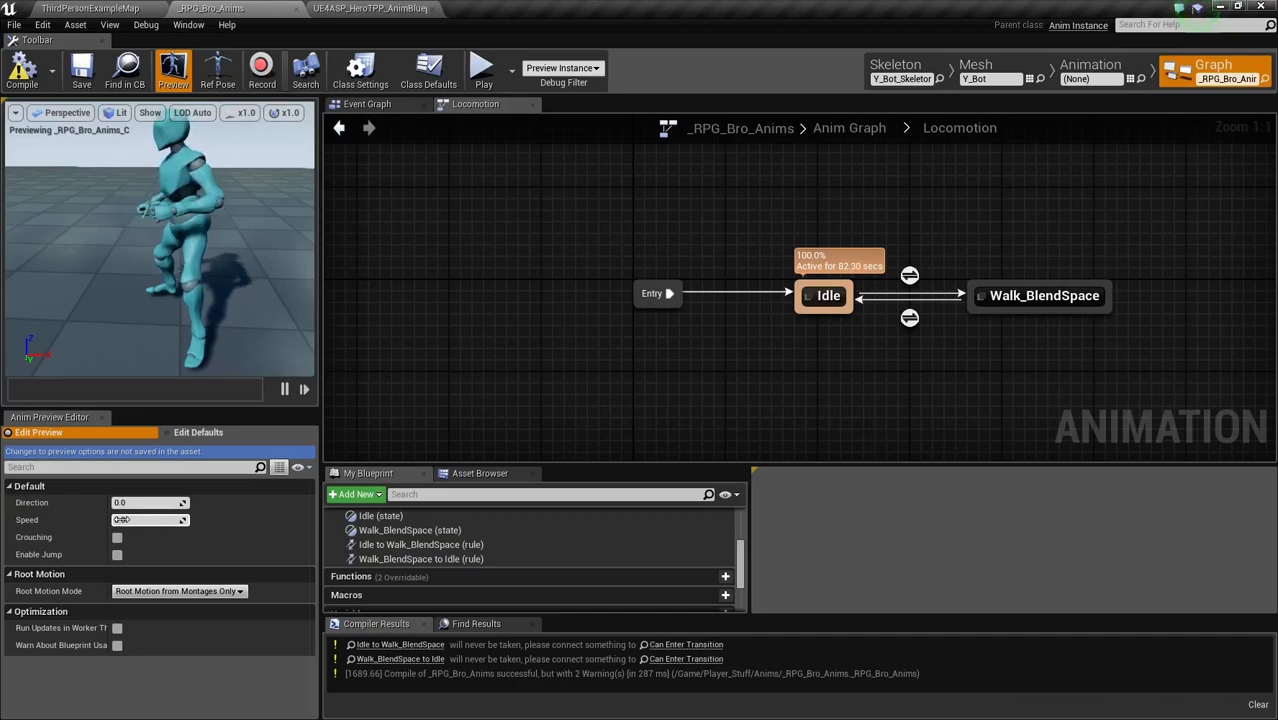
pyautogui.moveTo(752, 189); pyautogui.dragTo(1121, 356)
pyautogui.click(1121, 356)
pyautogui.moveTo(885, 232); pyautogui.dragTo(943, 348)
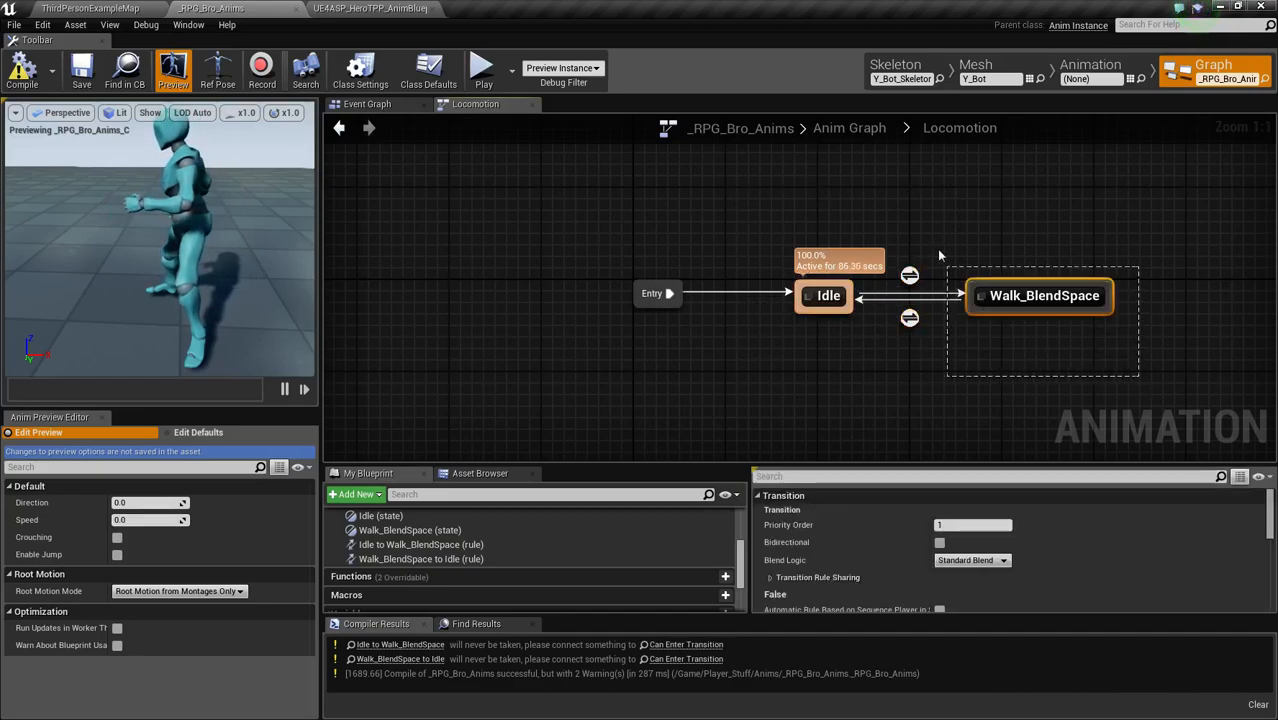
pyautogui.click(760, 208)
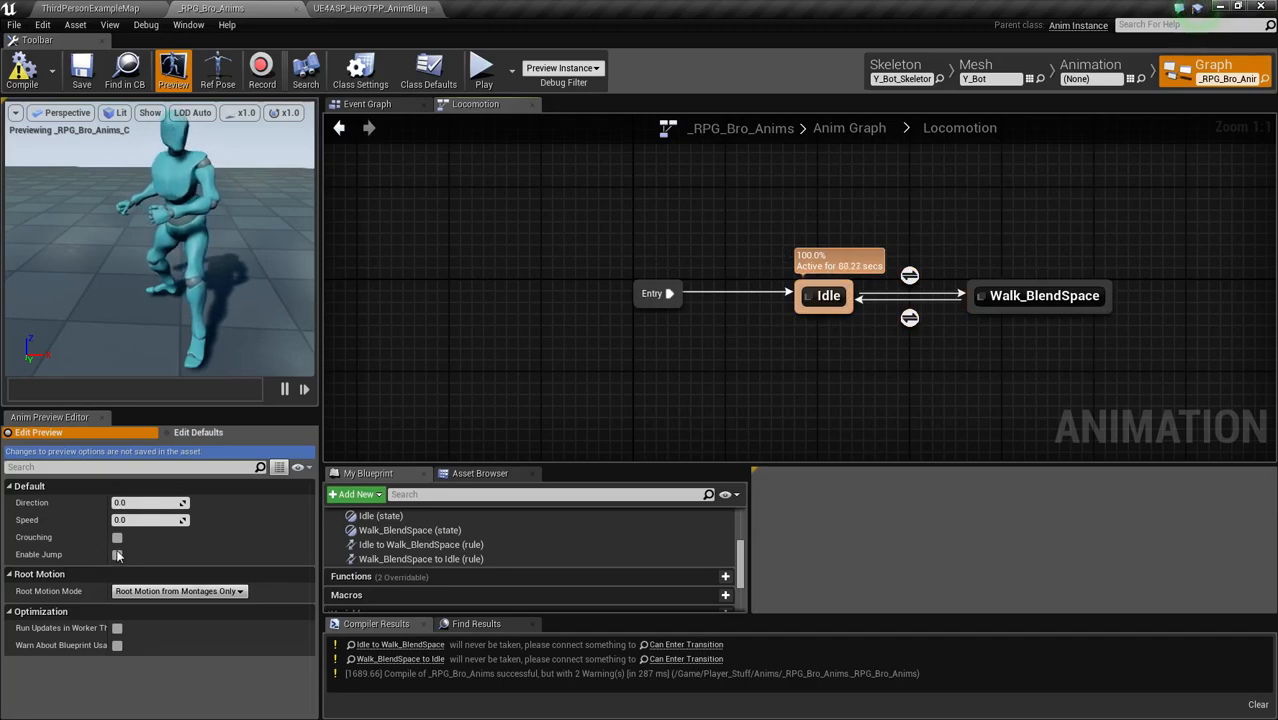
pyautogui.moveTo(858, 243); pyautogui.dragTo(1092, 373)
pyautogui.moveTo(1113, 380)
pyautogui.mouseDown()
pyautogui.moveTo(986, 353)
pyautogui.moveTo(748, 220)
pyautogui.moveTo(1103, 395)
pyautogui.mouseUp()
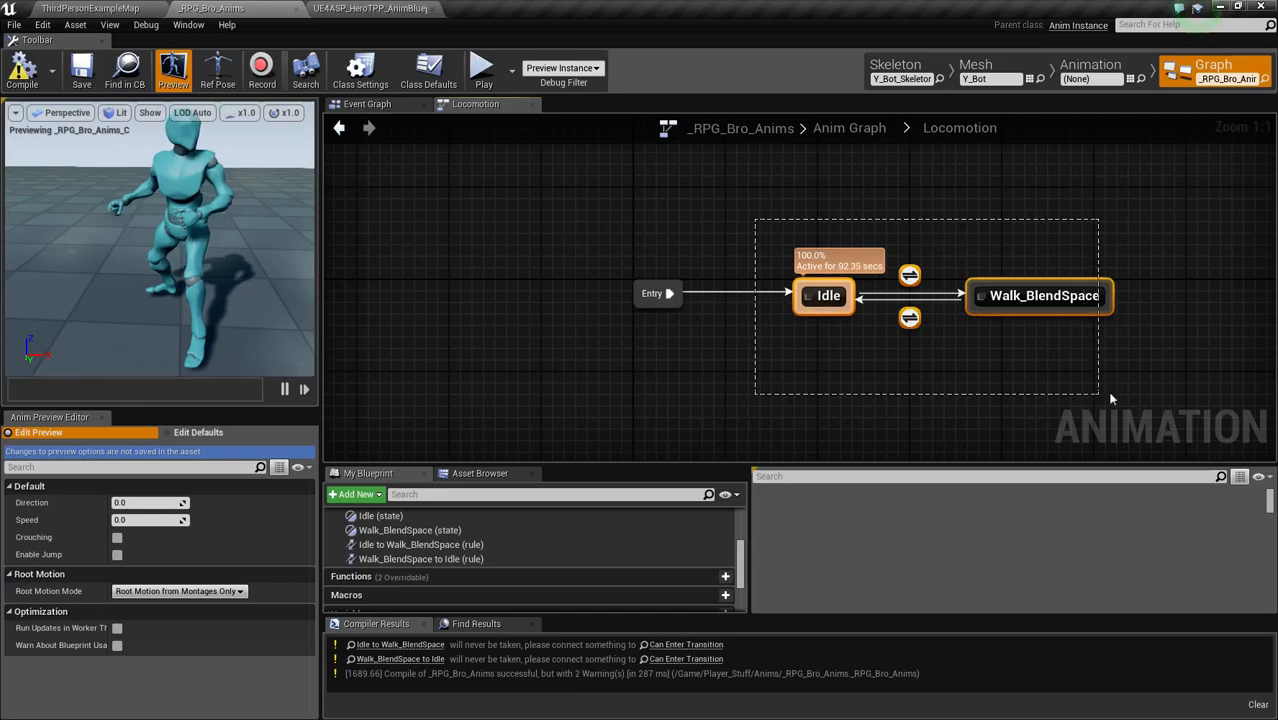
pyautogui.click(780, 398)
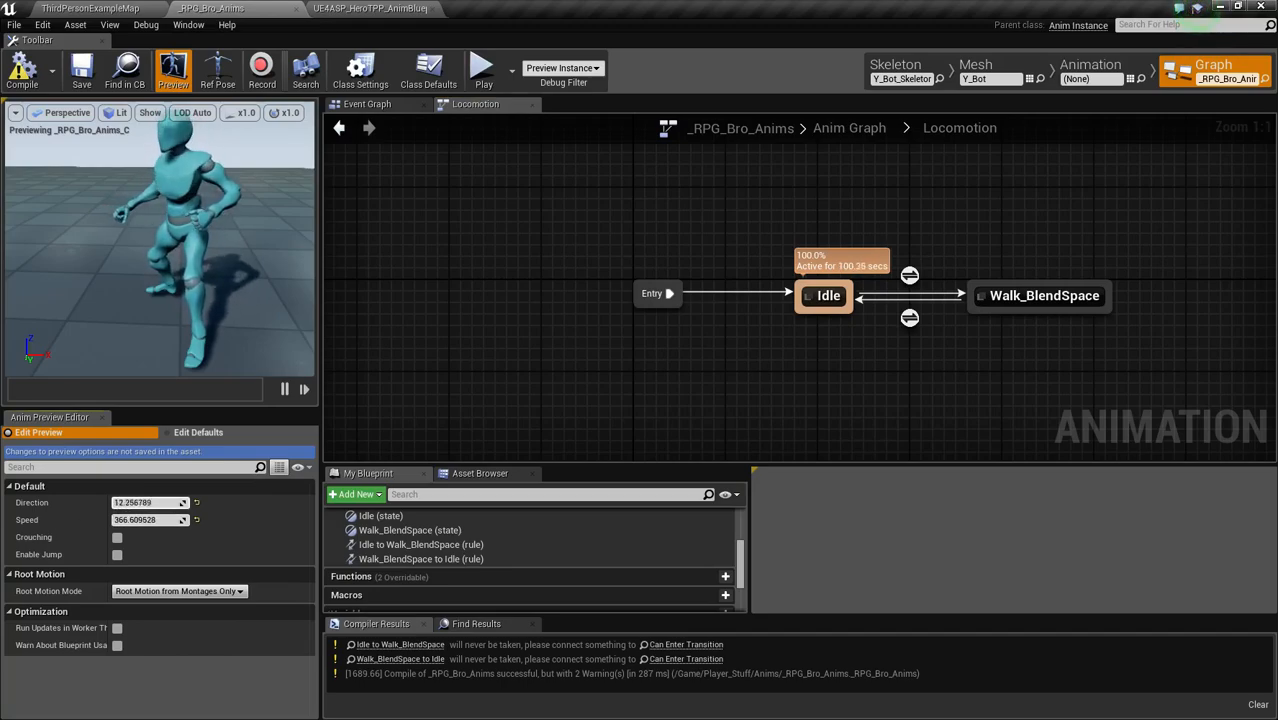
pyautogui.click(22, 68)
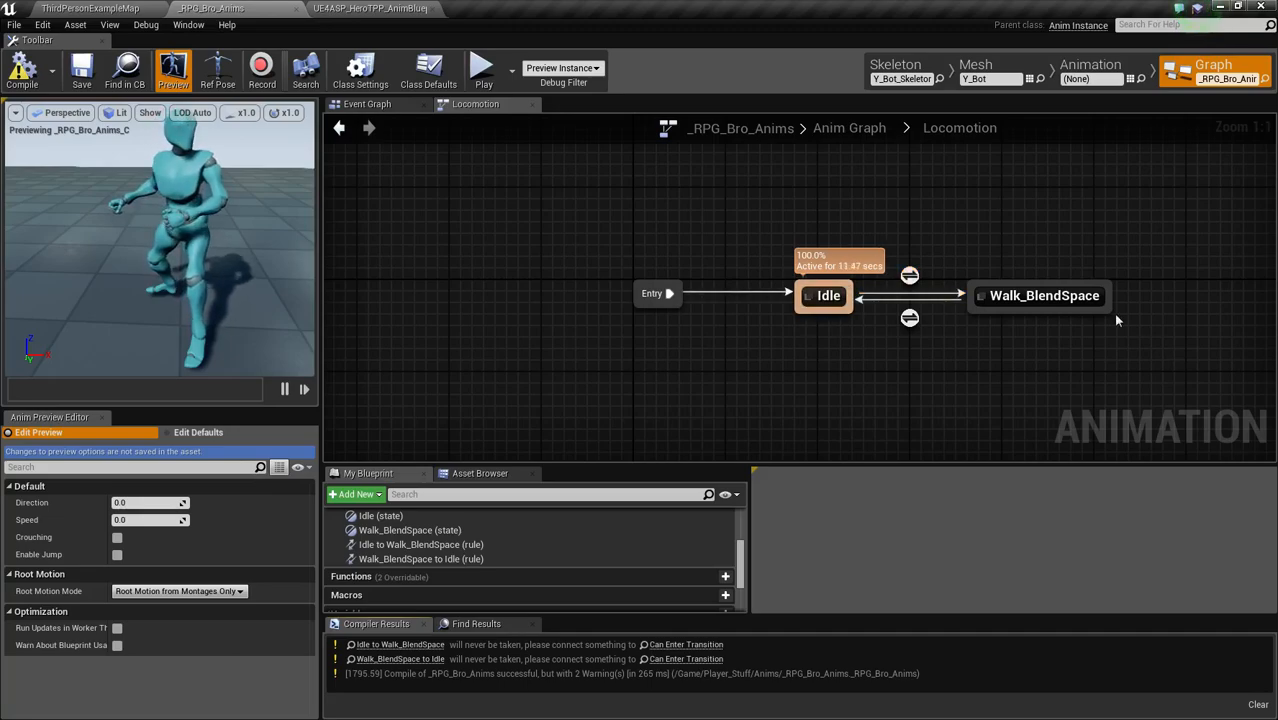
# Step: In the Idle to Walk_BlendSpace rule, add a float >= float comparison that feeds Can Enter Transition
pyautogui.doubleClick(910, 277)
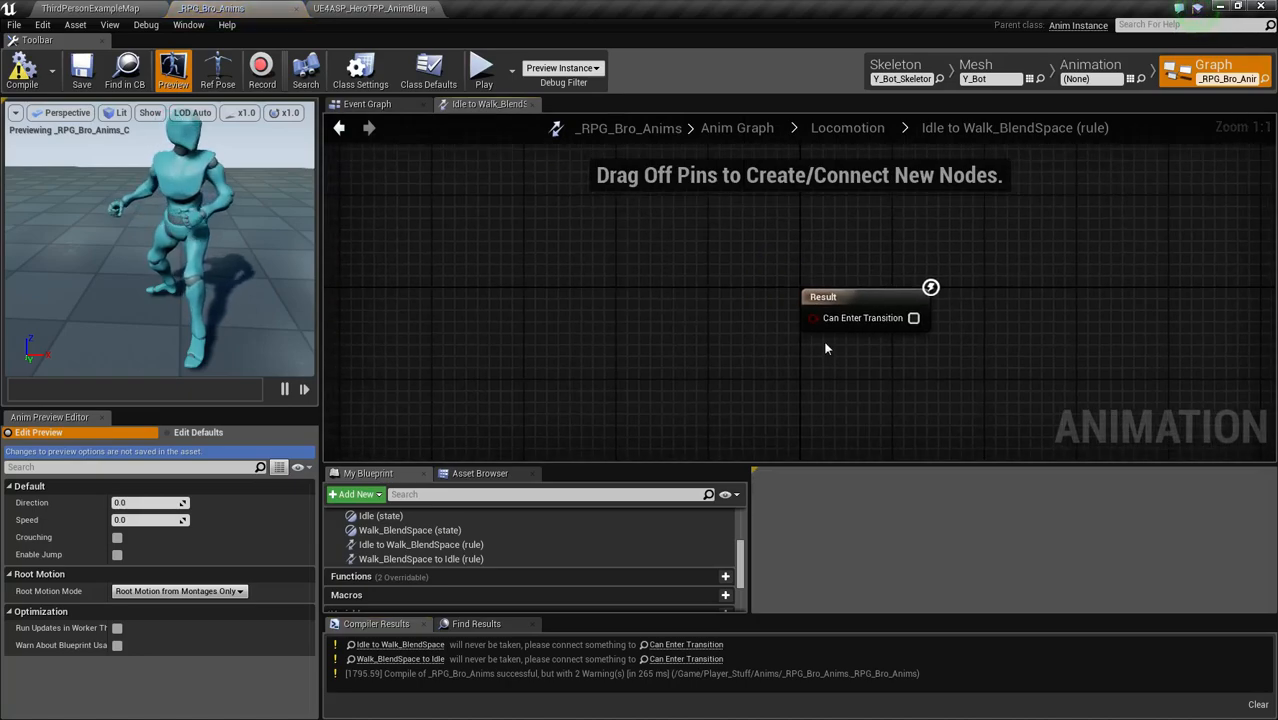
pyautogui.moveTo(813, 318); pyautogui.dragTo(736, 388)
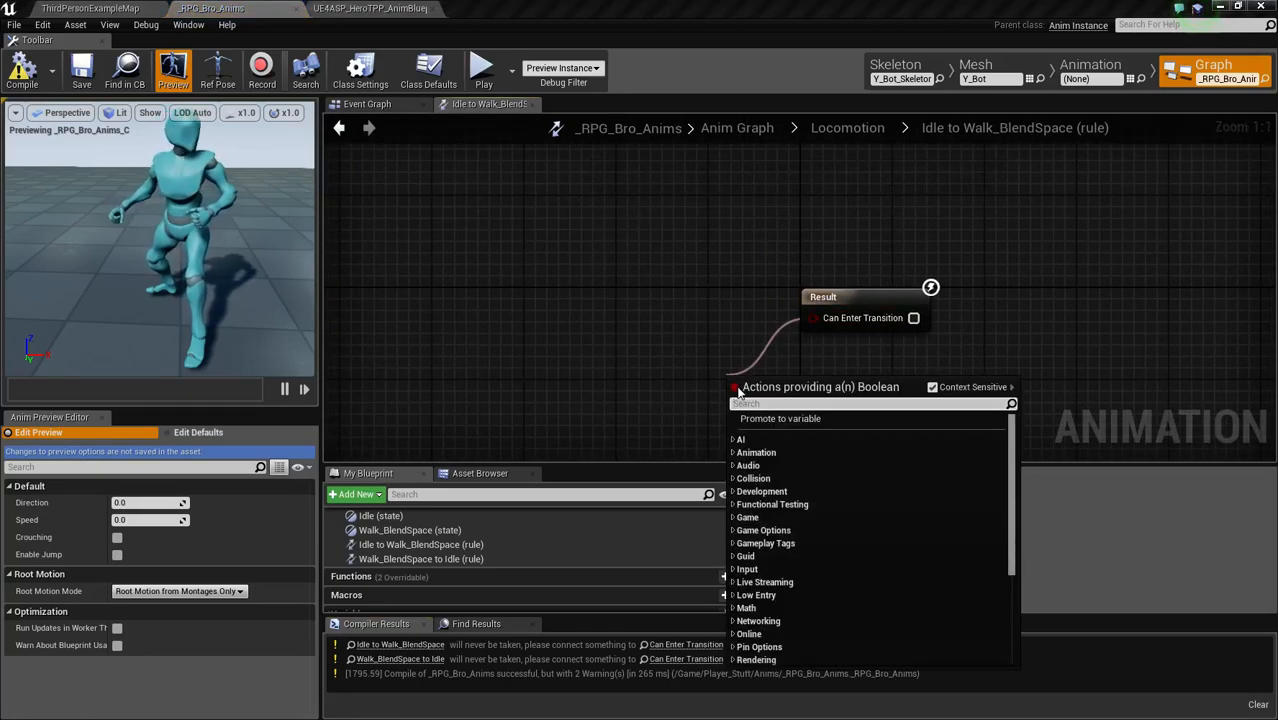
pyautogui.write('==')
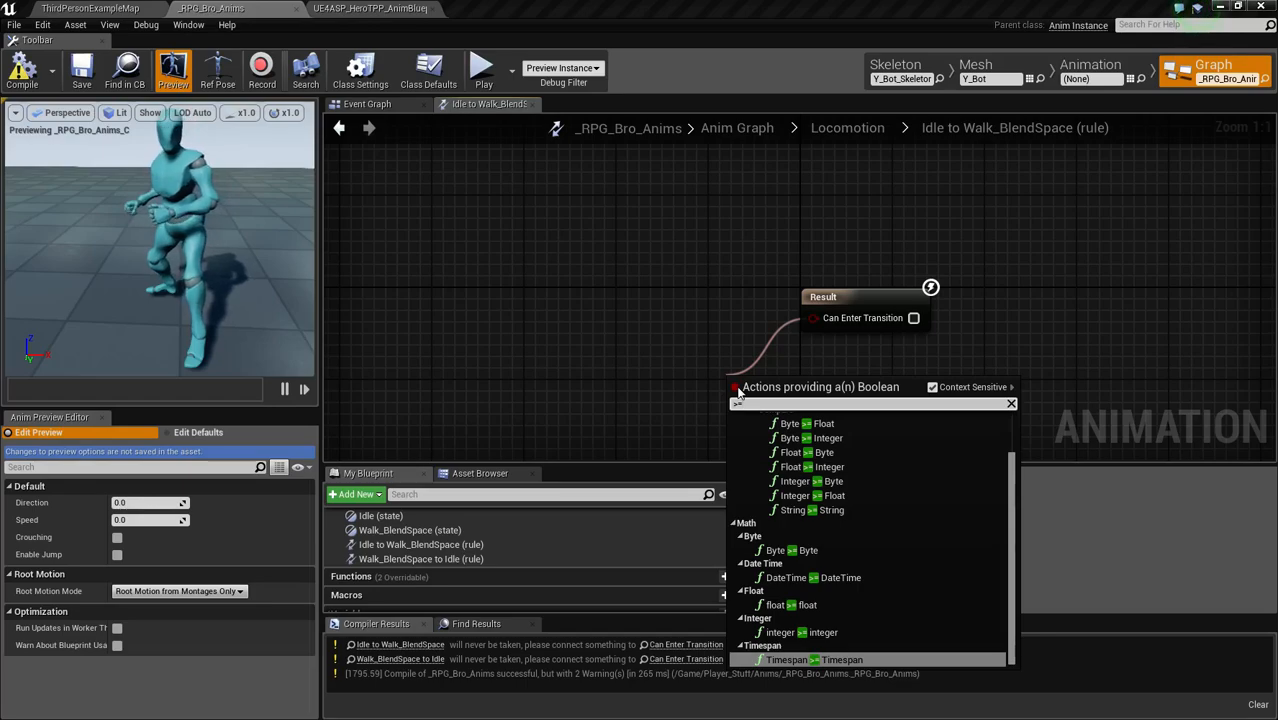
pyautogui.press('Up')
pyautogui.write('flo')
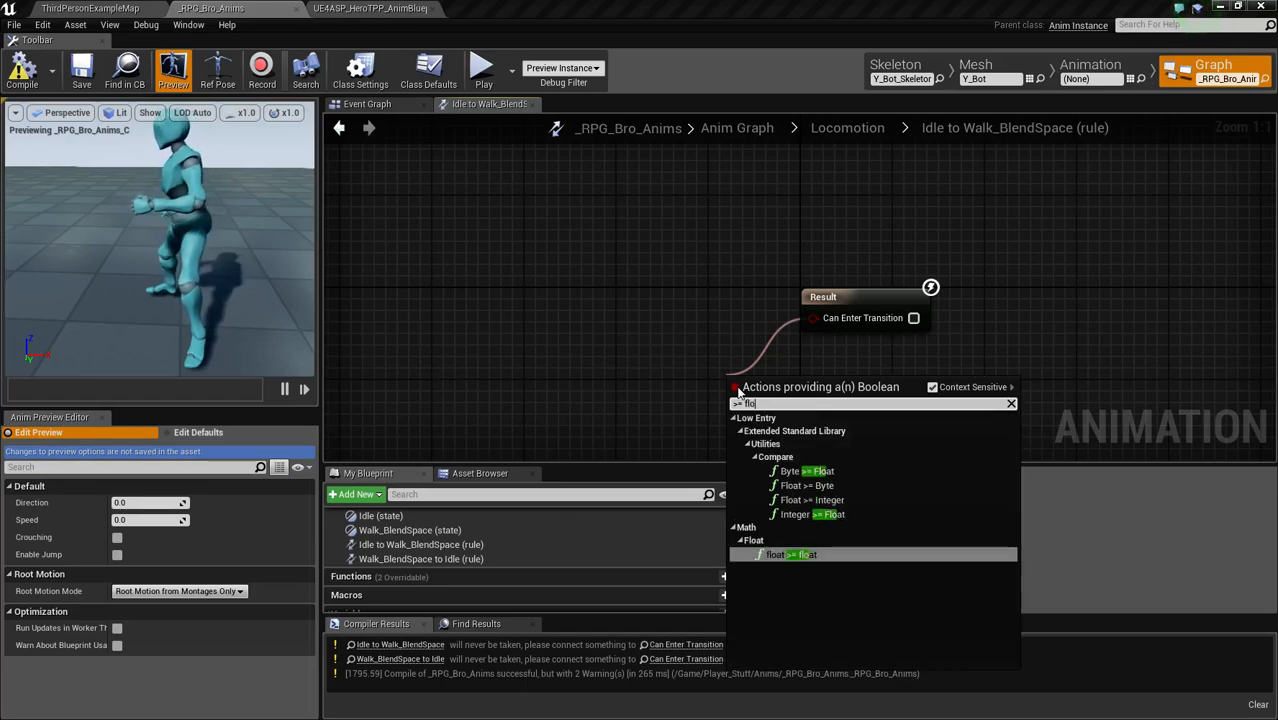
pyautogui.click(810, 556)
pyautogui.moveTo(790, 387); pyautogui.dragTo(730, 337)
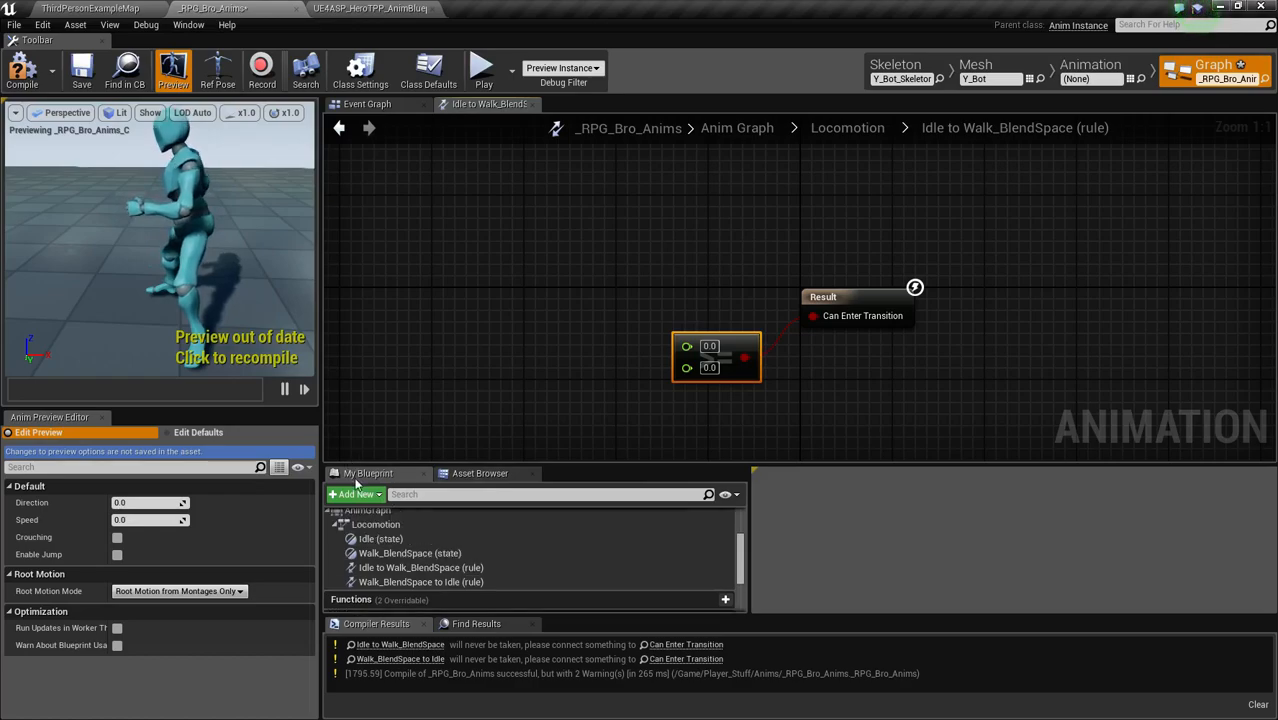
# Step: Connect the Speed variable to the comparison's first input, set its threshold to 10, and compile
pyautogui.scroll(3, 511, 553)
pyautogui.scroll(-5, 515, 545)
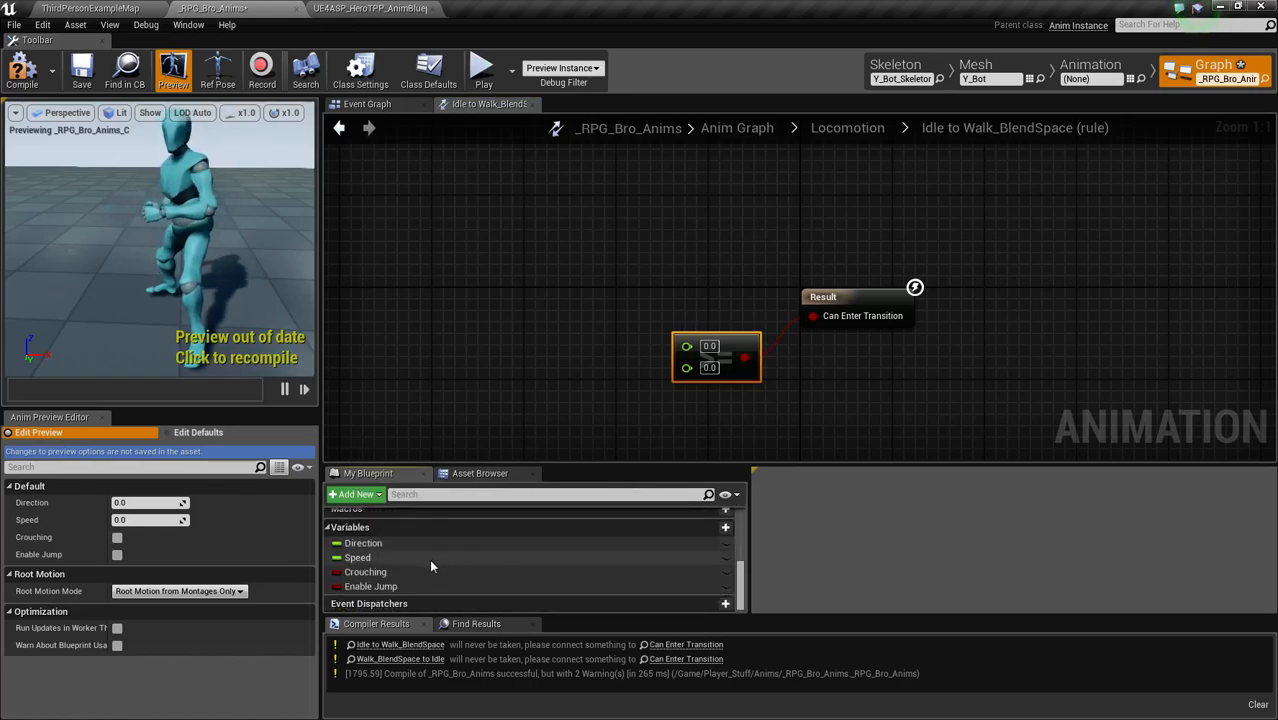
pyautogui.click(429, 558)
pyautogui.moveTo(686, 351); pyautogui.dragTo(686, 351)
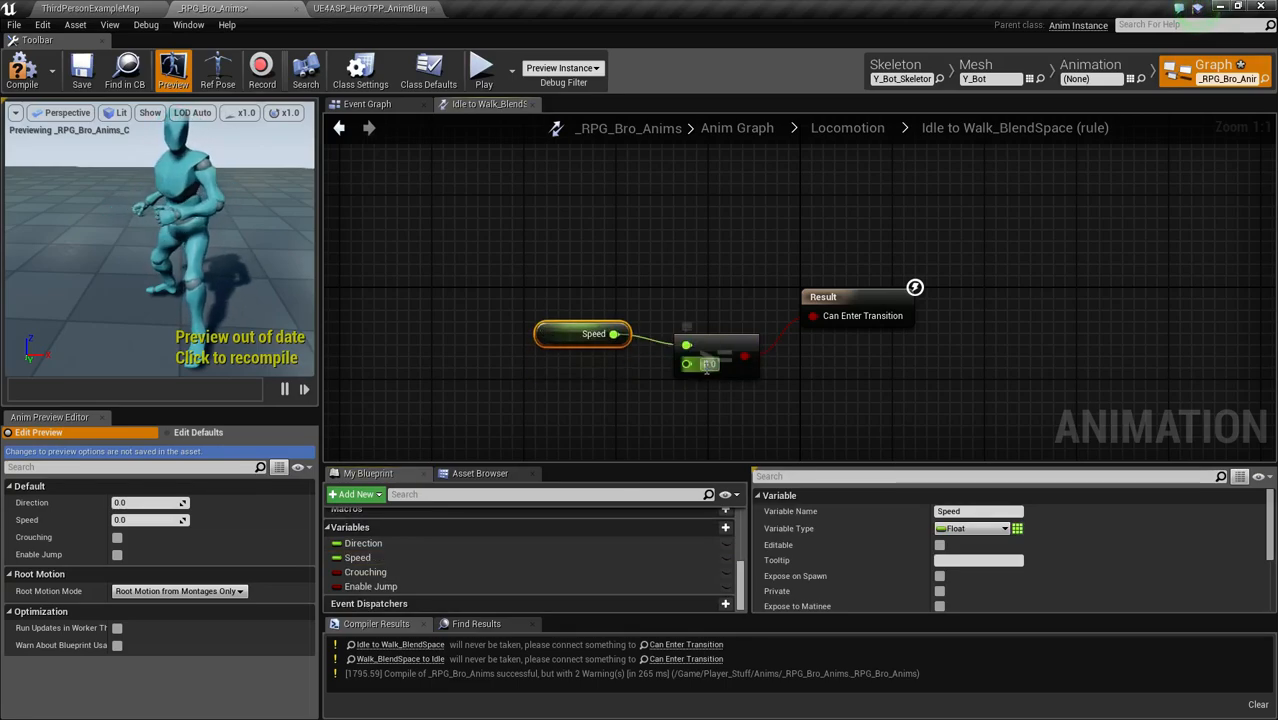
pyautogui.click(770, 393)
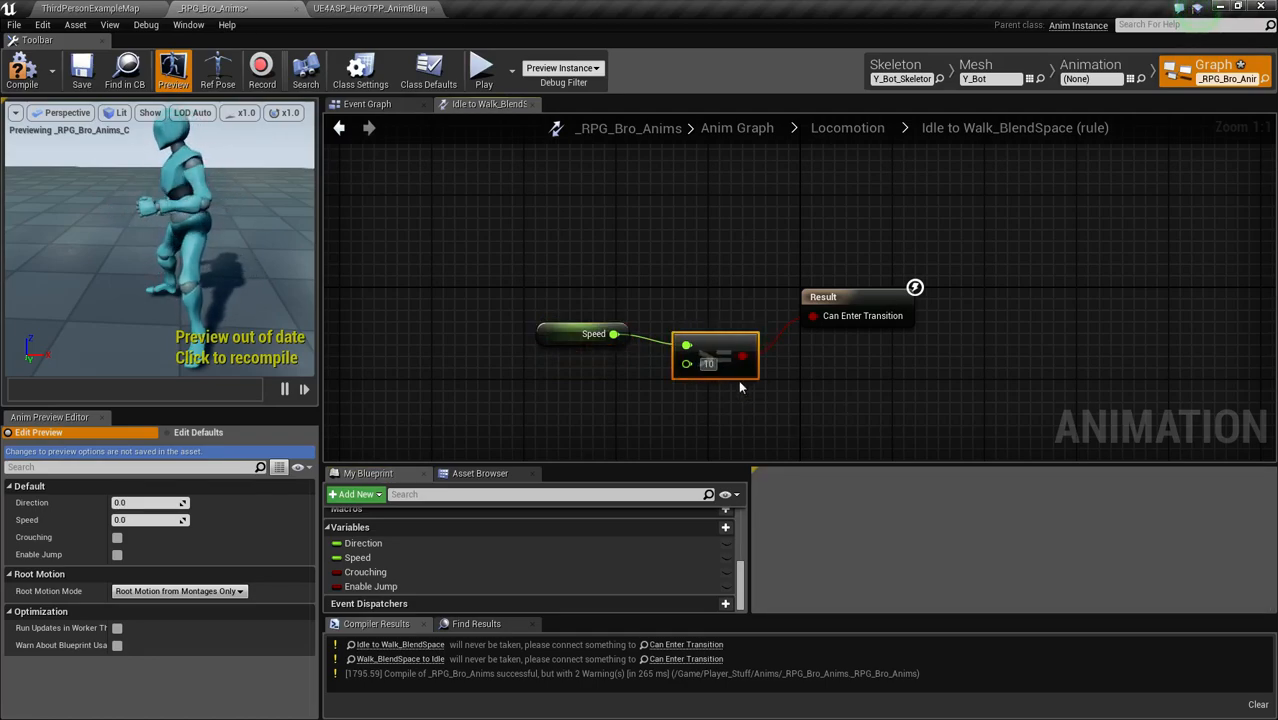
pyautogui.click(22, 70)
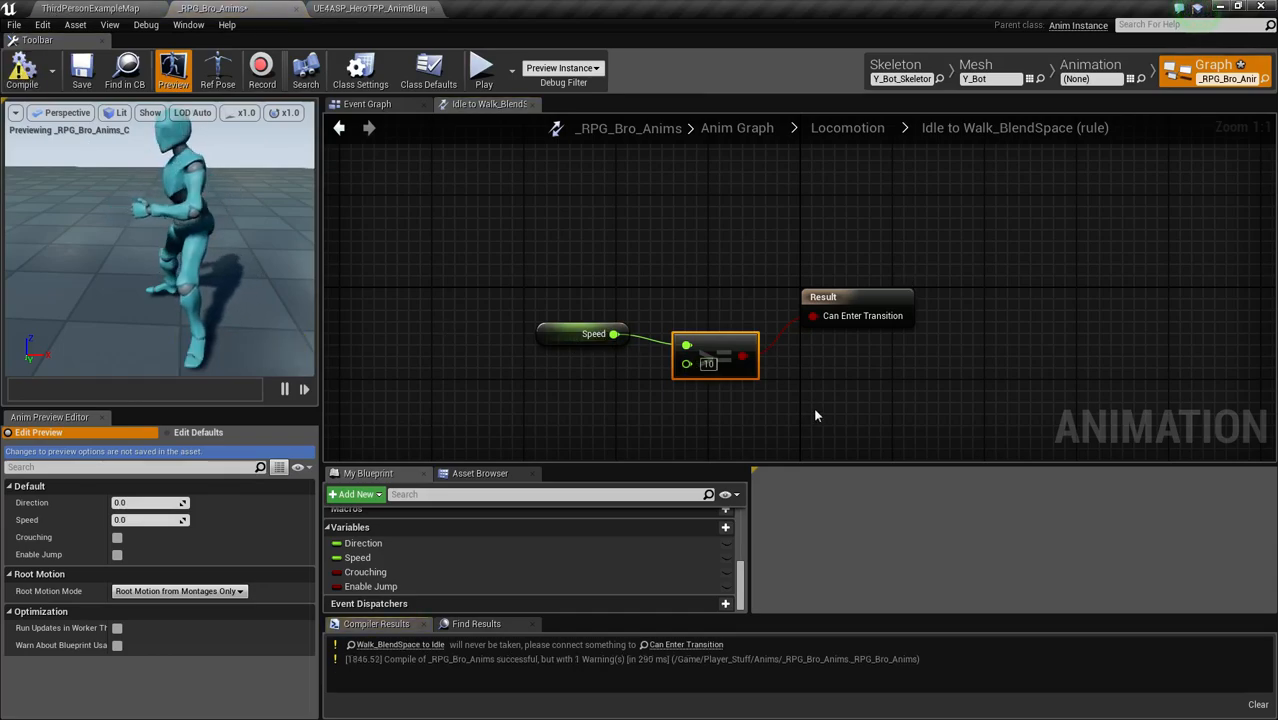
# Step: Review the Speed comparison and its connection to the result in the Idle to Walk_BlendSpace rule
pyautogui.moveTo(799, 397); pyautogui.dragTo(528, 221)
pyautogui.click(567, 229)
pyautogui.moveTo(605, 246); pyautogui.dragTo(1050, 322)
pyautogui.click(1064, 361)
pyautogui.moveTo(622, 228); pyautogui.dragTo(1064, 464)
pyautogui.click(728, 364)
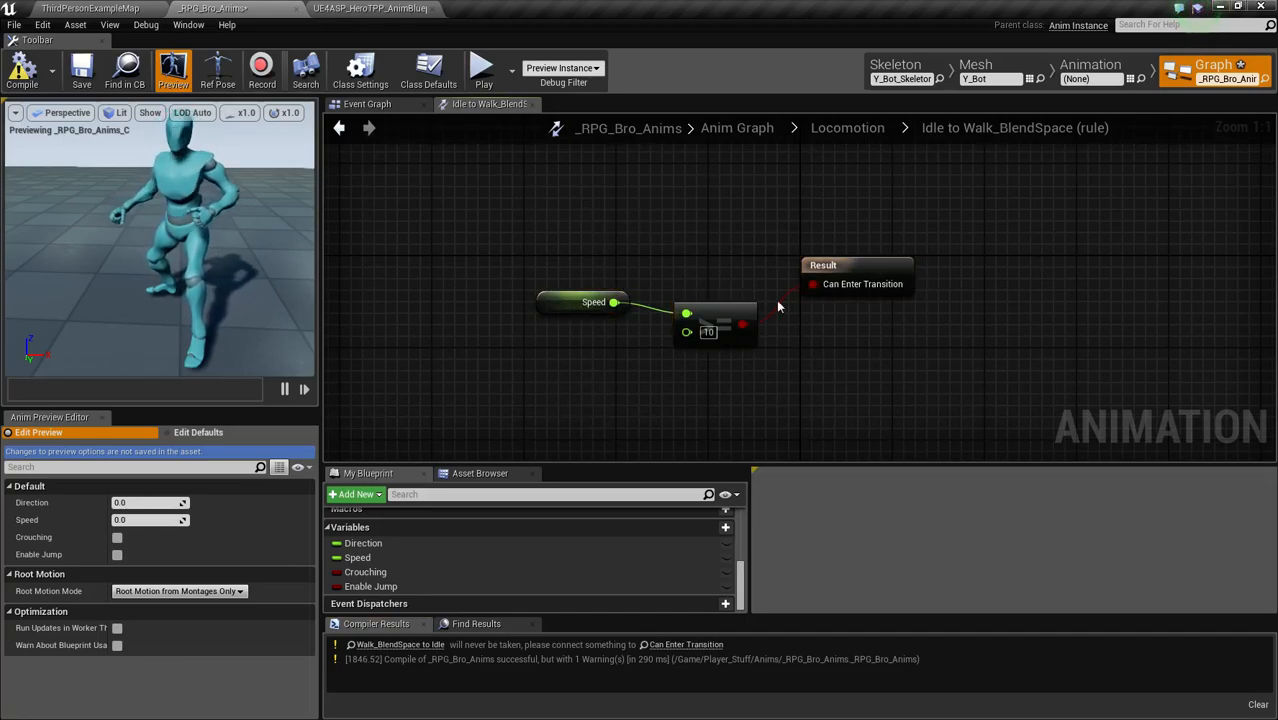
pyautogui.moveTo(523, 255); pyautogui.dragTo(640, 345)
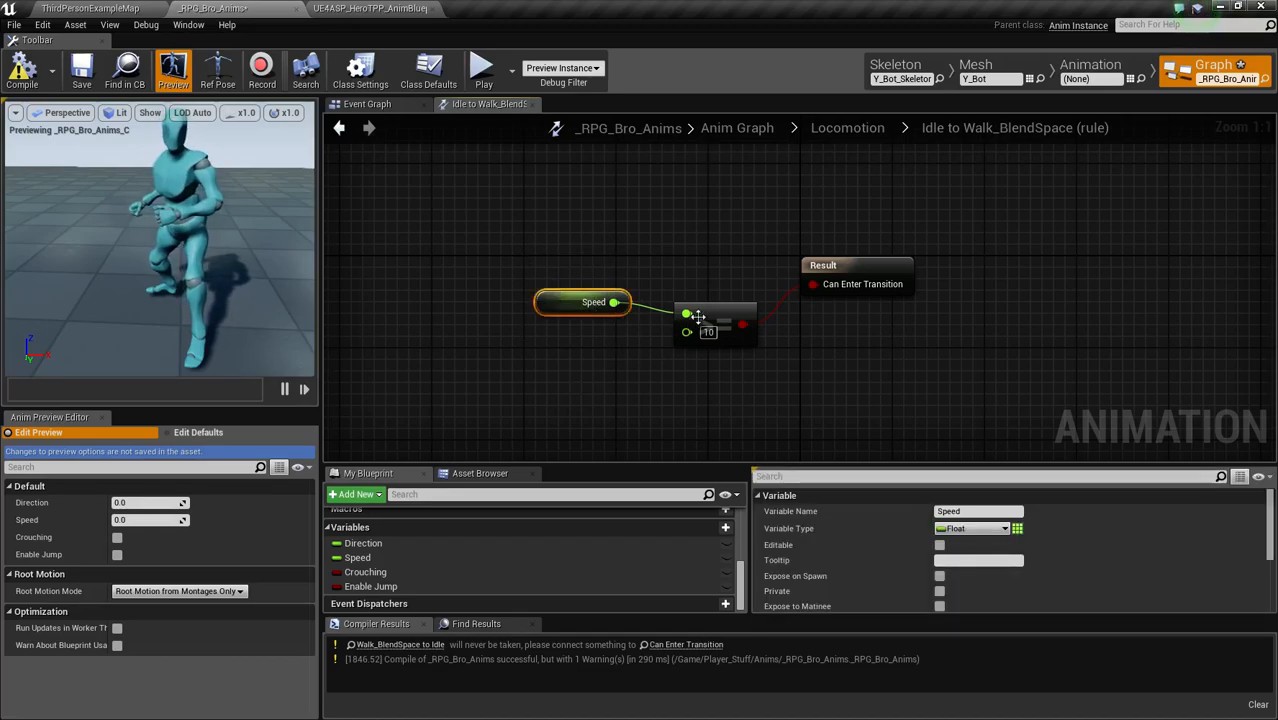
# Step: Inspect the Walk_BlendSpace state and preview its Walk_BS blend space, returning to the Locomotion state machine
pyautogui.click(848, 128)
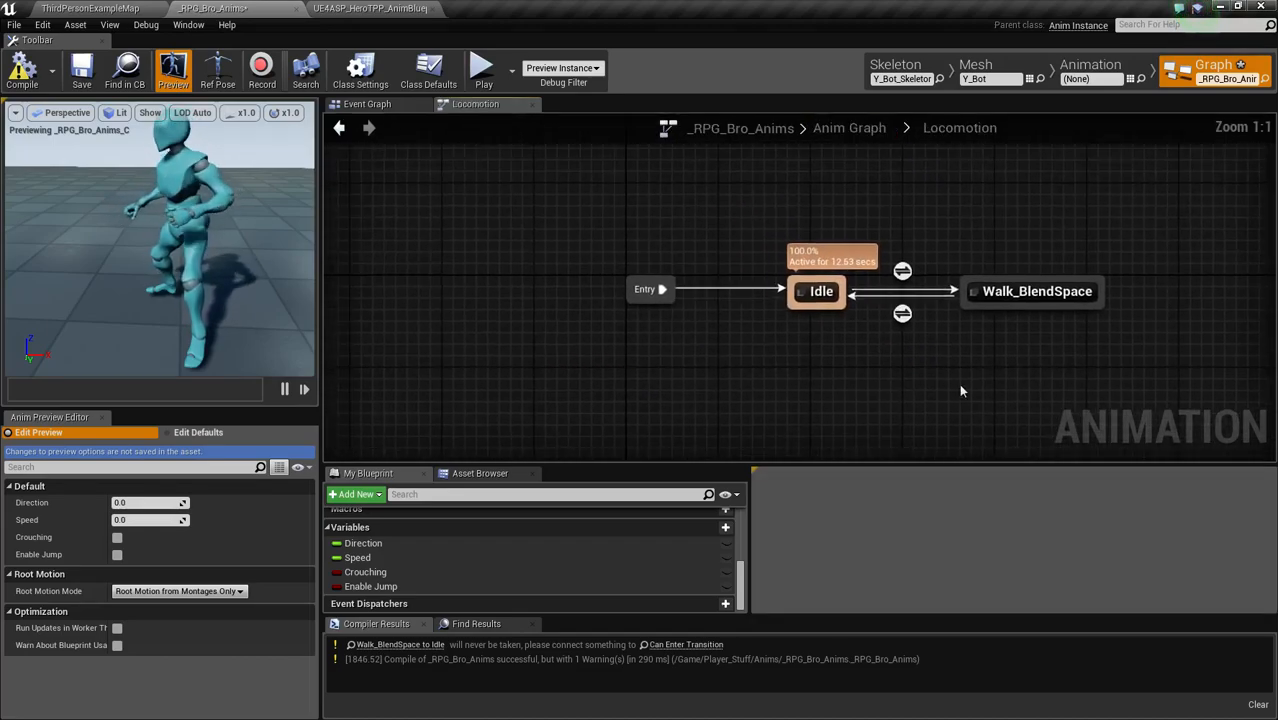
pyautogui.doubleClick(1008, 312)
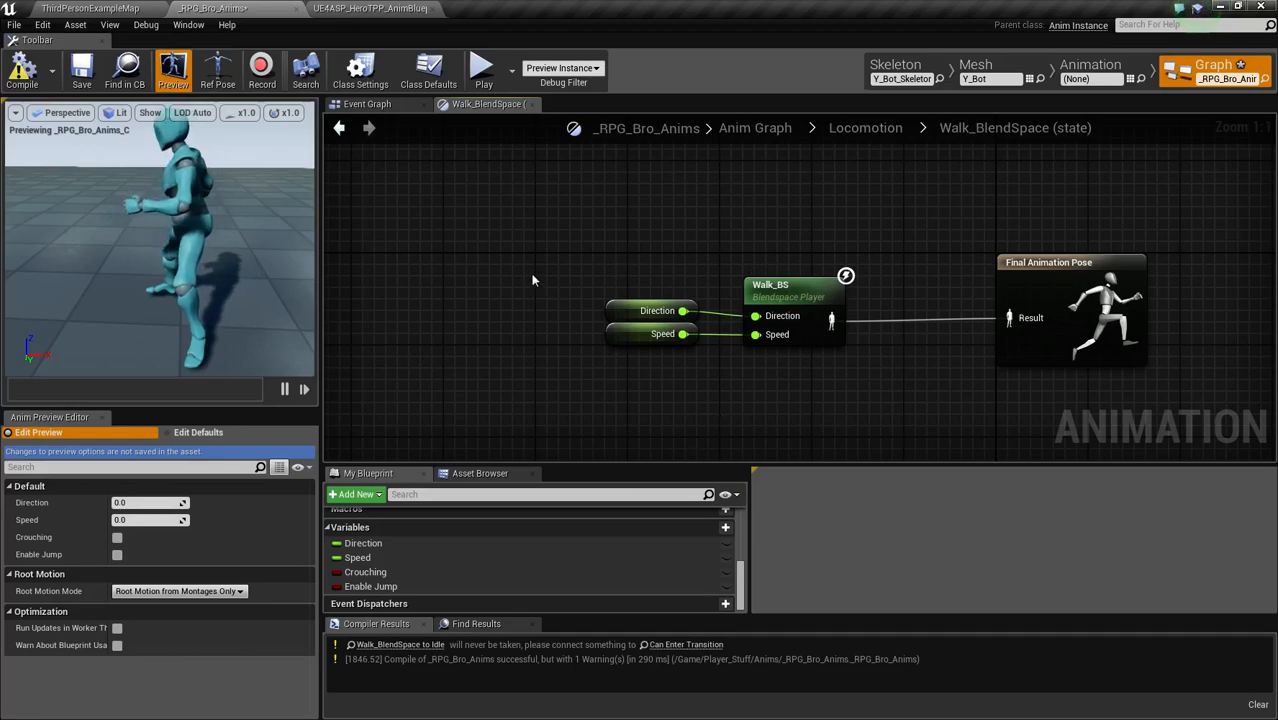
pyautogui.doubleClick(780, 300)
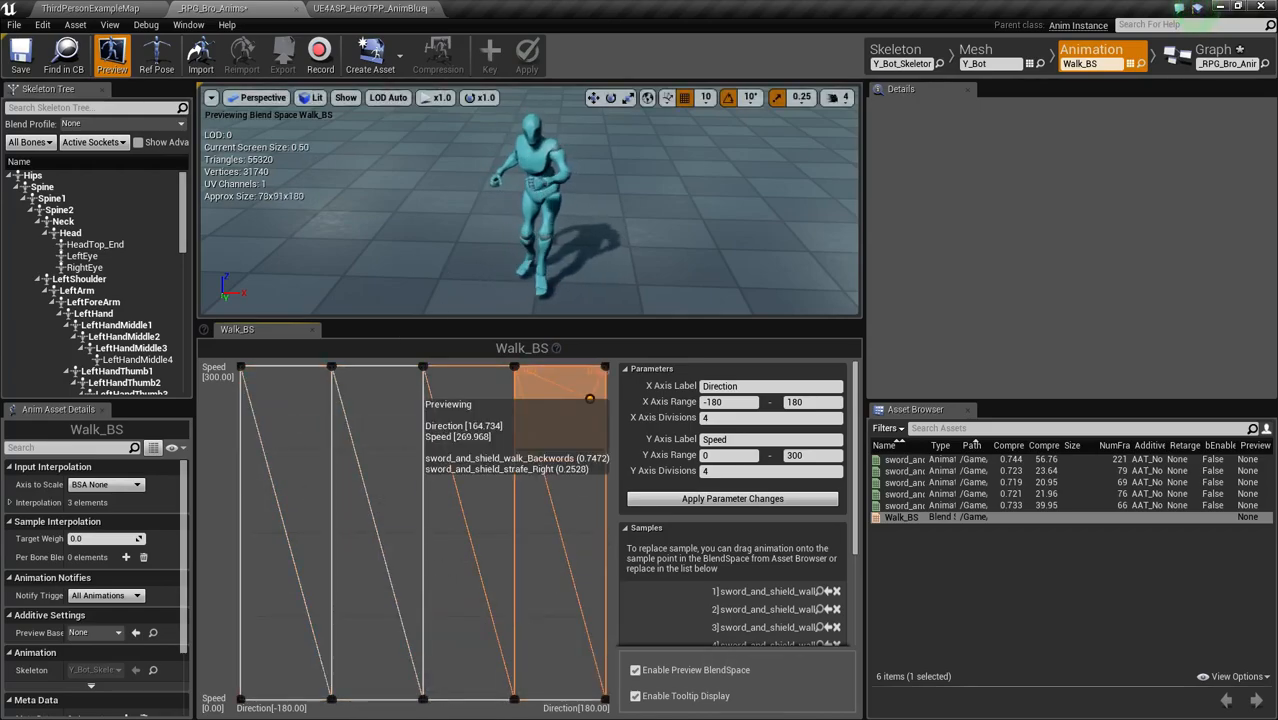
pyautogui.click(1212, 55)
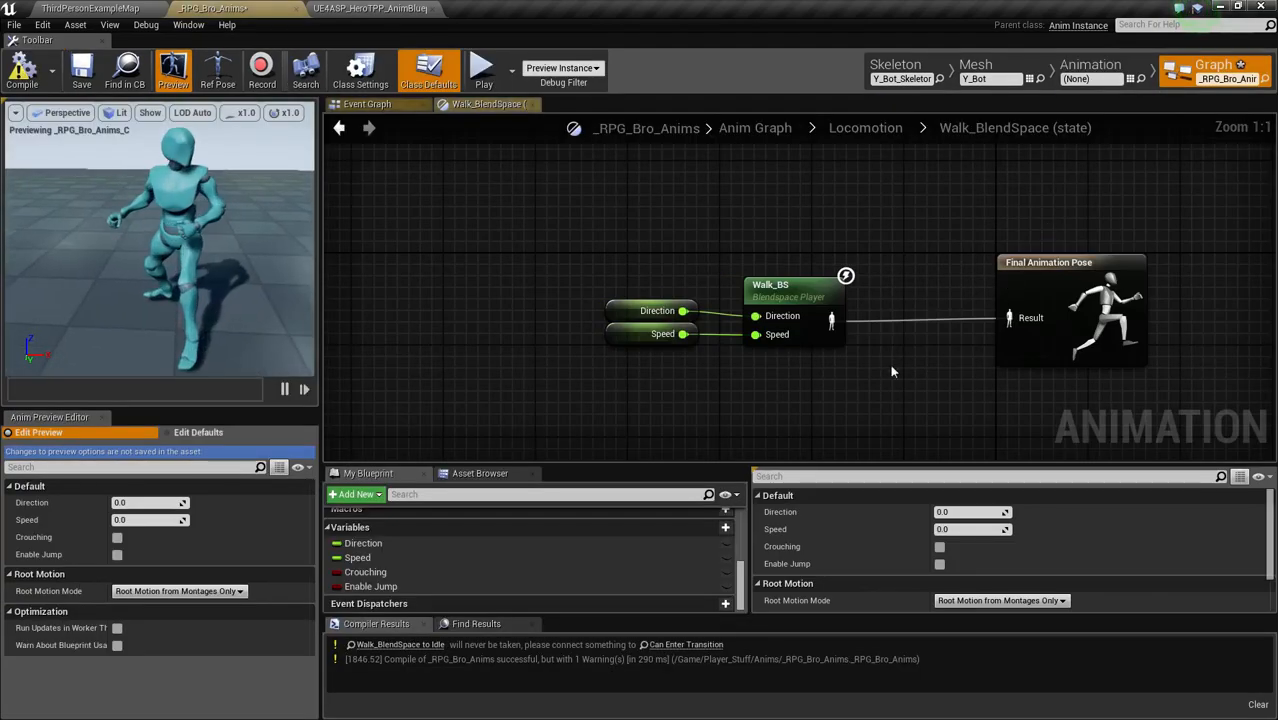
pyautogui.click(888, 128)
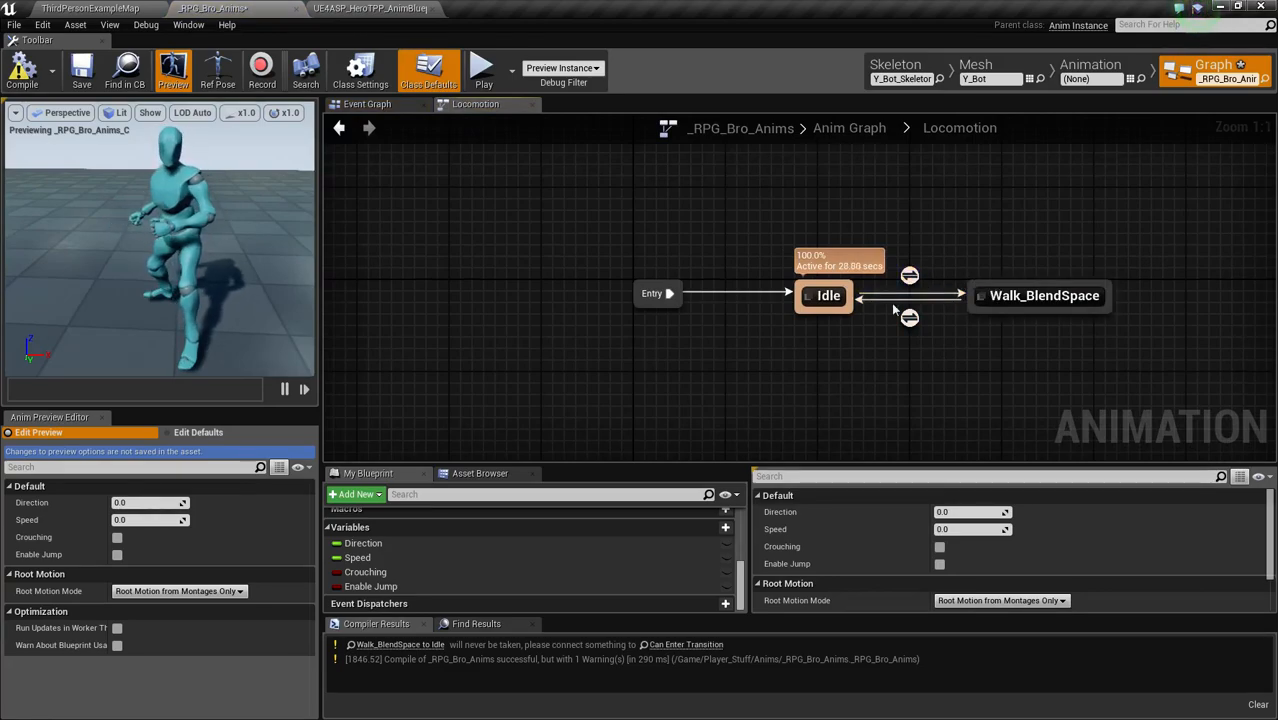
# Step: In the Walk_BlendSpace to Idle rule, add a float <= float comparison that feeds Can Enter Transition
pyautogui.doubleClick(909, 317)
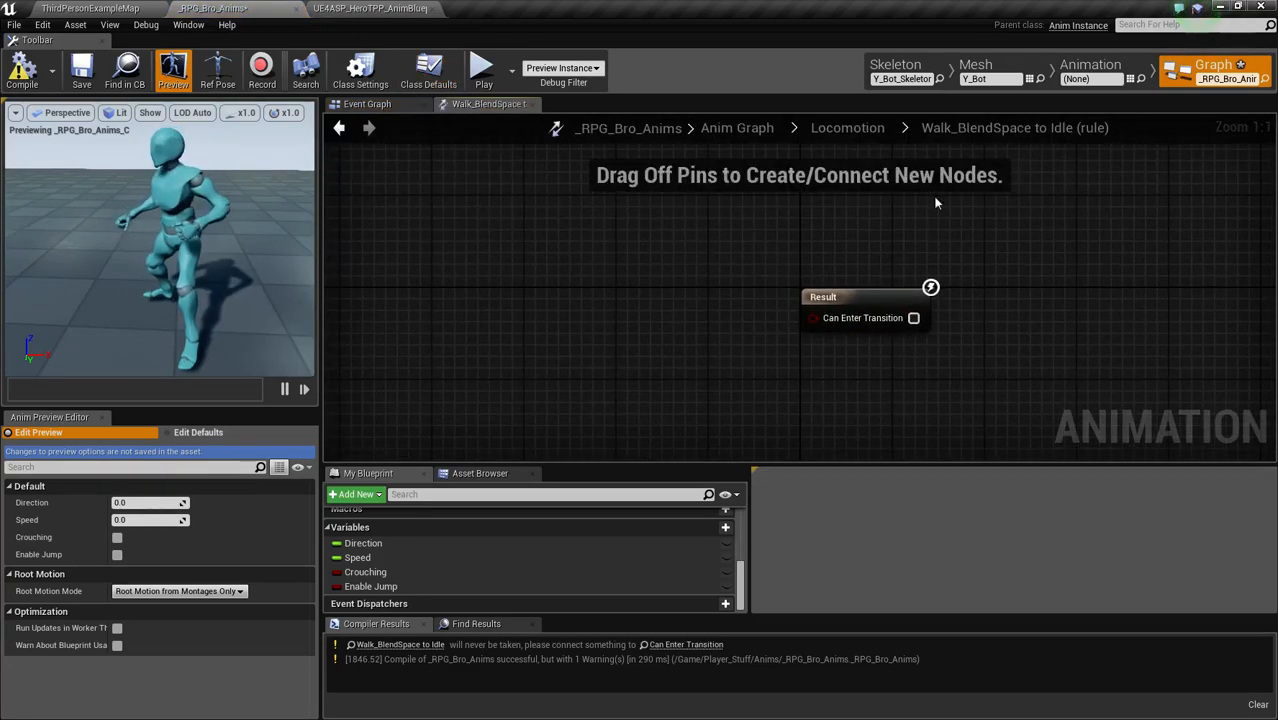
pyautogui.click(848, 124)
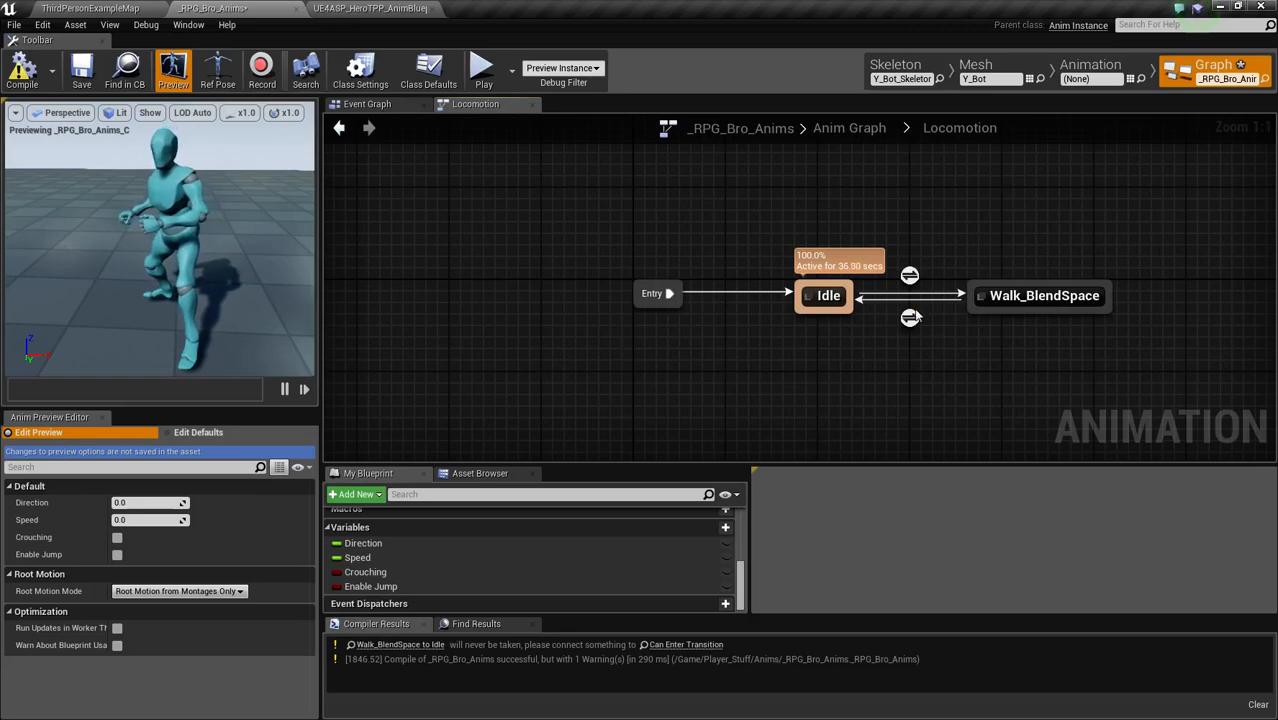
pyautogui.doubleClick(910, 316)
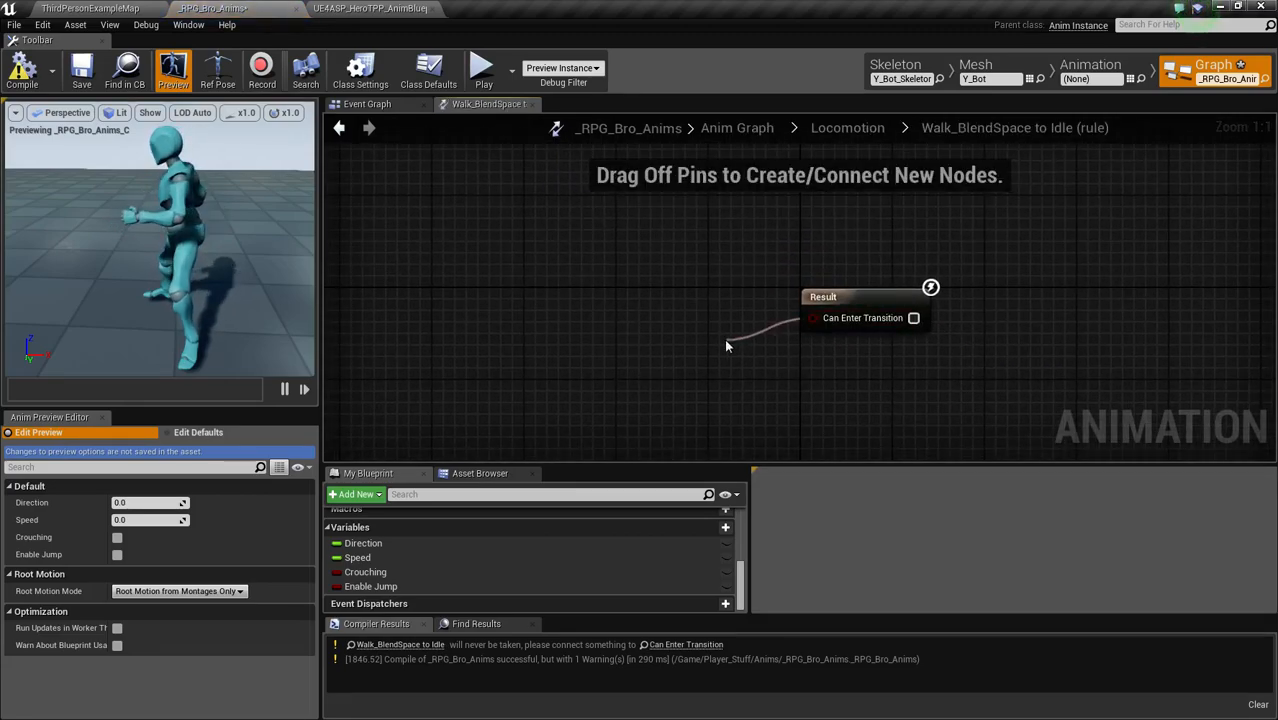
pyautogui.moveTo(712, 347); pyautogui.dragTo(726, 345)
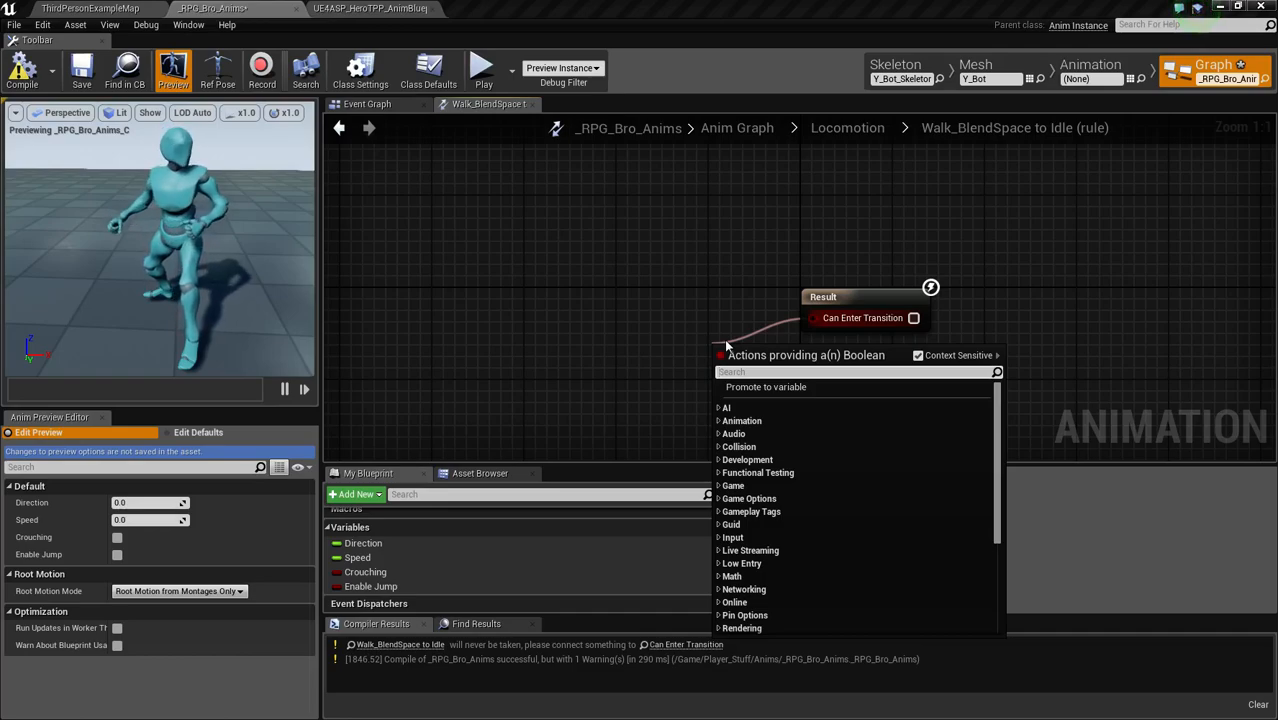
pyautogui.write('<=')
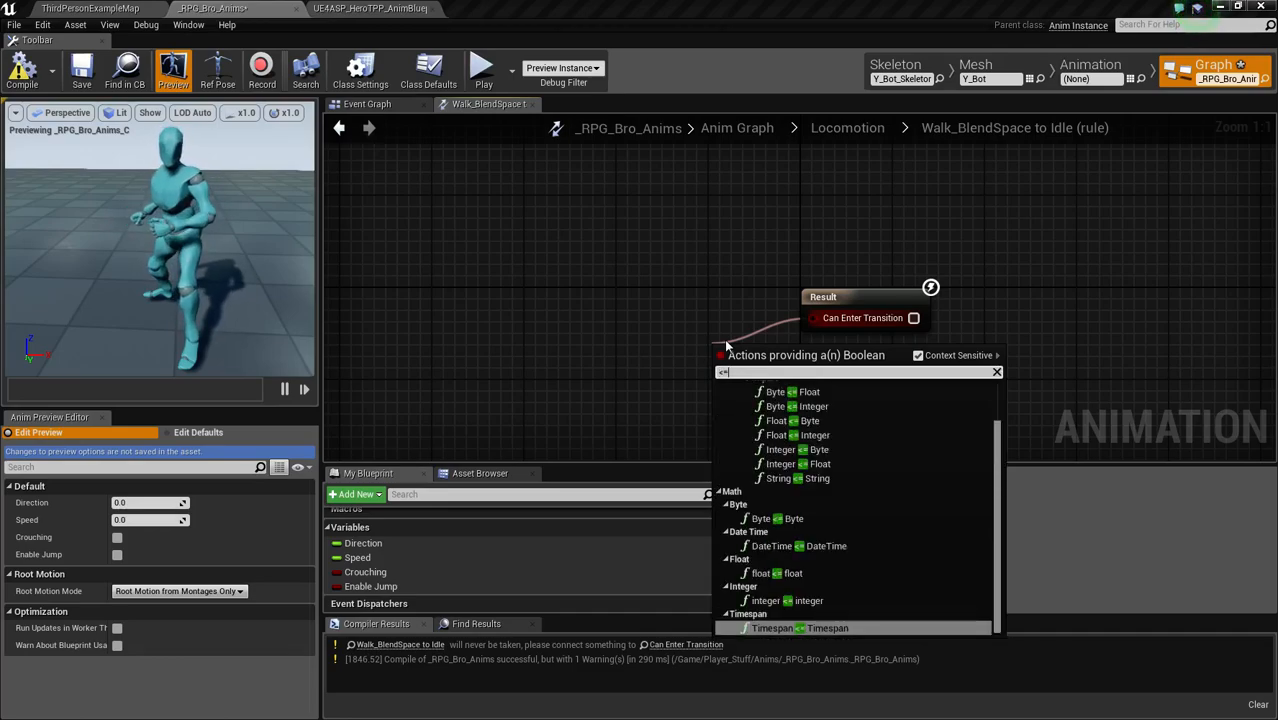
pyautogui.write(' float')
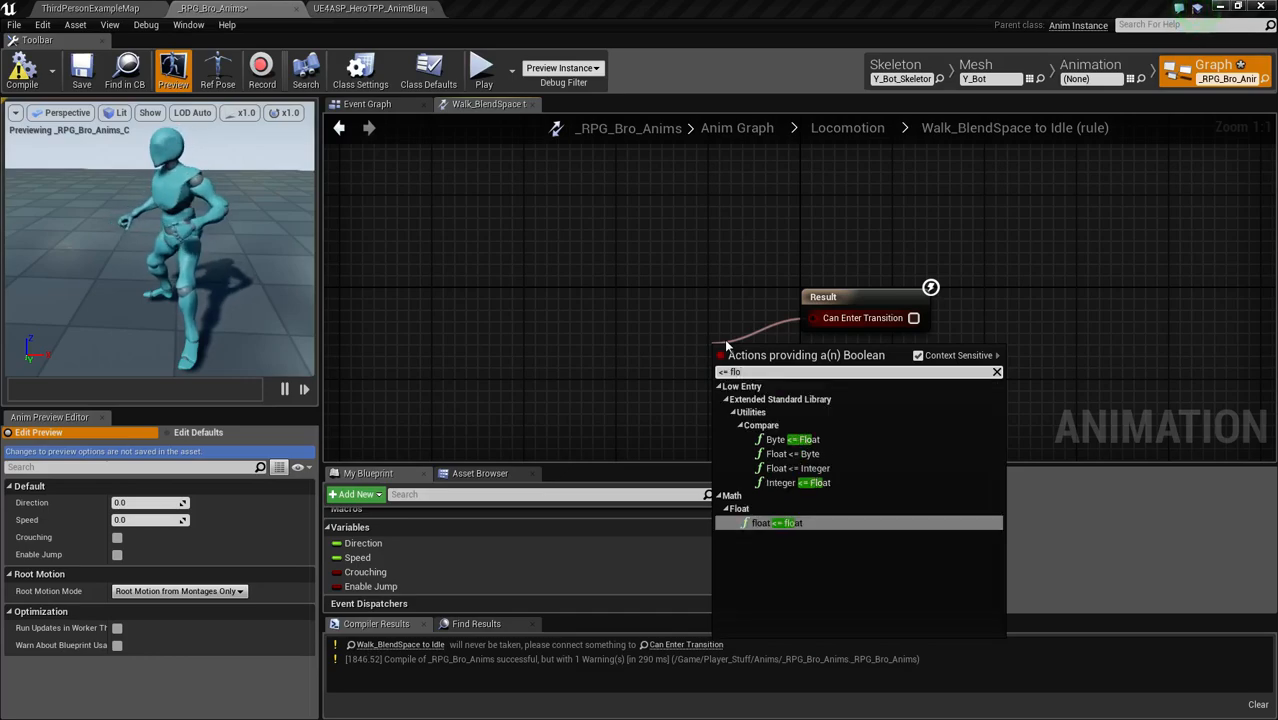
pyautogui.press('Return')
pyautogui.moveTo(726, 350); pyautogui.dragTo(713, 350)
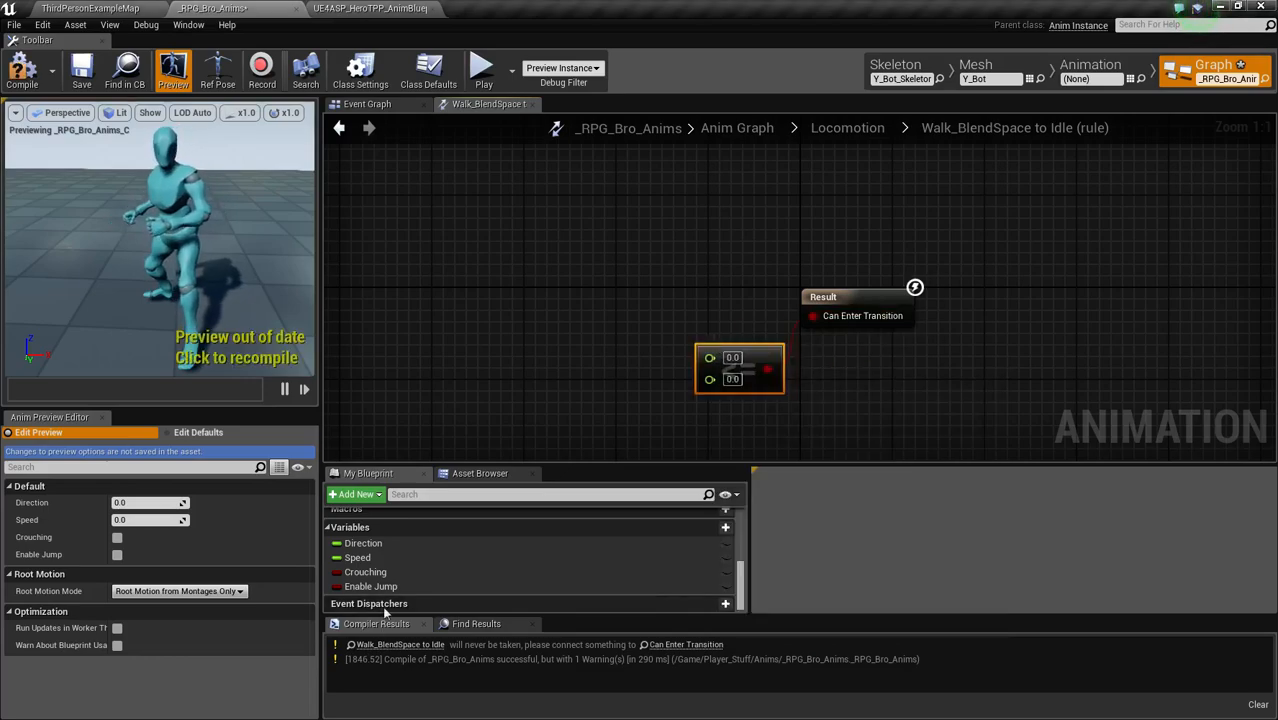
# Step: Connect the Speed variable to the comparison's first input, set its threshold to 10, compile, and return to the Locomotion state machine
pyautogui.moveTo(392, 557); pyautogui.dragTo(710, 358)
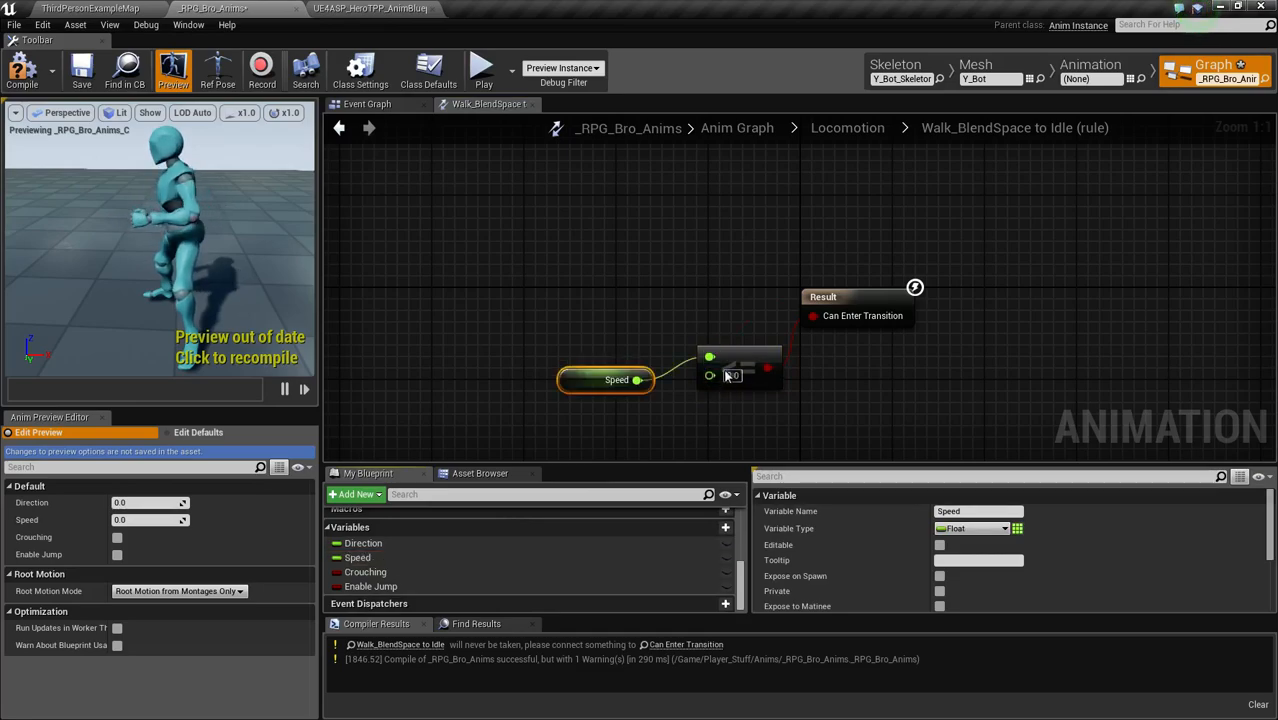
pyautogui.click(740, 377)
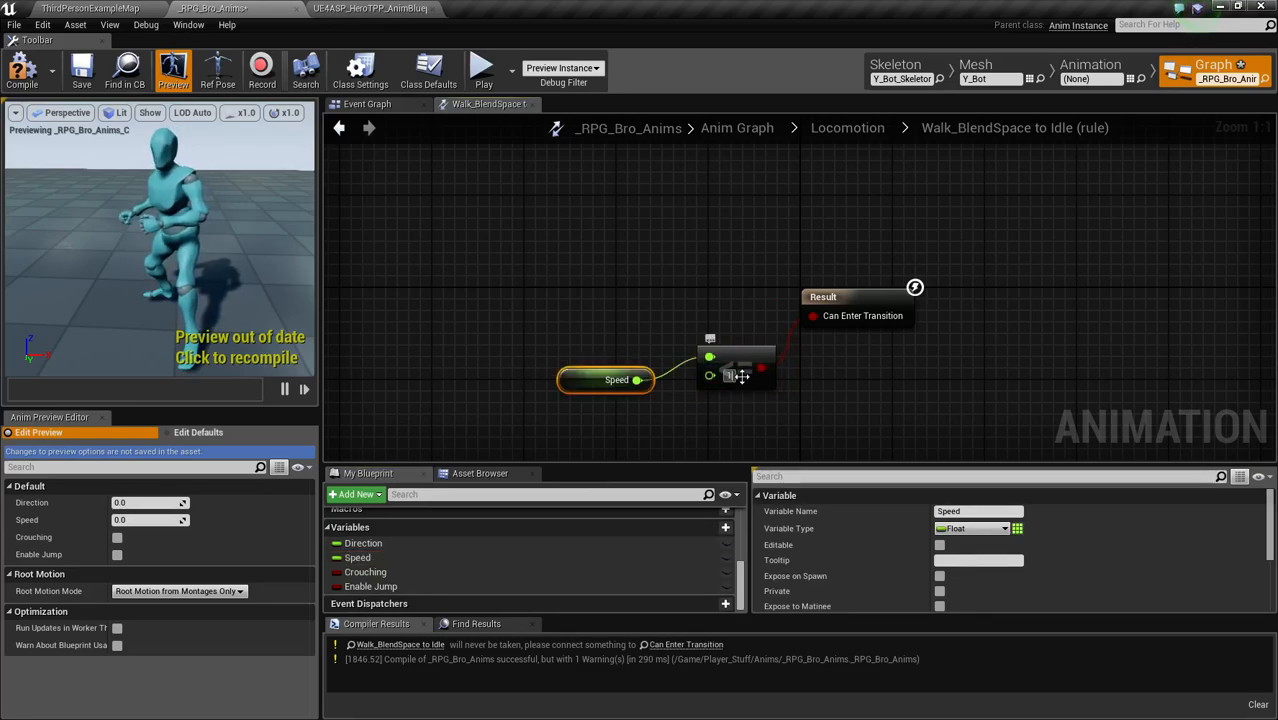
pyautogui.write('10')
pyautogui.press('Return')
pyautogui.moveTo(590, 369)
pyautogui.mouseDown()
pyautogui.moveTo(590, 310)
pyautogui.moveTo(590, 347)
pyautogui.mouseUp()
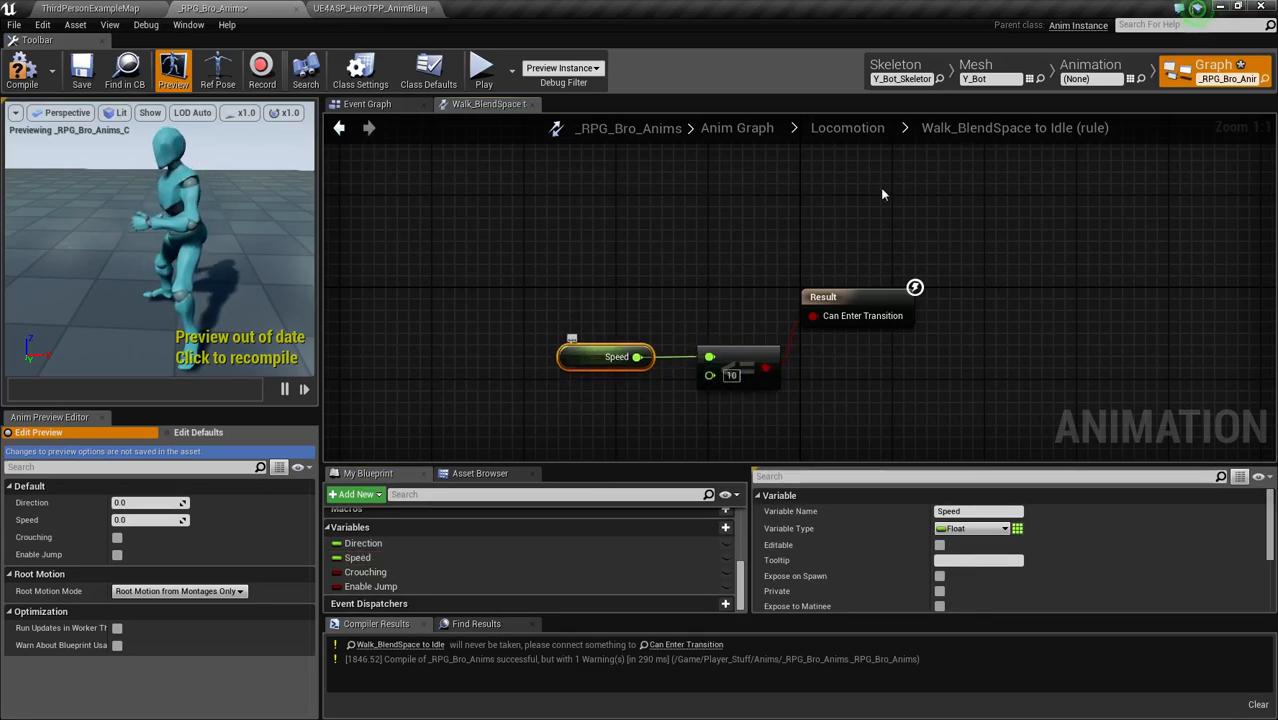
pyautogui.click(22, 68)
pyautogui.click(840, 130)
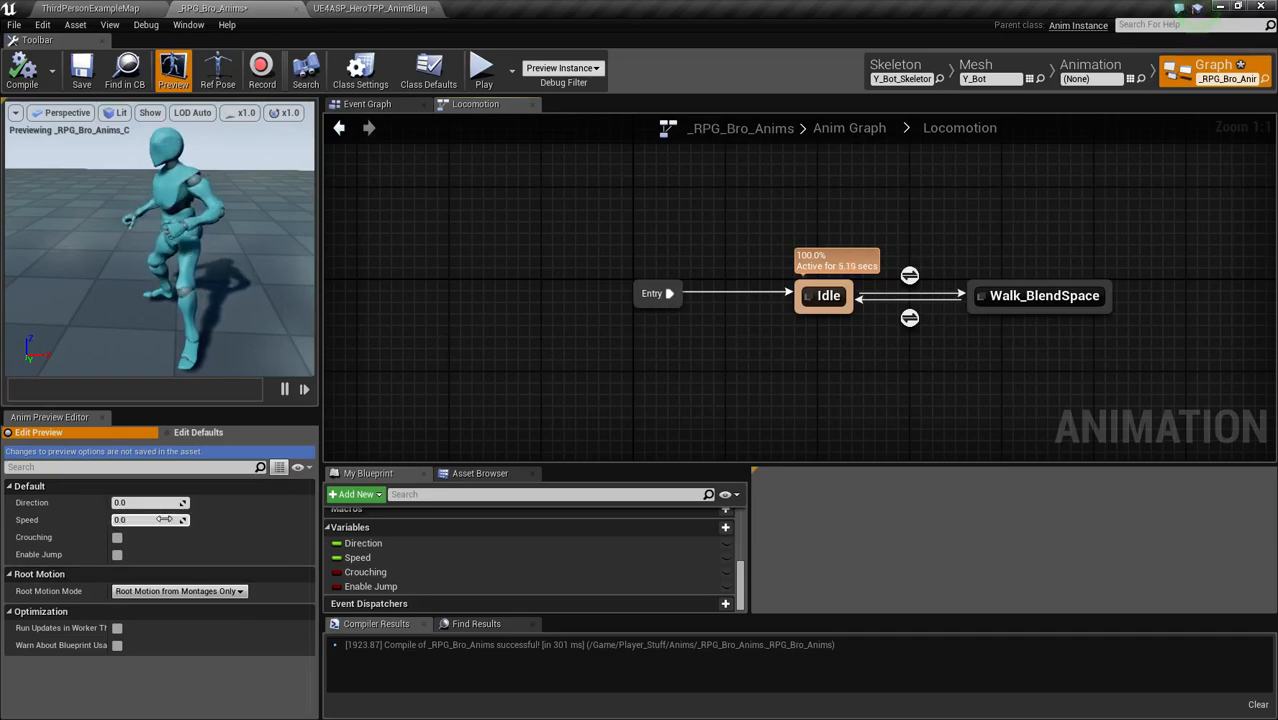
# Step: Test the Idle and walk transitions in the preview with Speed 9, Direction 44, and Speed 10
pyautogui.click(150, 519)
pyautogui.write('9')
pyautogui.press('Return')
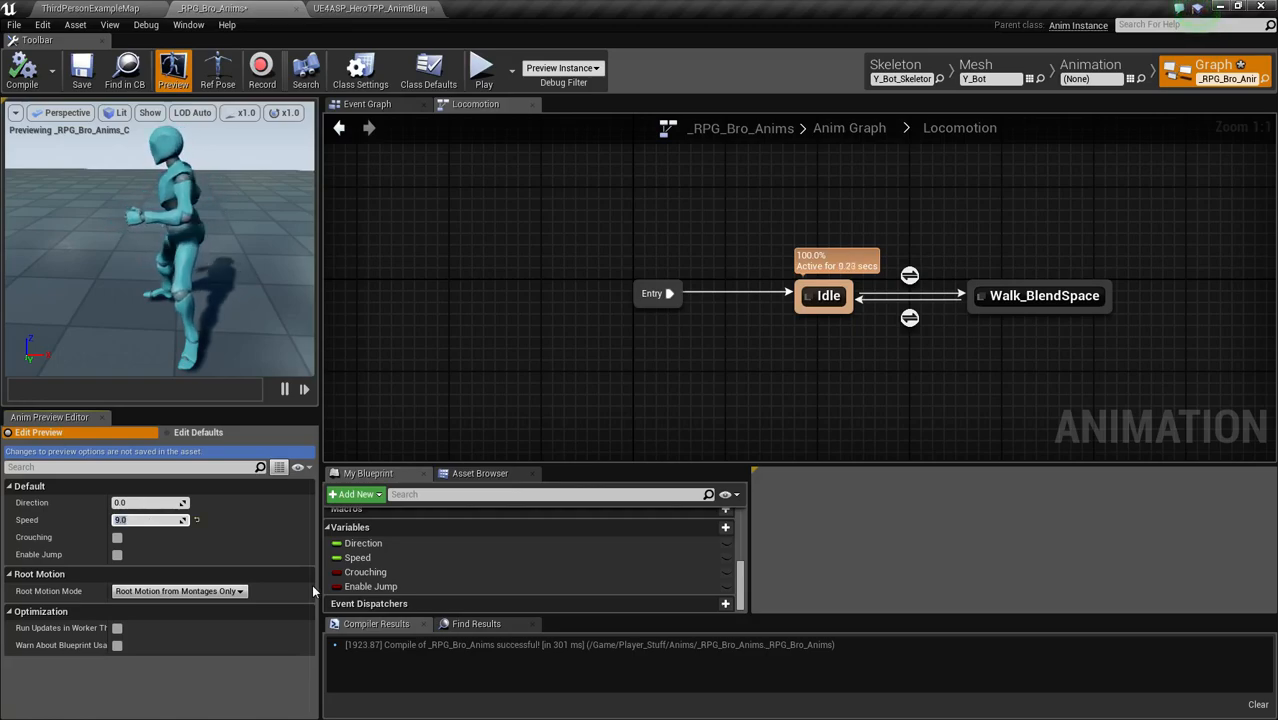
pyautogui.click(151, 505)
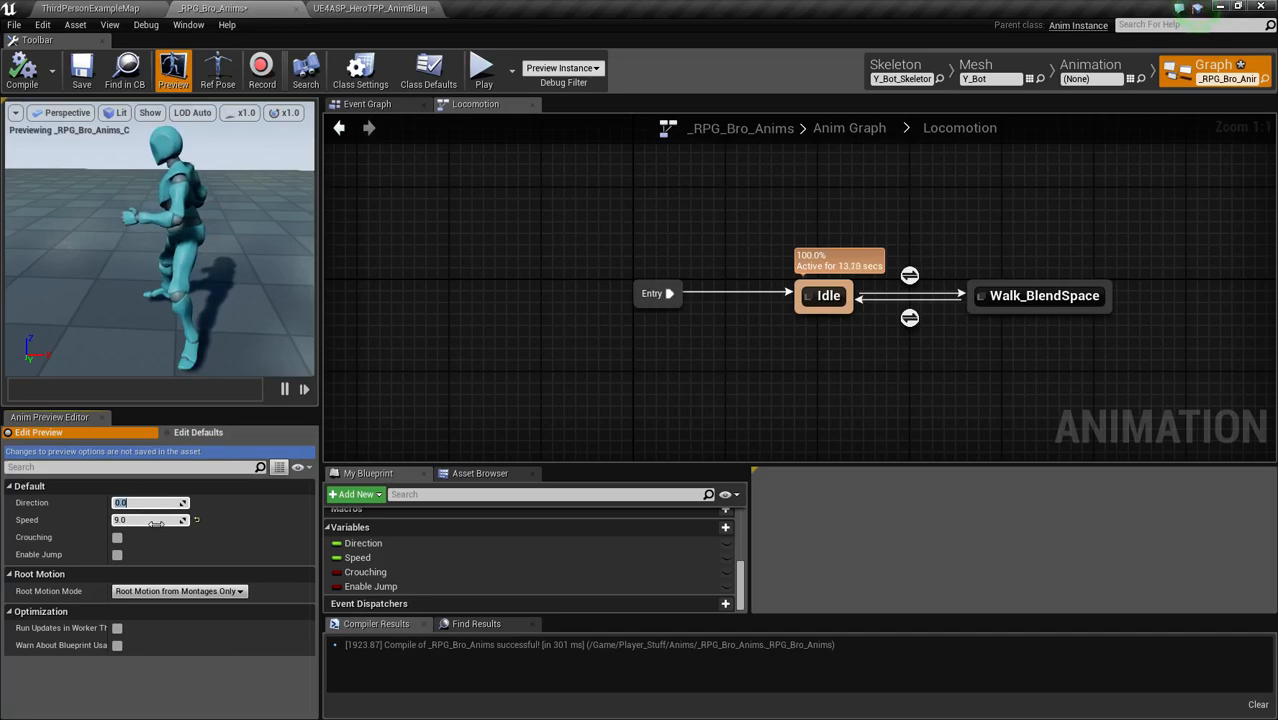
pyautogui.write('180')
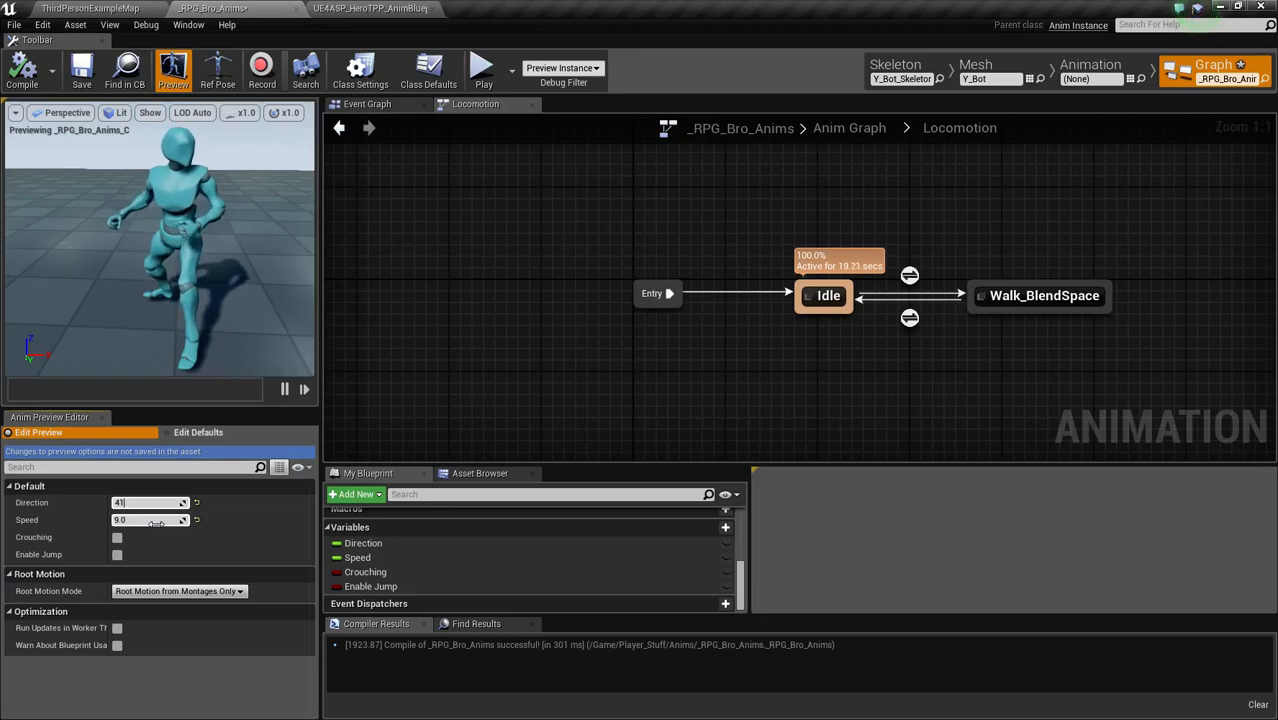
pyautogui.click(155, 520)
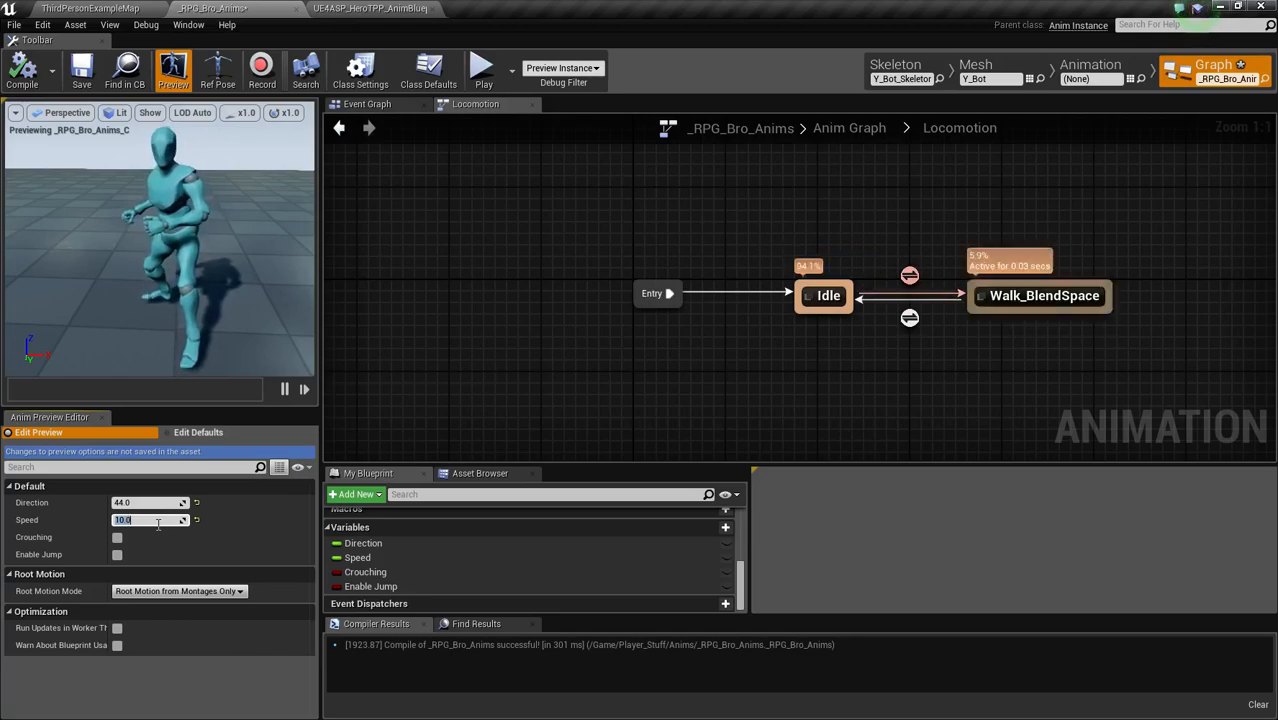
# Step: Replace the Walk_BlendSpace to Idle rule's <= comparison with float < float between Speed and Can Enter Transition, compiling and saving the blueprint
pyautogui.doubleClick(909, 318)
pyautogui.moveTo(815, 312); pyautogui.dragTo(910, 405)
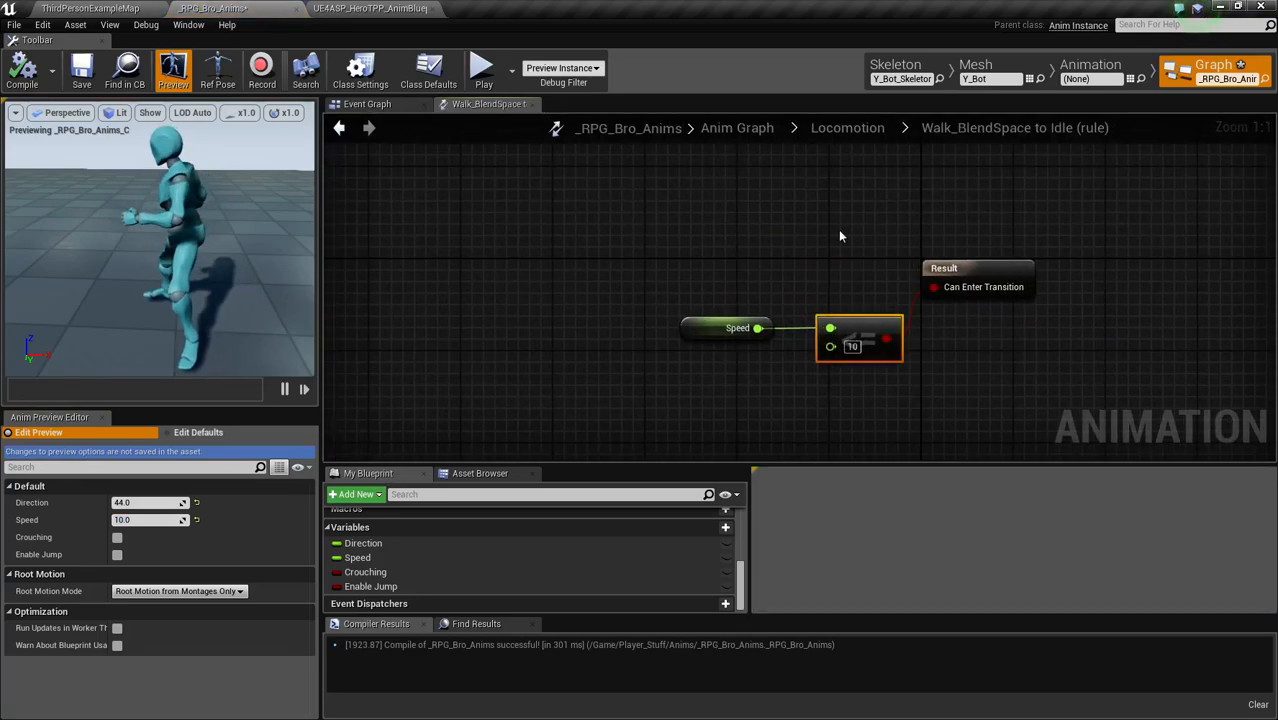
pyautogui.press('Delete')
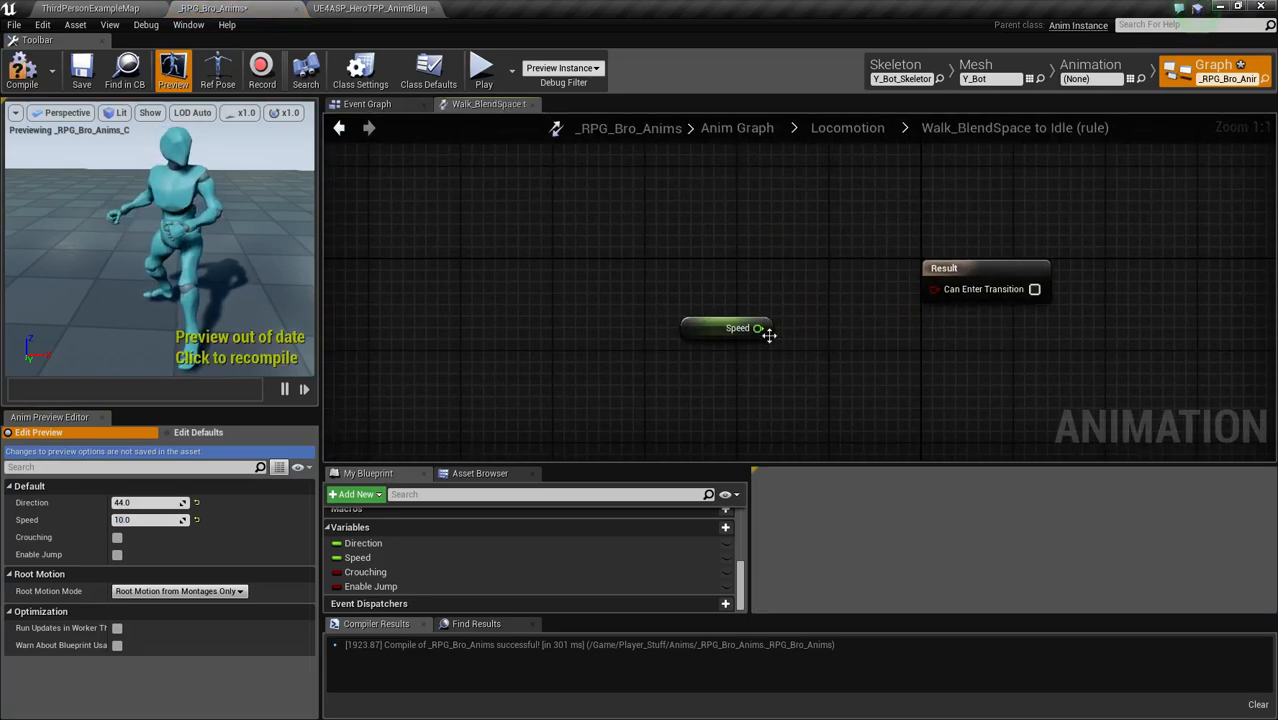
pyautogui.moveTo(758, 328); pyautogui.dragTo(866, 368)
pyautogui.write('< floa')
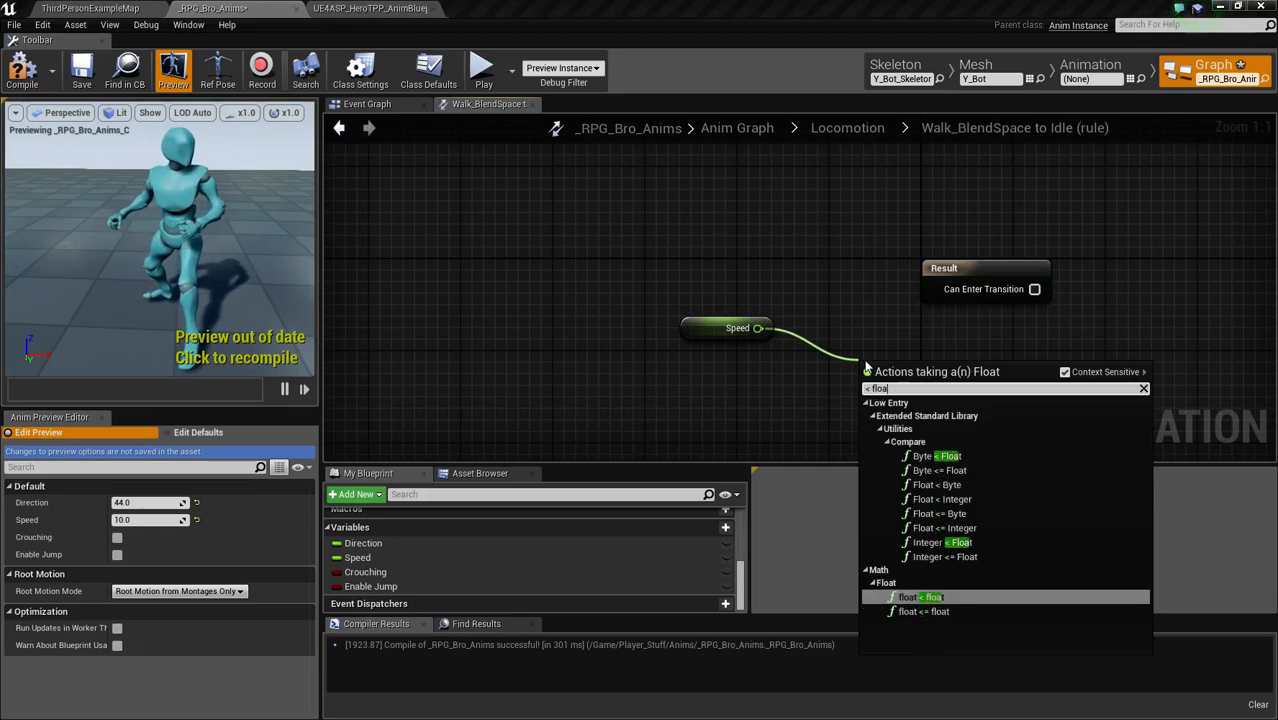
pyautogui.press('Return')
pyautogui.moveTo(912, 385); pyautogui.dragTo(957, 294)
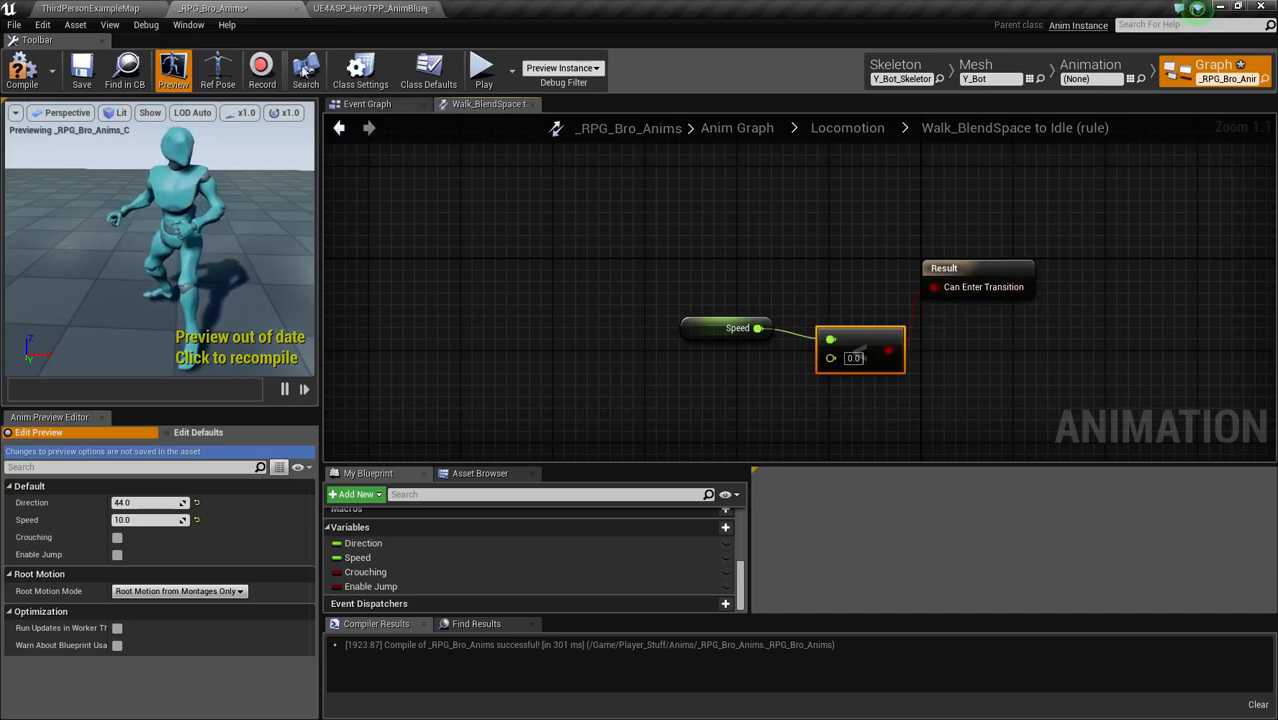
pyautogui.click(24, 76)
pyautogui.hotkey('ctrl', 's')
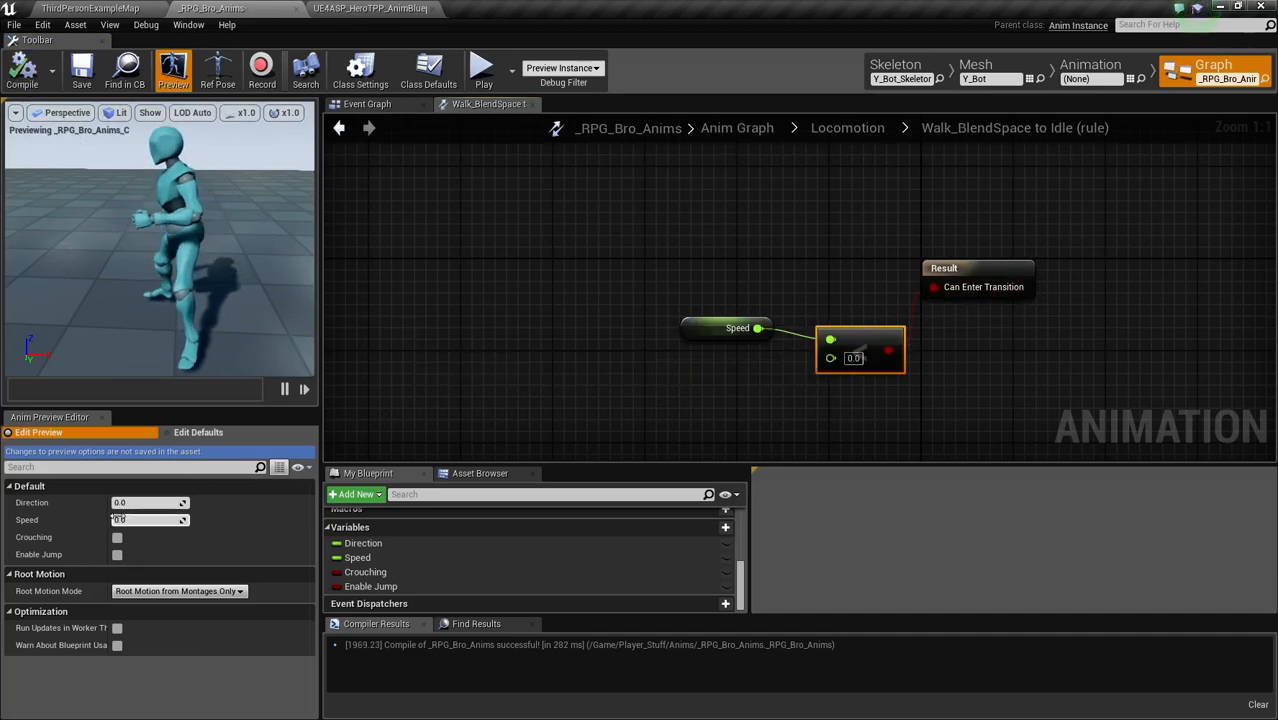
# Step: Preview the walk animation with Speed set to 10 and to 600
pyautogui.click(145, 523)
pyautogui.write('10')
pyautogui.press('Return')
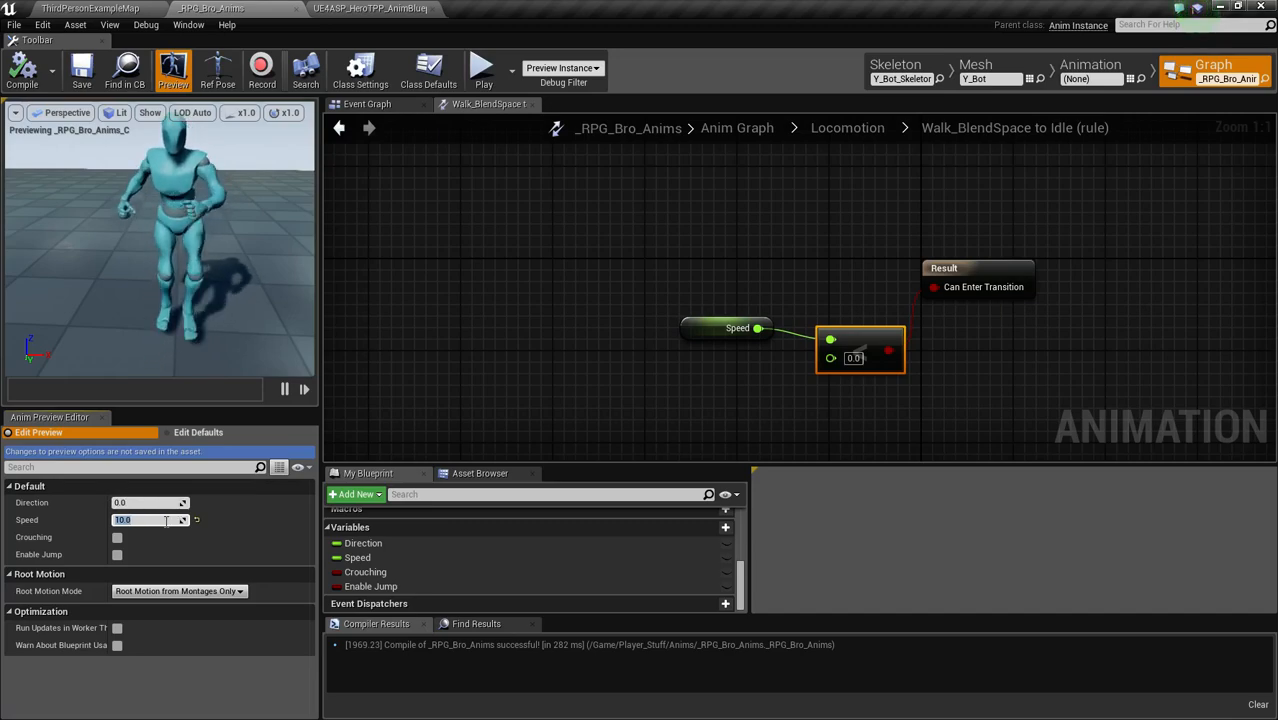
pyautogui.write('600')
pyautogui.press('Return')
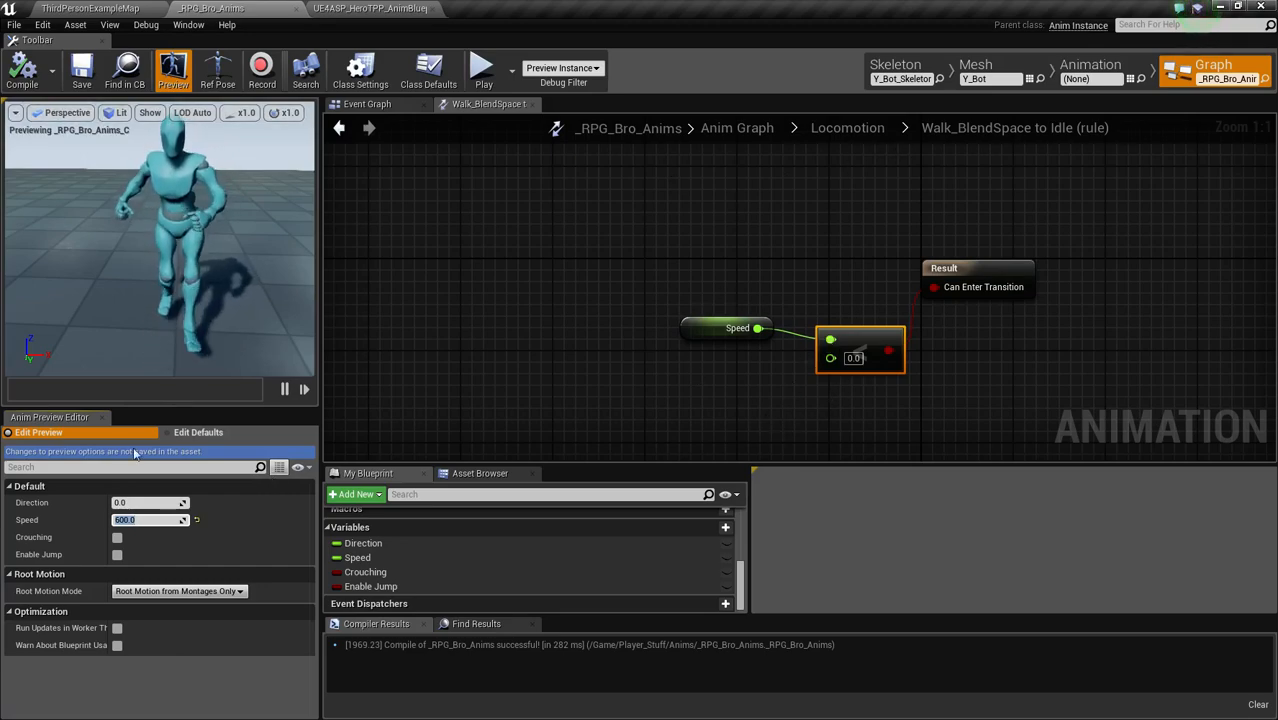
# Step: Set the less-than comparison's threshold to 10 in the Walk_BlendSpace to Idle rule and compile
pyautogui.click(854, 357)
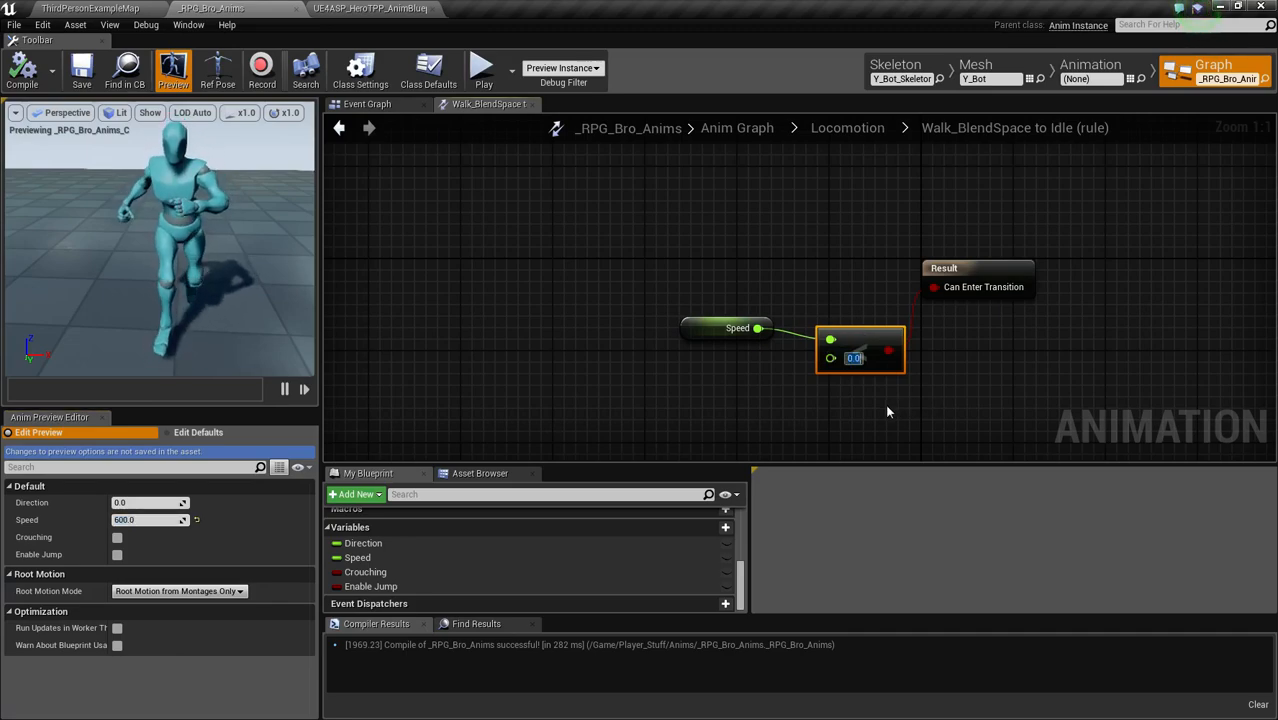
pyautogui.click(151, 520)
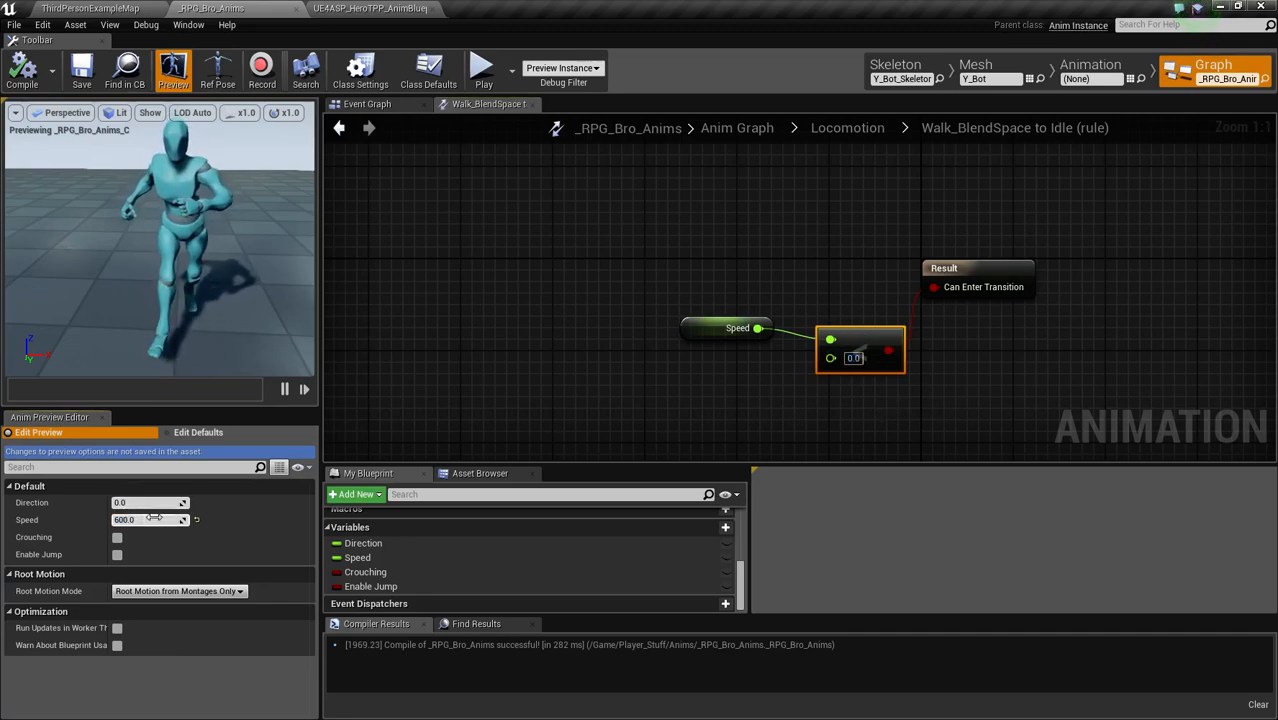
pyautogui.click(852, 359)
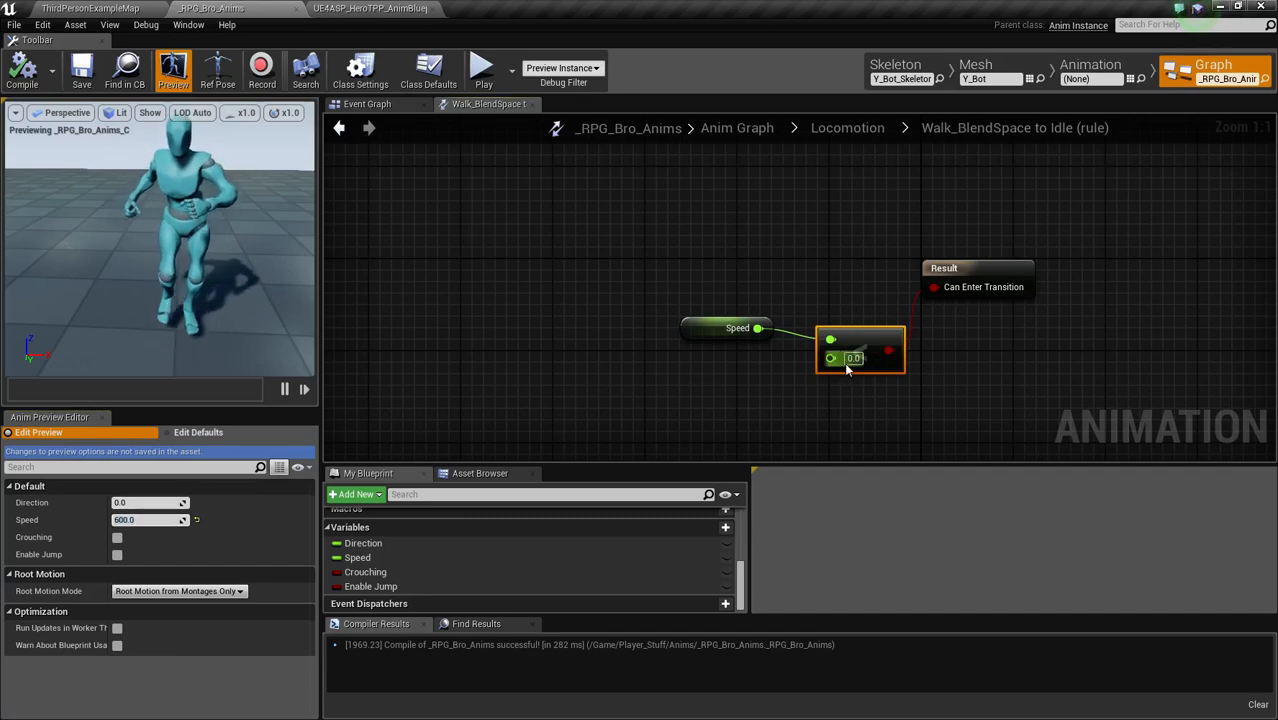
pyautogui.write('10')
pyautogui.press('Return')
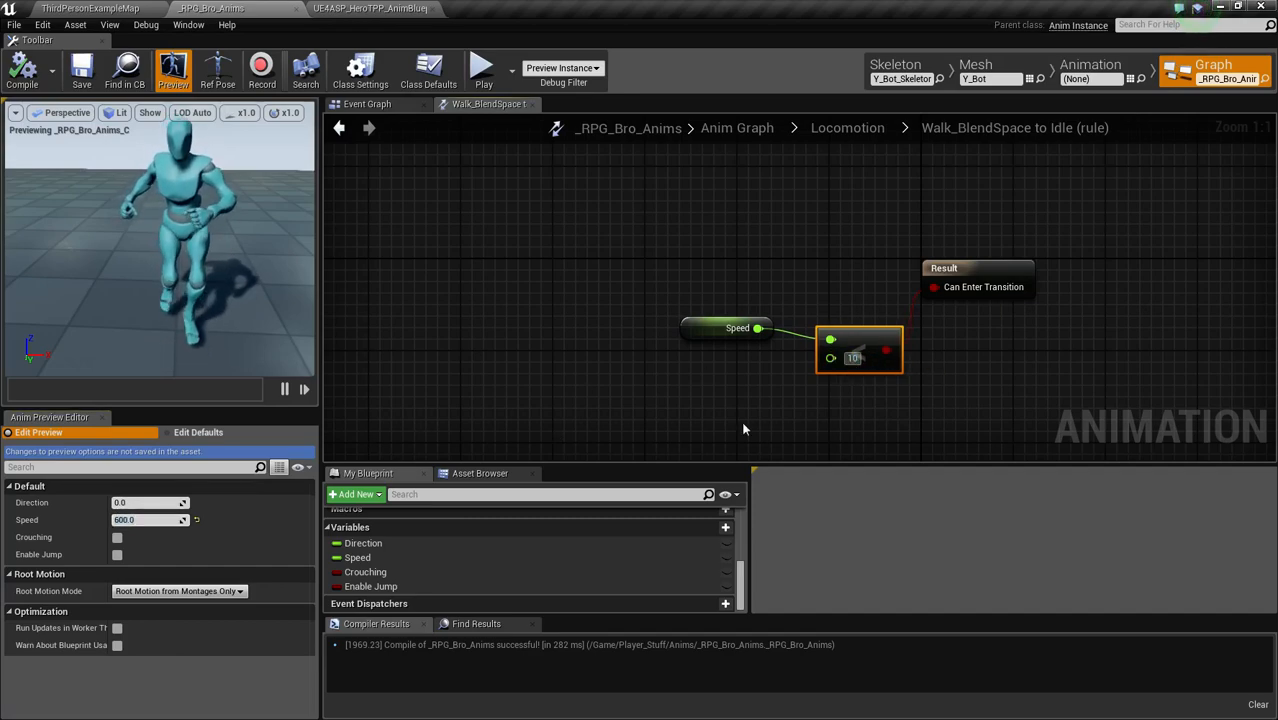
pyautogui.click(24, 72)
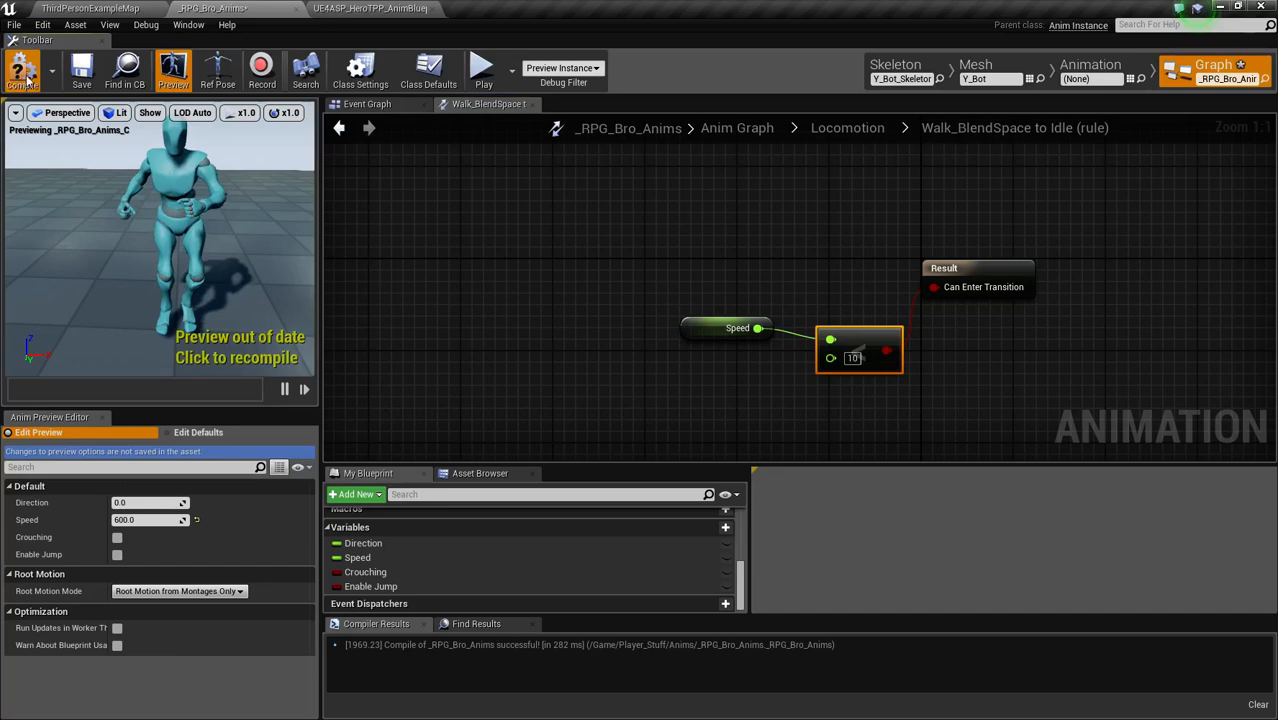
# Step: Test the return to Idle by previewing Speed at 10 and at 0
pyautogui.click(155, 519)
pyautogui.write('10')
pyautogui.press('Return')
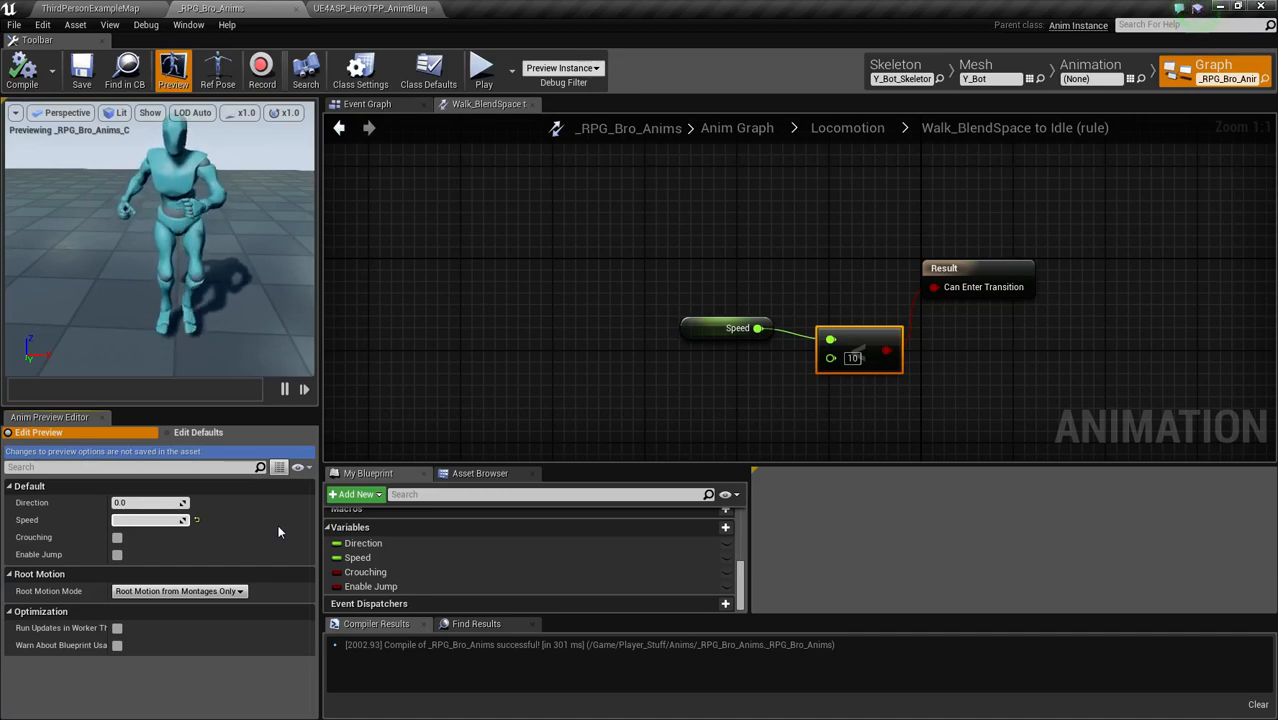
pyautogui.write('0')
pyautogui.press('Return')
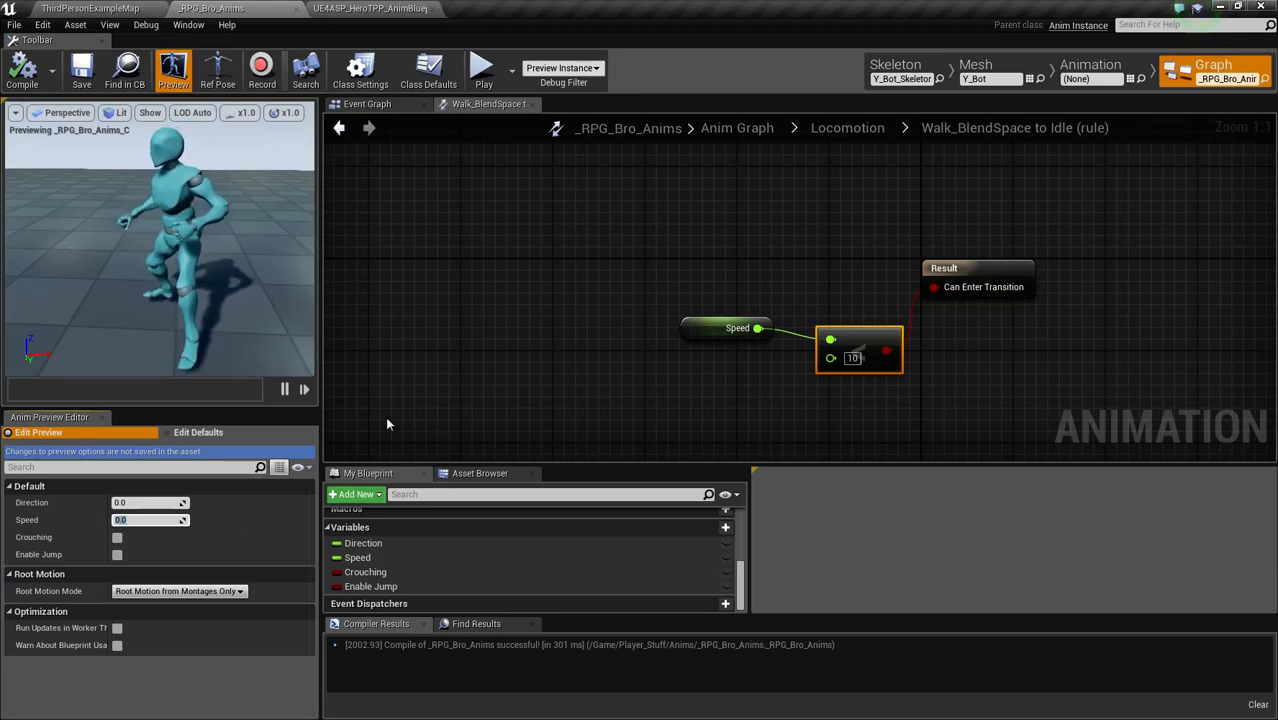
# Step: Preview directional walking at Speed 10 with Direction 90 and 360, and recompile the blueprint
pyautogui.click(118, 502)
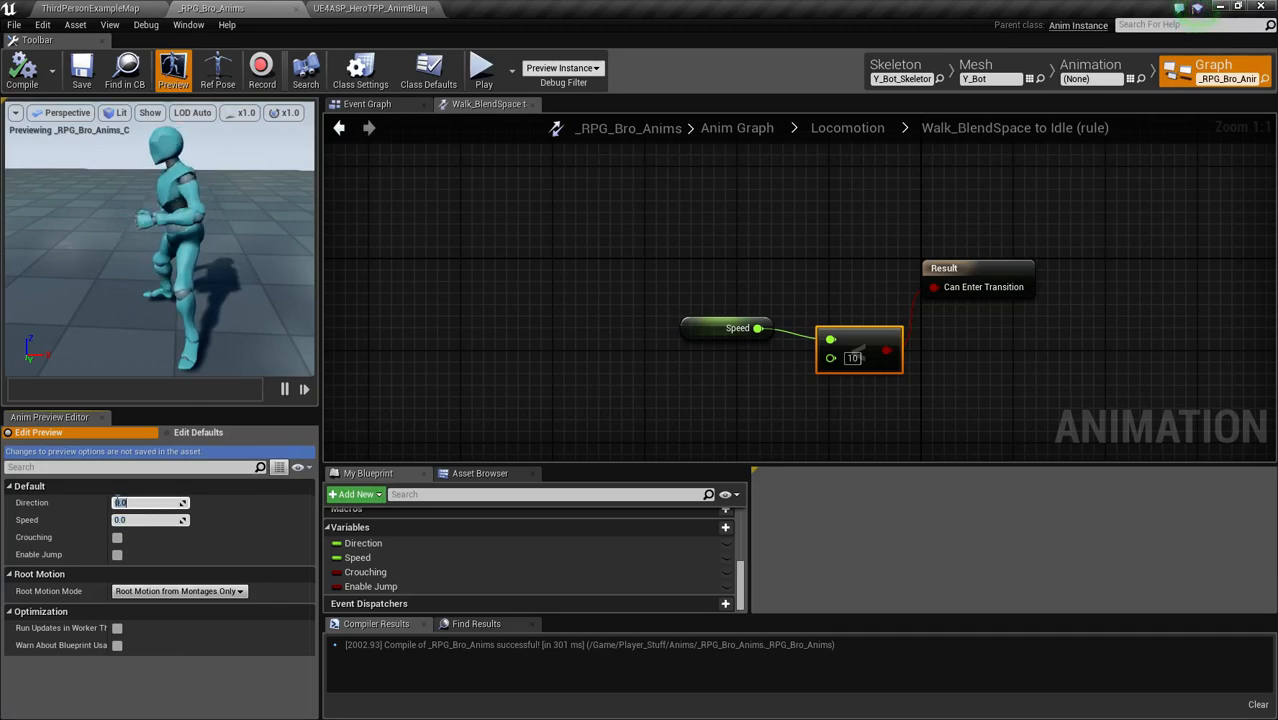
pyautogui.write('90')
pyautogui.press('Return')
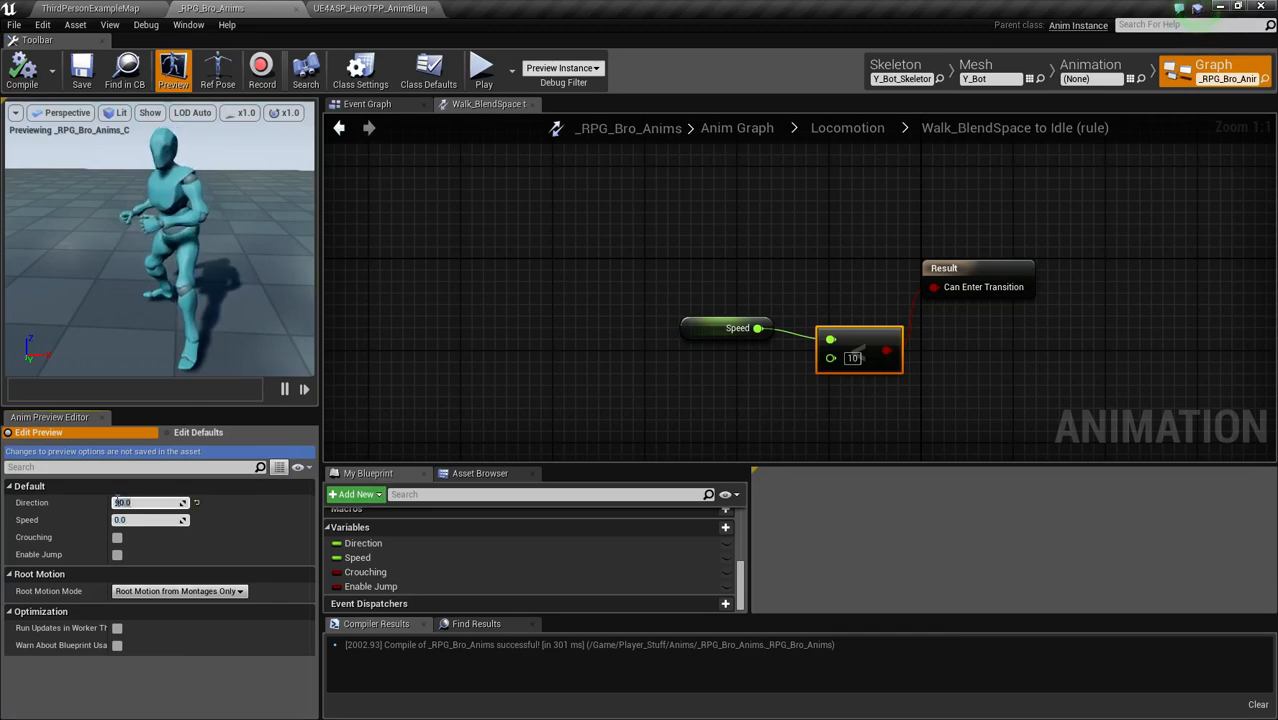
pyautogui.click(152, 520)
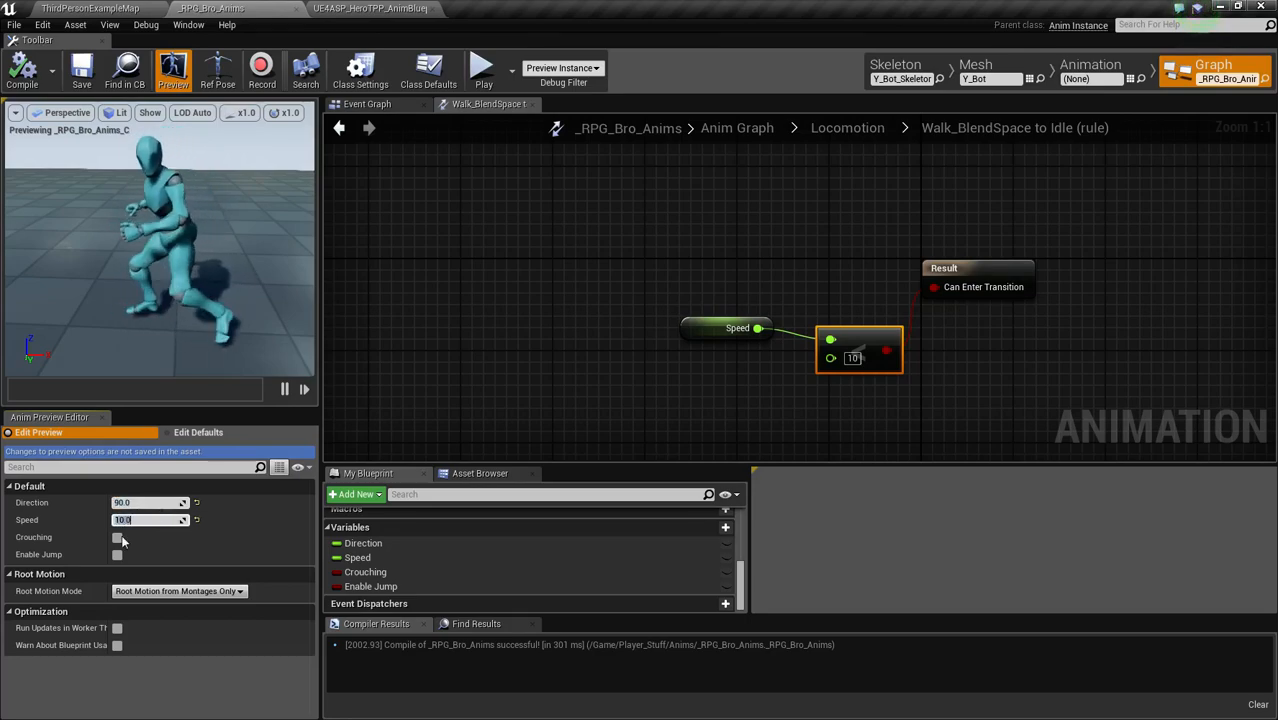
pyautogui.click(145, 506)
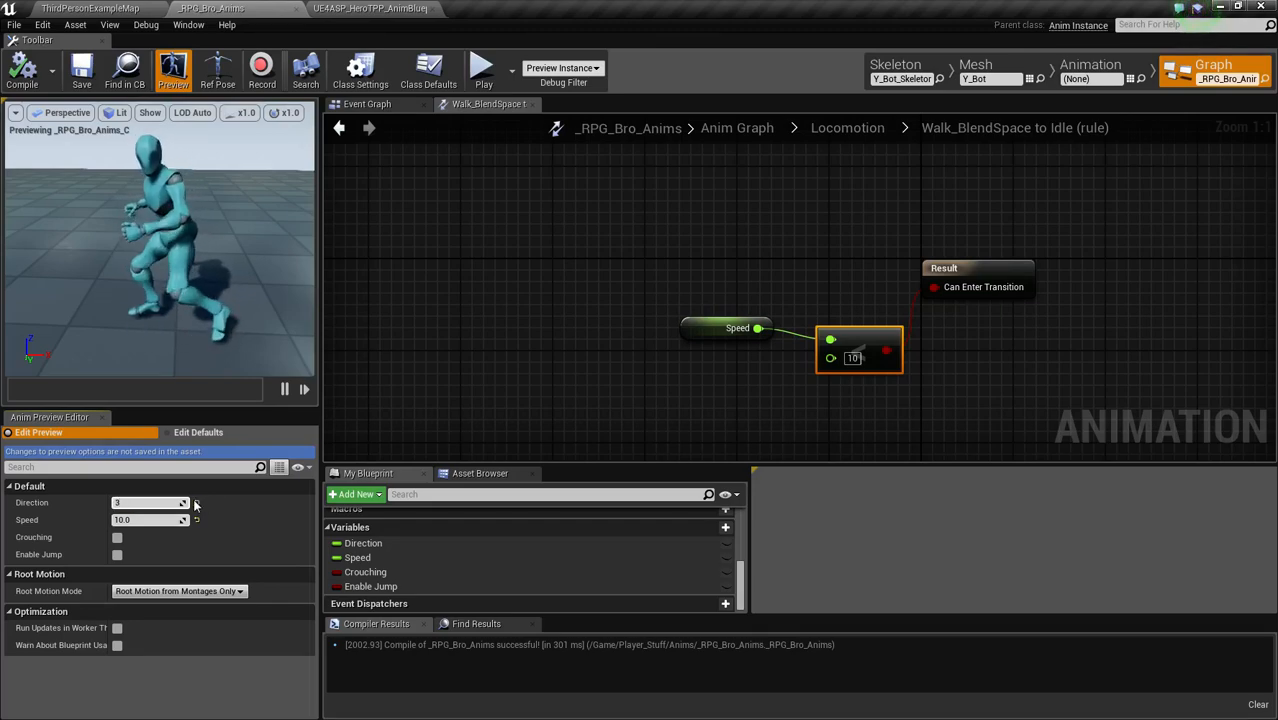
pyautogui.press('Return')
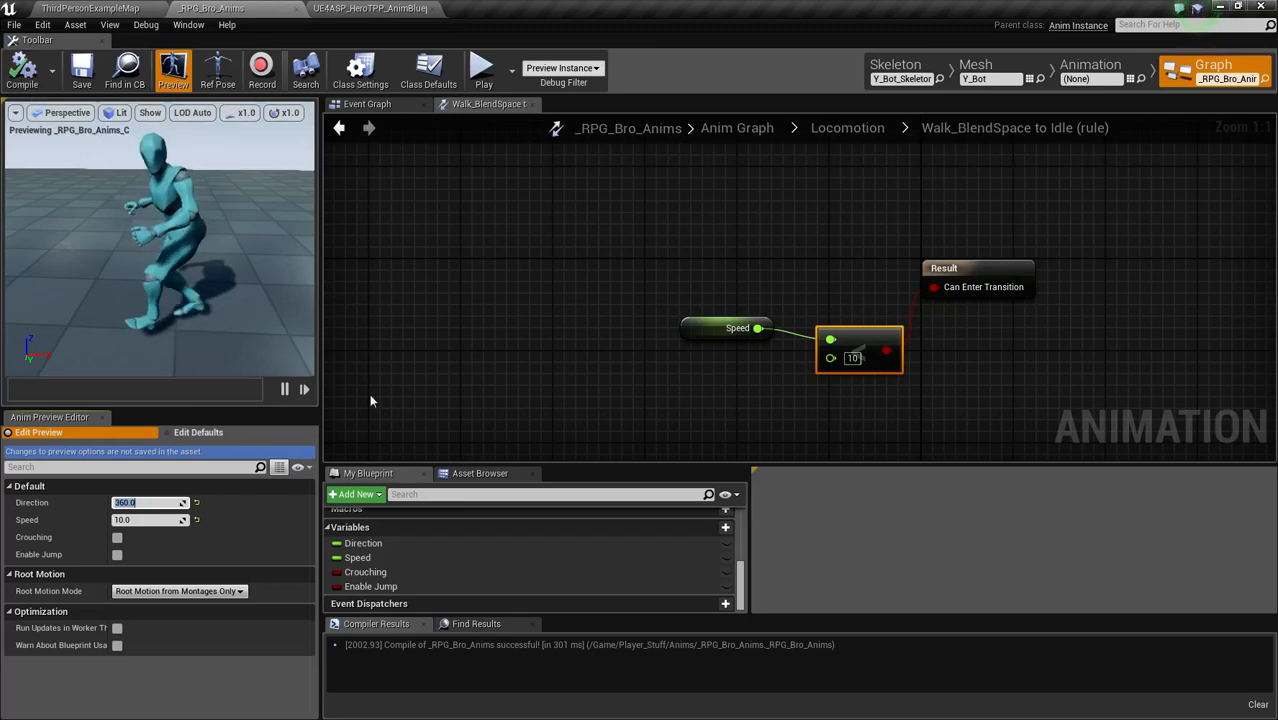
pyautogui.click(22, 70)
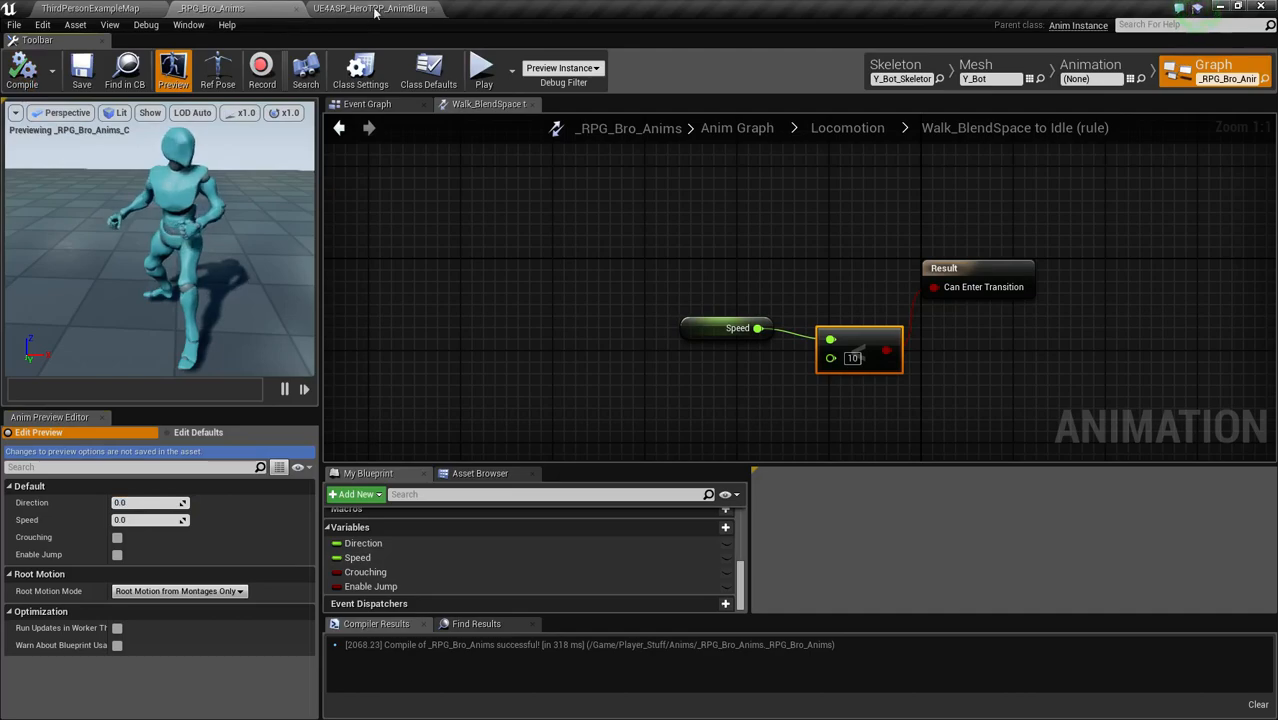
# Step: Close the UE4ASP_HeroTPP_AnimBlueprint editor and open the RPG_Dude blueprint from the Player_Stuff folder
pyautogui.click(436, 10)
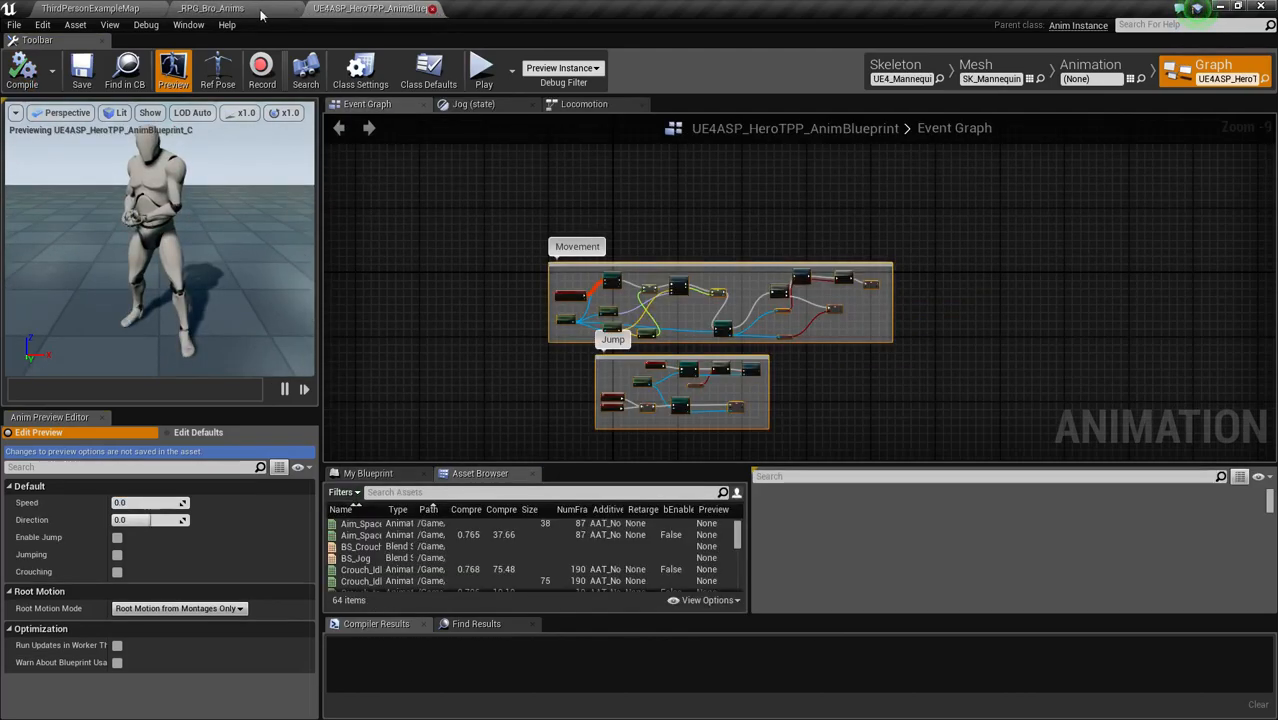
pyautogui.click(113, 13)
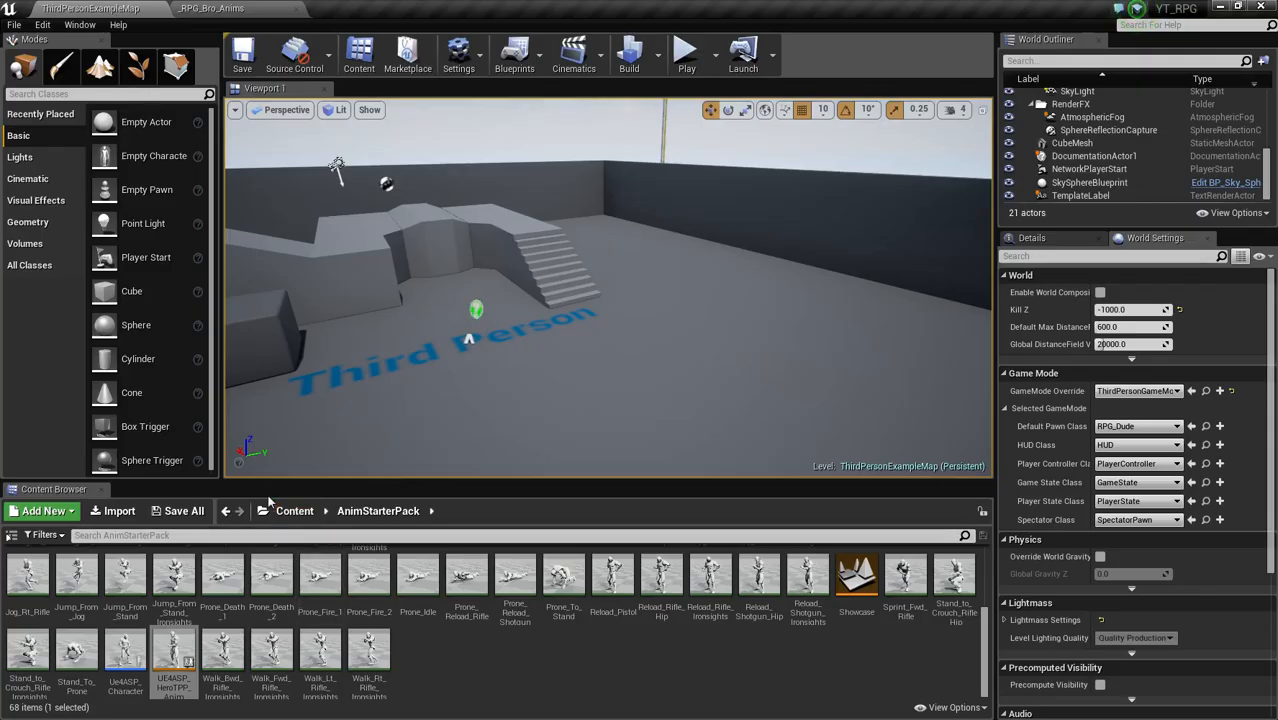
pyautogui.click(292, 511)
pyautogui.doubleClick(172, 585)
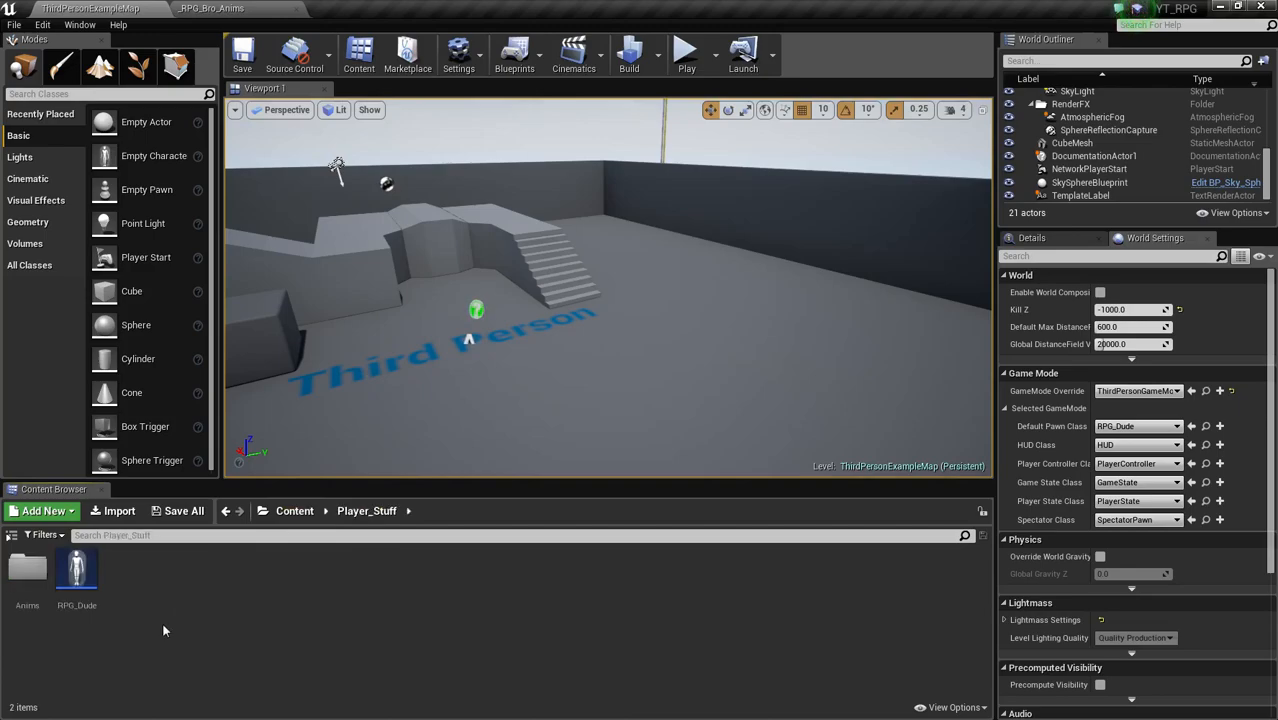
pyautogui.doubleClick(78, 590)
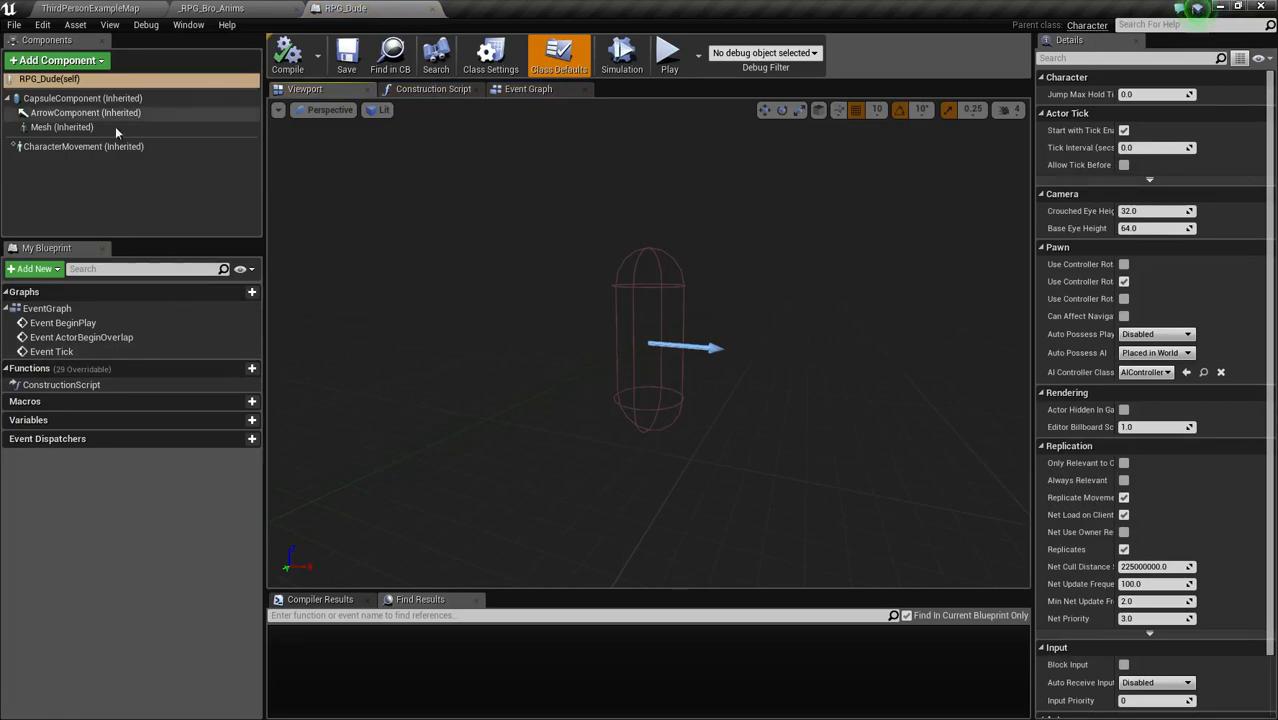
# Step: Assign Y_Bot as the skeletal mesh of RPG_Dude's inherited Mesh component
pyautogui.click(80, 127)
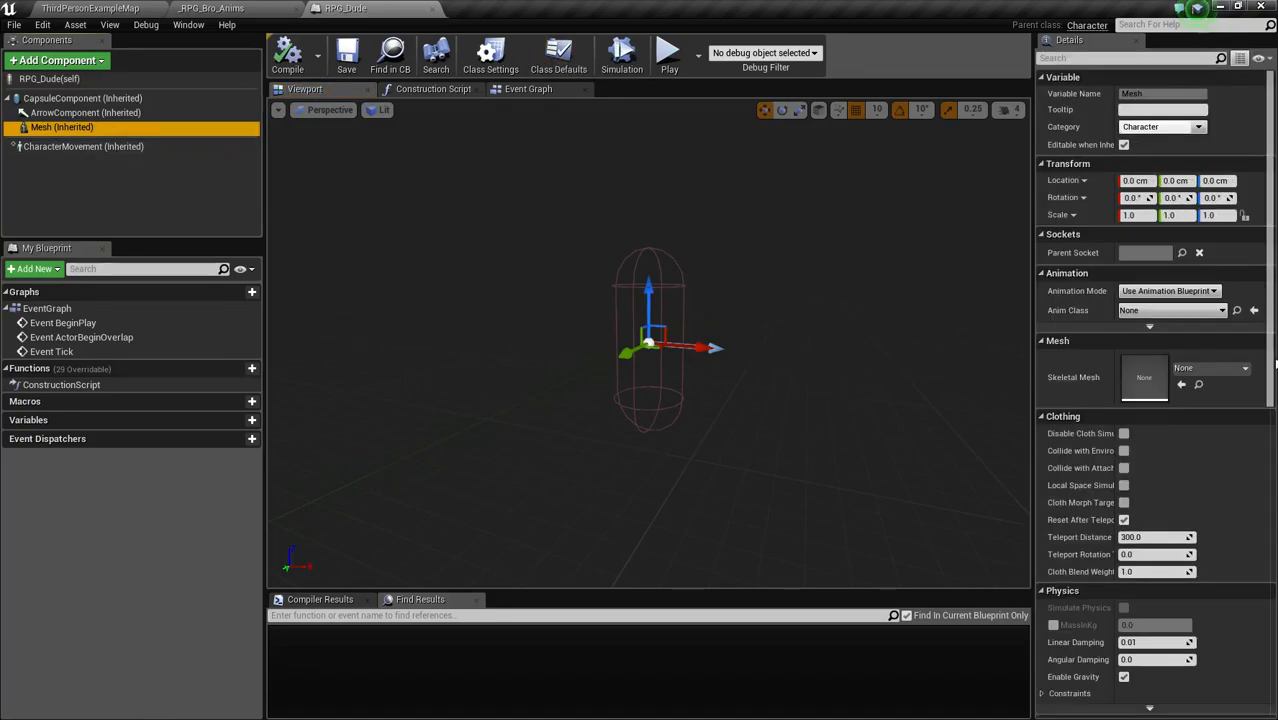
pyautogui.click(1229, 374)
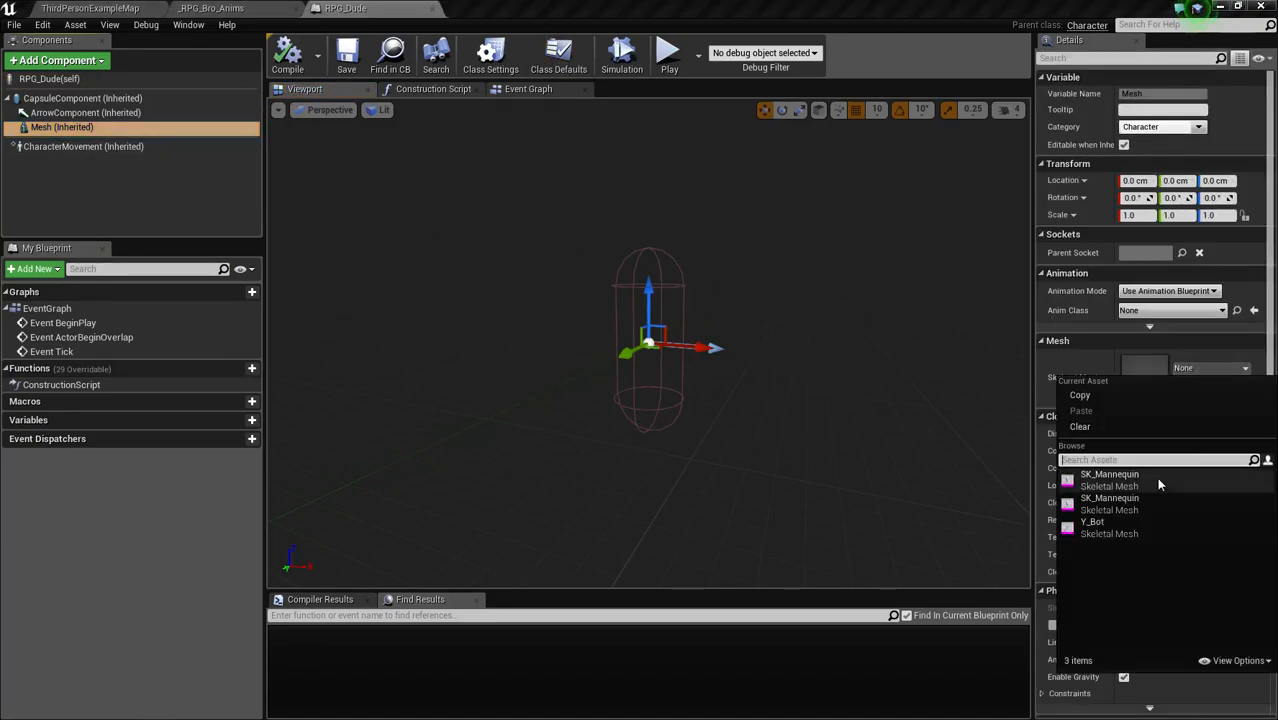
pyautogui.click(1145, 530)
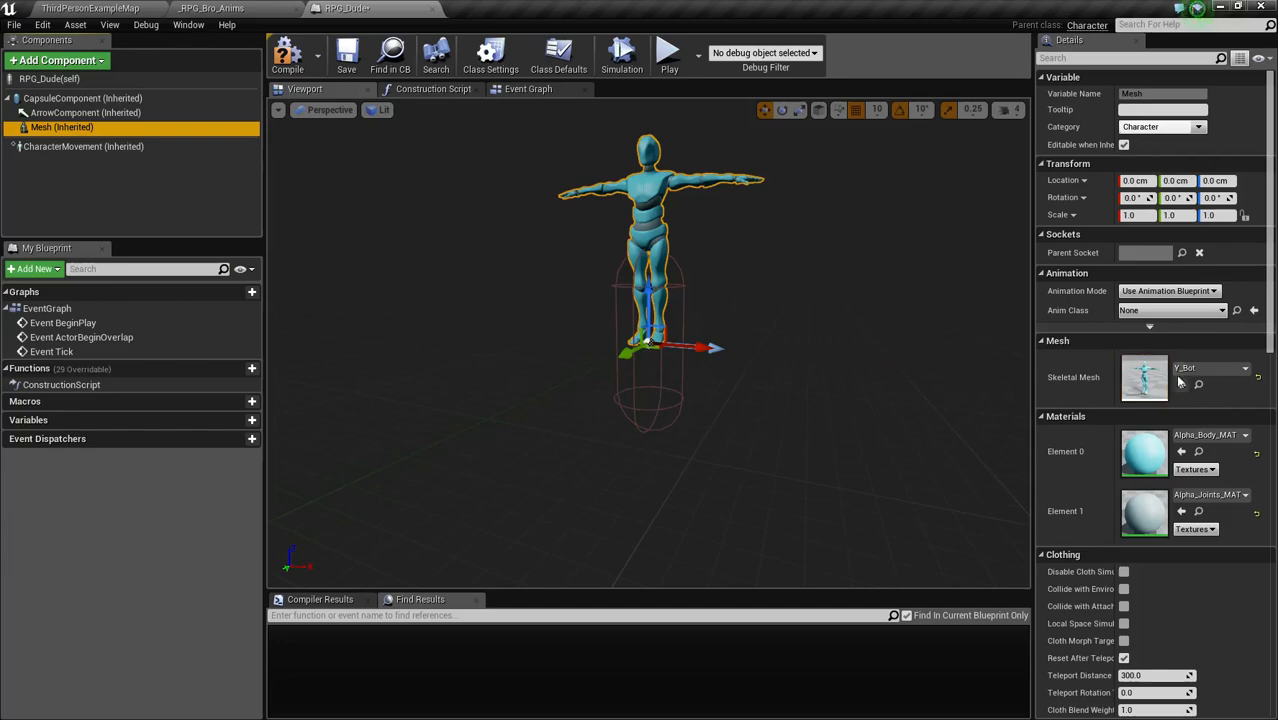
# Step: Try to assign _RPG_Bro_Anims as the Mesh component's Anim Class and compile RPG_Dude
pyautogui.click(1168, 311)
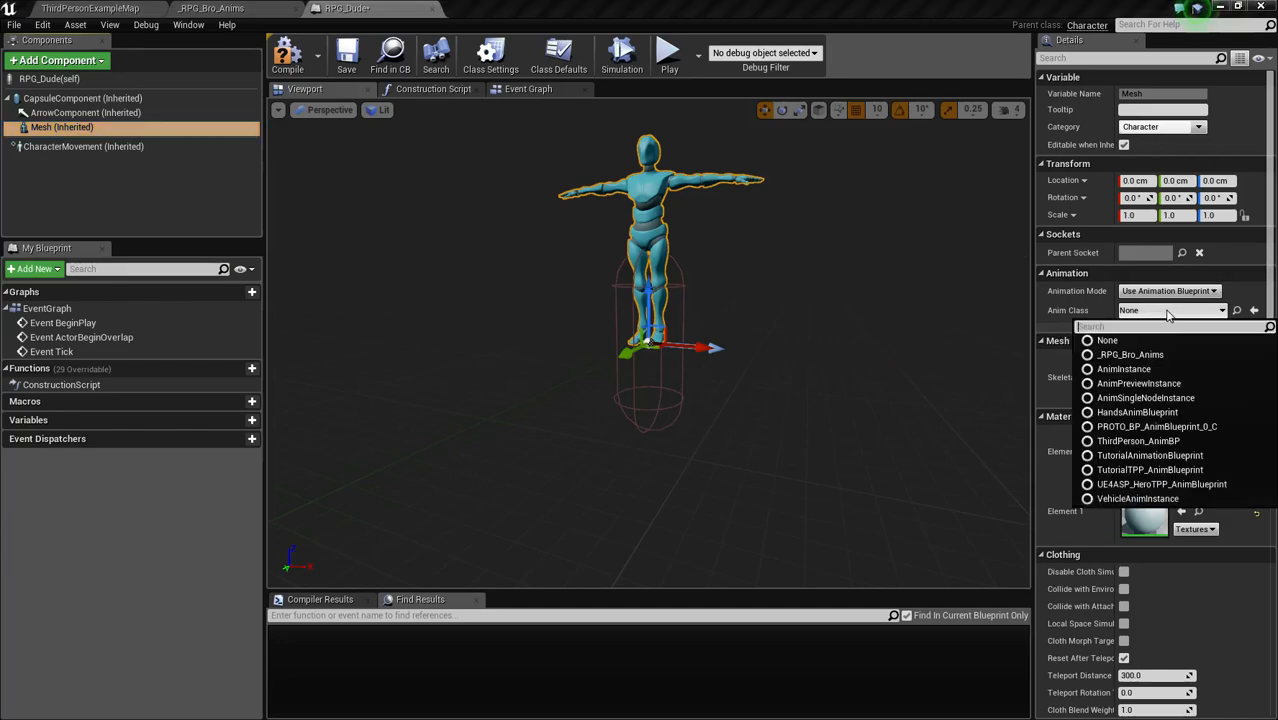
pyautogui.click(1156, 361)
pyautogui.click(306, 63)
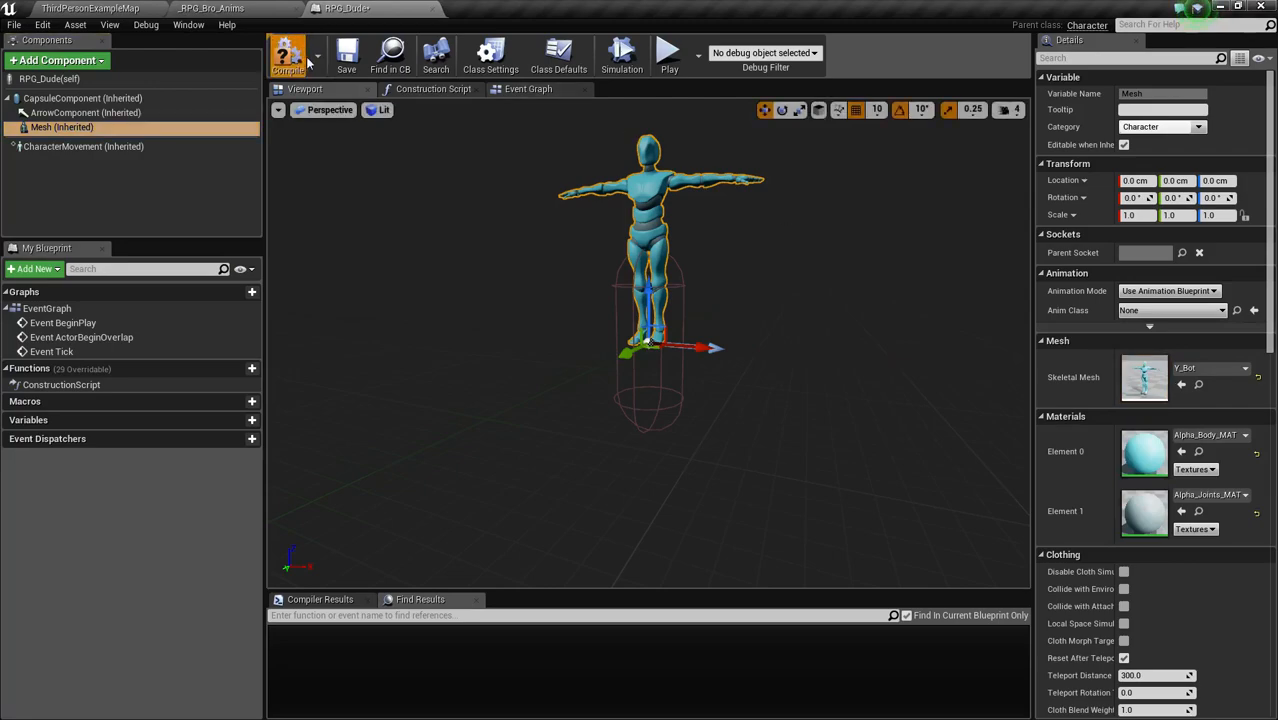
pyautogui.moveTo(638, 183); pyautogui.dragTo(638, 198)
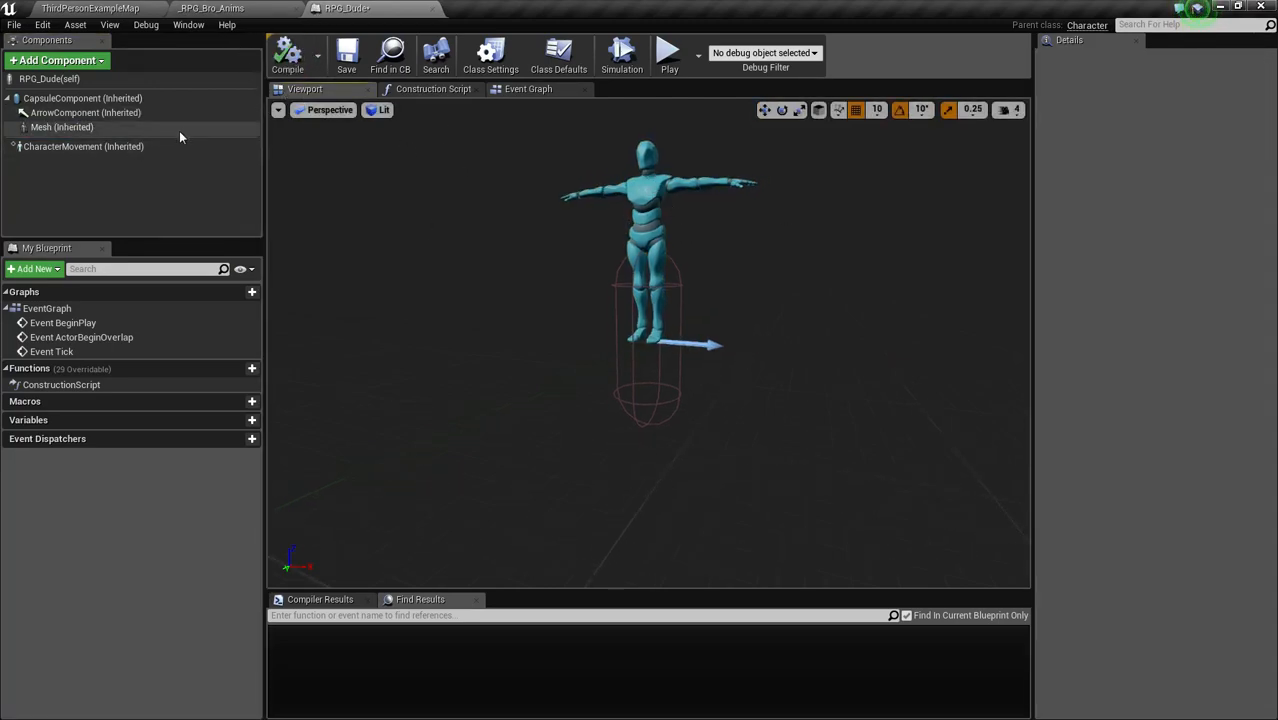
pyautogui.click(62, 127)
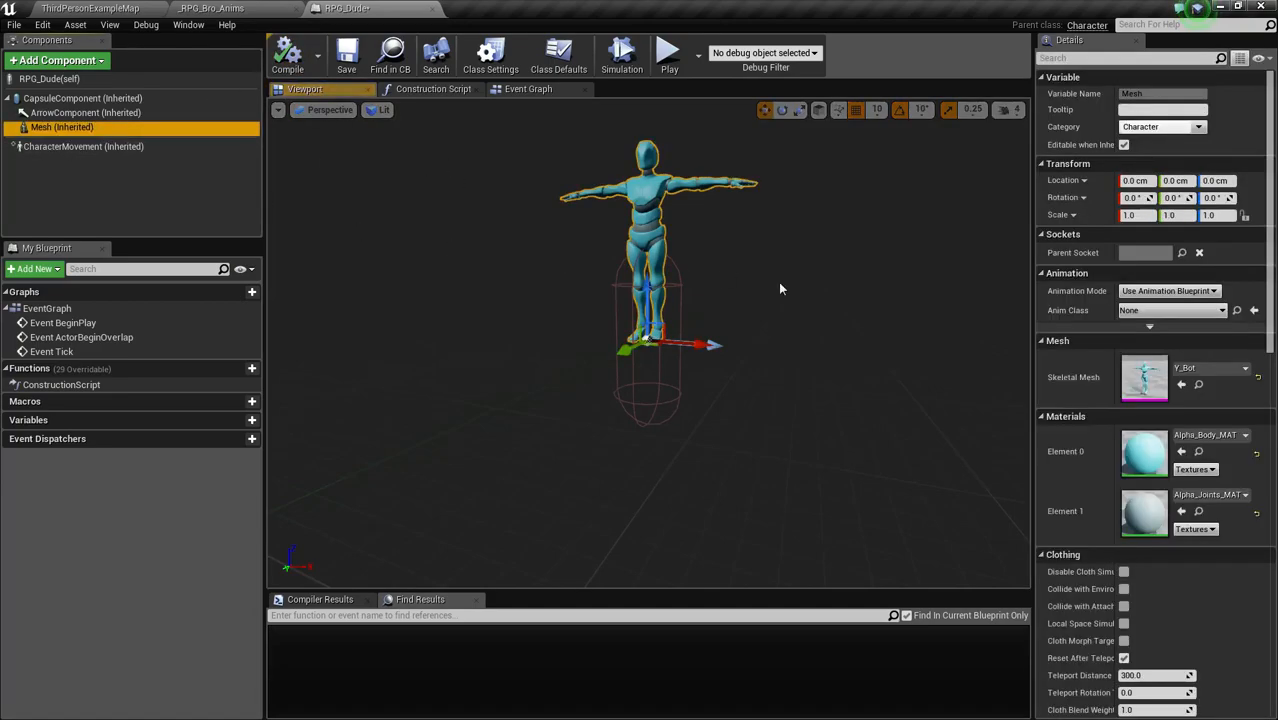
pyautogui.click(1146, 312)
pyautogui.press('Escape')
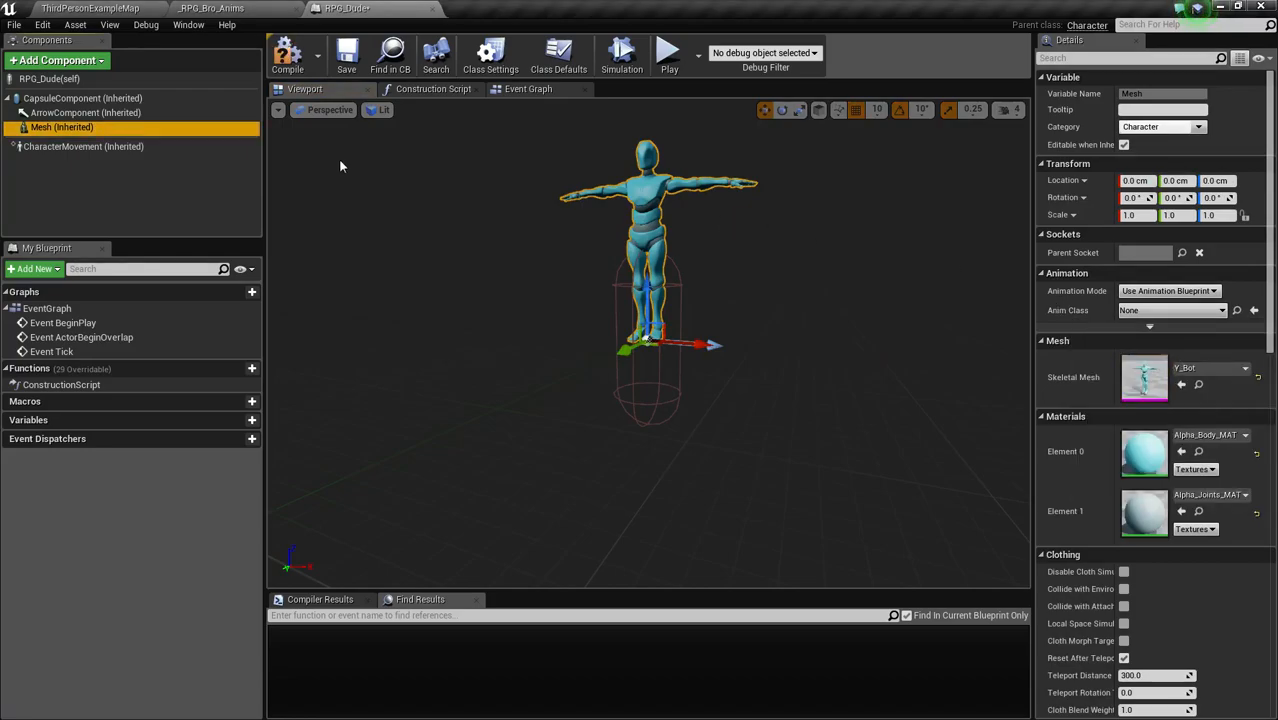
pyautogui.keyDown('ctrl'); pyautogui.click(93, 127); pyautogui.keyUp('ctrl')
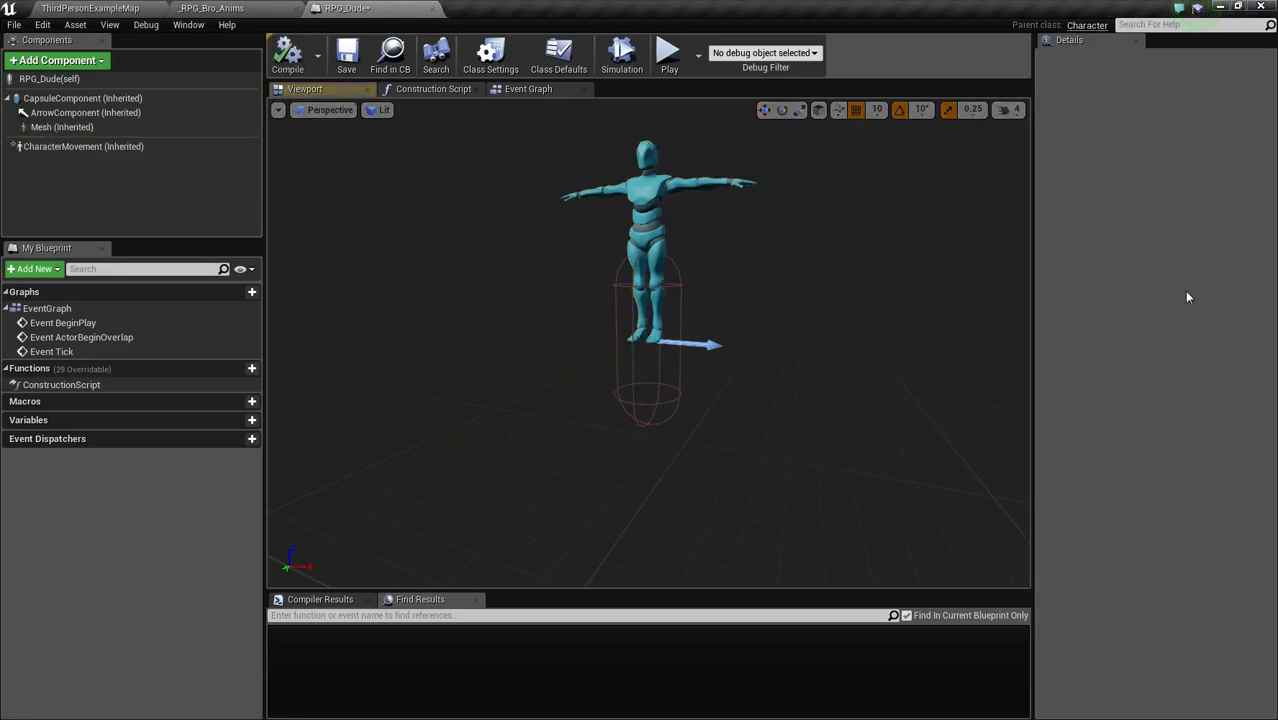
pyautogui.click(93, 127)
# Step: Rename the _RPG_Bro_Anims animation blueprint in the Anims folder to RPG_Bro_Anims
pyautogui.click(177, 8)
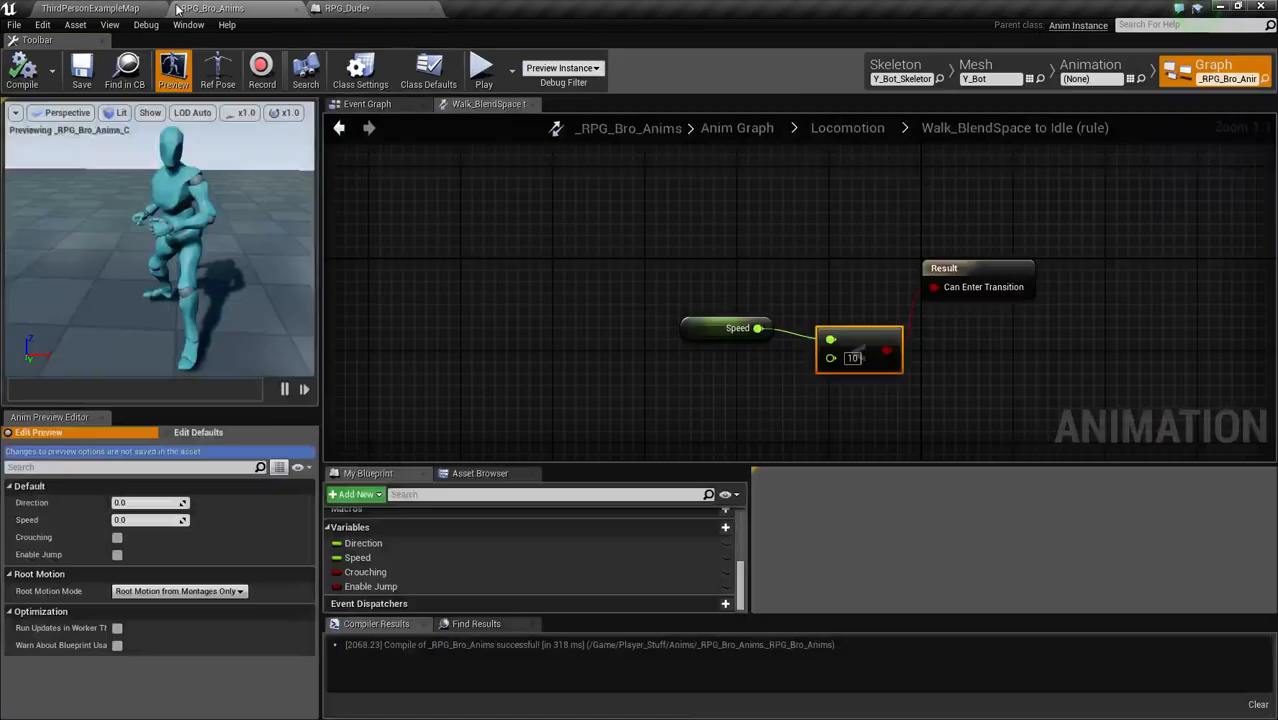
pyautogui.click(90, 8)
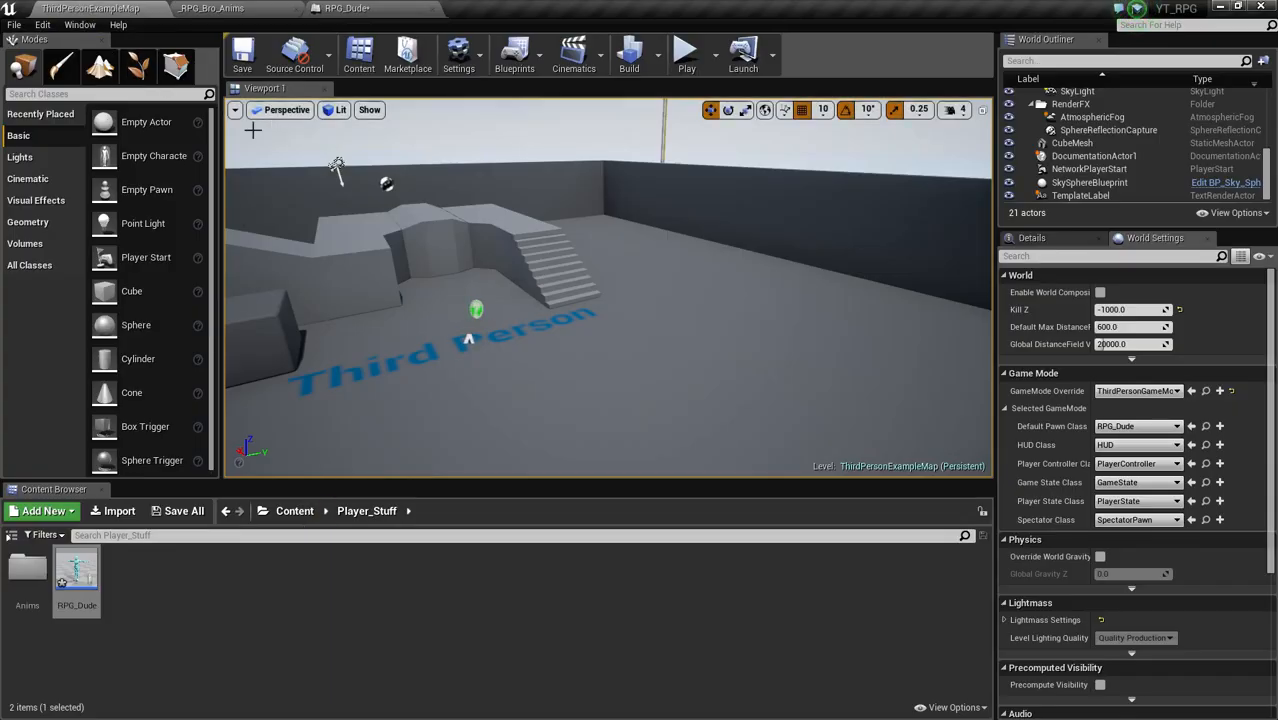
pyautogui.doubleClick(5, 568)
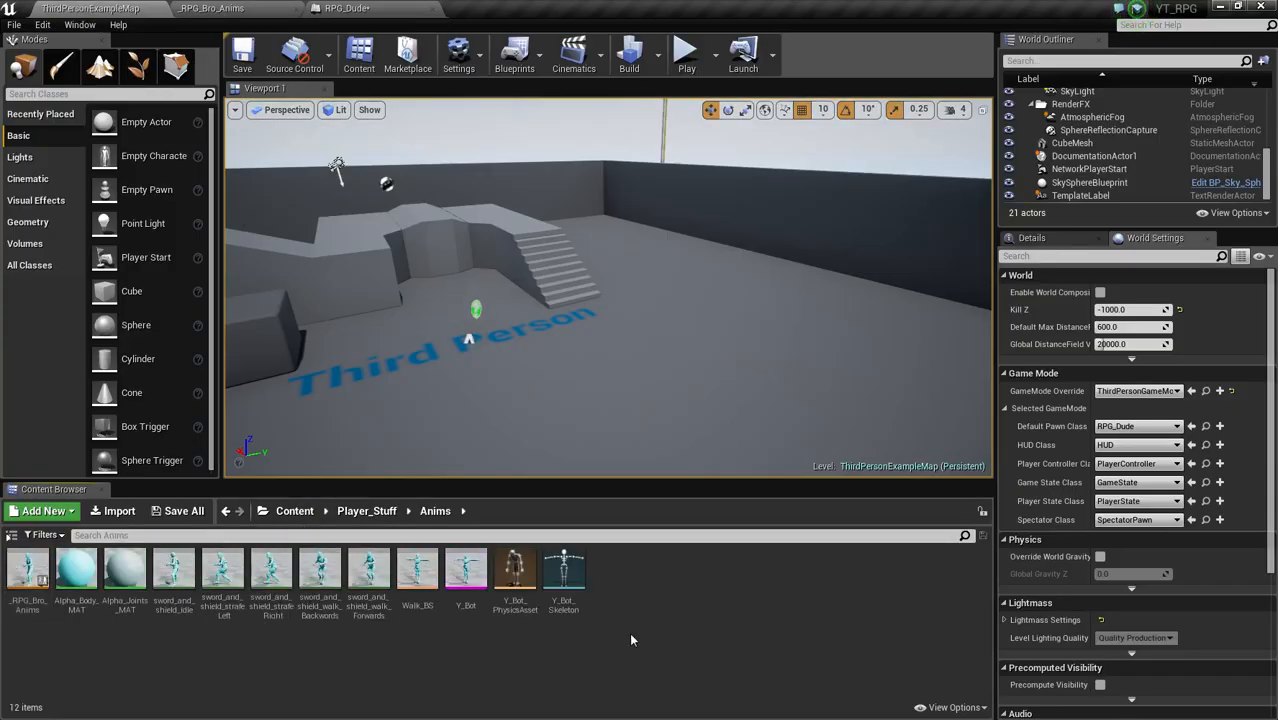
pyautogui.click(17, 592)
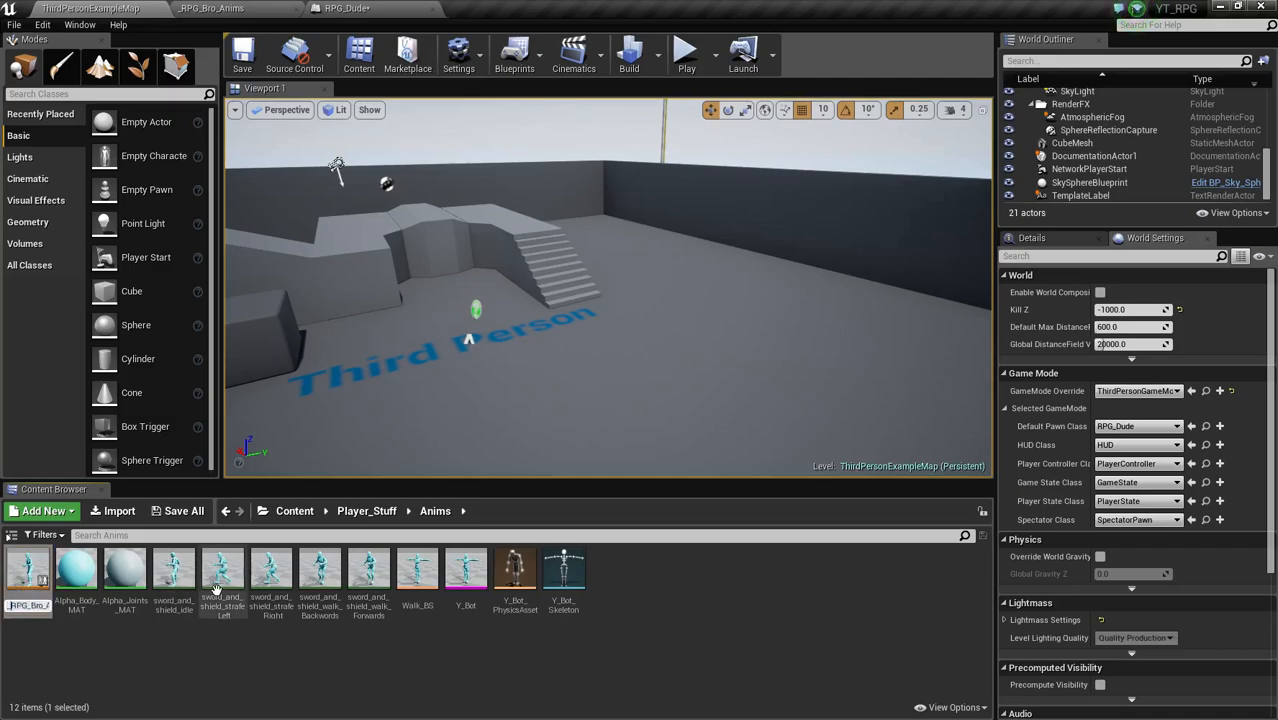
pyautogui.press('Return')
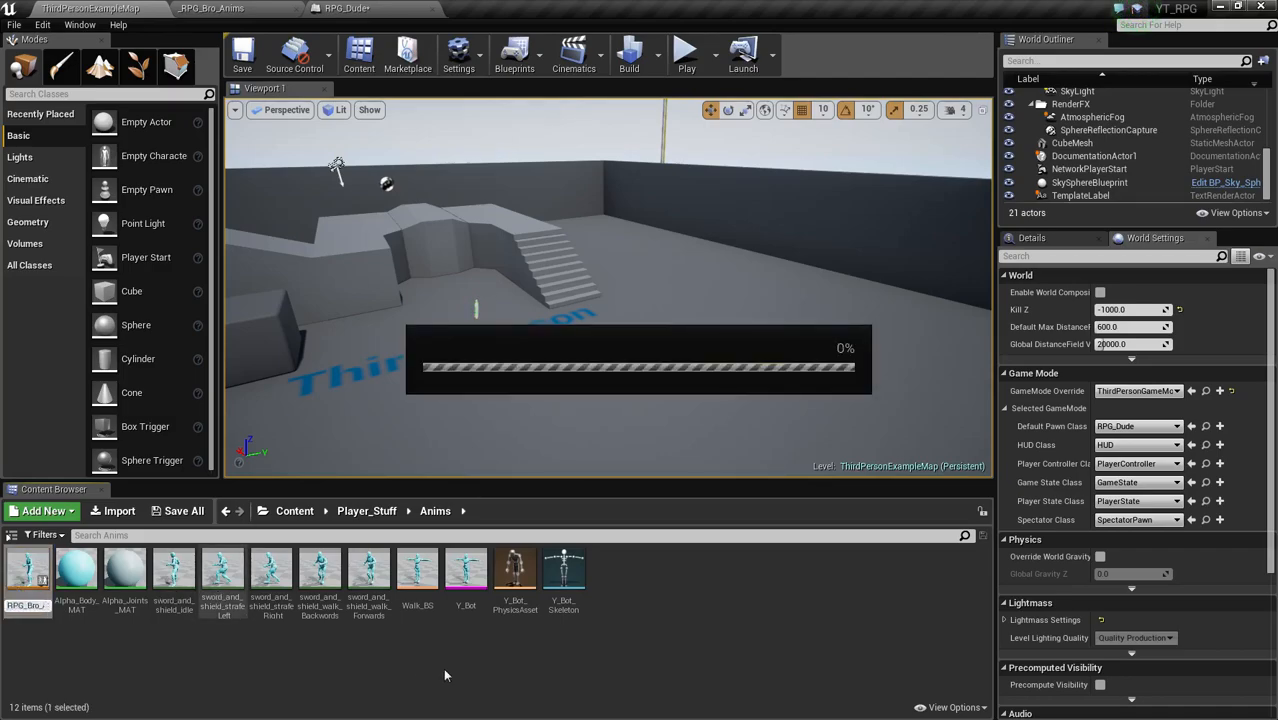
# Step: Set the Anim Class of RPG_Dude's Mesh component to RPG_Bro_Anims
pyautogui.click(327, 7)
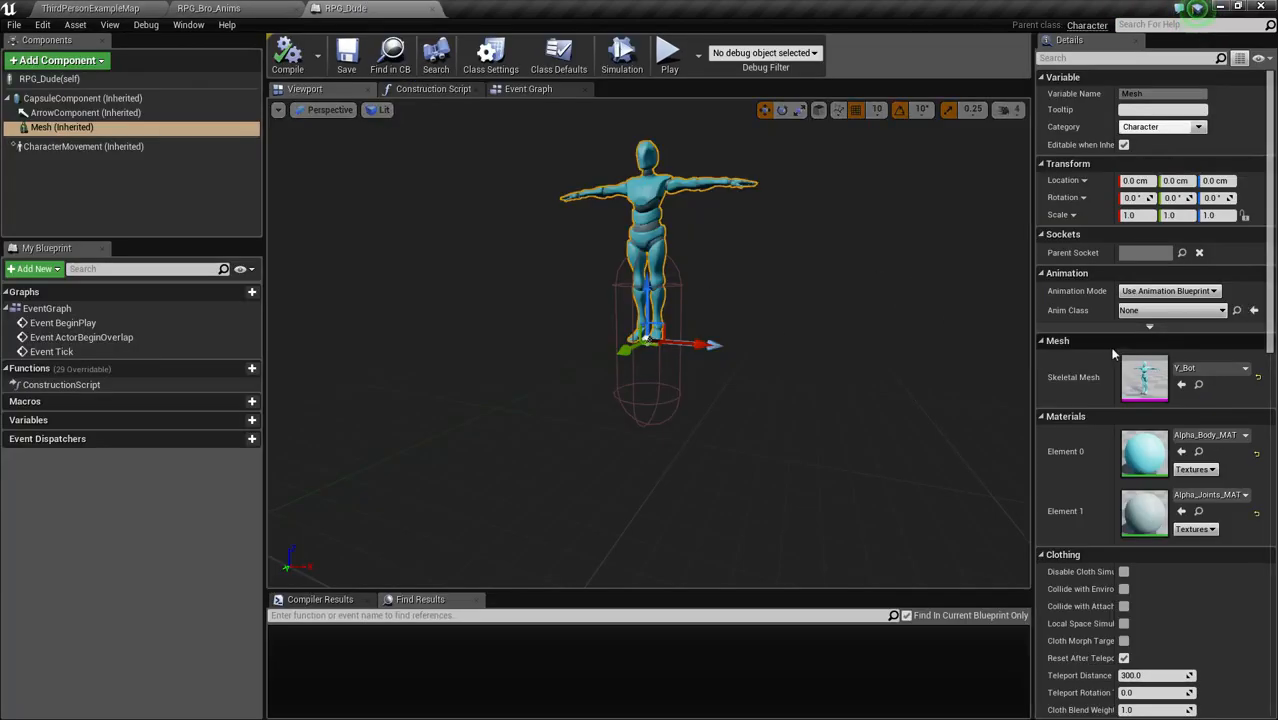
pyautogui.click(1160, 311)
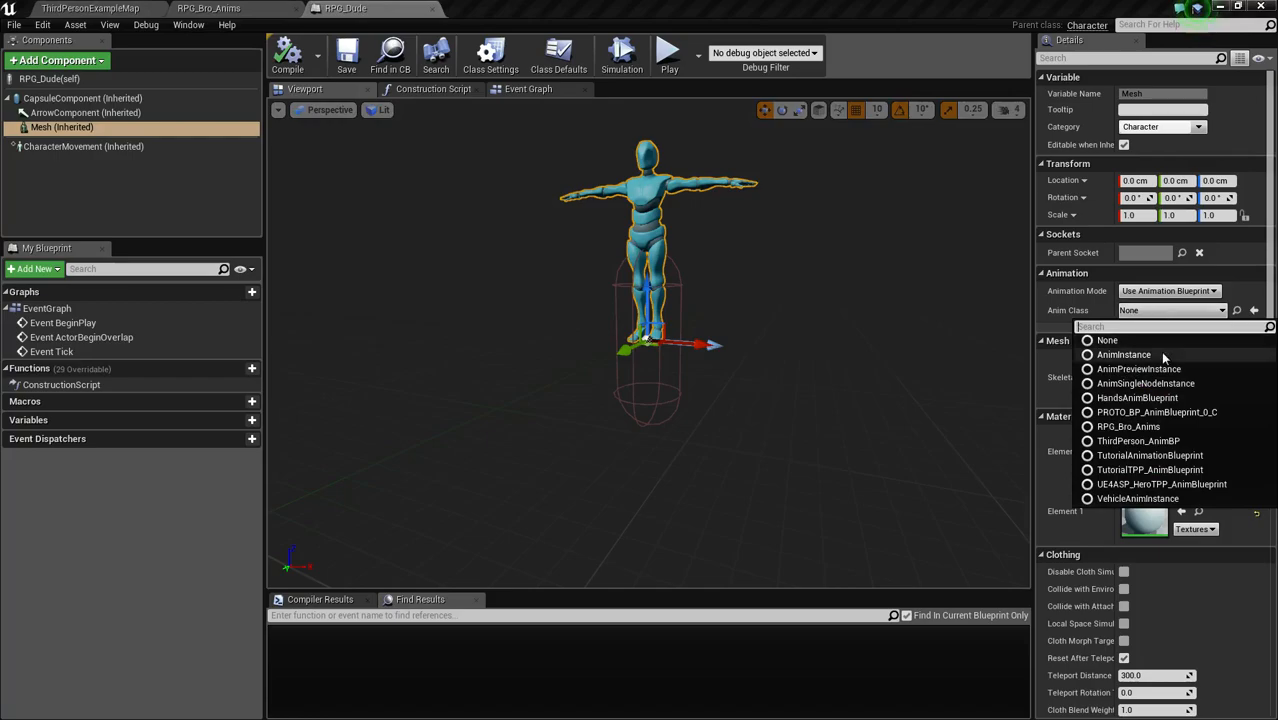
pyautogui.click(1176, 427)
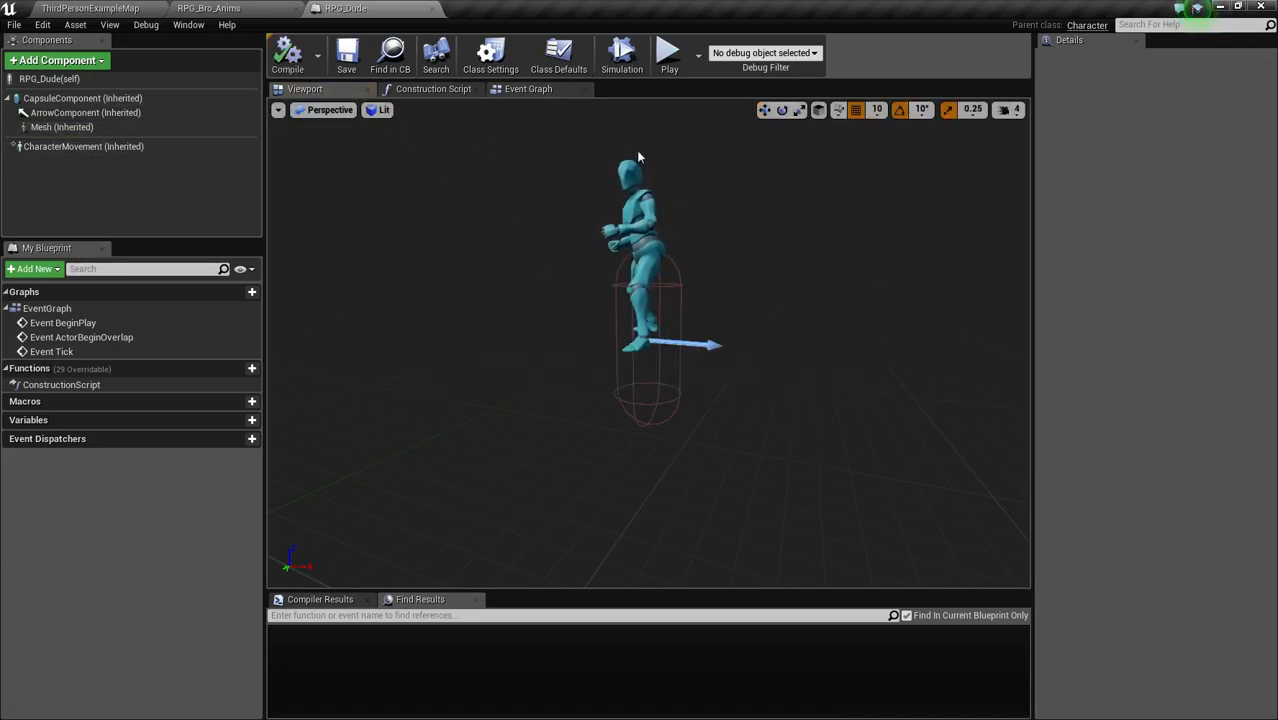
# Step: Rotate the character mesh to -90° about Z so it faces along the capsule's arrow
pyautogui.moveTo(672, 255); pyautogui.dragTo(712, 215, button='right')
pyautogui.moveTo(653, 283)
pyautogui.mouseDown(button='right')
pyautogui.moveTo(633, 278)
pyautogui.moveTo(642, 300)
pyautogui.moveTo(685, 300)
pyautogui.moveTo(653, 283)
pyautogui.mouseUp(button='right')
pyautogui.click(602, 451)
pyautogui.moveTo(602, 451); pyautogui.dragTo(573, 409, button='right')
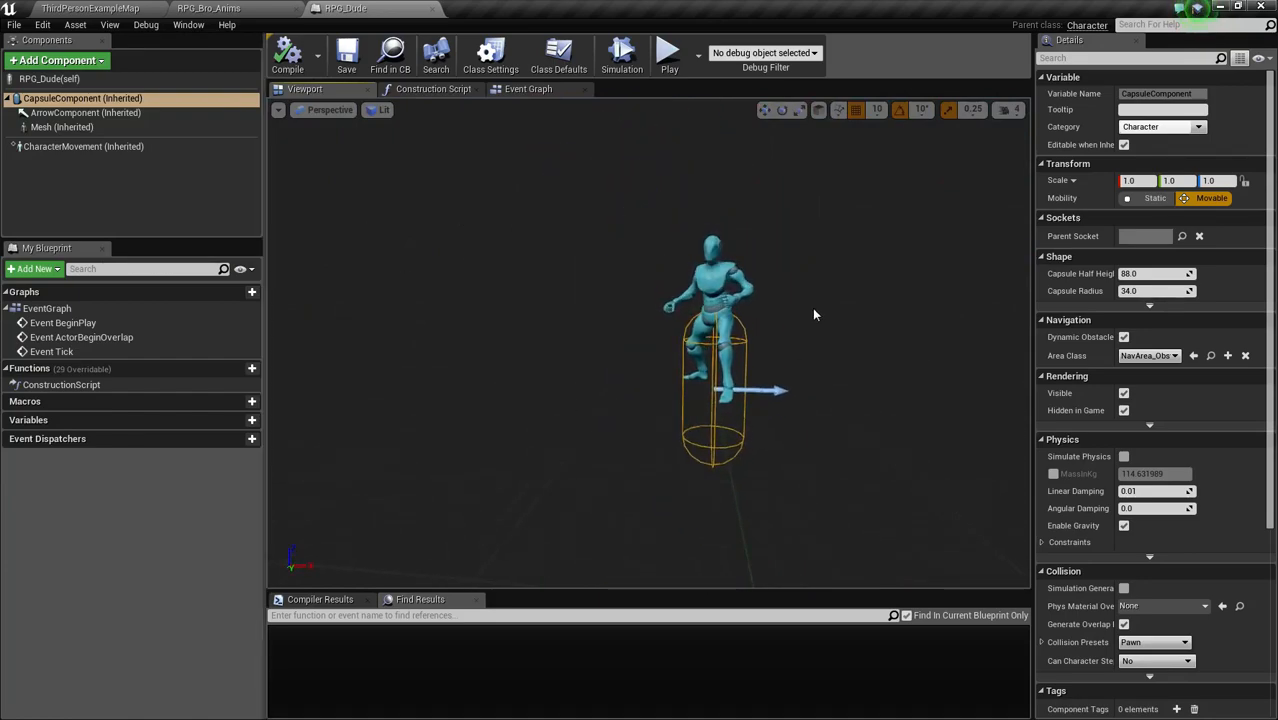
pyautogui.moveTo(814, 315); pyautogui.dragTo(841, 315, button='right')
pyautogui.click(672, 280)
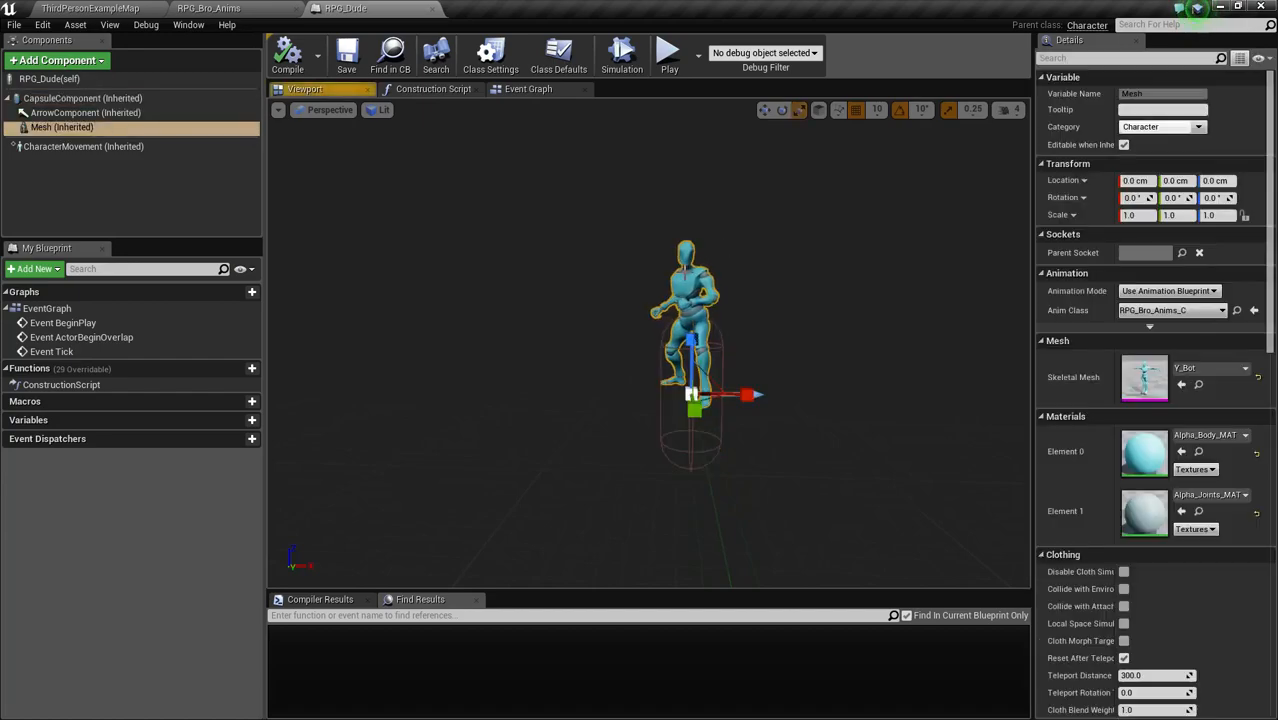
pyautogui.press('e')
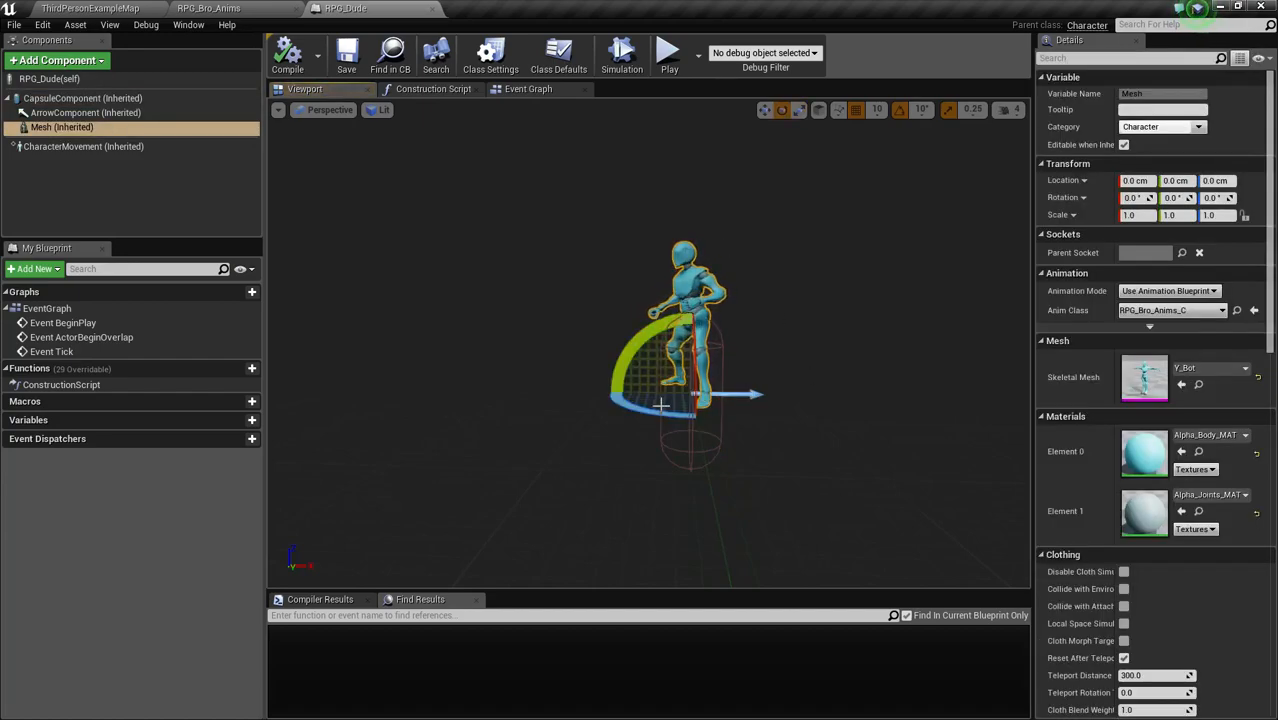
pyautogui.moveTo(661, 403); pyautogui.dragTo(772, 400)
pyautogui.moveTo(664, 414); pyautogui.dragTo(556, 410, button='right')
pyautogui.press('d')
pyautogui.press('w')
pyautogui.press('s')
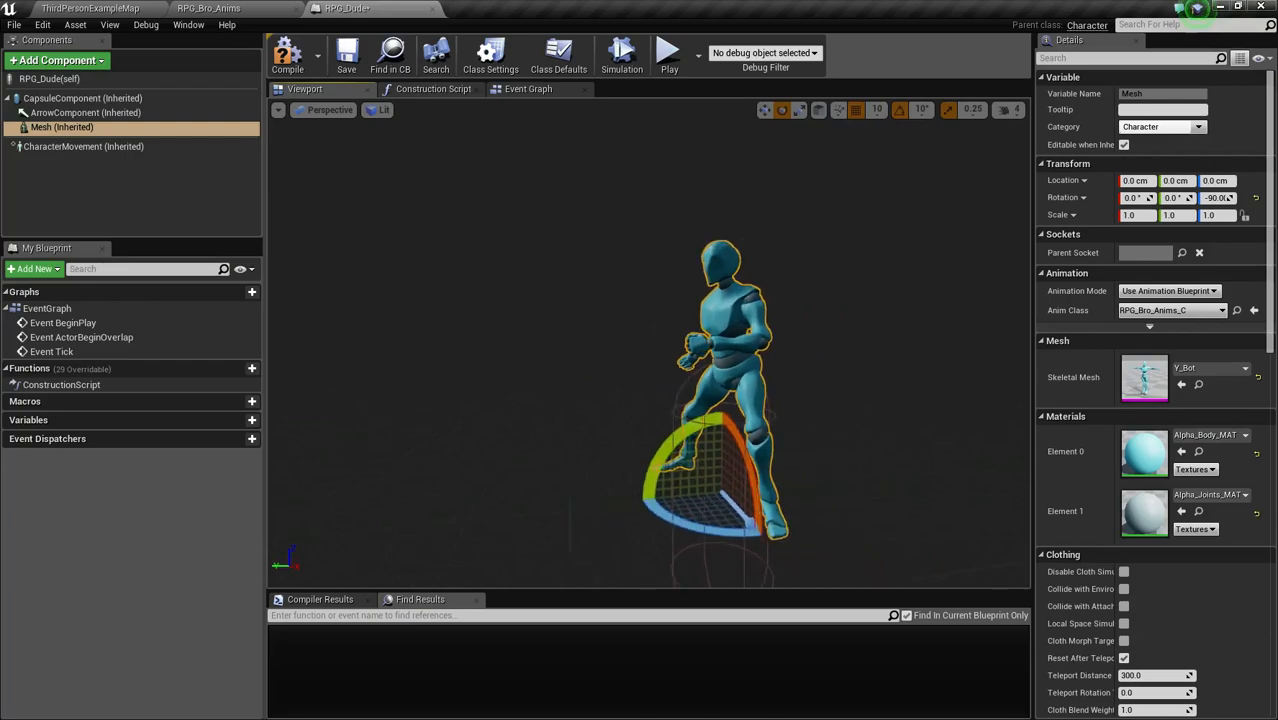
pyautogui.moveTo(790, 335); pyautogui.dragTo(785, 362, button='right')
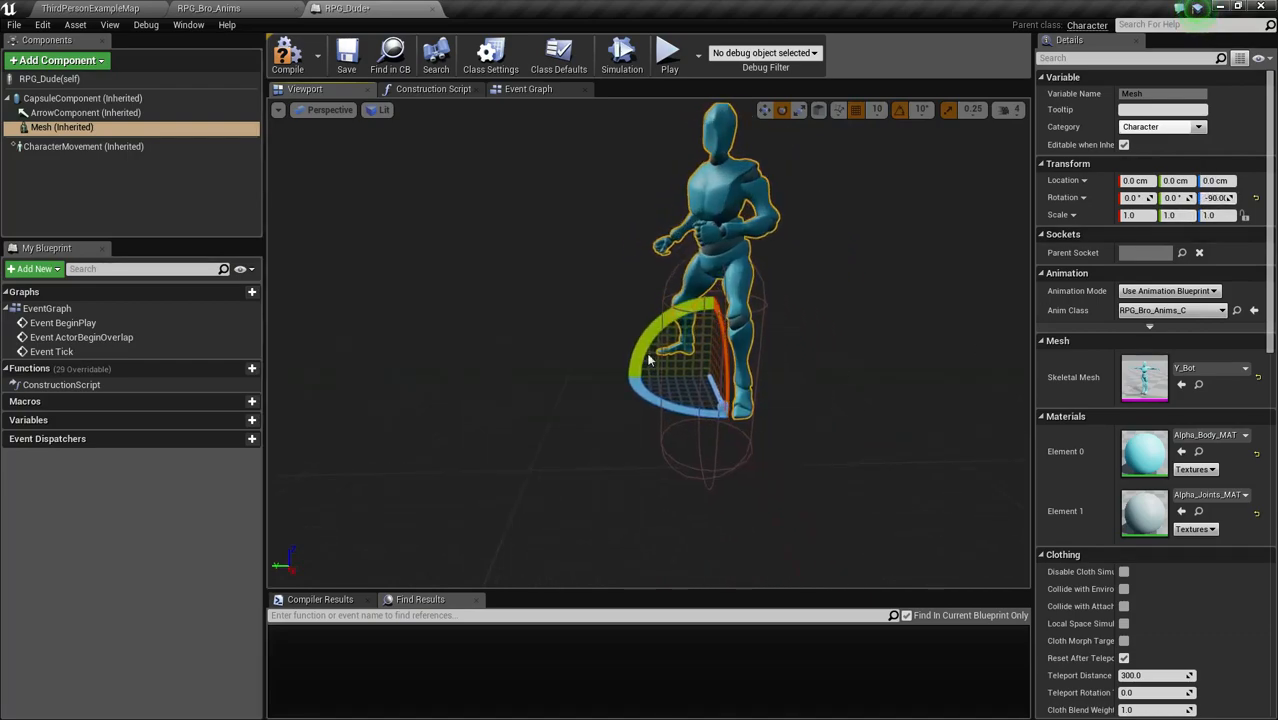
# Step: Lower the character mesh inside the capsule to a Z location of -80 cm
pyautogui.press('w')
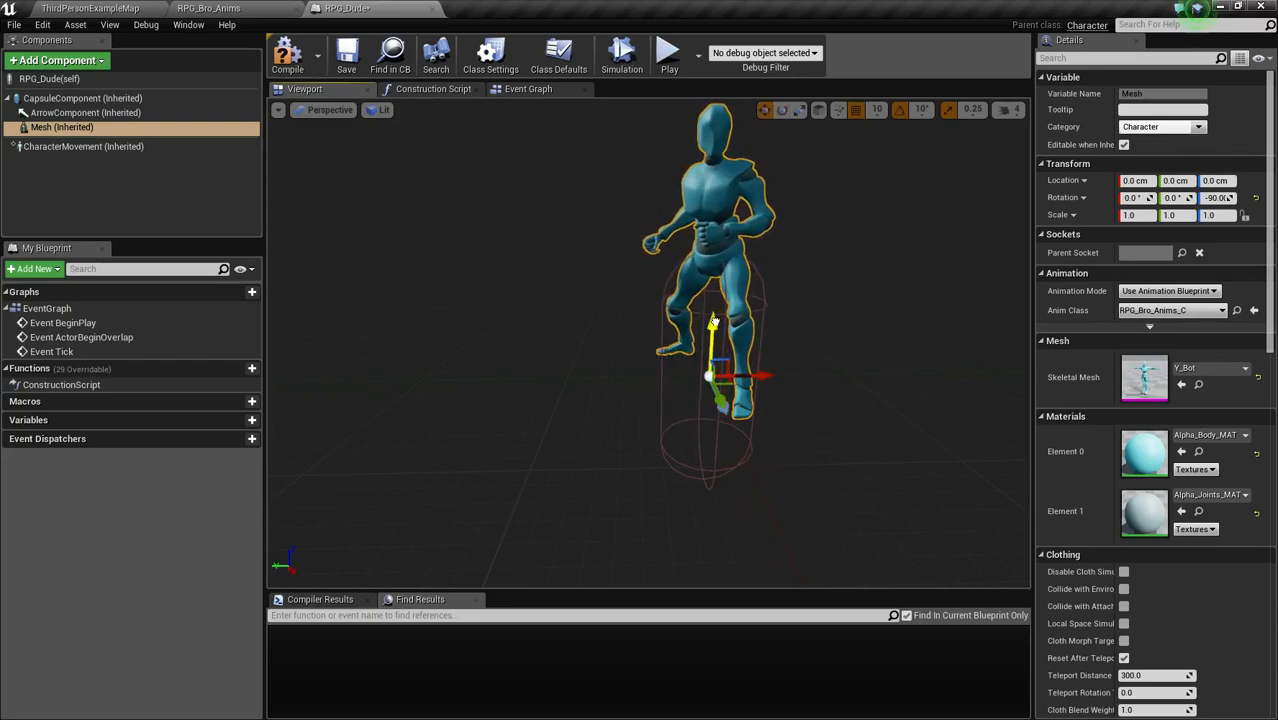
pyautogui.moveTo(711, 388); pyautogui.dragTo(713, 422)
pyautogui.moveTo(710, 424); pyautogui.dragTo(800, 323, button='right')
pyautogui.click(778, 245)
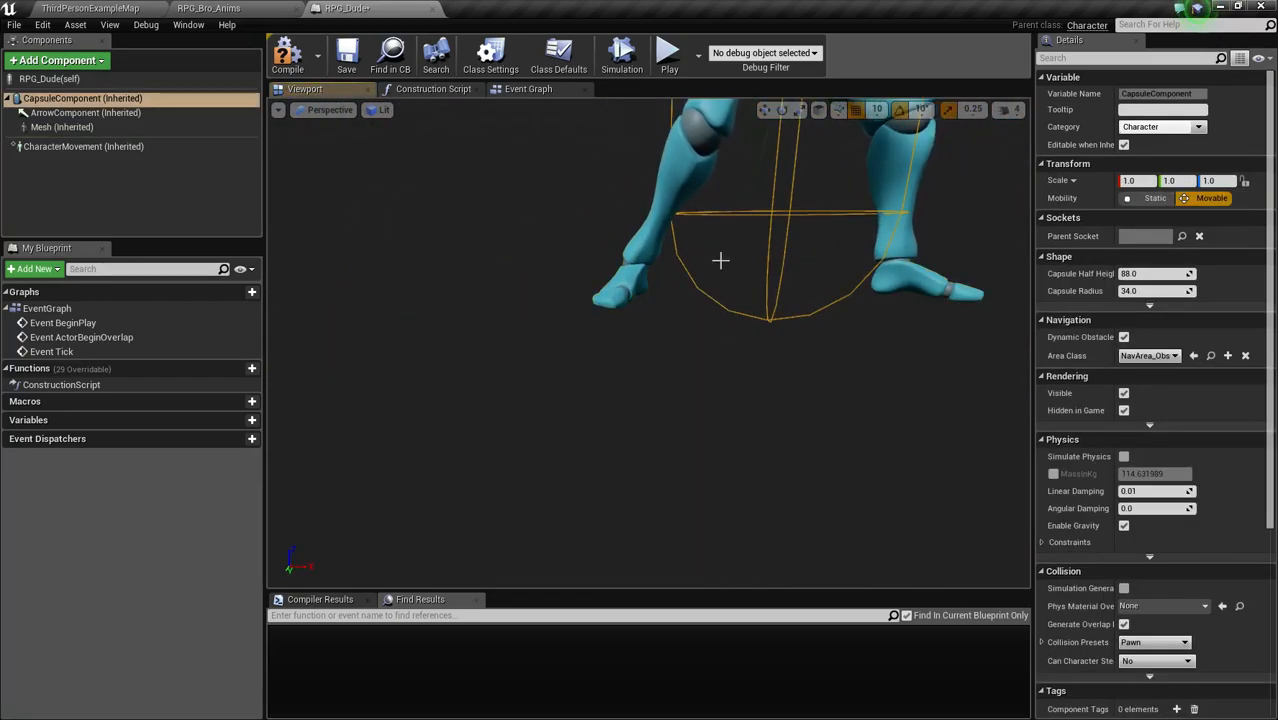
pyautogui.click(775, 243)
pyautogui.moveTo(773, 256)
pyautogui.mouseDown()
pyautogui.moveTo(774, 270)
pyautogui.moveTo(775, 251)
pyautogui.mouseUp()
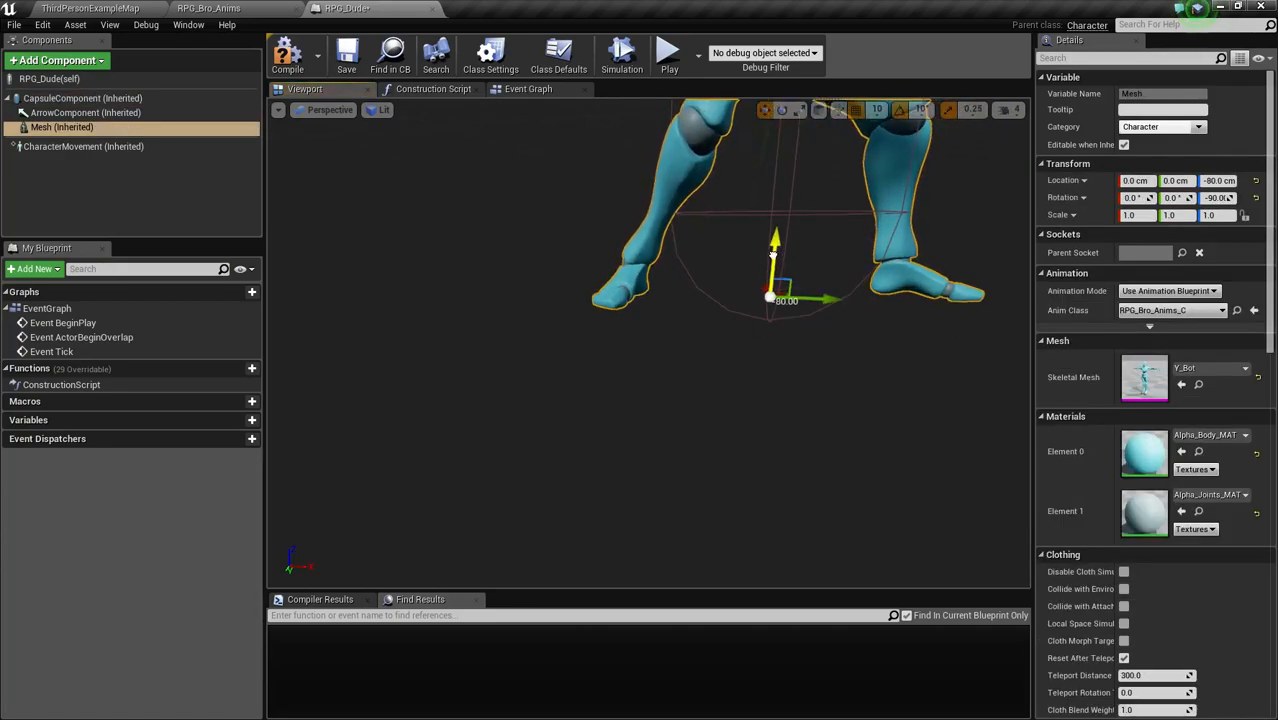
# Step: Set the position snap to 5, lower the mesh to a Z location of -85 cm, and compile the blueprint
pyautogui.click(875, 111)
pyautogui.click(881, 157)
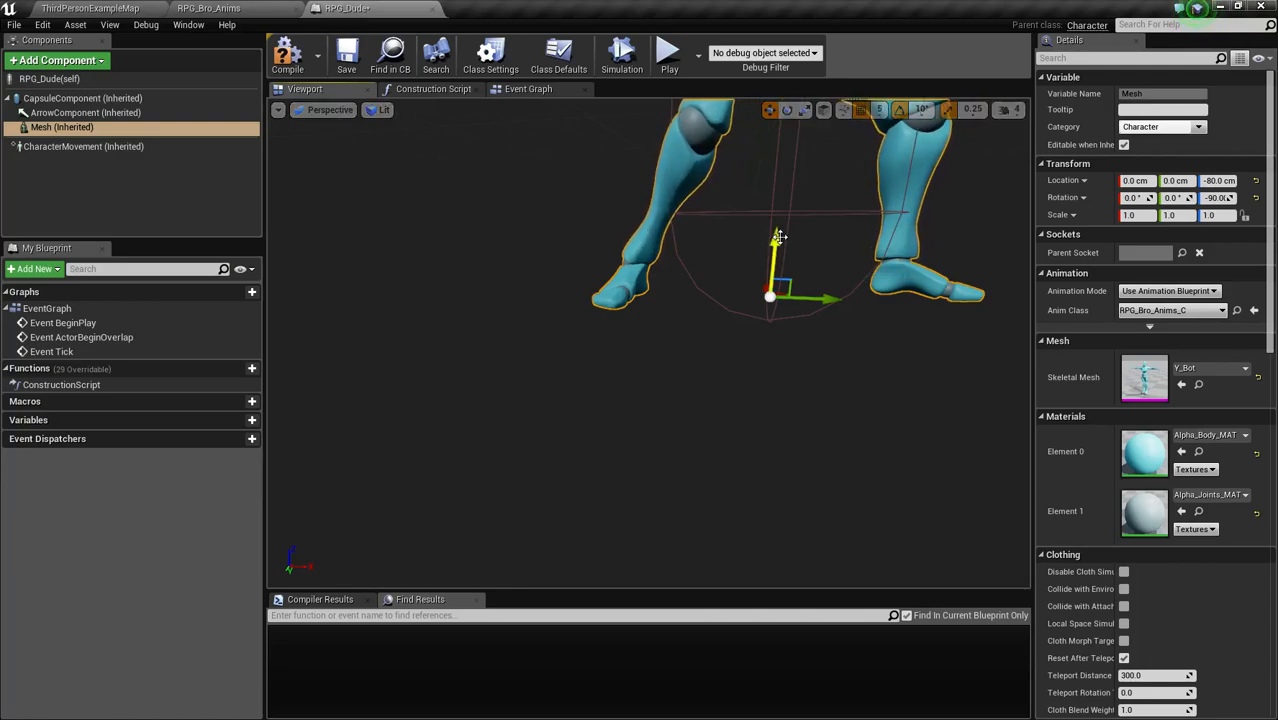
pyautogui.moveTo(777, 240); pyautogui.dragTo(779, 248)
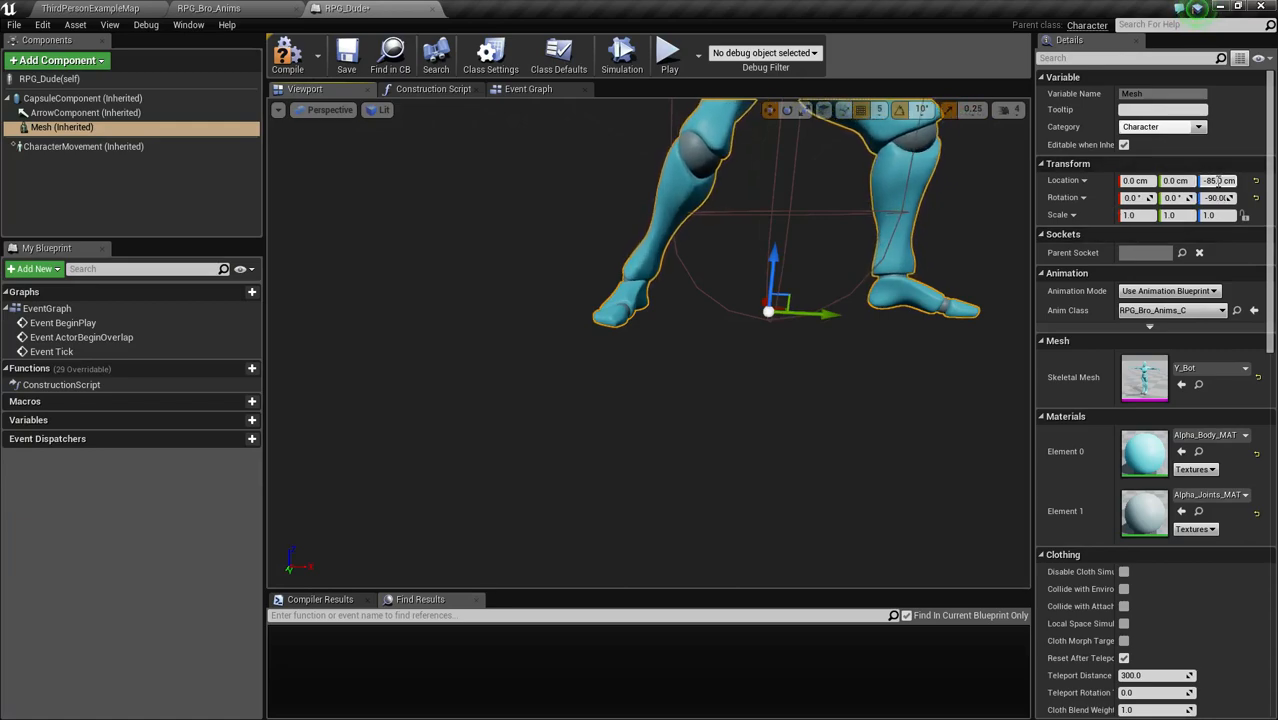
pyautogui.moveTo(850, 334); pyautogui.dragTo(580, 346, button='right')
pyautogui.press('d')
pyautogui.press('s')
pyautogui.click(284, 64)
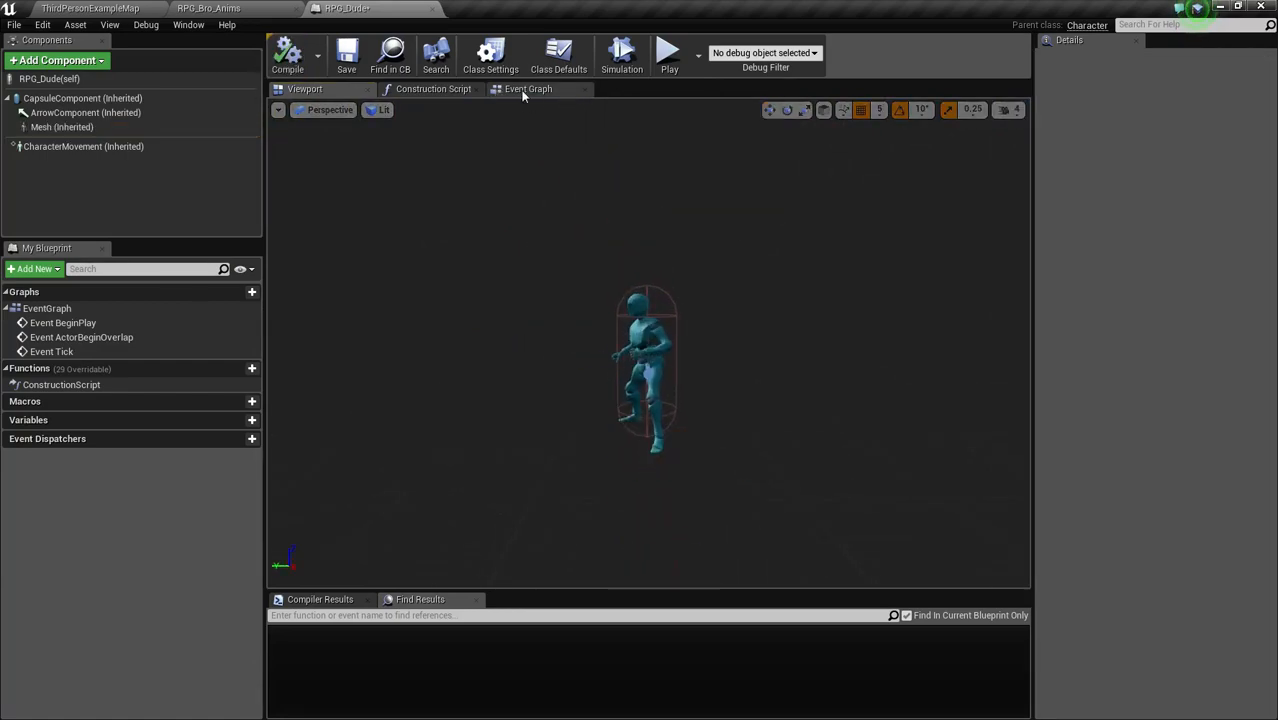
# Step: Delete all the default event nodes from RPG_Dude's Event Graph and save the blueprint
pyautogui.click(526, 89)
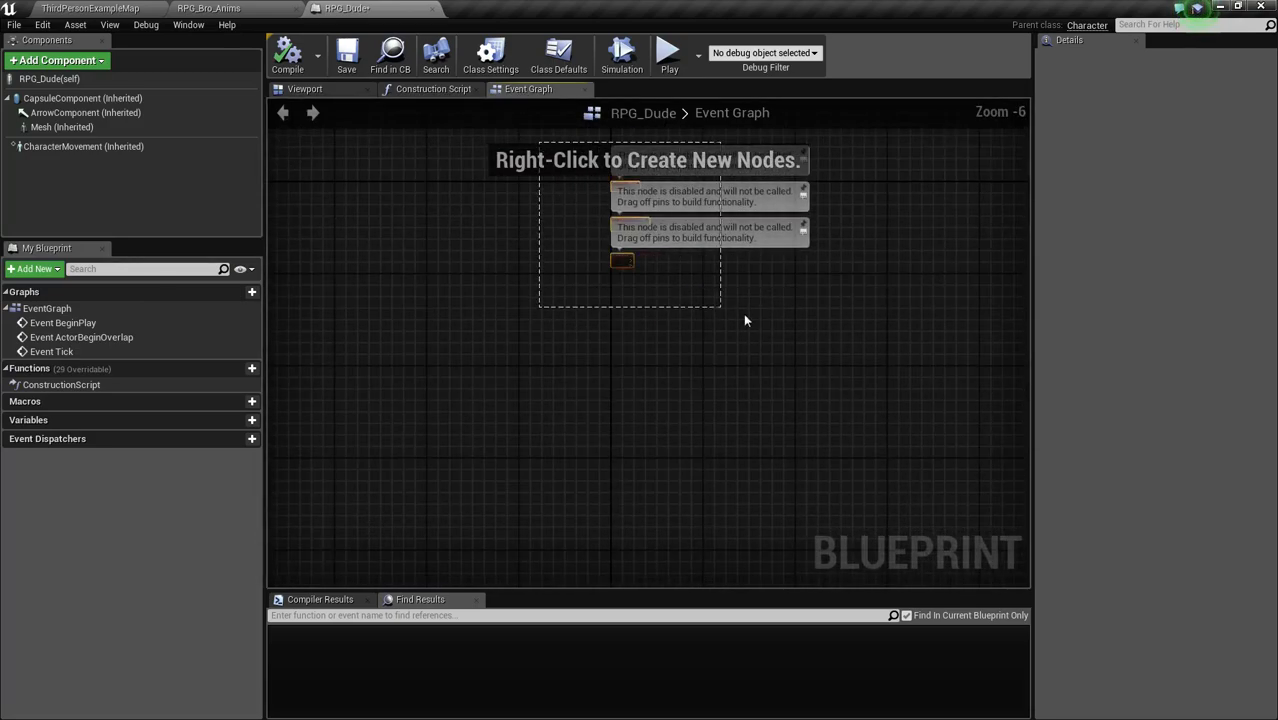
pyautogui.hotkey('ctrl', 'a')
pyautogui.press('Delete')
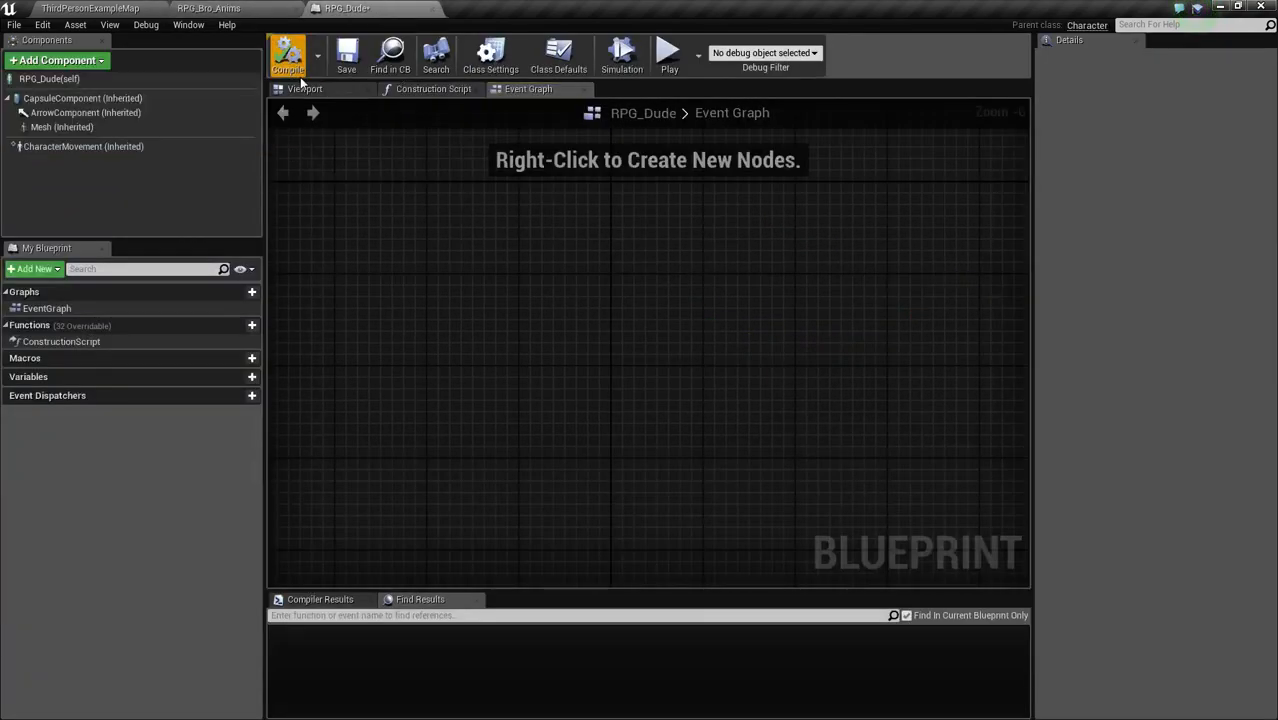
pyautogui.hotkey('ctrl', 's')
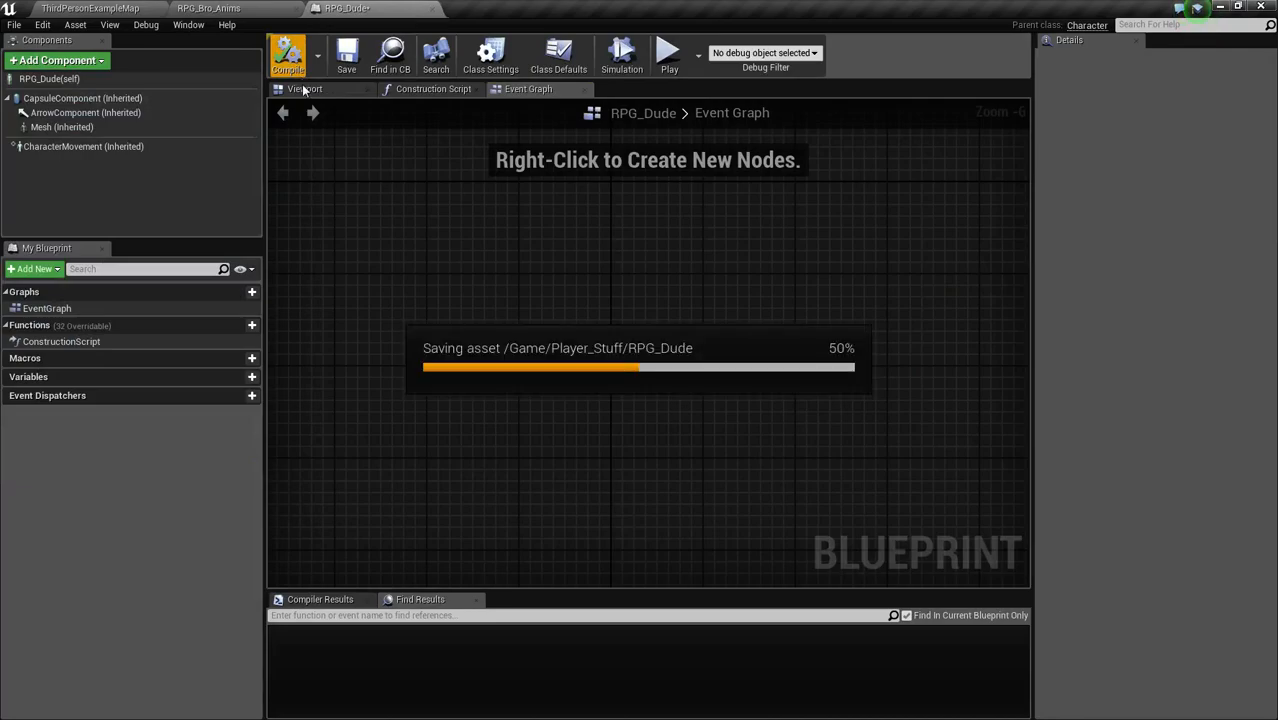
# Step: Open the Ue4ASP_Character blueprint from the AnimStarterPack folder and bring its whole Event Graph into view
pyautogui.click(90, 8)
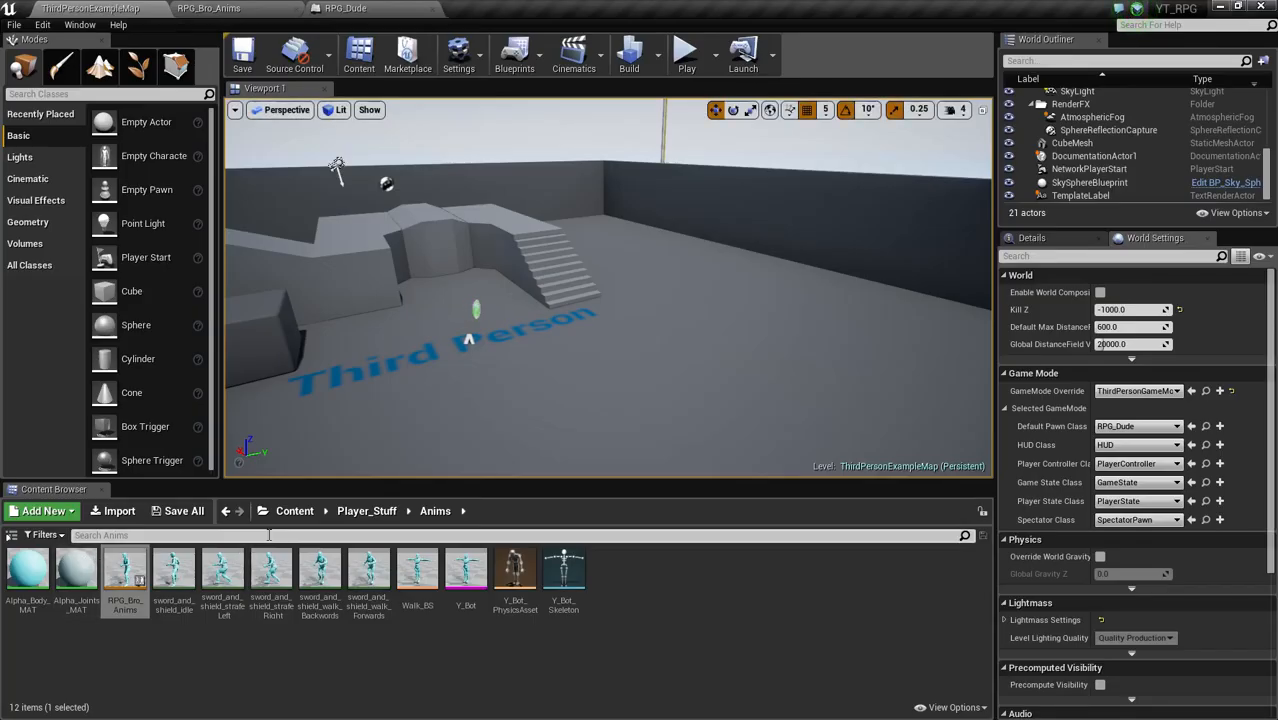
pyautogui.click(294, 511)
pyautogui.click(17, 573)
pyautogui.doubleClick(17, 573)
pyautogui.scroll(-3, 130, 640)
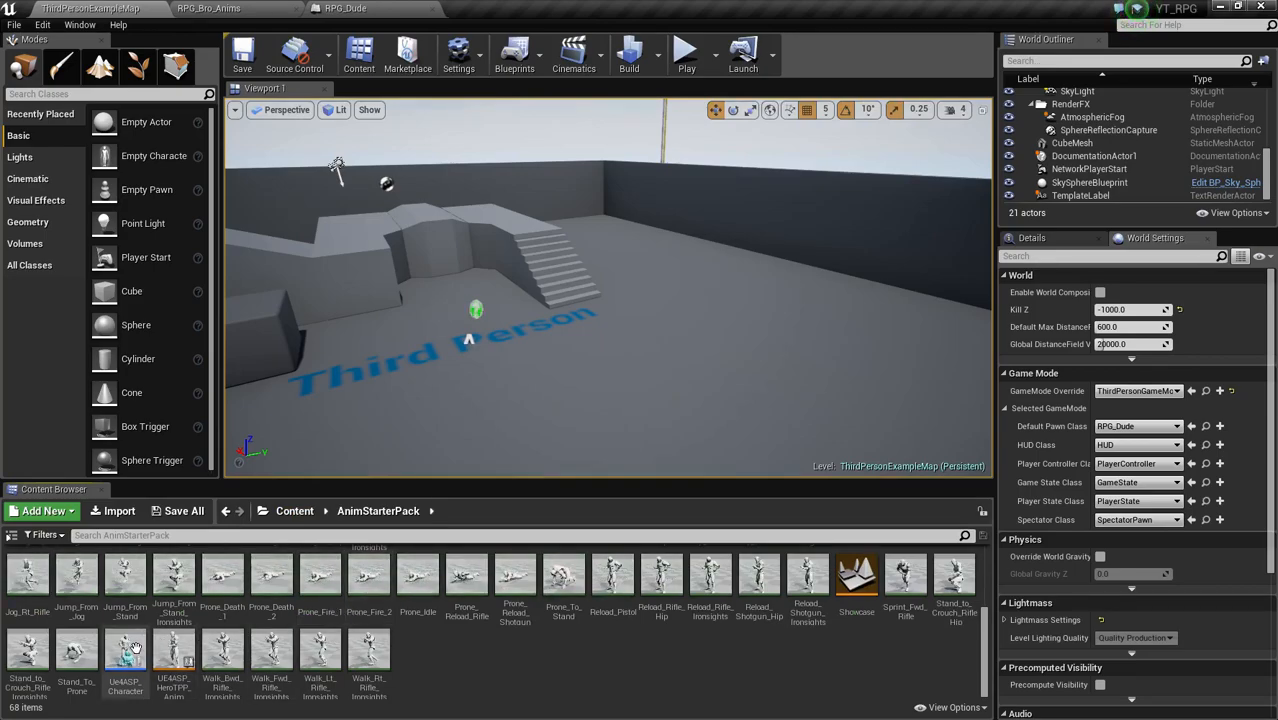
pyautogui.doubleClick(127, 650)
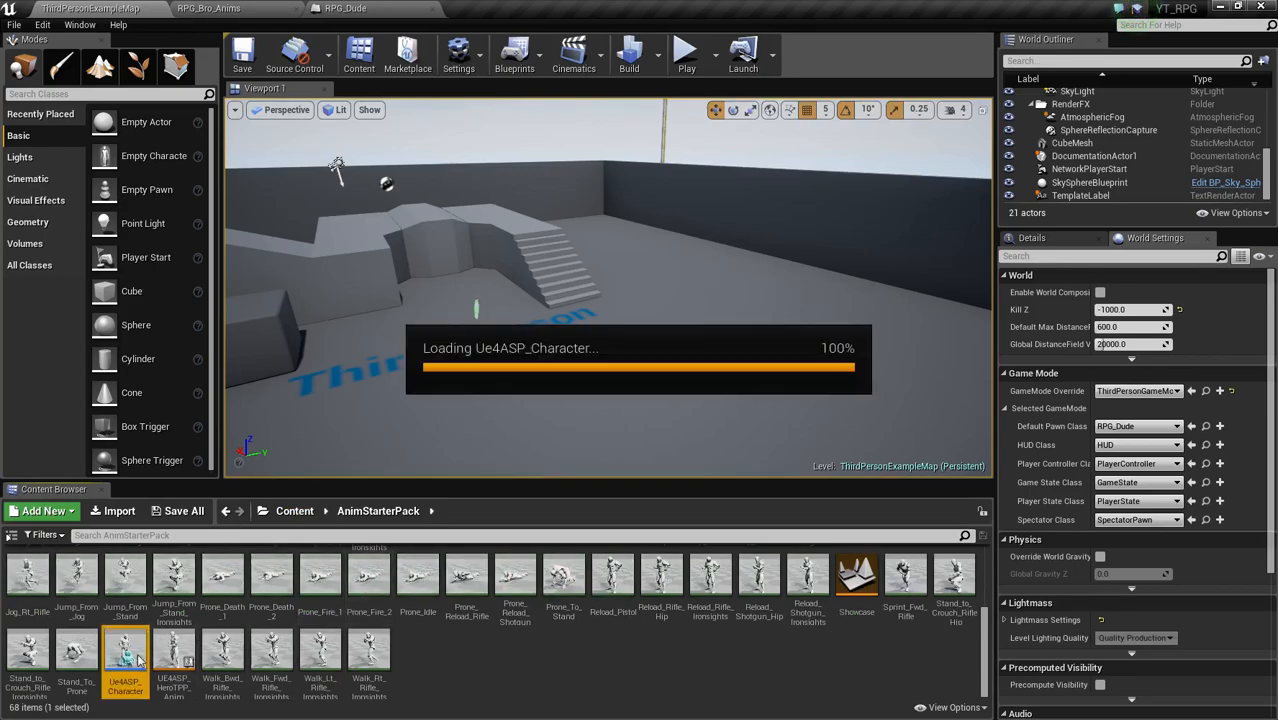
pyautogui.scroll(-9, 571, 373)
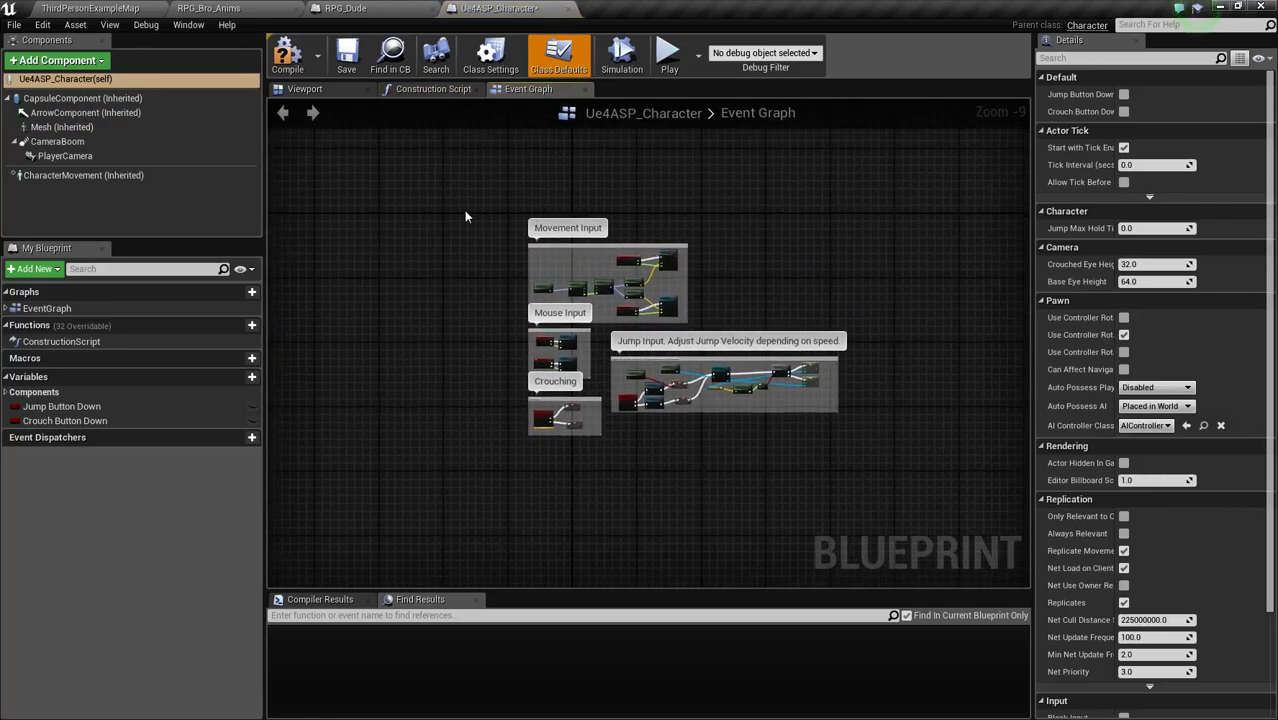
# Step: Copy all Movement, Mouse, Crouching and Jump Input nodes from Ue4ASP_Character's Event Graph into RPG_Dude's Event Graph
pyautogui.moveTo(475, 210); pyautogui.dragTo(924, 467)
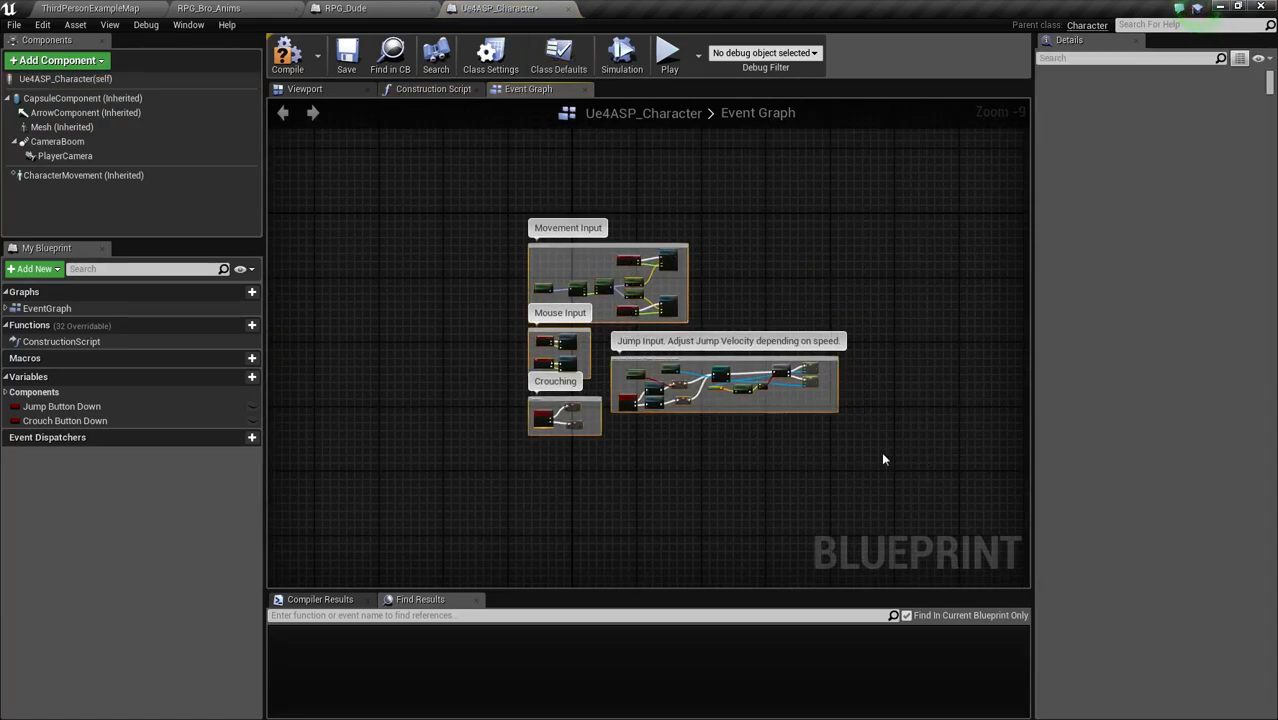
pyautogui.moveTo(845, 455); pyautogui.dragTo(848, 458)
pyautogui.click(345, 8)
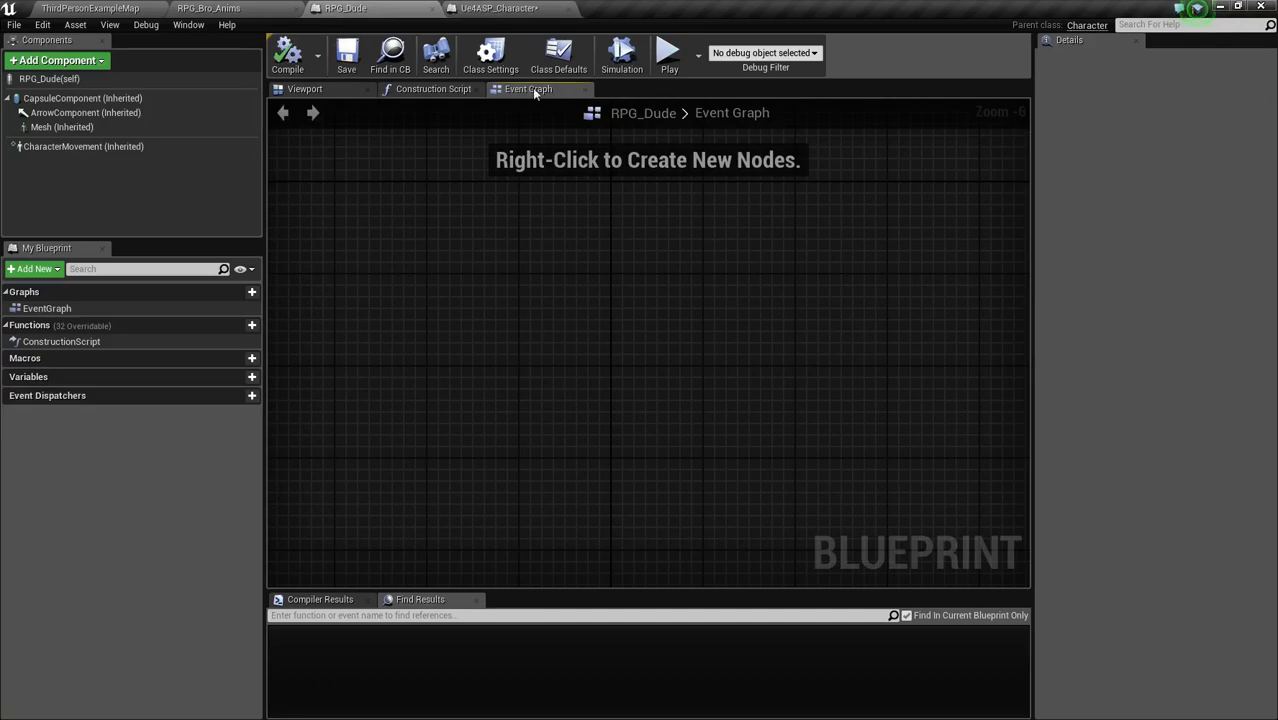
pyautogui.click(533, 10)
pyautogui.moveTo(465, 215); pyautogui.dragTo(871, 488)
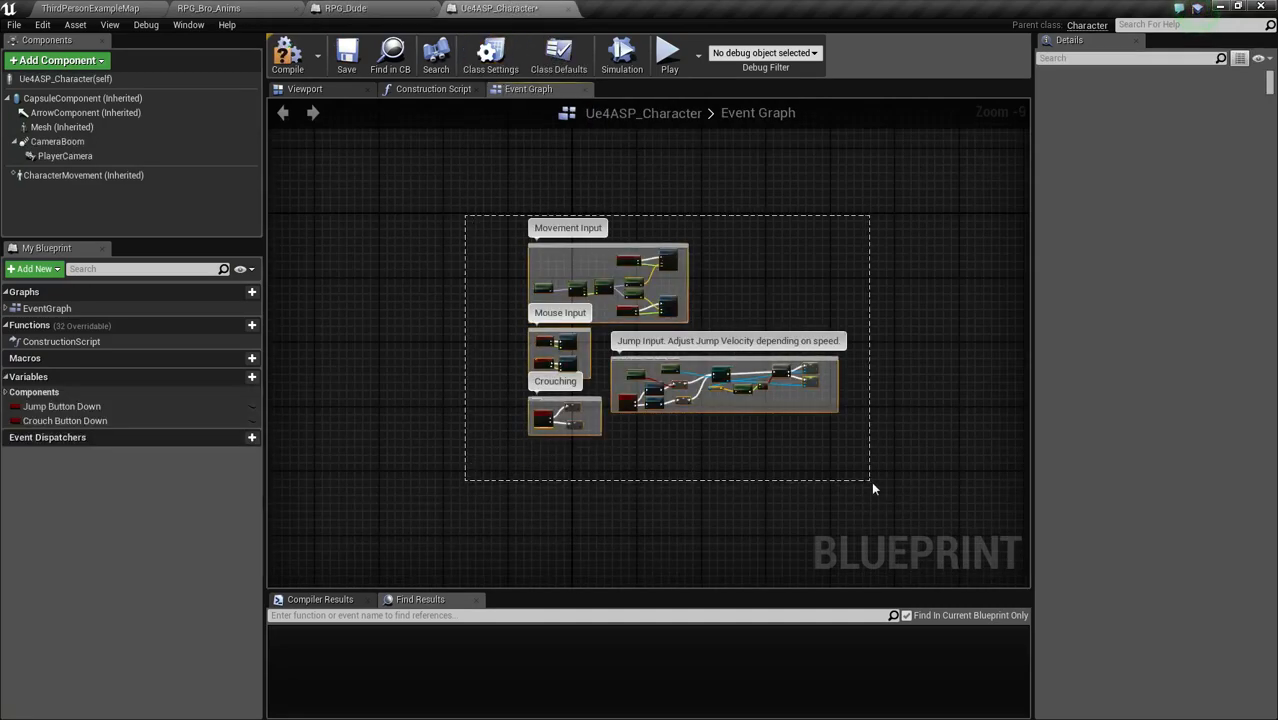
pyautogui.moveTo(752, 387); pyautogui.dragTo(990, 503)
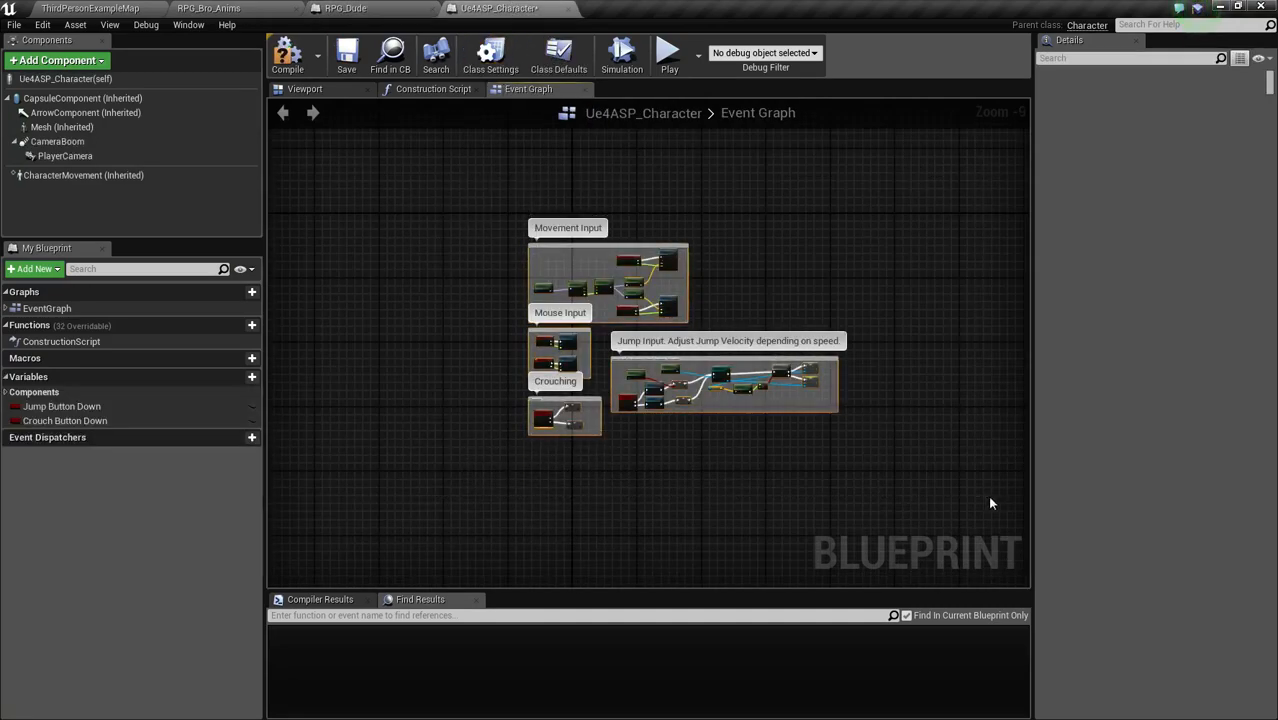
pyautogui.click(340, 8)
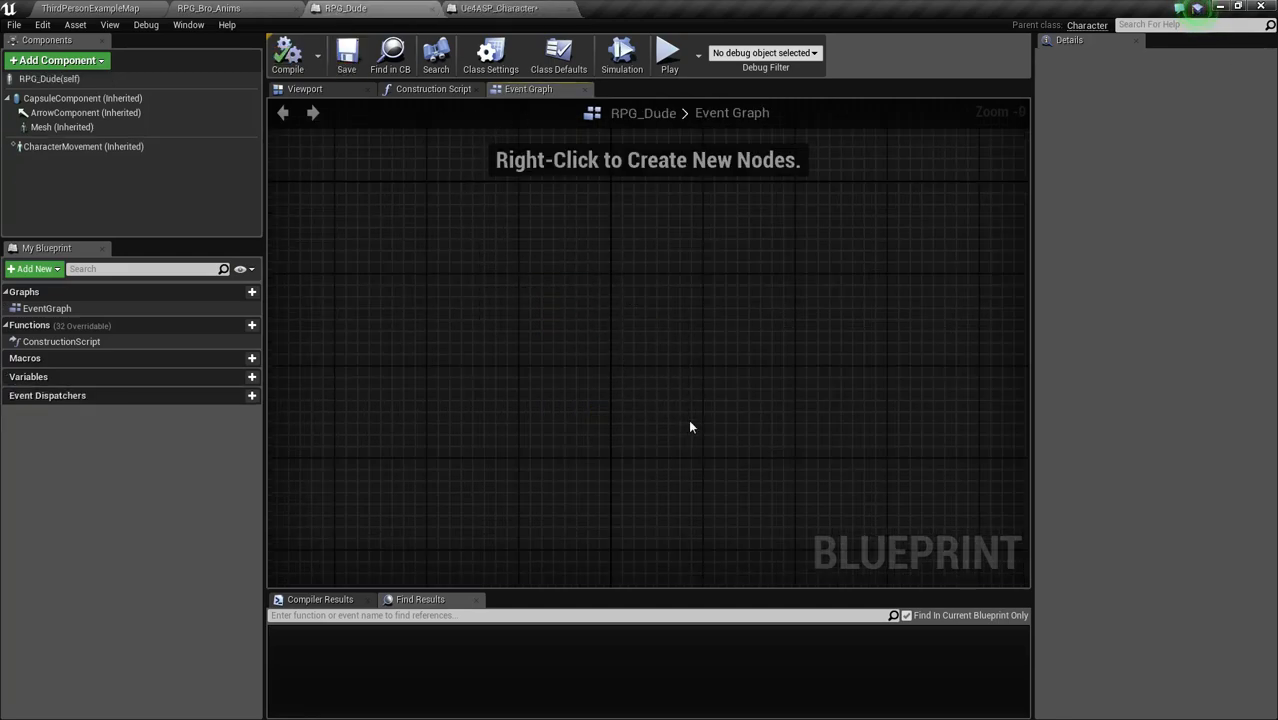
pyautogui.hotkey('ctrl', 'v')
pyautogui.scroll(4, 531, 498)
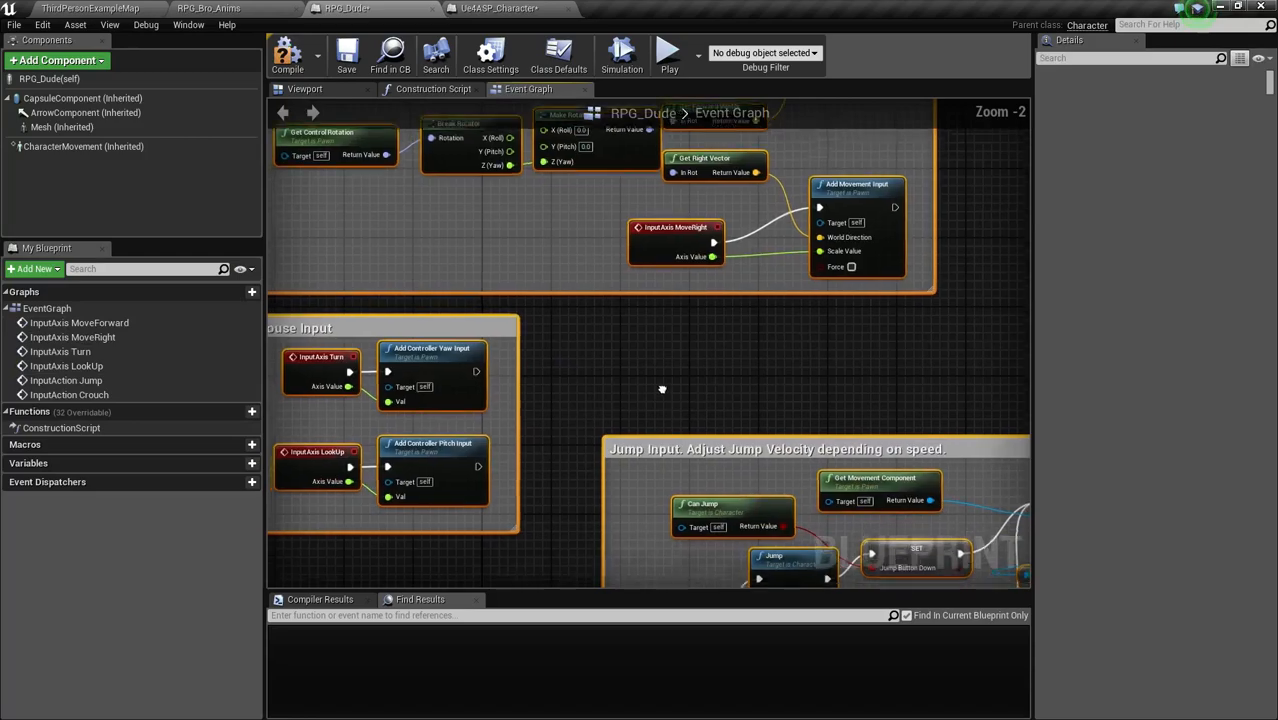
# Step: Delete the Crouching comment group with its nodes from RPG_Dude's Event Graph
pyautogui.scroll(-3, 531, 498)
pyautogui.scroll(2, 531, 493)
pyautogui.moveTo(412, 327); pyautogui.dragTo(672, 505)
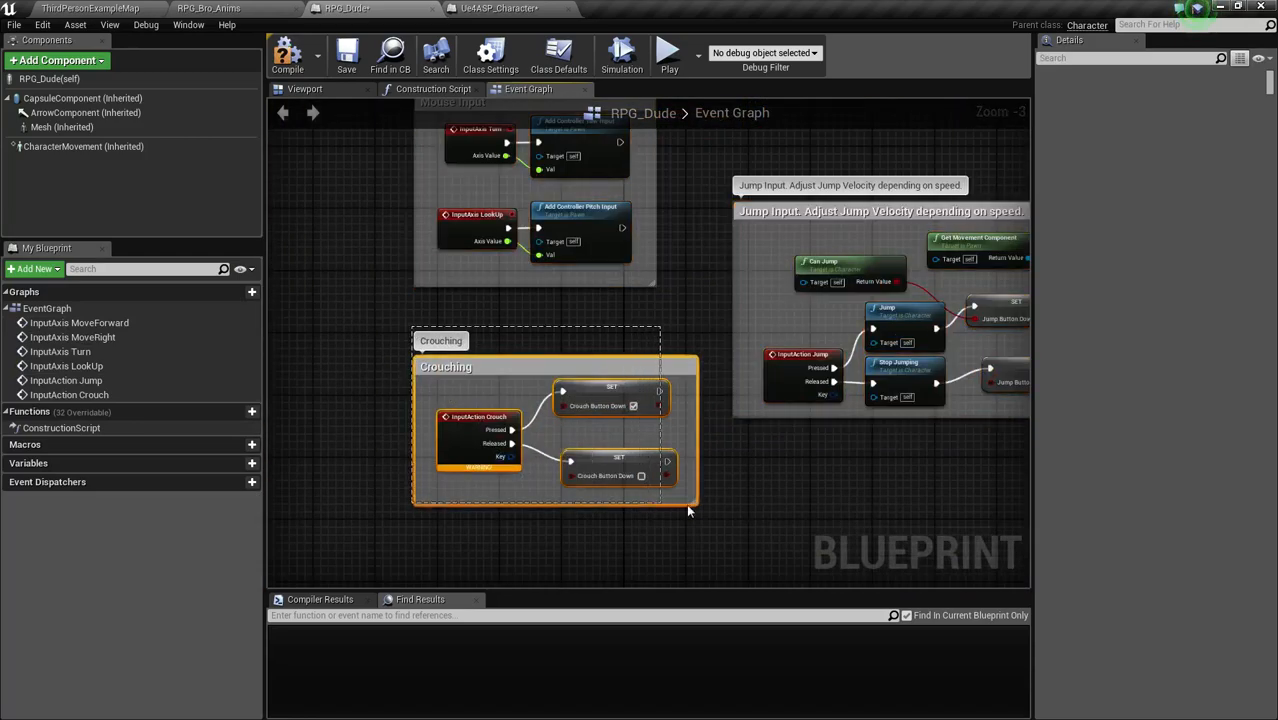
pyautogui.press('Delete')
# Step: Create the missing Jump Button Down variable from its SET node in the Jump Input group, and save all assets
pyautogui.moveTo(736, 330); pyautogui.dragTo(503, 438, button='right')
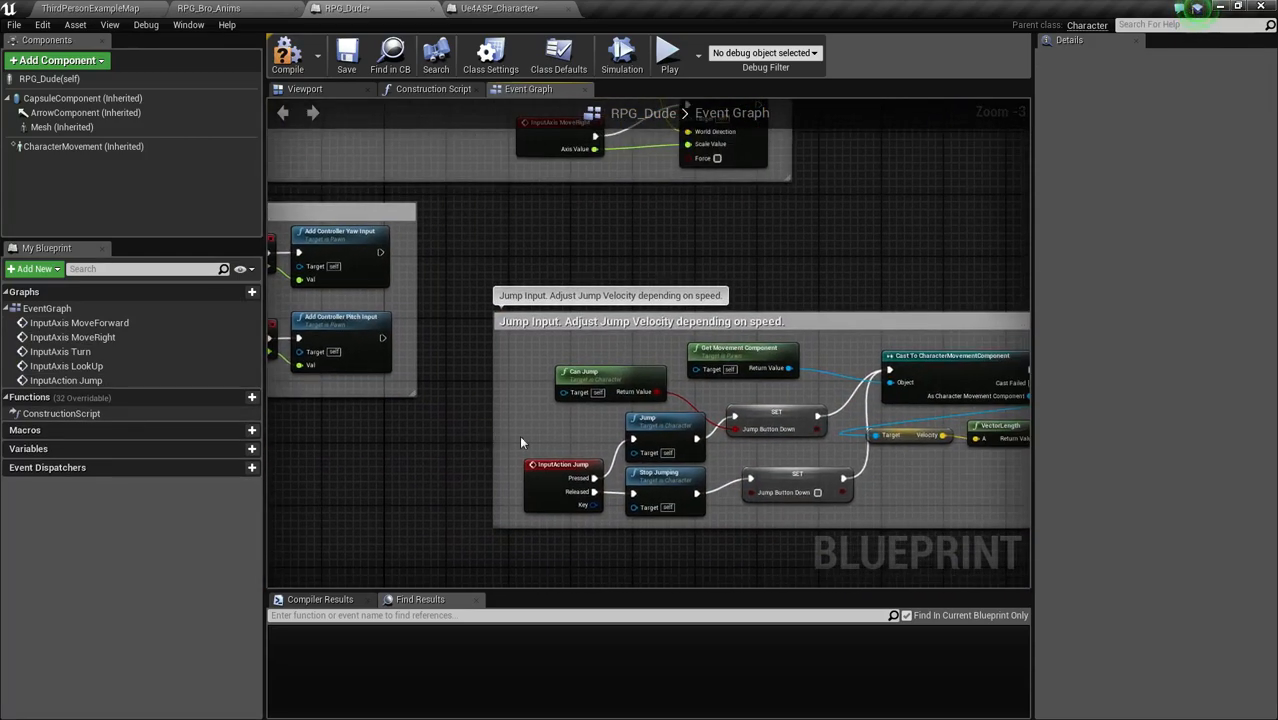
pyautogui.rightClick(773, 420)
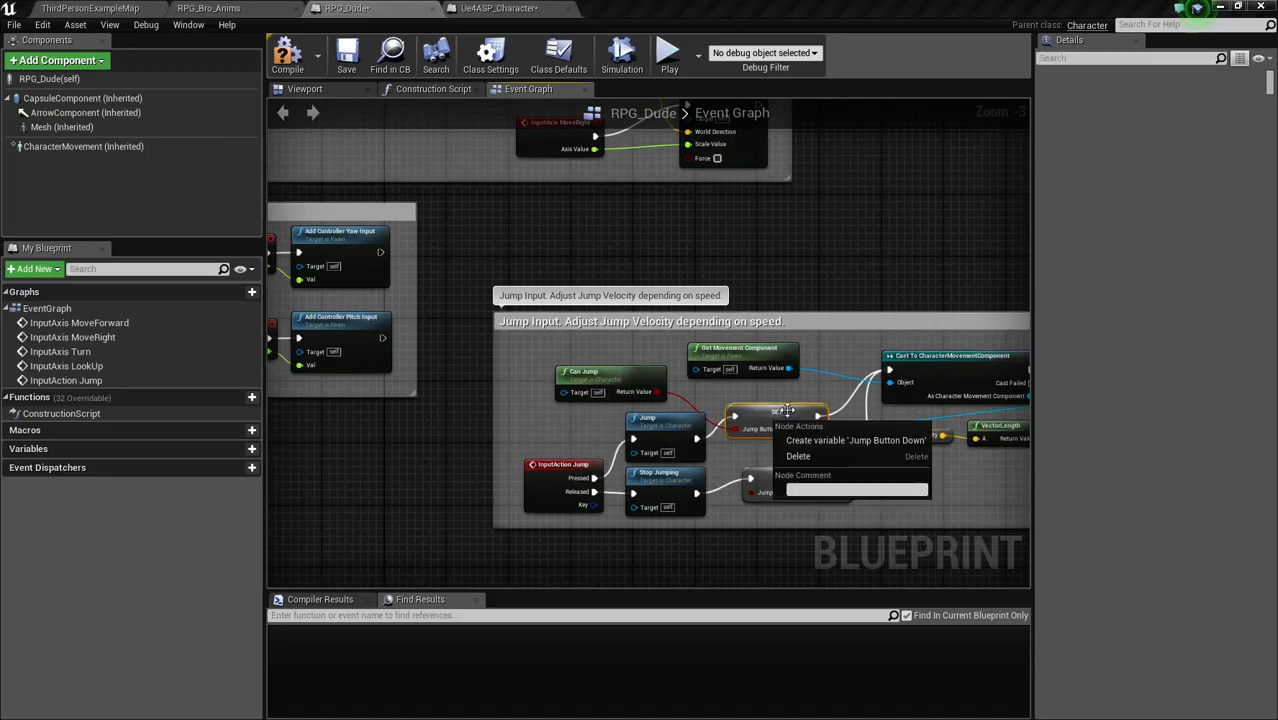
pyautogui.click(817, 439)
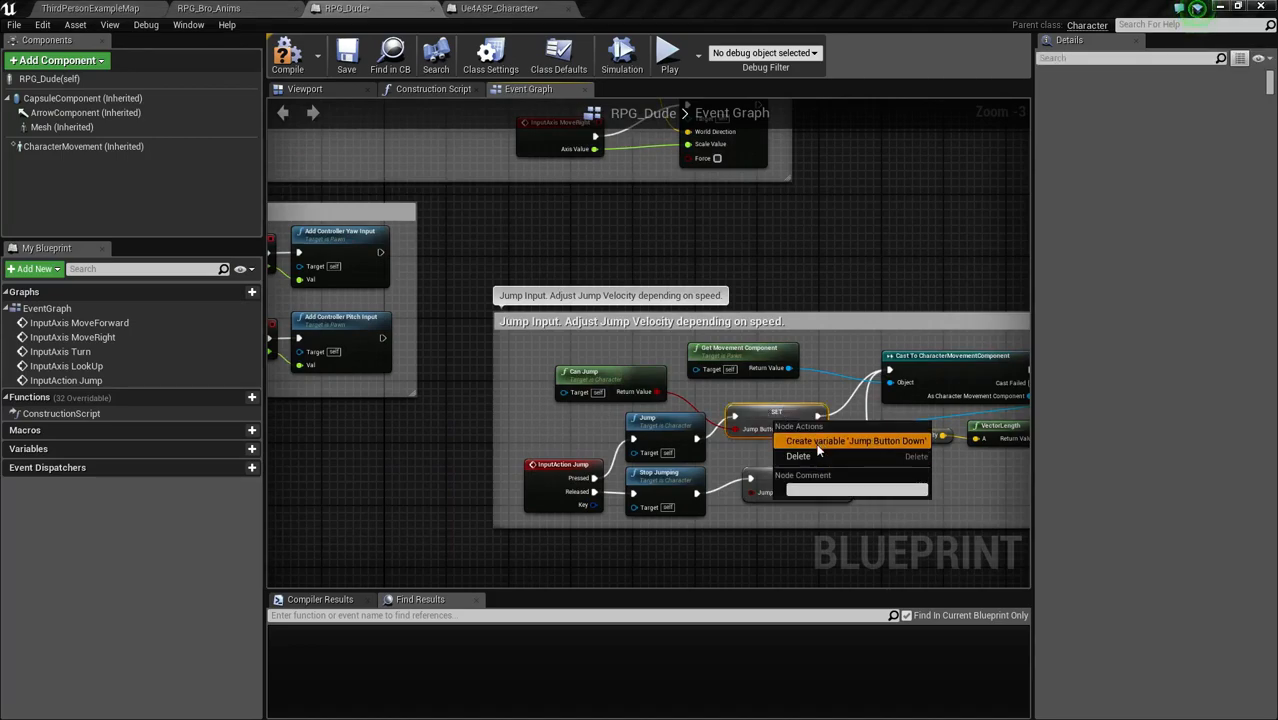
pyautogui.moveTo(775, 421); pyautogui.dragTo(1018, 567, button='right')
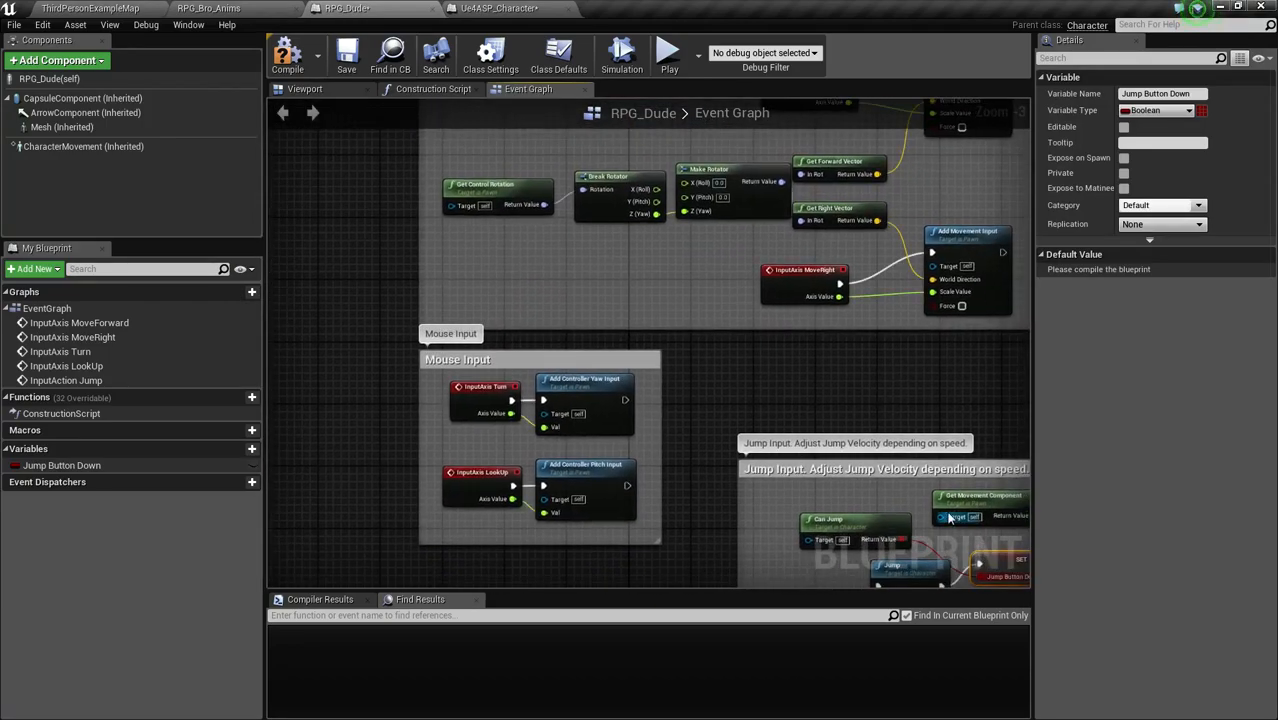
pyautogui.scroll(-2, 900, 450)
pyautogui.hotkey('ctrl', 'shift', 's')
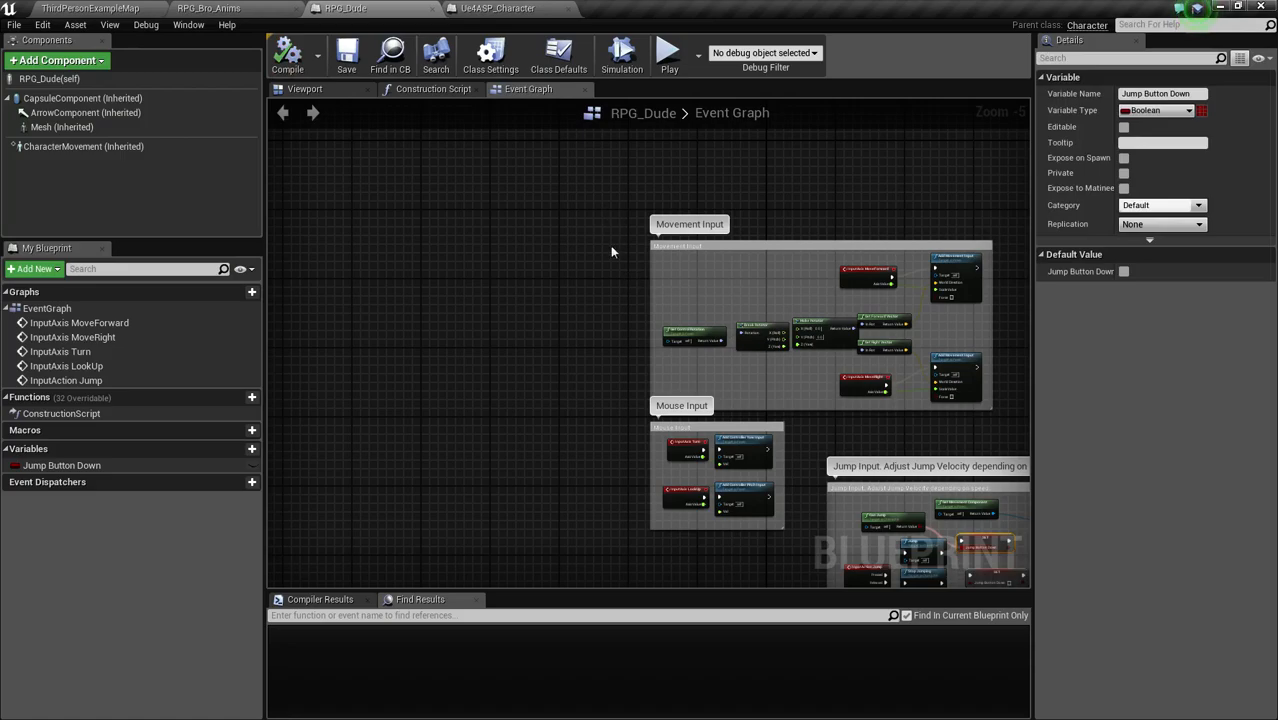
# Step: Close the Ue4ASP_Character blueprint and play-test the RPG_Dude pawn in ThirdPersonExampleMap
pyautogui.click(525, 10)
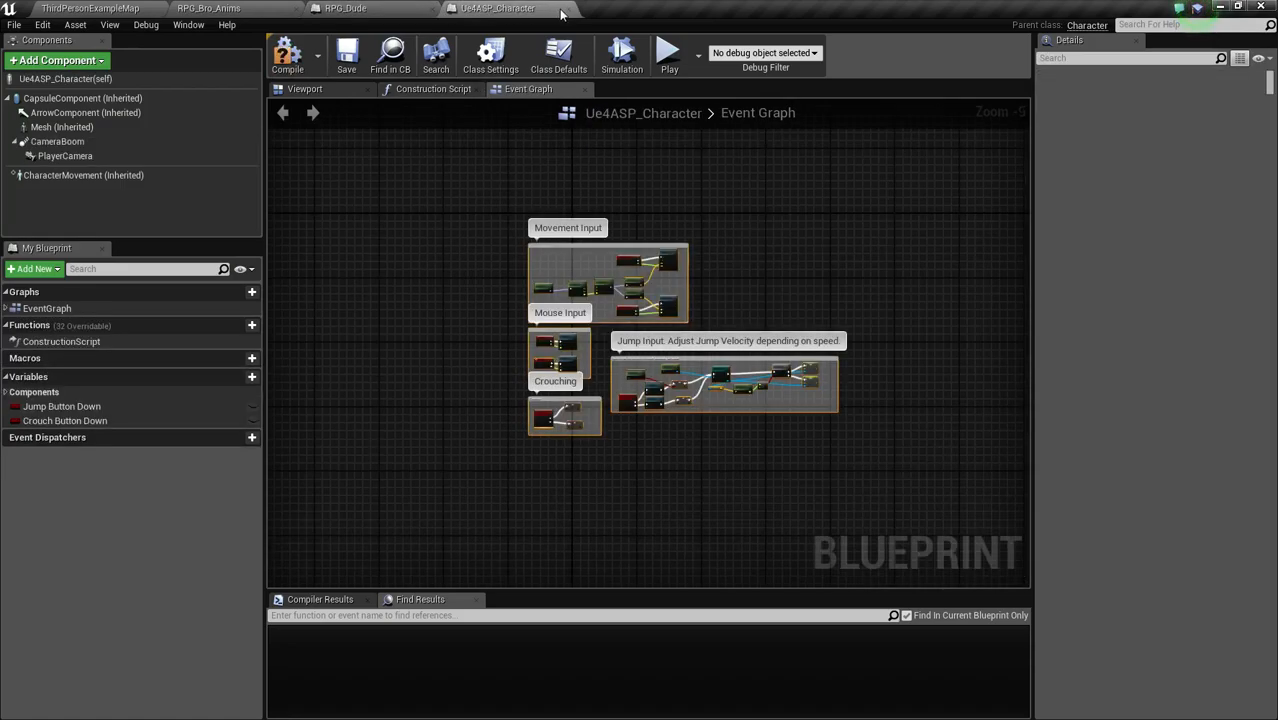
pyautogui.click(567, 9)
pyautogui.click(224, 7)
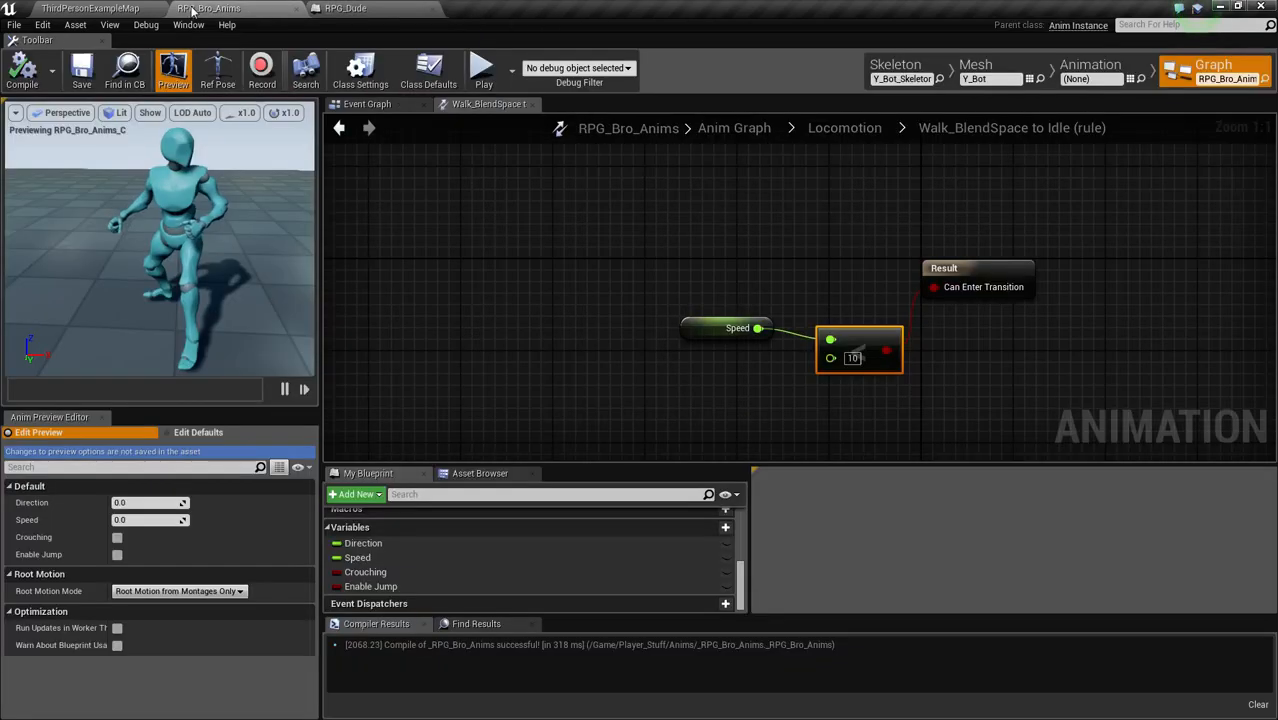
pyautogui.click(155, 7)
pyautogui.moveTo(660, 360); pyautogui.dragTo(775, 352, button='right')
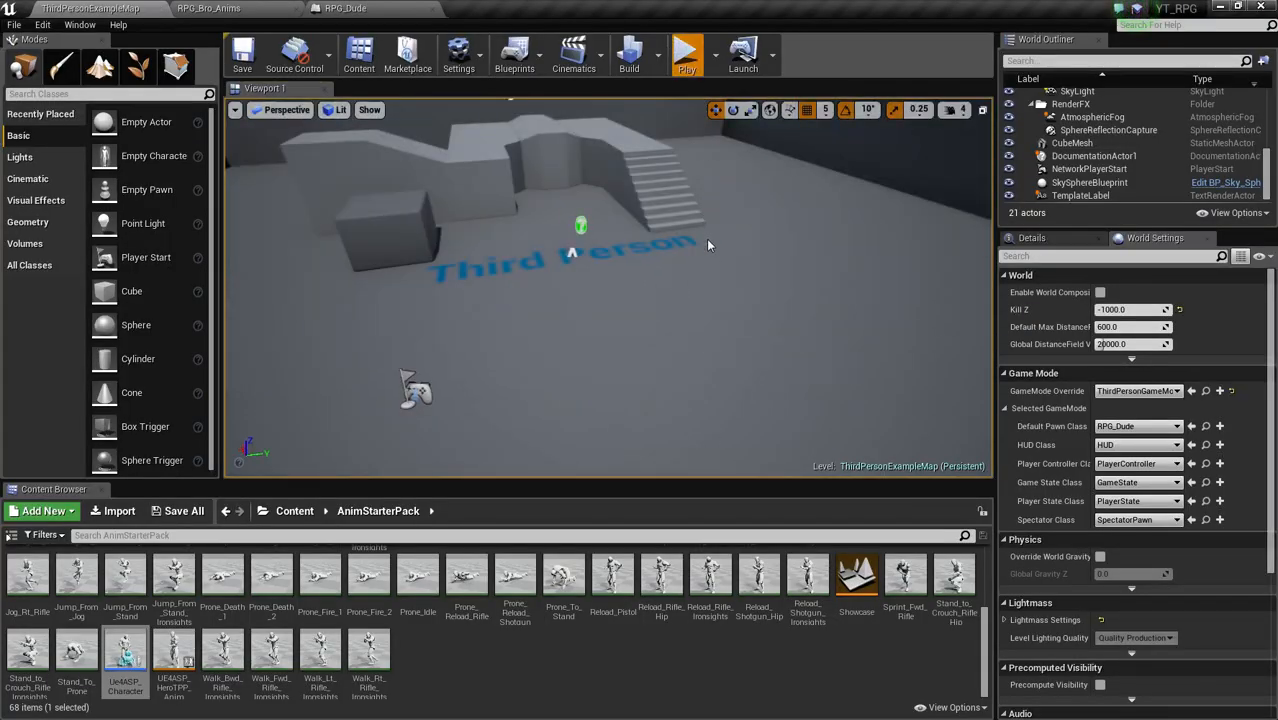
pyautogui.hotkey('alt', 'p')
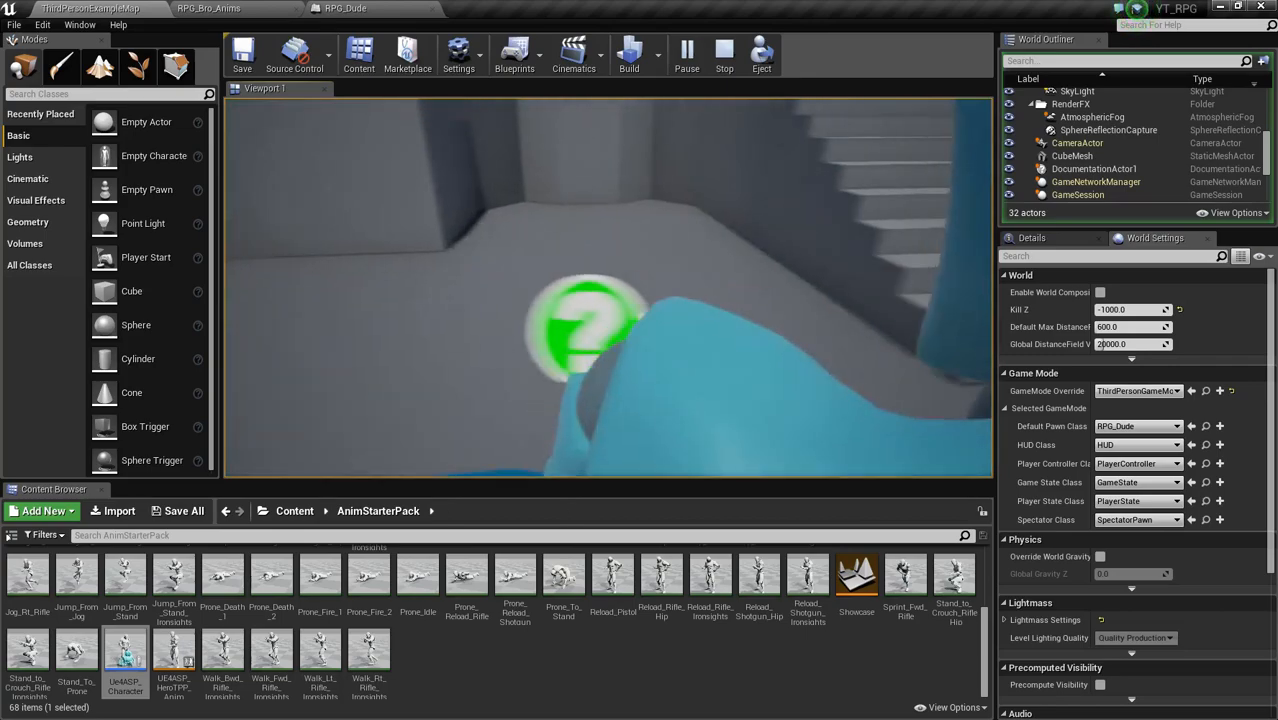
pyautogui.press('Escape')
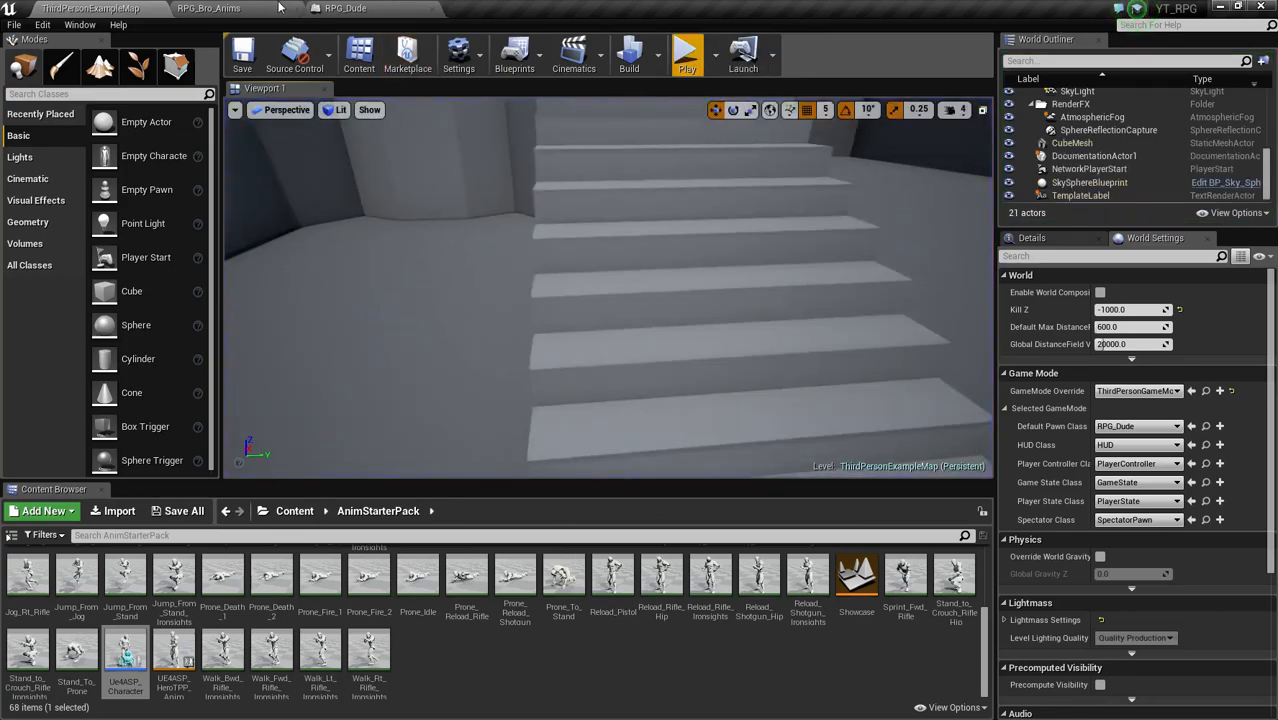
# Step: Add a Spring Arm component to the RPG_Dude blueprint, parented under Mesh
pyautogui.click(280, 8)
pyautogui.click(357, 8)
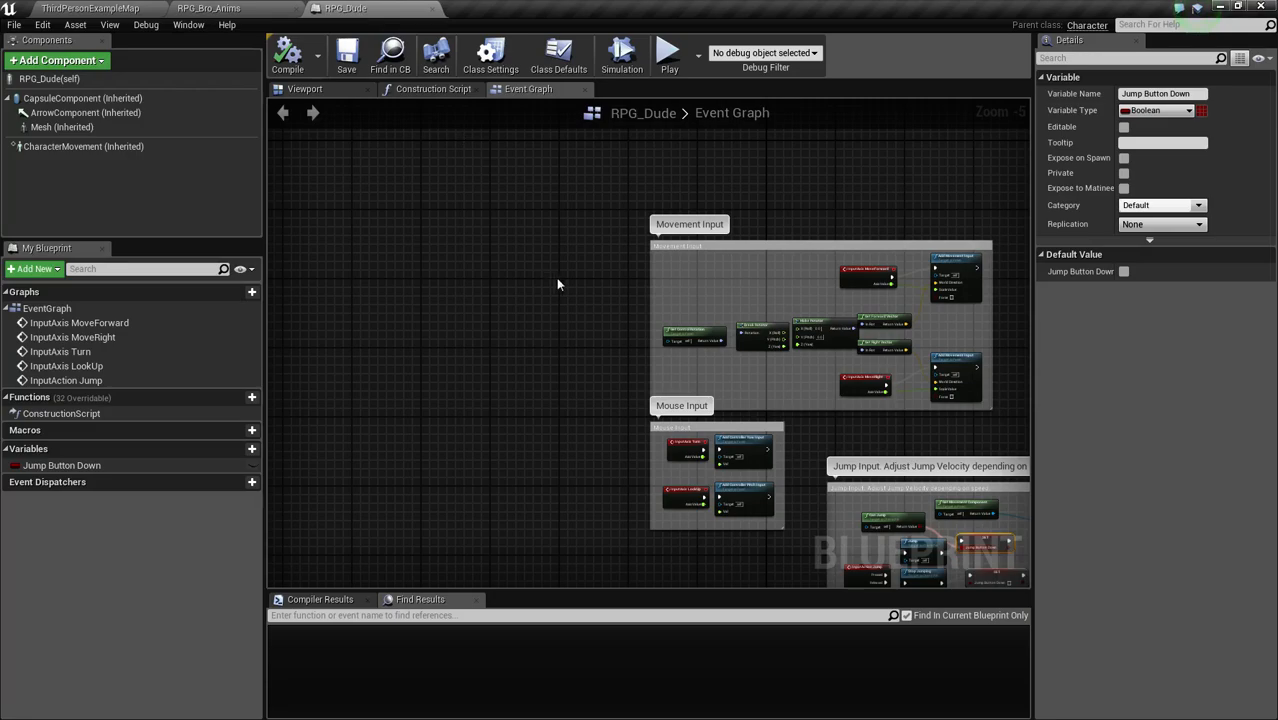
pyautogui.click(300, 89)
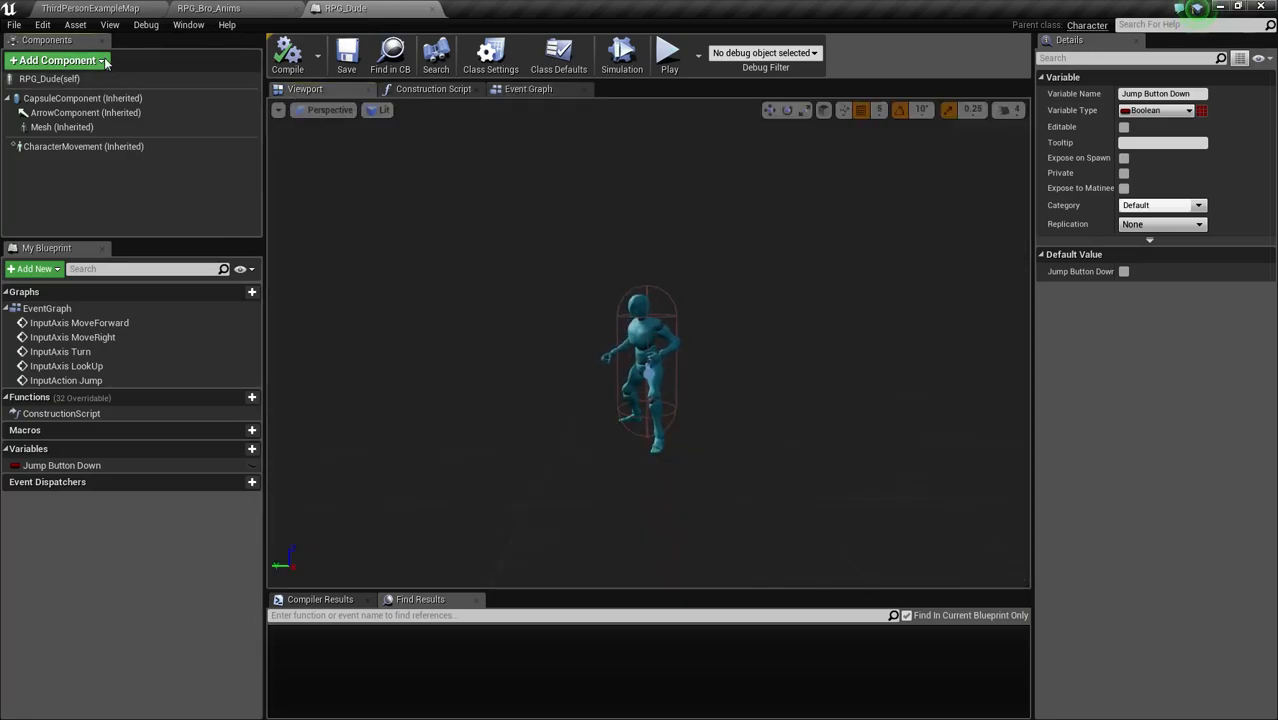
pyautogui.click(104, 61)
pyautogui.write('spein')
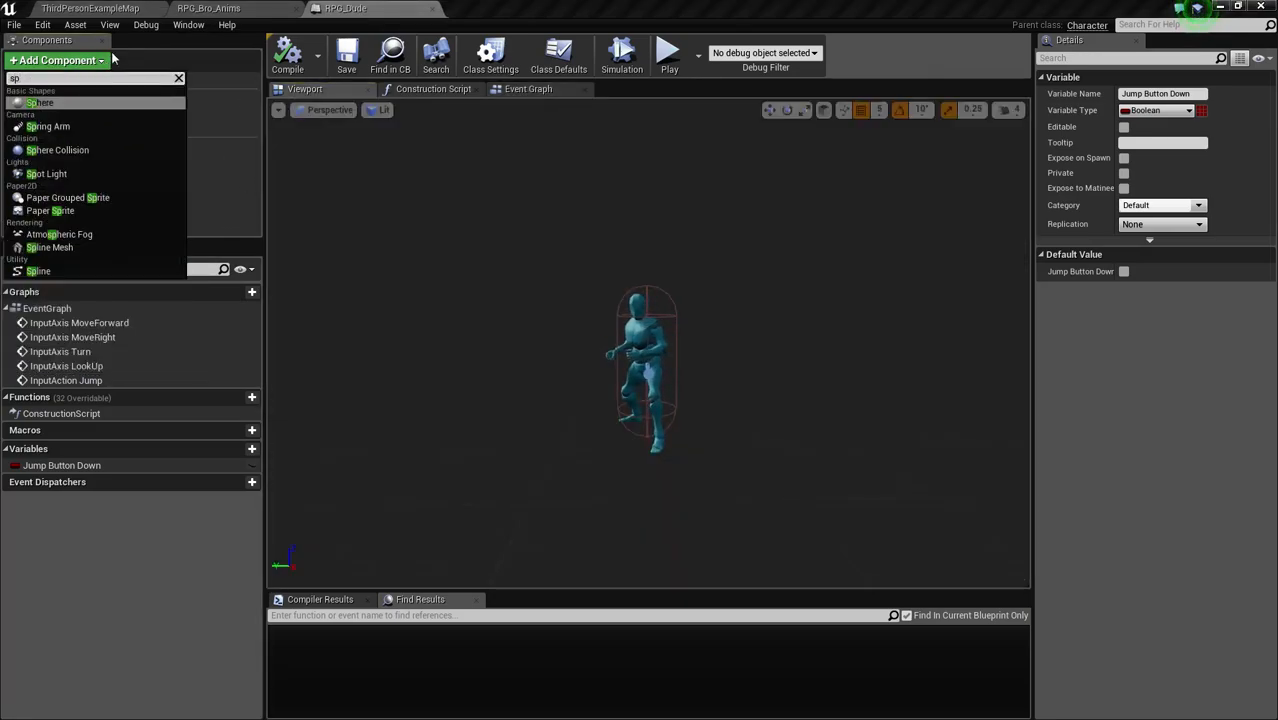
pyautogui.press('BackSpace')
pyautogui.press('BackSpace')
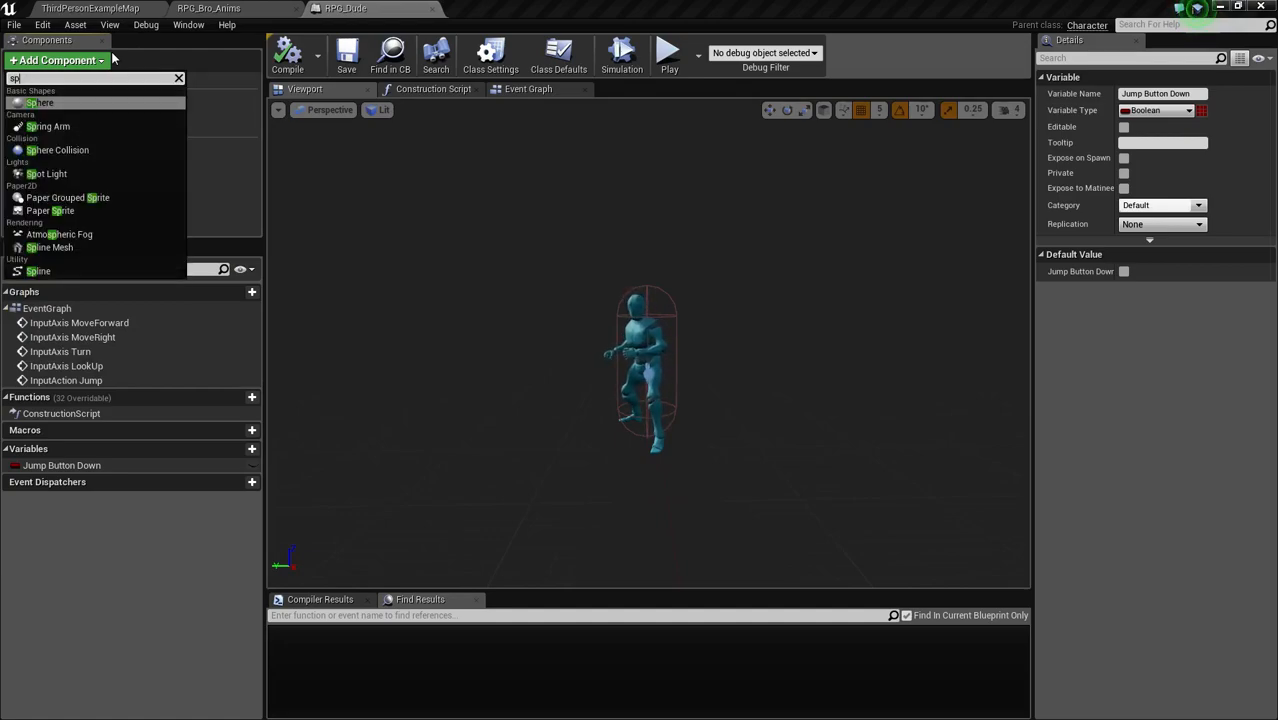
pyautogui.press('BackSpace')
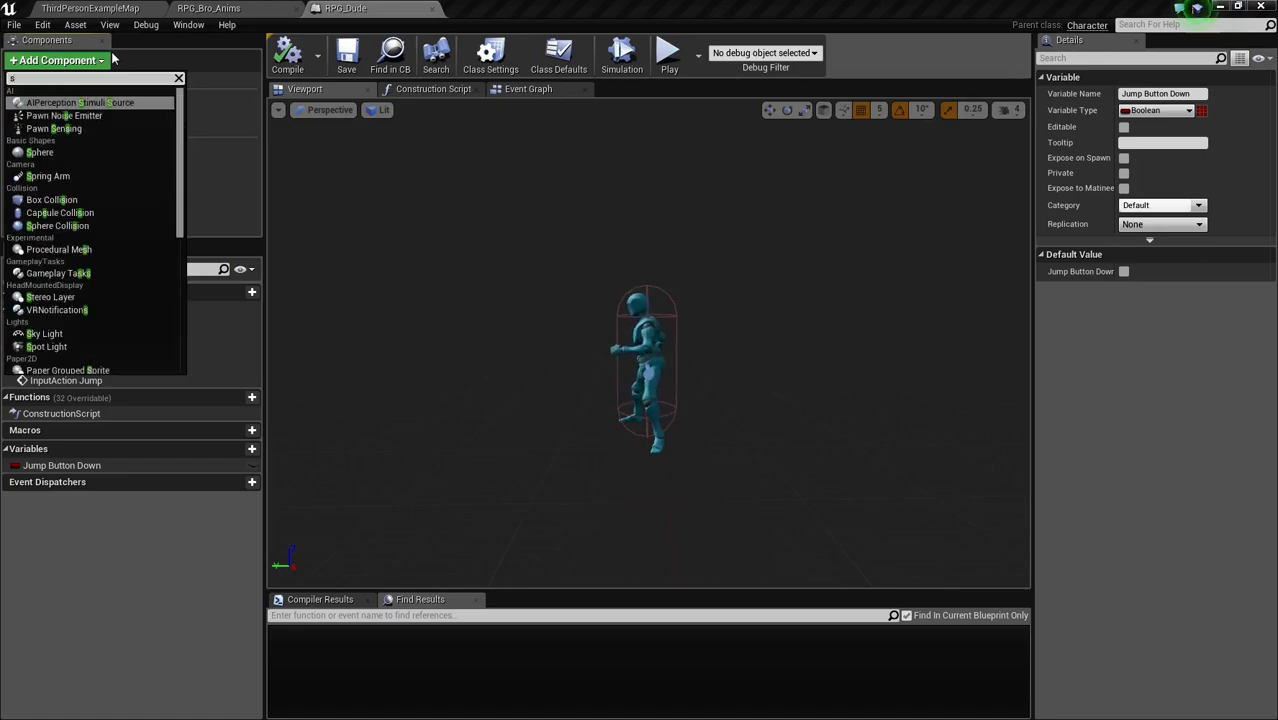
pyautogui.write('rin')
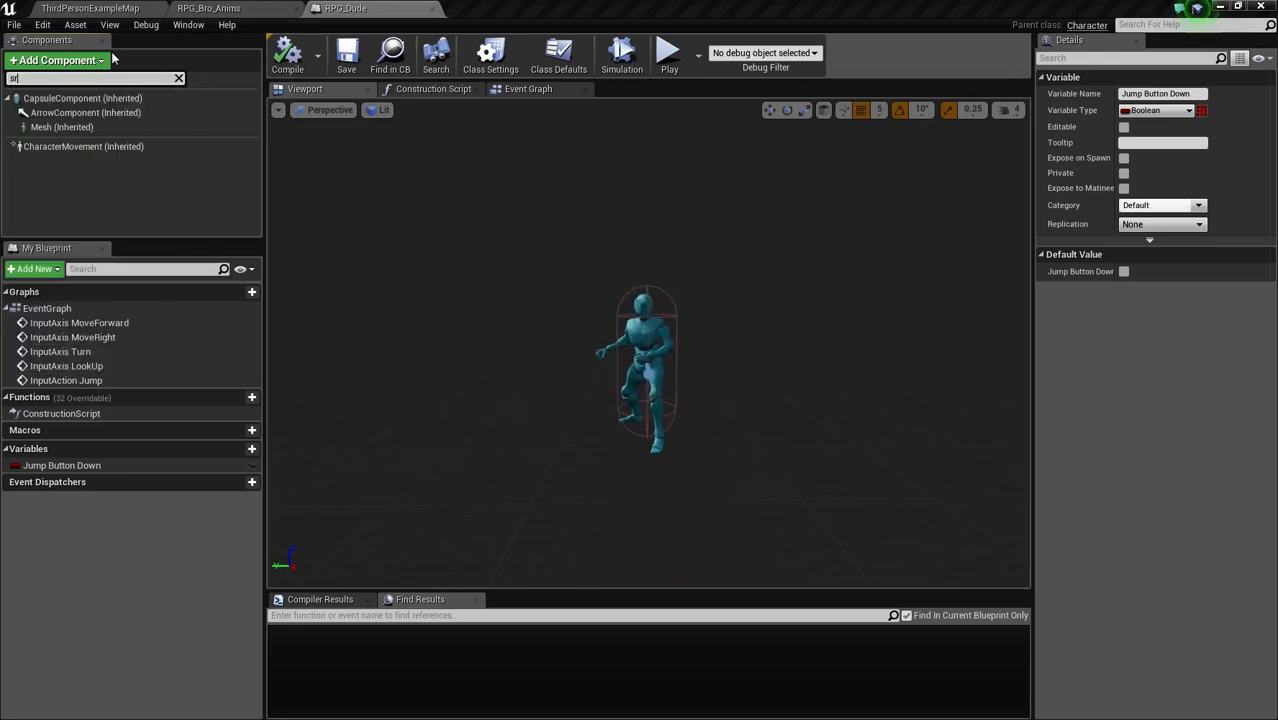
pyautogui.press('BackSpace')
pyautogui.write('prin')
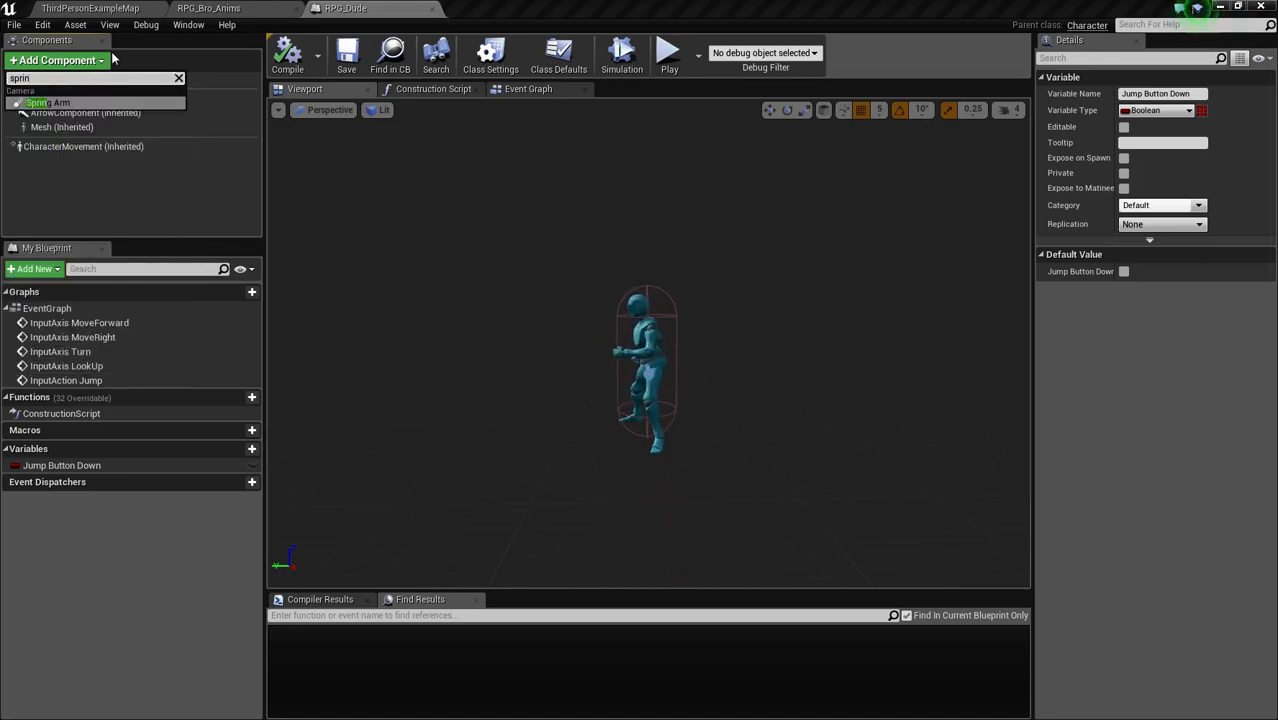
pyautogui.press('Return')
pyautogui.click(99, 173)
pyautogui.click(81, 145)
# Step: Add a Camera component to RPG_Dude and attach it as a child of SpringArm
pyautogui.click(82, 60)
pyautogui.write('ca')
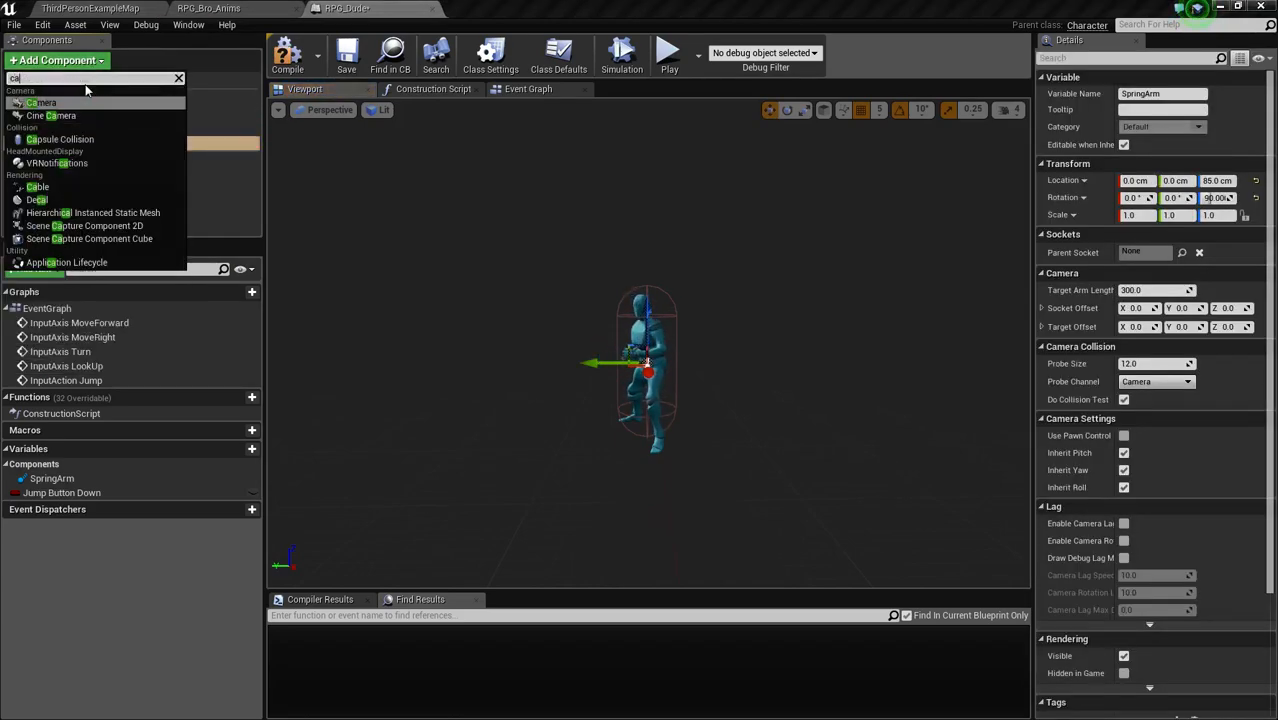
pyautogui.write('mer')
pyautogui.click(85, 102)
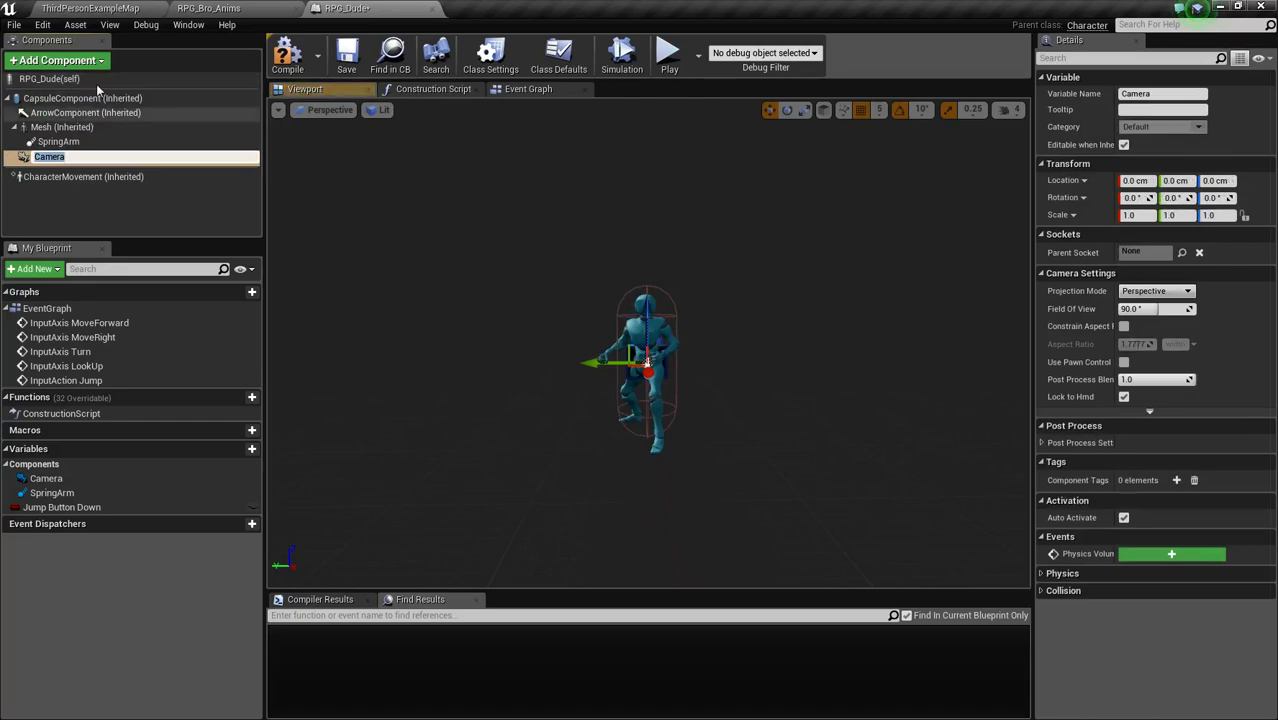
pyautogui.click(78, 190)
pyautogui.click(74, 156)
pyautogui.moveTo(83, 148); pyautogui.dragTo(84, 146)
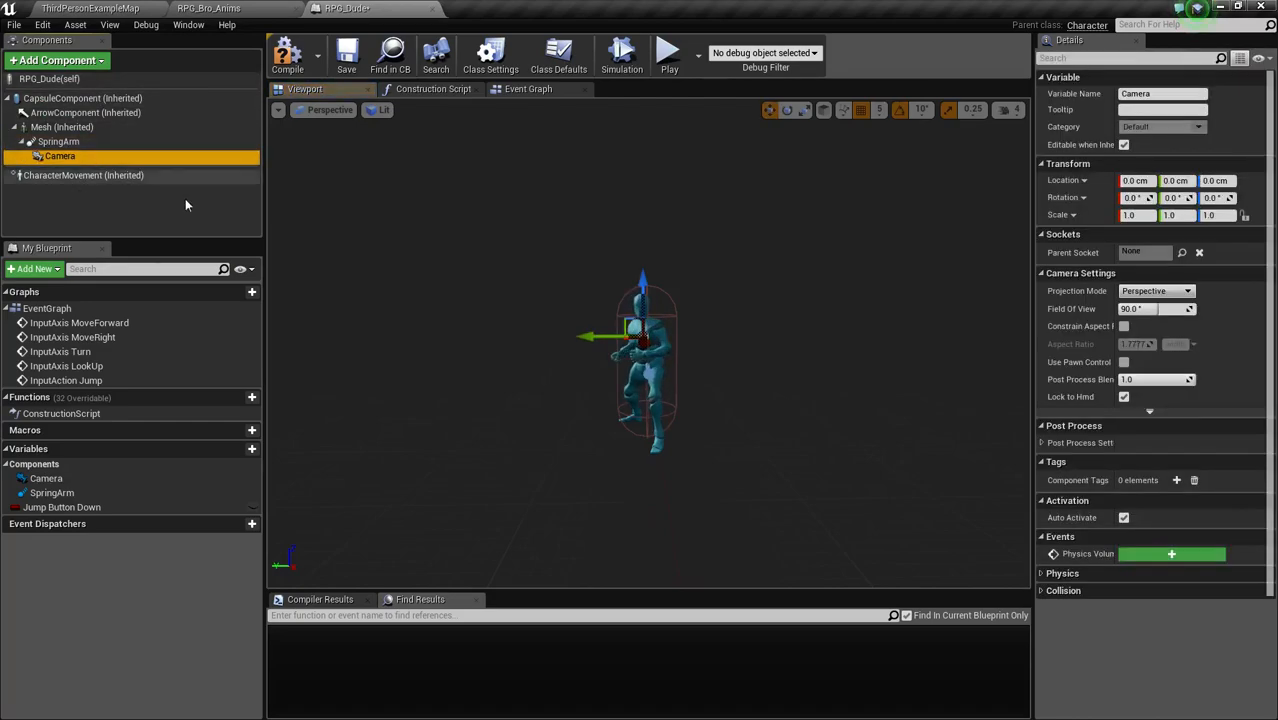
# Step: Raise SpringArm to a Z location of 140 cm, tilt it to a Y rotation of -10°, and save the blueprint
pyautogui.click(102, 142)
pyautogui.moveTo(735, 315)
pyautogui.mouseDown(button='right')
pyautogui.moveTo(790, 315)
pyautogui.moveTo(735, 315)
pyautogui.mouseUp(button='right')
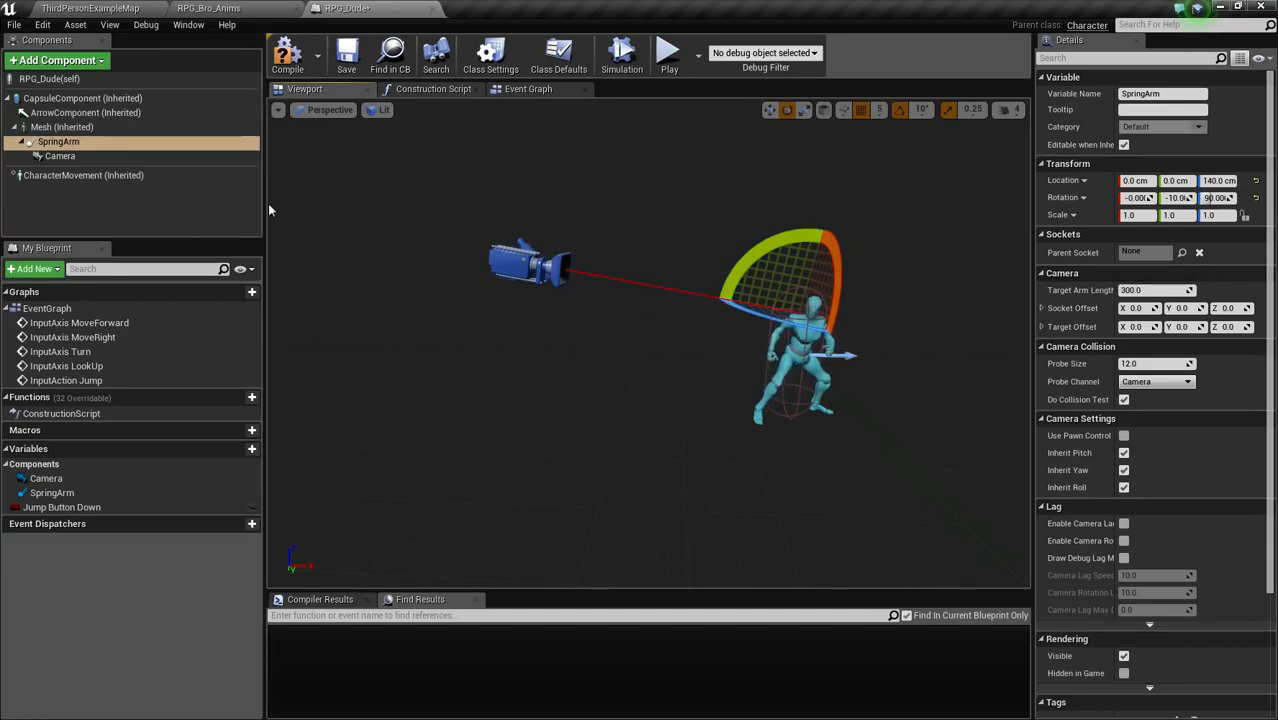
pyautogui.click(184, 145)
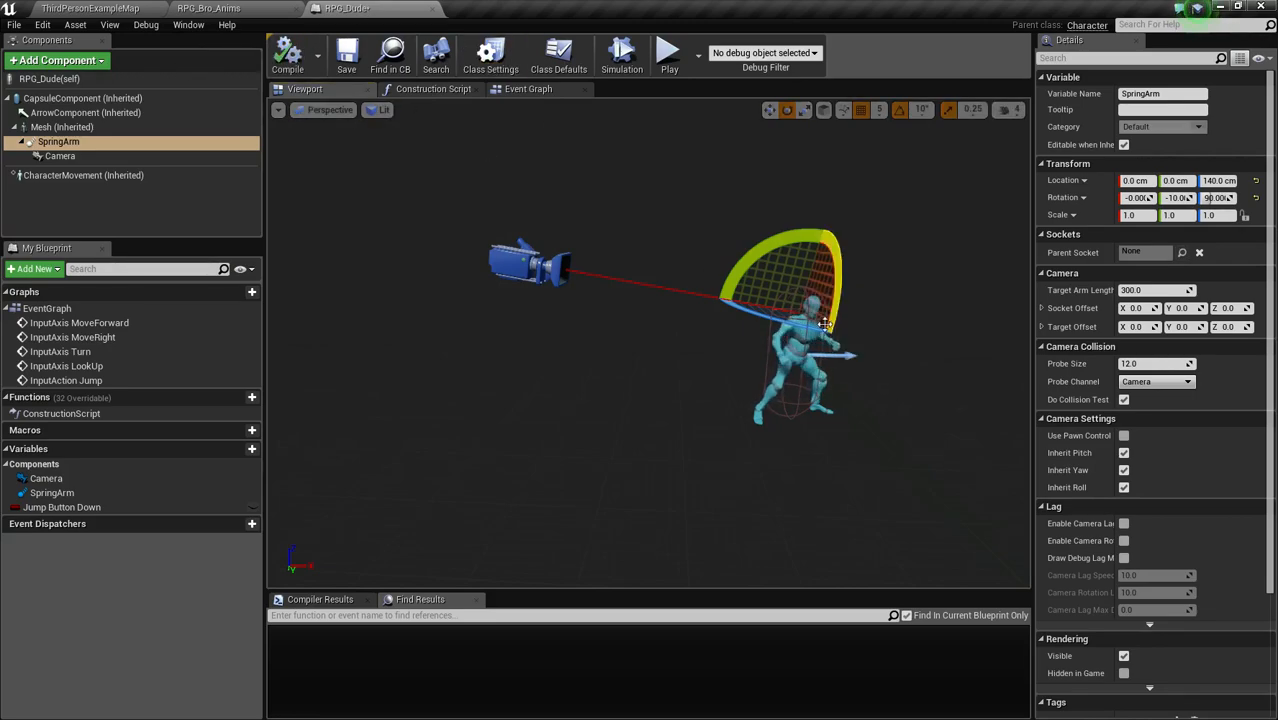
pyautogui.hotkey('ctrl', 's')
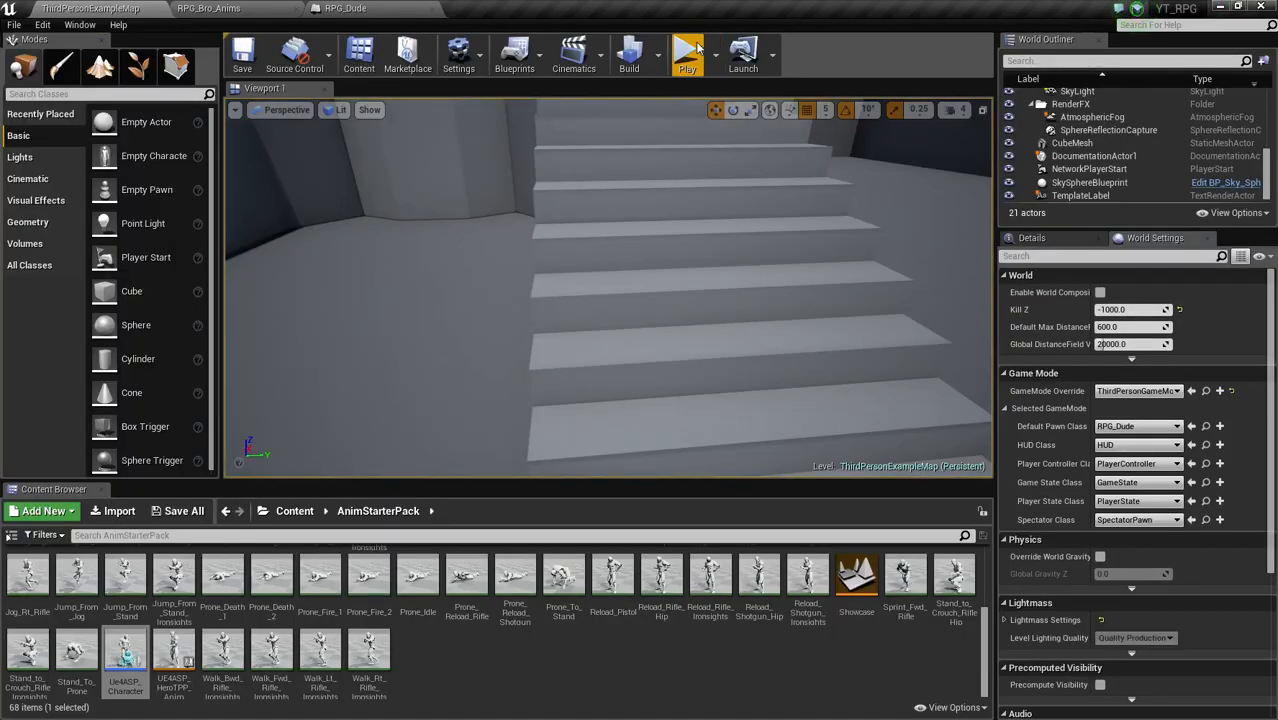
# Step: Play-test ThirdPersonExampleMap, running RPG_Dude around the arena and over the stairs to check the spring-arm camera, and end the session
pyautogui.click(687, 55)
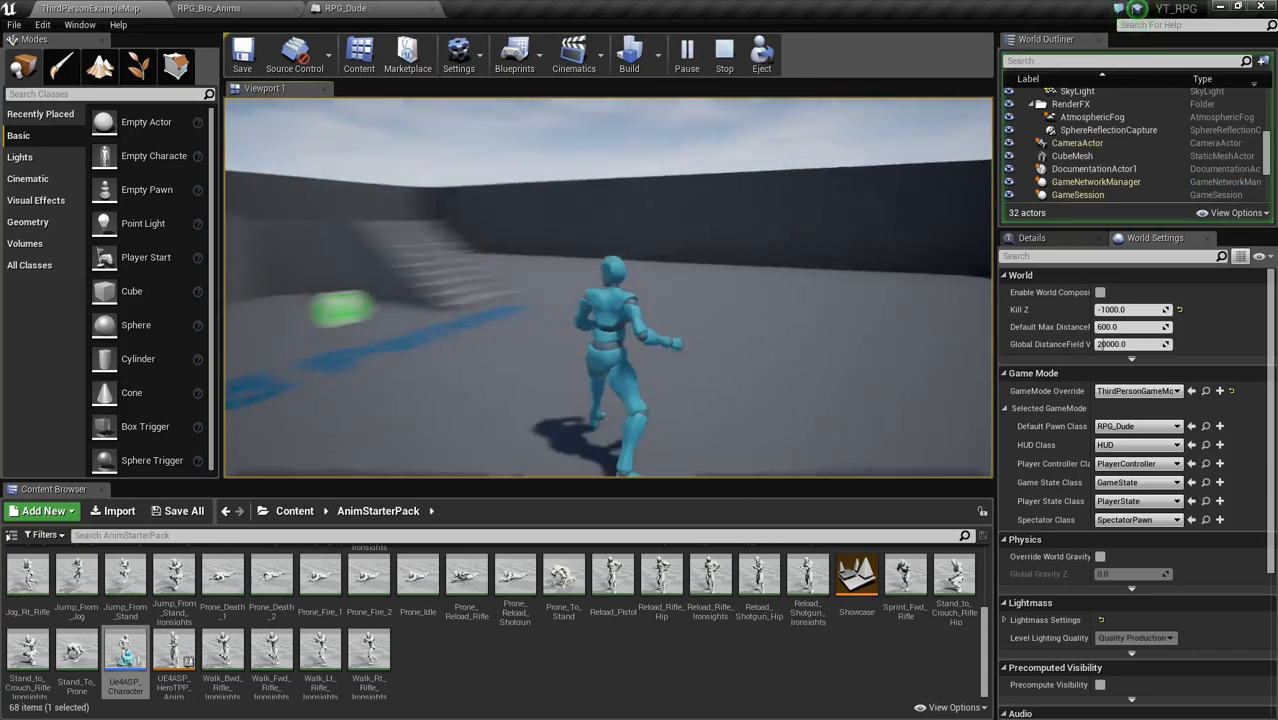
pyautogui.press('w')
pyautogui.press('w')
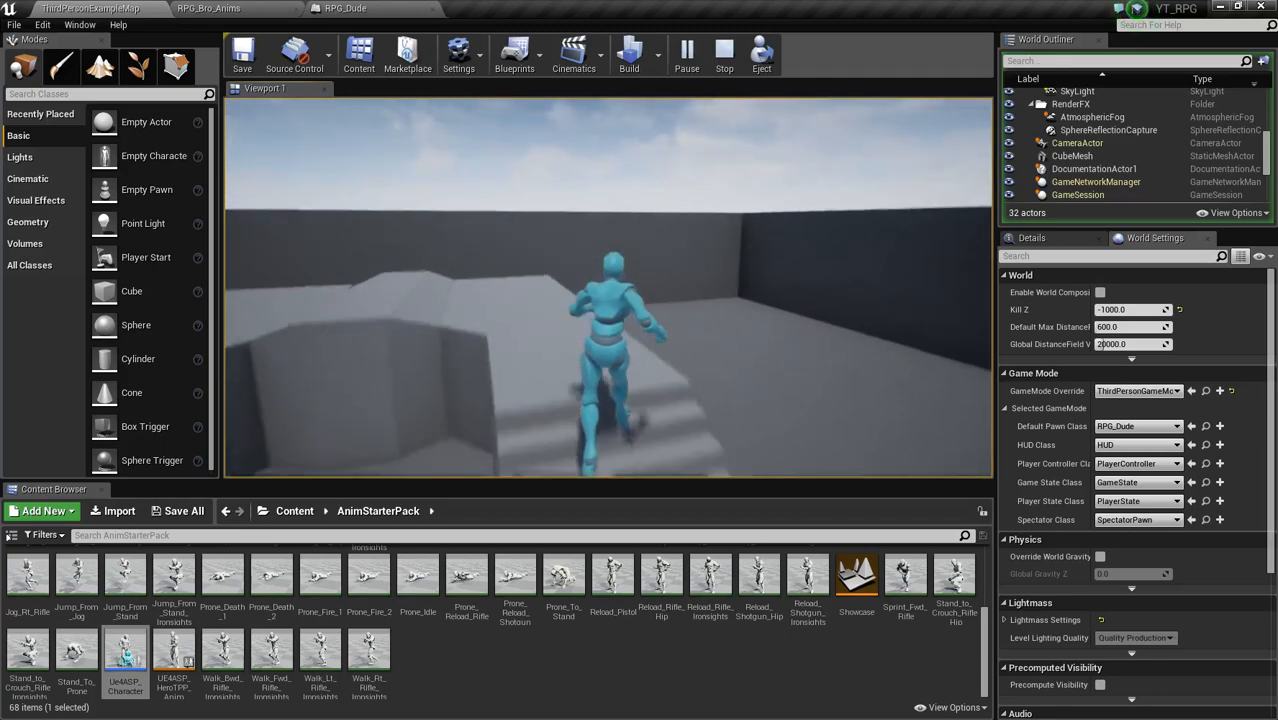
pyautogui.press('d')
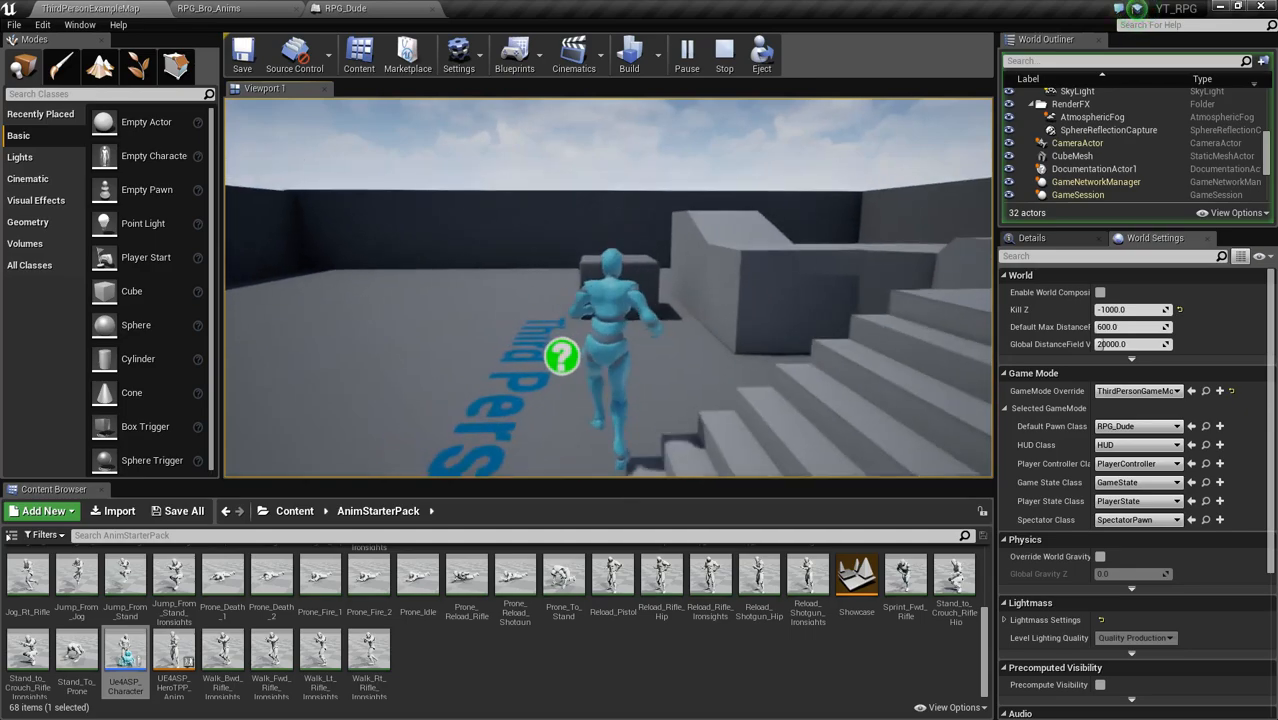
pyautogui.press('w')
pyautogui.press('w')
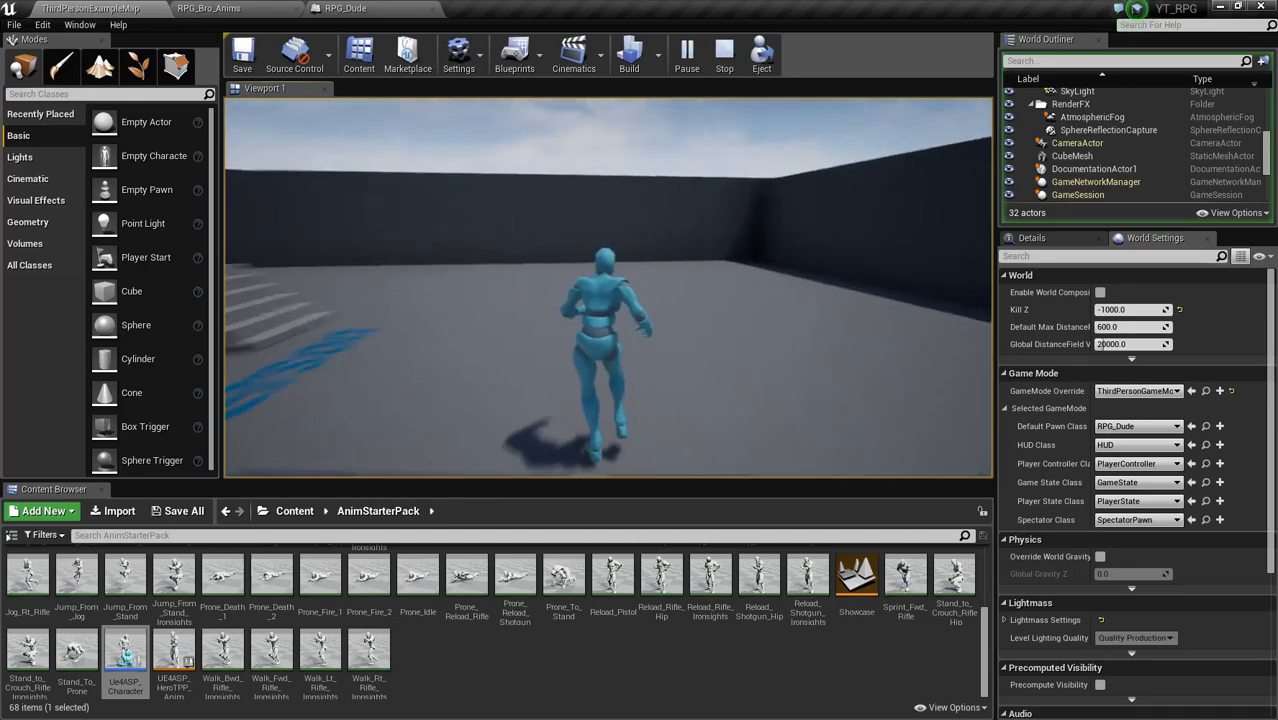
pyautogui.press('w')
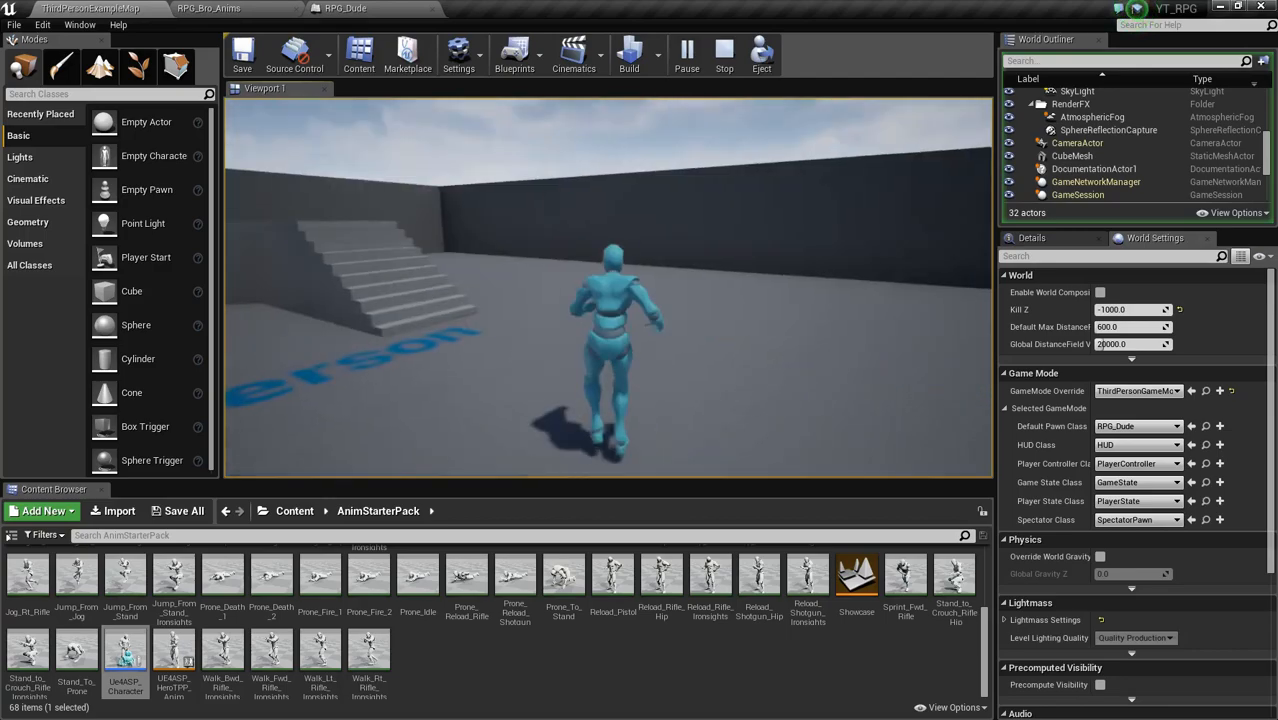
pyautogui.press('w')
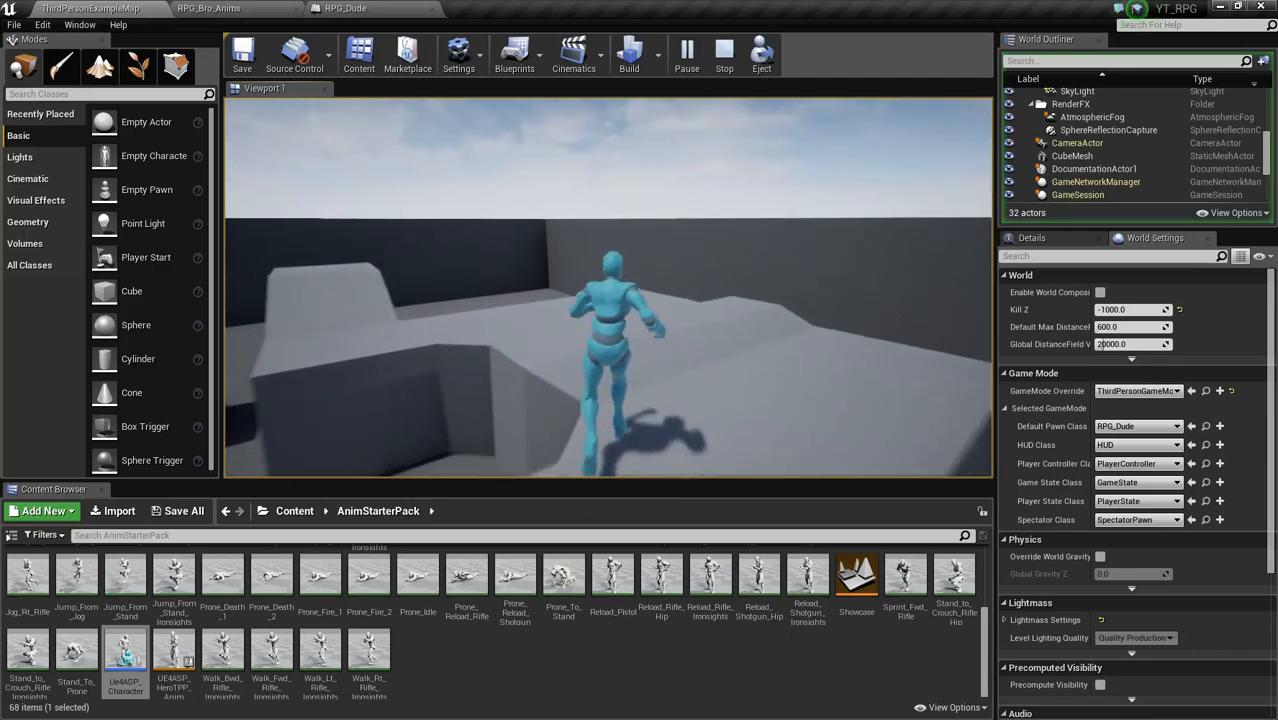
pyautogui.press('w')
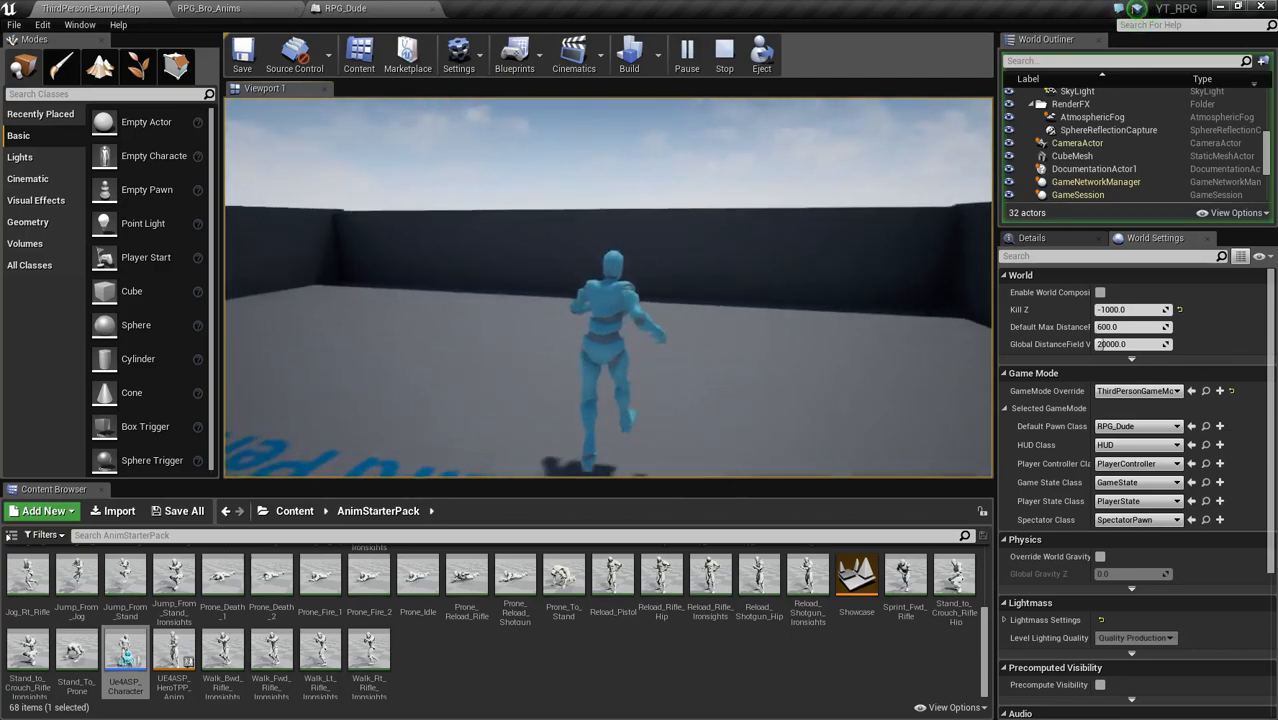
pyautogui.press('w')
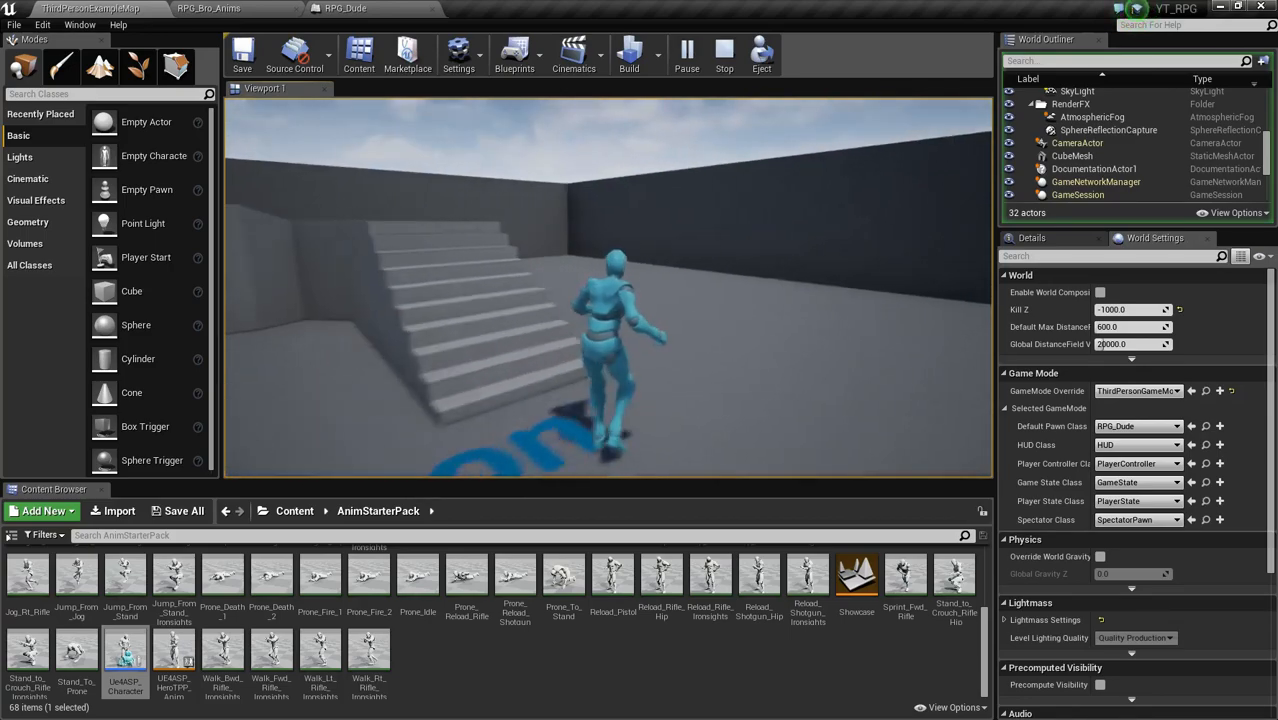
pyautogui.press('w')
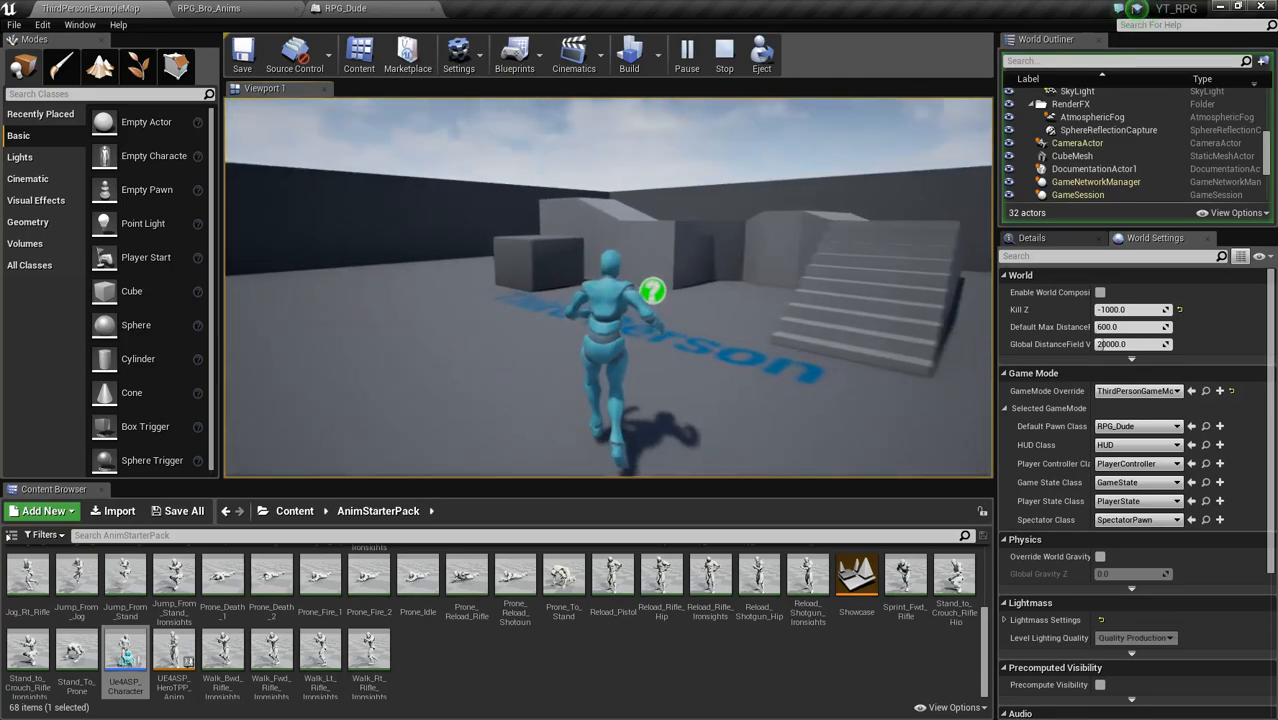
pyautogui.press('w')
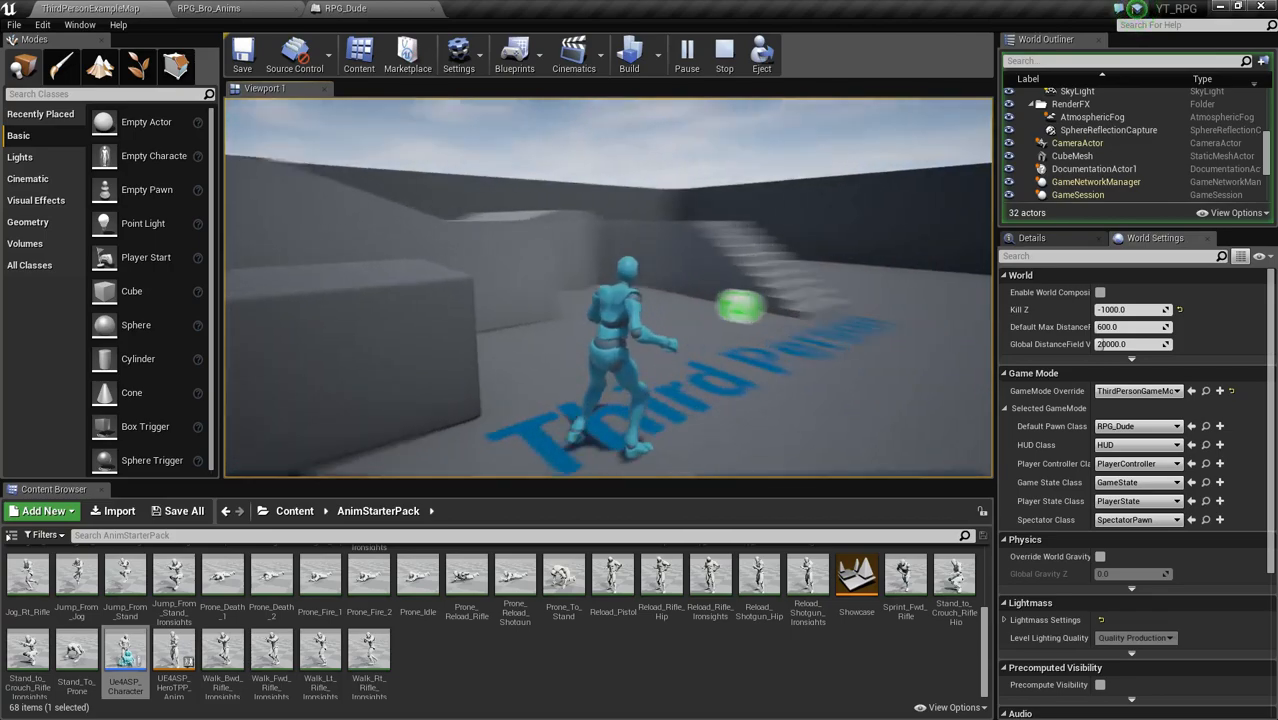
pyautogui.press('Escape')
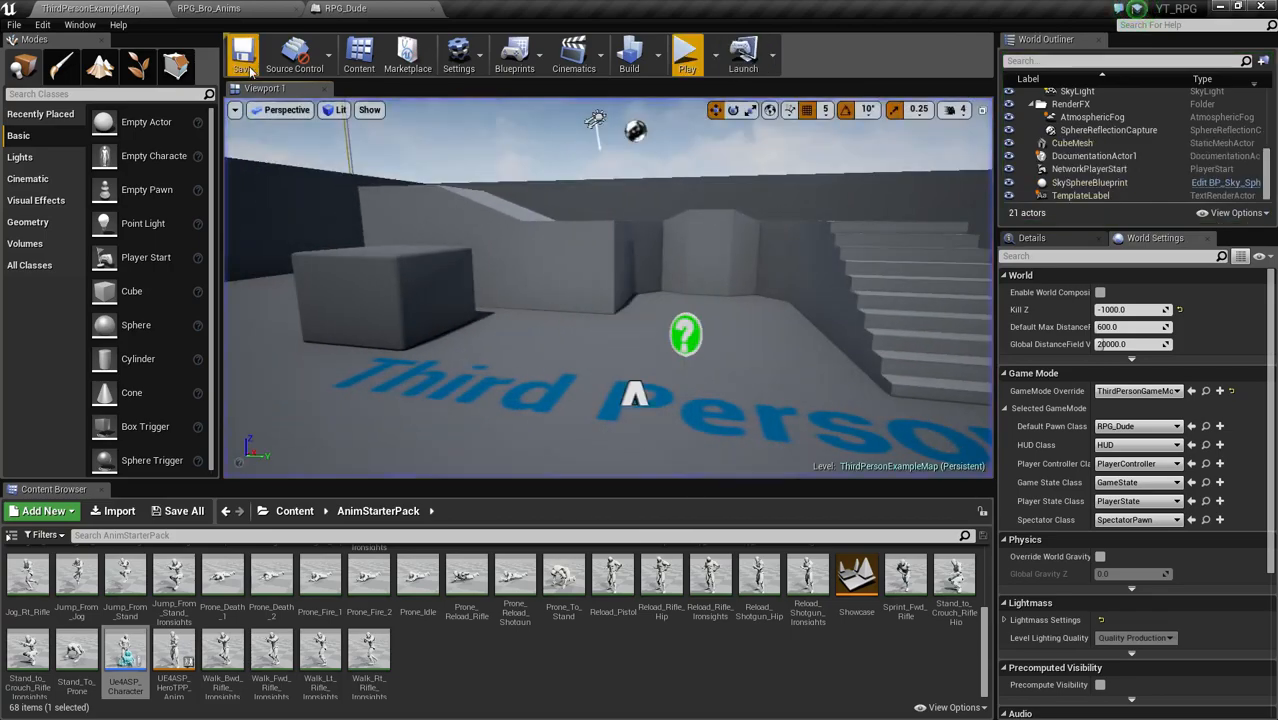
# Step: Set Max Walk Speed to 300 on RPG_Dude's CharacterMovement component, compile and save the blueprint
pyautogui.click(210, 9)
pyautogui.click(335, 9)
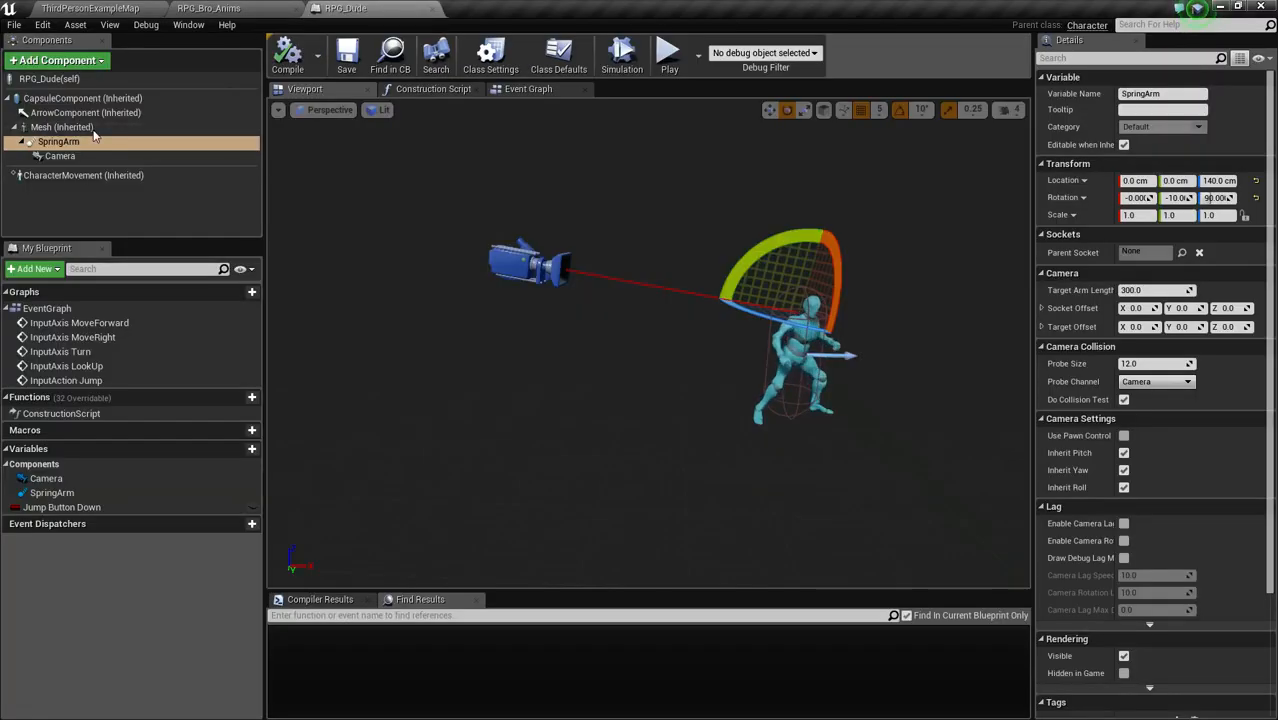
pyautogui.click(95, 175)
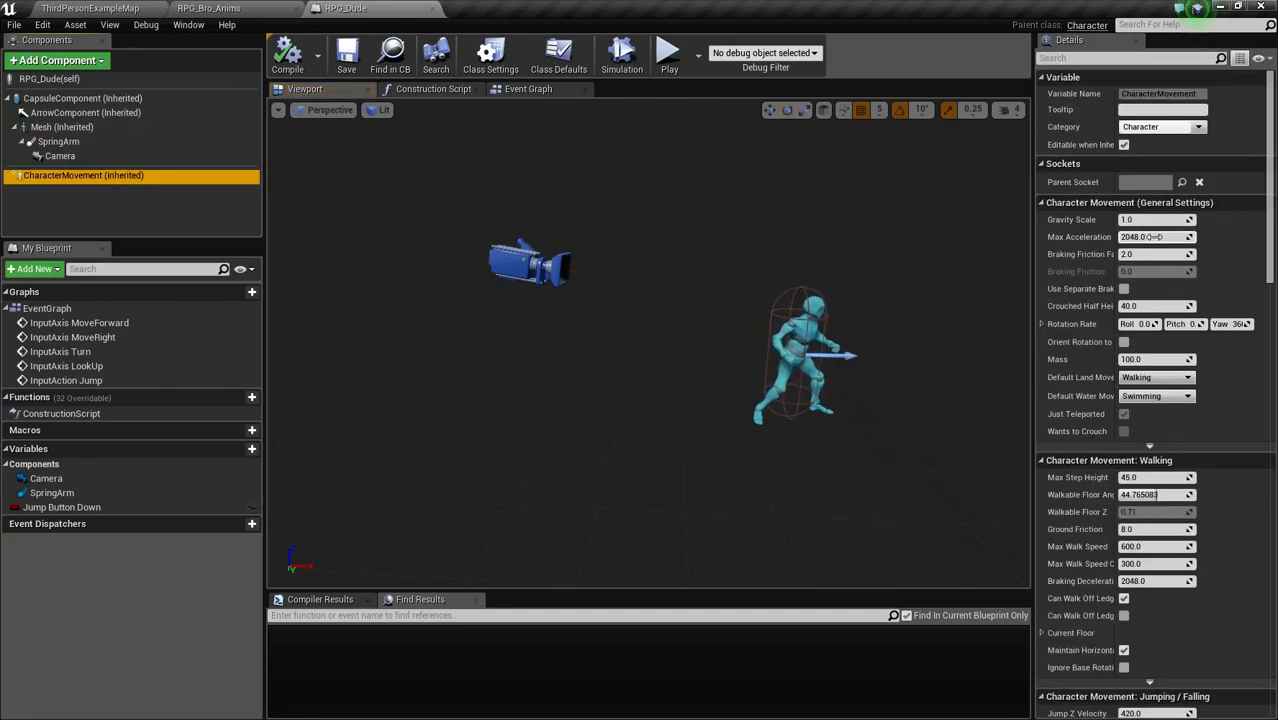
pyautogui.scroll(-5, 1170, 303)
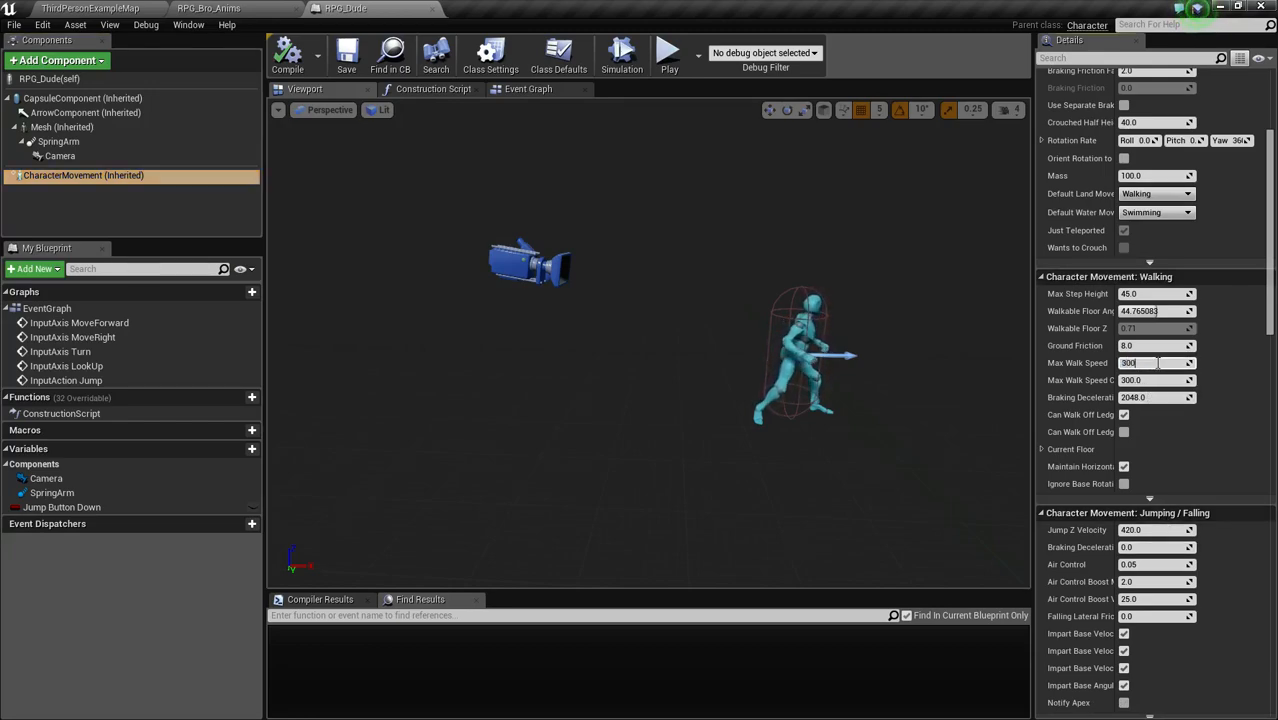
pyautogui.click(278, 60)
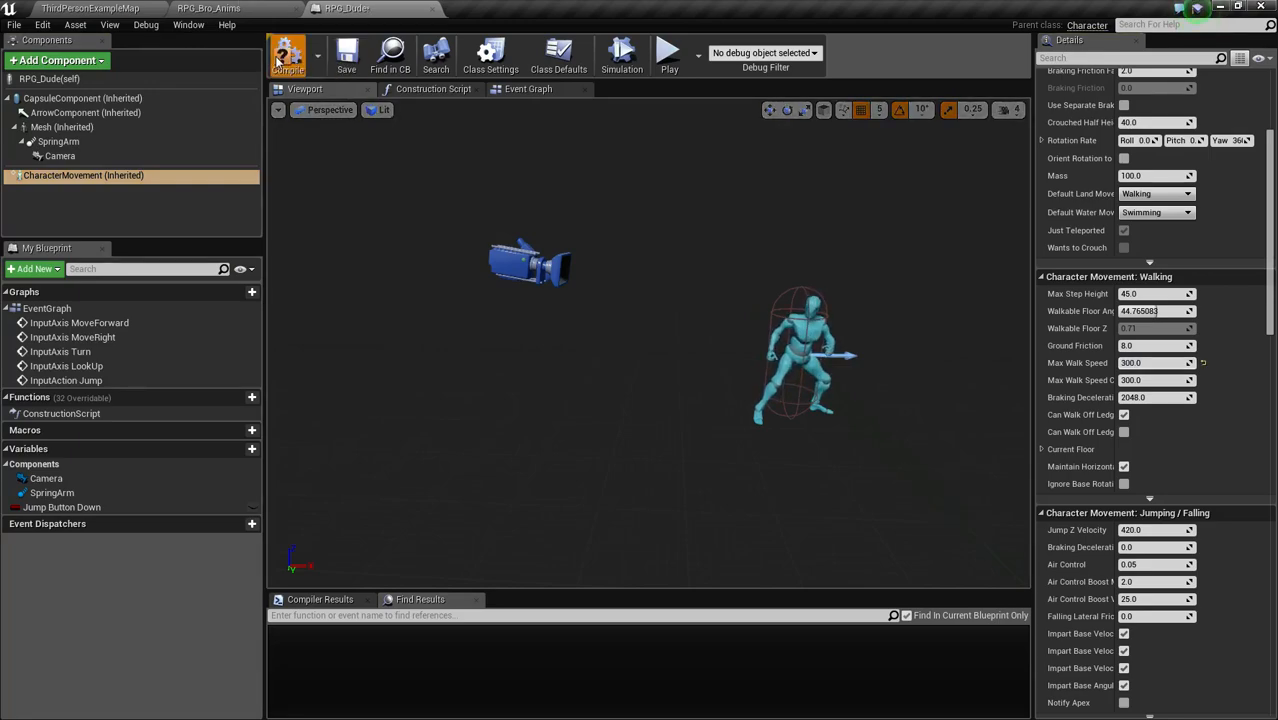
pyautogui.hotkey('ctrl', 's')
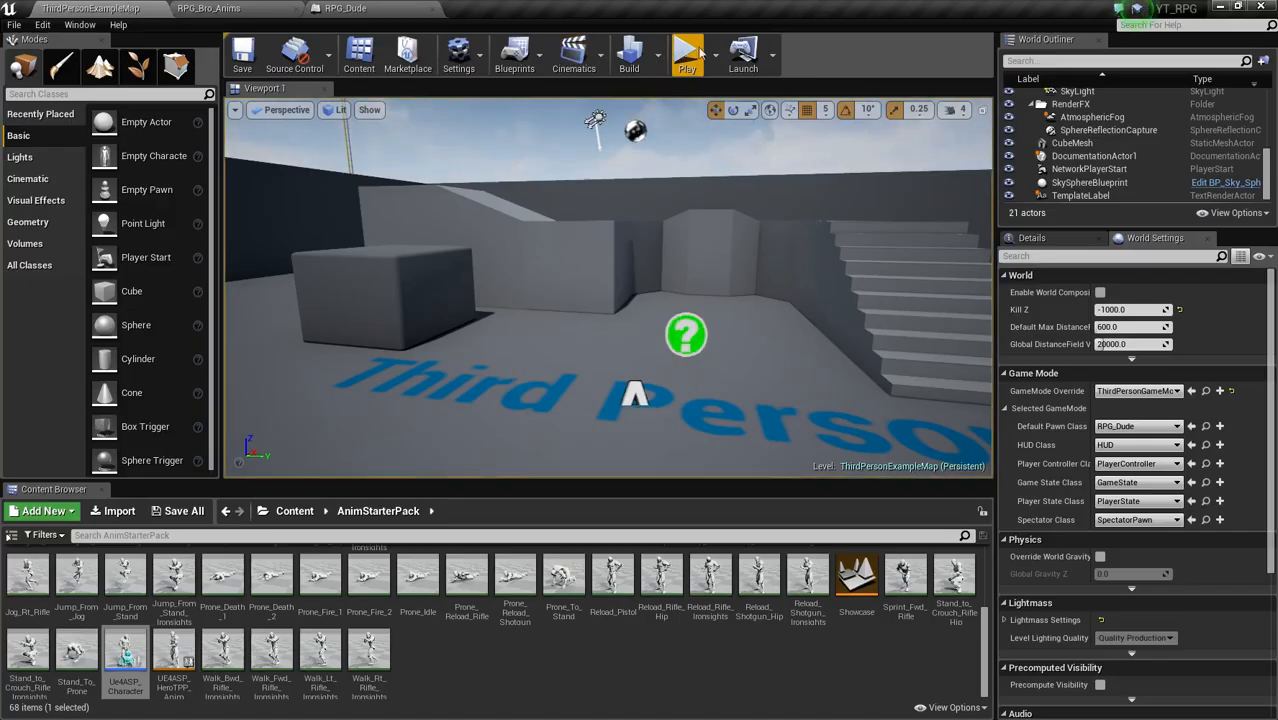
# Step: Play-test the level, moving RPG_Dude up the stairs, across the platforms and over the floor to judge the reduced walk speed, and stop playing
pyautogui.click(660, 55)
pyautogui.click(686, 55)
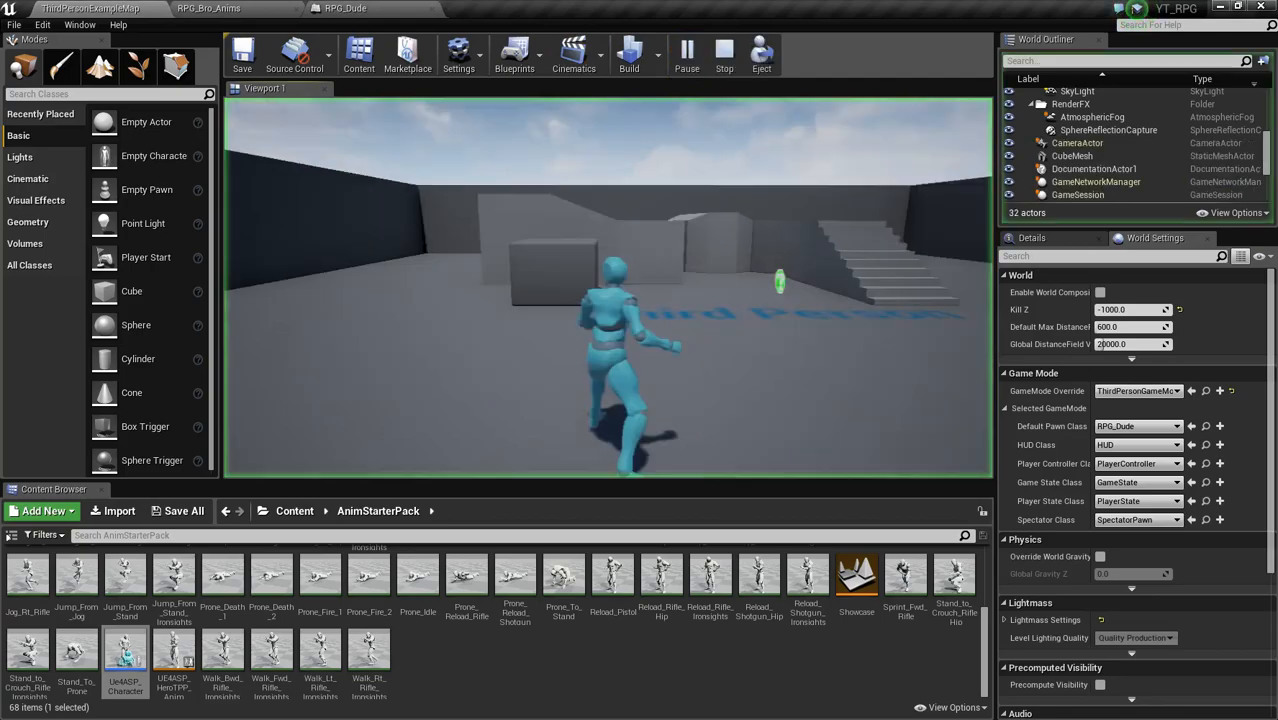
pyautogui.press('w')
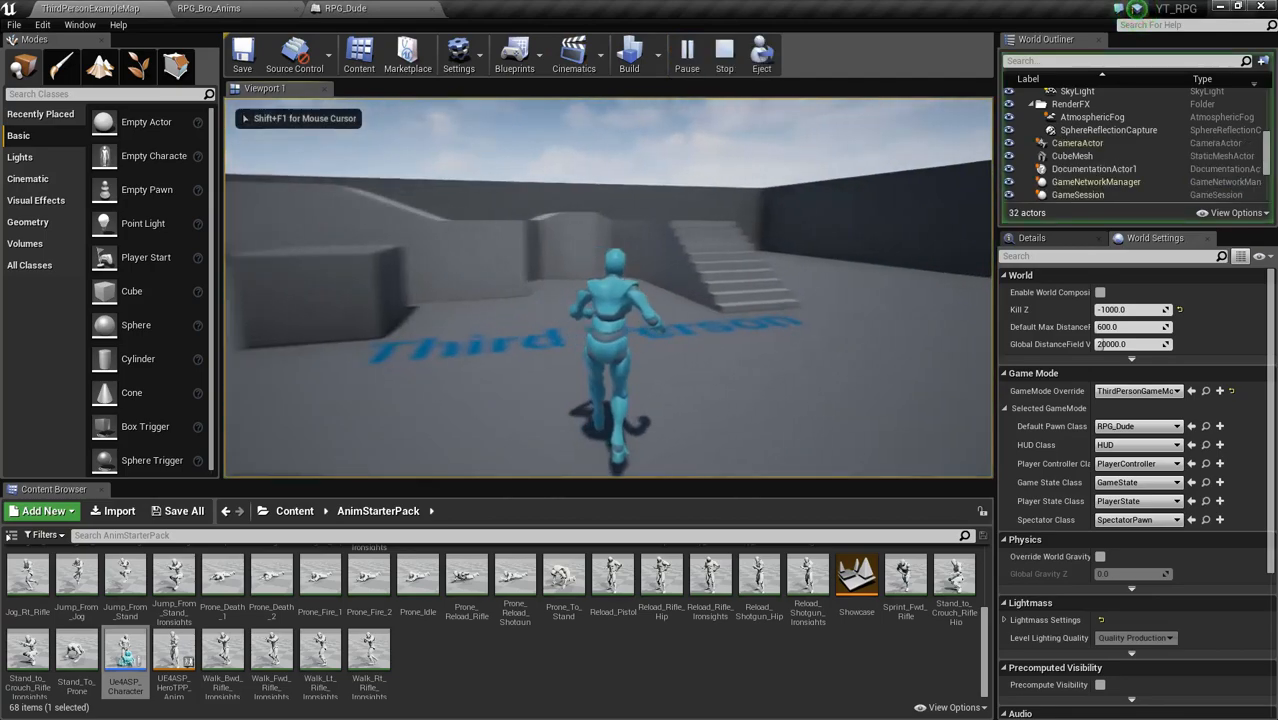
pyautogui.press('w')
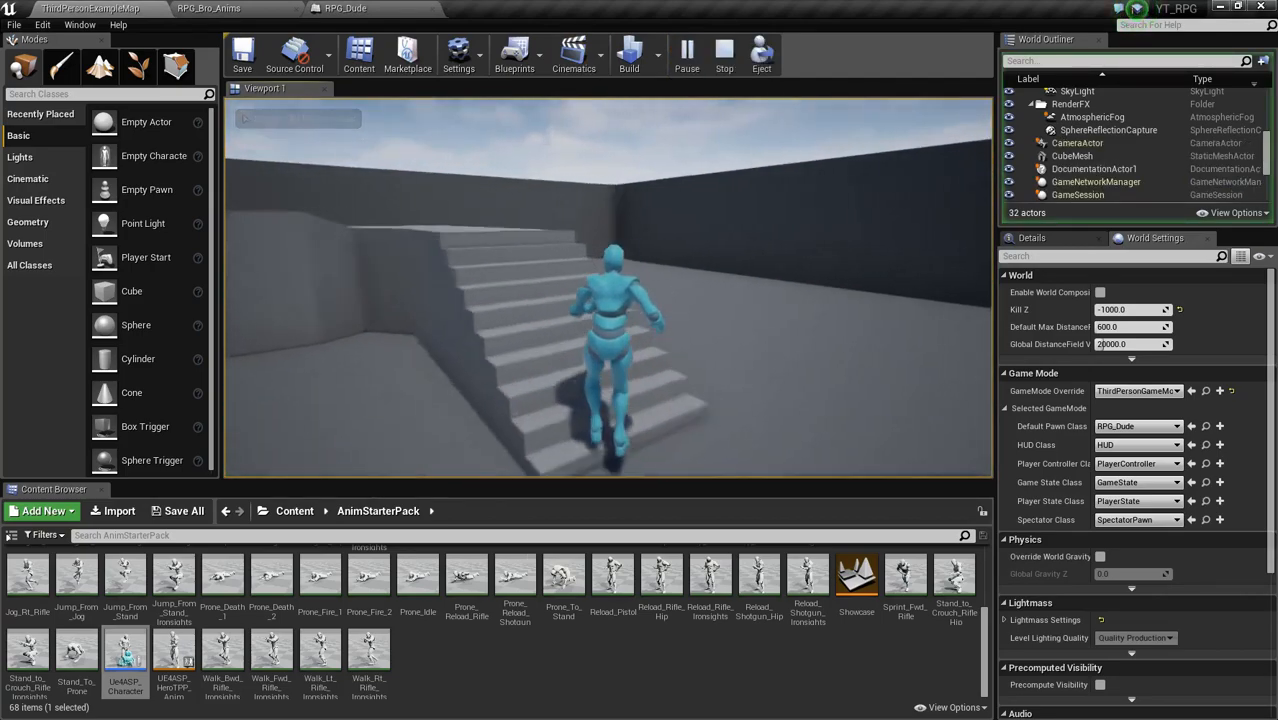
pyautogui.press('w')
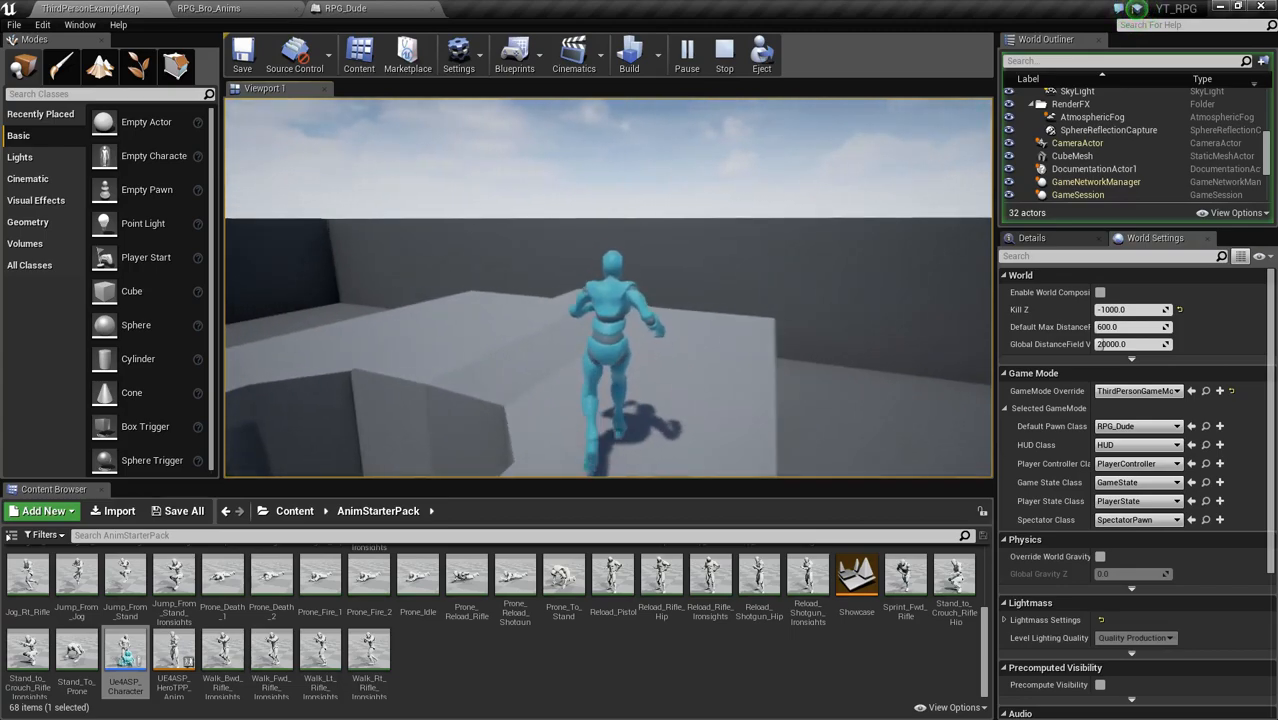
pyautogui.press('w')
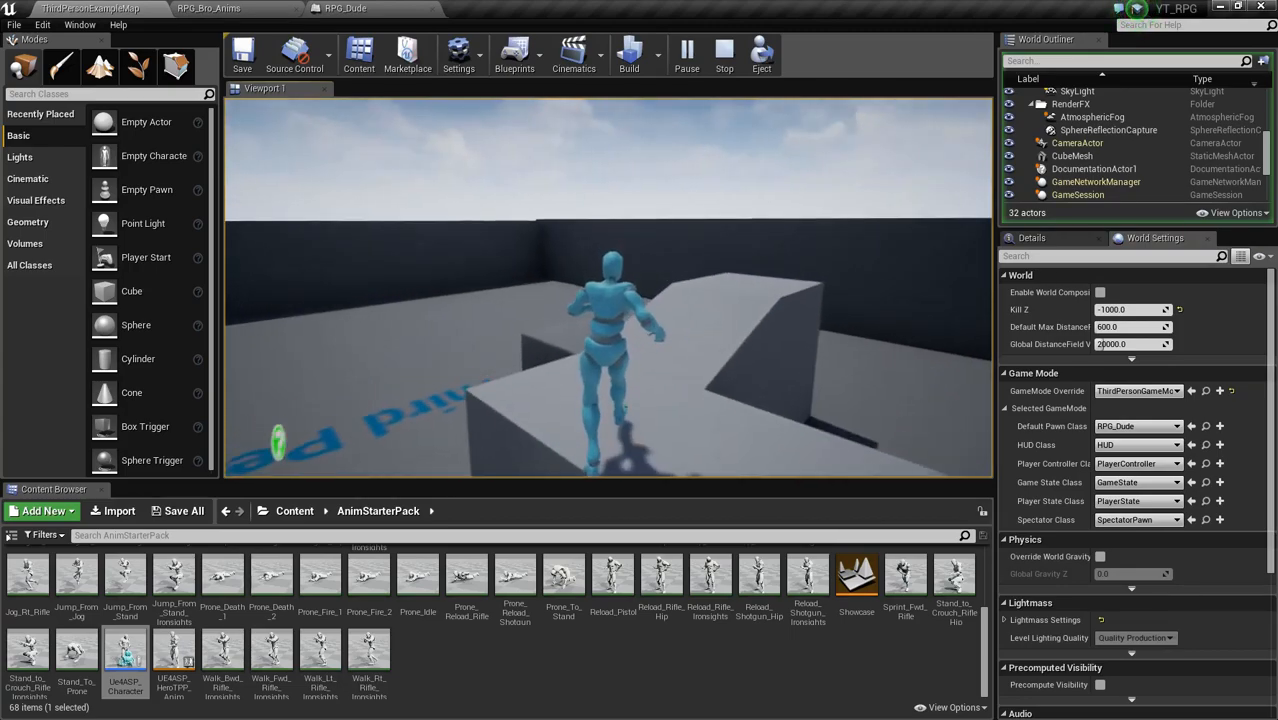
pyautogui.press('w')
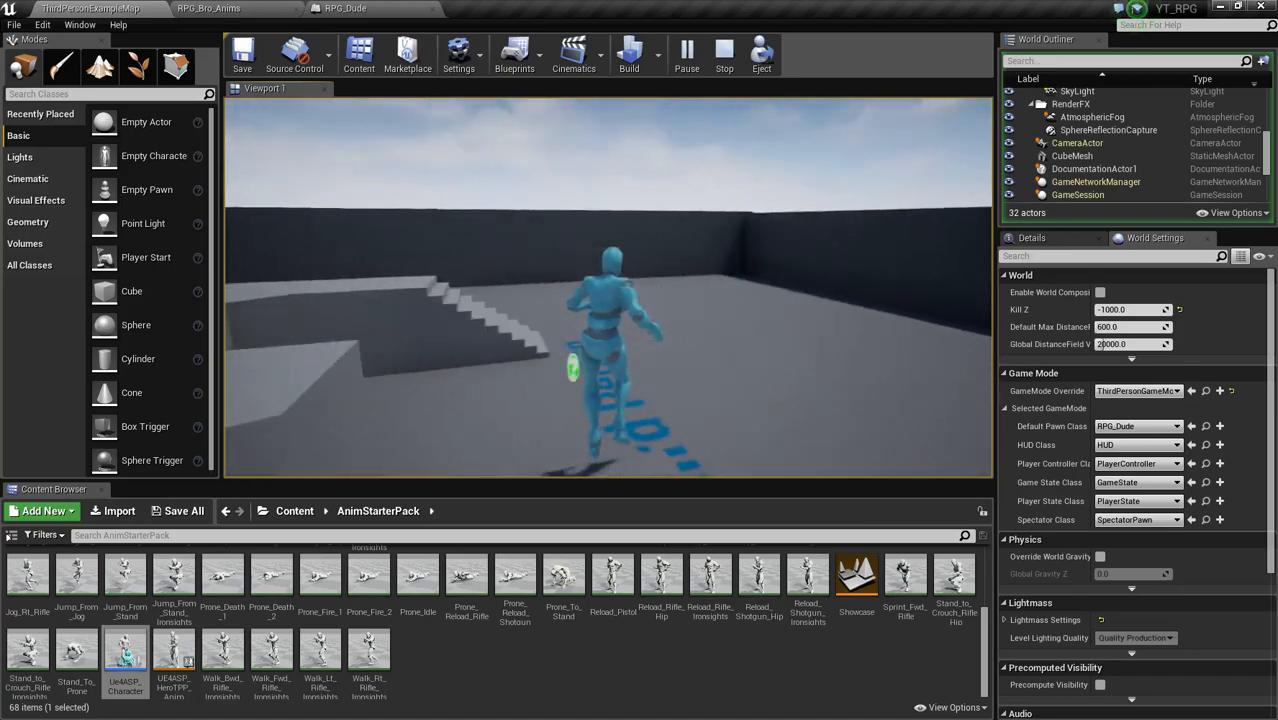
pyautogui.press('w')
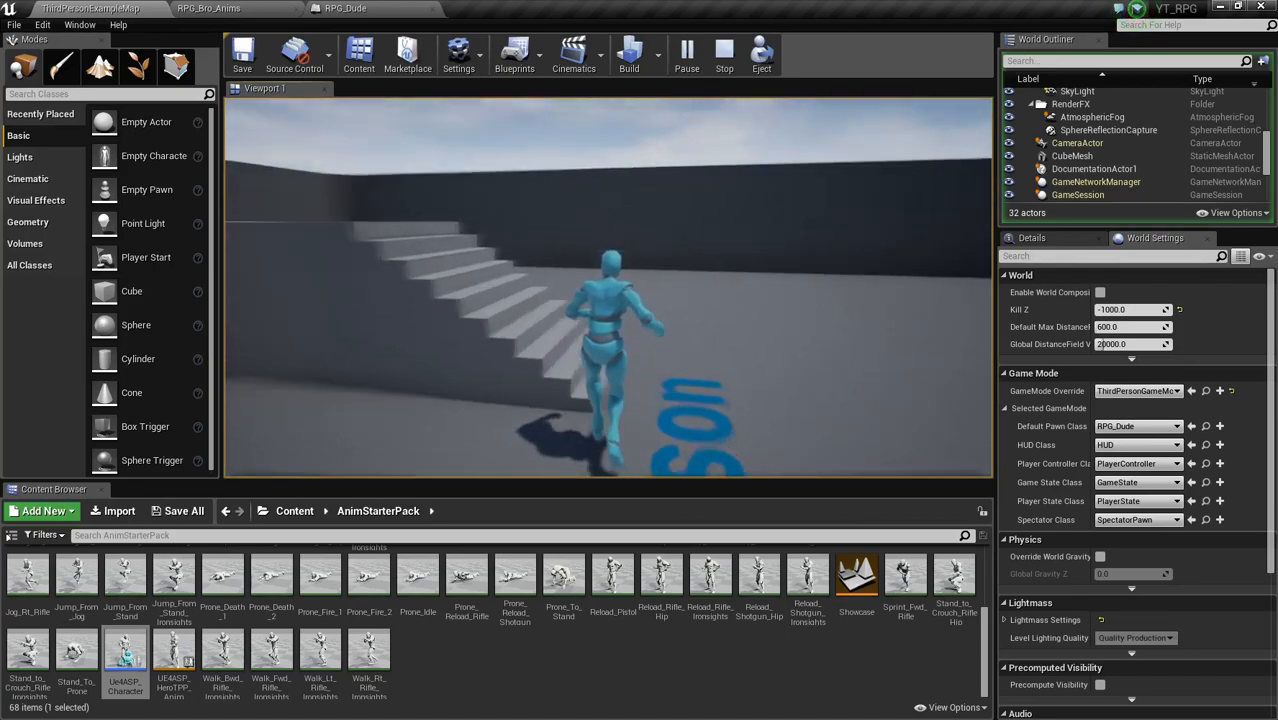
pyautogui.press('s')
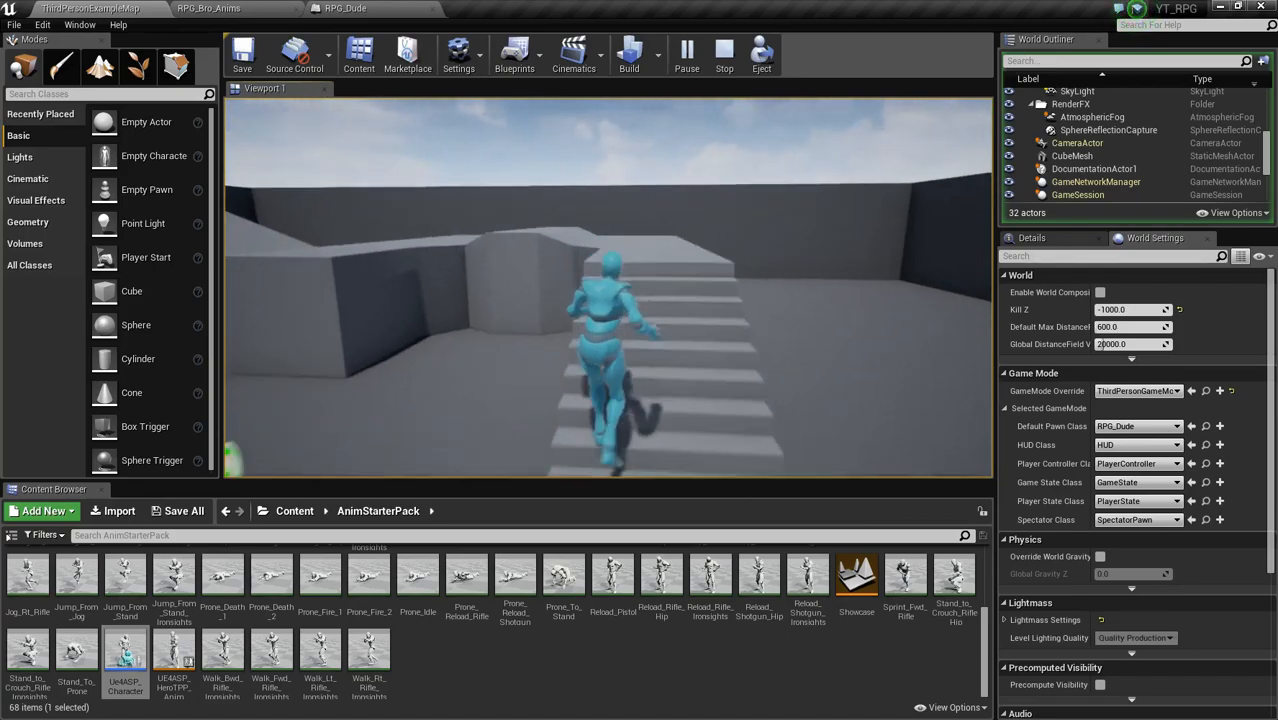
pyautogui.press('w')
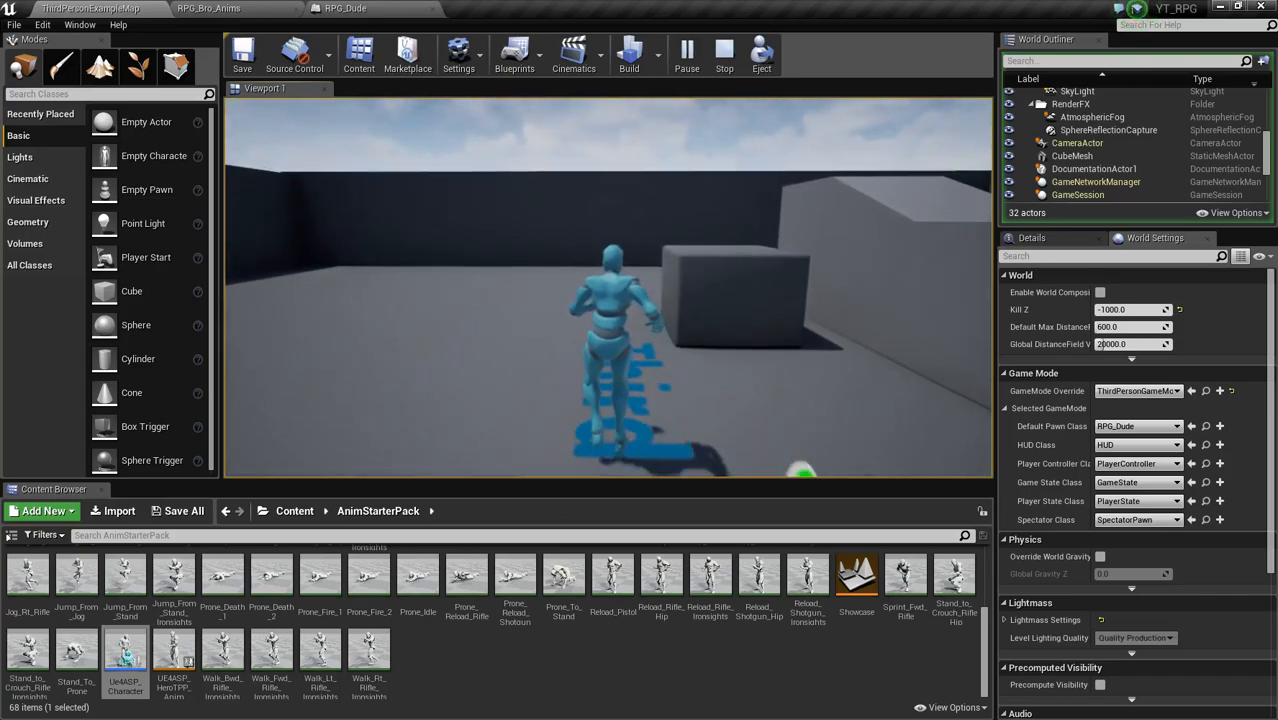
pyautogui.press('w')
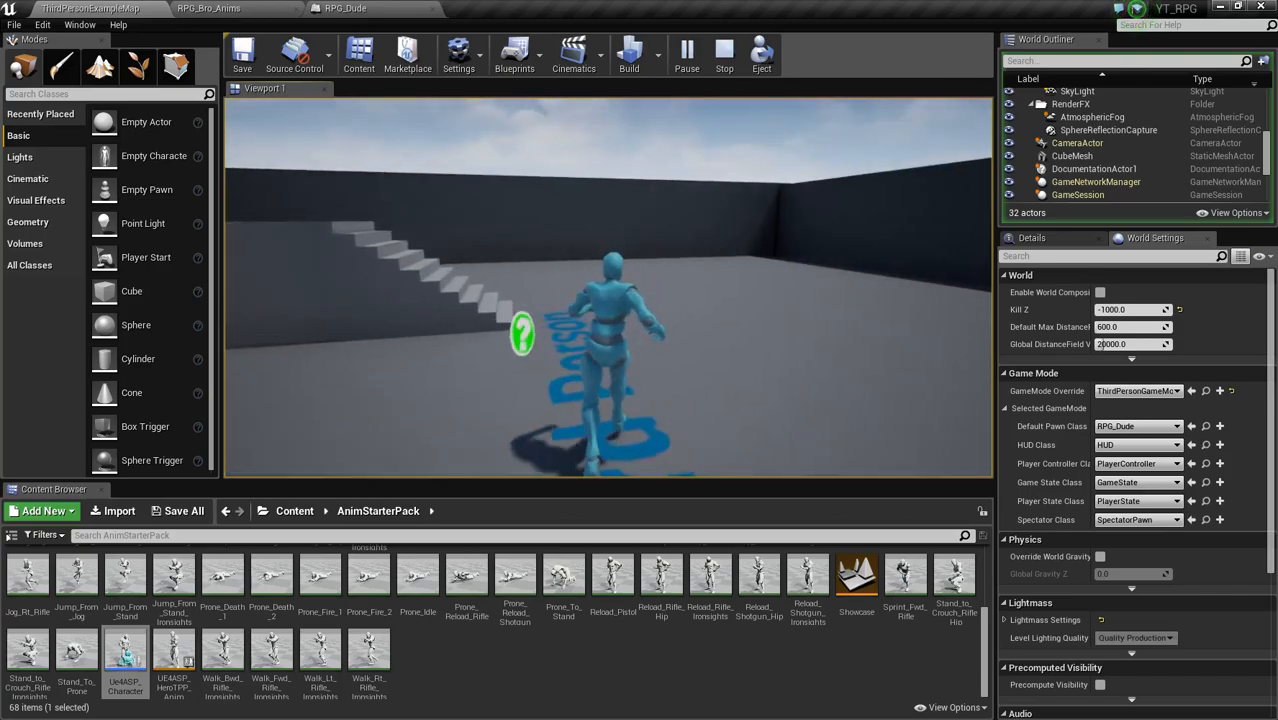
pyautogui.press('w')
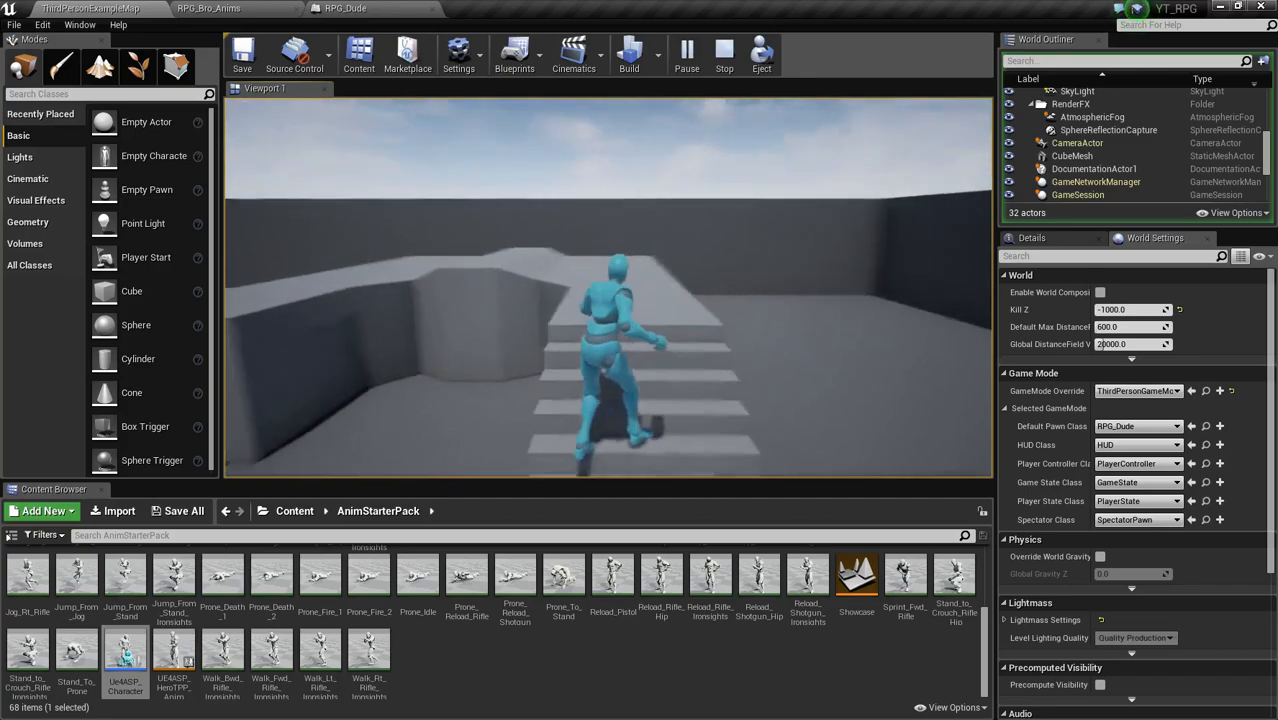
pyautogui.press('Escape')
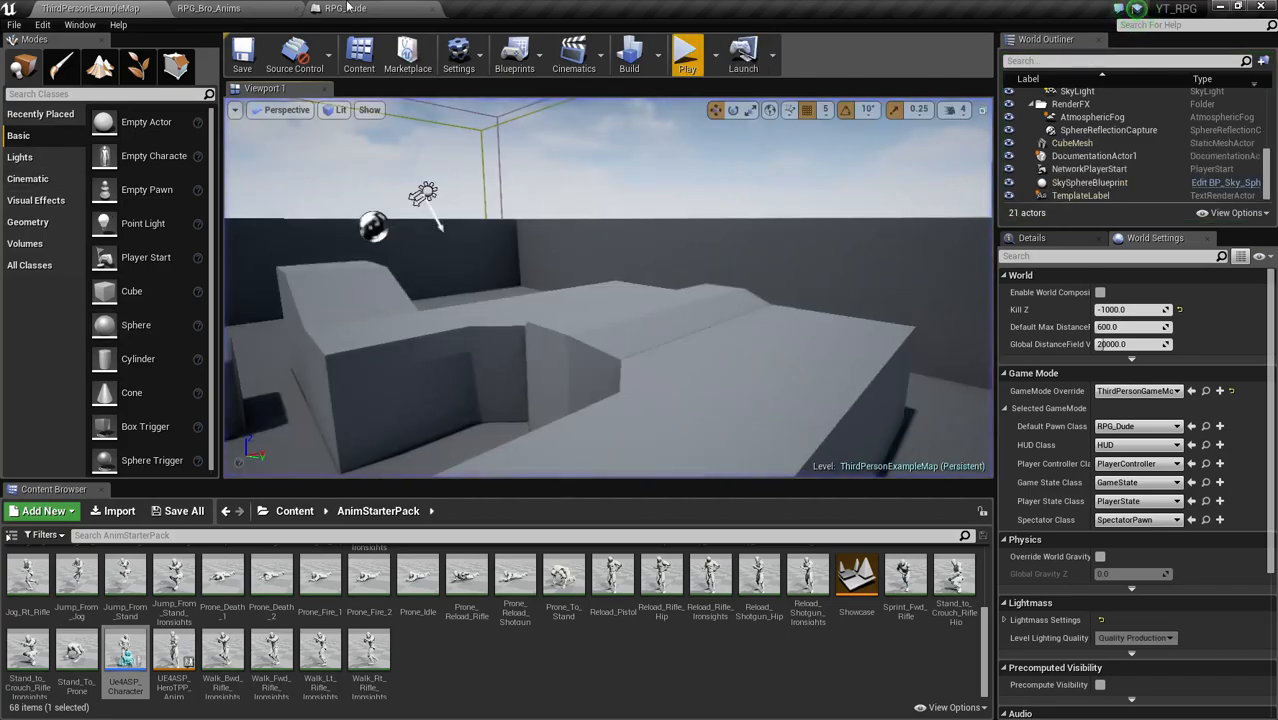
# Step: Set Max Walk Speed to 250 on RPG_Dude's CharacterMovement component, compile and save the blueprint
pyautogui.click(346, 8)
pyautogui.click(252, 7)
pyautogui.click(346, 8)
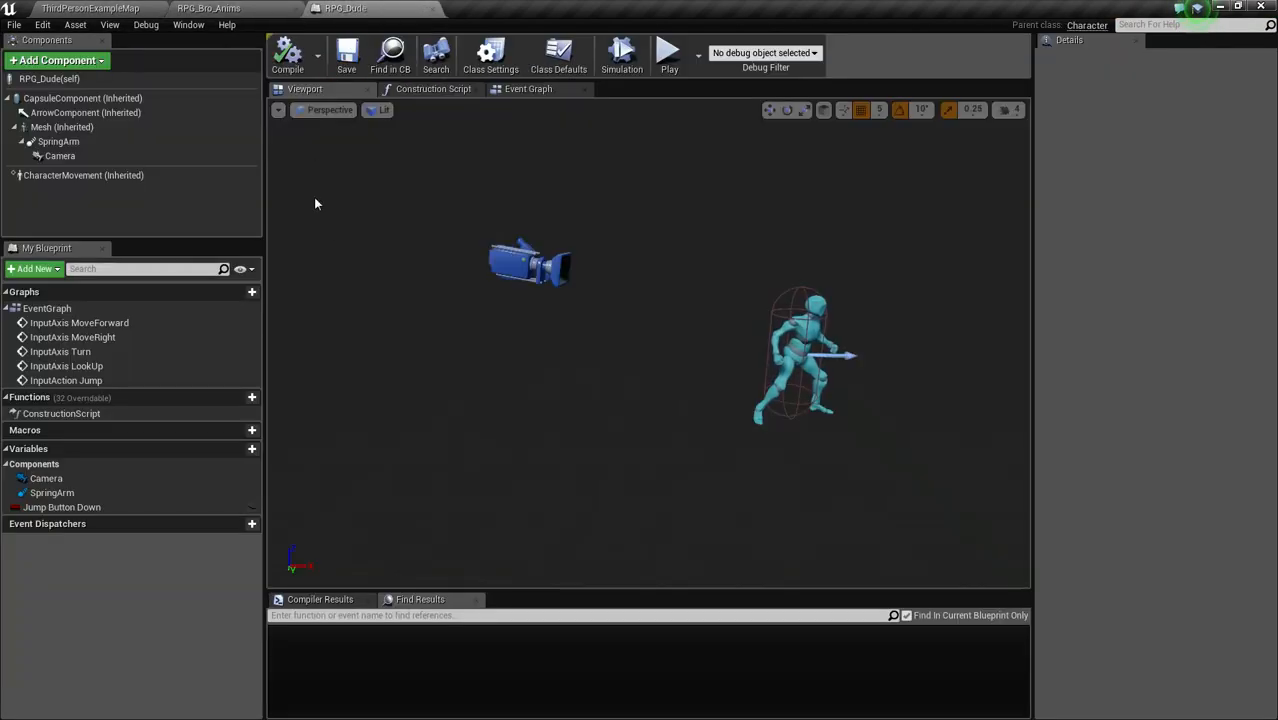
pyautogui.click(100, 175)
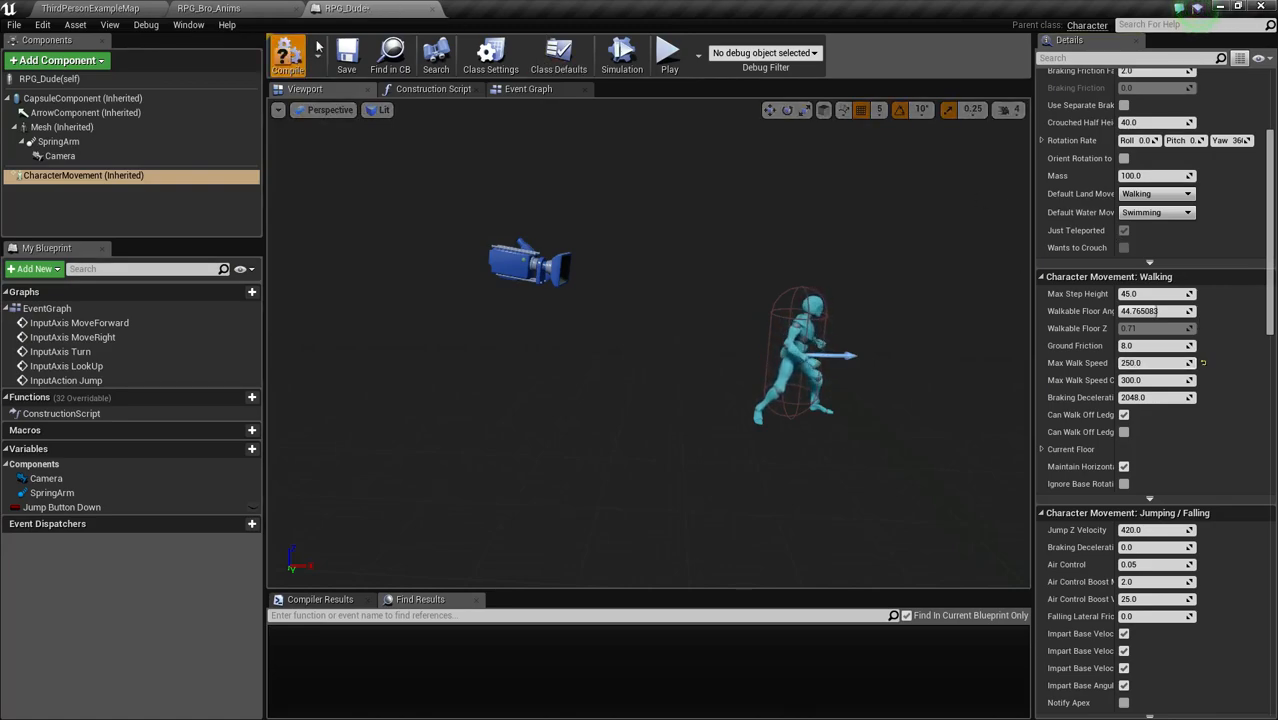
# Step: Play-test ThirdPersonExampleMap, moving RPG_Dude up the stairs and over the platforms to judge the 250 walk speed, and end the session
pyautogui.click(58, 8)
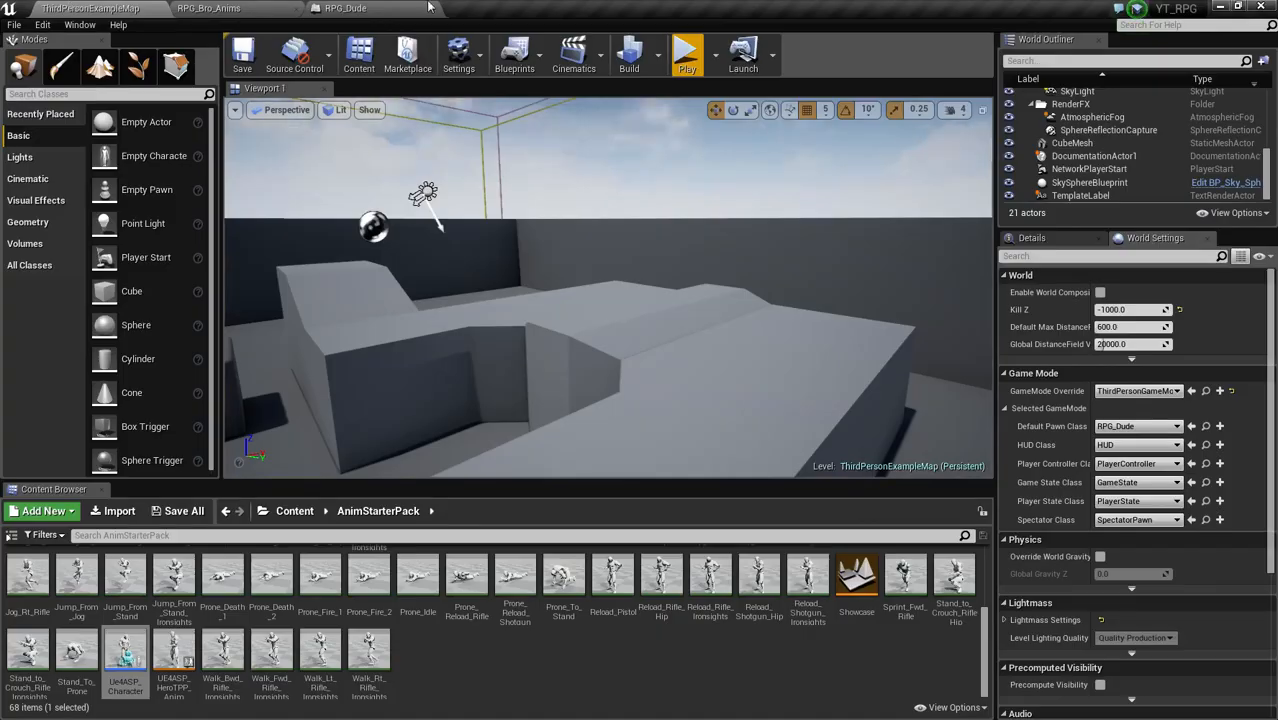
pyautogui.click(674, 50)
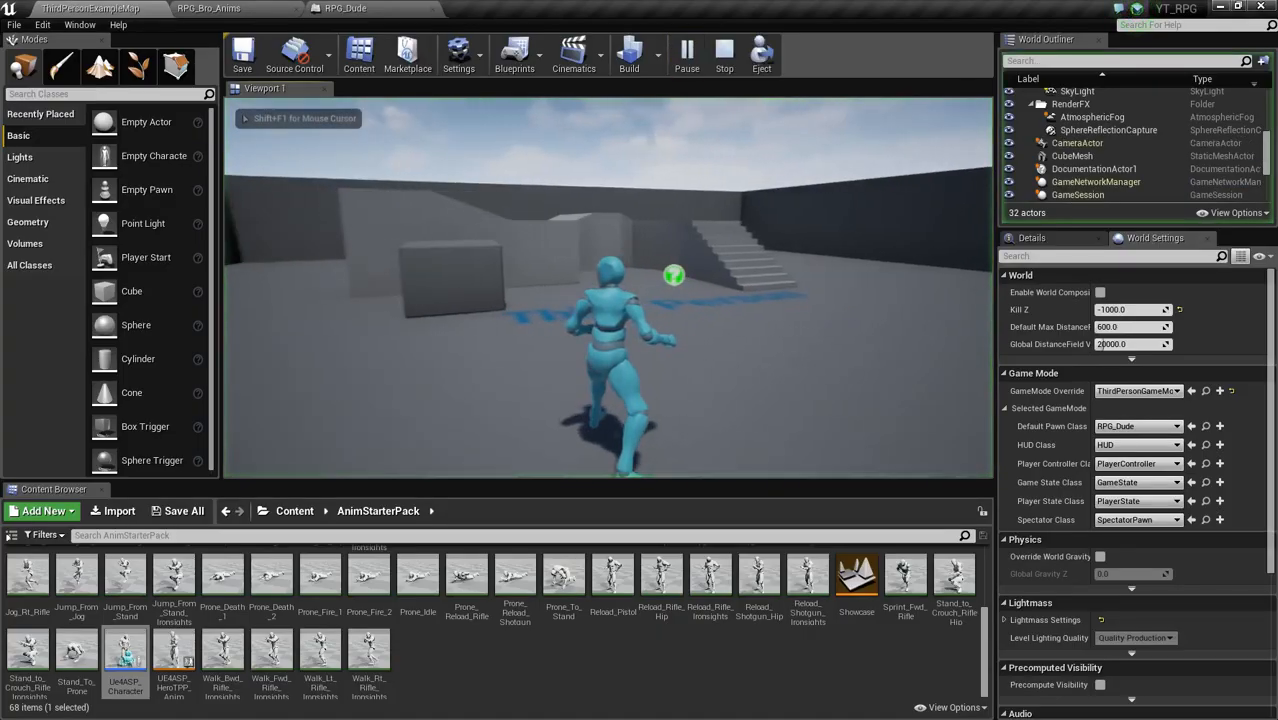
pyautogui.press('w')
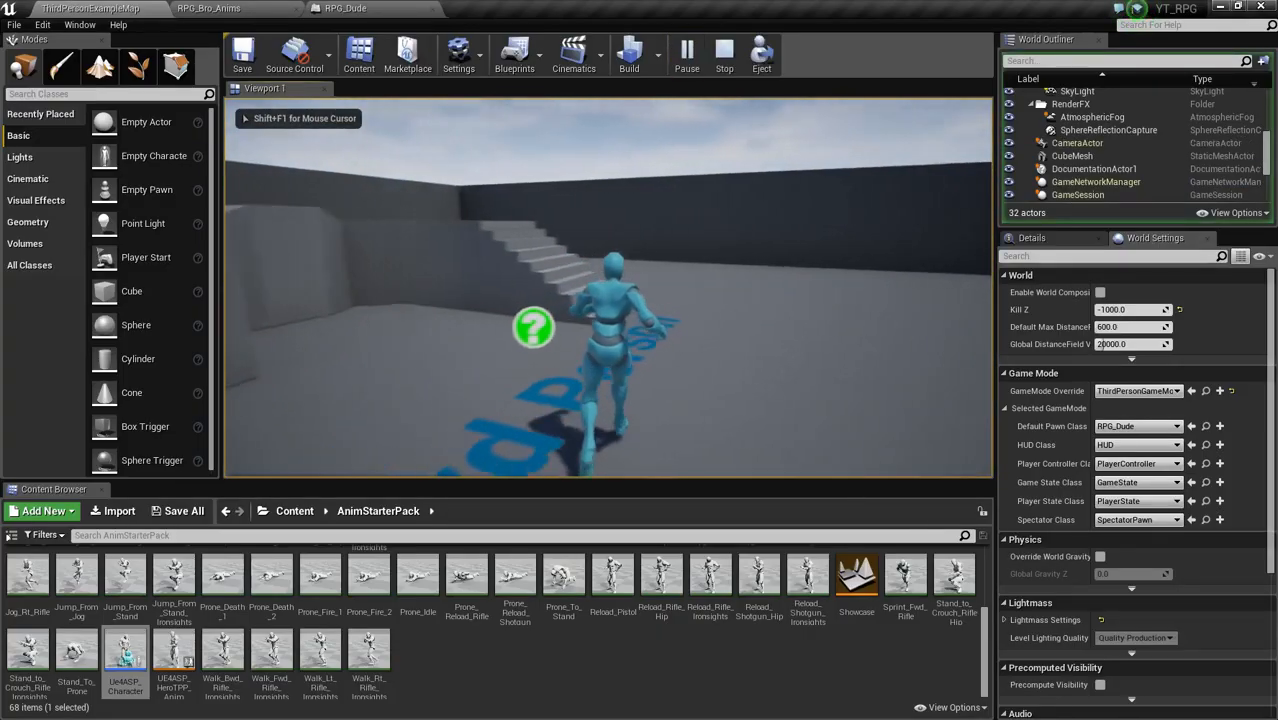
pyautogui.press('w')
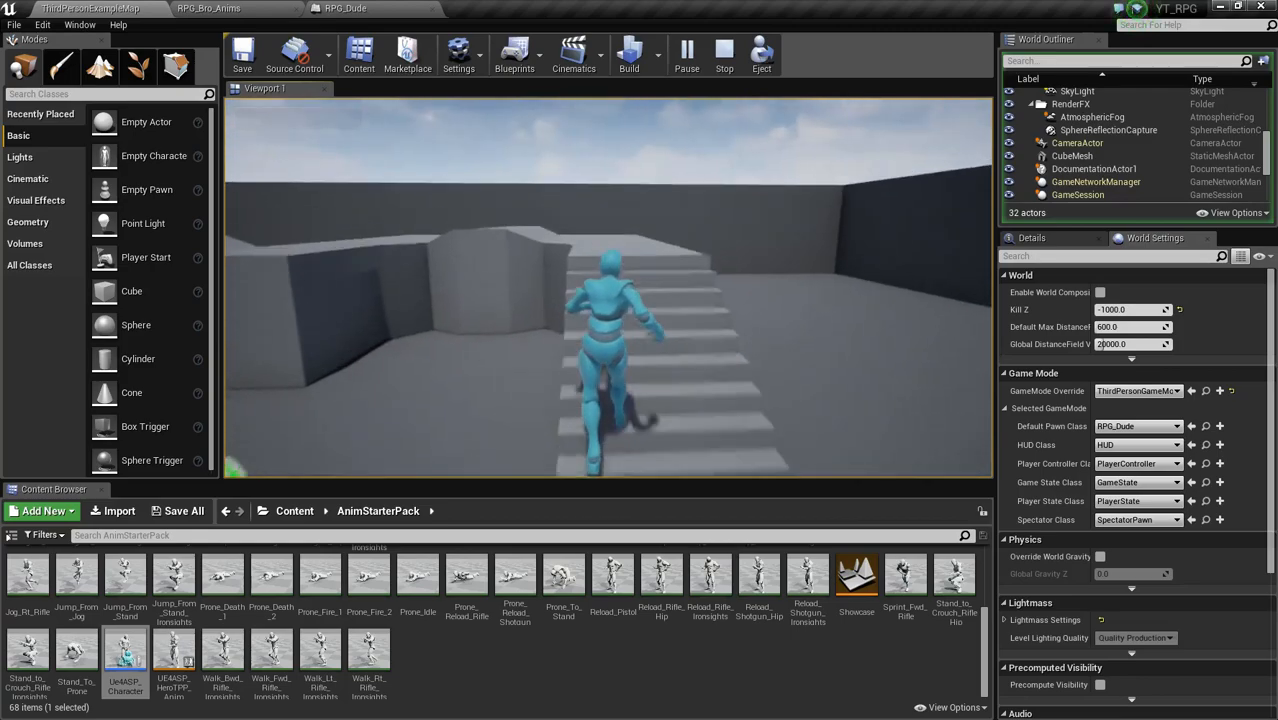
pyautogui.press('w')
pyautogui.press('d')
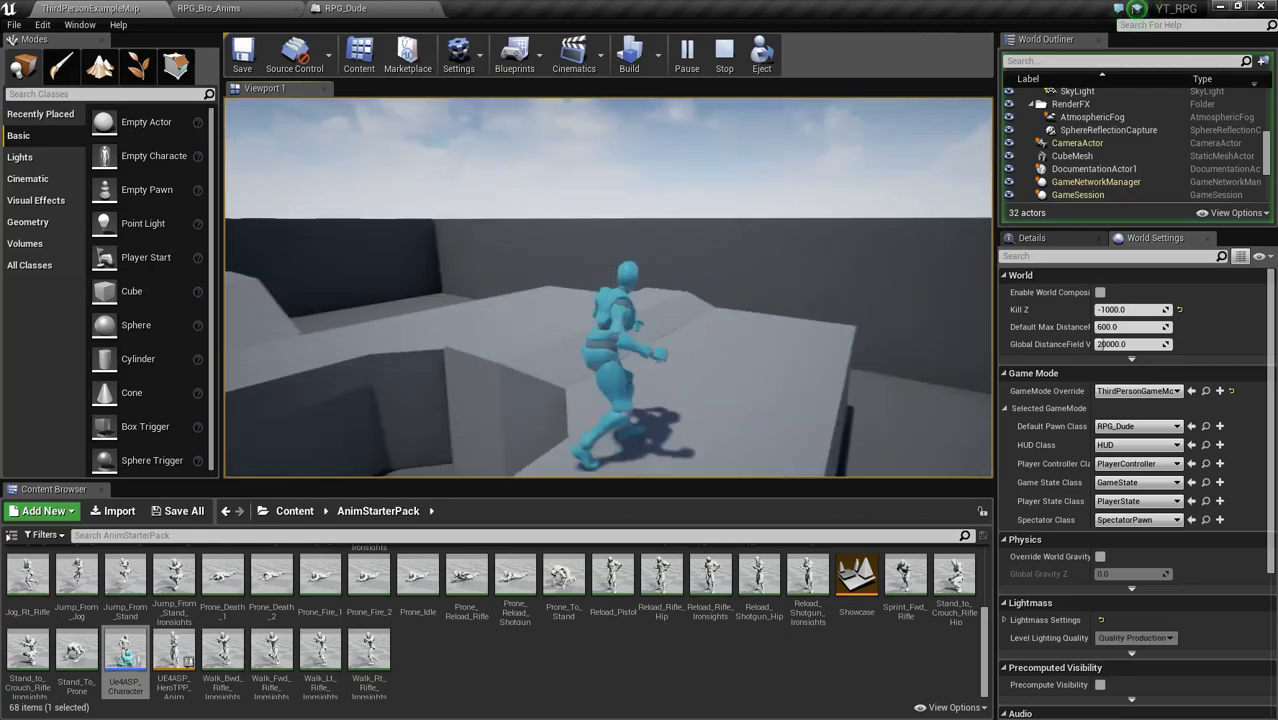
pyautogui.press('w')
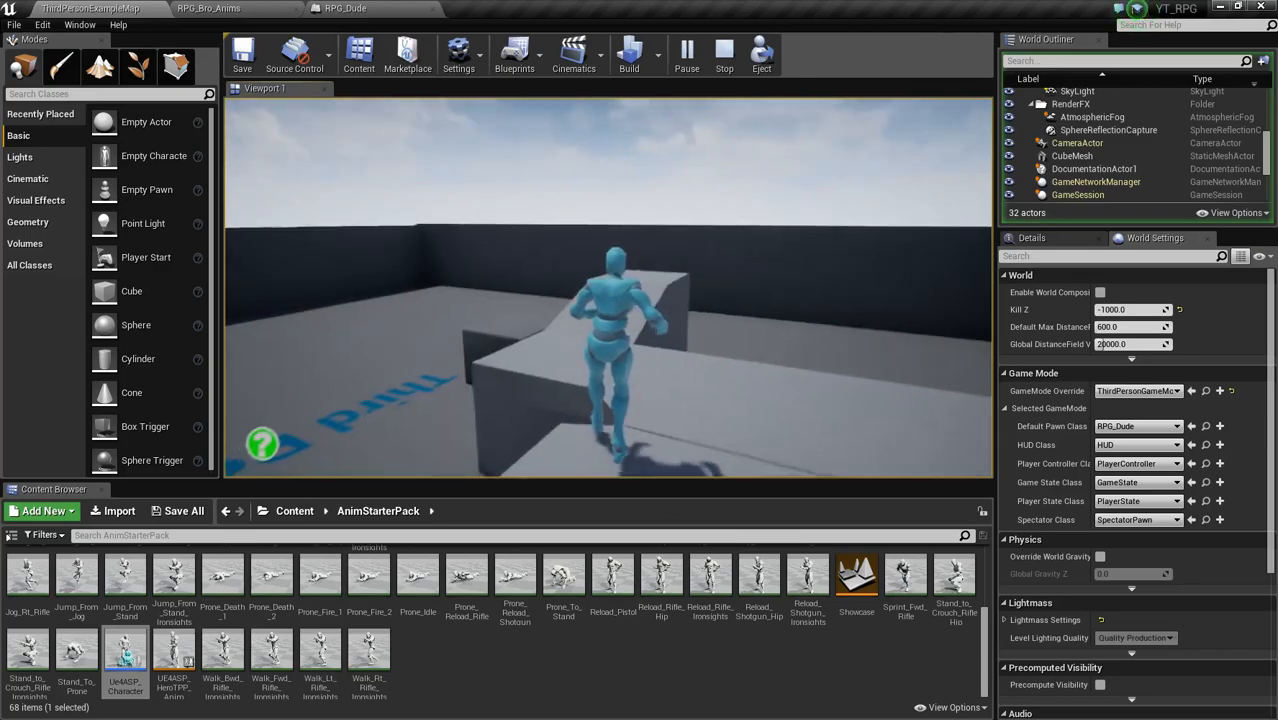
pyautogui.press('w')
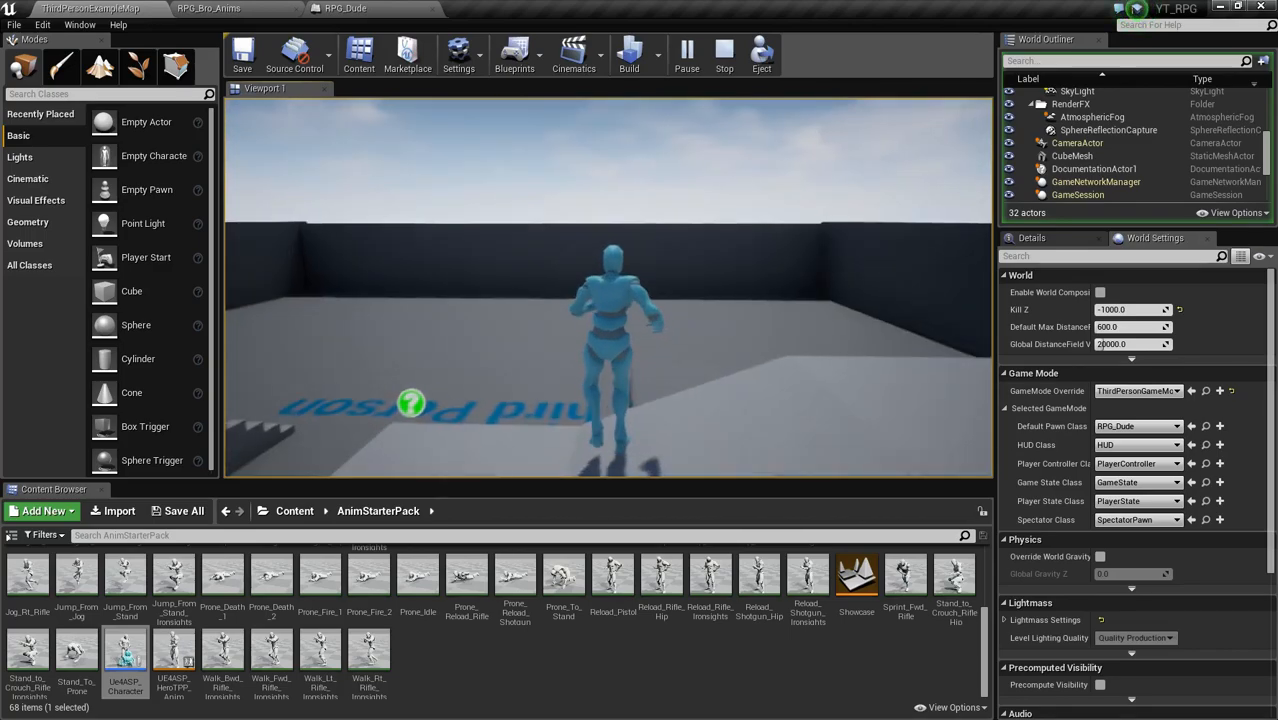
pyautogui.press('w')
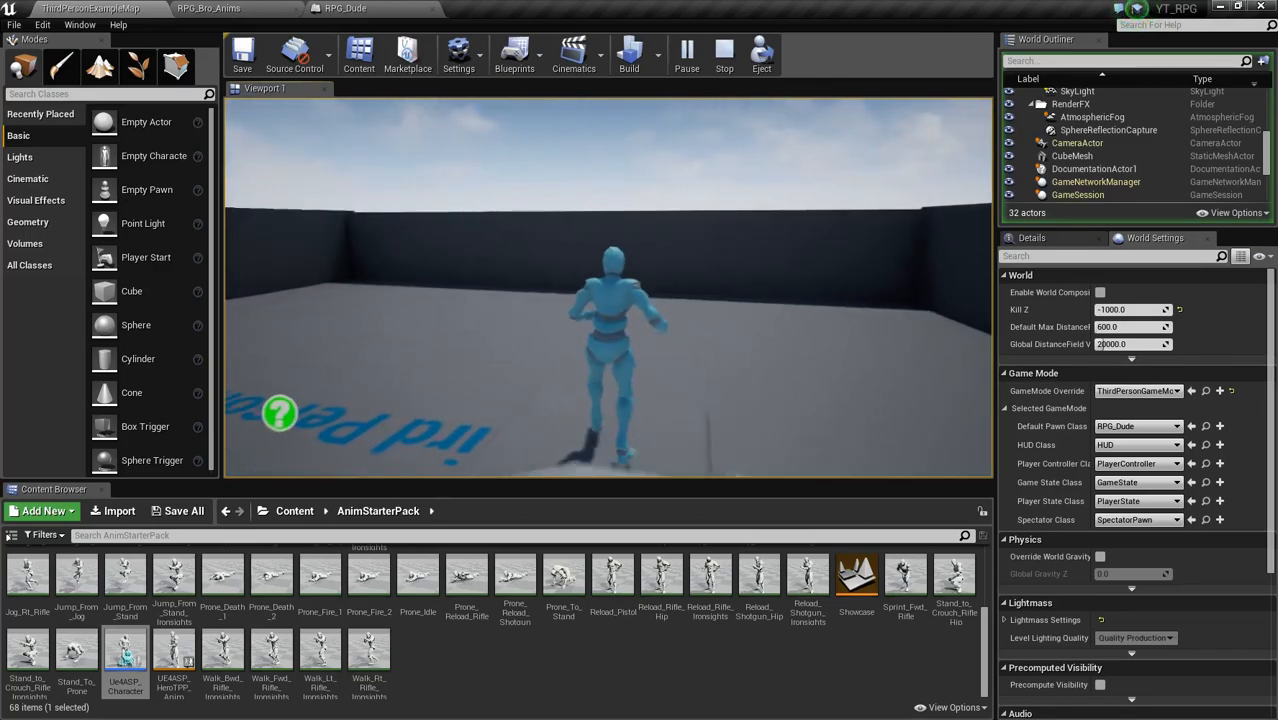
pyautogui.press('w')
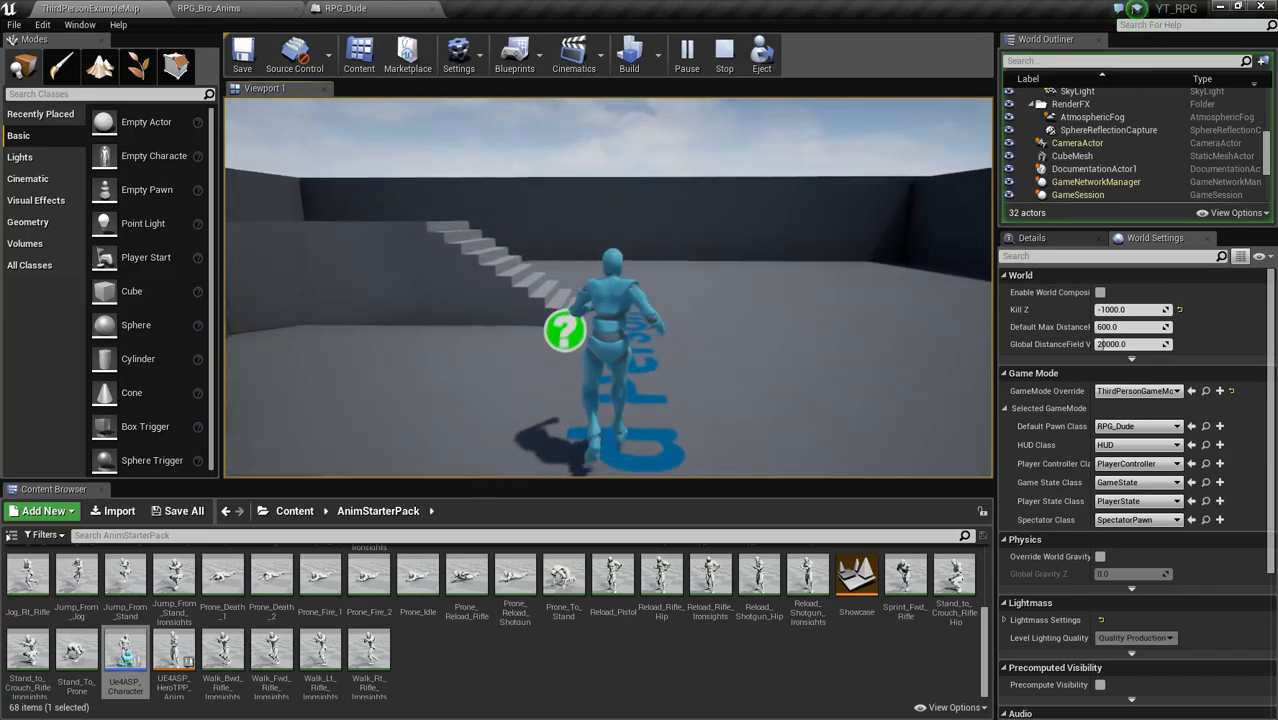
pyautogui.press('w')
pyautogui.press('Escape')
# Step: Inspect RPG_Dude's Mesh component in the blueprint, viewing the character from the front and checking its transform, animation, mesh and material settings
pyautogui.click(340, 8)
pyautogui.click(242, 7)
pyautogui.click(340, 8)
pyautogui.click(795, 336)
pyautogui.moveTo(887, 345); pyautogui.dragTo(655, 345, button='right')
pyautogui.press('d')
pyautogui.press('w')
pyautogui.press('s')
pyautogui.press('w')
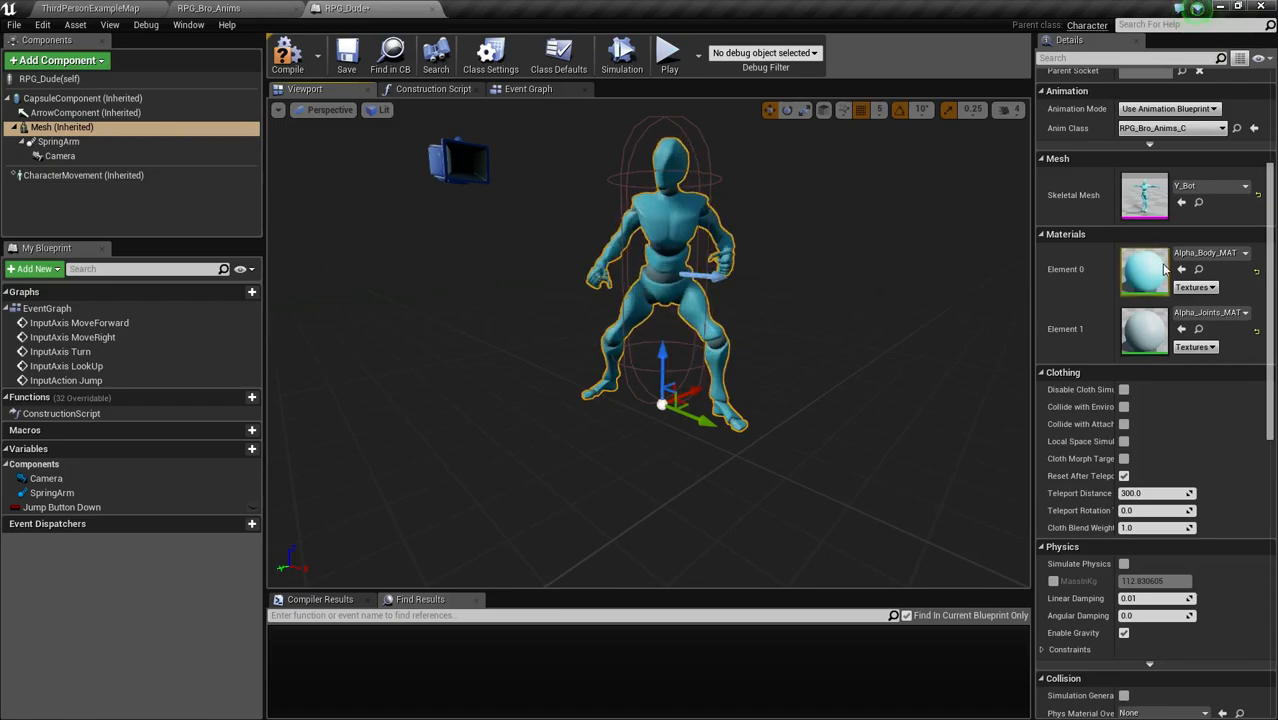
pyautogui.scroll(4, 1163, 268)
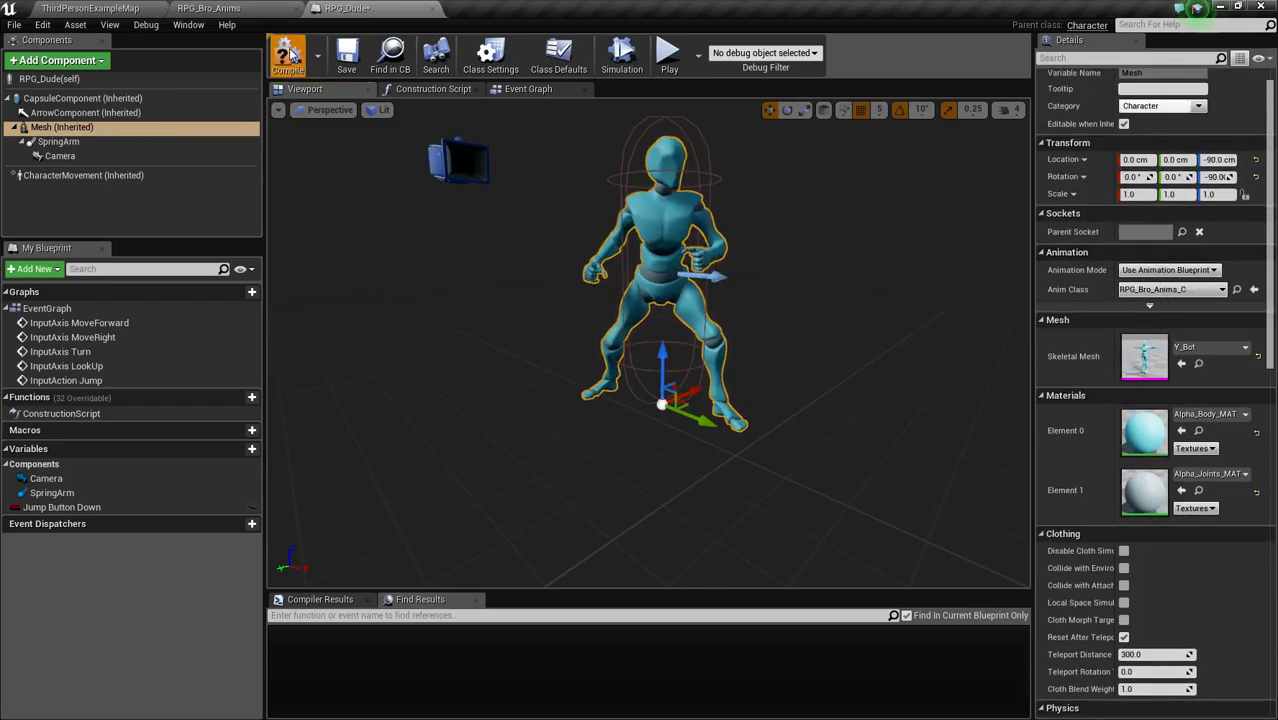
# Step: Play-test ThirdPersonExampleMap again, taking RPG_Dude up the stairs, across the platforms and back onto the floor, and stop playing
pyautogui.click(112, 8)
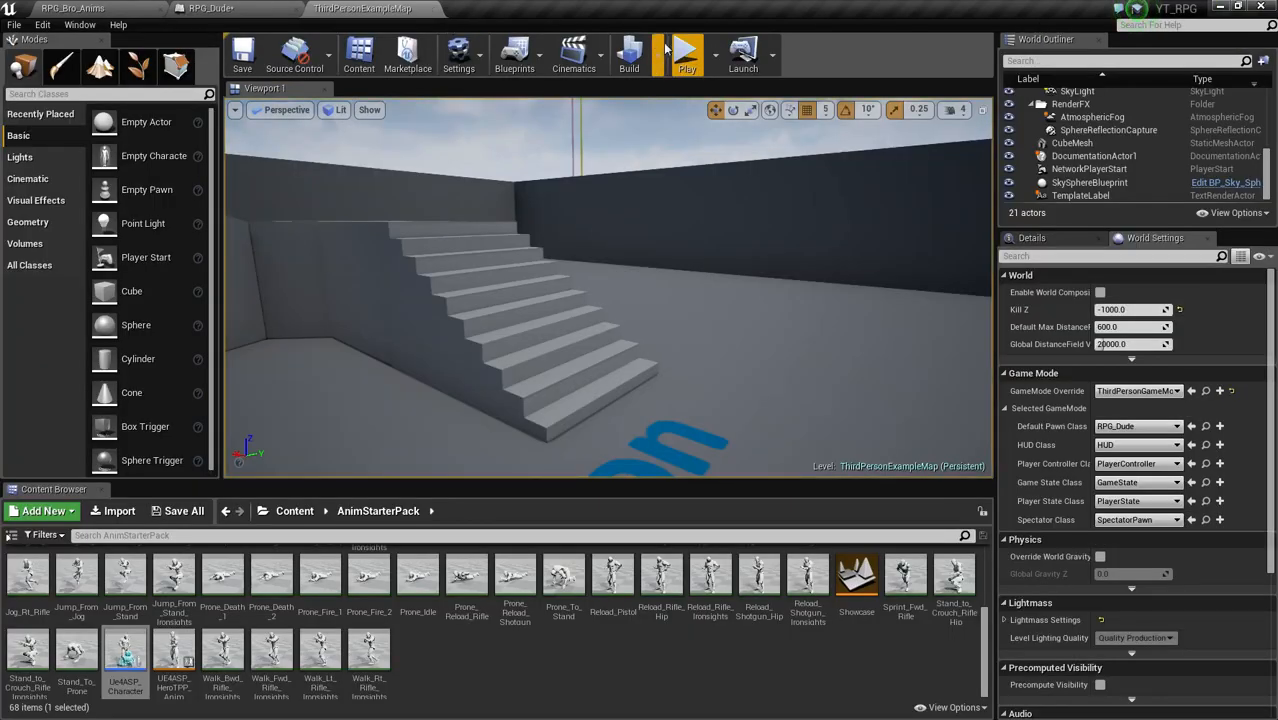
pyautogui.click(688, 51)
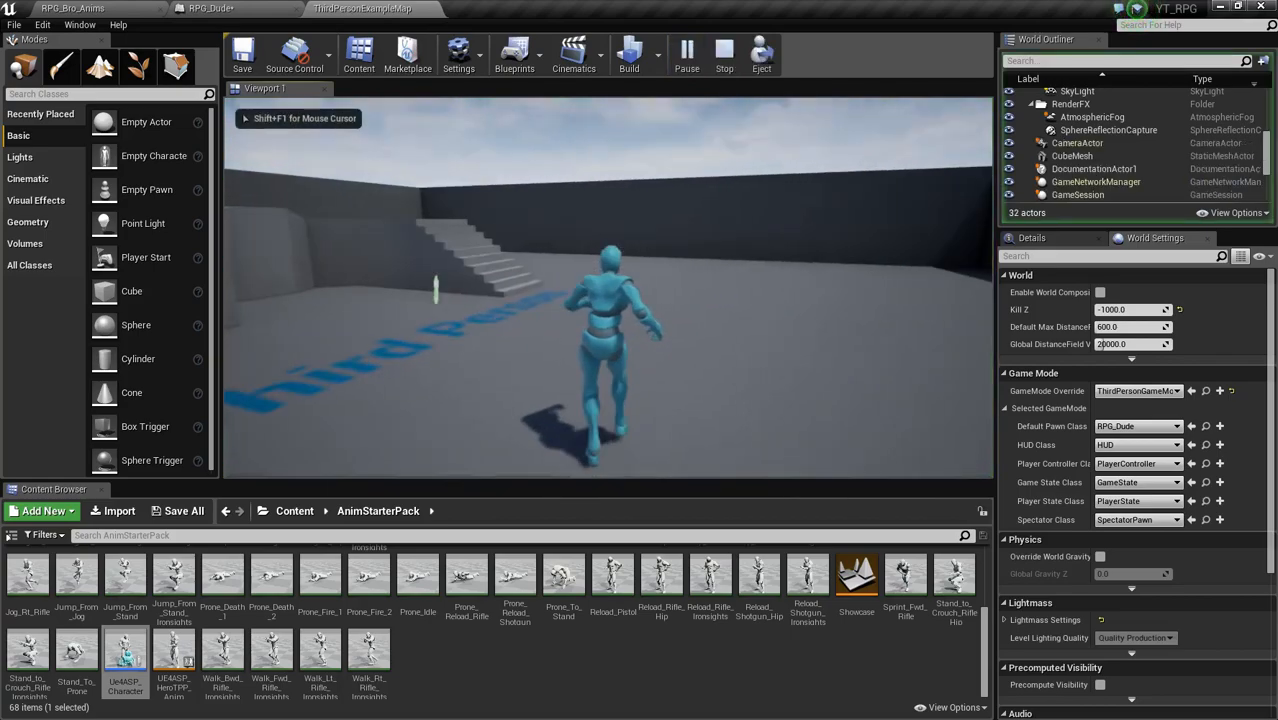
pyautogui.press('w')
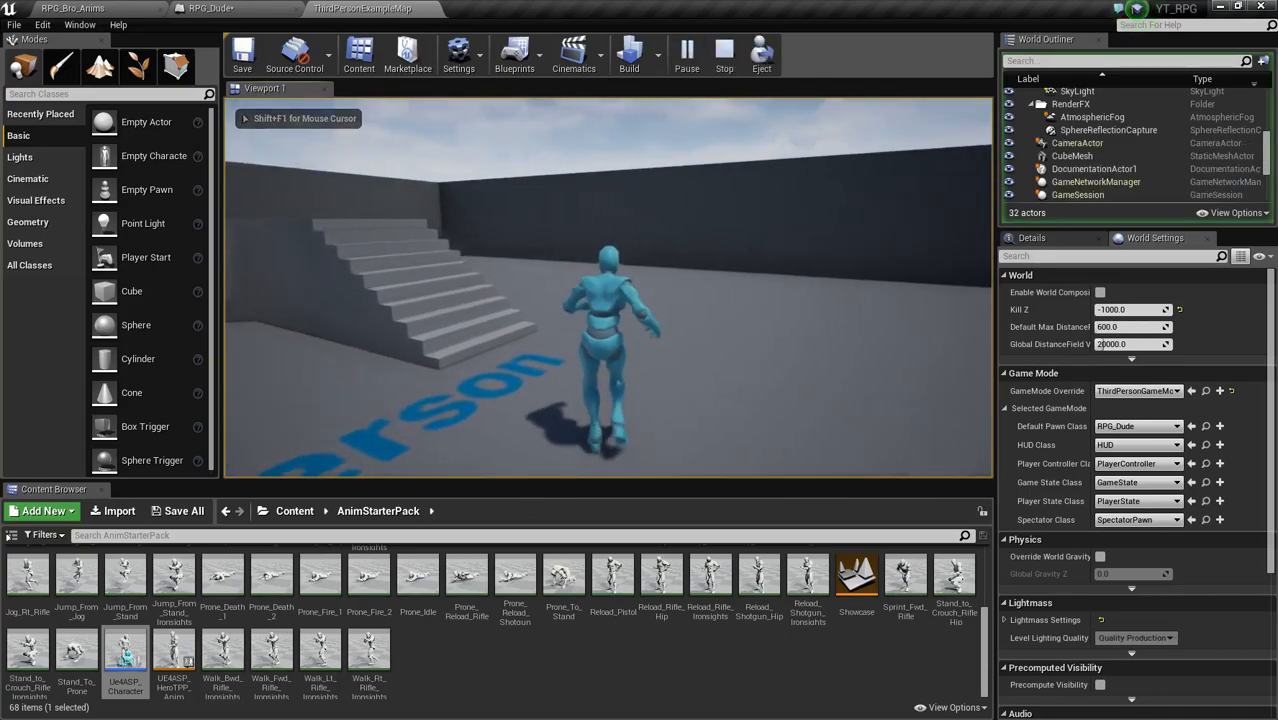
pyautogui.press('w')
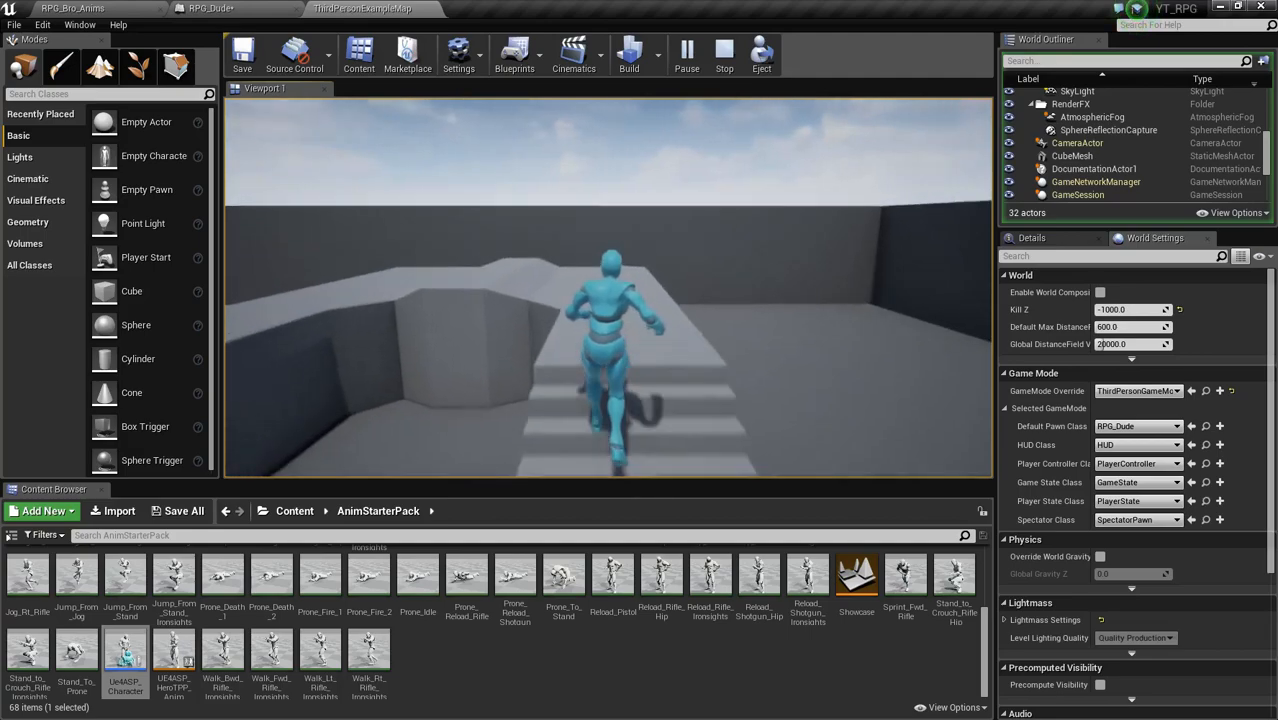
pyautogui.press('w')
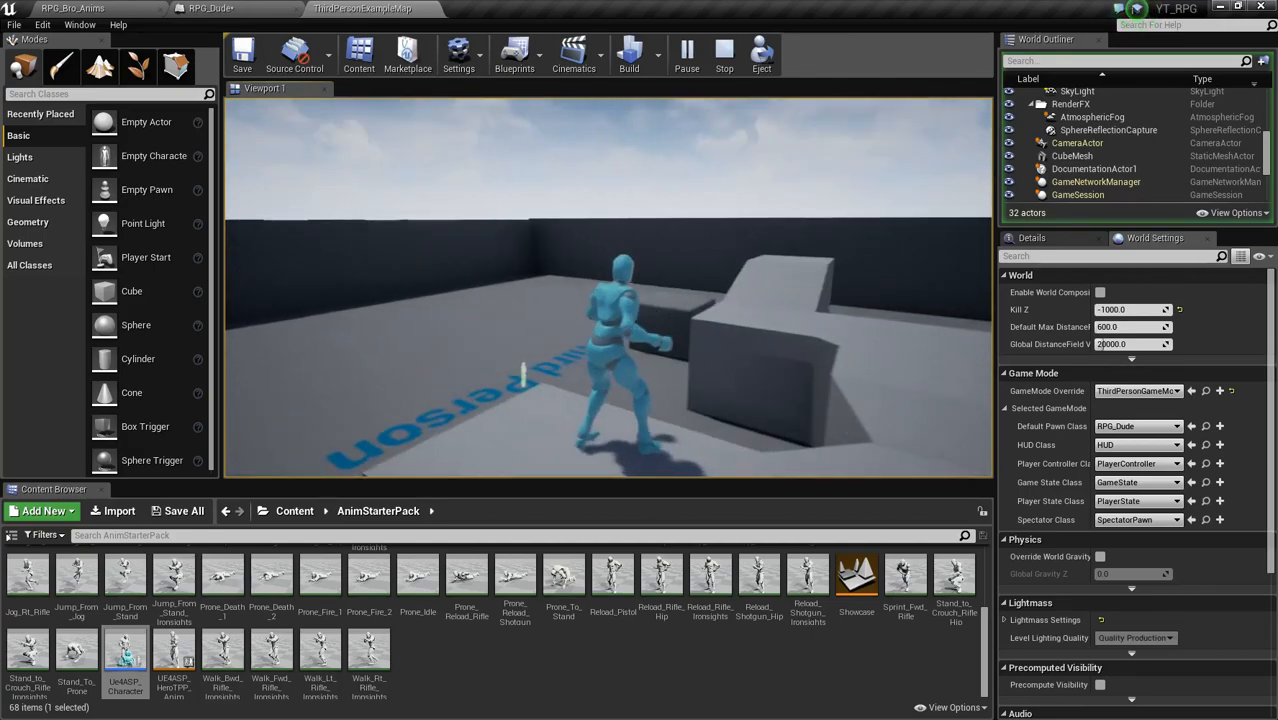
pyautogui.press('w')
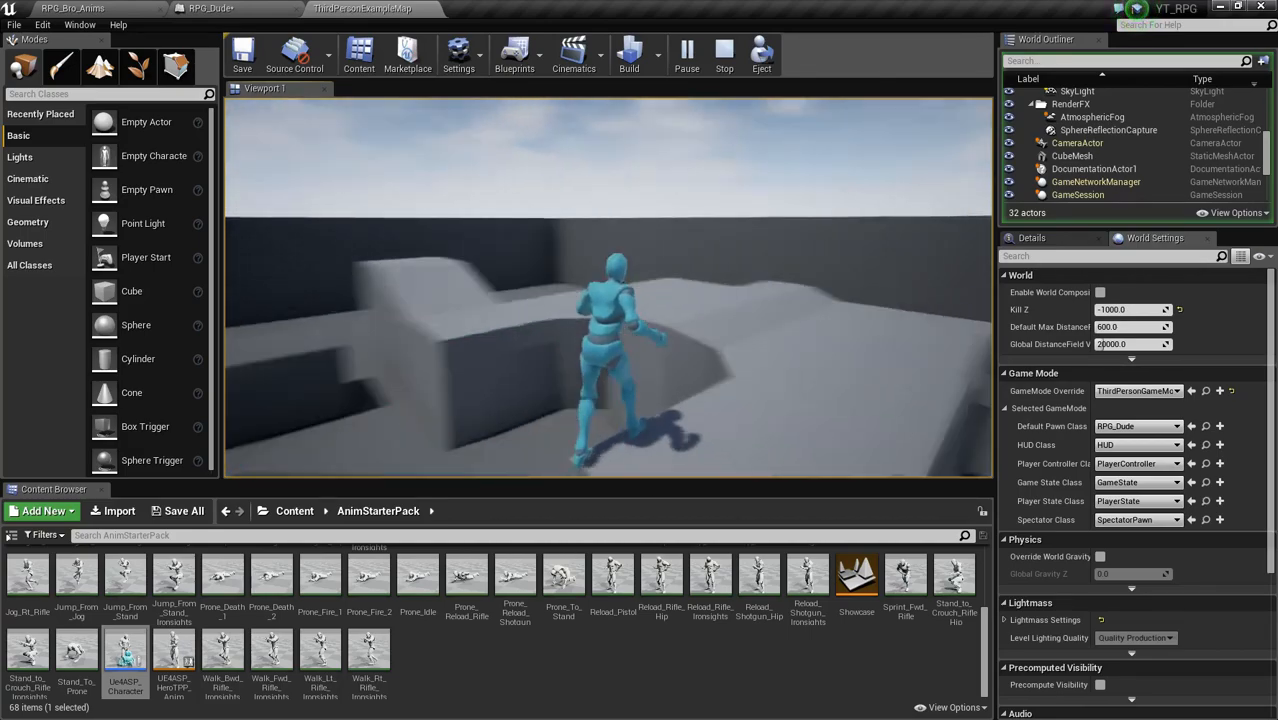
pyautogui.press('w')
pyautogui.press('w')
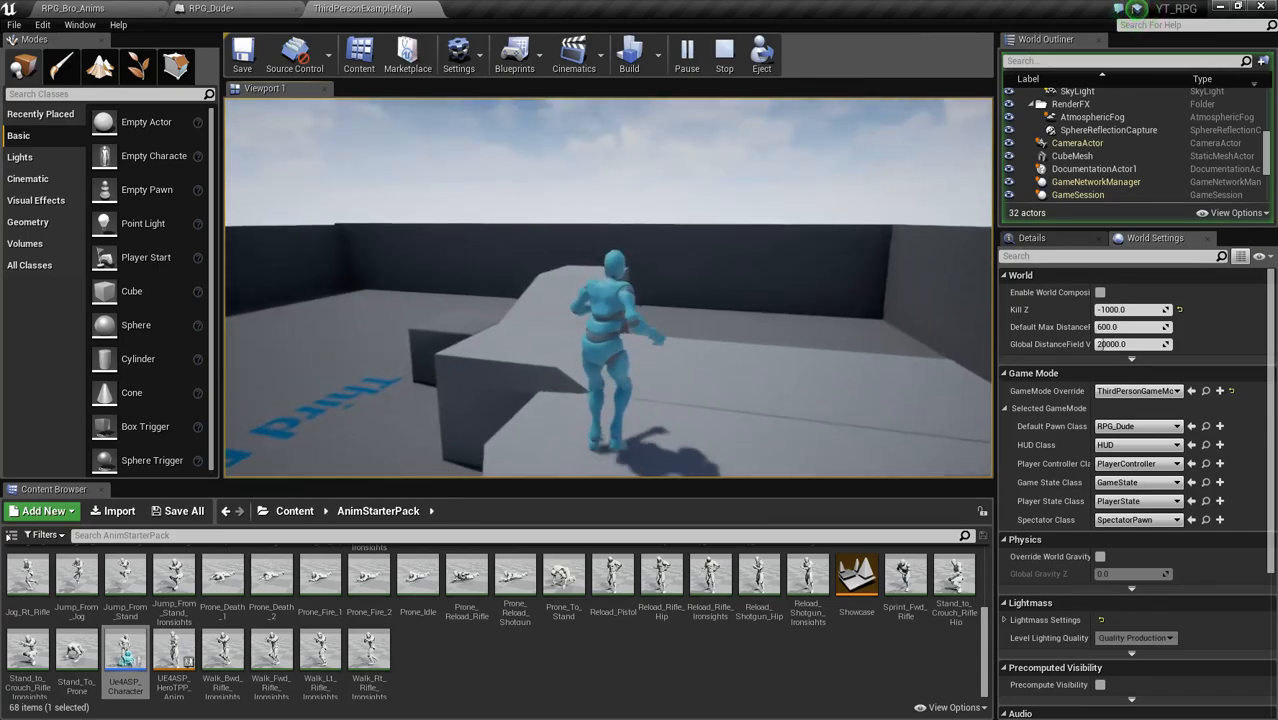
pyautogui.press('w')
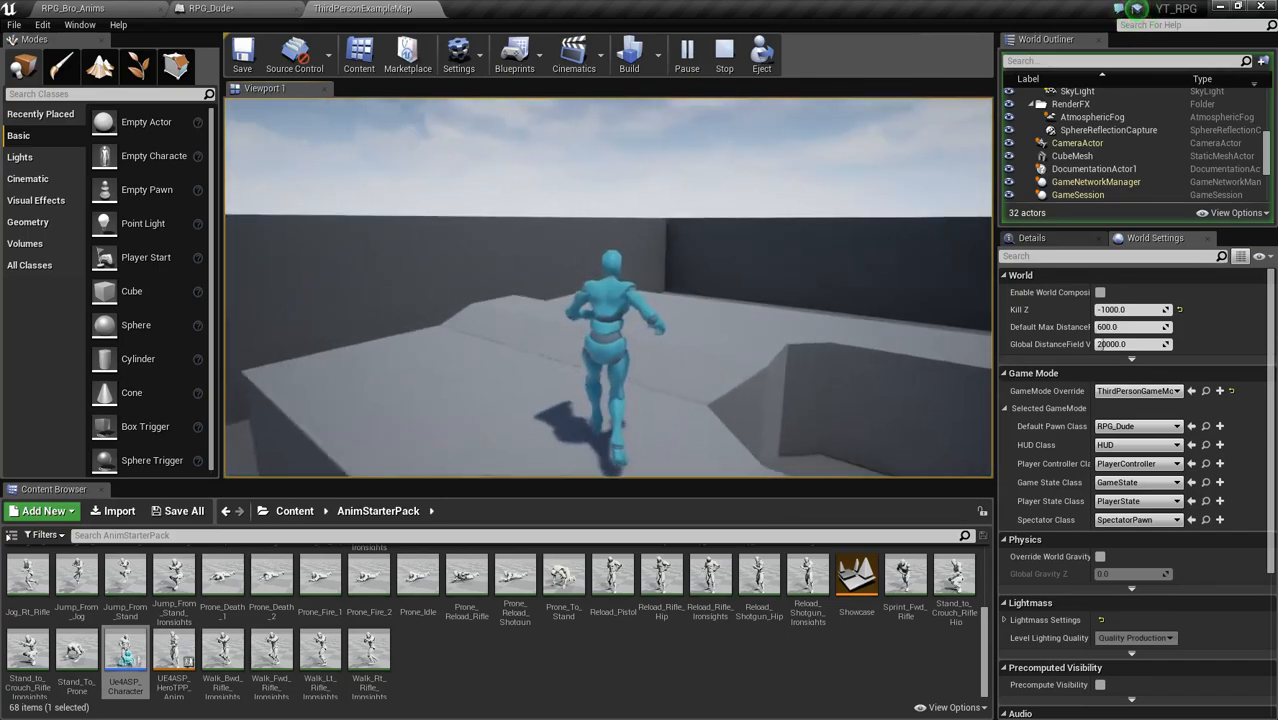
pyautogui.press('w')
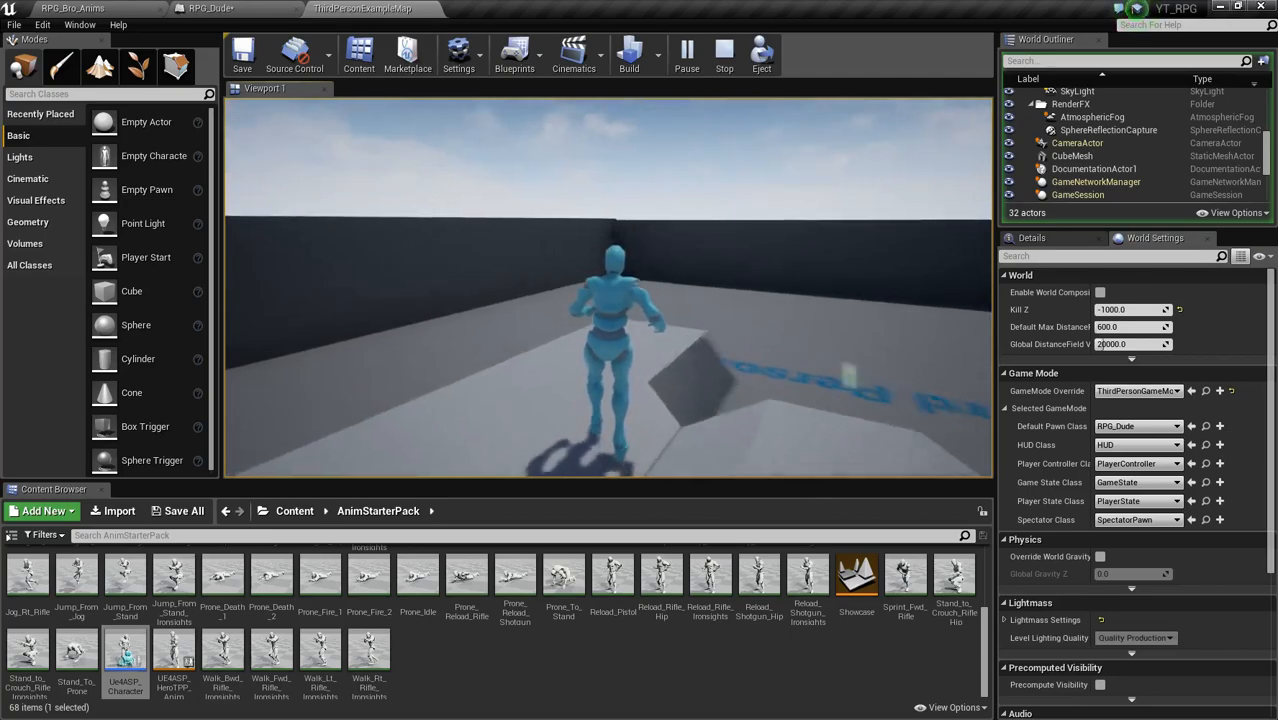
pyautogui.press('w')
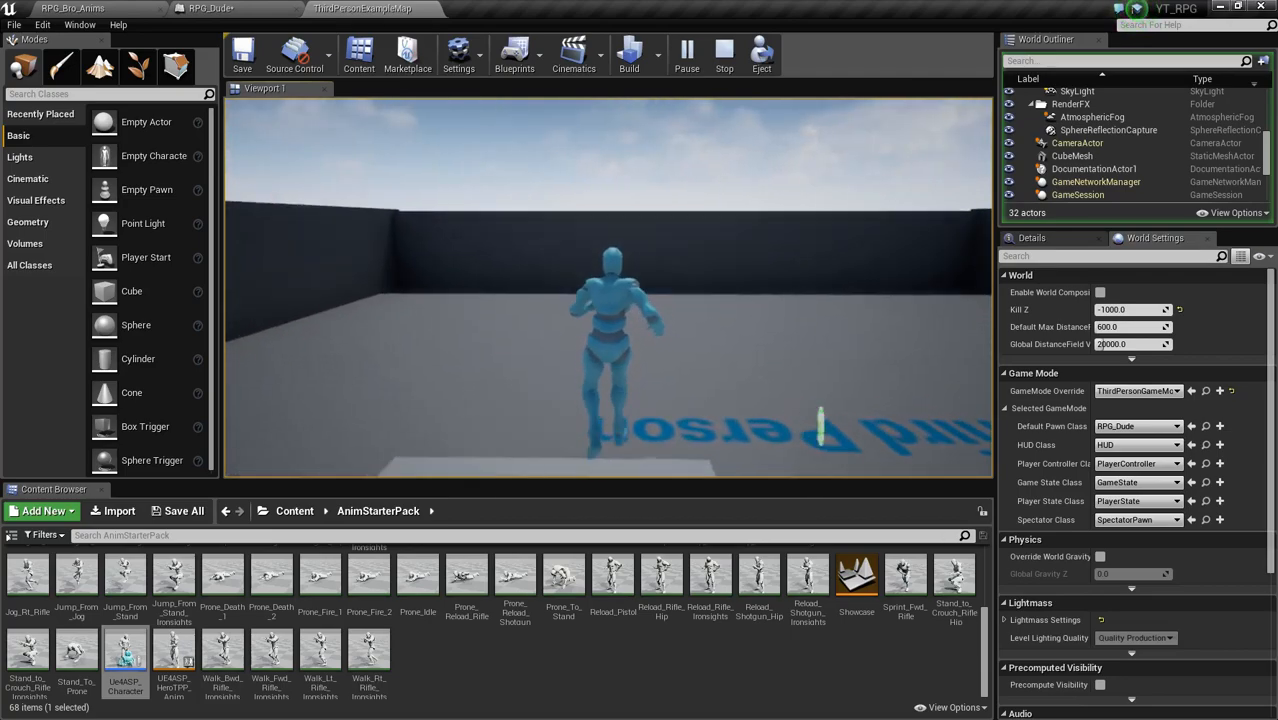
pyautogui.press('w')
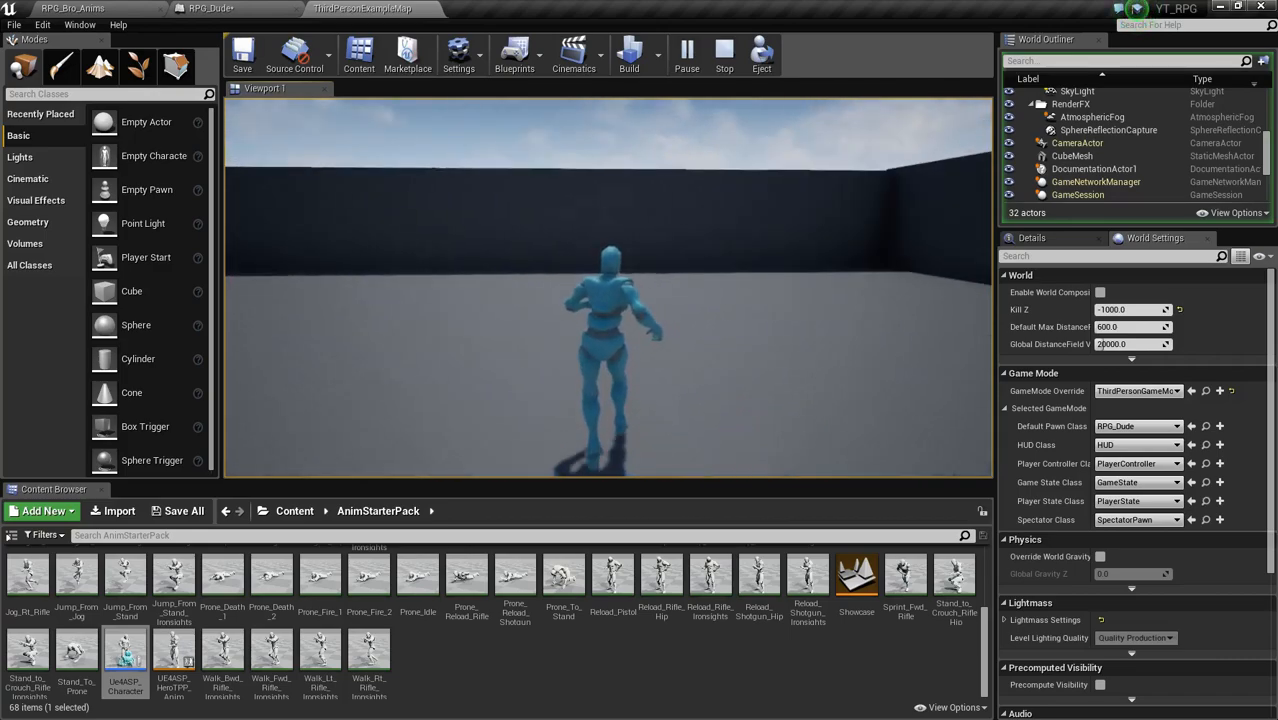
pyautogui.press('Escape')
# Step: Delete the Third Person floor text and the green question-mark documentation actor from the level, and save the map
pyautogui.click(415, 396)
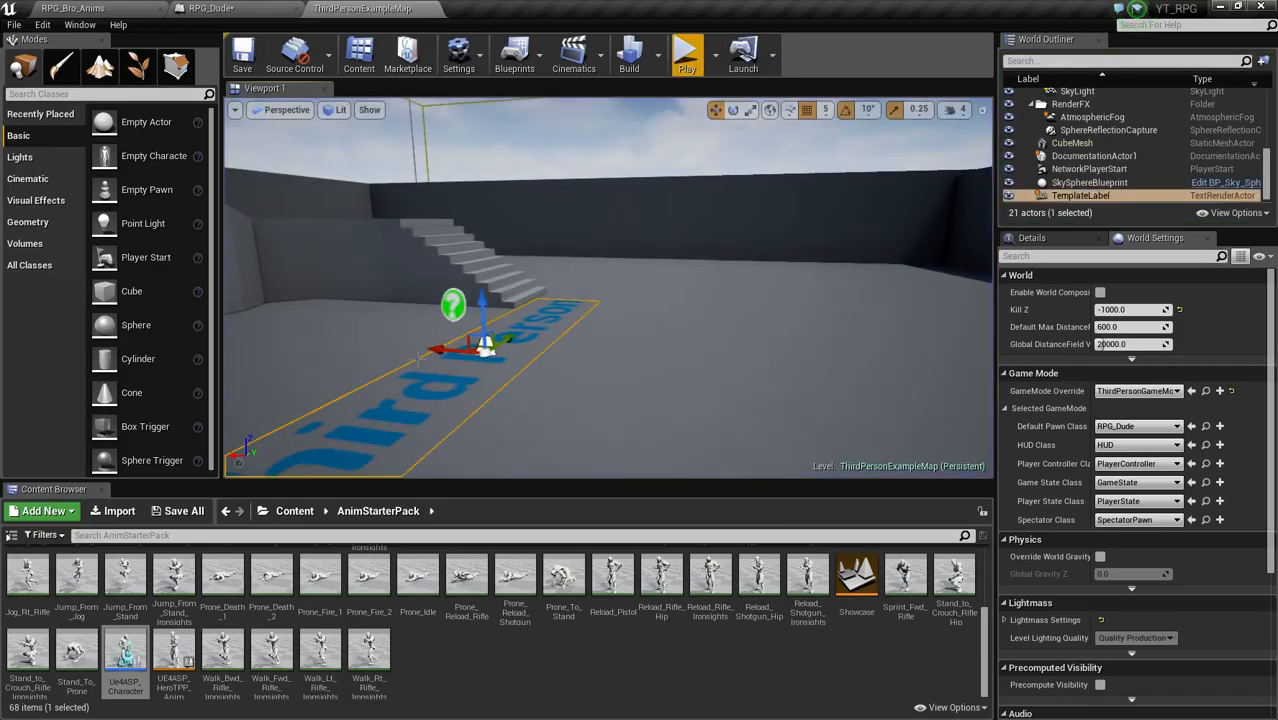
pyautogui.press('Delete')
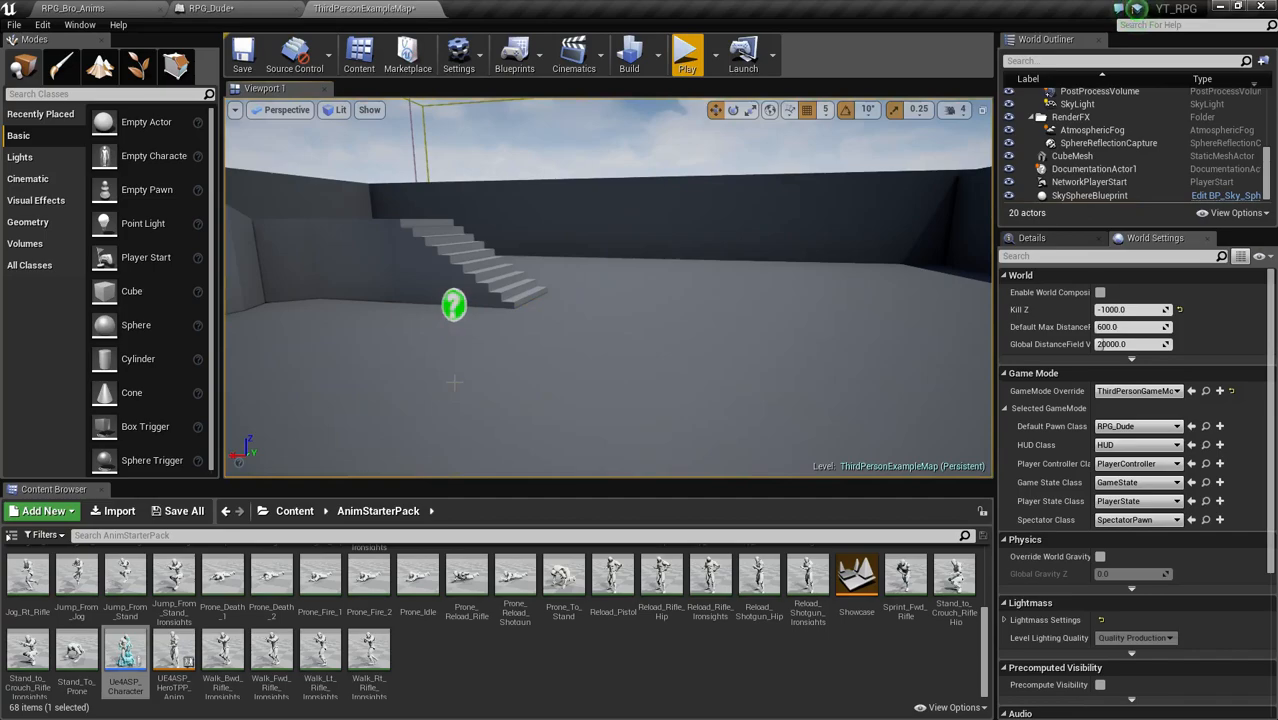
pyautogui.click(453, 305)
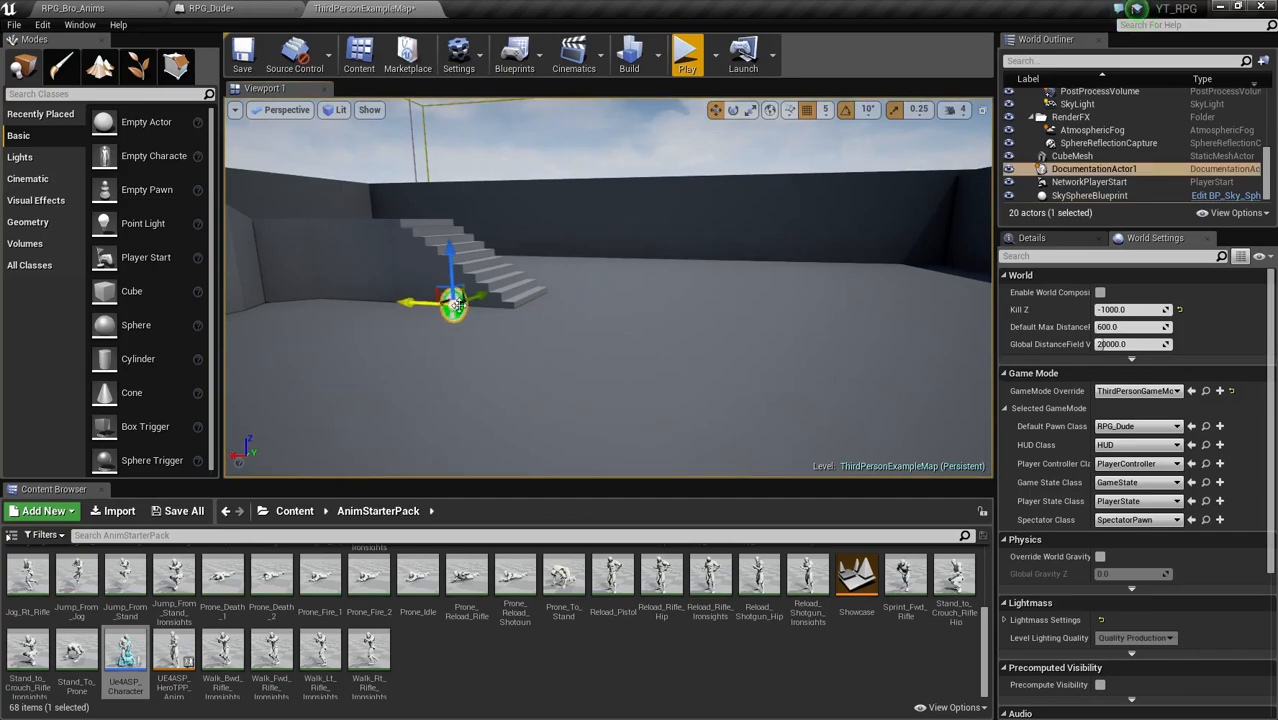
pyautogui.press('Delete')
pyautogui.moveTo(465, 303)
pyautogui.mouseDown(button='right')
pyautogui.moveTo(385, 335)
pyautogui.moveTo(340, 305)
pyautogui.moveTo(400, 330)
pyautogui.moveTo(410, 290)
pyautogui.moveTo(440, 315)
pyautogui.moveTo(445, 305)
pyautogui.mouseUp(button='right')
pyautogui.hotkey('ctrl', 'shift', 's')
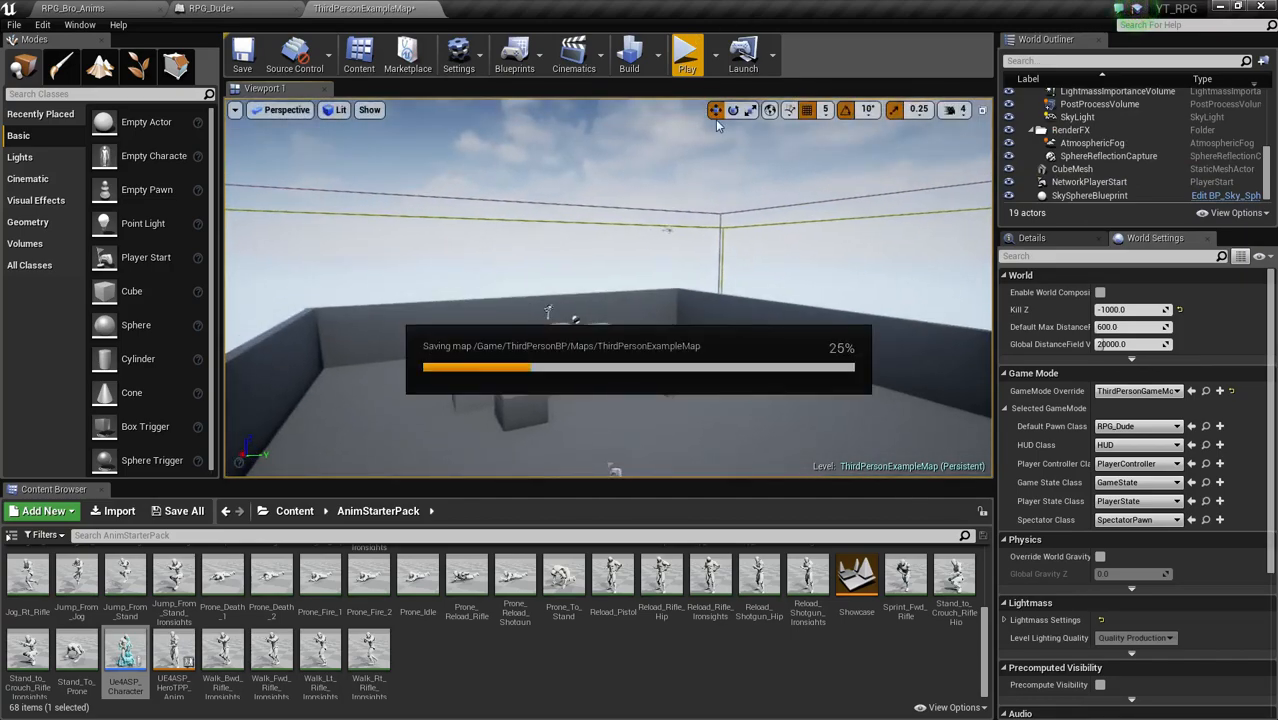